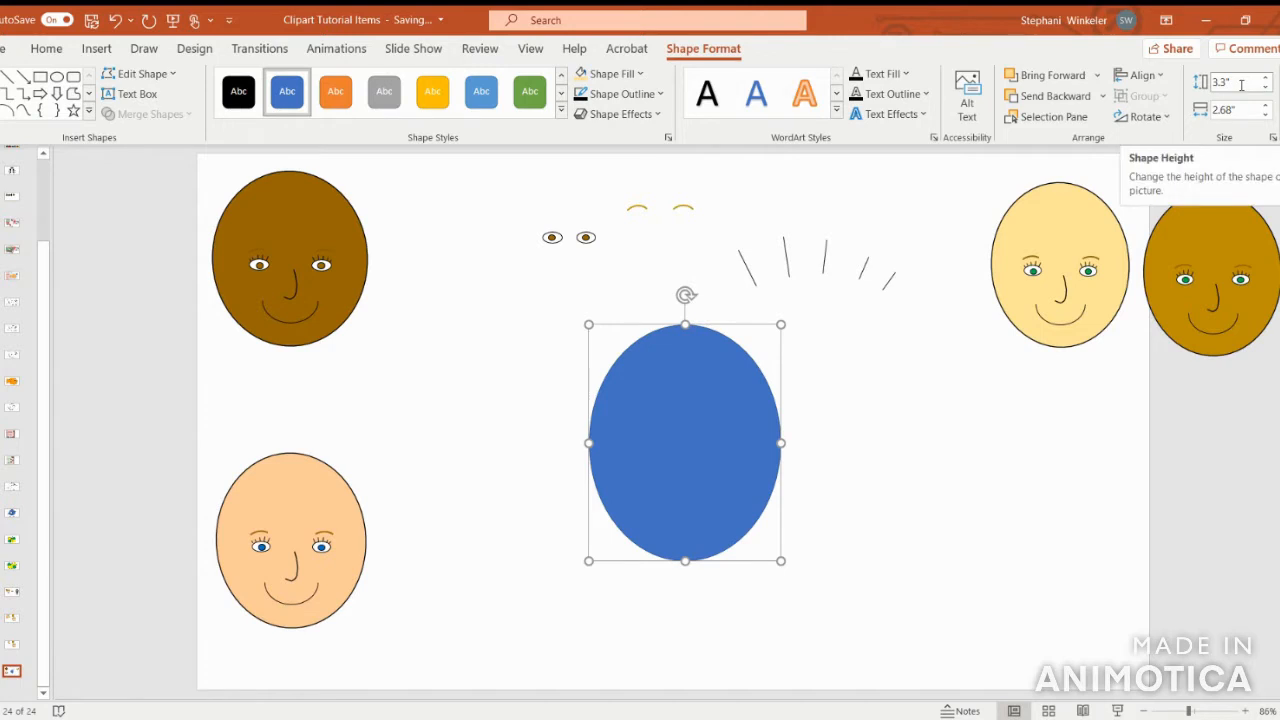
- Resize the blue oval to 2.45" high and 2.1" wide, checking the peach face's size for reference
left_click(1241, 85)
type("2.4")
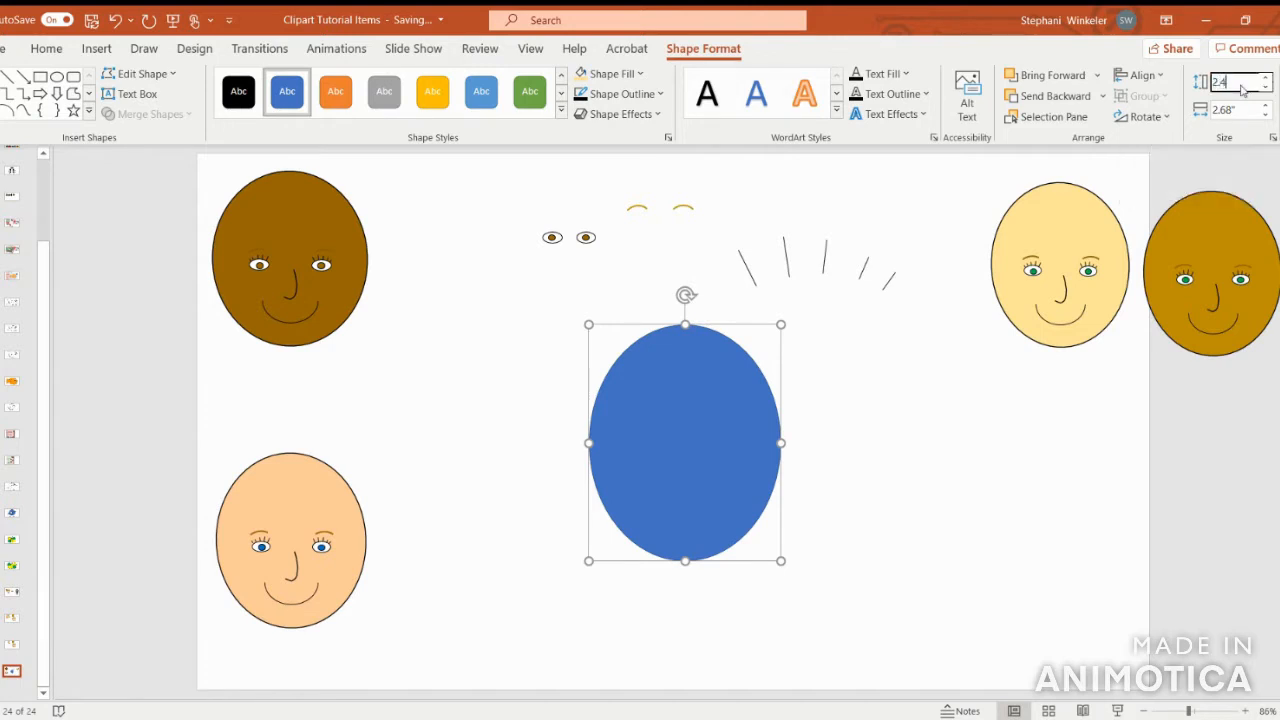
left_click(1242, 109)
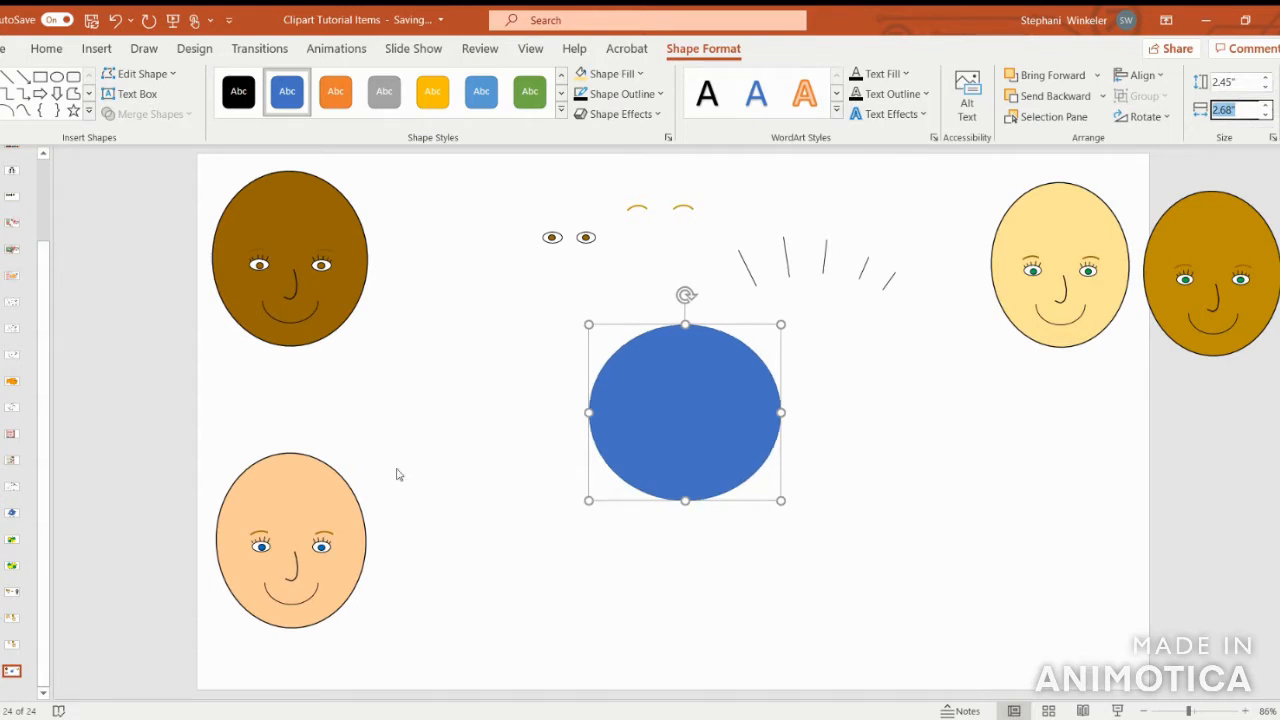
left_click(326, 484)
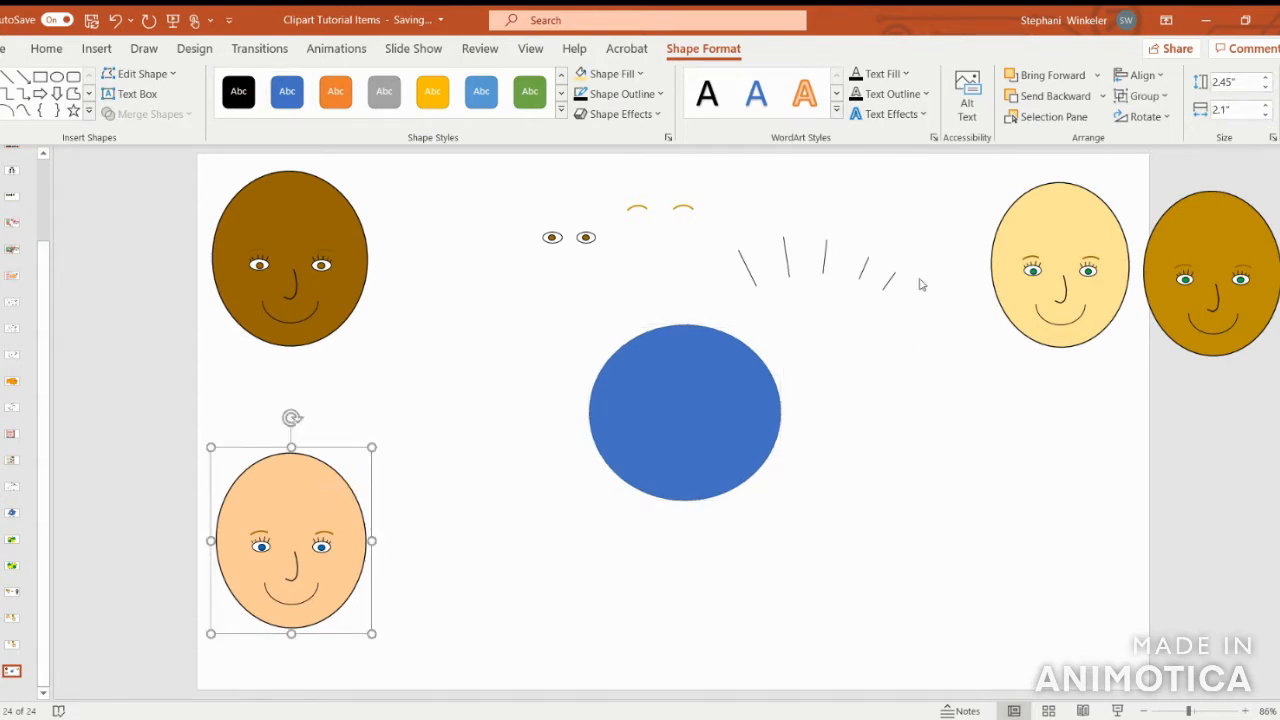
left_click(735, 380)
left_click(1250, 110)
type("2.1")
key("Return")
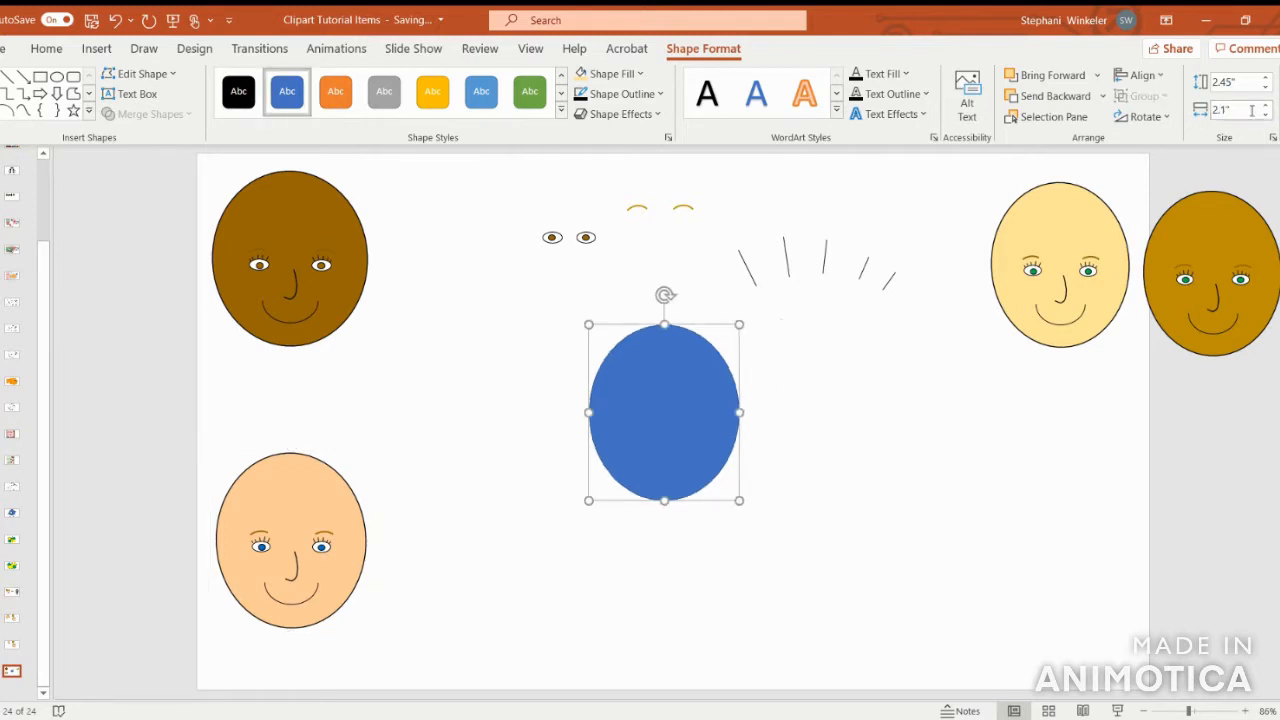
- Move the blue oval slightly toward the finished faces and fill it with the dark brown recent color
left_click_drag(694, 386, 645, 397)
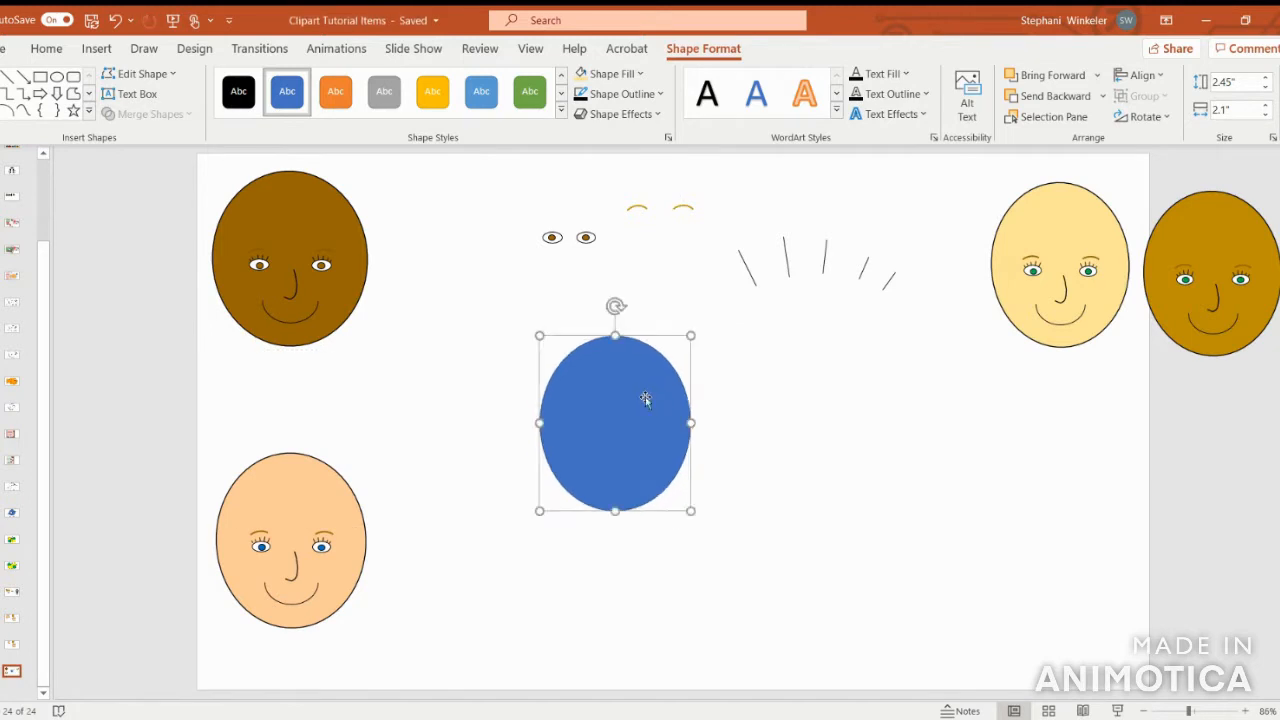
left_click(618, 76)
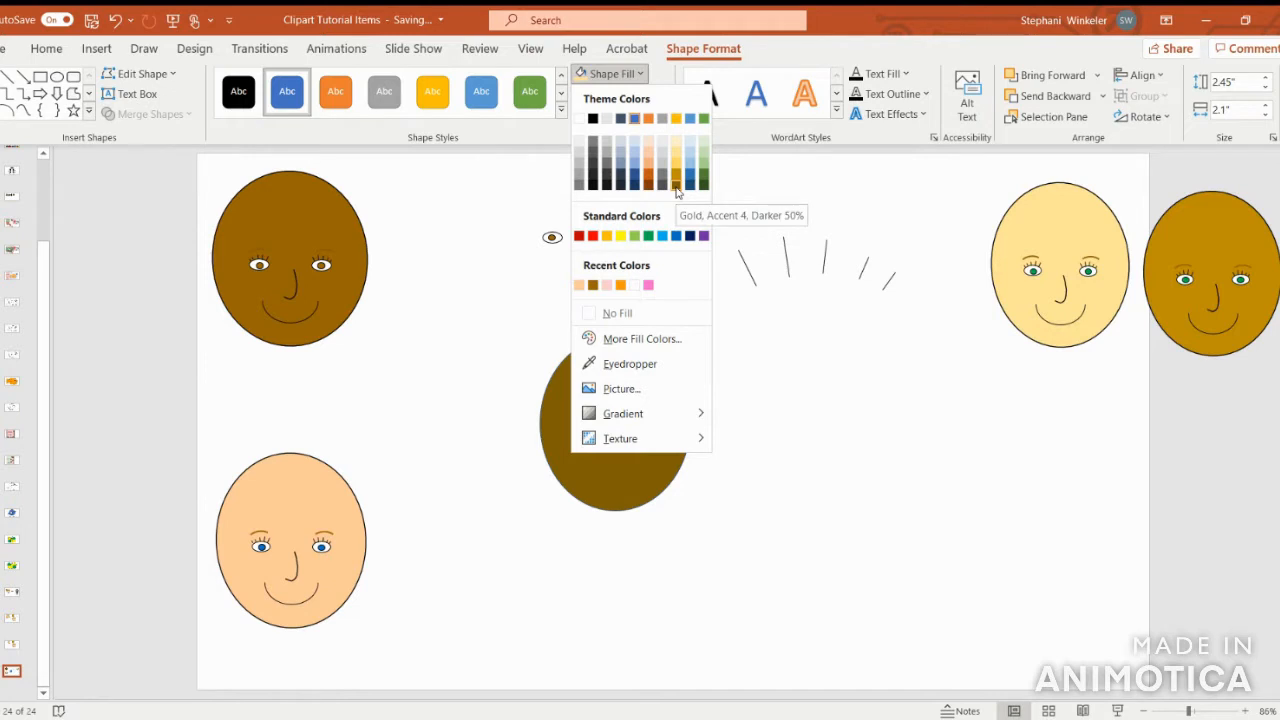
left_click(593, 285)
left_click(623, 74)
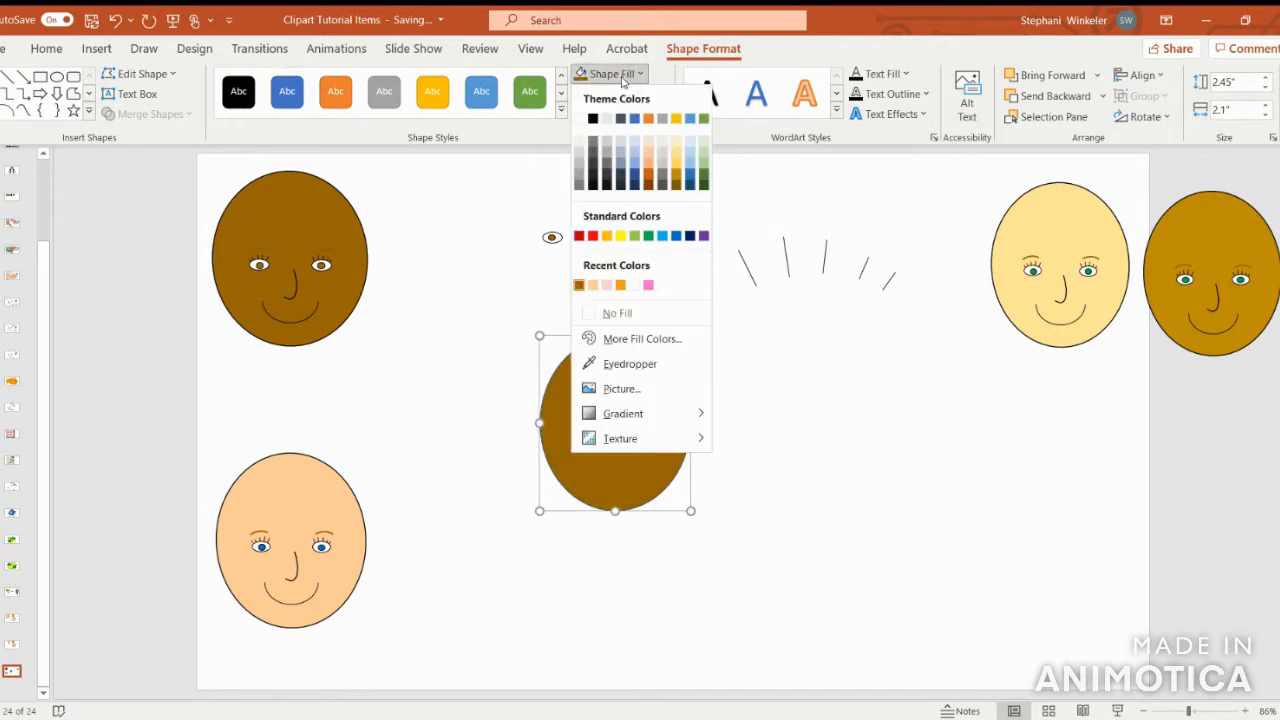
left_click(643, 339)
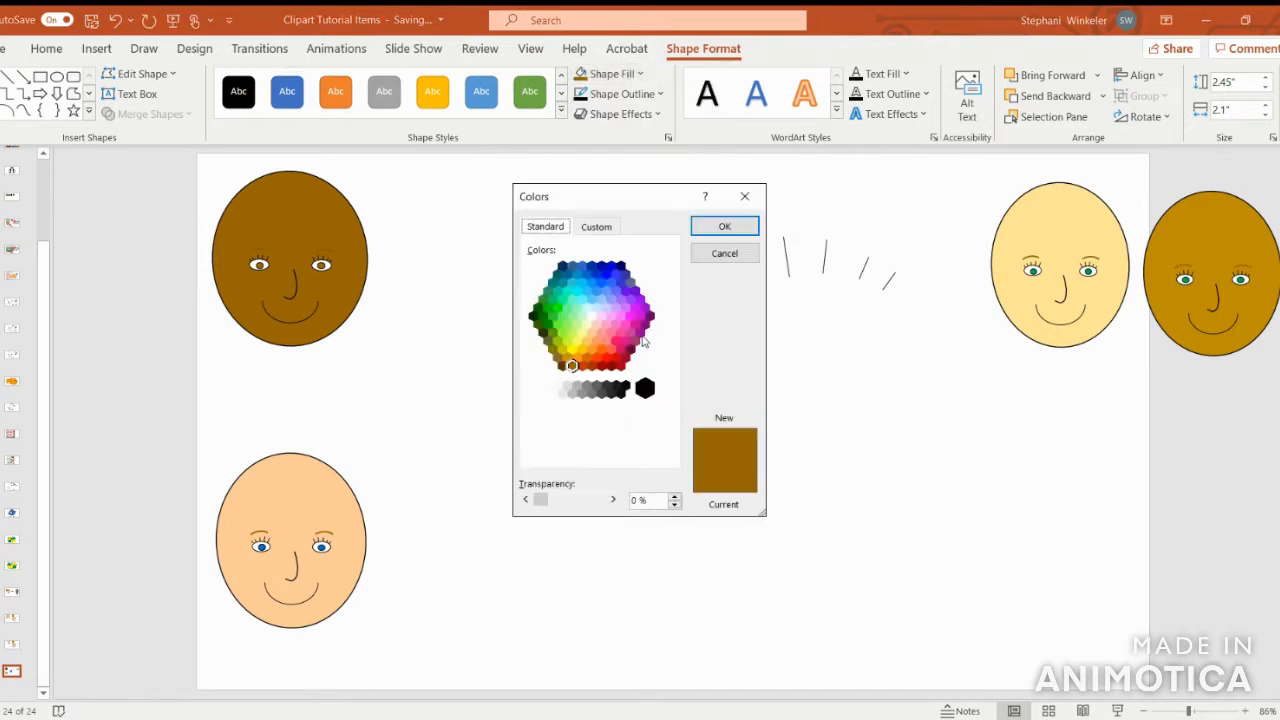
left_click(724, 256)
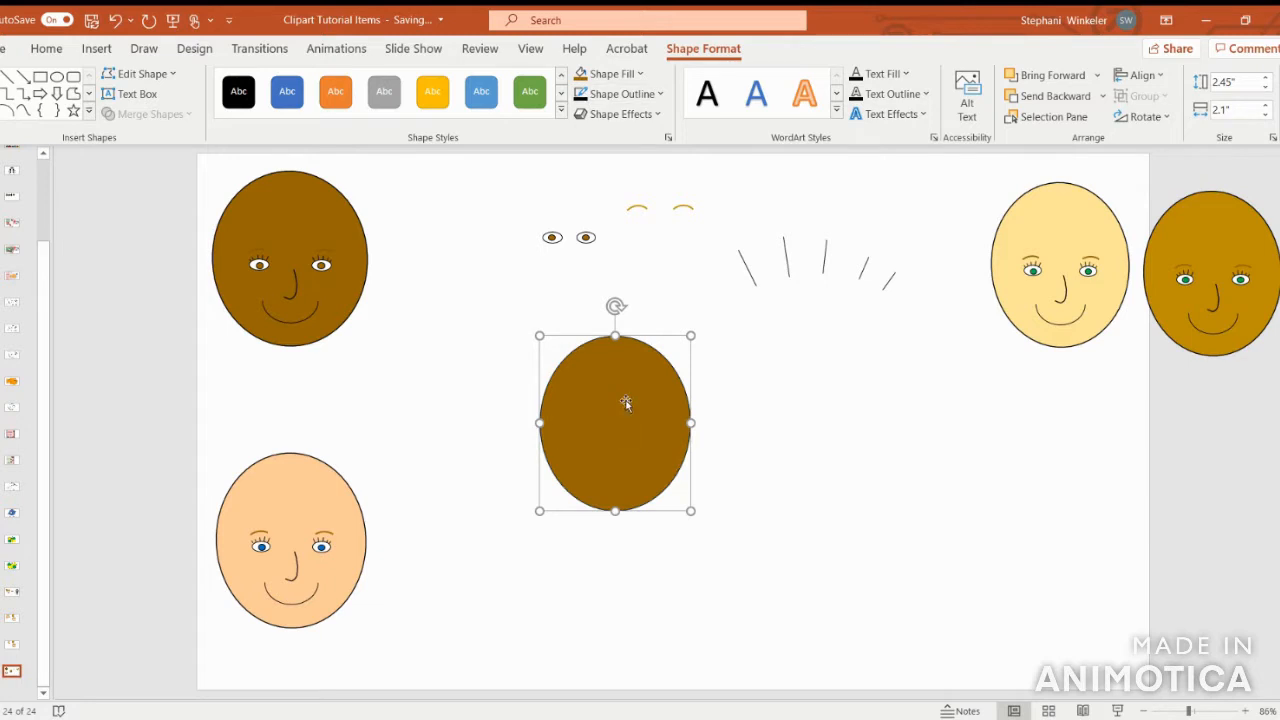
- Move the brown oval to the middle of the slide and align it to the slide's horizontal center
left_click_drag(626, 401, 574, 392)
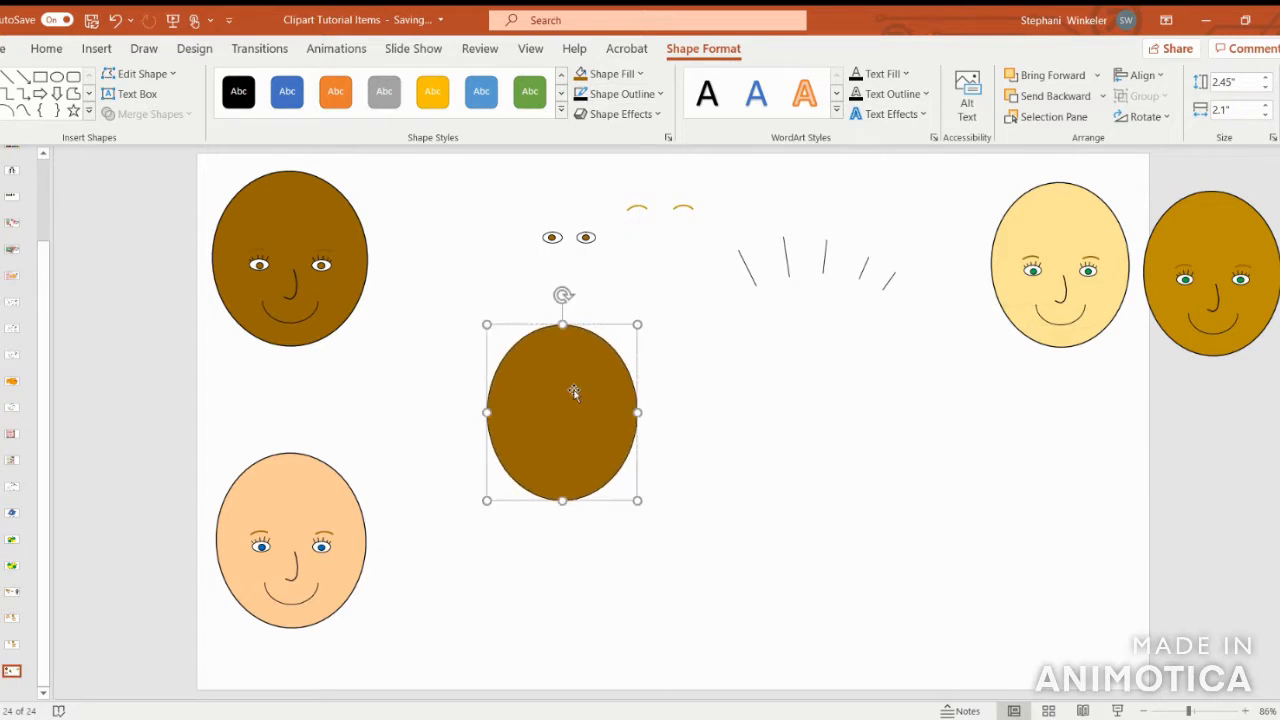
left_click(815, 449)
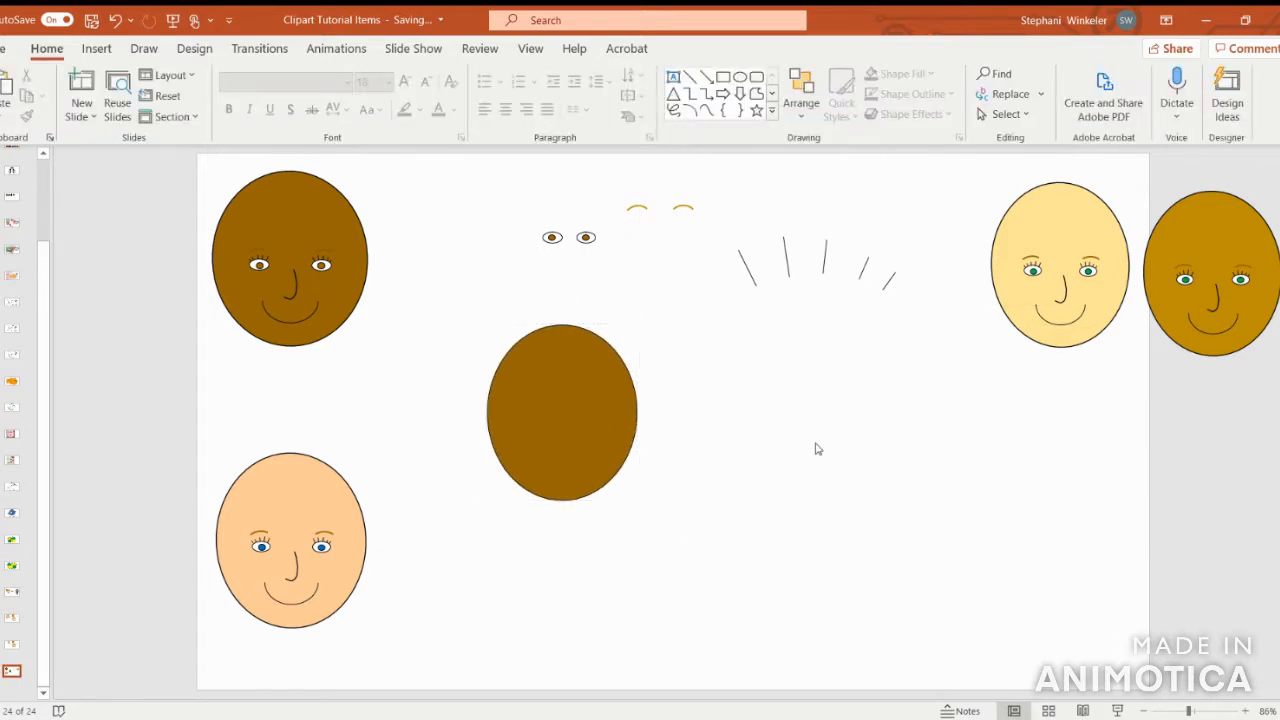
left_click(569, 372)
left_click_drag(569, 372, 692, 383)
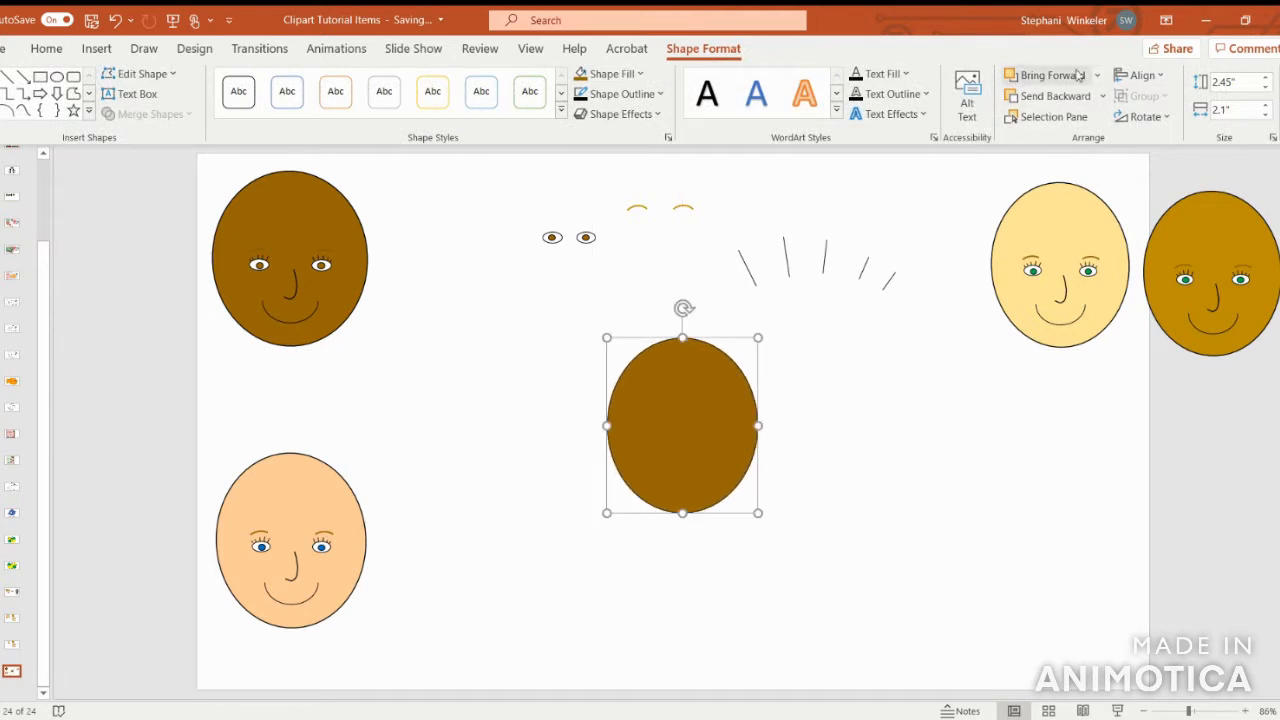
left_click(1141, 75)
left_click(1170, 123)
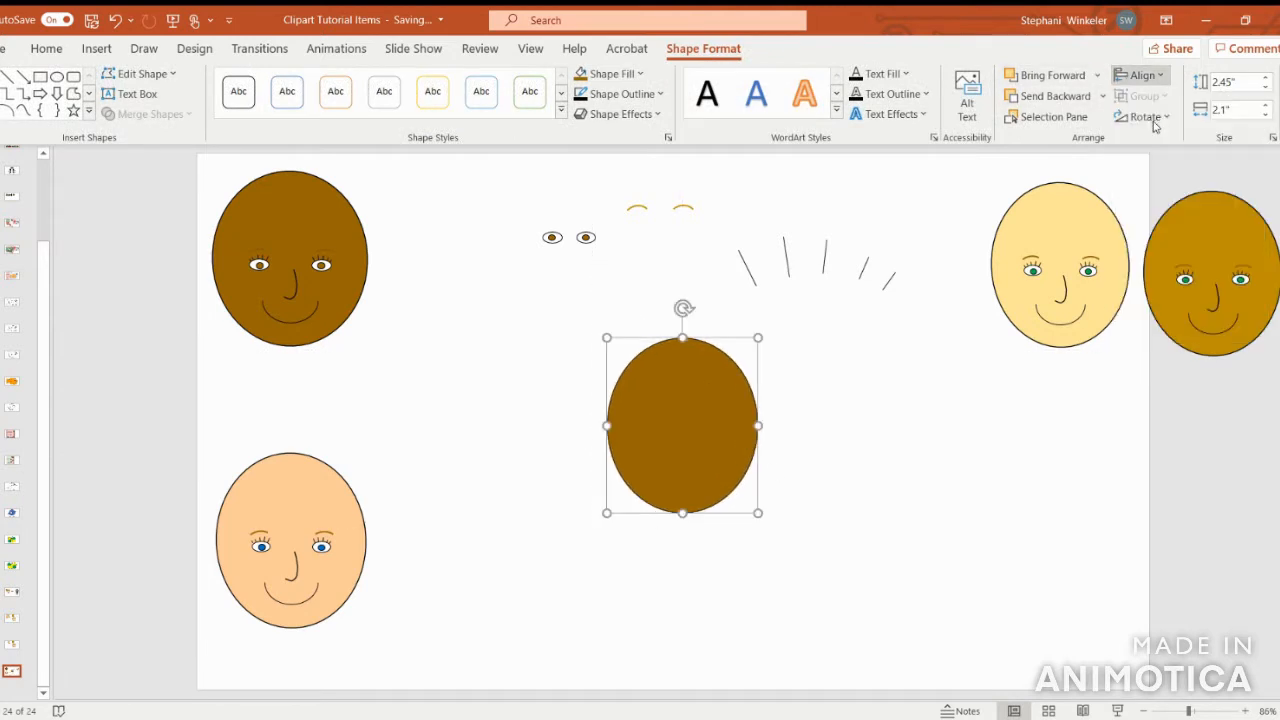
left_click(813, 433)
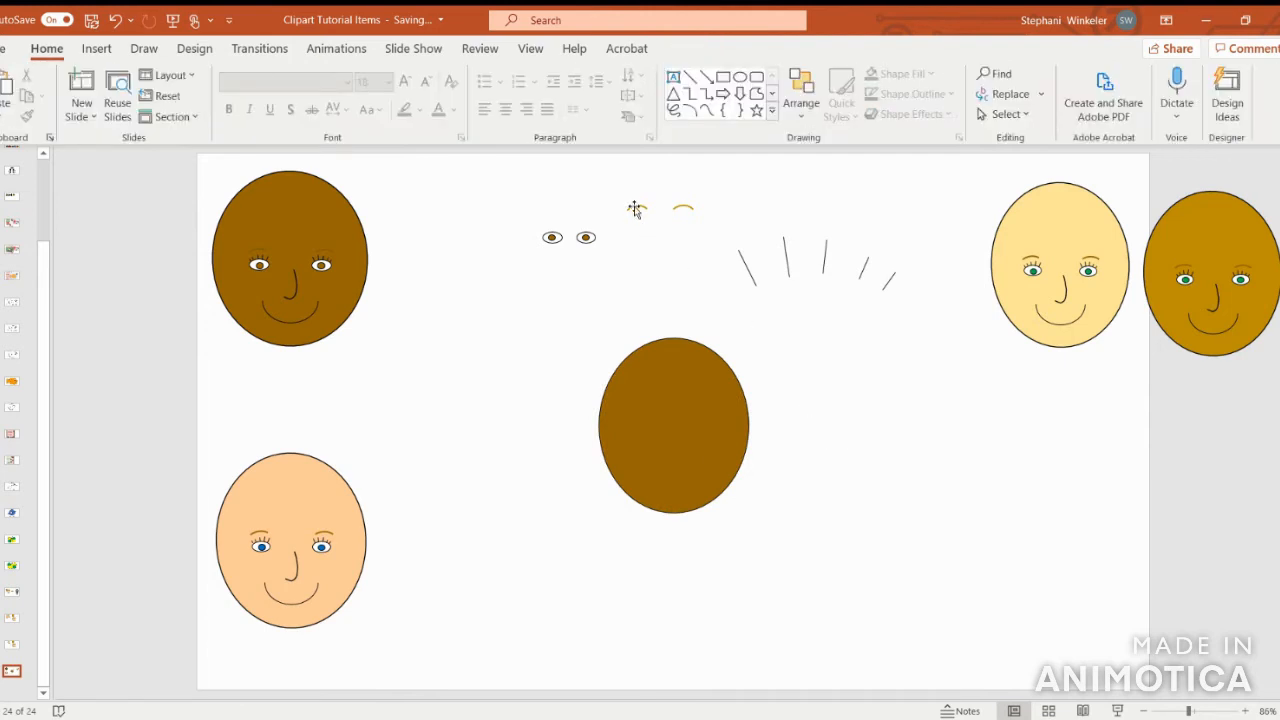
- Draw an arc about 0.42" high and 0.6" wide beside the brown oval and rotate it counterclockwise into an eyebrow shape
left_click(96, 48)
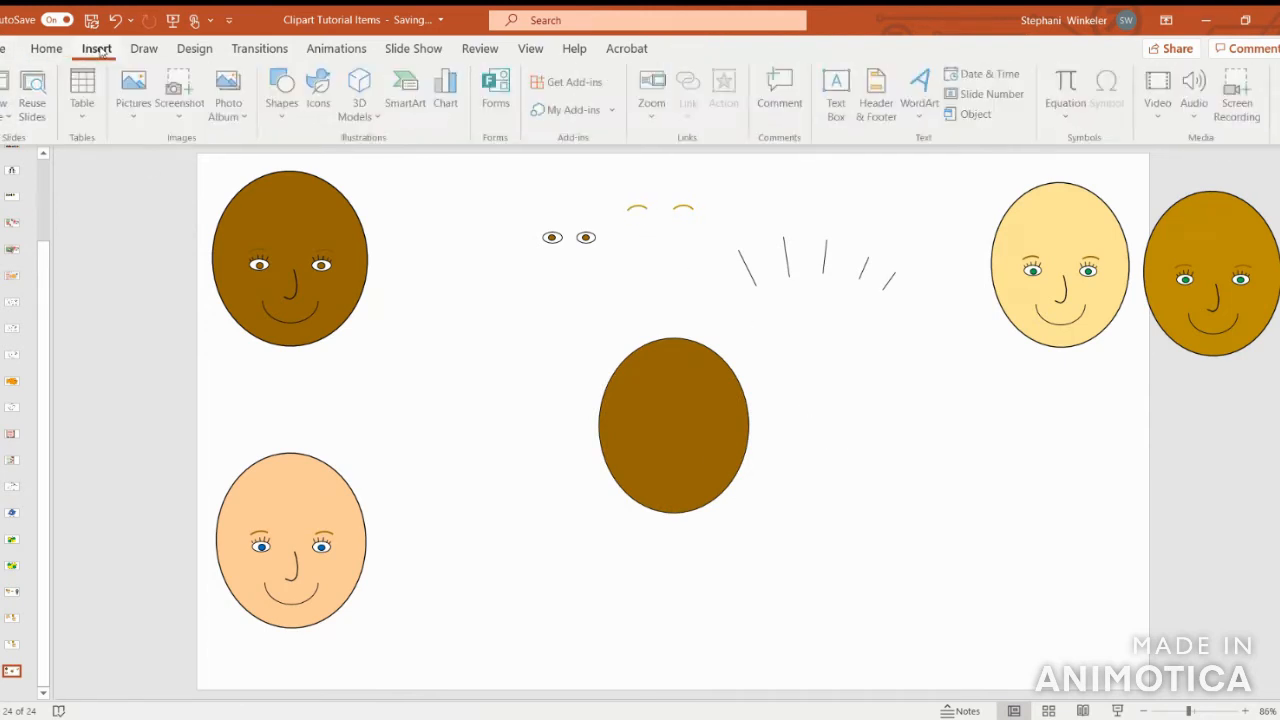
left_click(290, 100)
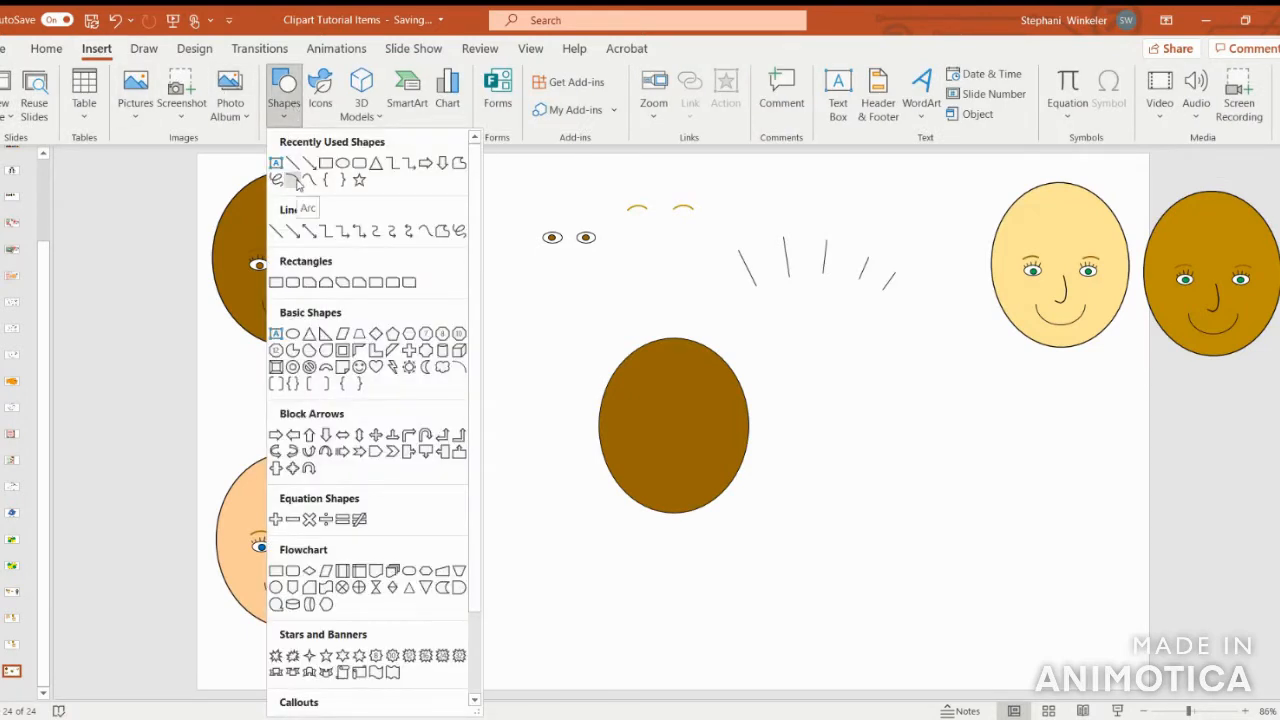
left_click(297, 182)
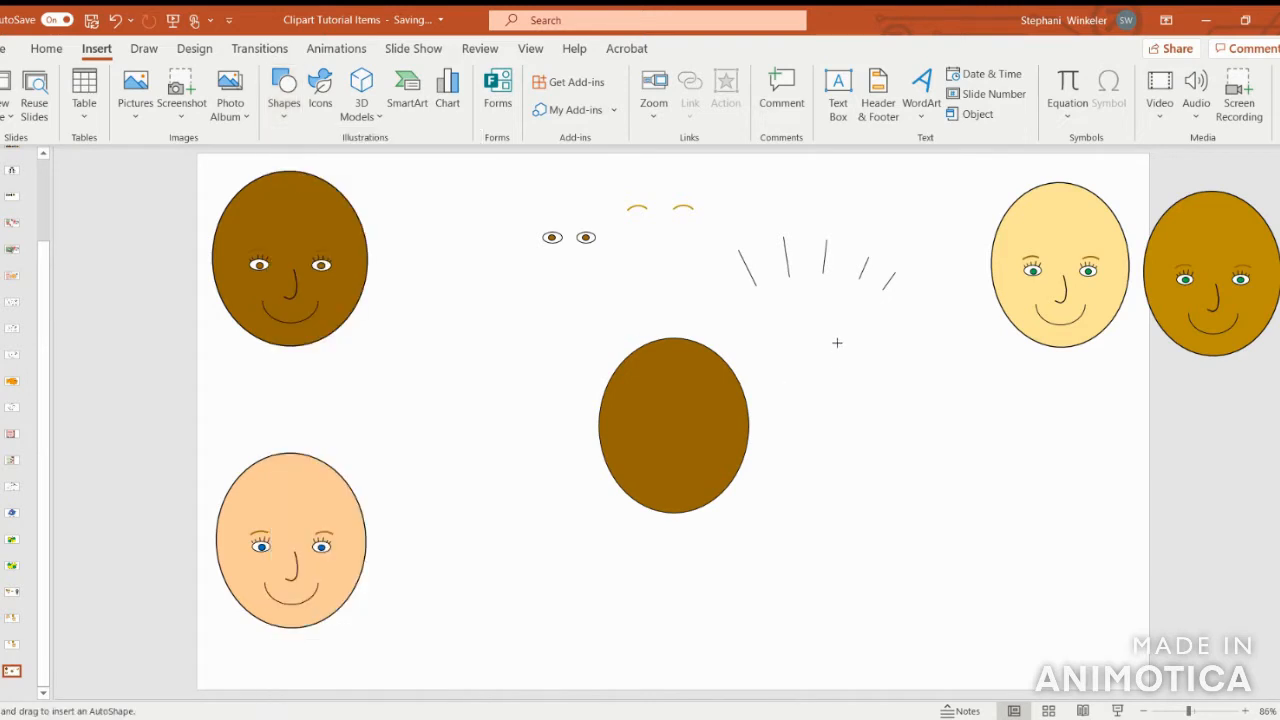
left_click_drag(839, 339, 883, 368)
left_click_drag(862, 308, 837, 314)
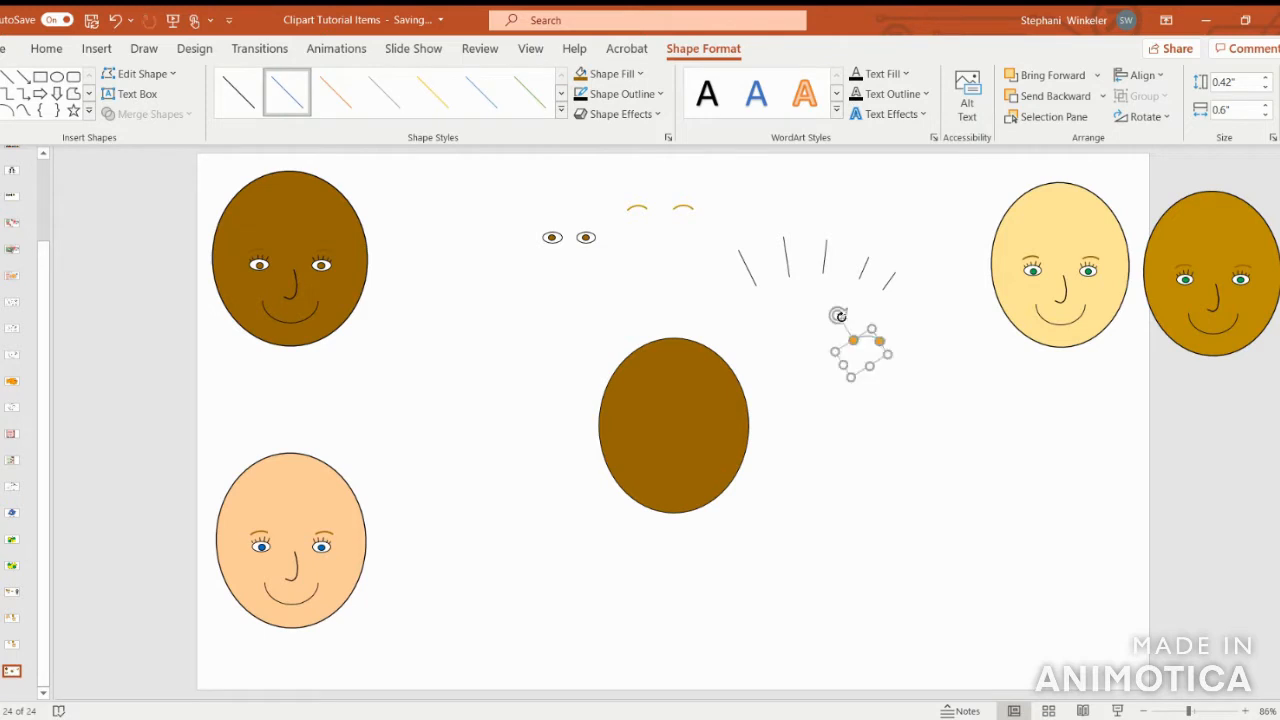
- Set the new arc to 0.37" high and 0.41" wide, using the existing eyebrow's size as reference
left_click(633, 210)
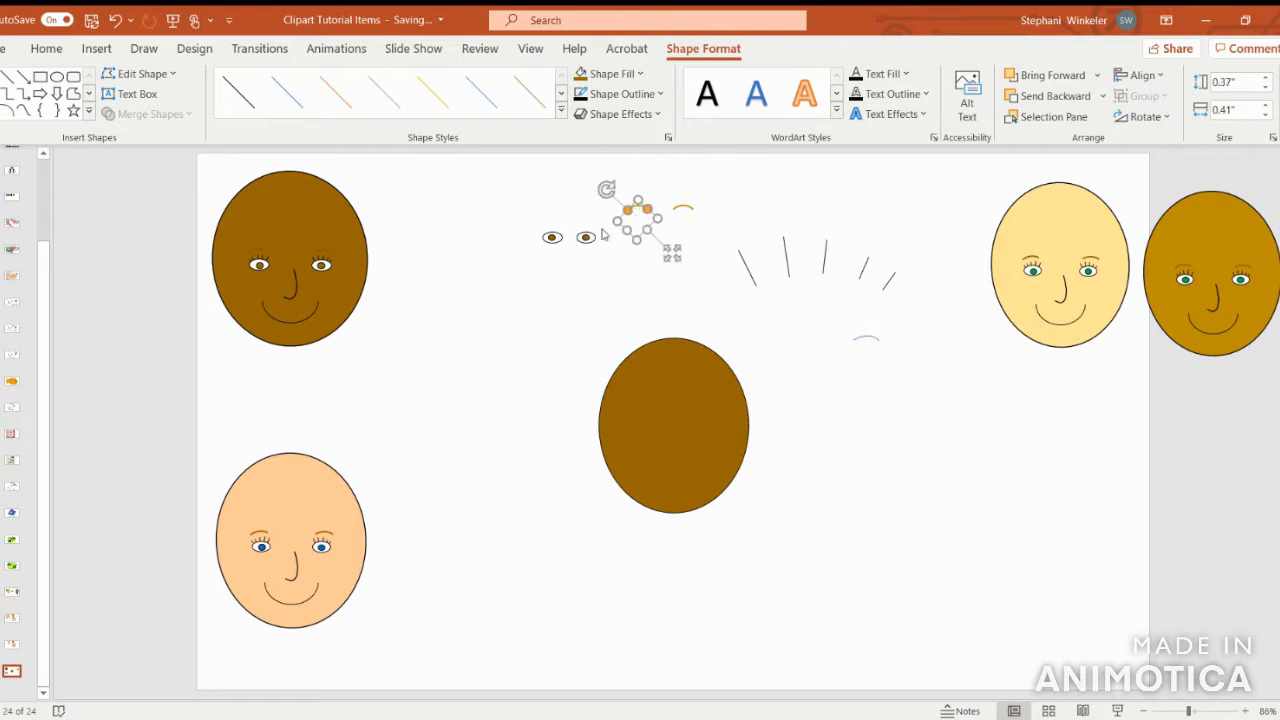
left_click(868, 340)
left_click(1244, 84)
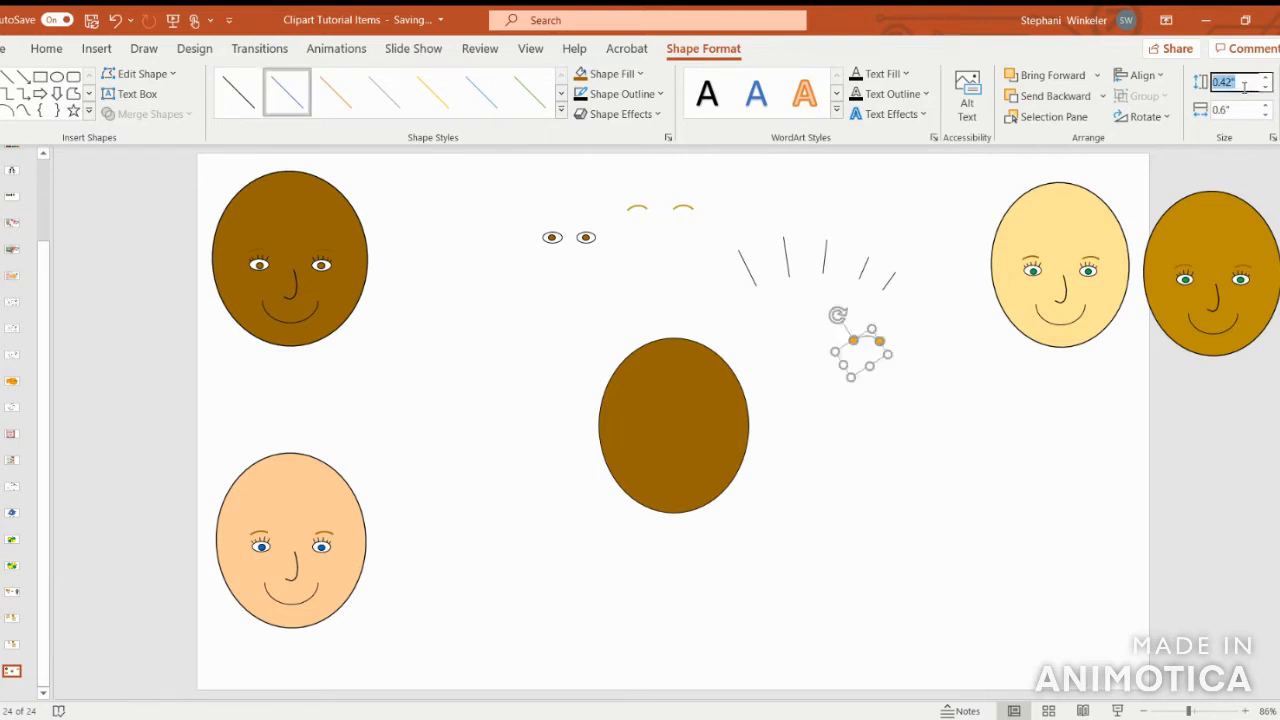
key("BackSpace")
key("Tab")
type("0.41")
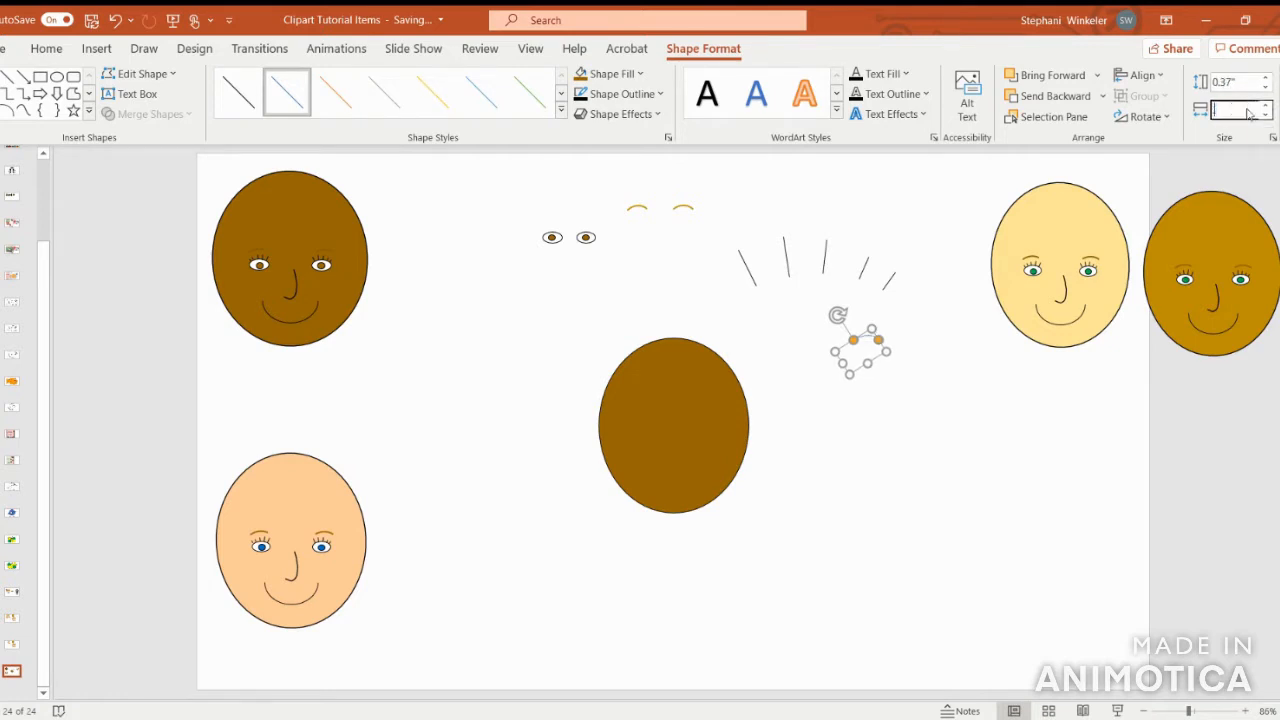
key("Return")
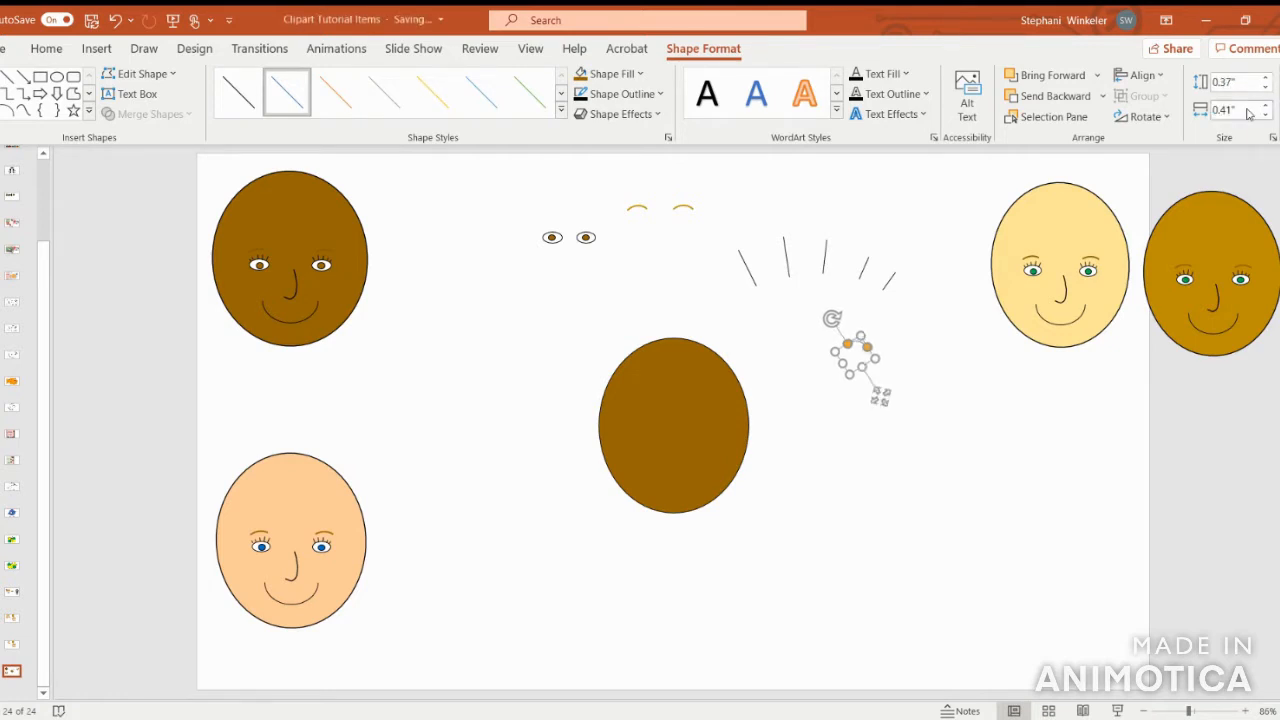
- Give the eyebrow arc a Gold, Accent 4, Darker 50% outline with a 1½ pt weight
left_click(605, 100)
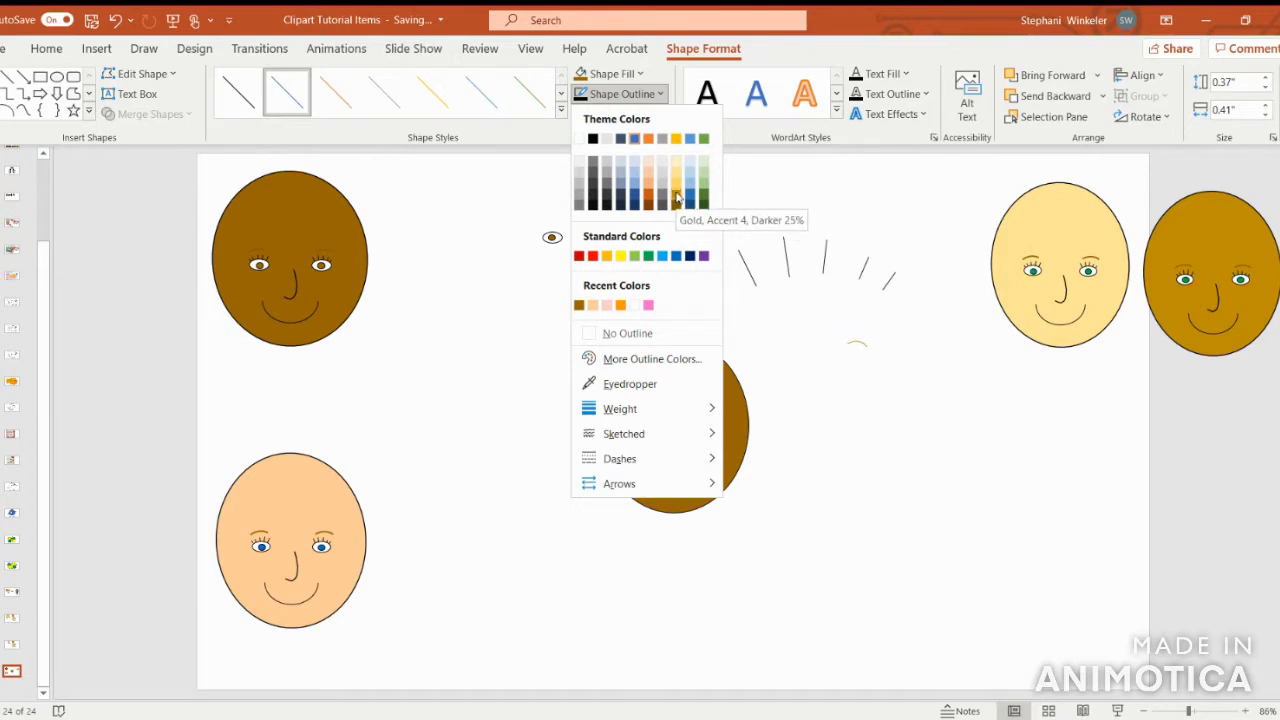
left_click(676, 205)
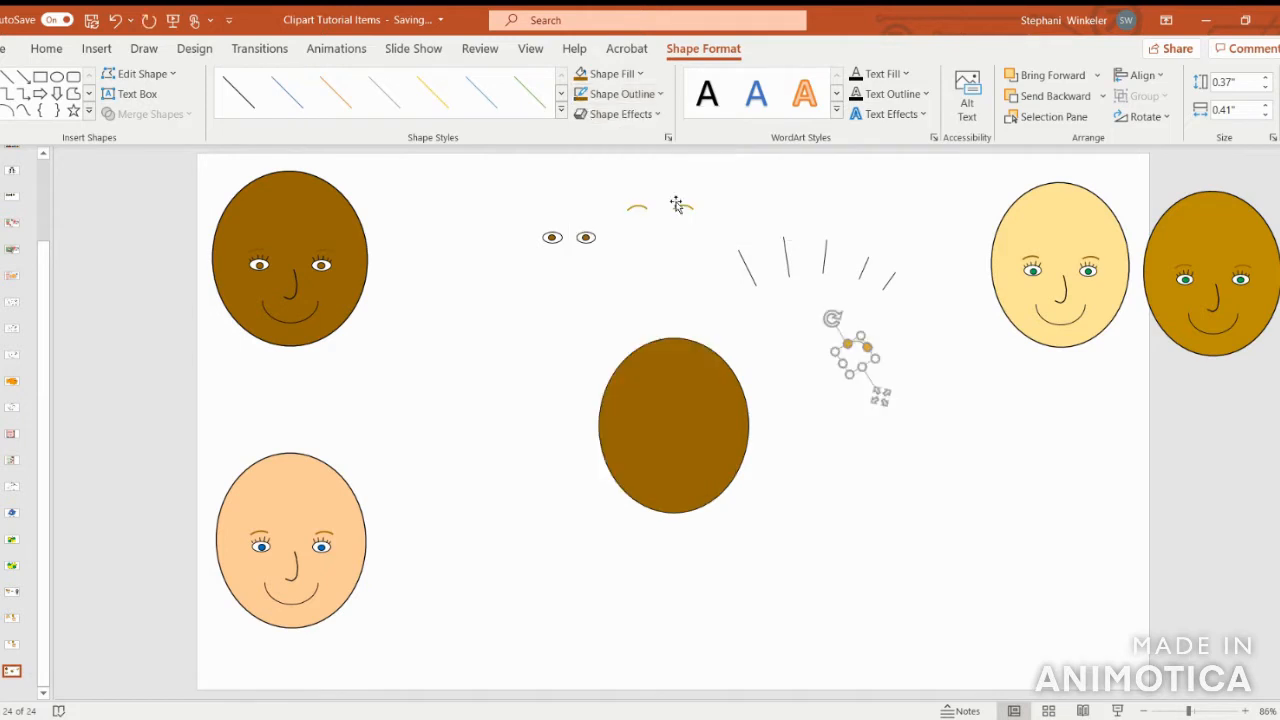
left_click(617, 96)
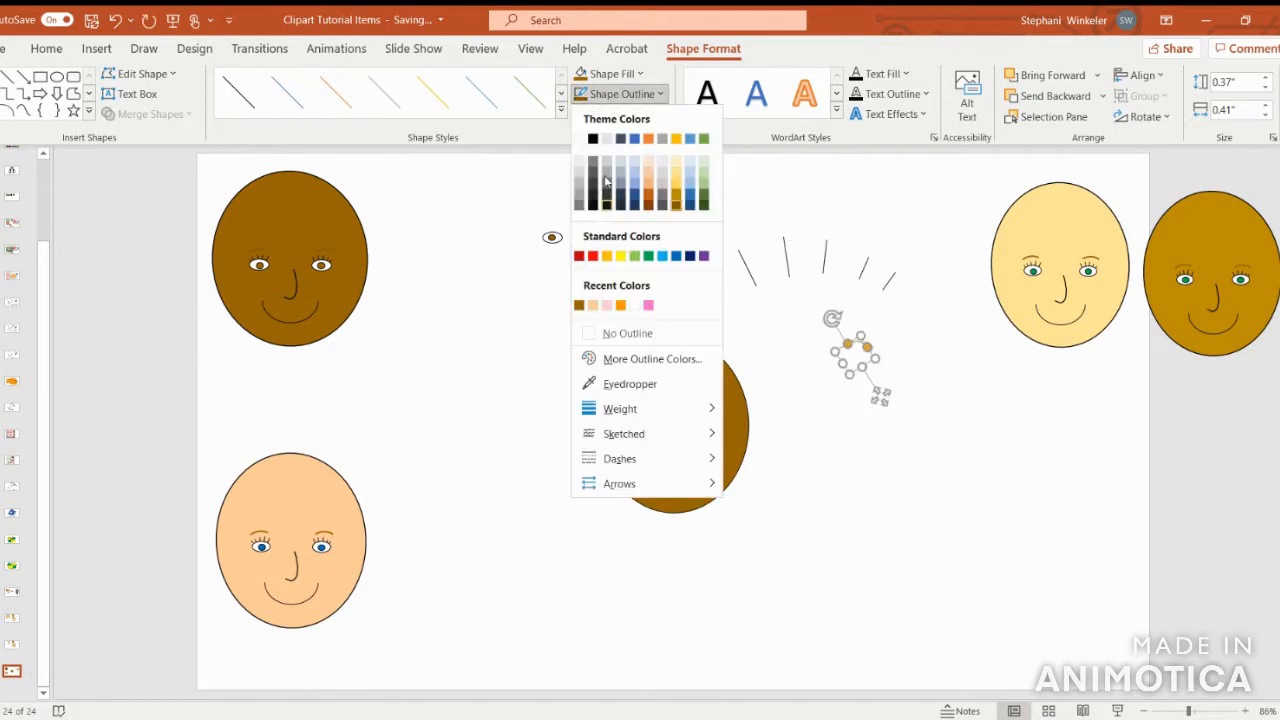
mouse_move(630, 408)
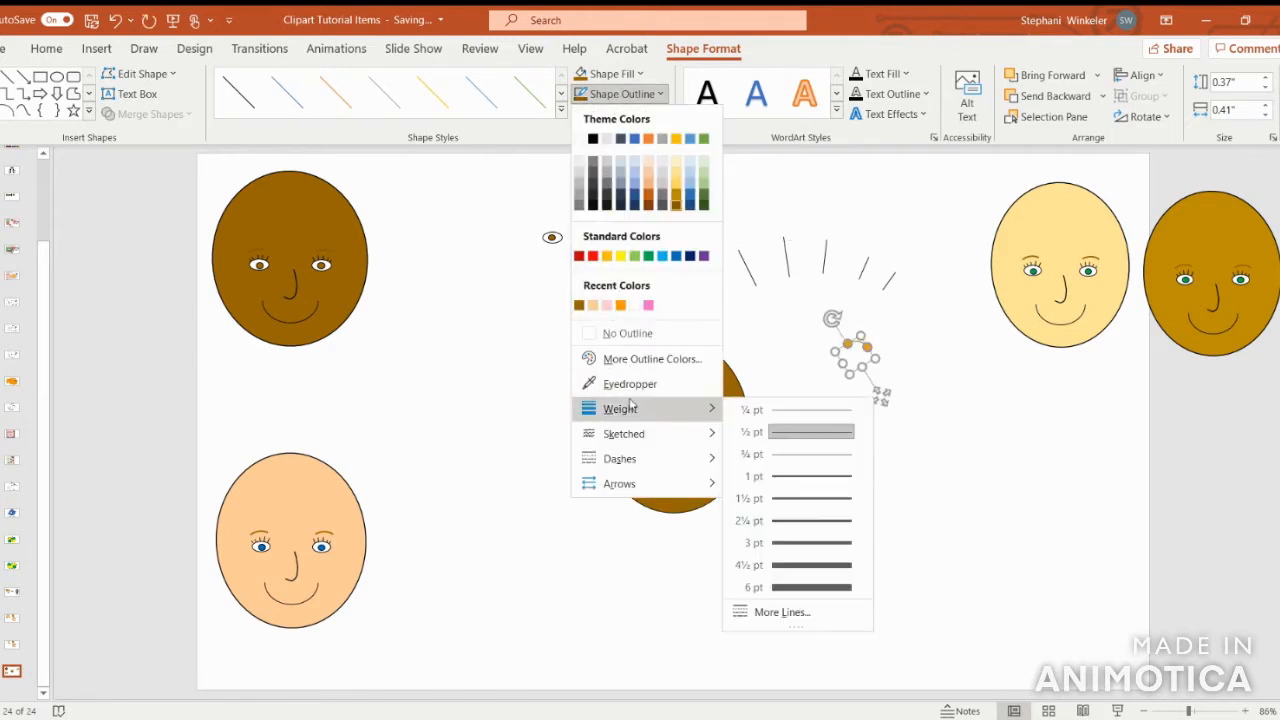
left_click(786, 498)
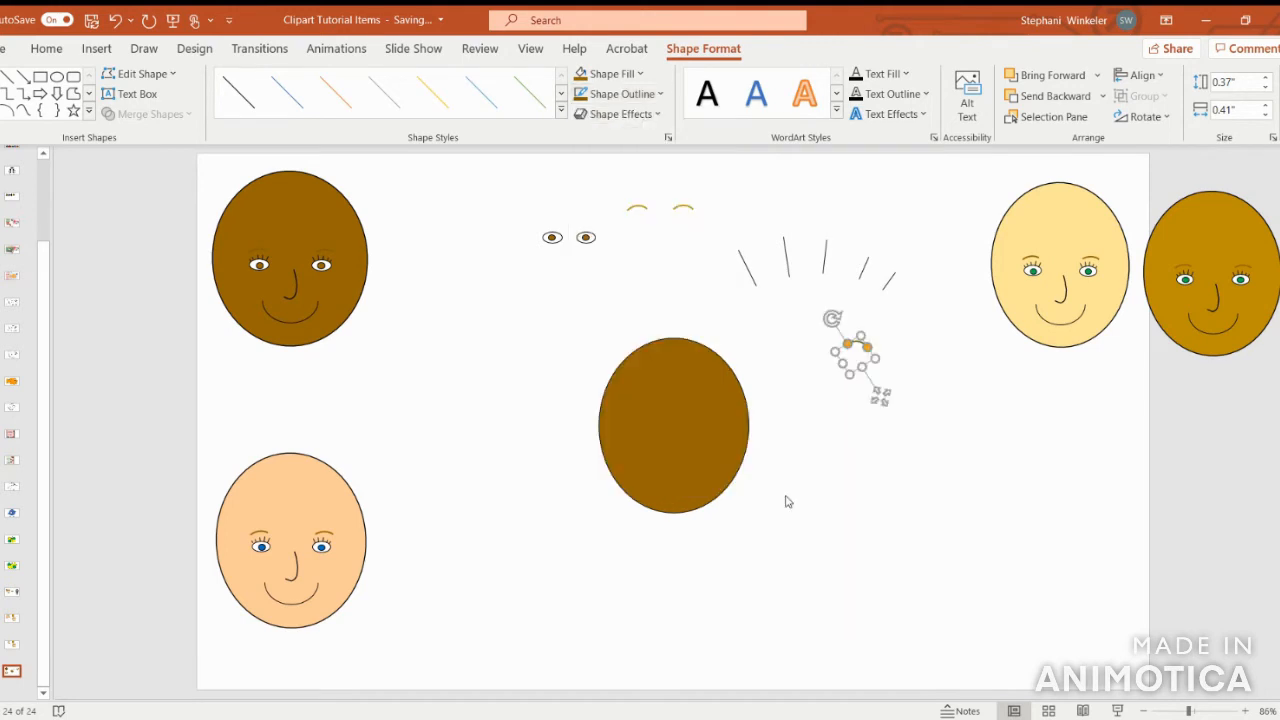
left_click(888, 451)
- Duplicate the eyebrow arc and place the two arcs side by side on the upper part of the brown oval
left_click(858, 345)
left_click_drag(860, 344, 808, 348)
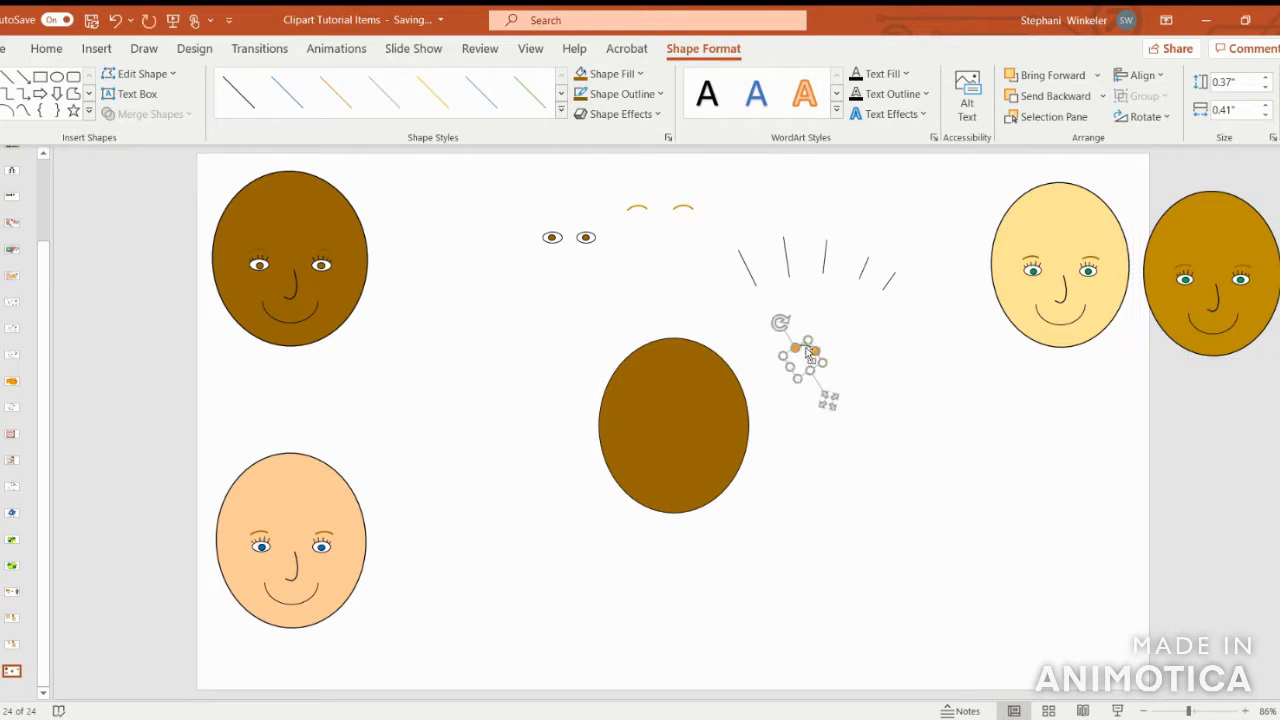
key("ctrl+v")
left_click_drag(811, 355, 650, 398)
left_click(815, 346)
key("ctrl+z")
left_click_drag(852, 349, 699, 399)
- Nudge the left eyebrow arc on the brown oval slightly upward to line up the pair
left_click(646, 400)
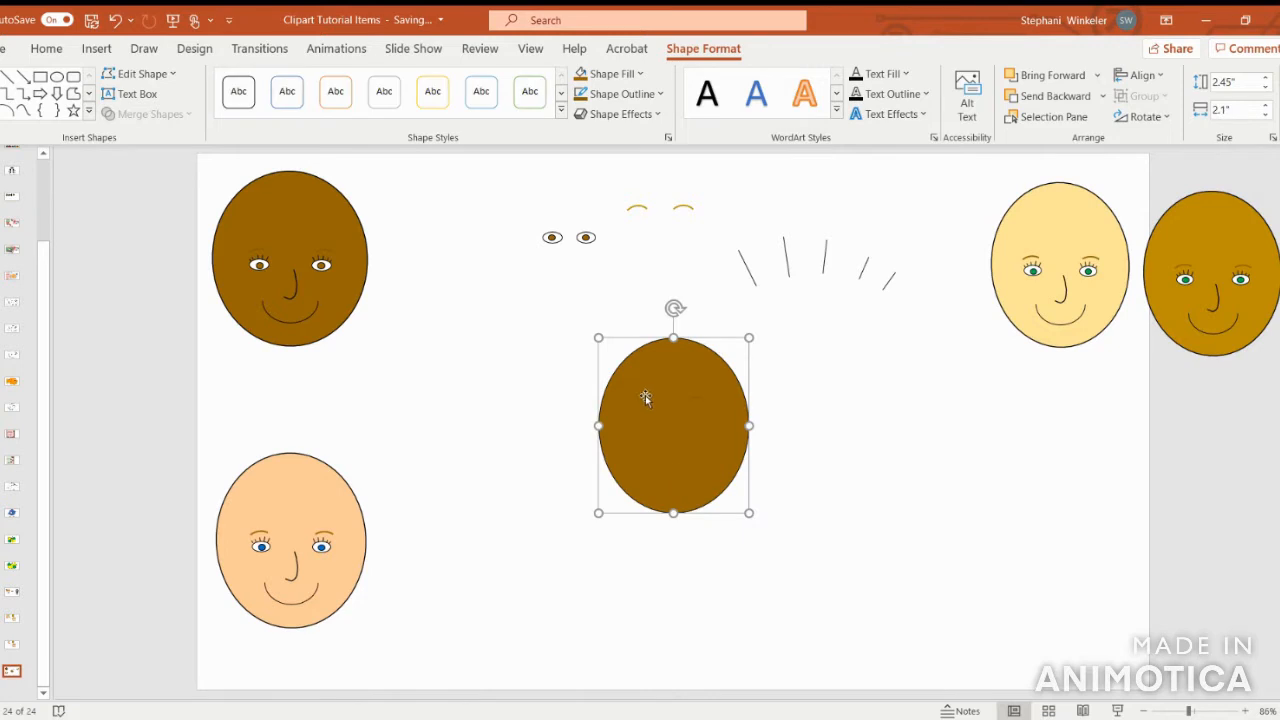
left_click(647, 400)
left_click_drag(646, 397, 651, 391)
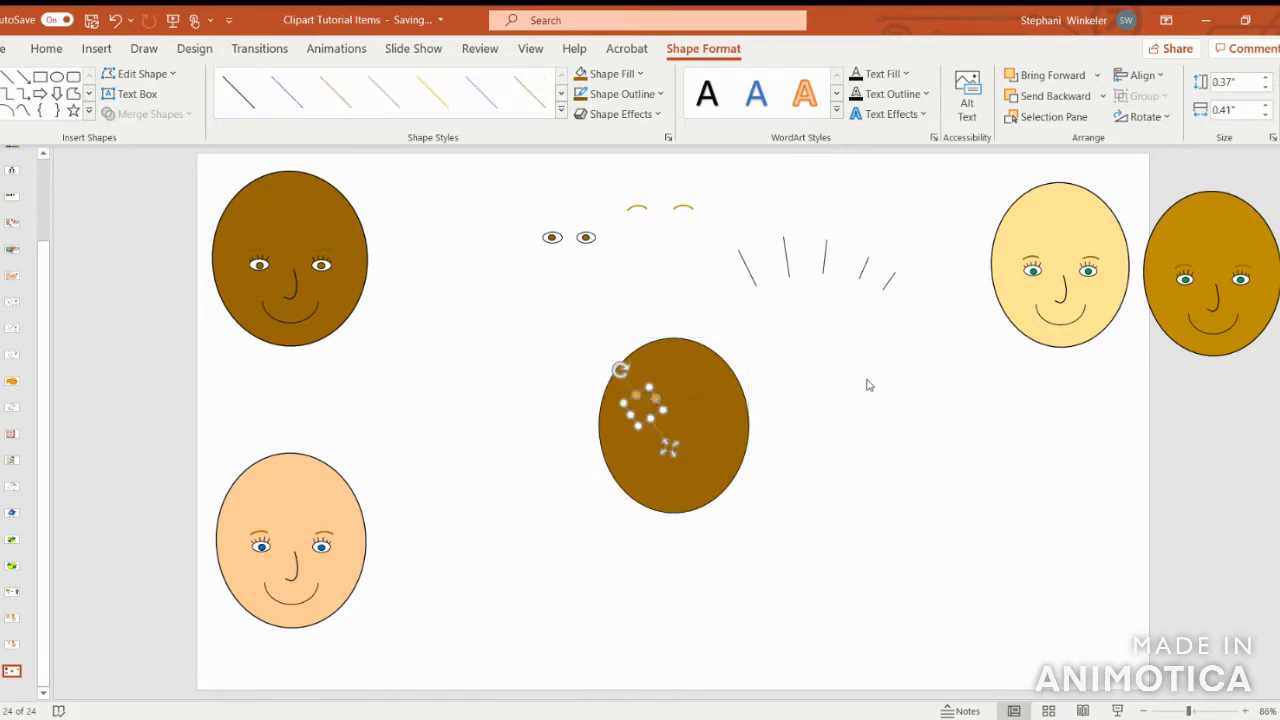
left_click(868, 385)
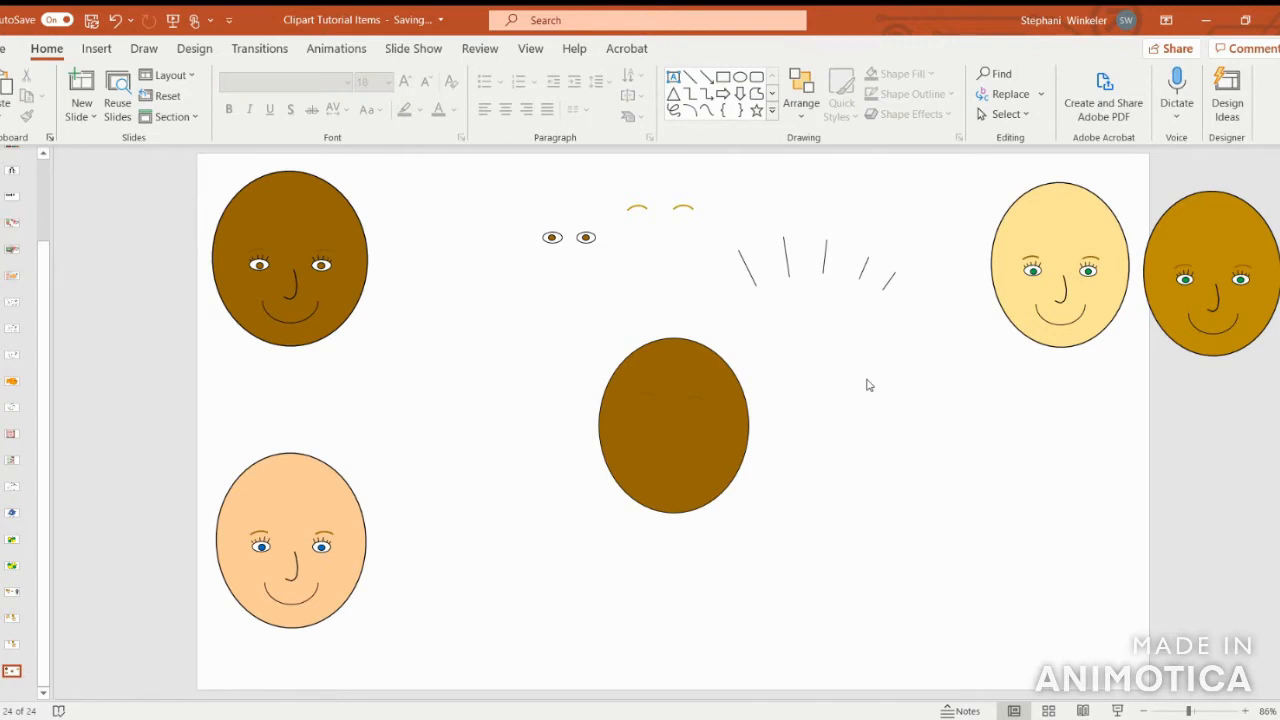
- Draw an oval about 0.67" high and 0.79" wide beside the brown face, and select the existing left eye to check its size
left_click(552, 238)
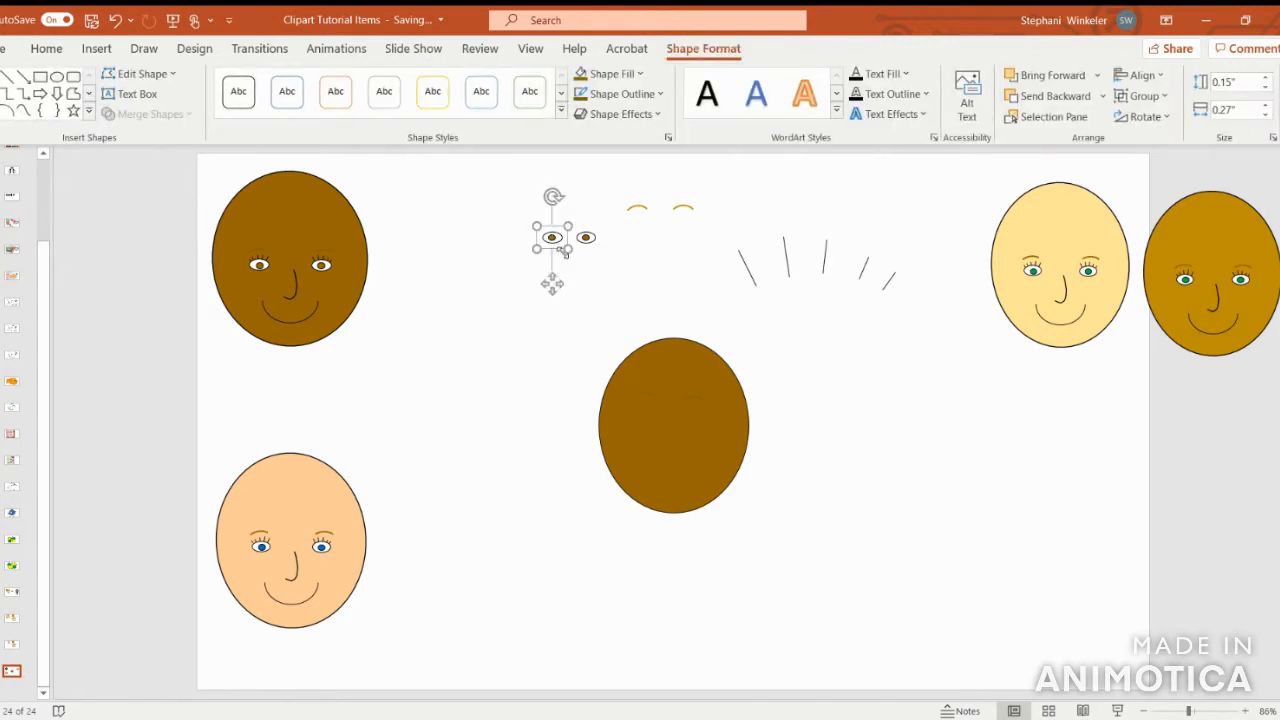
left_click(100, 52)
left_click(284, 92)
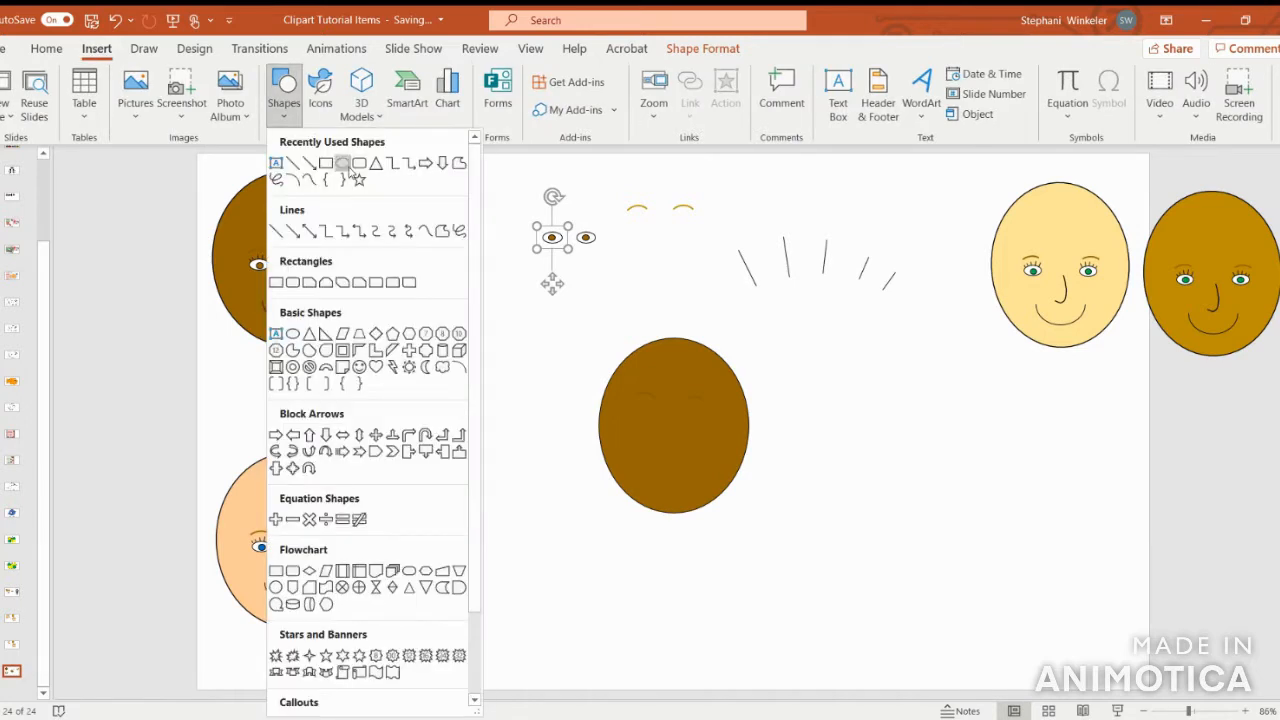
left_click(358, 162)
left_click_drag(878, 420, 936, 468)
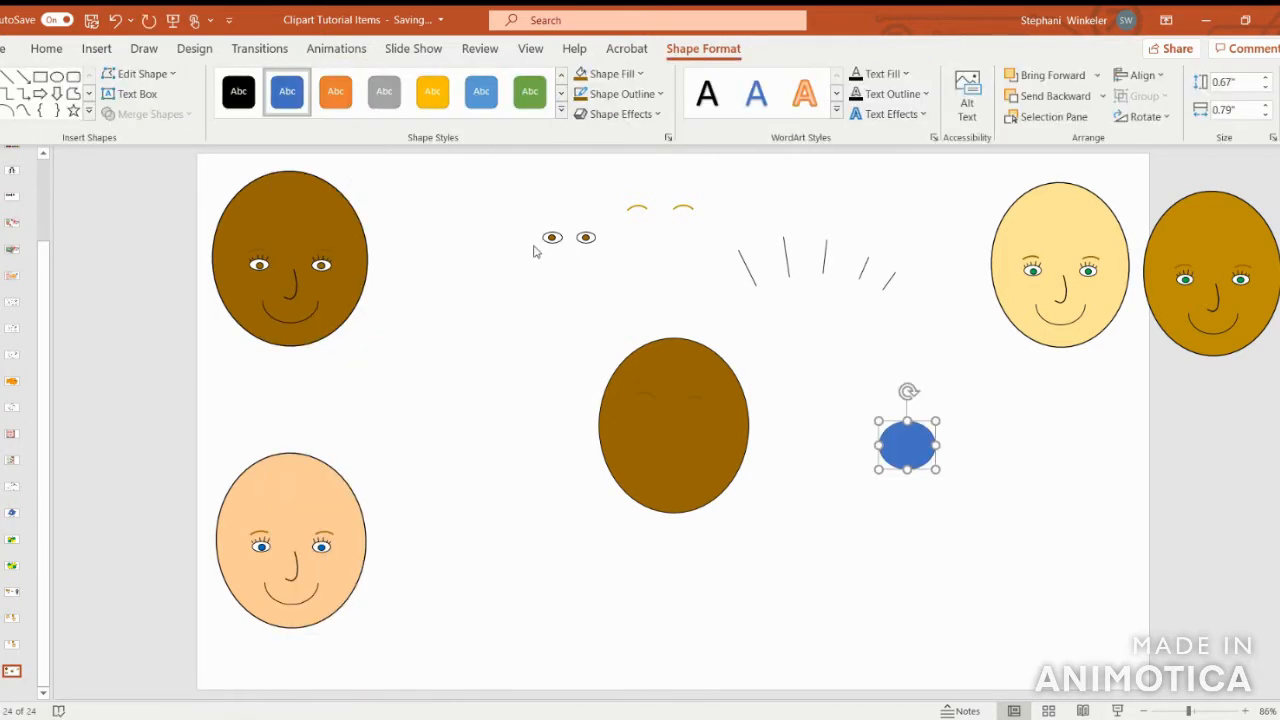
left_click(560, 240)
left_click(556, 238)
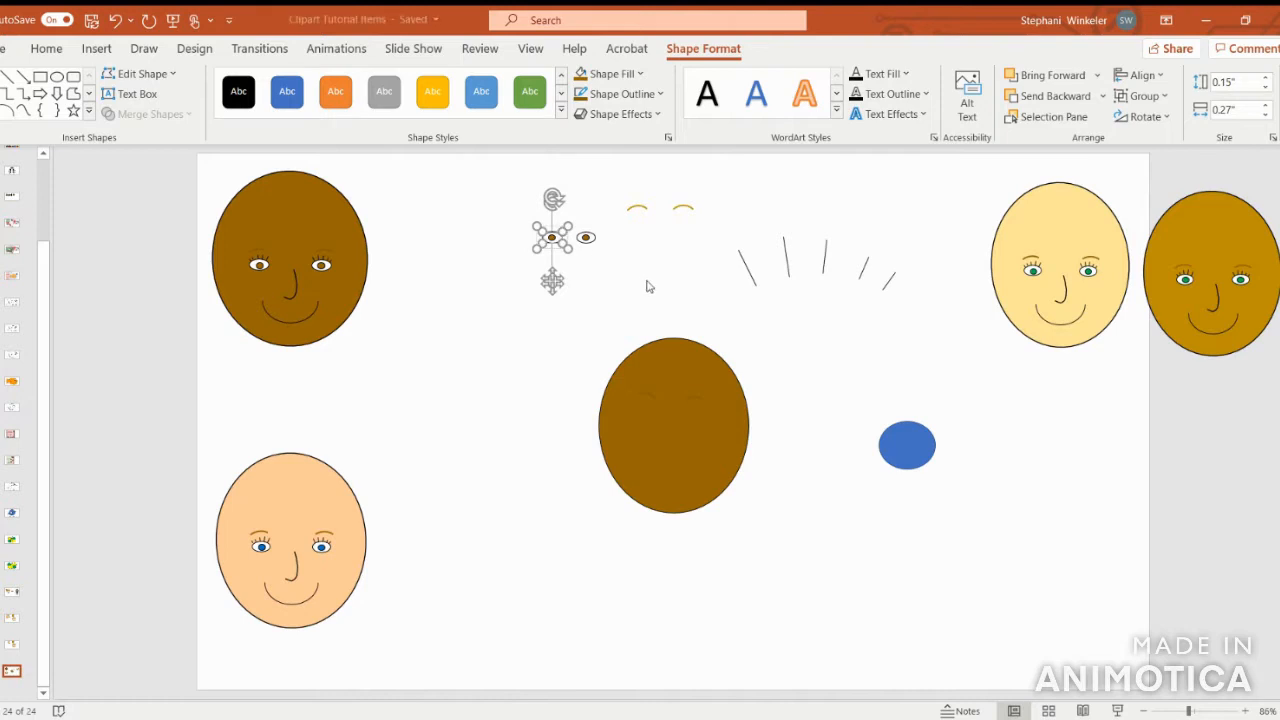
- Resize the blue oval beside the face to 0.15" high and 0.27" wide
left_click(898, 426)
left_click(1232, 83)
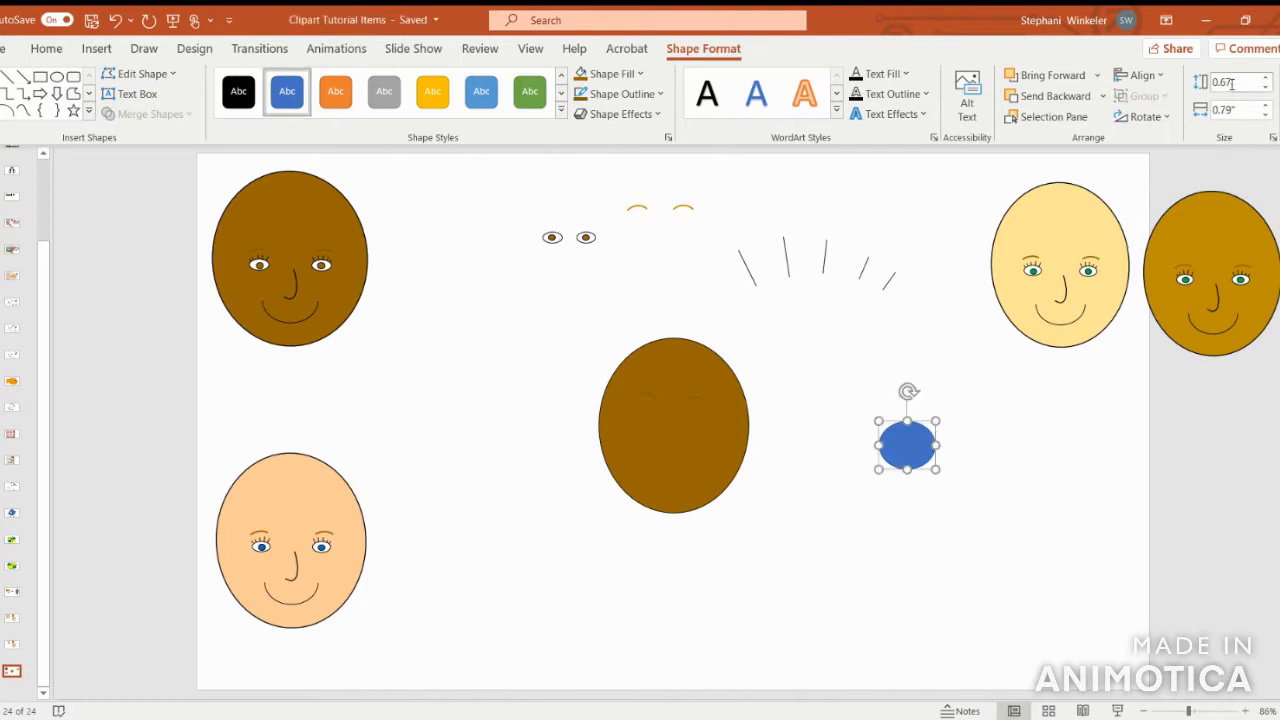
key("BackSpace")
type(".15")
left_click(1240, 111)
type("2")
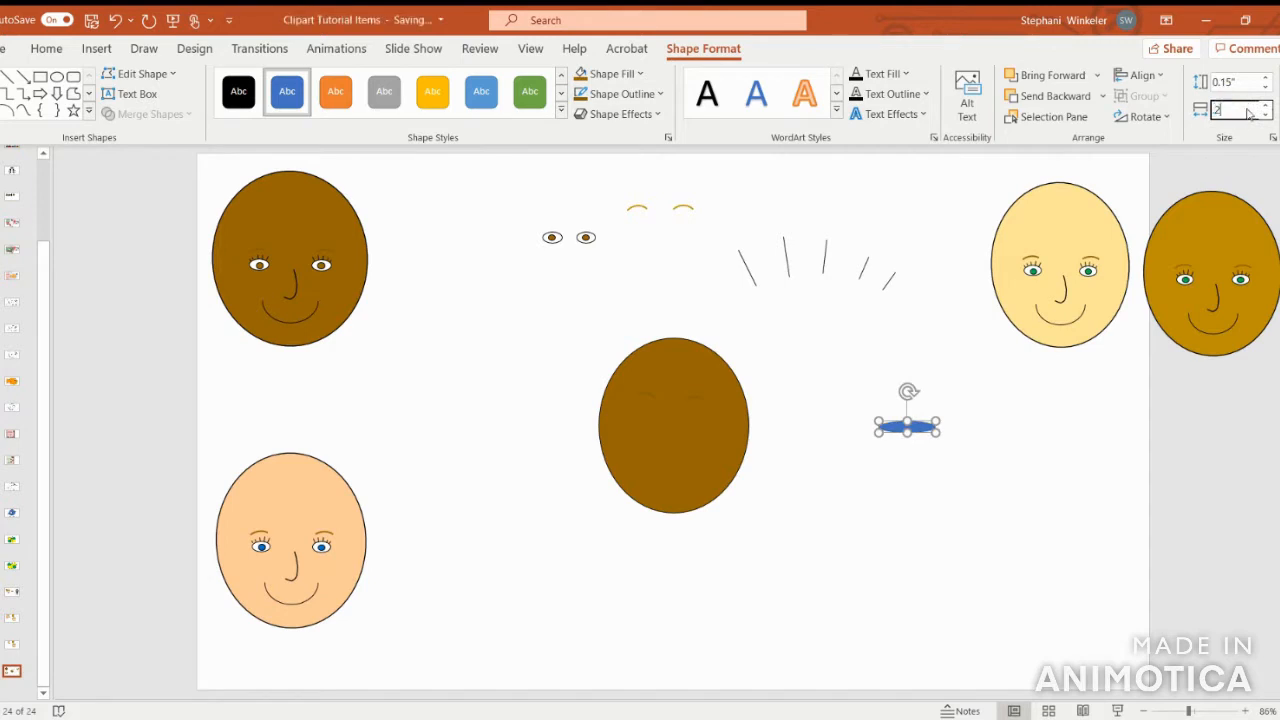
type("7")
key("Return")
- Give the small oval a white fill and a black outline
left_click(601, 76)
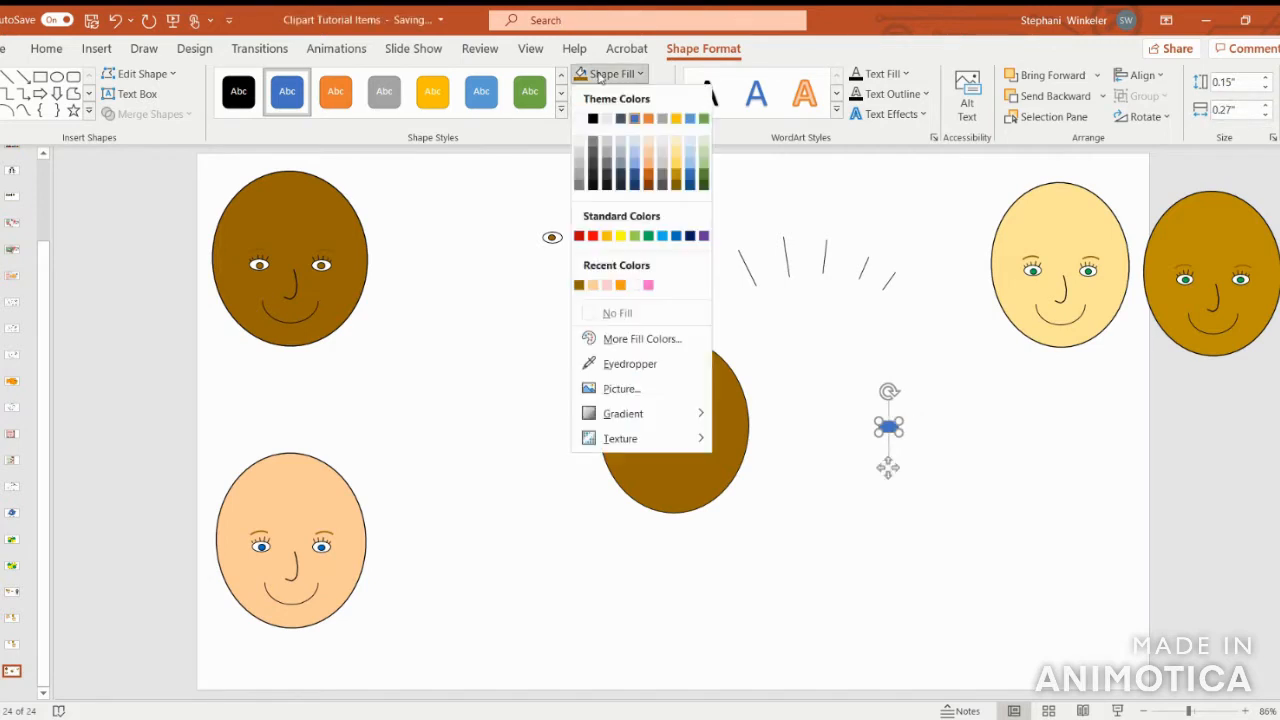
left_click(580, 118)
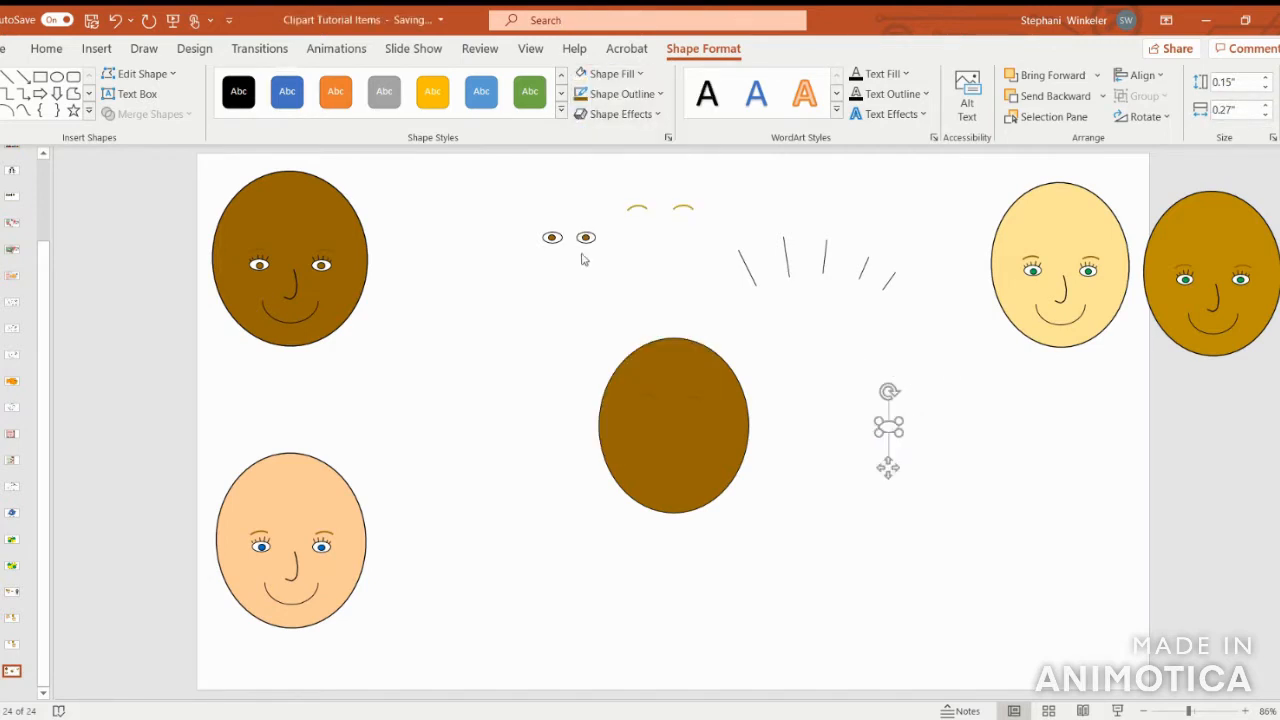
left_click(586, 237)
left_click(889, 427)
left_click(580, 95)
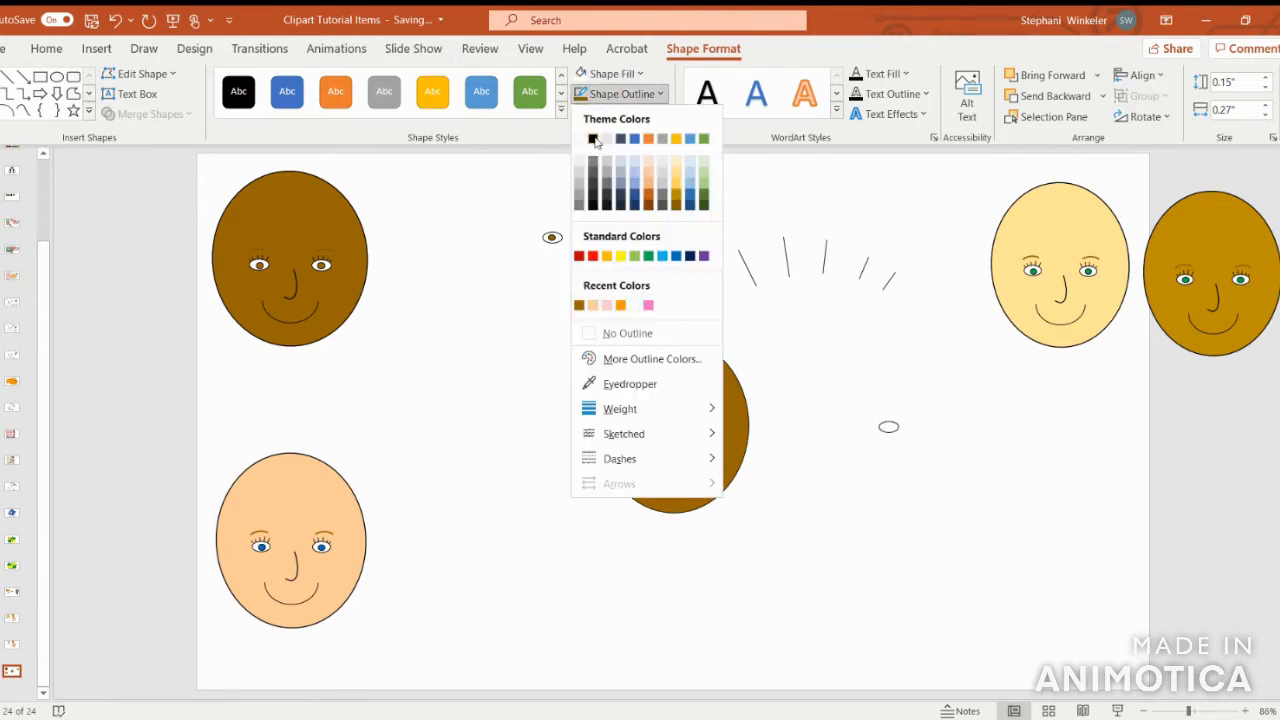
left_click(593, 139)
- Duplicate the white eye oval and resize the copy to 0.08" high and 0.1" wide as an iris
left_click(586, 237)
left_click(586, 237)
left_click(875, 445)
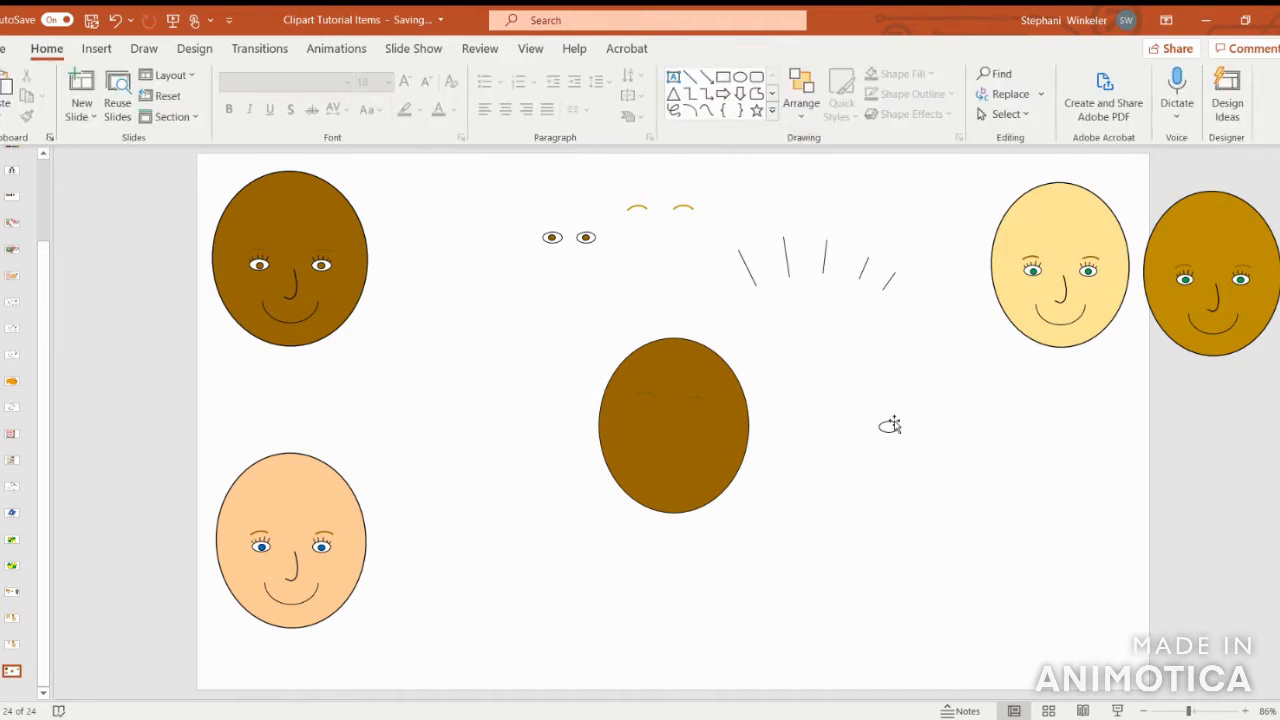
left_click(889, 427)
key("ctrl+c")
key("ctrl+v")
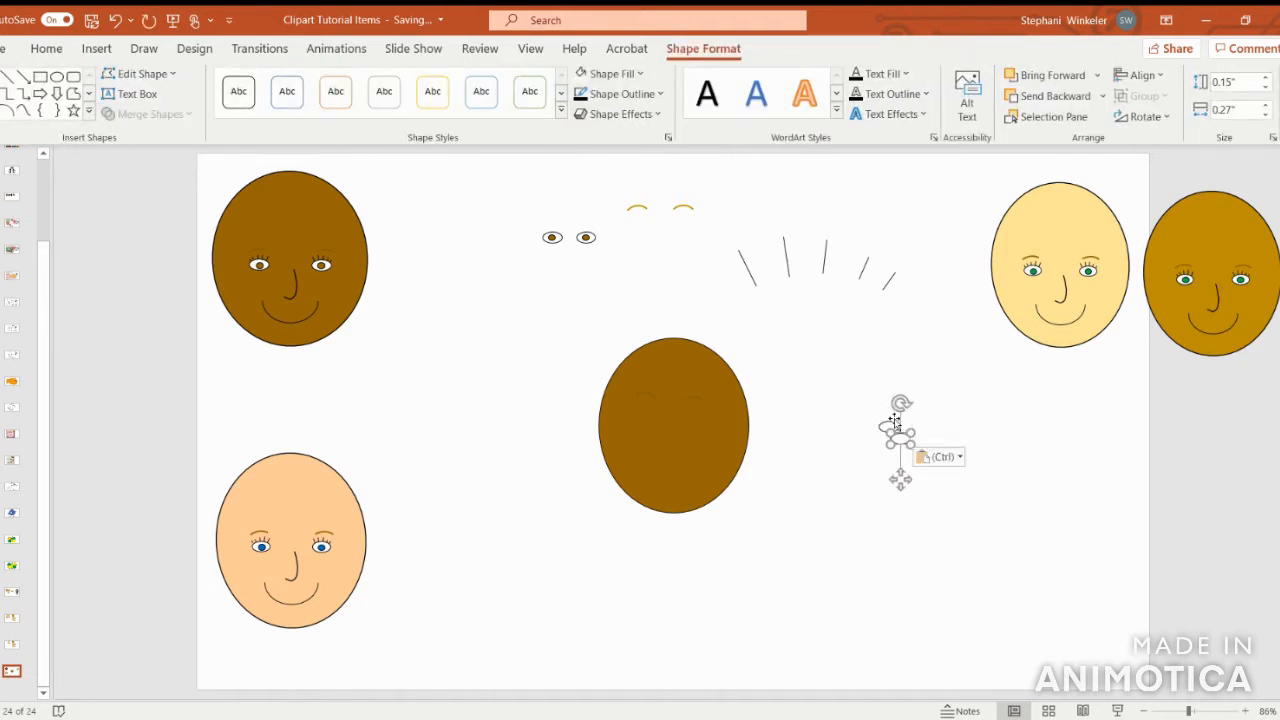
left_click(1240, 81)
type("08")
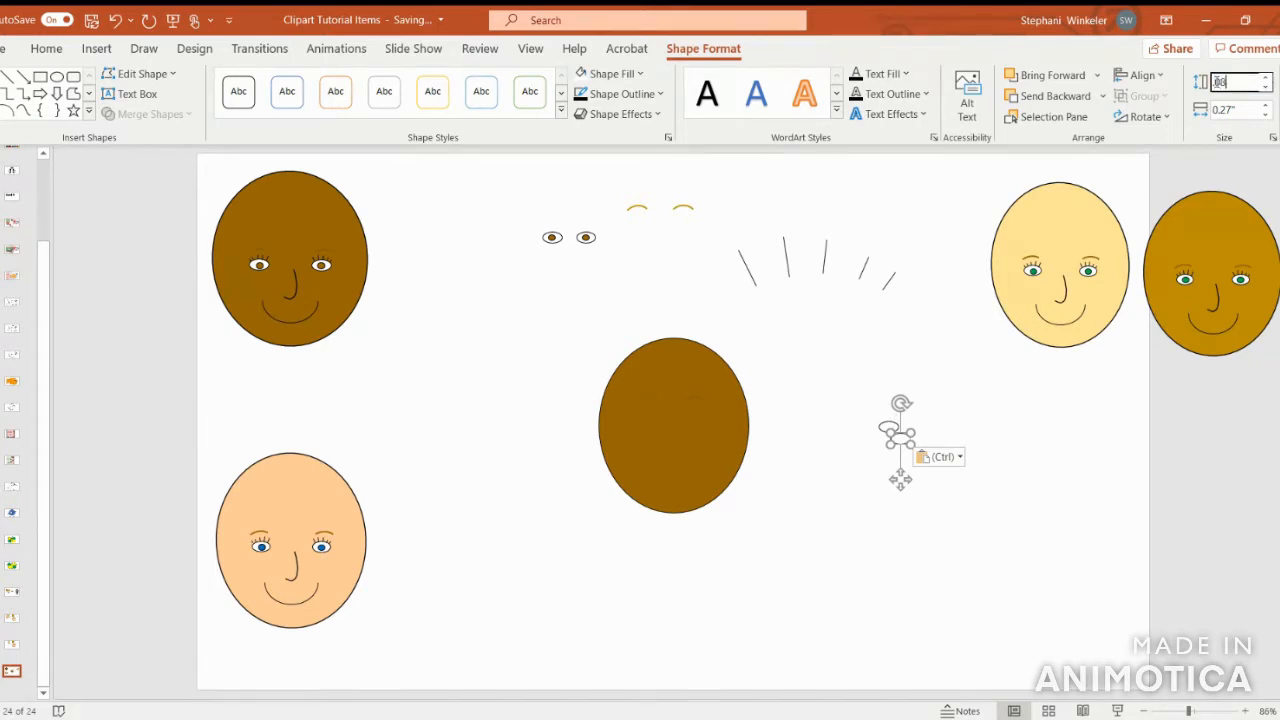
left_click(1240, 110)
type("0.1")
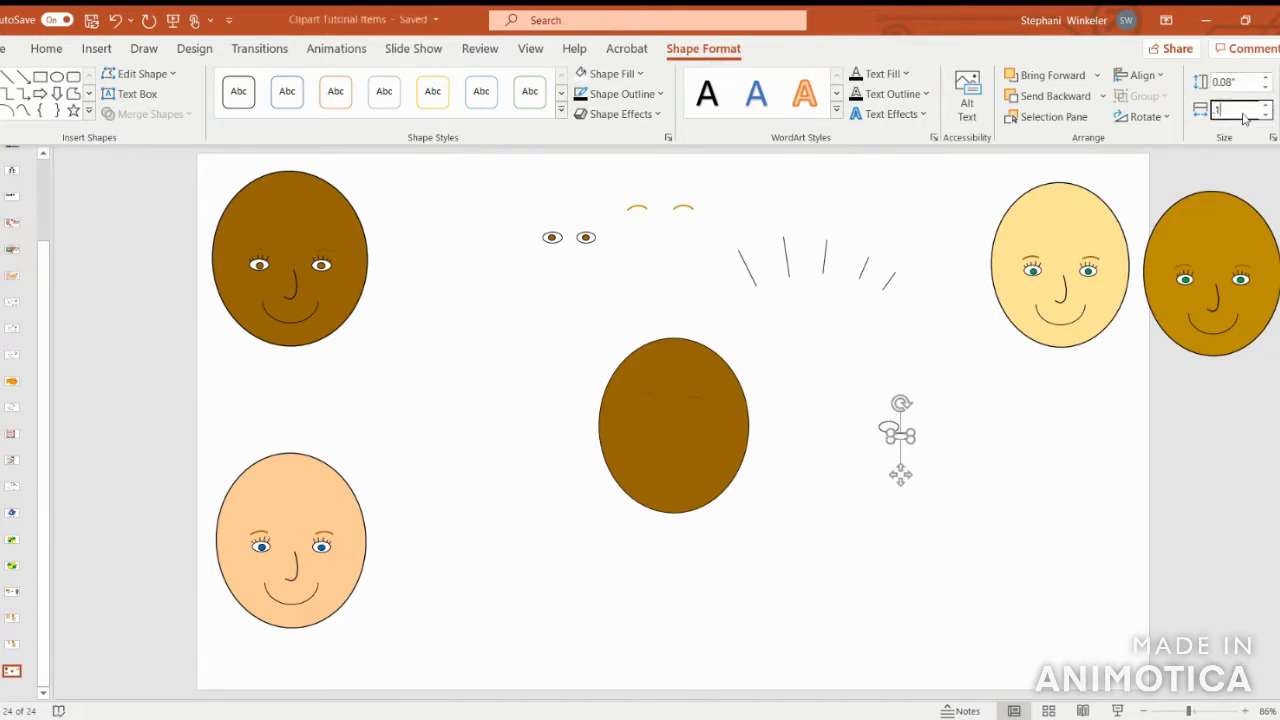
key("Return")
- Line up the small iris oval level with the eye oval and align both horizontally to the slide's center
mouse_move(893, 476)
left_mouse_down()
mouse_move(886, 460)
mouse_move(914, 462)
mouse_move(889, 464)
left_mouse_up()
left_click(1140, 75)
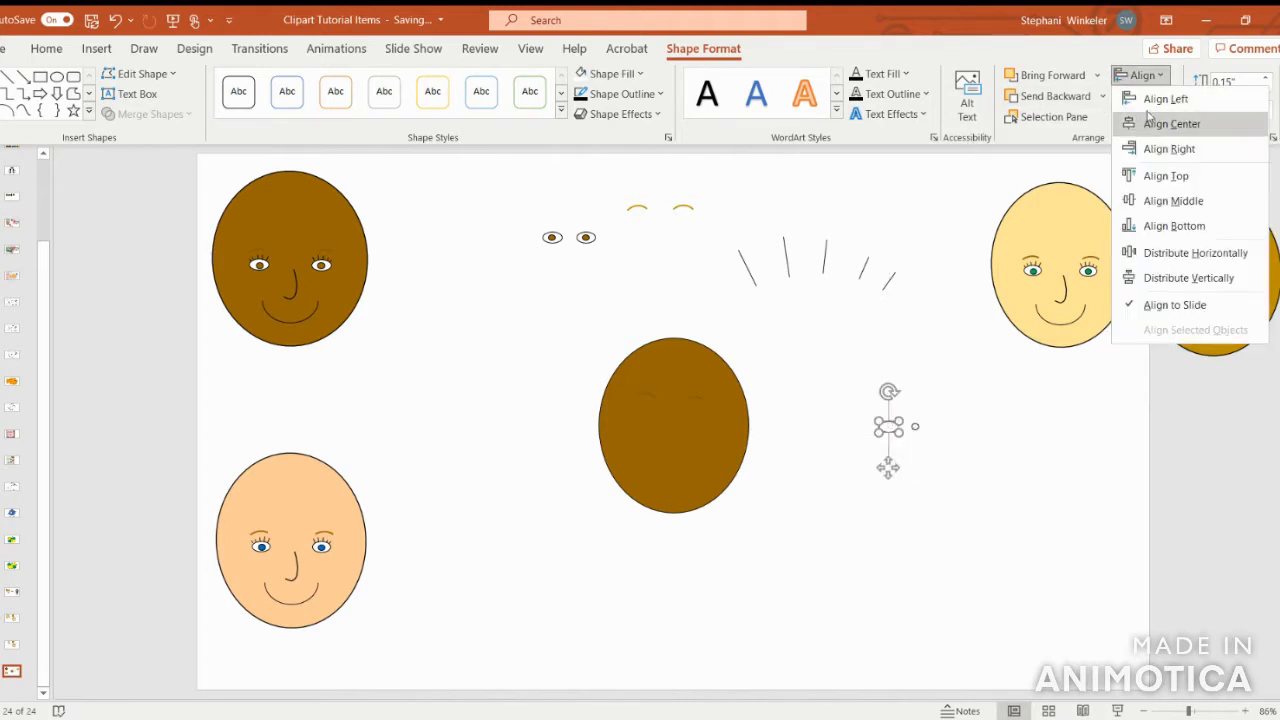
left_click(1150, 124)
left_click(916, 427)
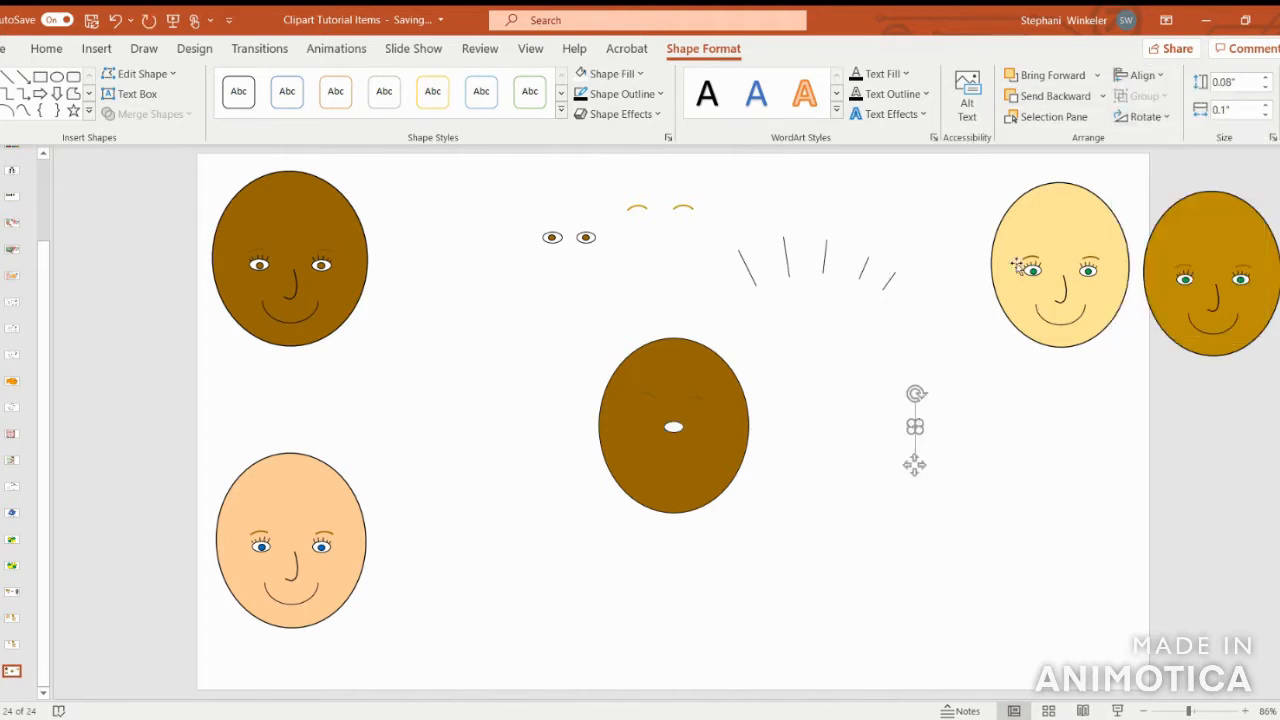
left_click(1140, 75)
left_click(1155, 123)
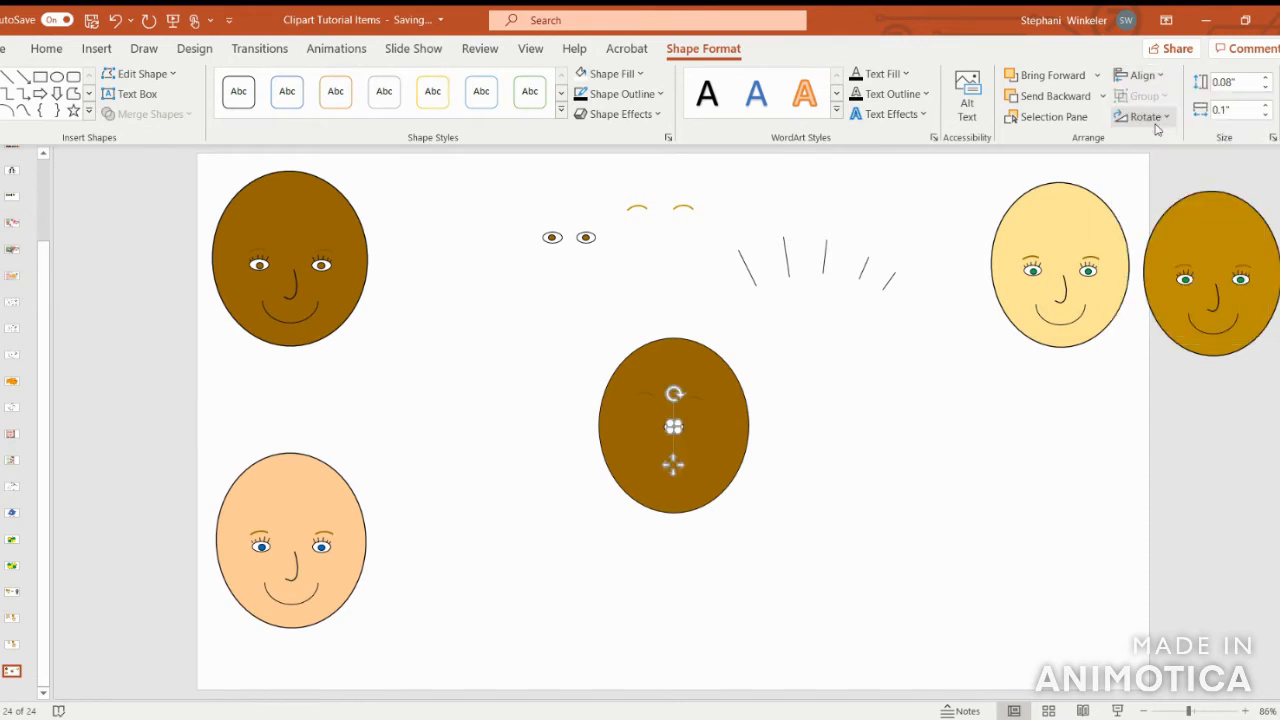
left_click(1022, 350)
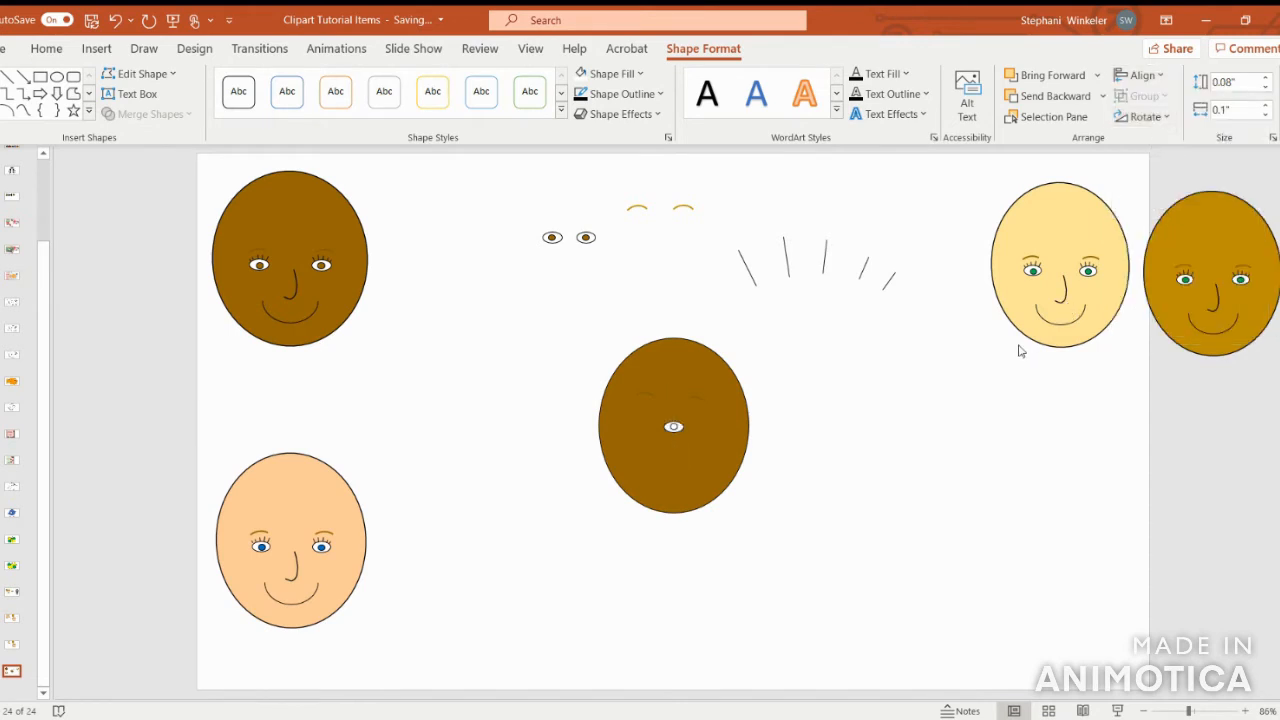
- Group the iris and eye ovals into one eye and move it off the face onto the blank area beside it
left_click(677, 429)
left_click_drag(673, 467, 676, 468)
left_click(1138, 75)
left_click(1138, 75)
left_click(675, 429, "shift")
left_click(1144, 96)
left_click(1151, 120)
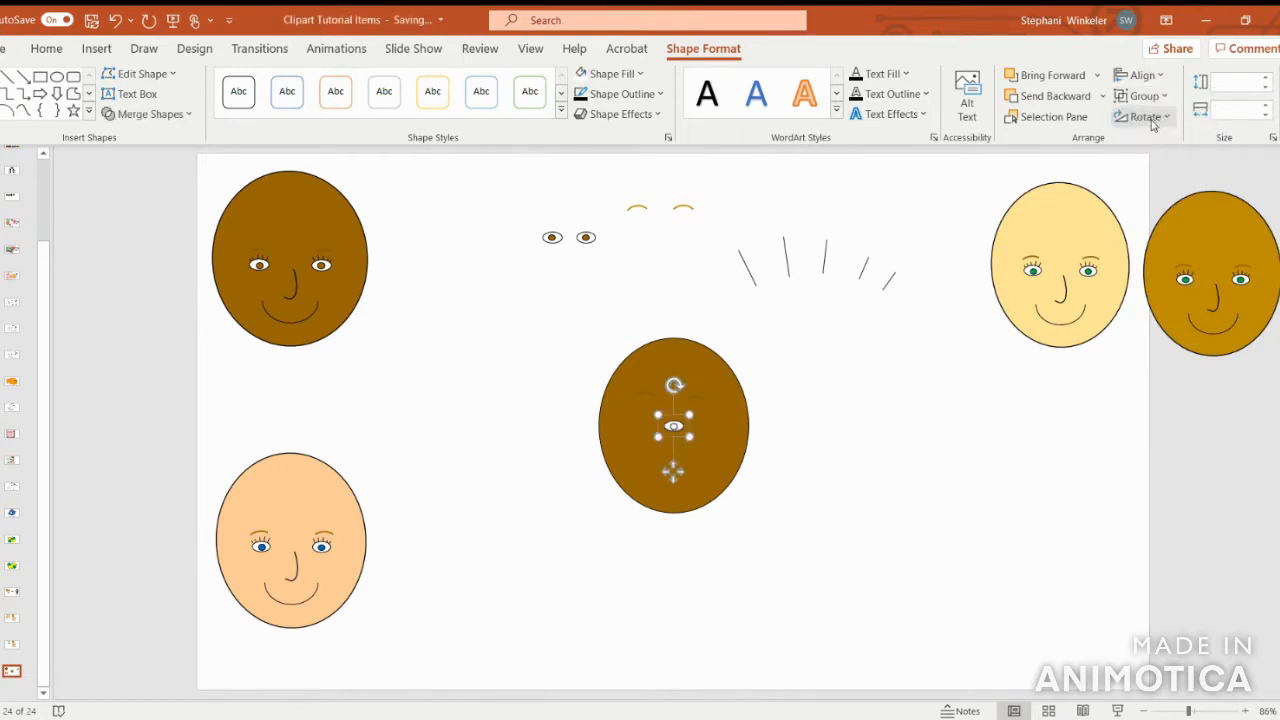
left_click_drag(675, 429, 841, 448)
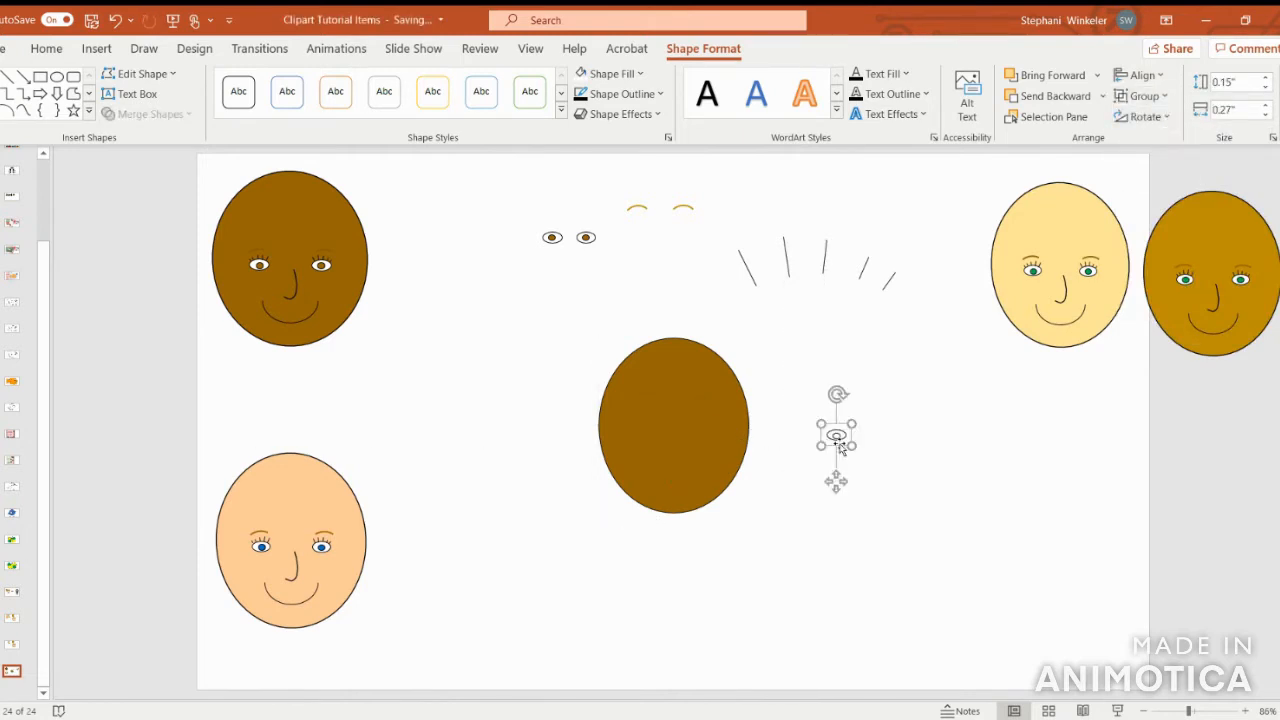
- Fill the iris of the grouped eye with Gold, Accent 4, Darker 50%
left_click(837, 437)
left_click(617, 81)
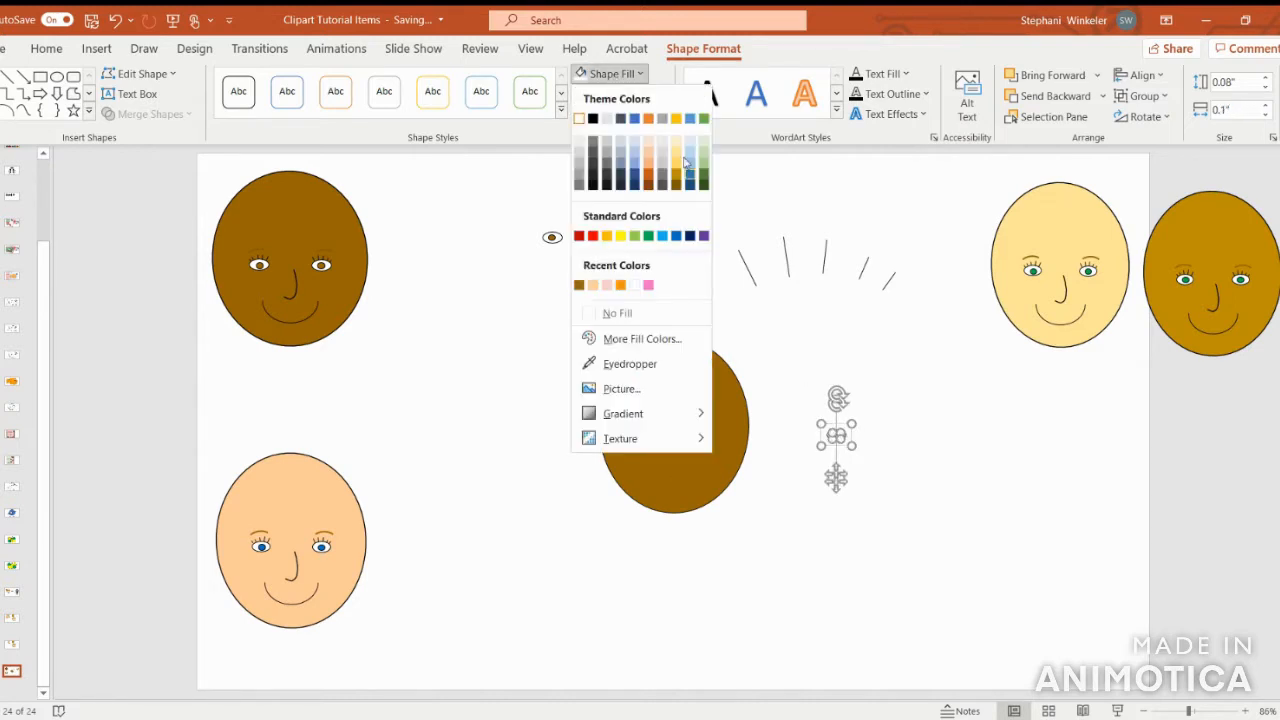
left_click(680, 187)
left_click(828, 339)
- Duplicate the finished eye and place the copy to the right of the first, leaving a gap between them
left_click(840, 435)
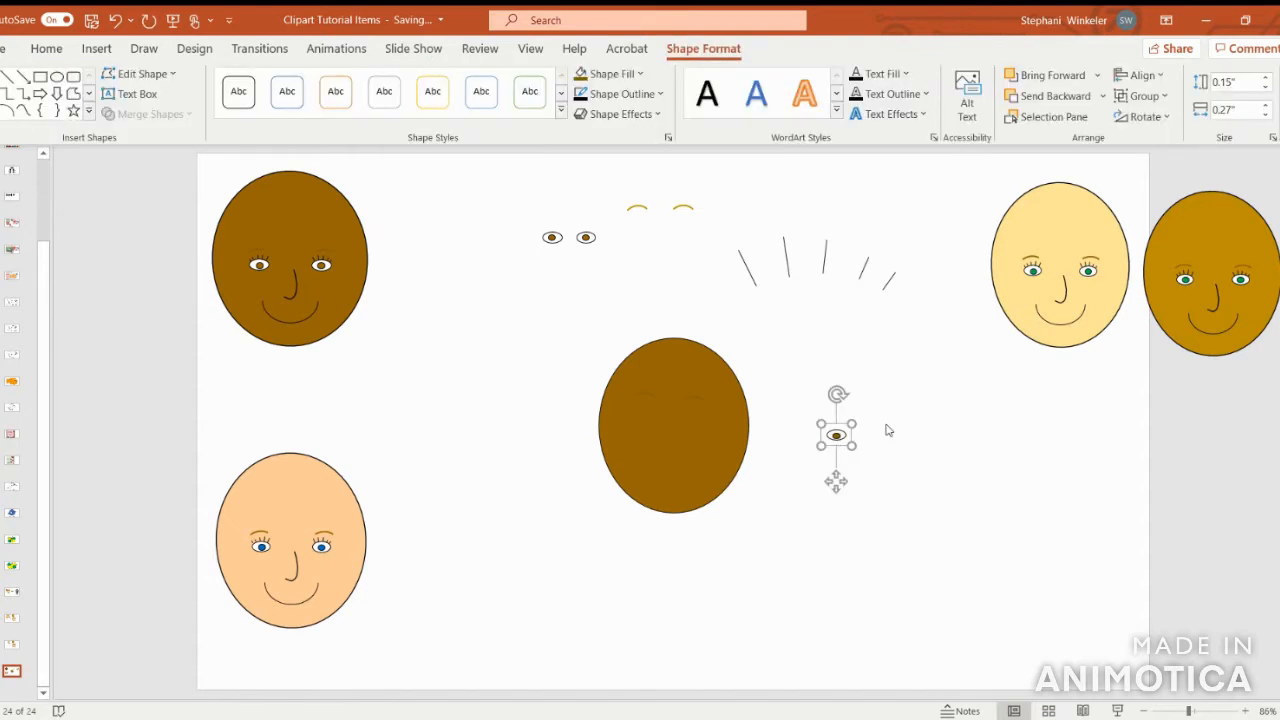
key("ctrl+v")
left_click_drag(848, 448, 884, 436)
left_click_drag(884, 438, 883, 437)
left_click(966, 479)
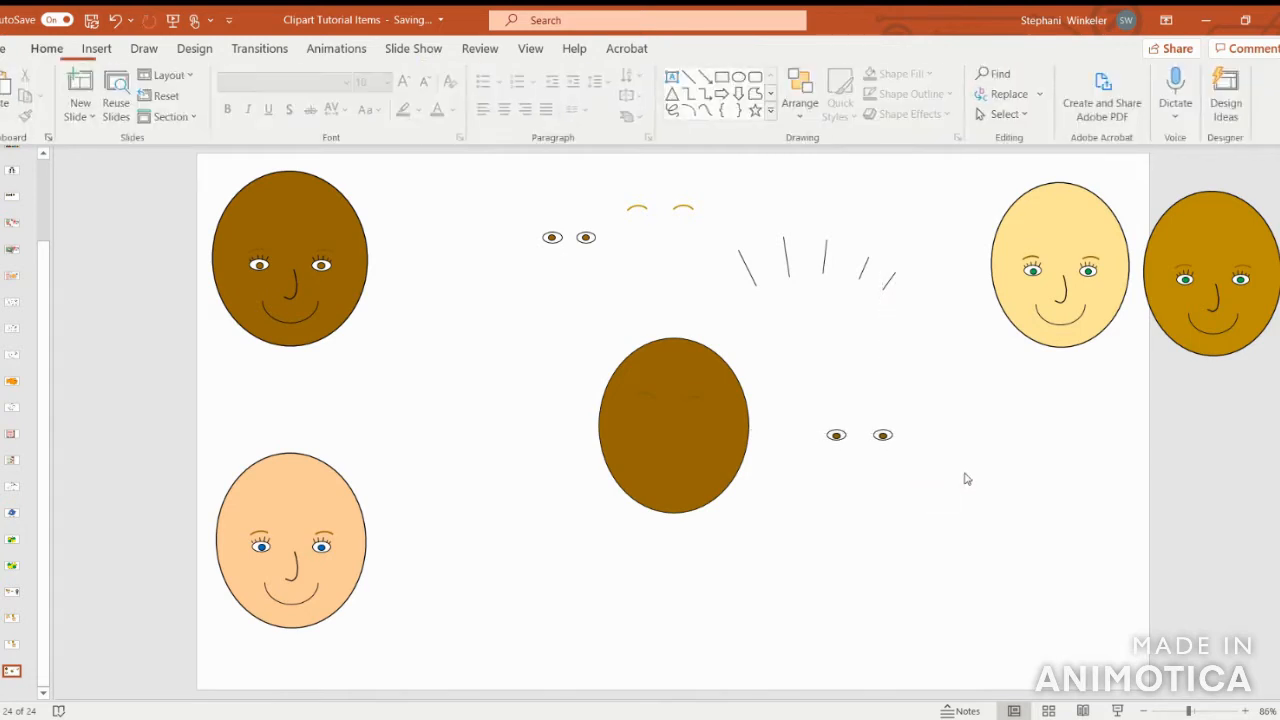
left_click(883, 437)
left_click_drag(882, 436, 903, 441)
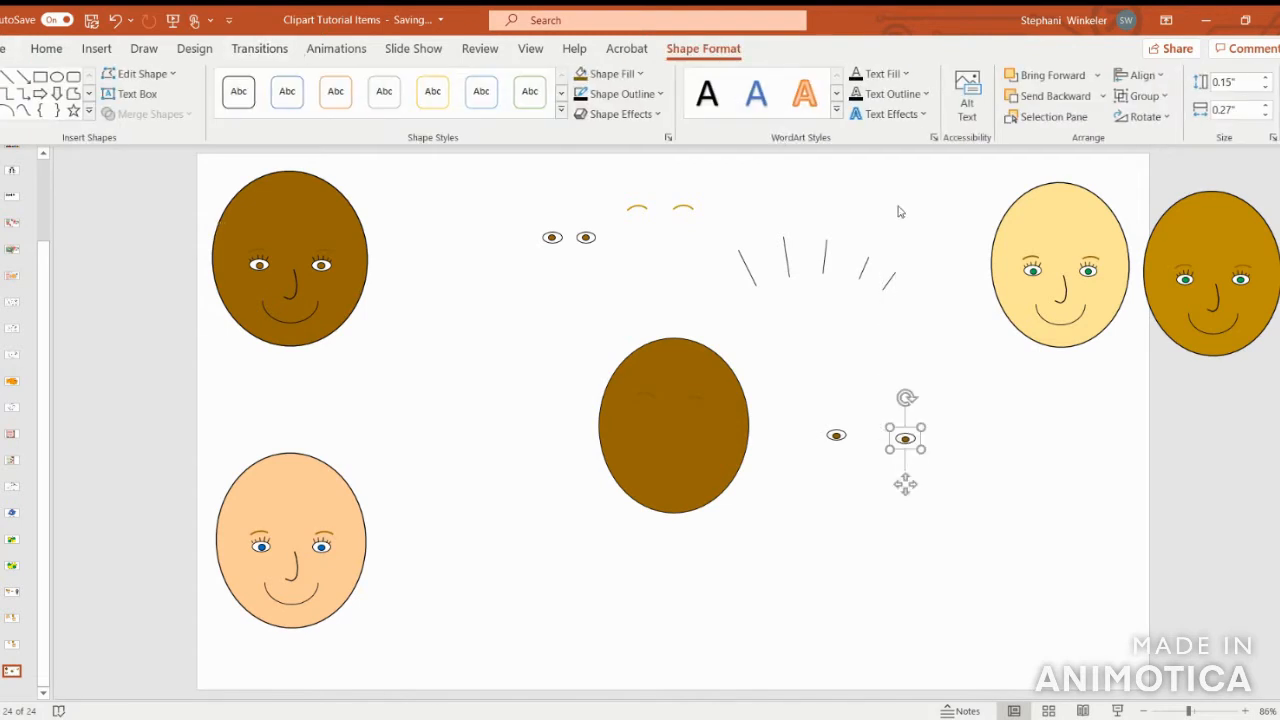
left_click(784, 245)
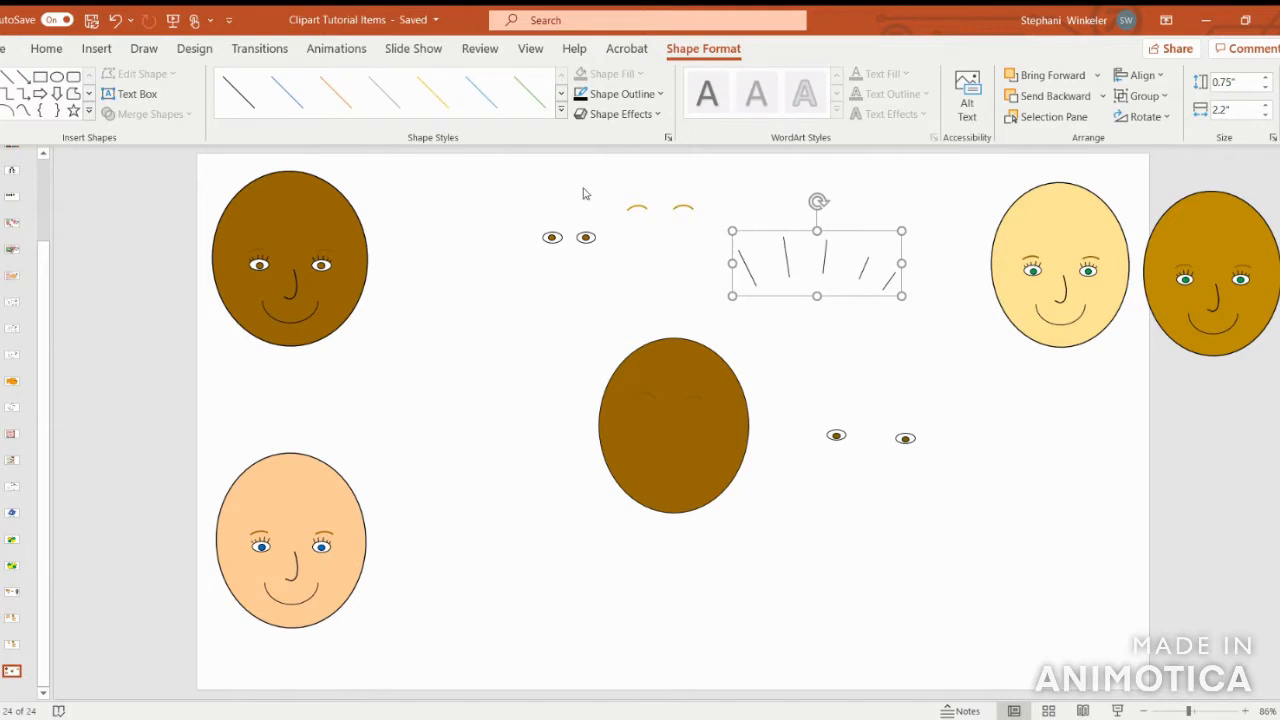
left_click(102, 52)
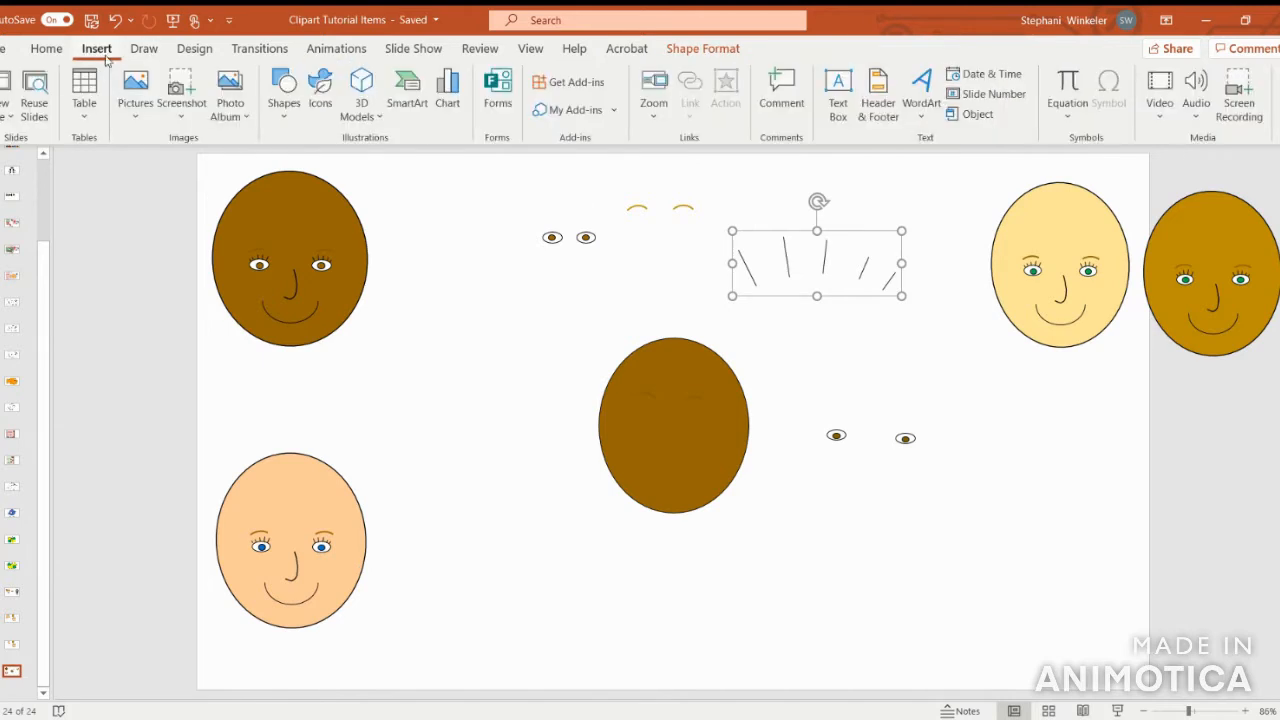
left_click(278, 106)
left_click(292, 163)
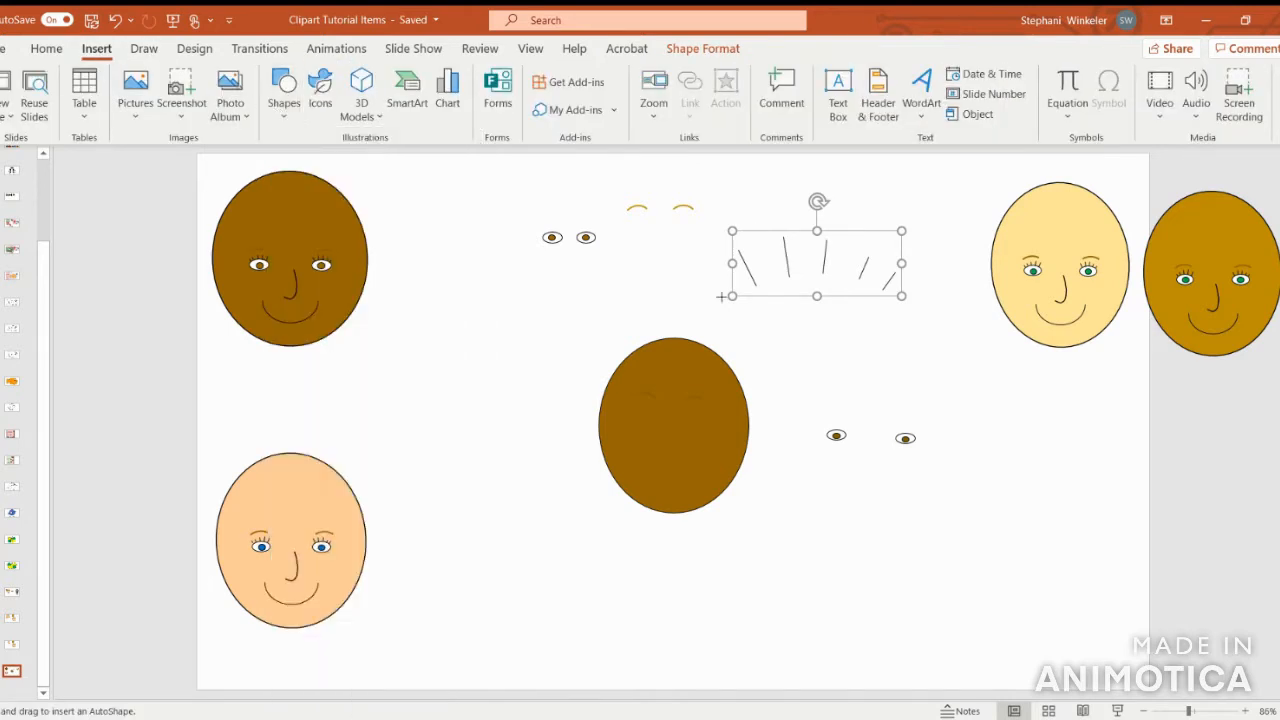
left_click(284, 95)
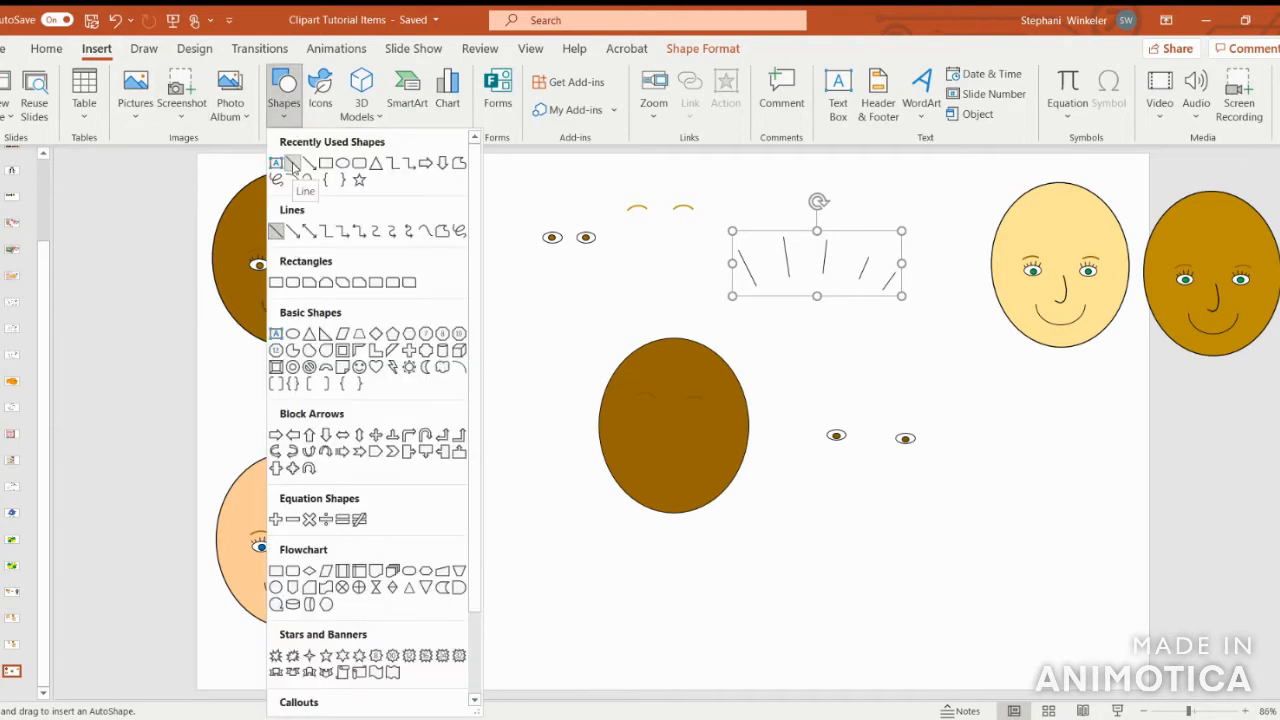
key("Escape")
left_click(766, 320)
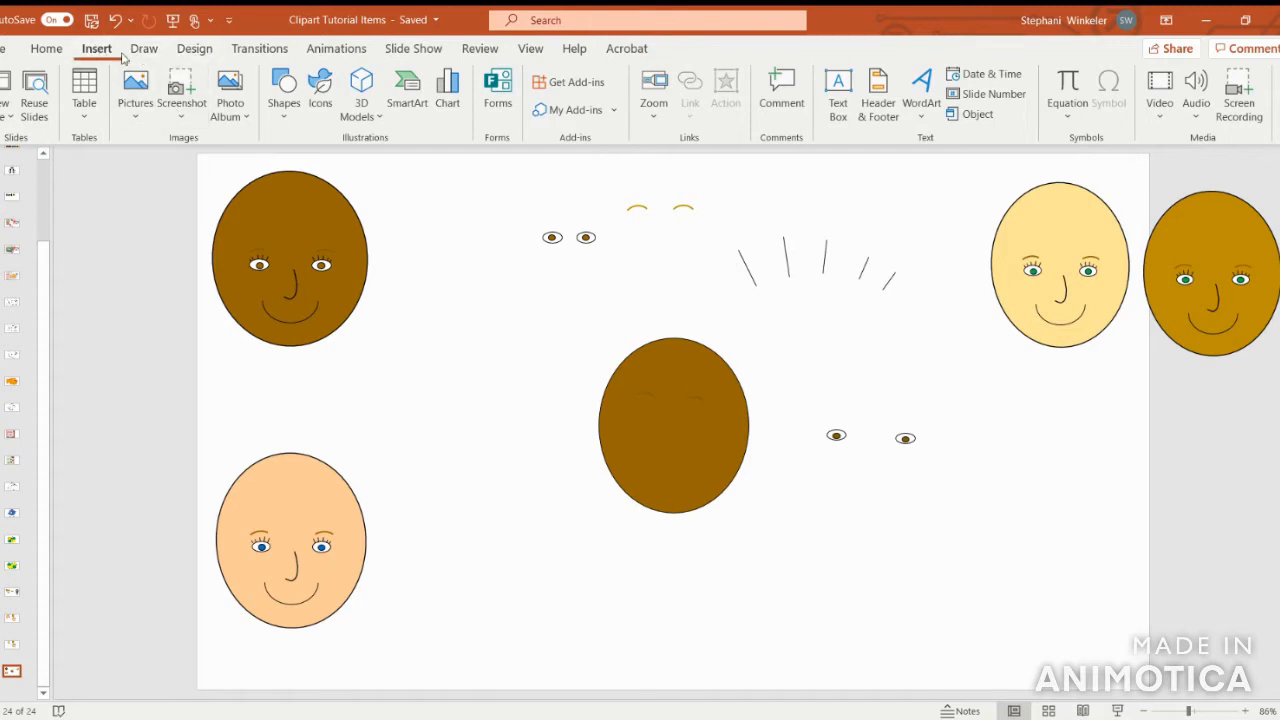
- Draw a black slanted eyelash line about 0.46" high and 0.29" wide below the leftmost existing lash
left_click(284, 112)
left_click(293, 162)
left_click_drag(759, 306, 783, 337)
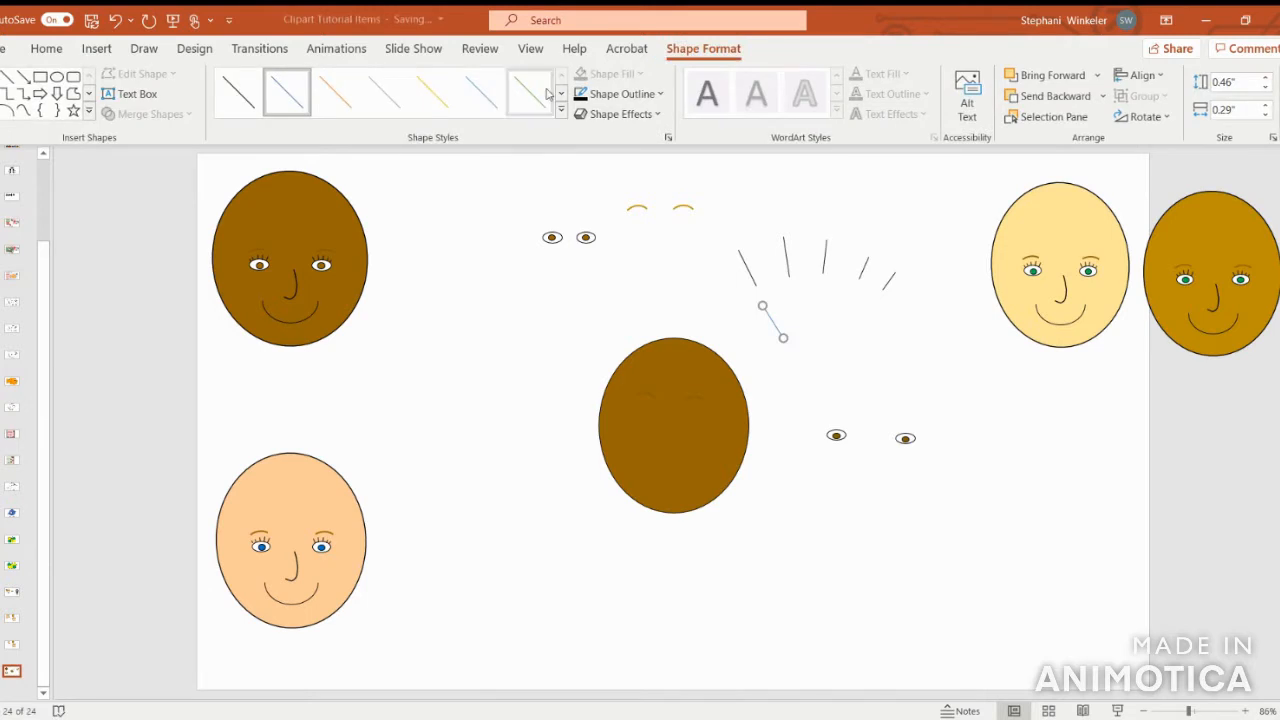
- Match the new lash line to the leftmost existing lash by setting it to 0.51" high and 0.25" wide
left_click(745, 268)
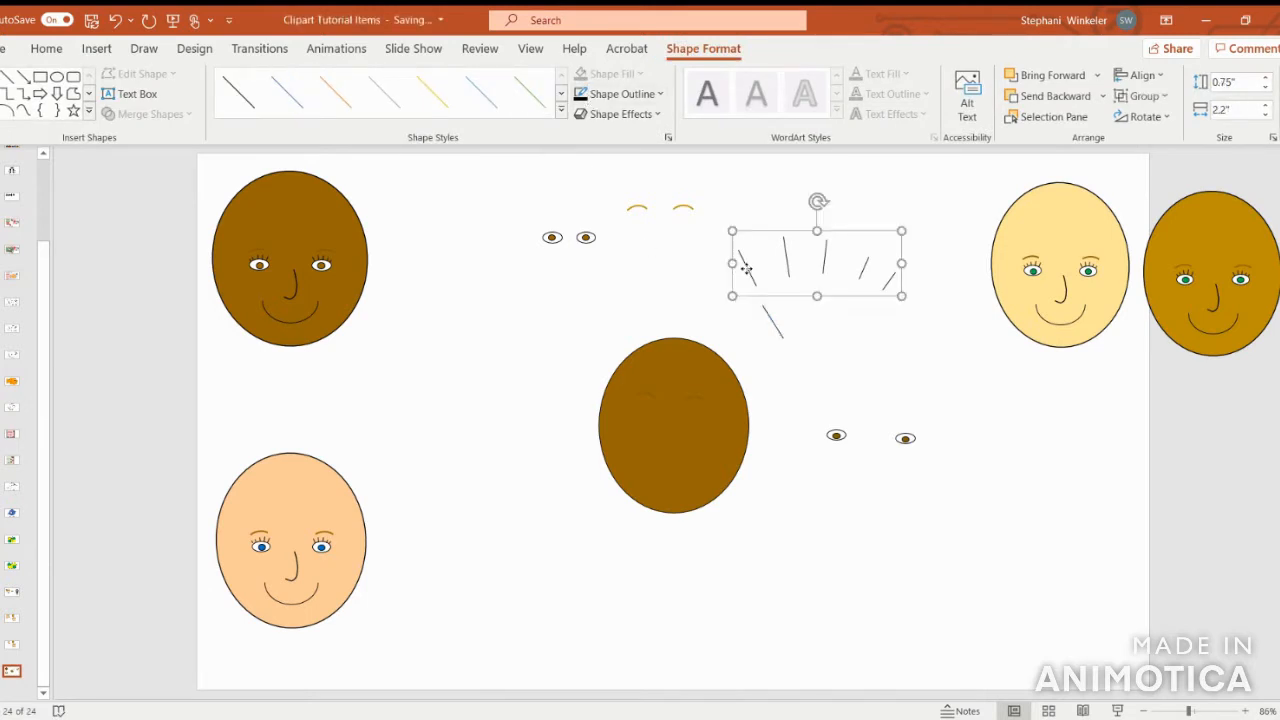
left_click(750, 273)
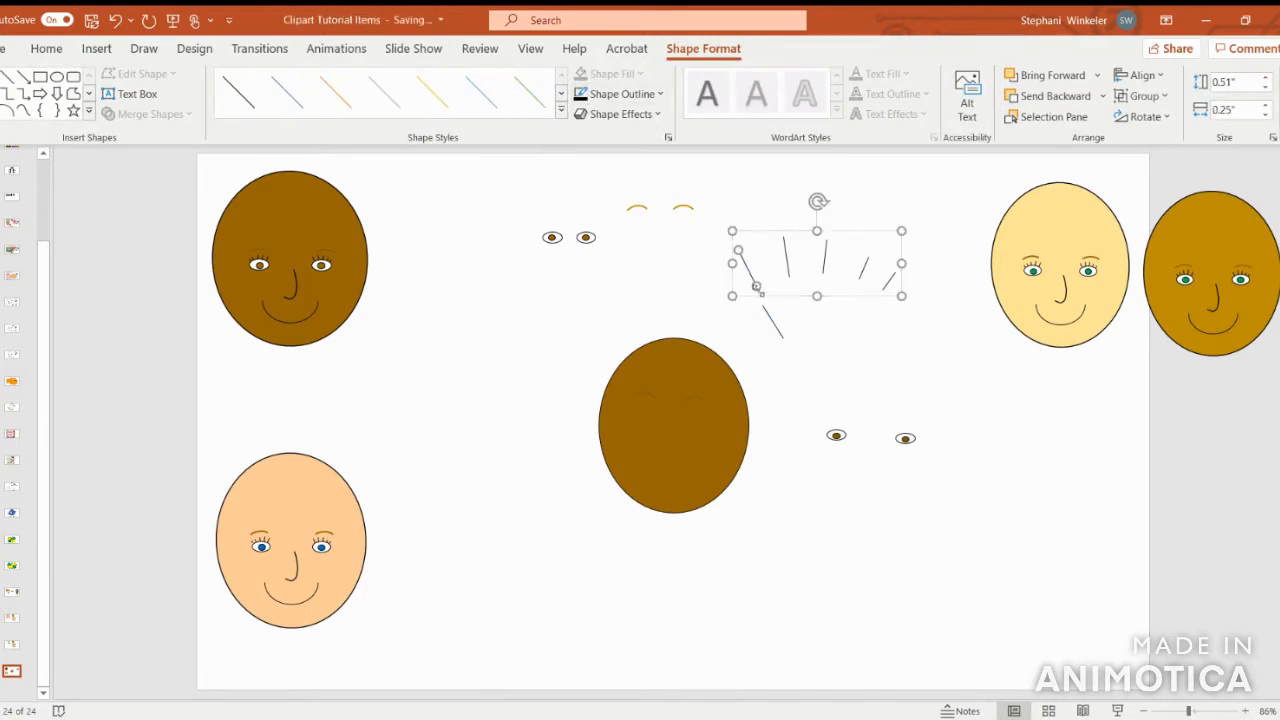
left_click(780, 326)
left_click(1248, 88)
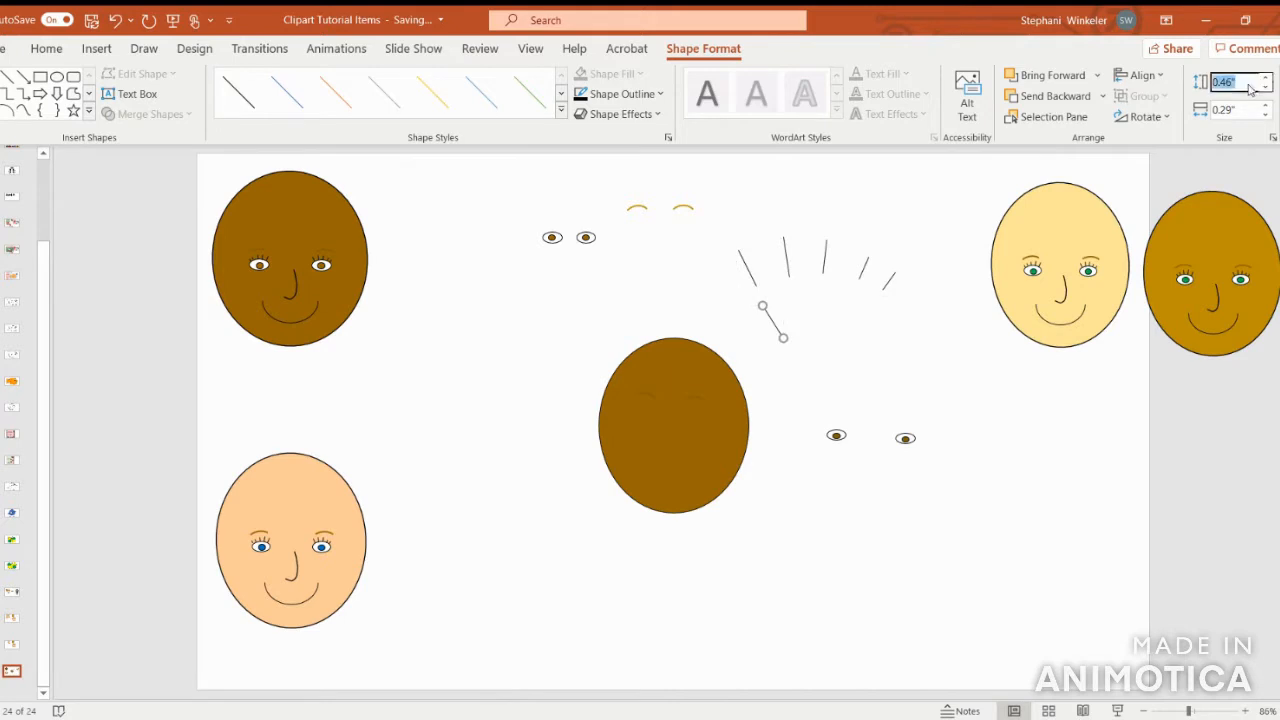
key("BackSpace")
left_click(1243, 112)
type(".25")
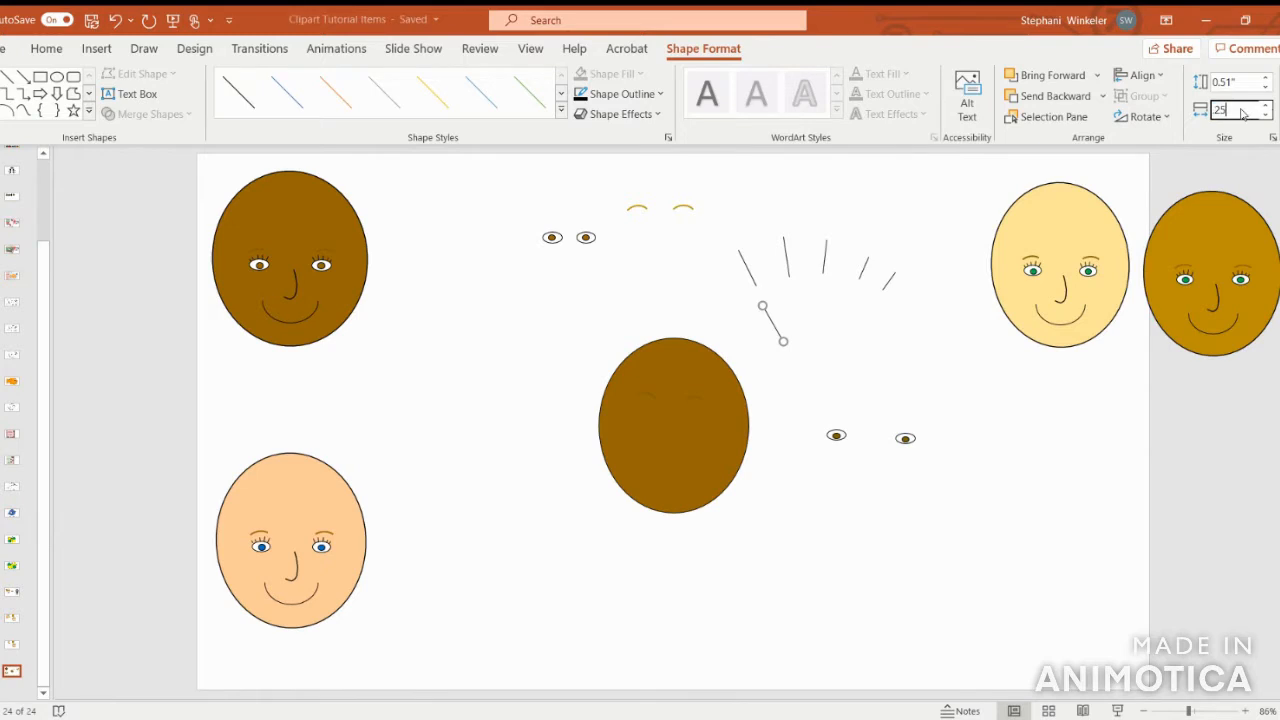
key("Return")
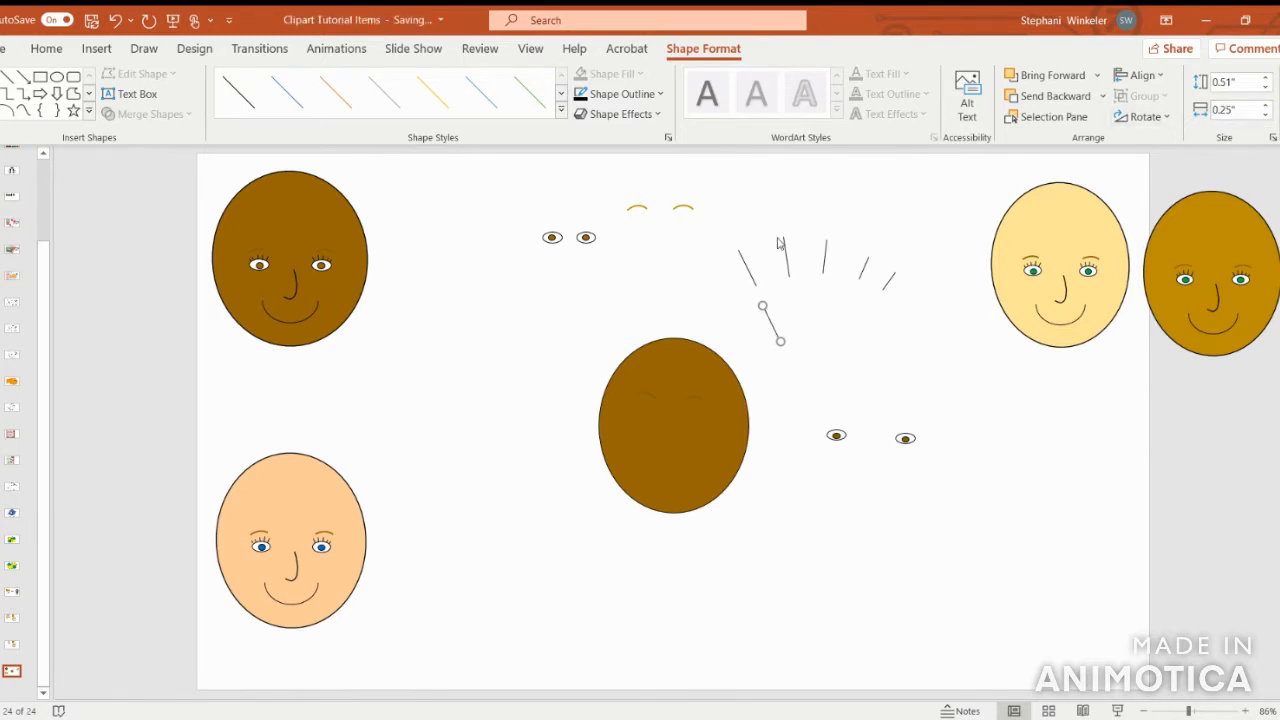
- Duplicate the new lash line and place the copy, more upright, to its right below the second existing lash
left_click(783, 249)
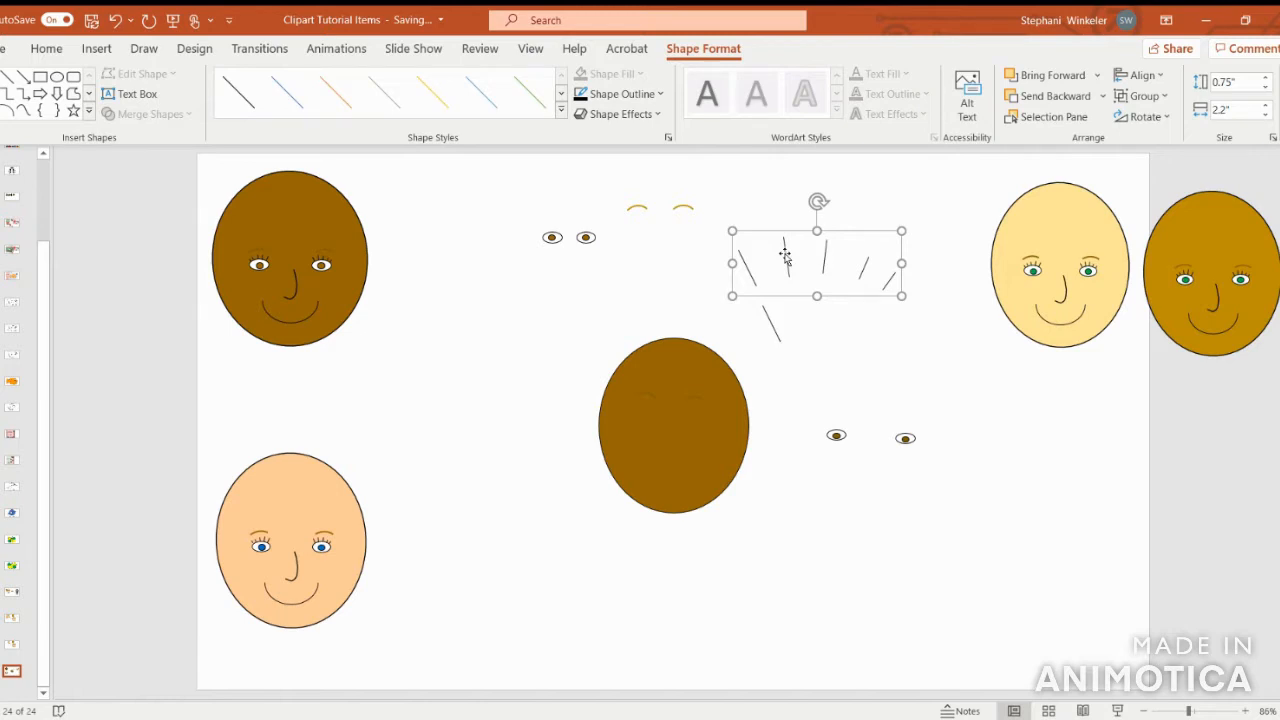
left_click(785, 255)
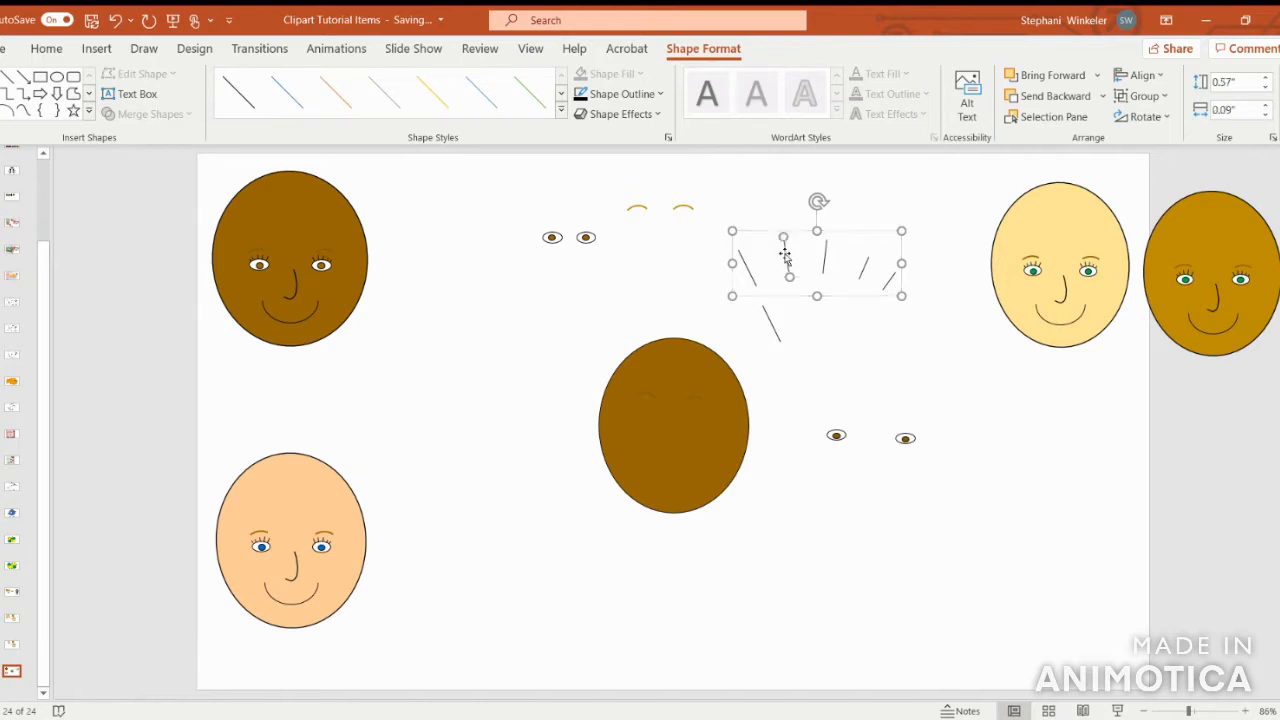
left_click(770, 322)
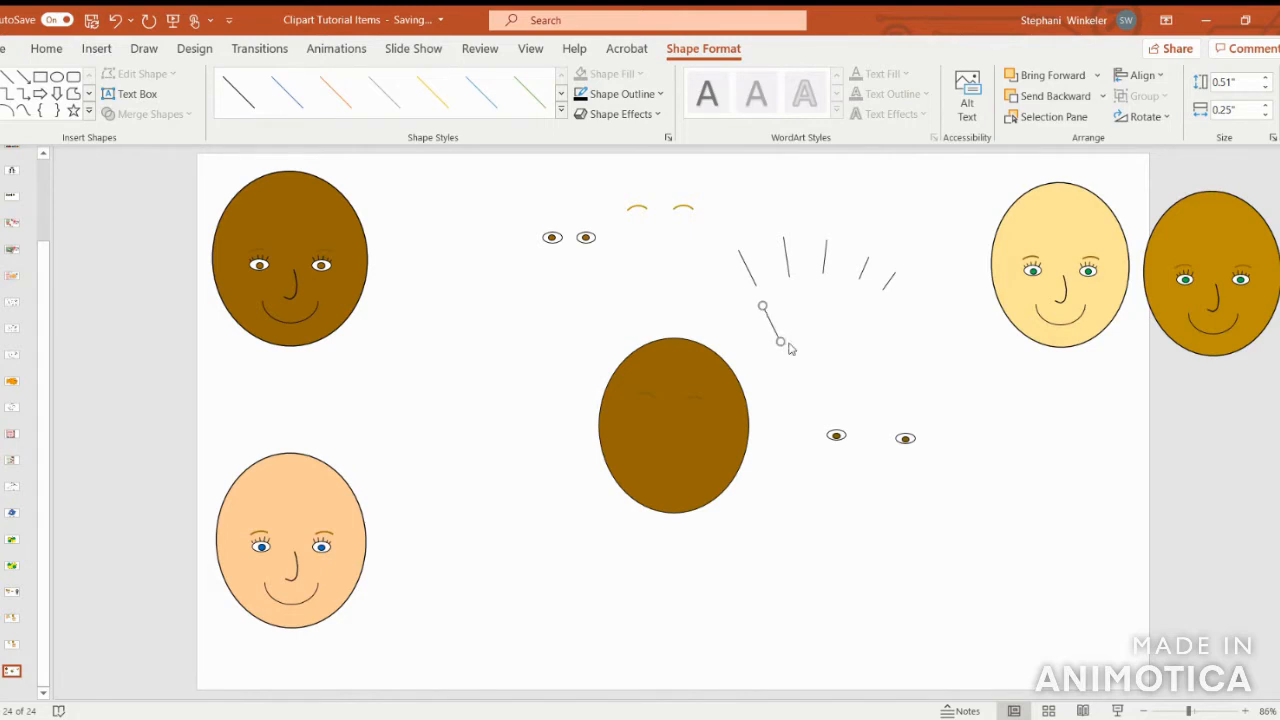
key("ctrl+v")
left_click_drag(781, 334, 797, 313)
- Match the second new lash line to the existing lash above it by setting it to 0.57" high and 0.09" wide
left_click(785, 257)
left_click(785, 257)
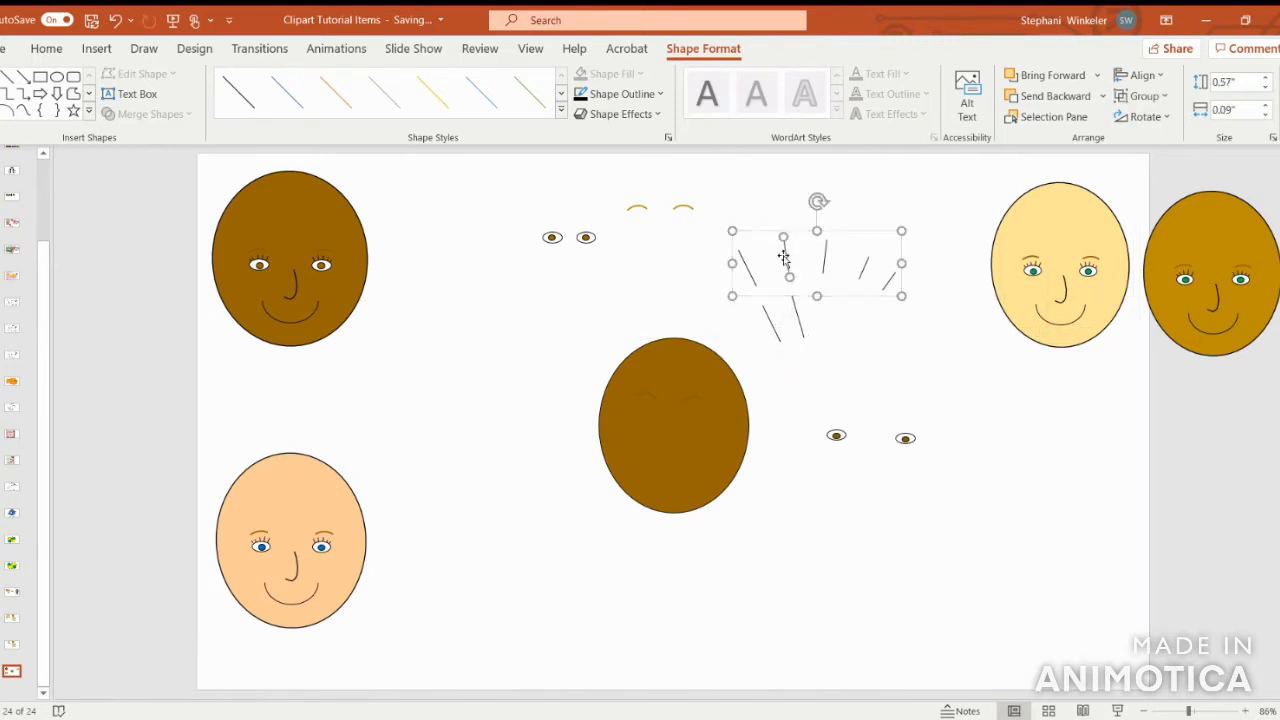
left_click(800, 322)
left_click(1236, 88)
key("BackSpace")
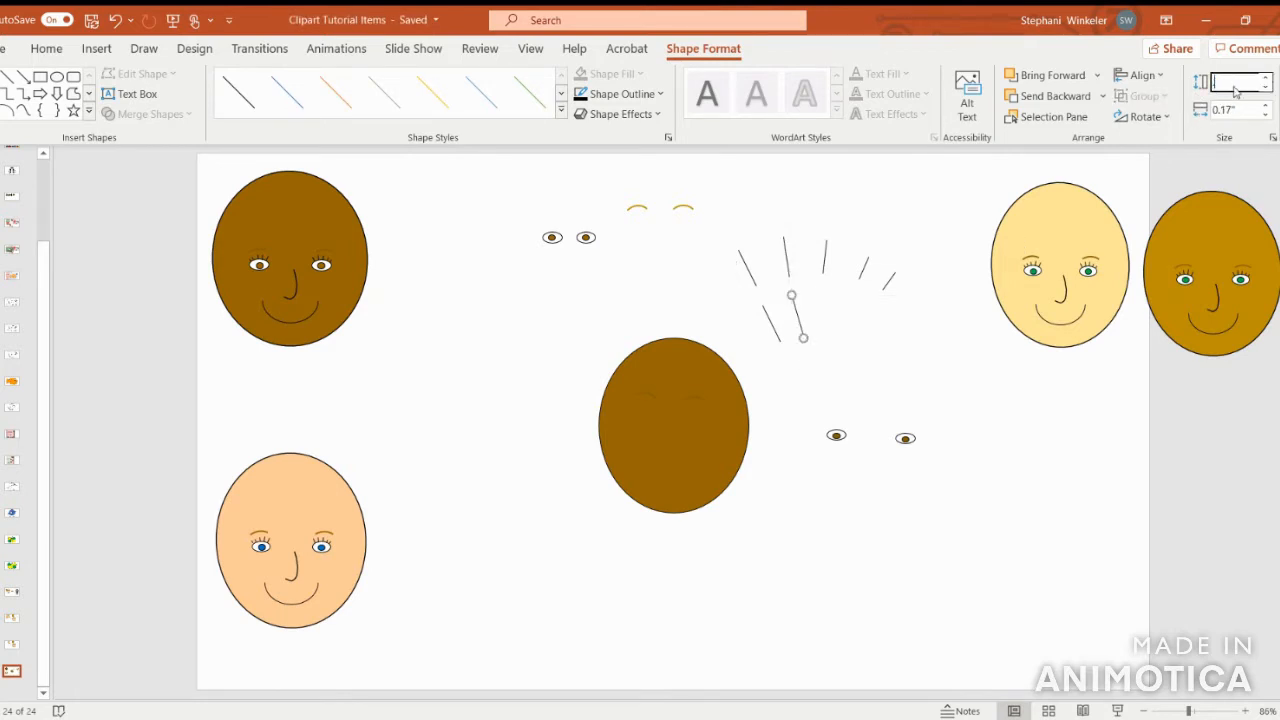
type(".57")
left_click(1240, 110)
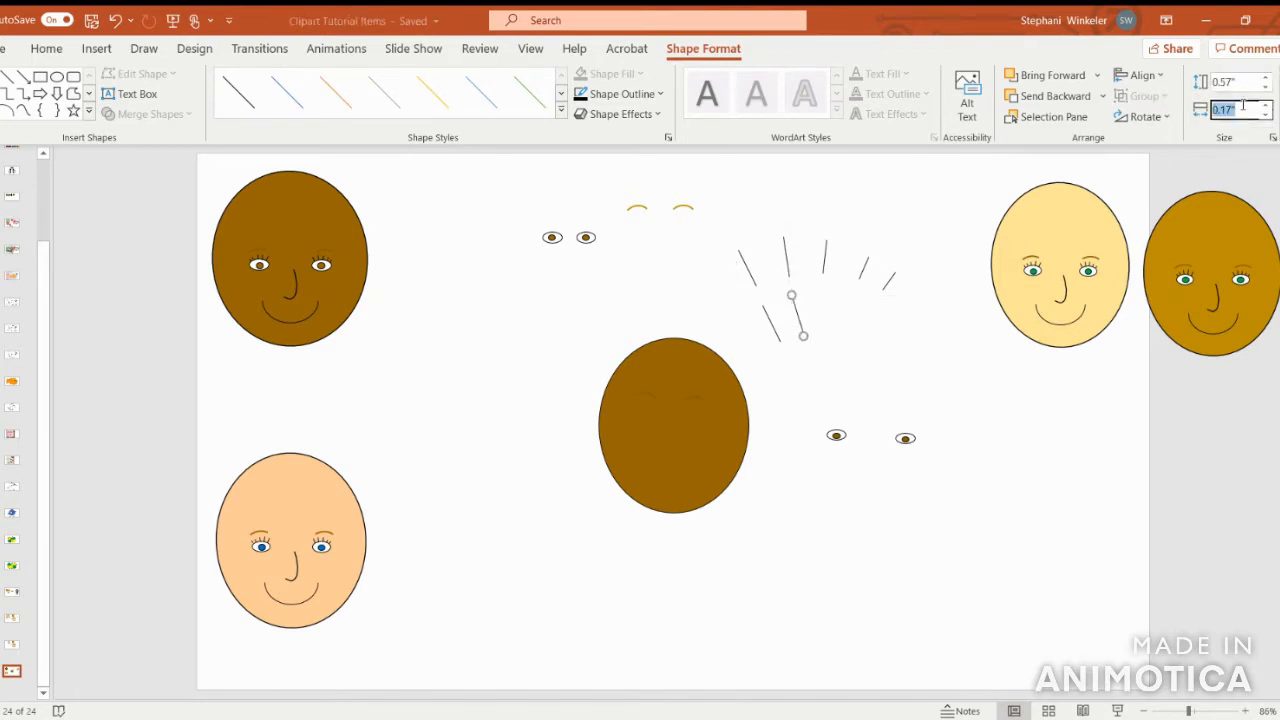
type("09")
key("Return")
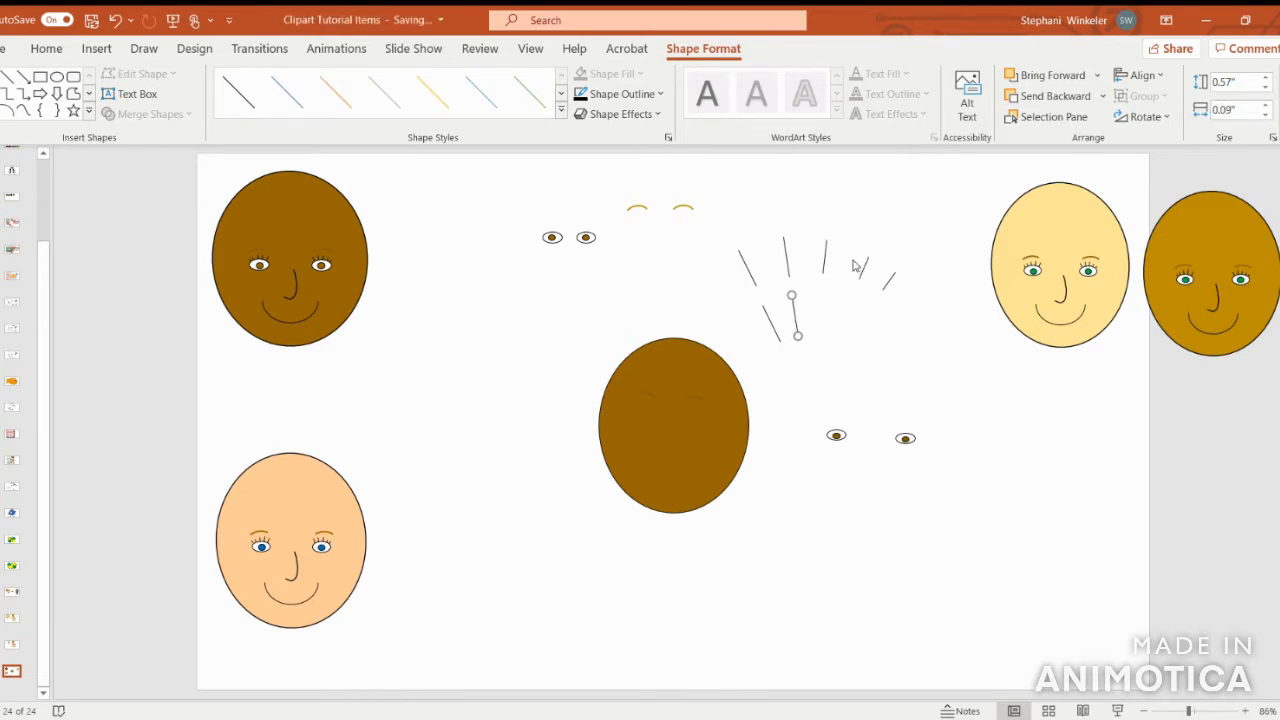
- Duplicate the second new lash line and place the copy to its right, below the third existing lash
left_click(823, 255)
left_click(794, 316)
key("ctrl+v")
left_click_drag(800, 320, 824, 317)
- Set the third new lash line to 0.48" high and 0.05" wide, matching the third existing lash
left_click(824, 262)
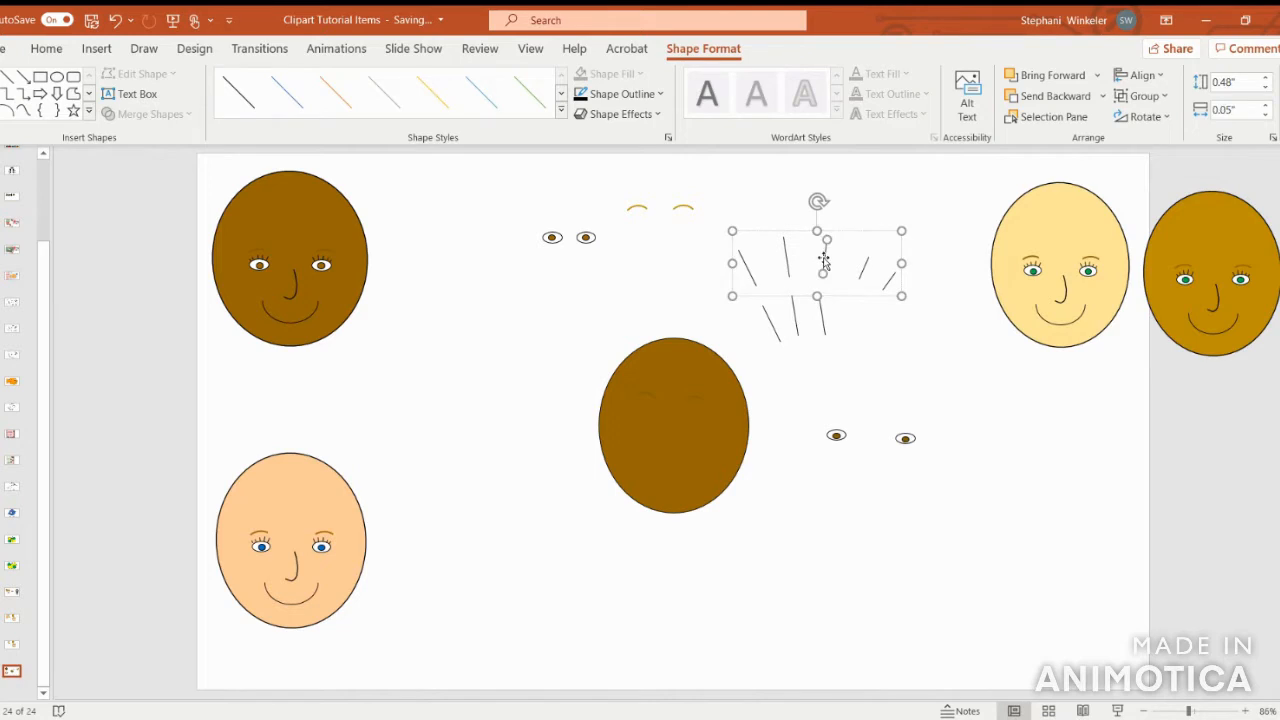
left_click(822, 322)
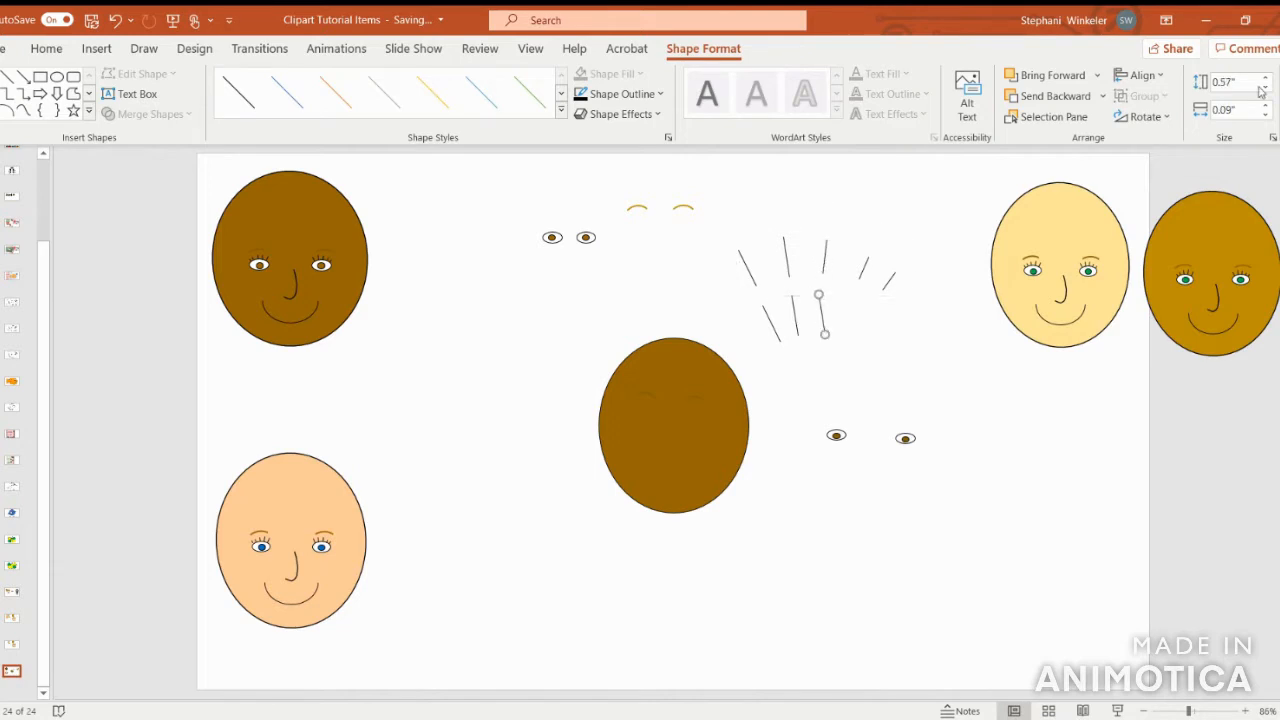
left_click(1244, 84)
type(".48")
left_click(1237, 110)
type("0")
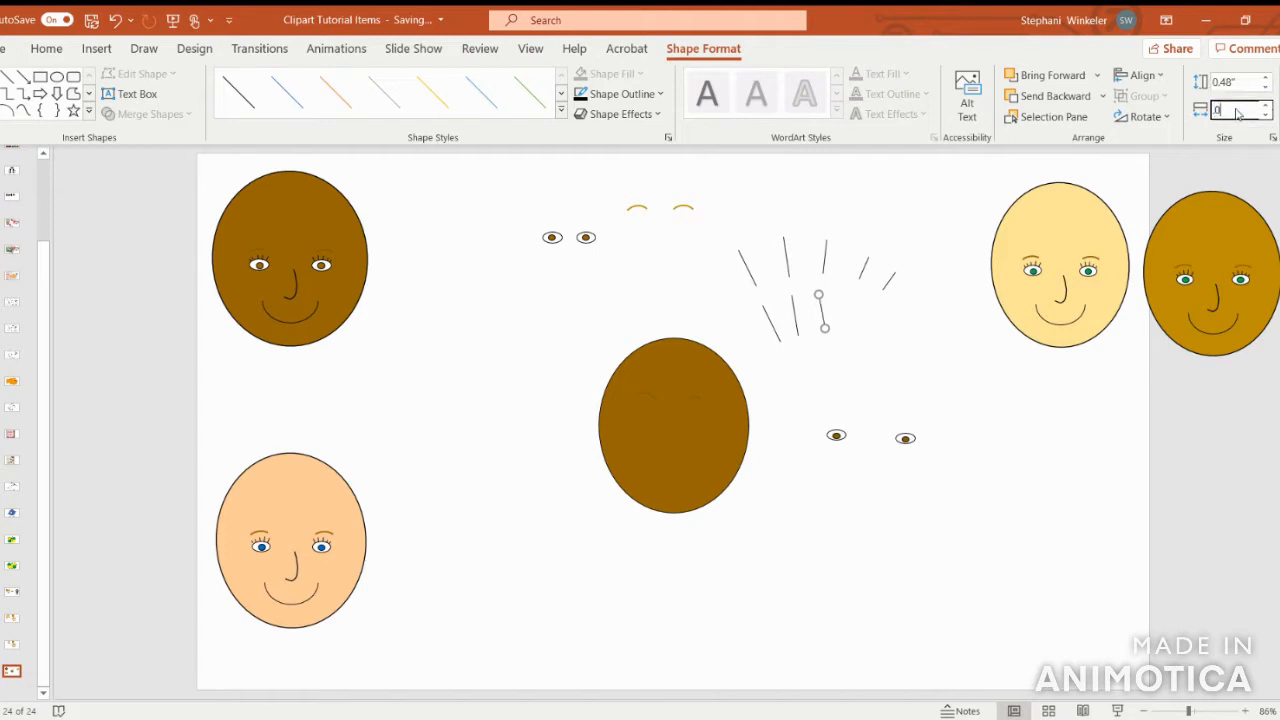
type(".05")
key("Return")
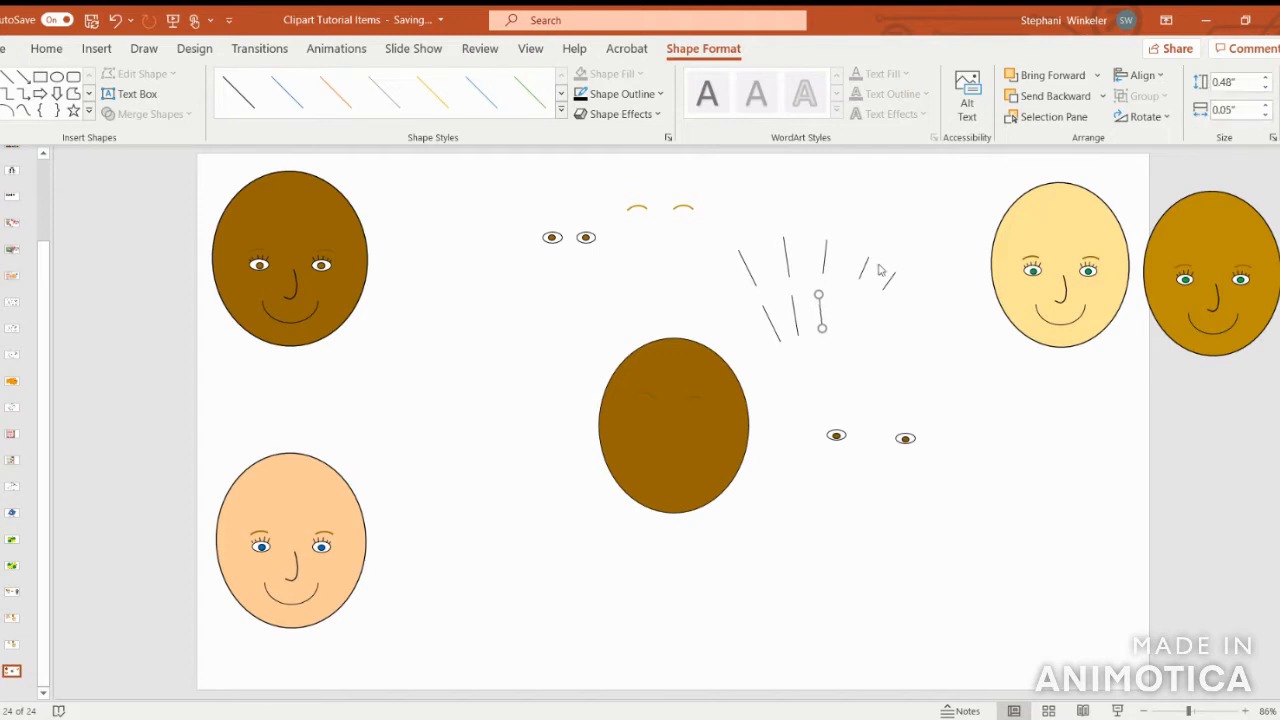
- Re-angle the third new lash to lean slightly right like the one above it, about 0.53" high and 0.04" wide
left_click_drag(819, 295, 819, 305)
left_click_drag(819, 305, 820, 306)
left_click(866, 258)
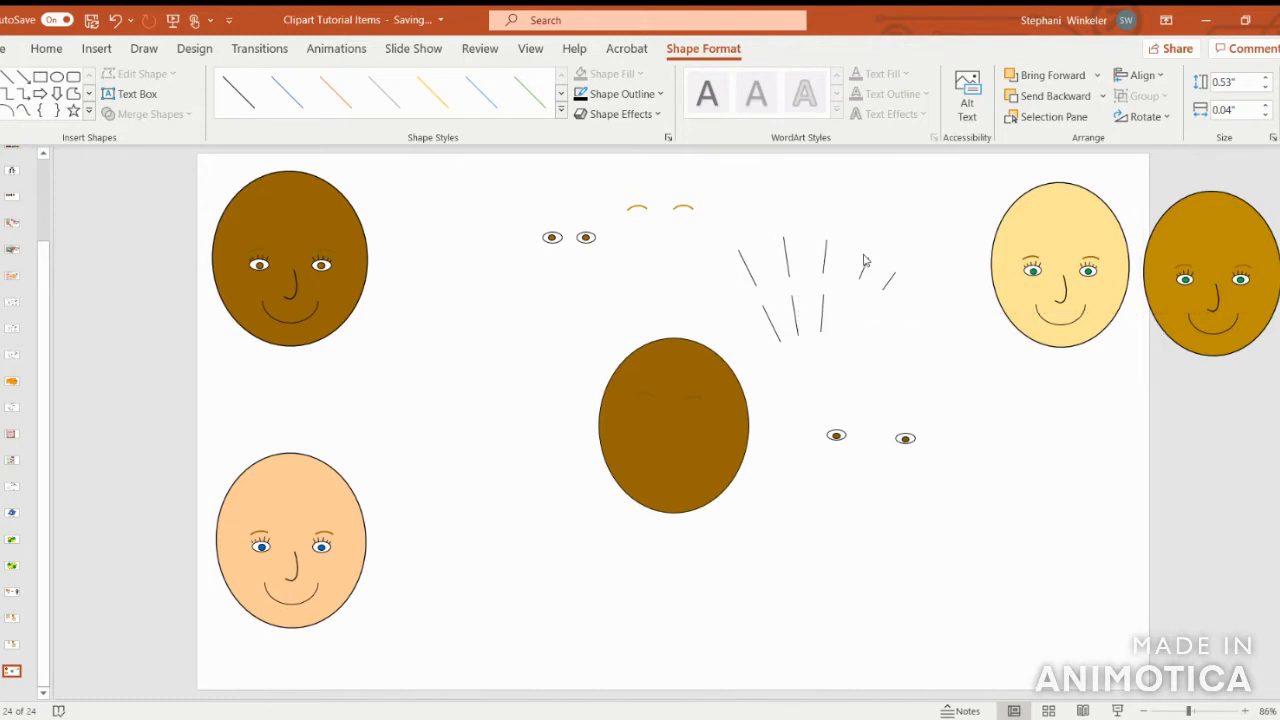
- Duplicate the third new lash line and place the copy to its right, below the fourth existing lash
left_click(820, 310)
key("ctrl+v")
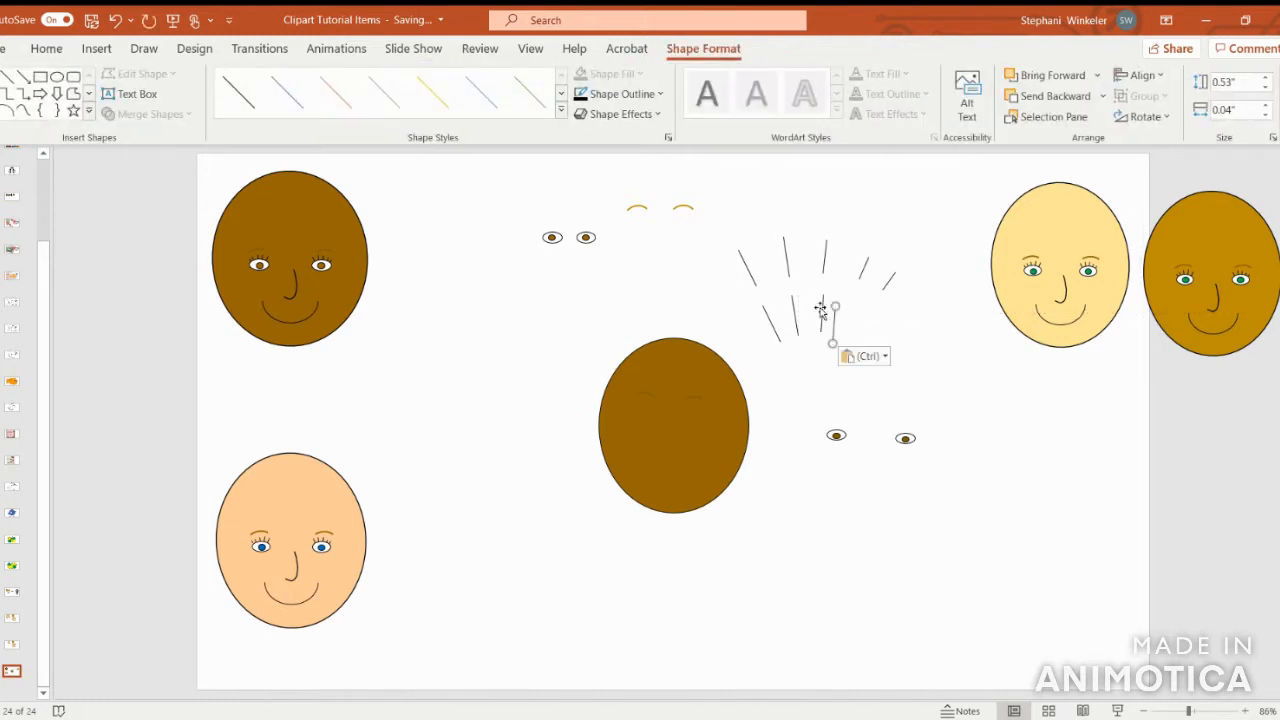
left_click(865, 268)
left_click(865, 270)
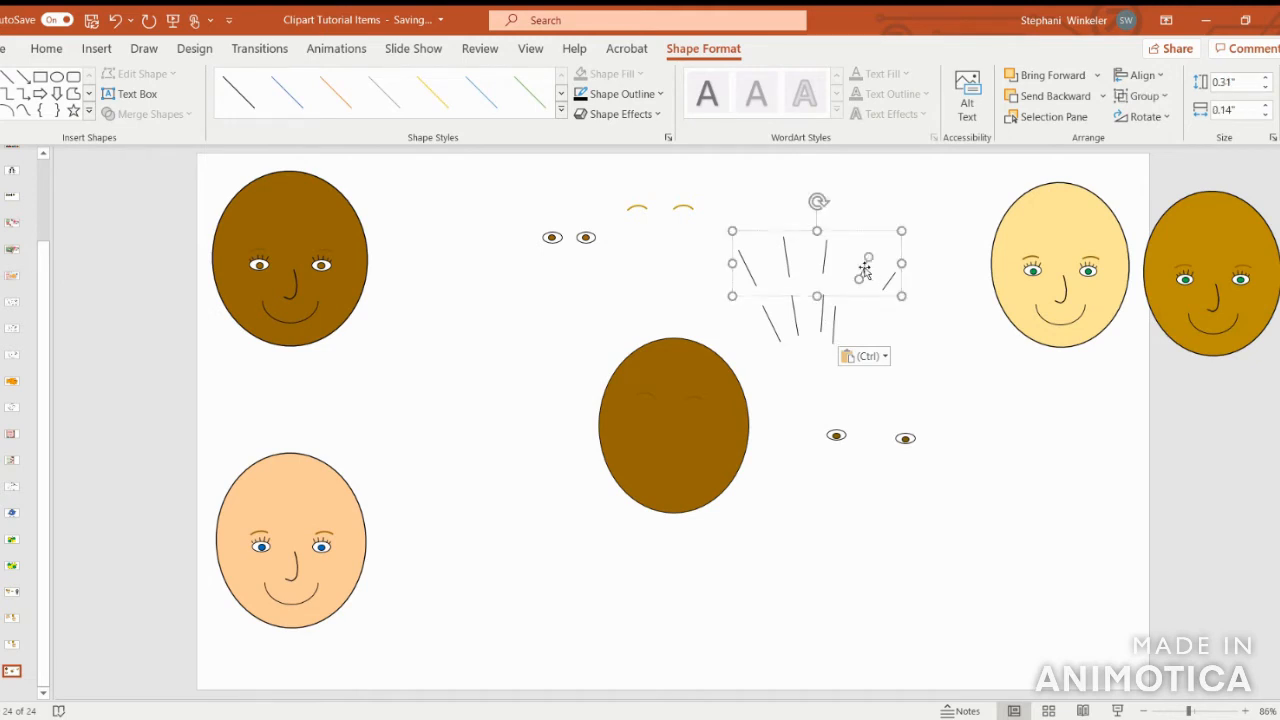
left_click_drag(832, 324, 853, 311)
- Set the fourth new lash line to 0.31" high and 0.14" wide, and shift it slightly down and left
left_click(1240, 83)
key("BackSpace")
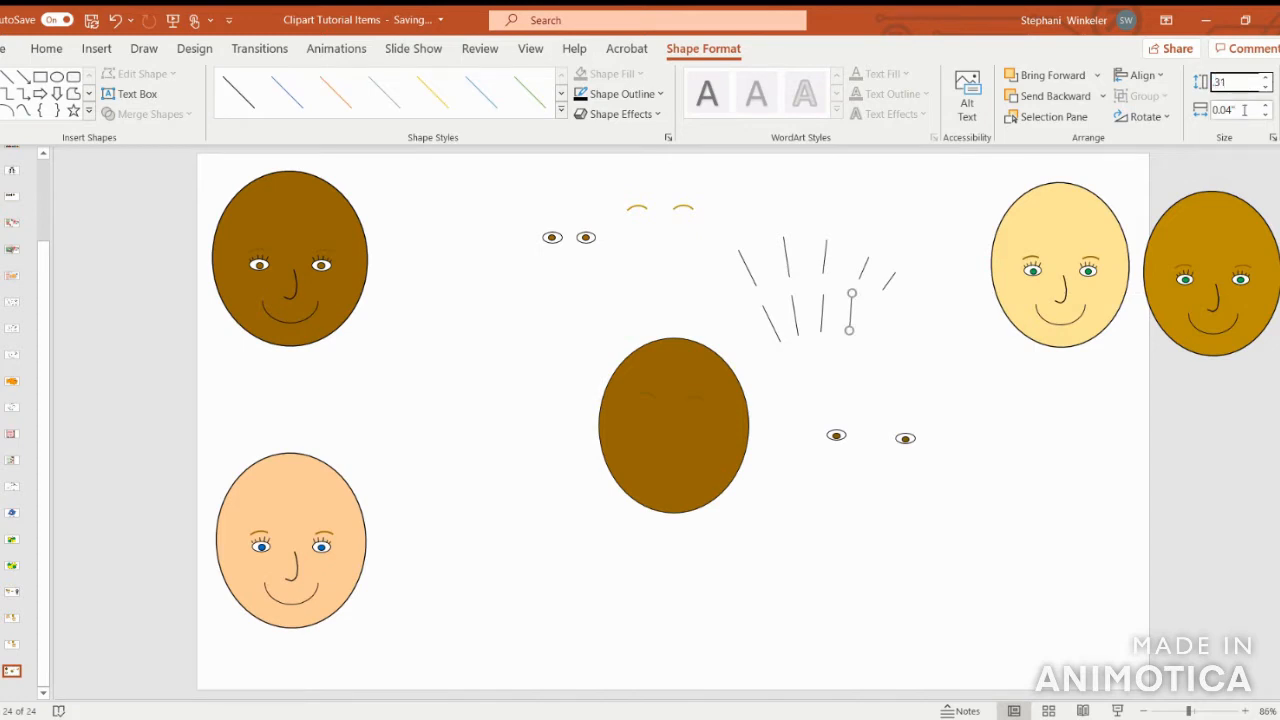
left_click(1243, 112)
key("BackSpace")
type(".14")
key("Return")
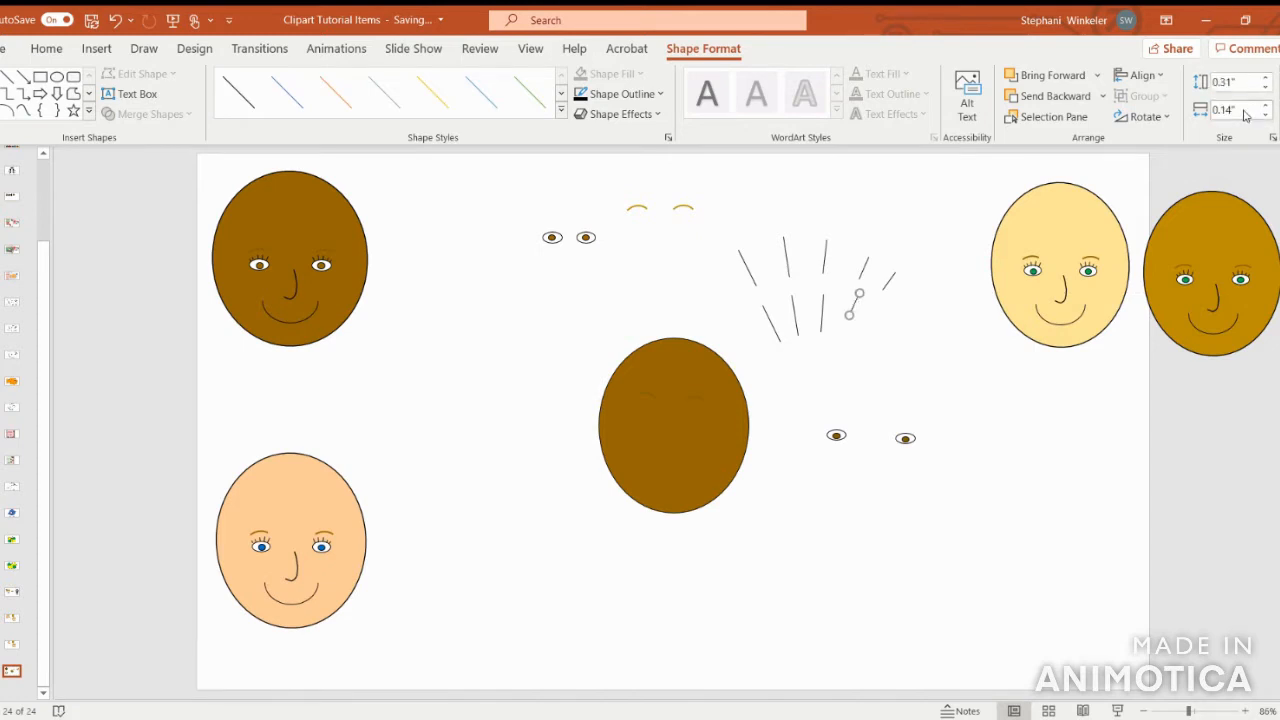
left_click_drag(855, 301, 848, 310)
- Duplicate the fourth new lash line and place the copy to its right, below the fifth existing lash
left_click(890, 277)
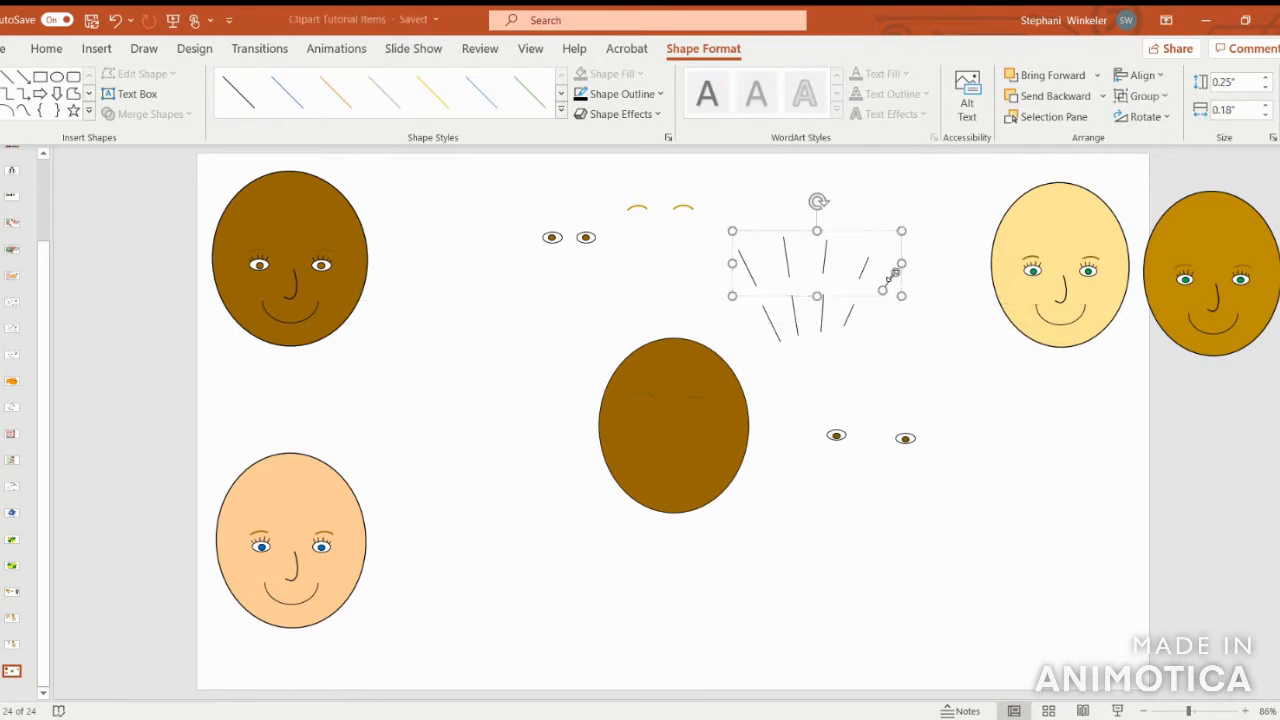
left_click(847, 320)
key("ctrl+v")
left_click_drag(870, 322, 873, 319)
- Set the fifth new lash line to 0.25" high and 0.18" wide, and move it slightly closer to the fourth
left_click(1243, 84)
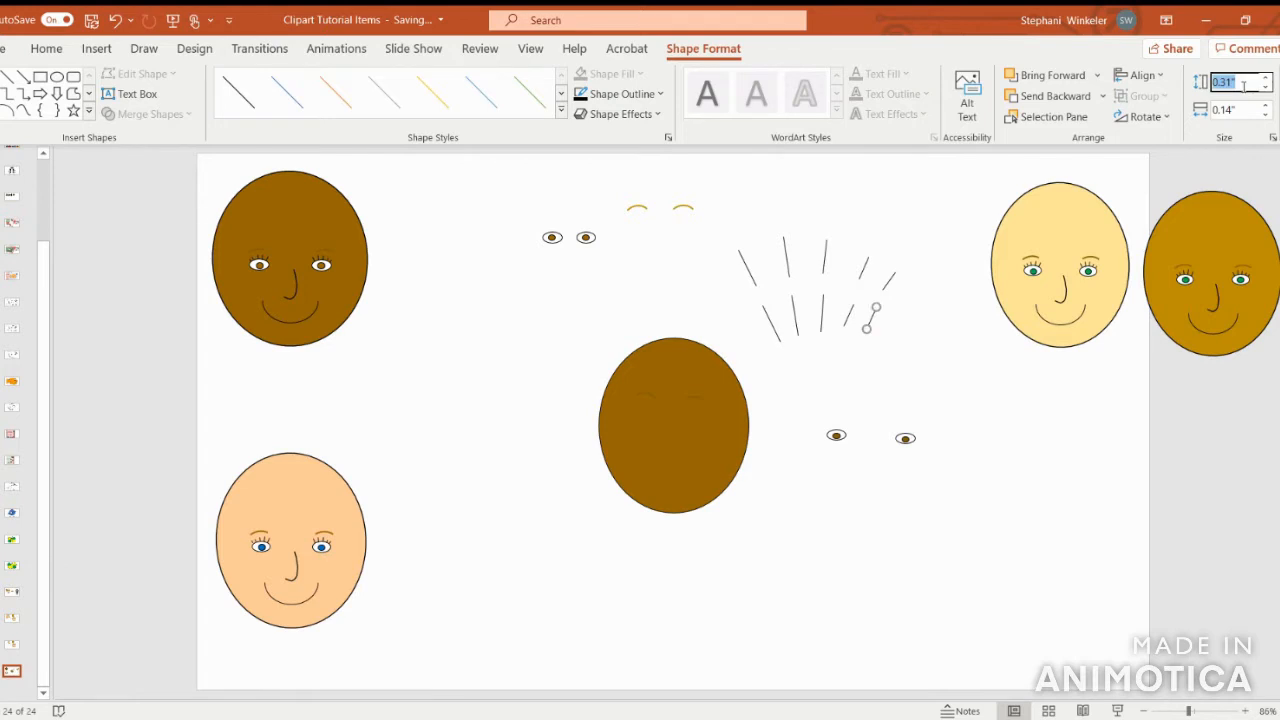
type("25")
left_click(1237, 111)
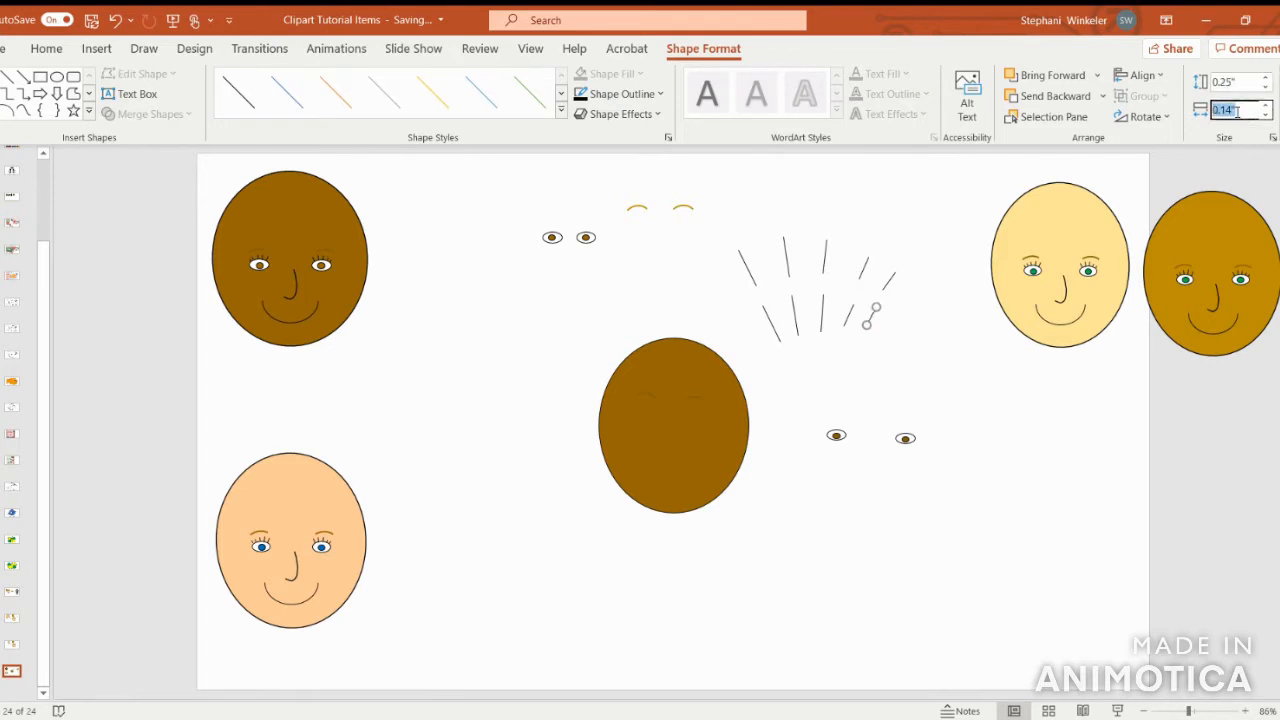
type("18")
key("Return")
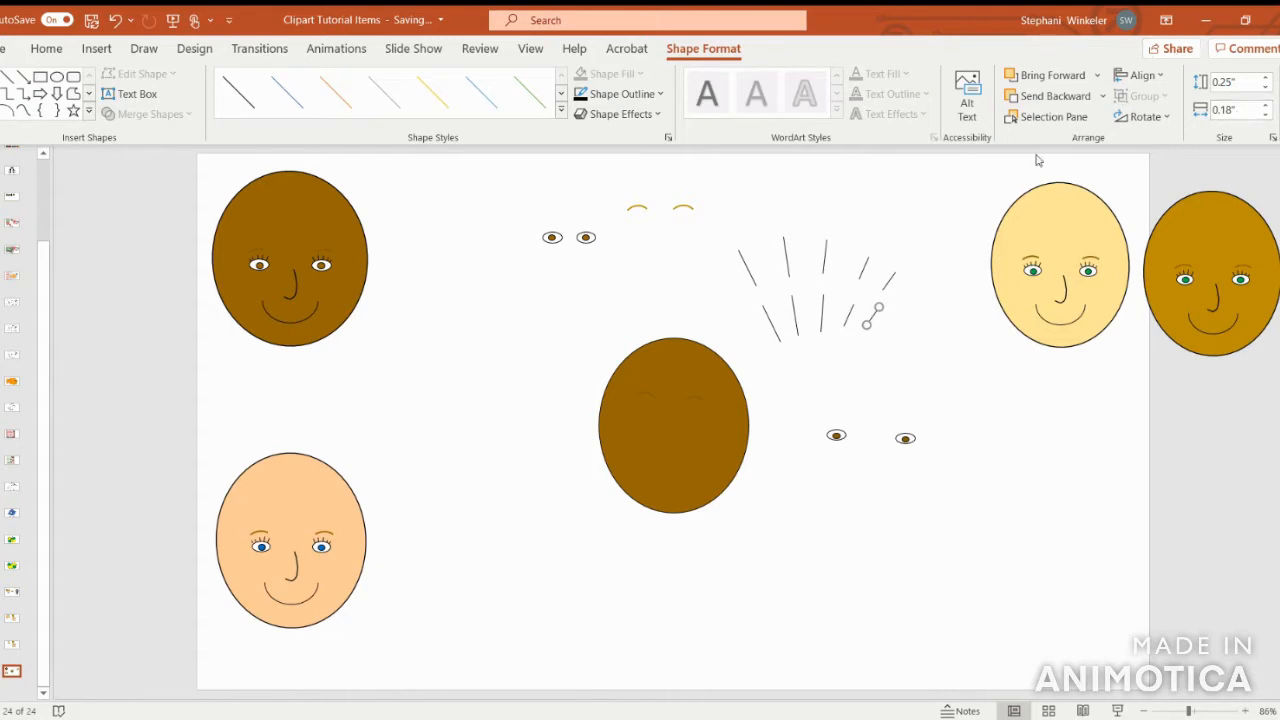
left_click_drag(873, 320, 846, 318)
left_click(916, 365)
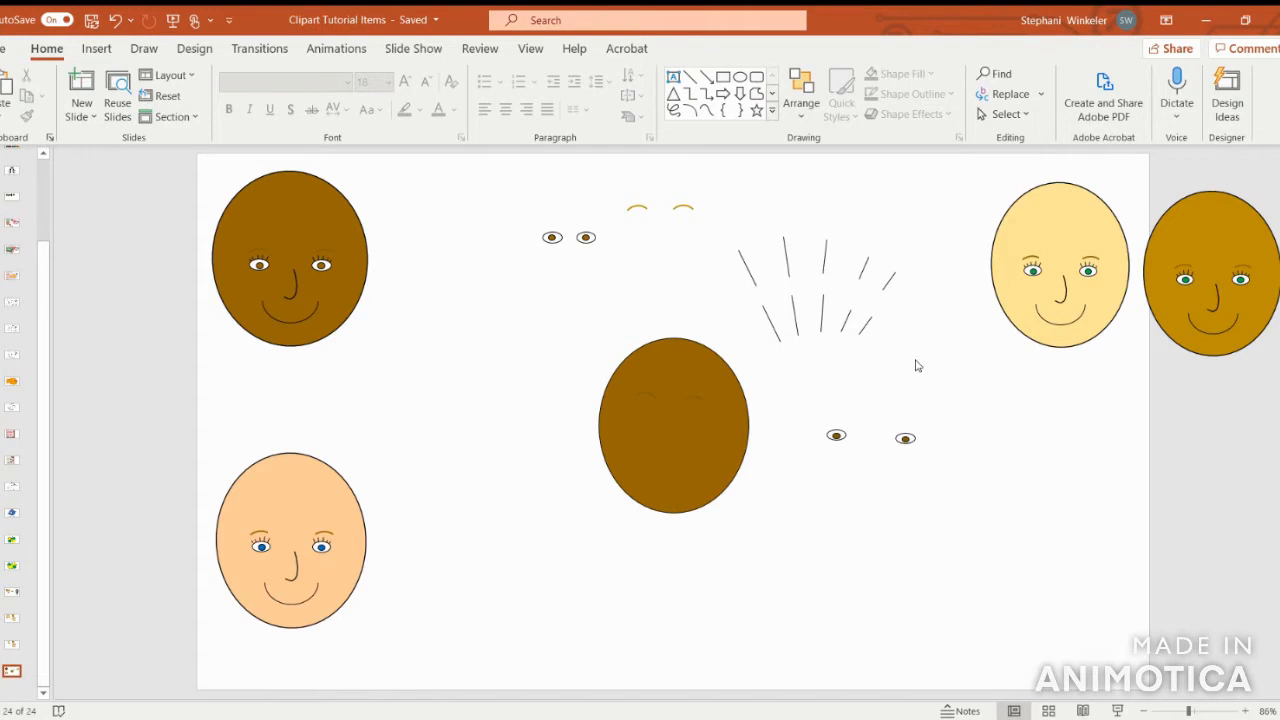
- Group the five new lash lines in the lower row into one object
left_click(783, 339)
left_click(795, 322, "shift")
left_click(823, 315, "shift")
left_click(845, 321, "shift")
left_click(865, 326, "shift")
left_click(1145, 96)
left_click(1145, 121)
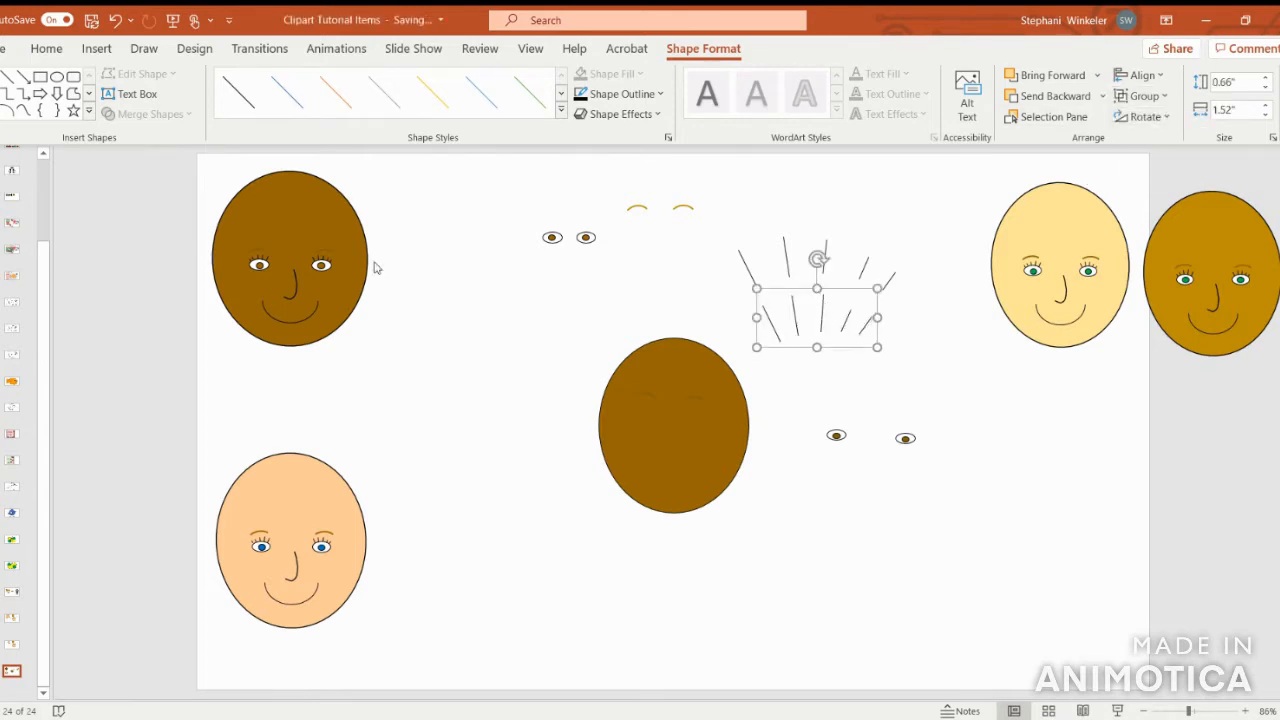
- Resize the new lash group to 0.1" high and 0.26" wide to match the lashes on the finished dark-brown face
left_click(327, 263)
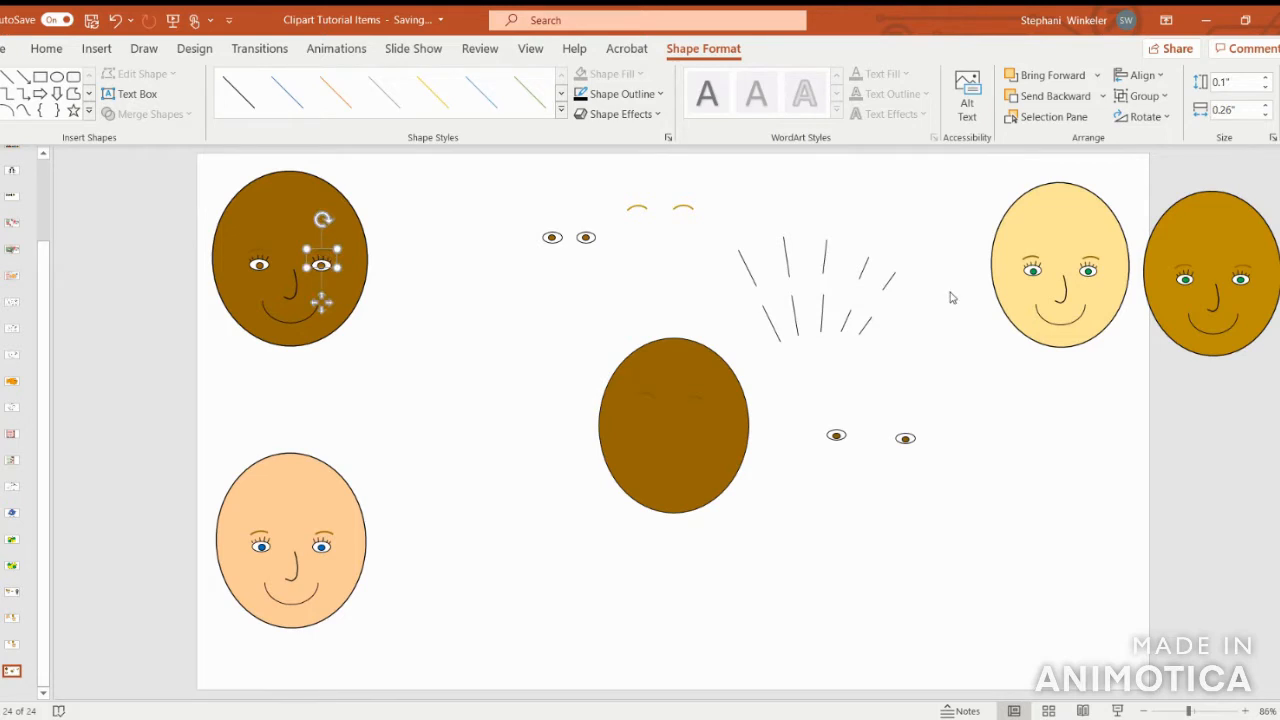
left_click(845, 318)
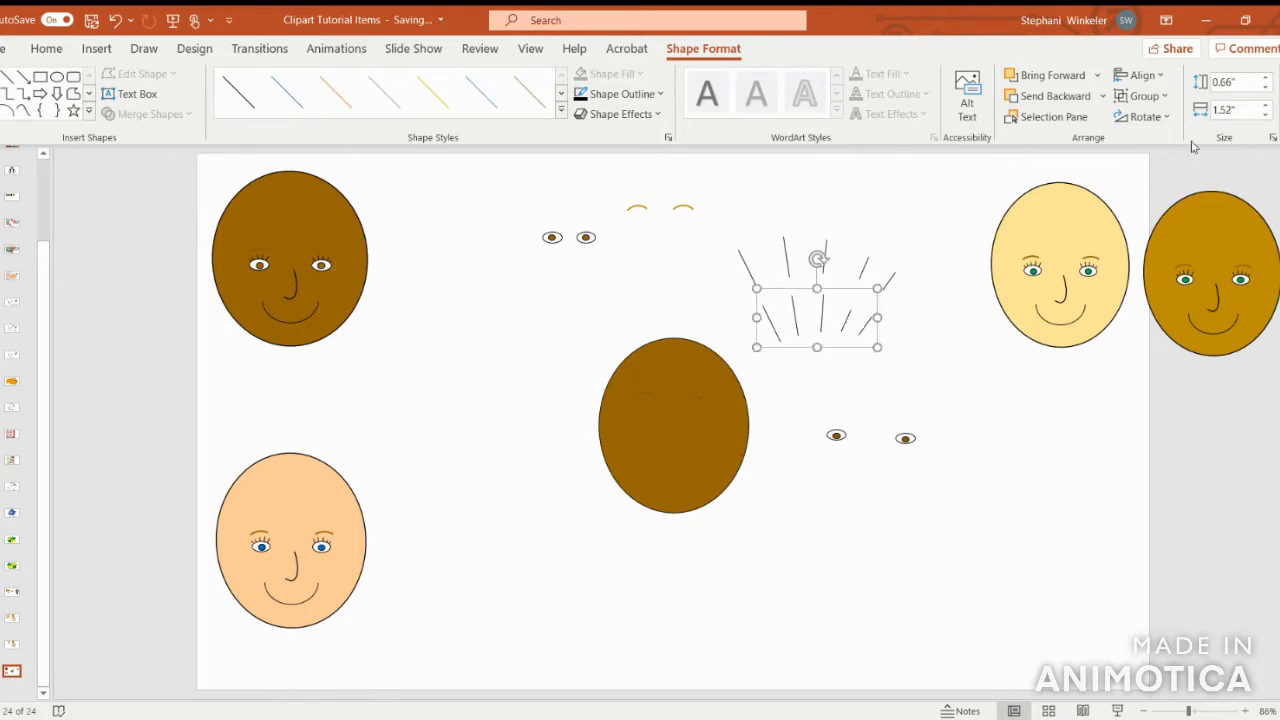
left_click(1240, 82)
key("BackSpace")
type(".1")
key("Tab")
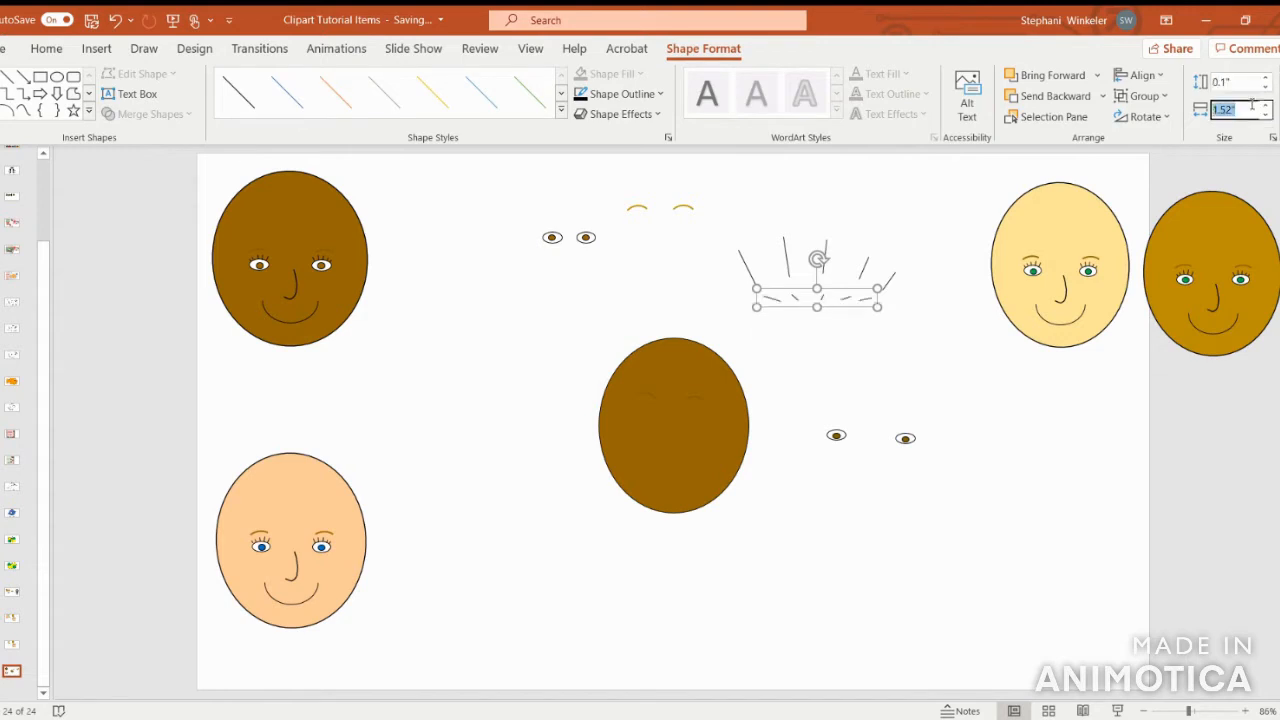
type("26")
key("Return")
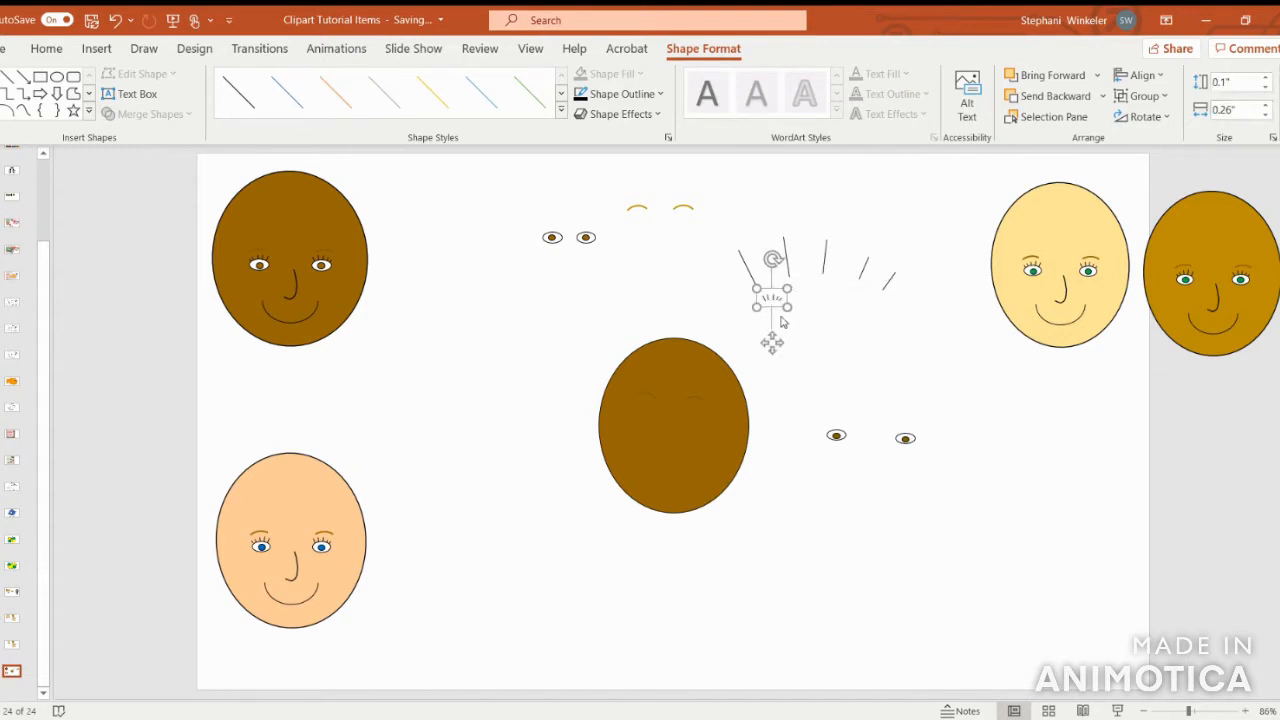
- Place the small lash group on the upper edge of the rightmost loose eye beside the blank head and fine-tune its position
left_click_drag(771, 343, 902, 476)
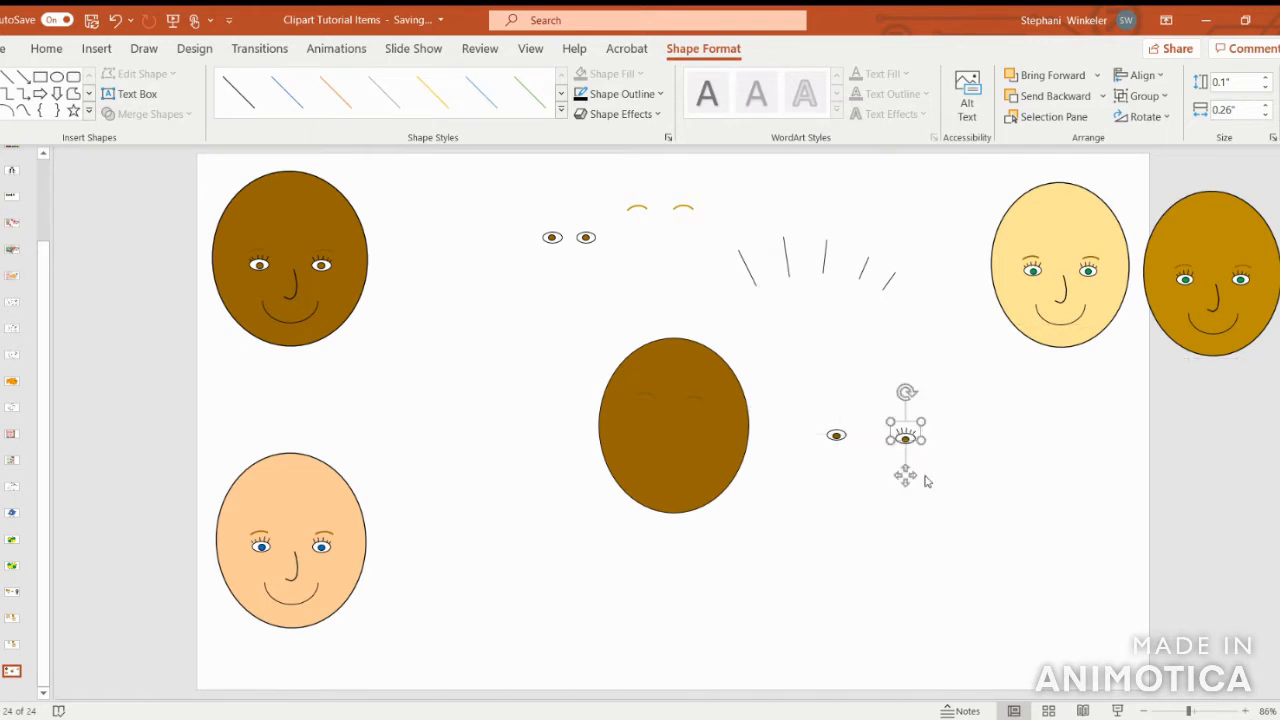
left_click(1017, 479)
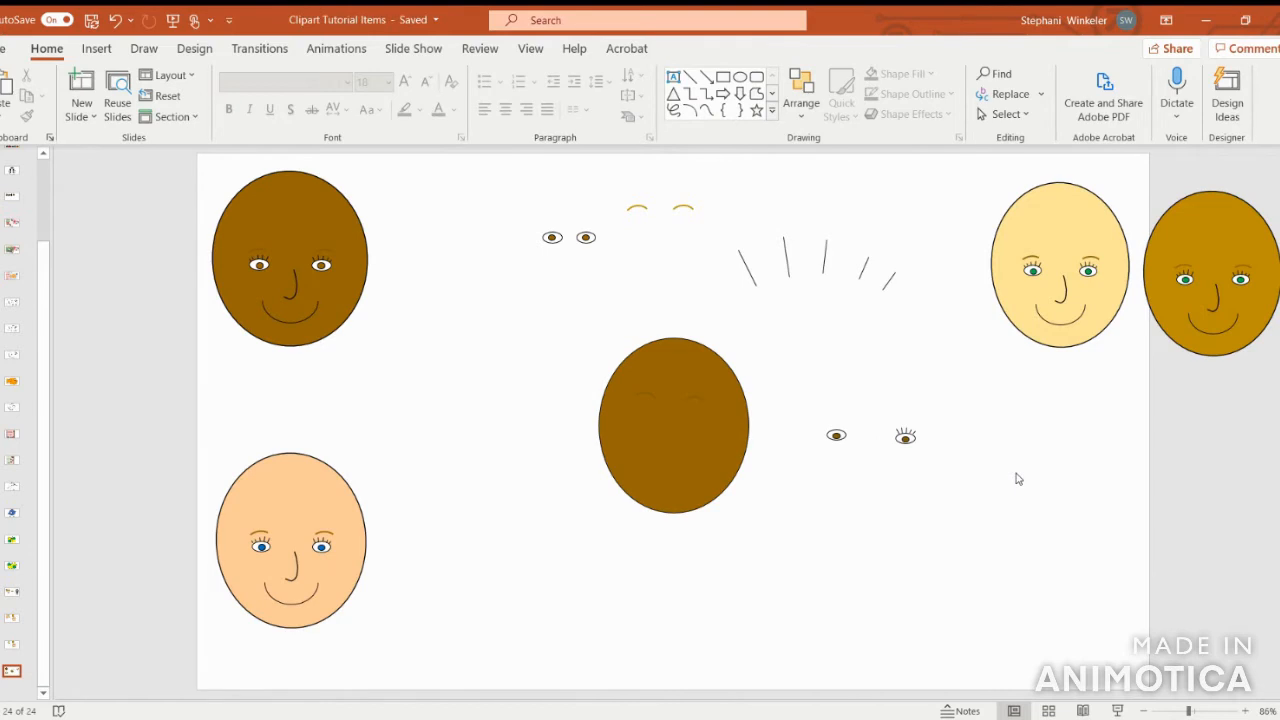
left_click(905, 432)
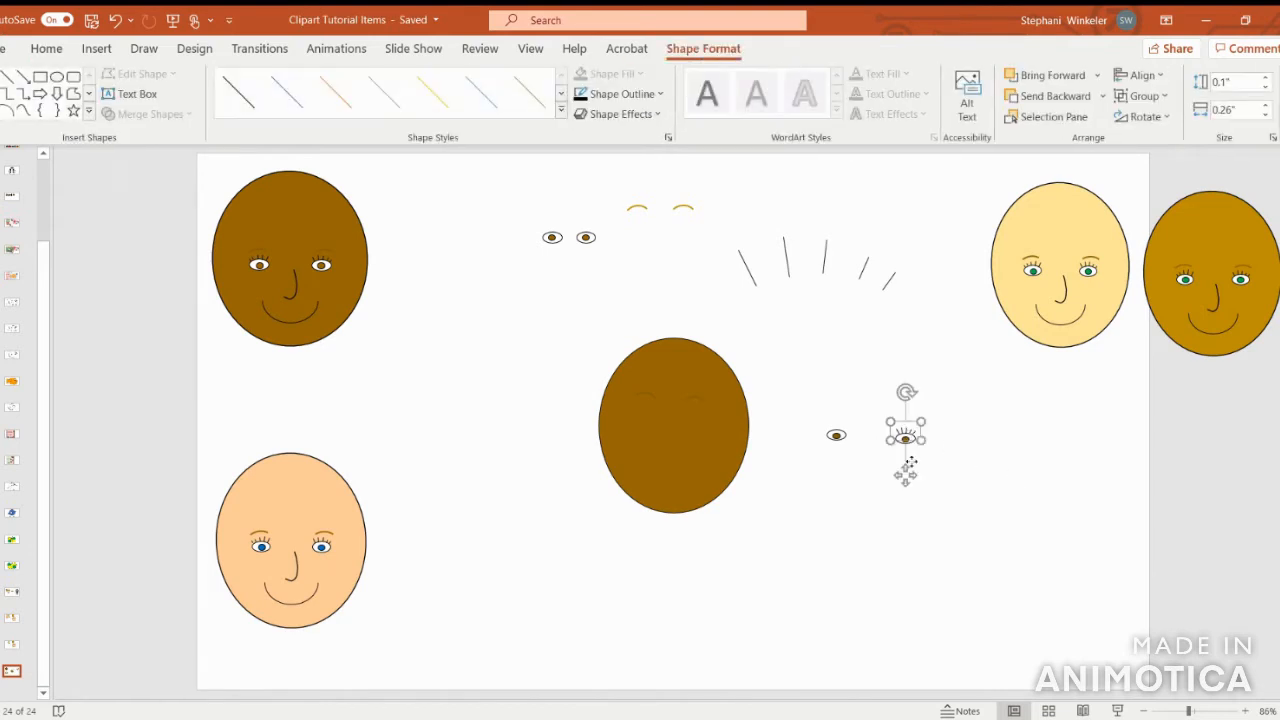
left_click_drag(905, 475, 906, 473)
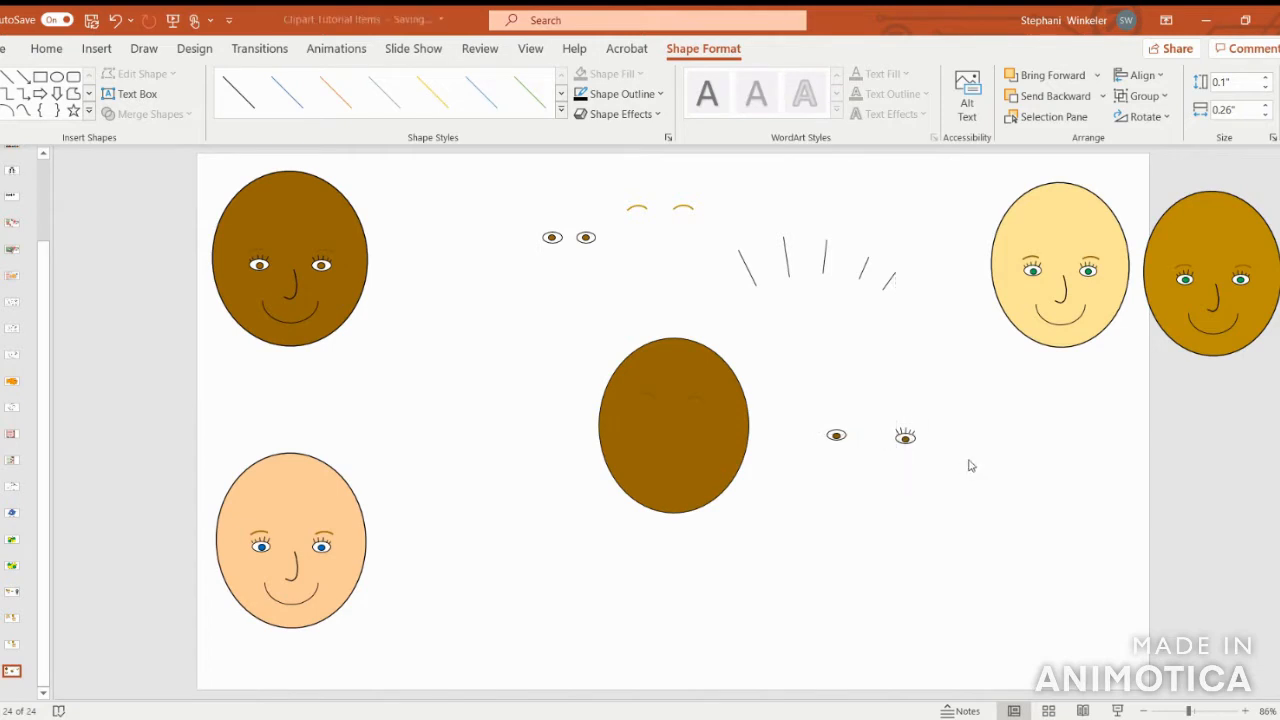
left_click(969, 463)
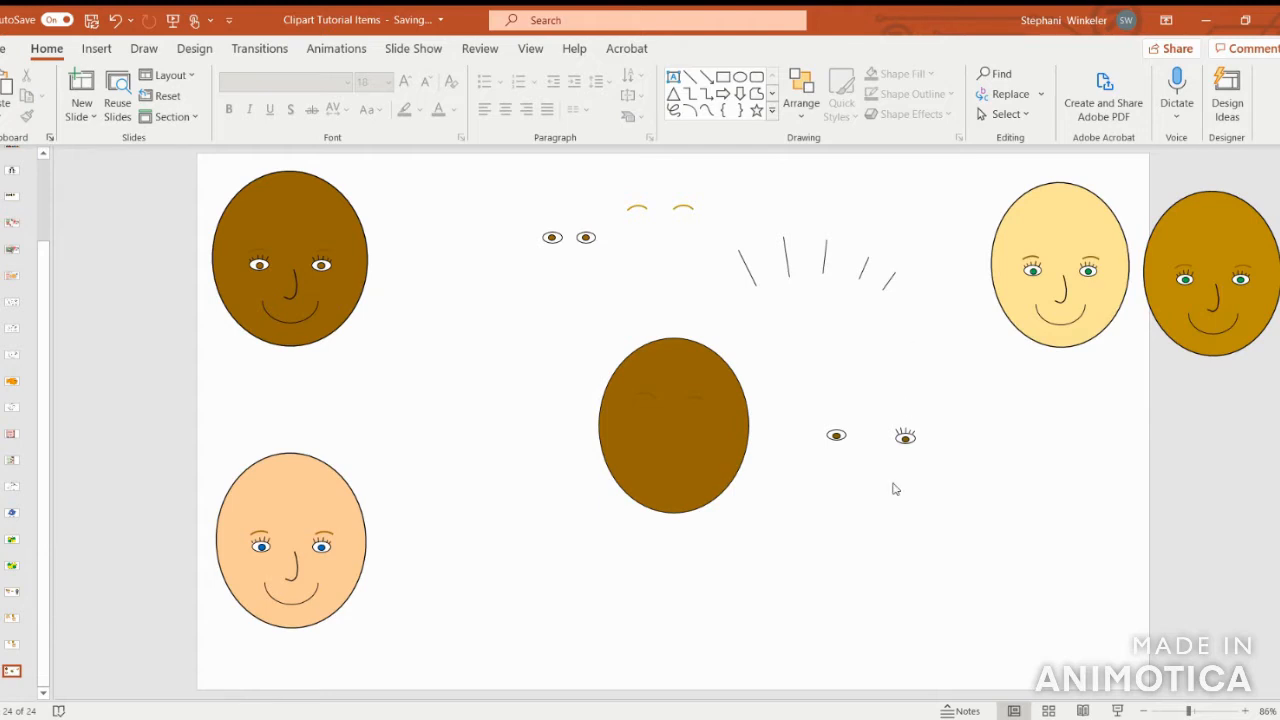
- Group the lashes with the eye beneath them
left_click(904, 434)
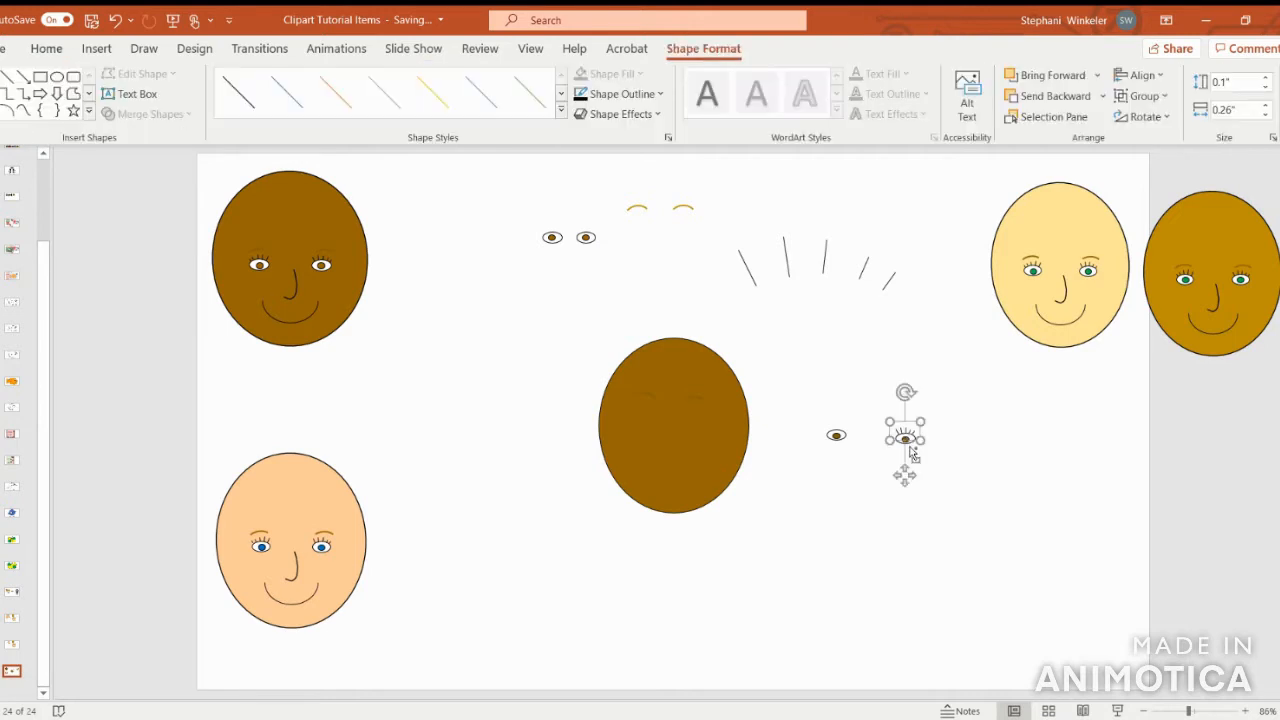
left_click(1160, 98)
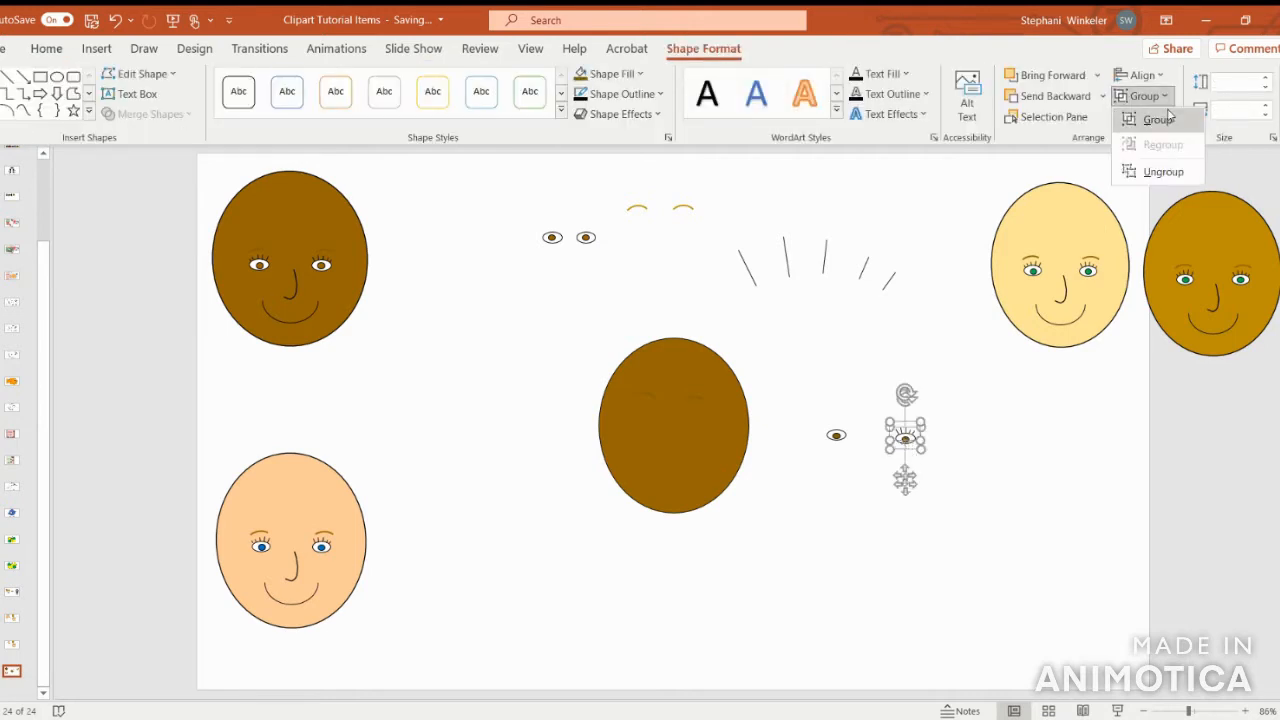
left_click(1166, 118)
- Move the loose eye without lashes aside to the lower right and place a copy of the lashed eye left of the original
left_click(836, 434)
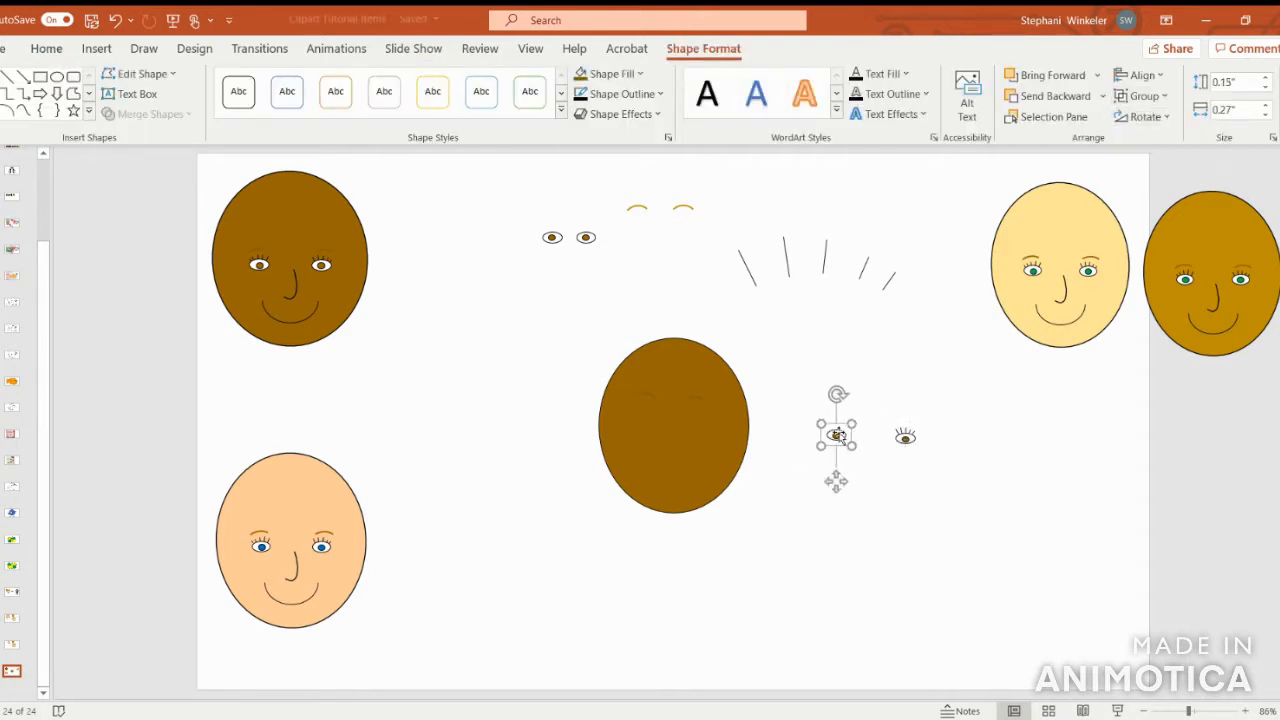
left_click_drag(836, 434, 1003, 525)
left_click(907, 440)
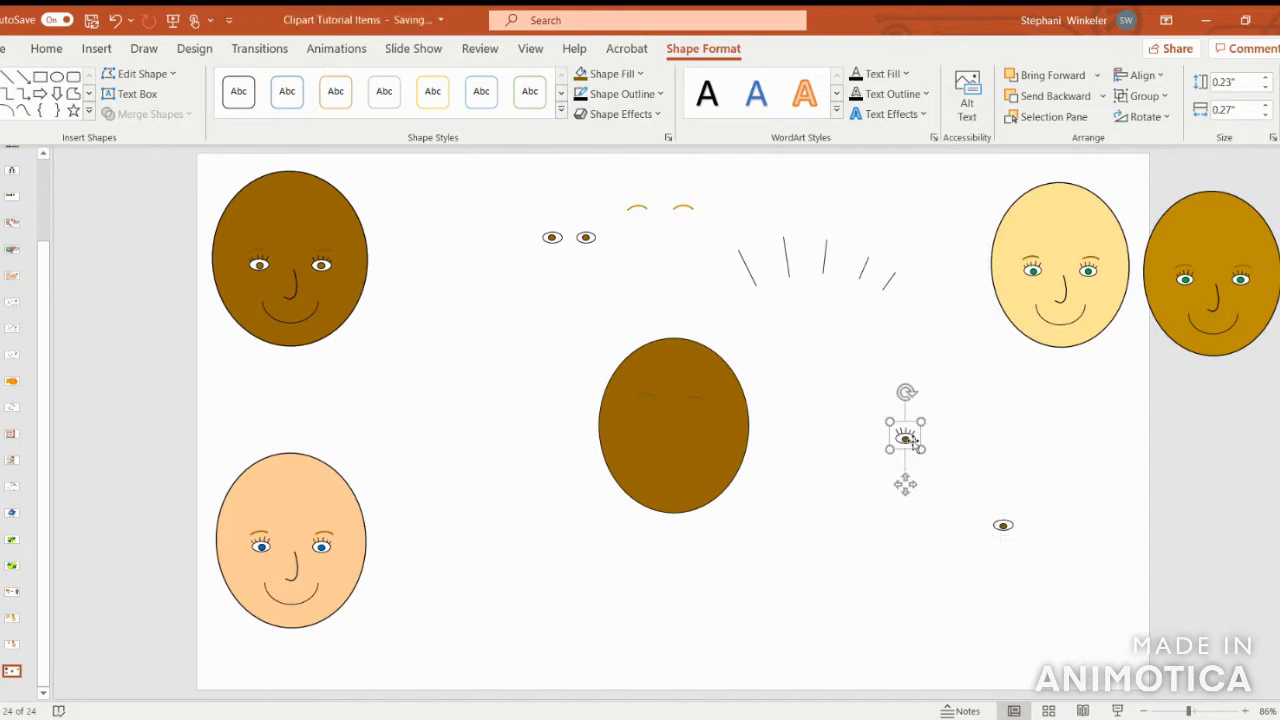
key("ctrl+v")
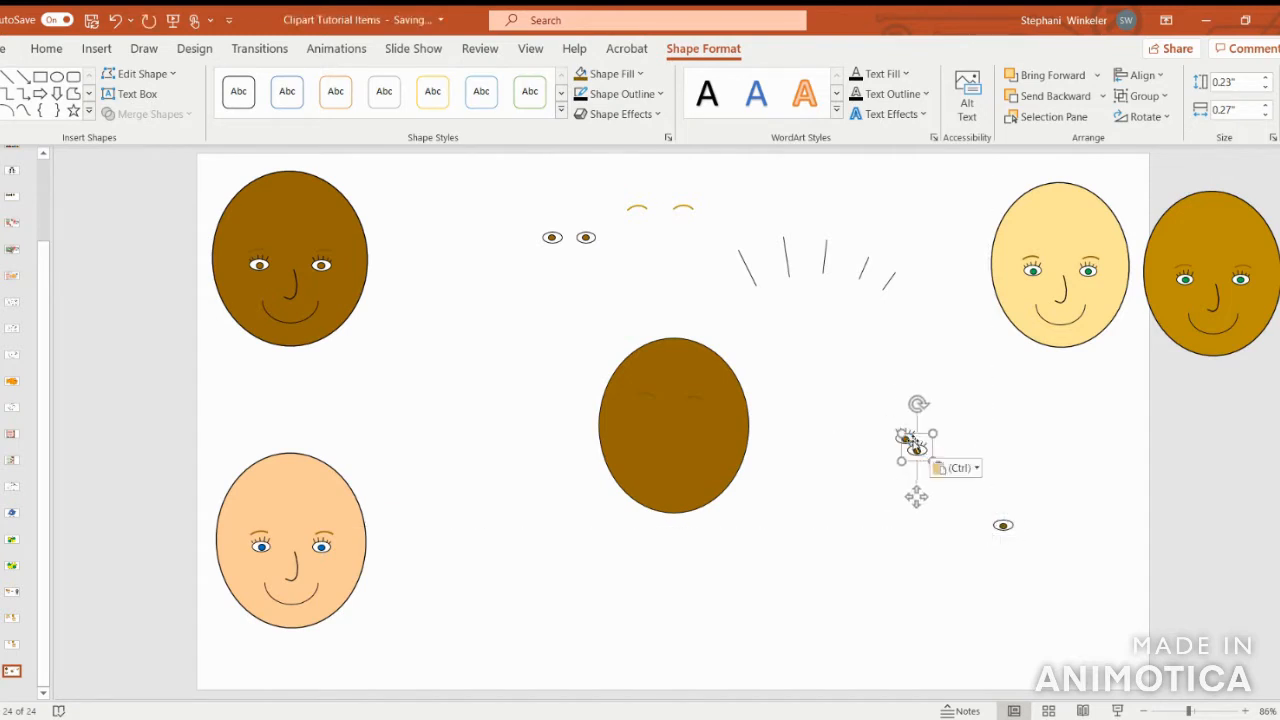
left_click_drag(922, 455, 870, 439)
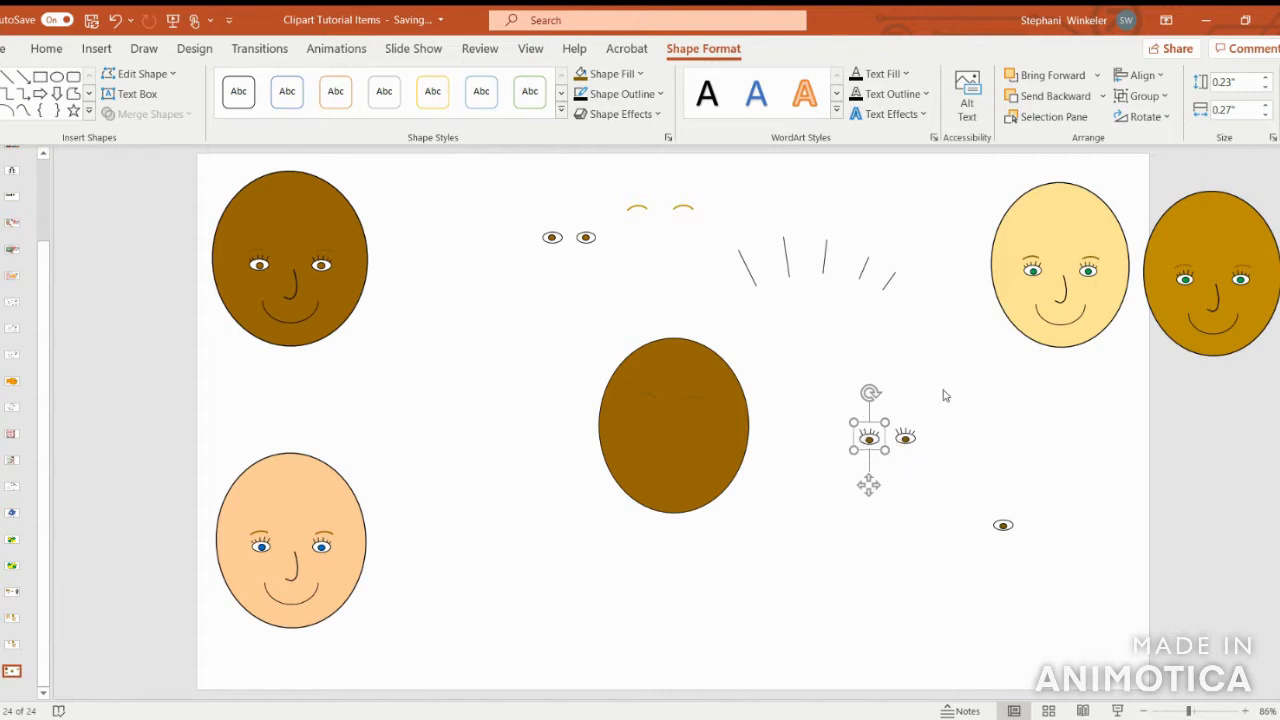
- Flip the left lashed eye horizontally and place both lashed eyes side by side on the blank brown head
left_click(1141, 117)
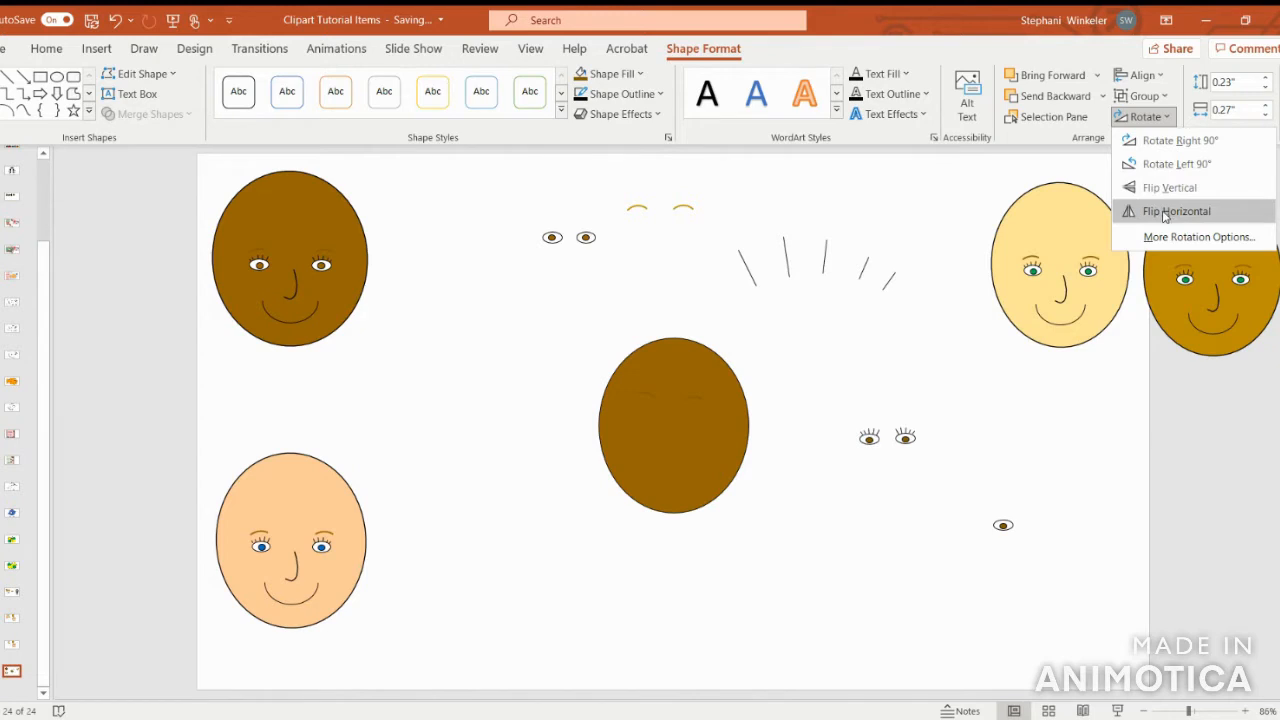
left_click(1165, 212)
left_click_drag(869, 437, 649, 414)
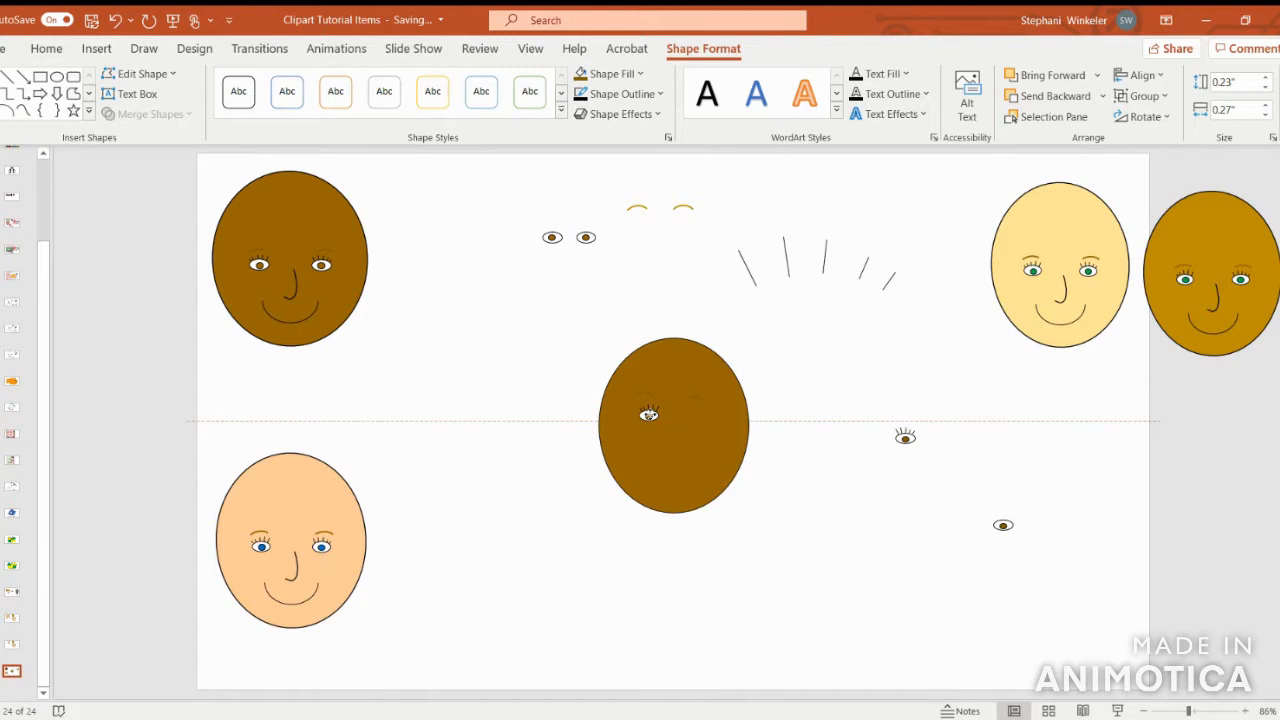
left_click(904, 437)
left_click_drag(905, 437, 693, 415)
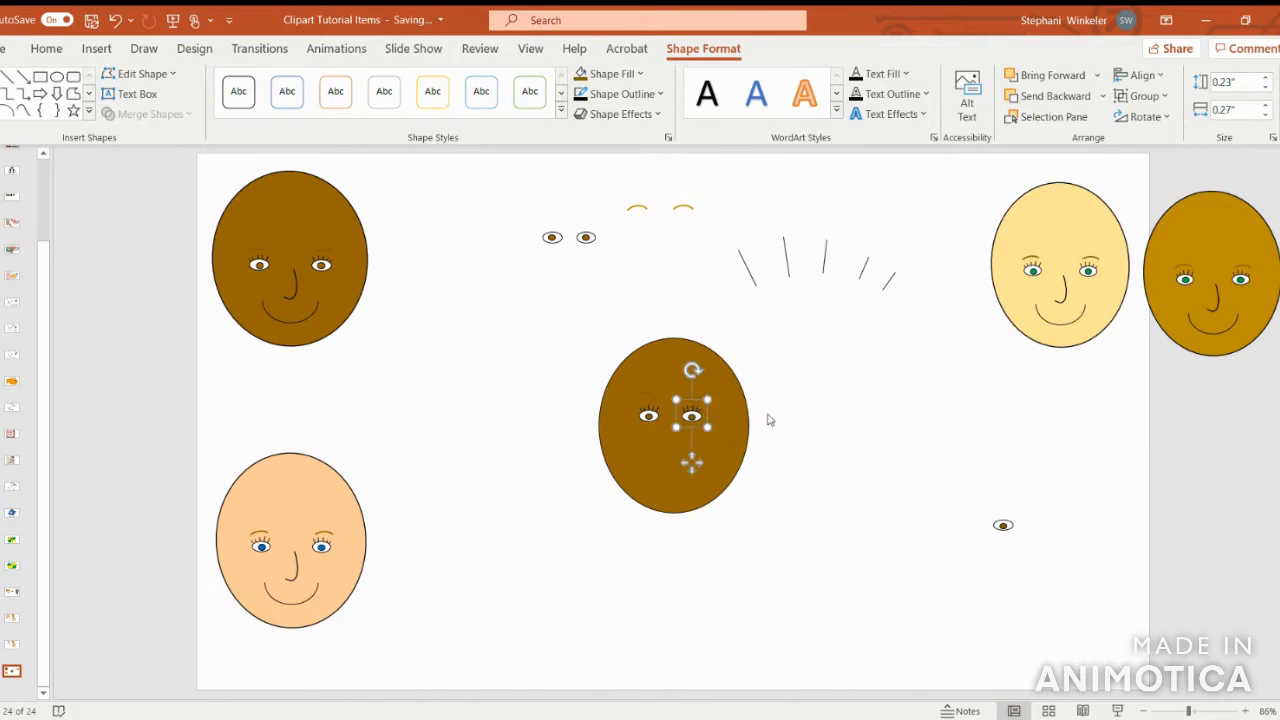
- Lay the right eye exactly over the left eye on the head, and nudge it straight across to the right side
left_click(834, 443)
left_click(693, 415)
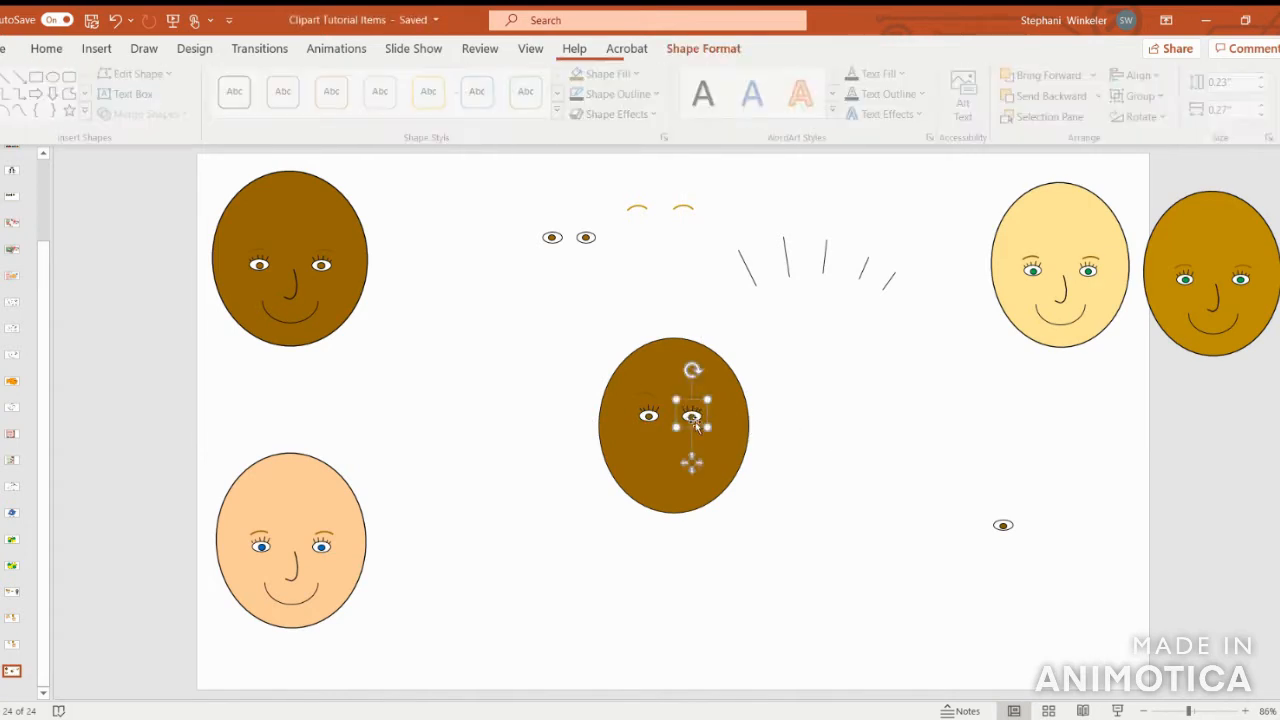
left_click_drag(693, 415, 649, 416)
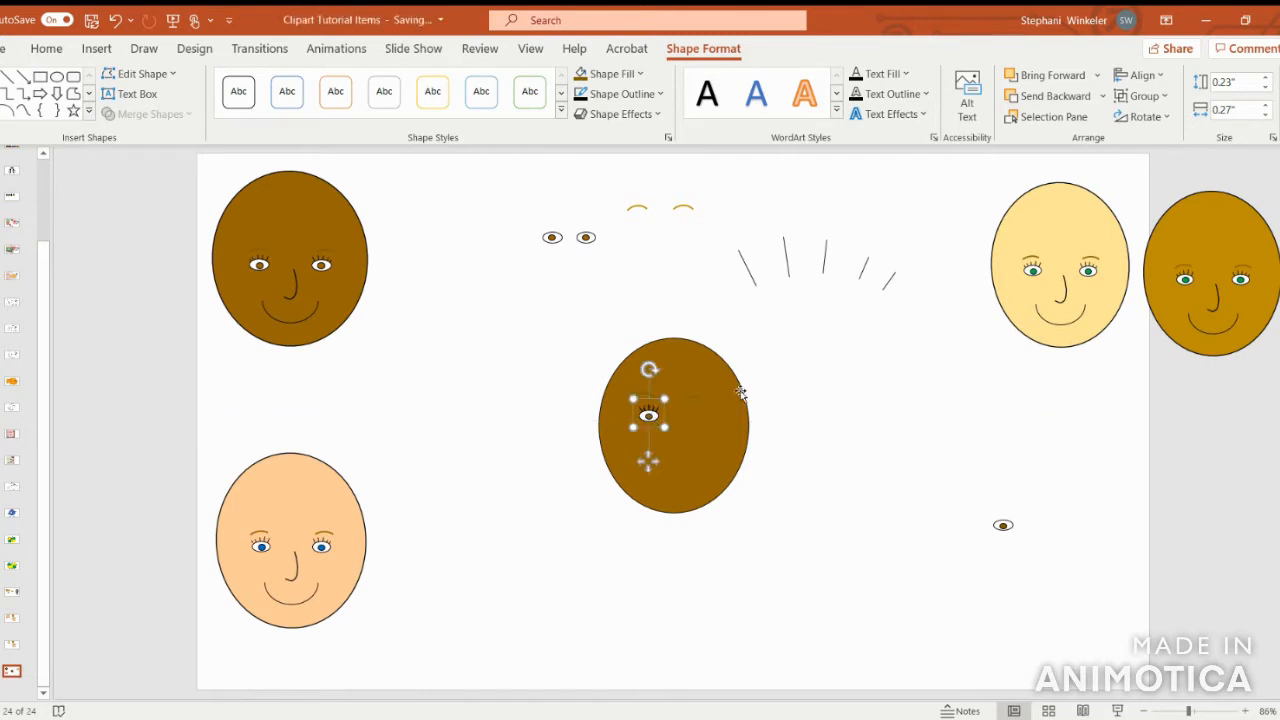
key("Right")
key("Right")
key("Right")
key("Right")
key("Right")
key("Right")
key("Right")
key("Right")
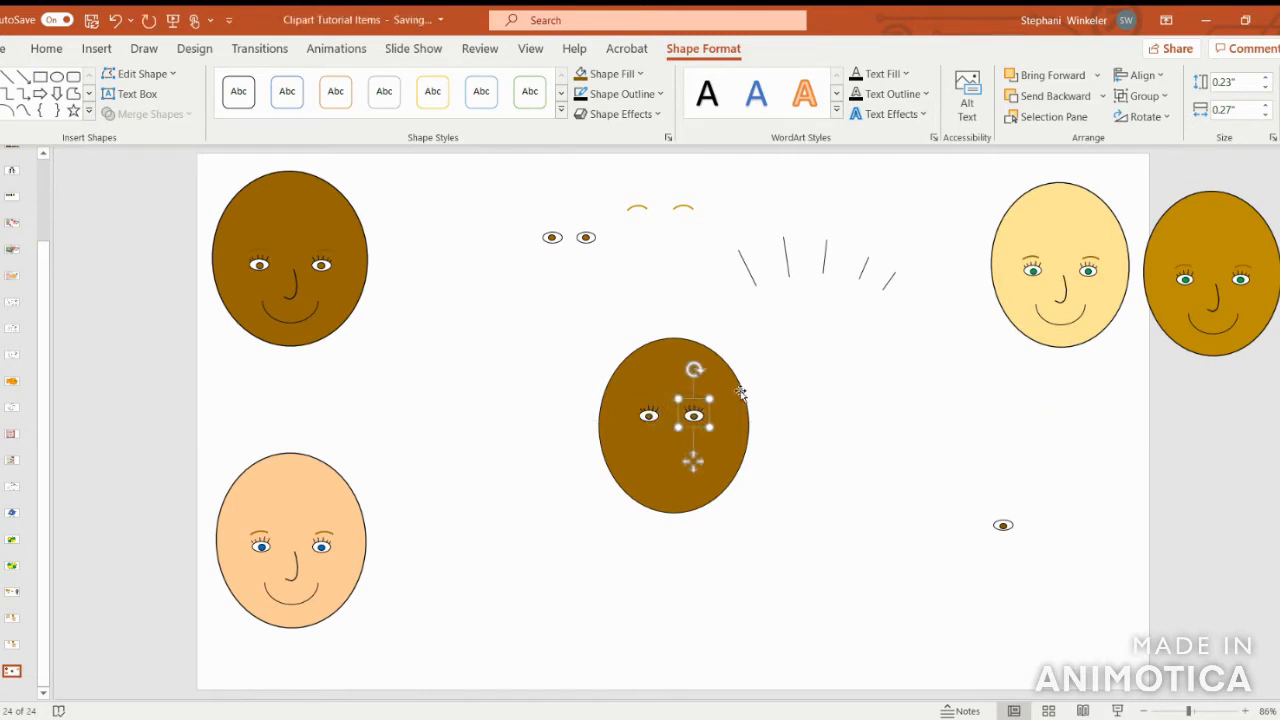
key("Right")
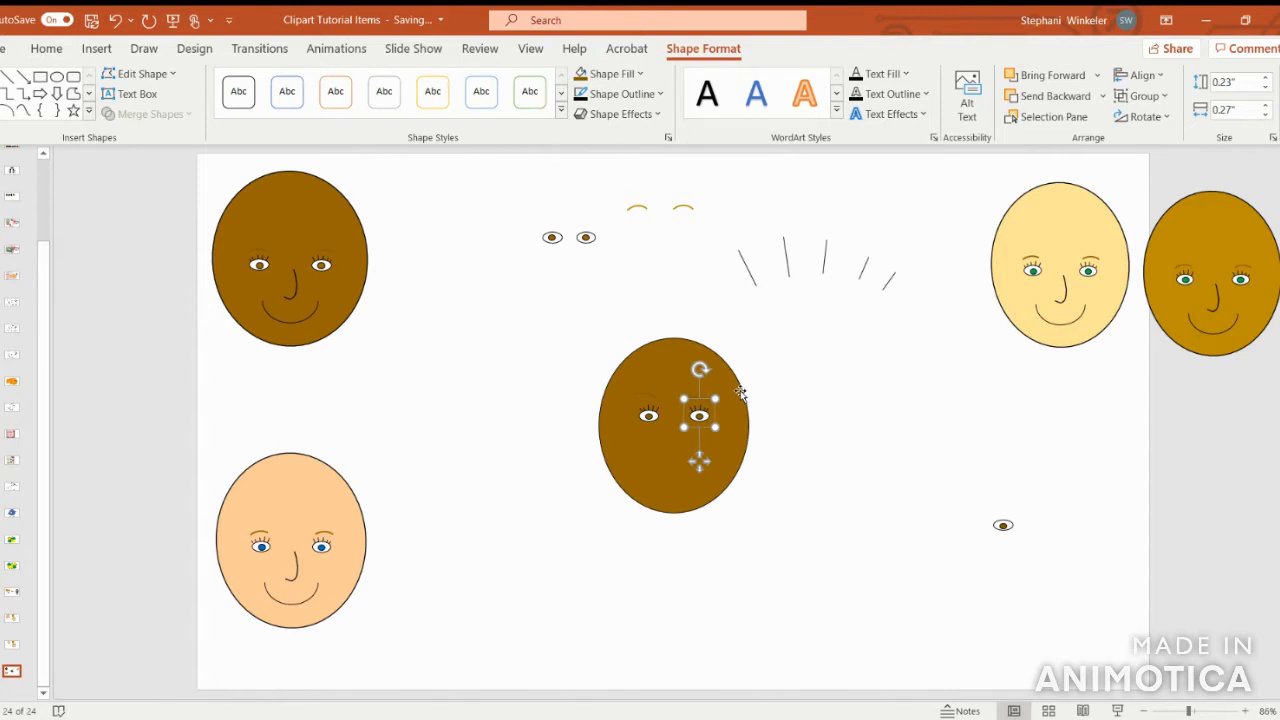
- Nudge the left eye slightly outward, overlay the right eye on it to level them, and shift the right eye straight back across
left_click(647, 420)
key("Left")
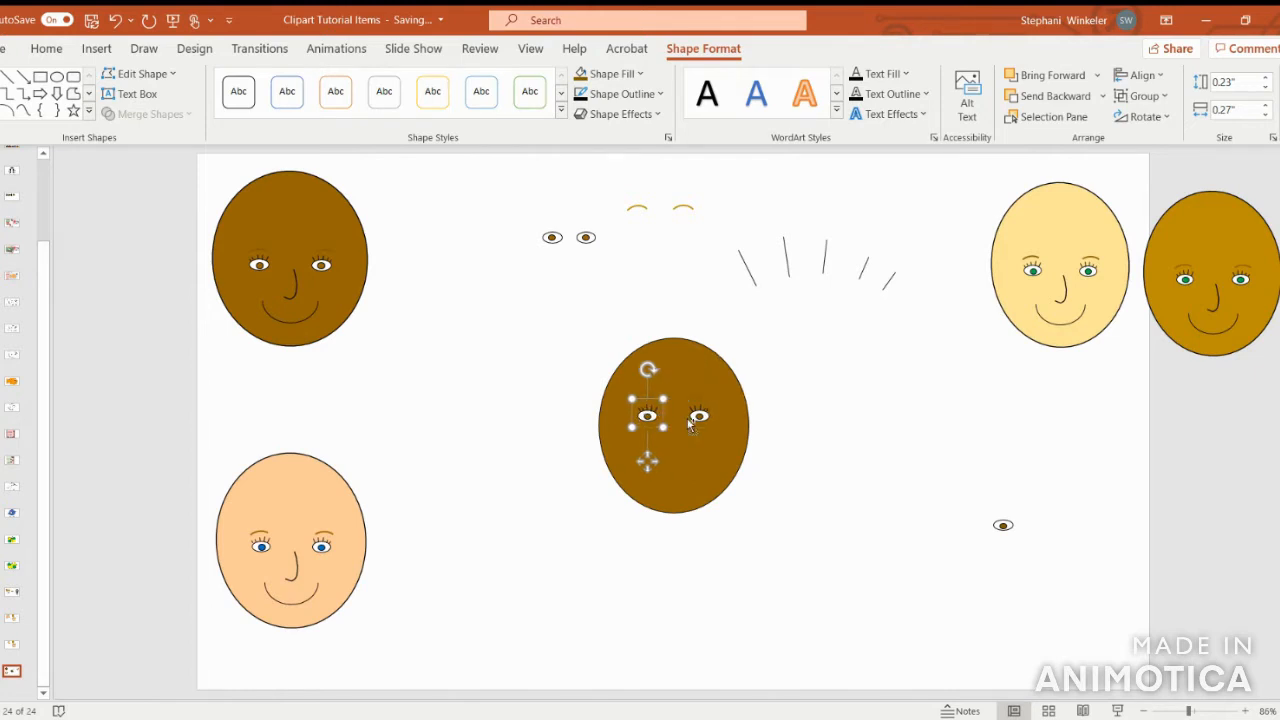
left_click_drag(703, 423, 648, 416)
left_click(838, 463)
left_click(702, 418)
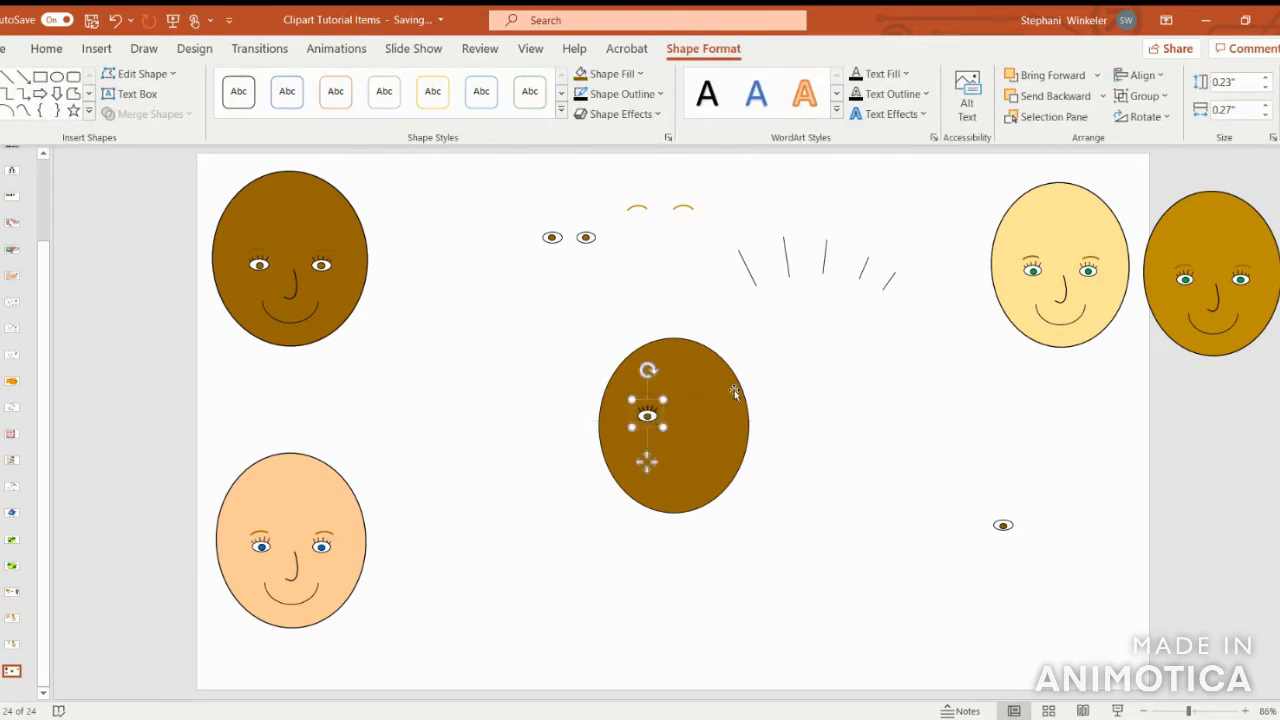
key("Right")
key("Right")
key("Right")
key("Right")
key("Right")
key("Right")
key("Right")
key("Right")
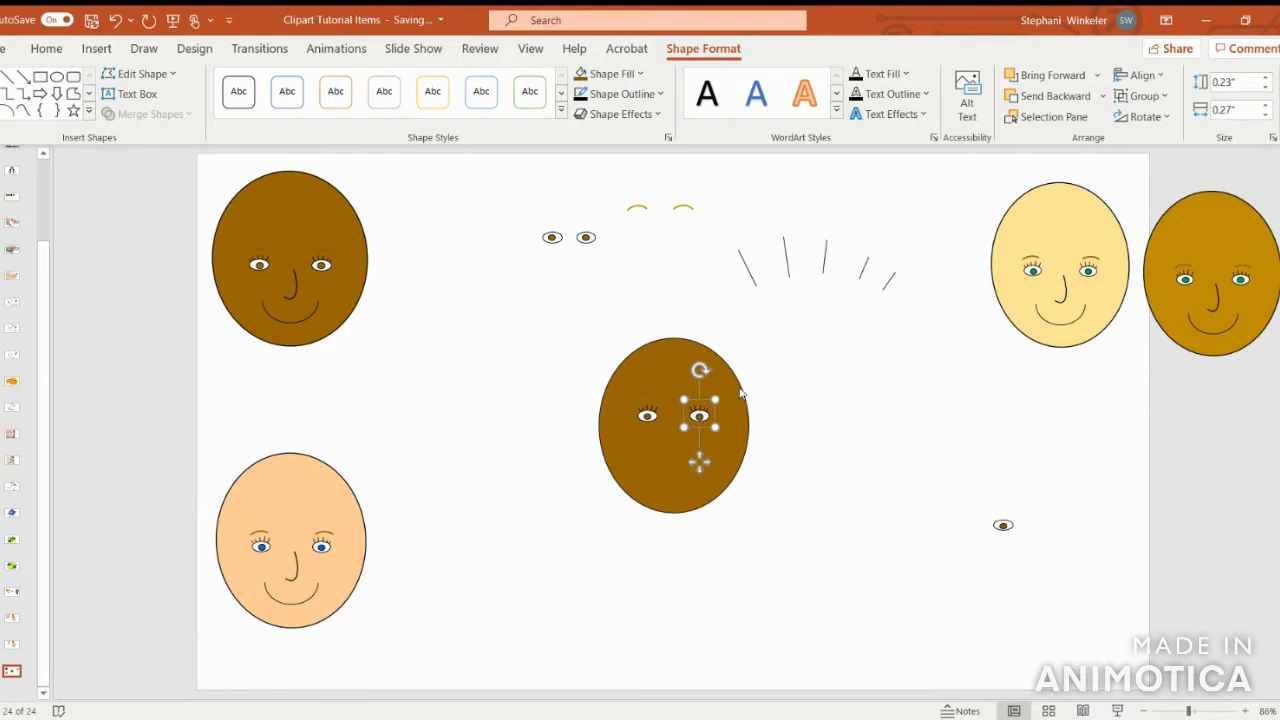
key("Left")
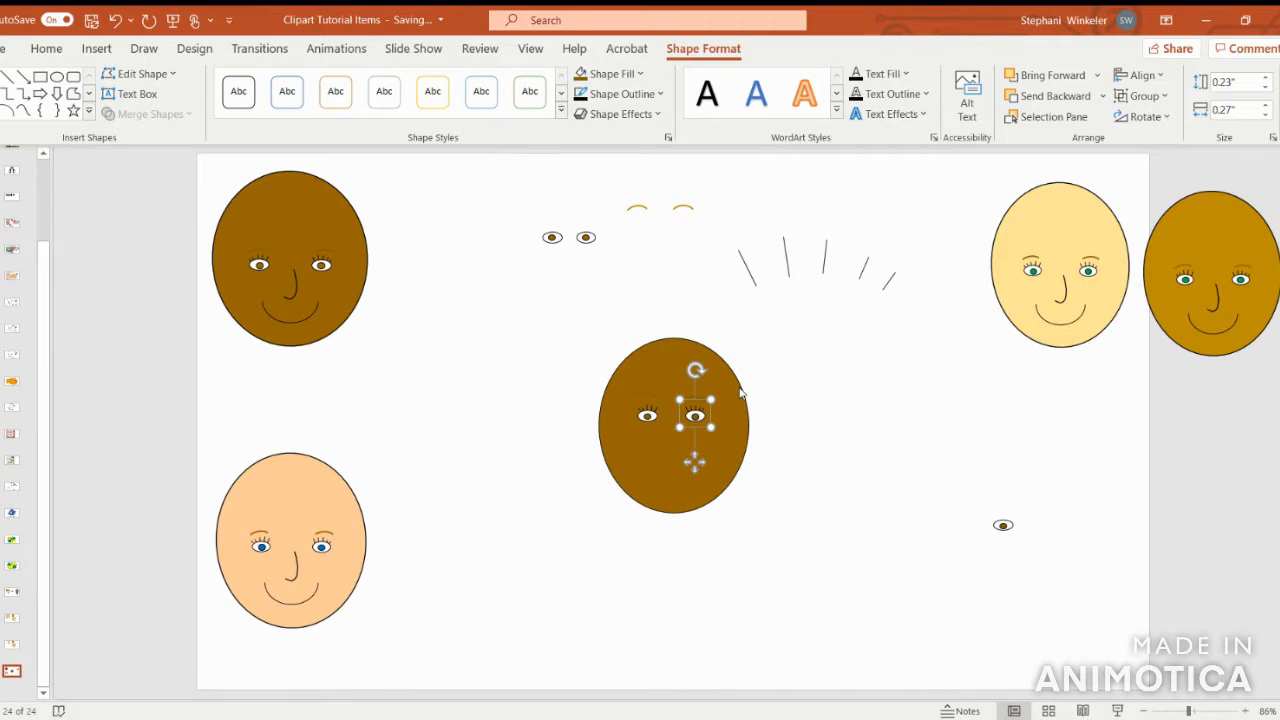
- Group the two eyes on the head and center the pair horizontally on the slide
left_click(646, 416, "shift")
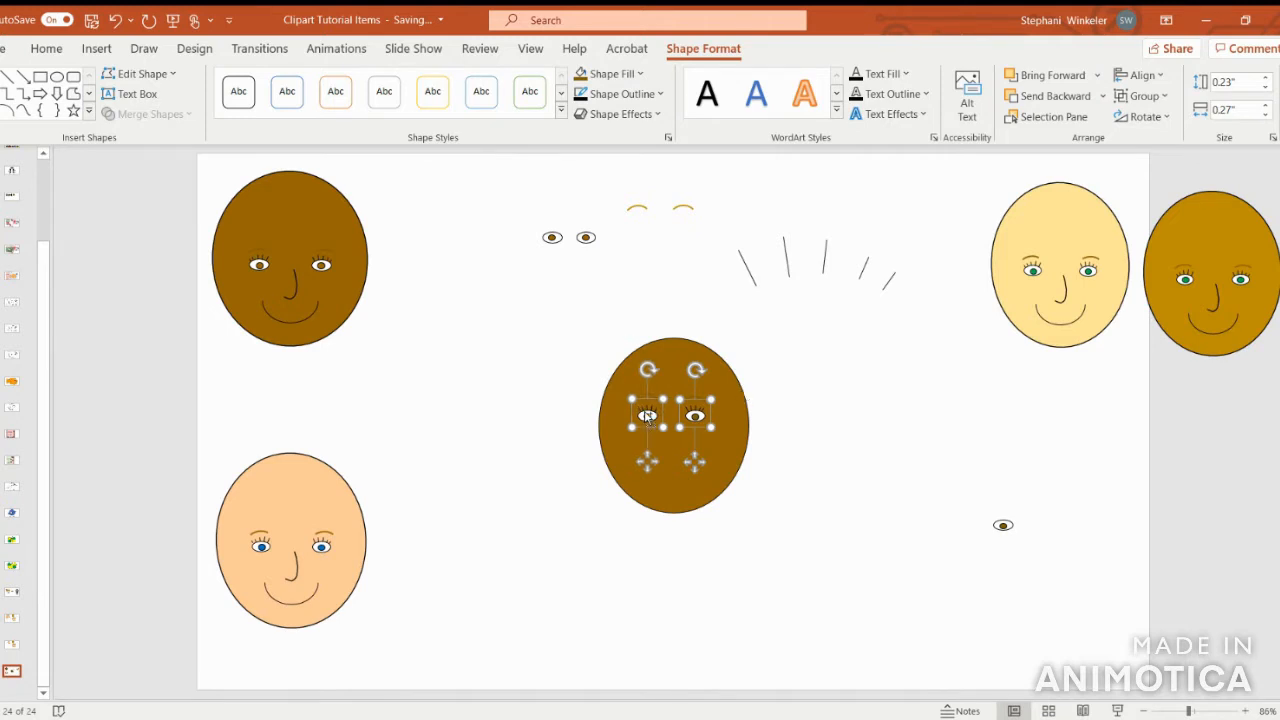
left_click(1143, 95)
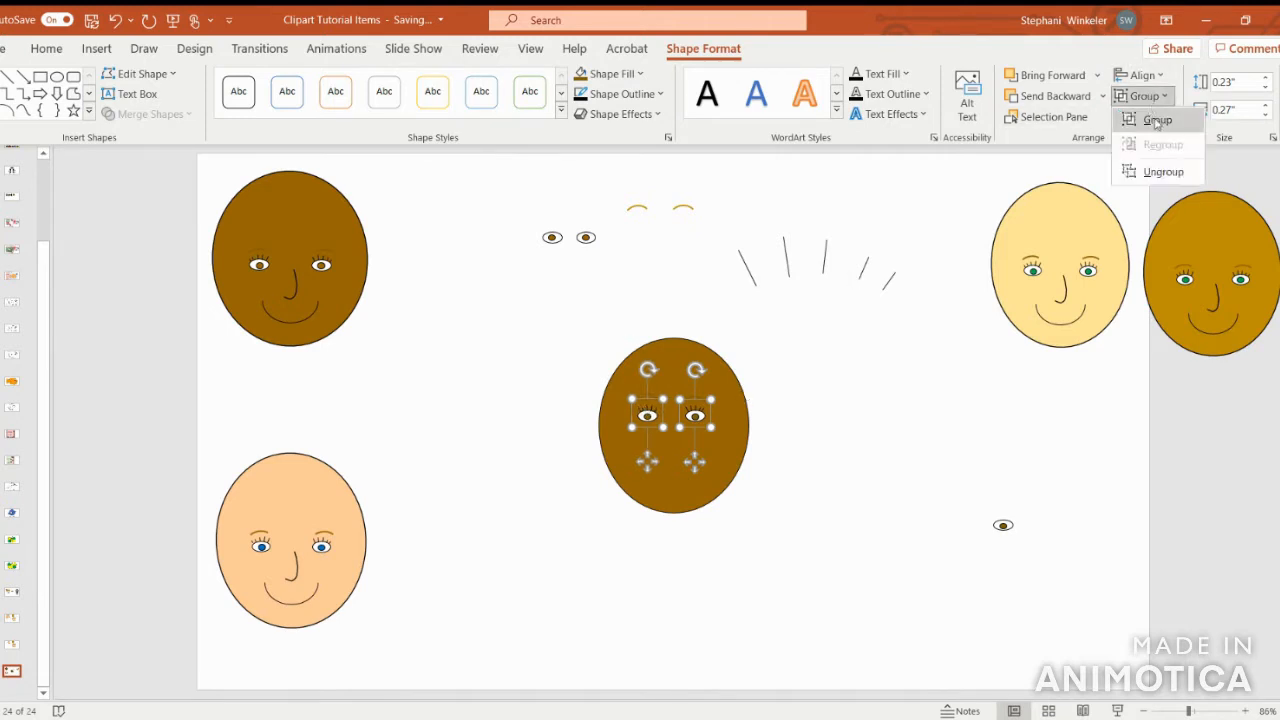
left_click(1148, 118)
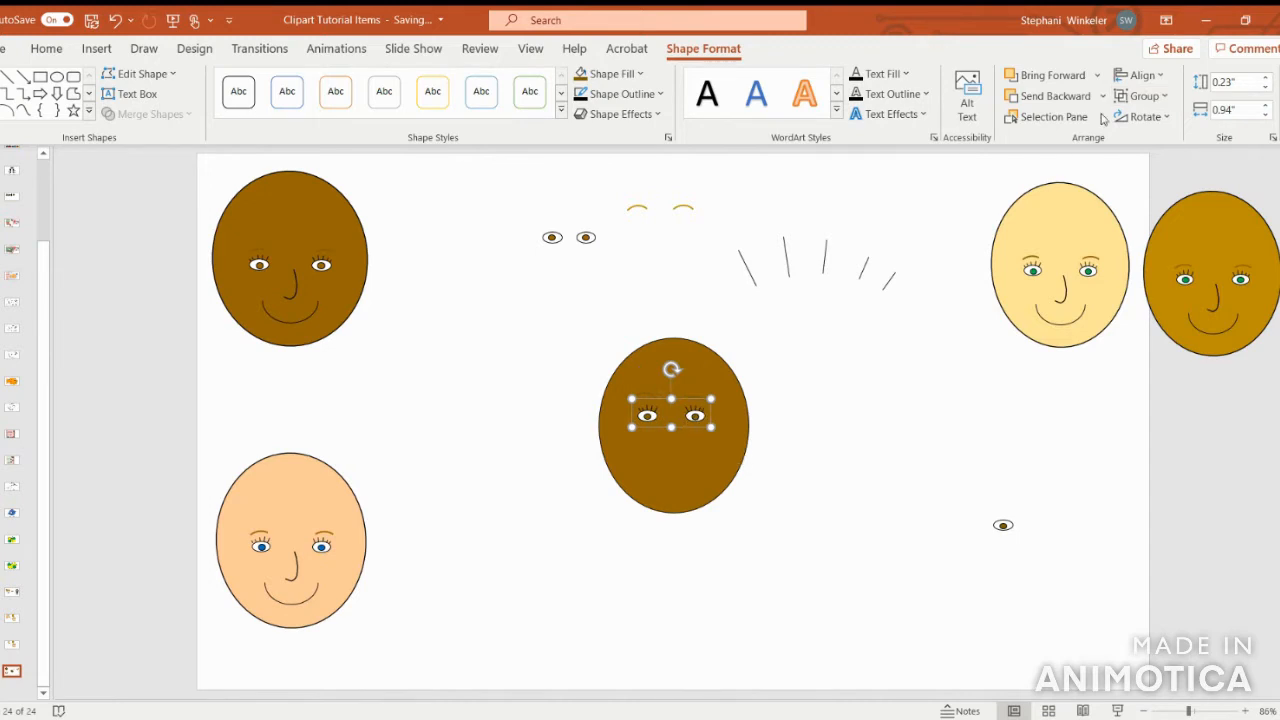
left_click(1165, 48)
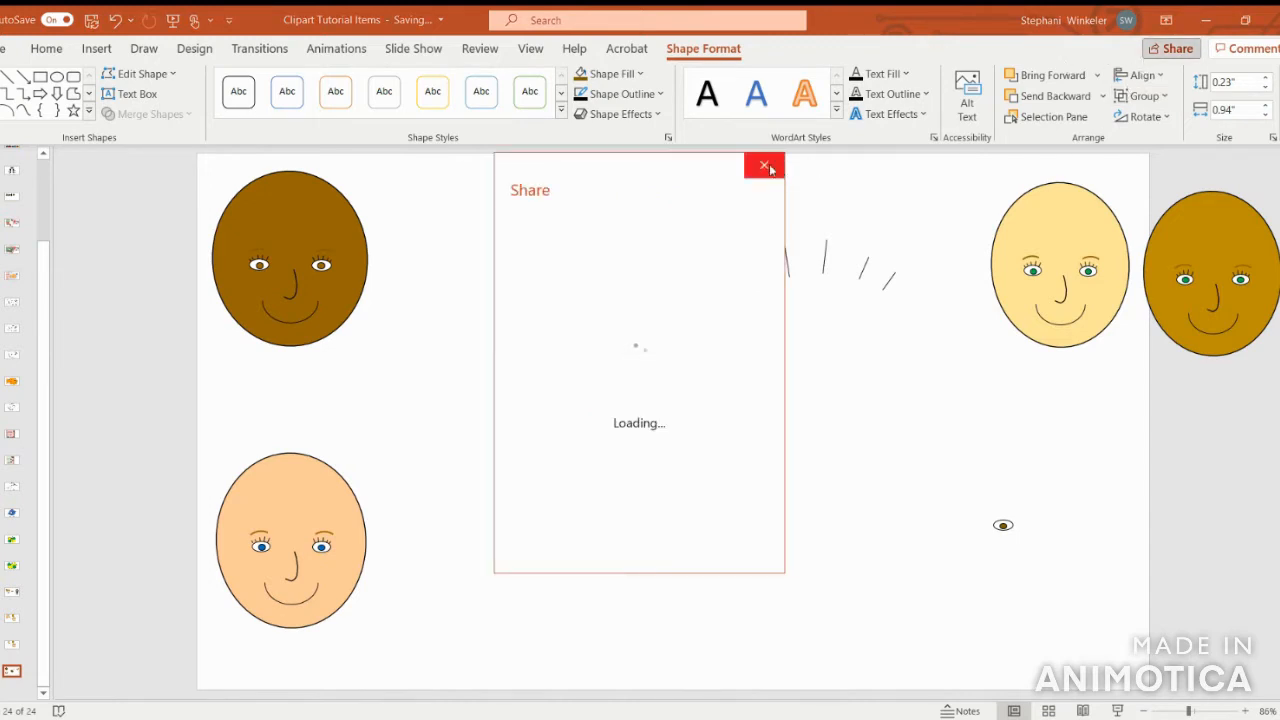
left_click(764, 164)
left_click(1143, 95)
left_click(1142, 75)
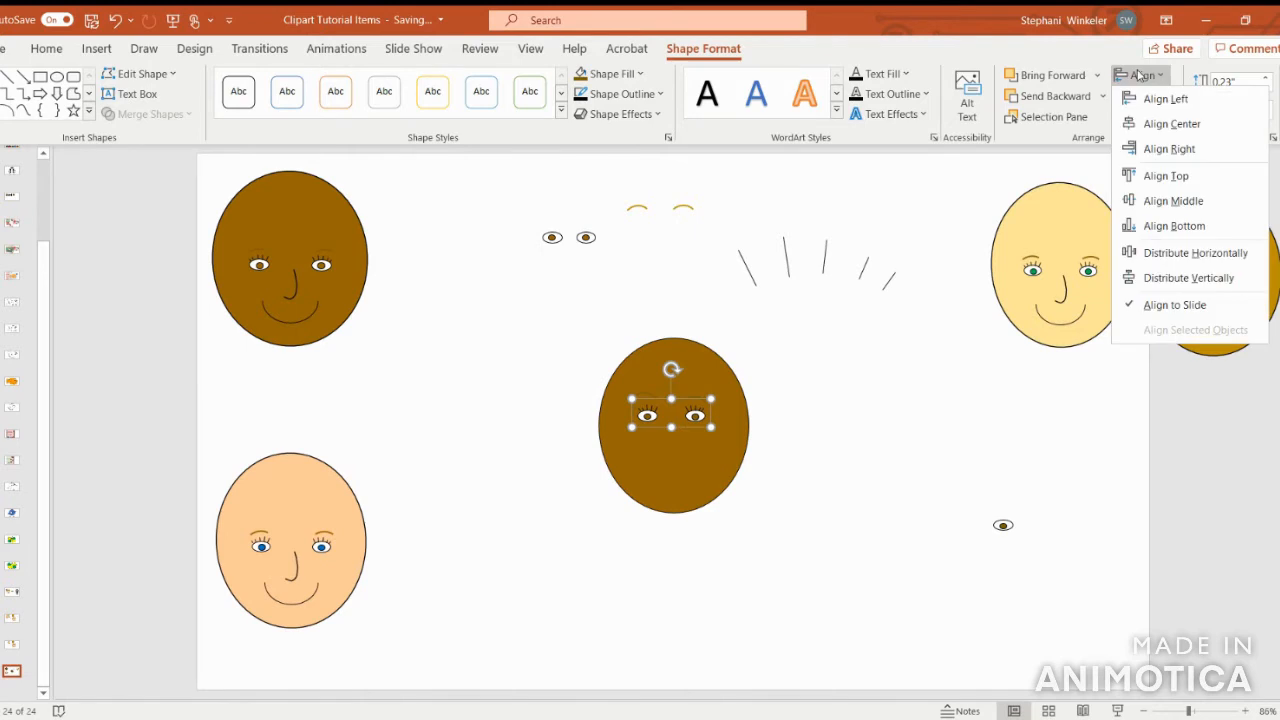
left_click(1145, 123)
left_click(957, 420)
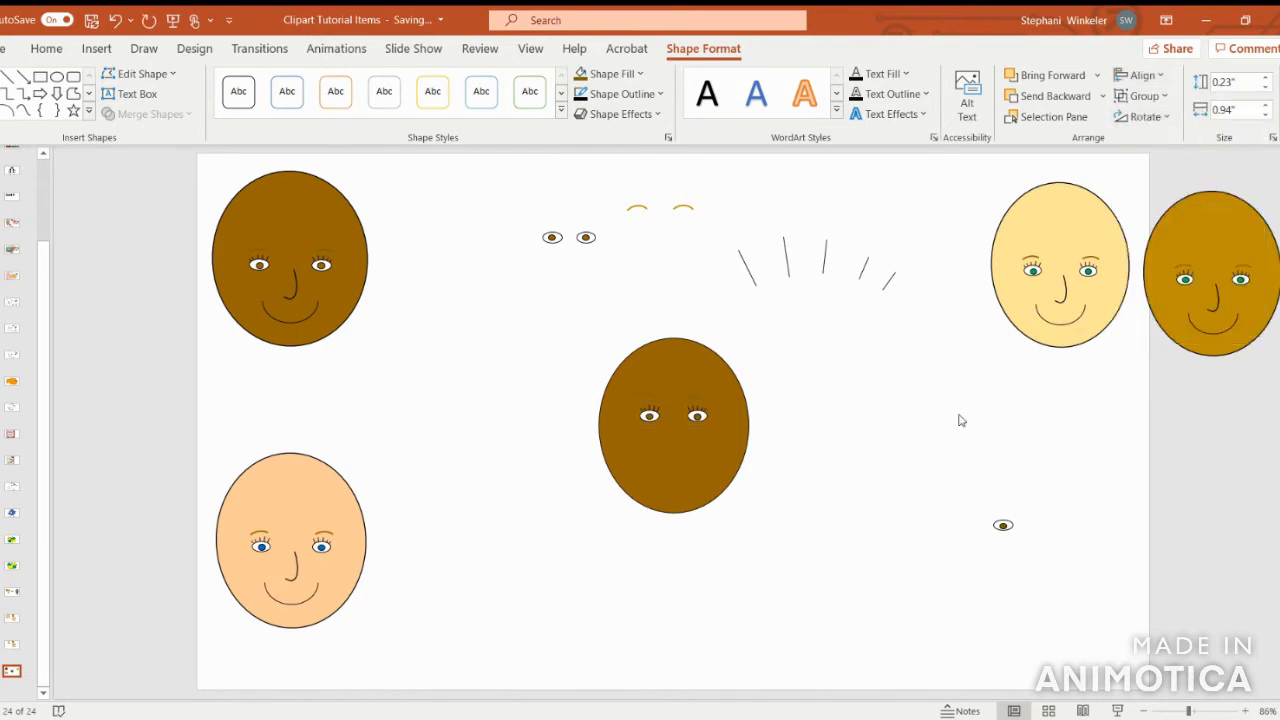
- Fine-tune the position of the two arc eyebrows so each sits above its eye on the center head
left_click(691, 400)
left_click(693, 404)
left_click_drag(671, 375, 697, 395)
left_click(646, 394)
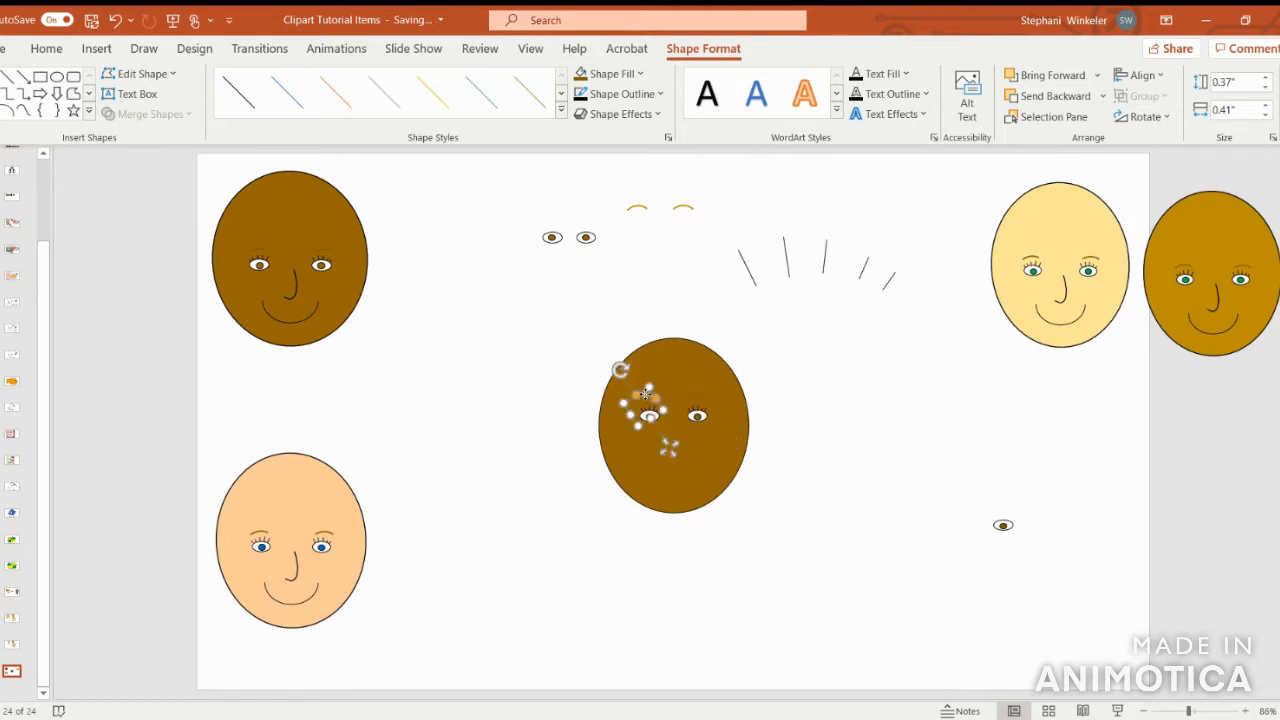
left_click_drag(620, 370, 646, 394)
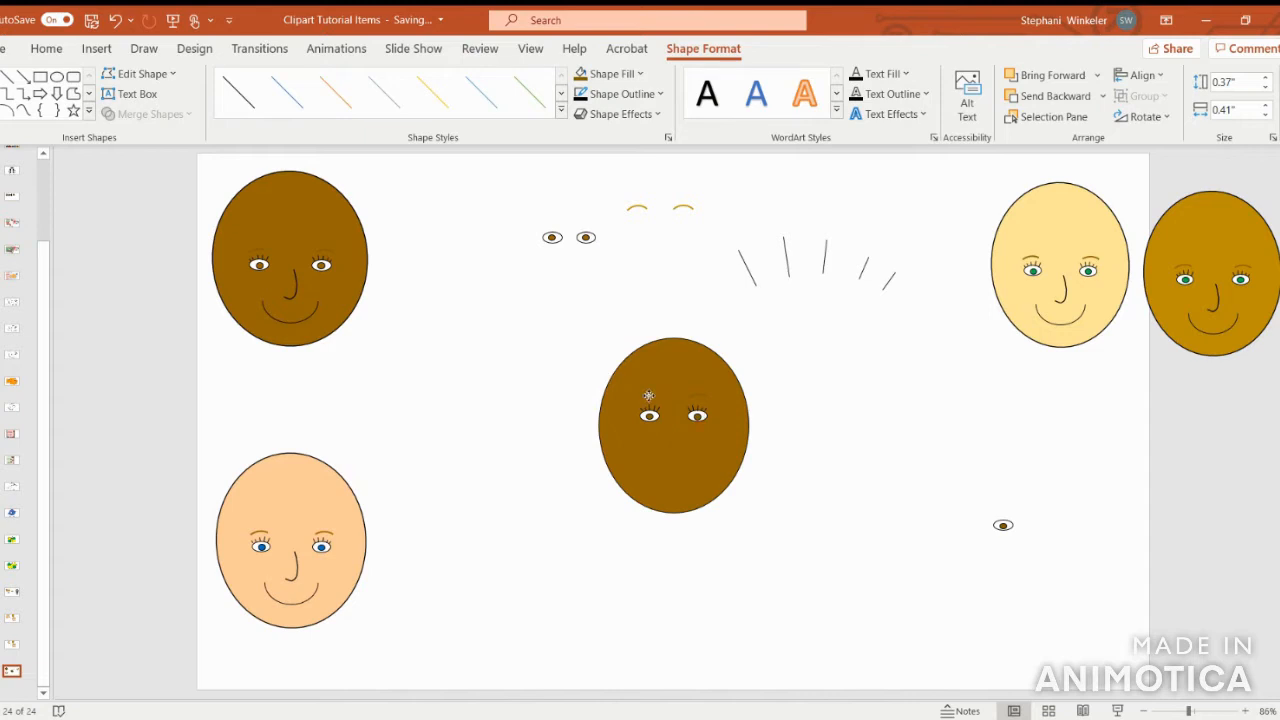
left_click_drag(648, 396, 648, 396)
- Group the eyebrows with the eyes and center the new group horizontally on the slide
left_click(649, 415, "shift")
left_click(697, 415, "shift")
left_click(1140, 97)
left_click(1145, 119)
left_click(1136, 76)
left_click(1143, 123)
left_click(884, 402)
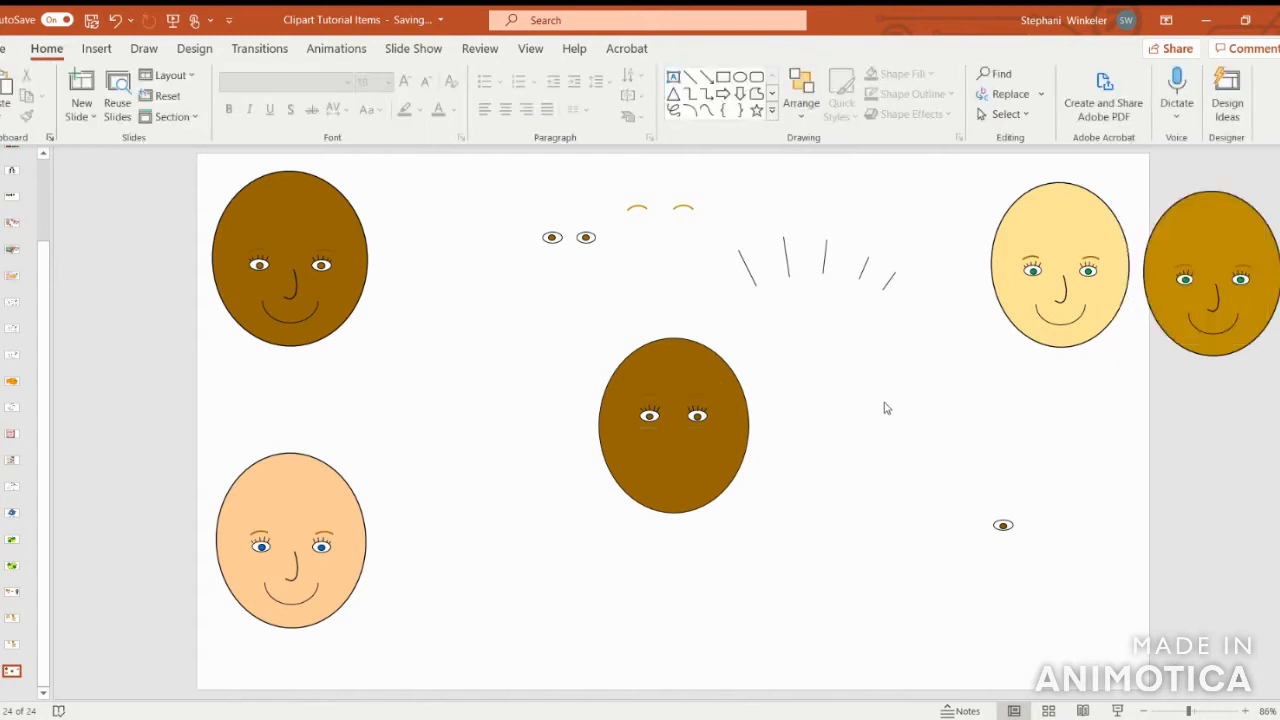
- Rotate the left and right eyebrows slightly within the group to refine their tilt above the eyes
left_click(710, 400)
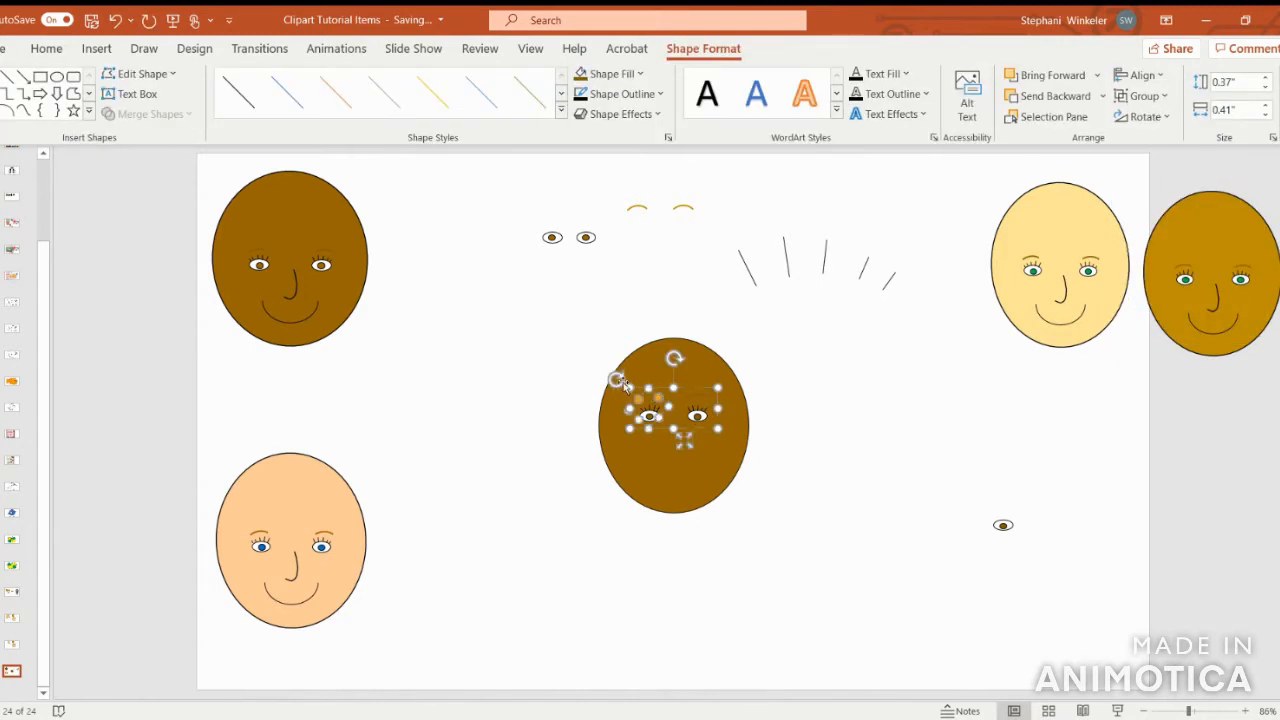
left_click(620, 373)
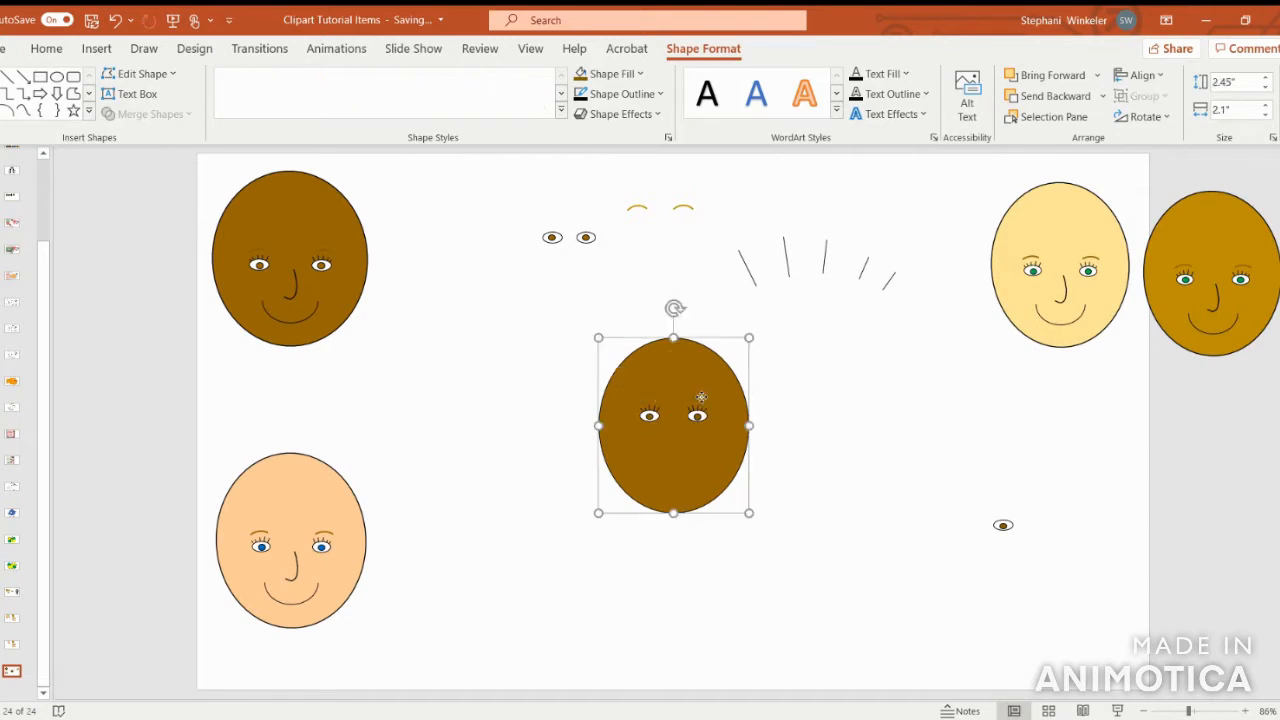
left_click(701, 396)
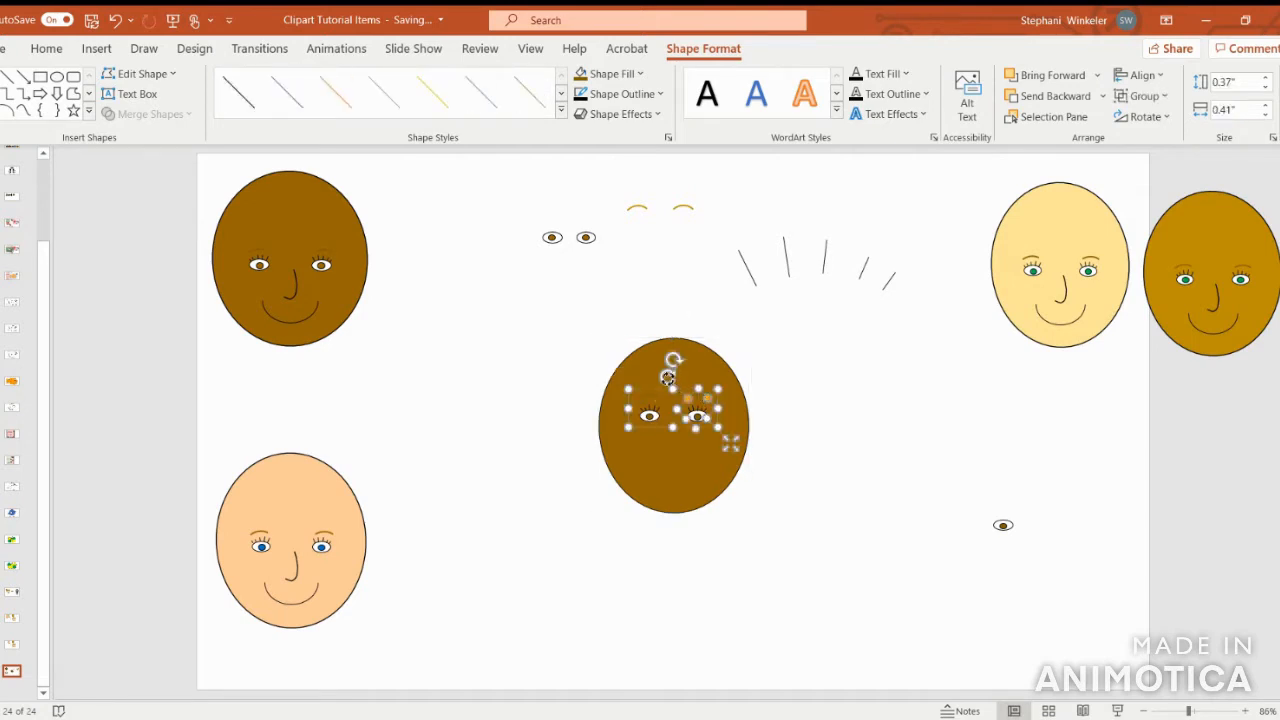
left_click(666, 376)
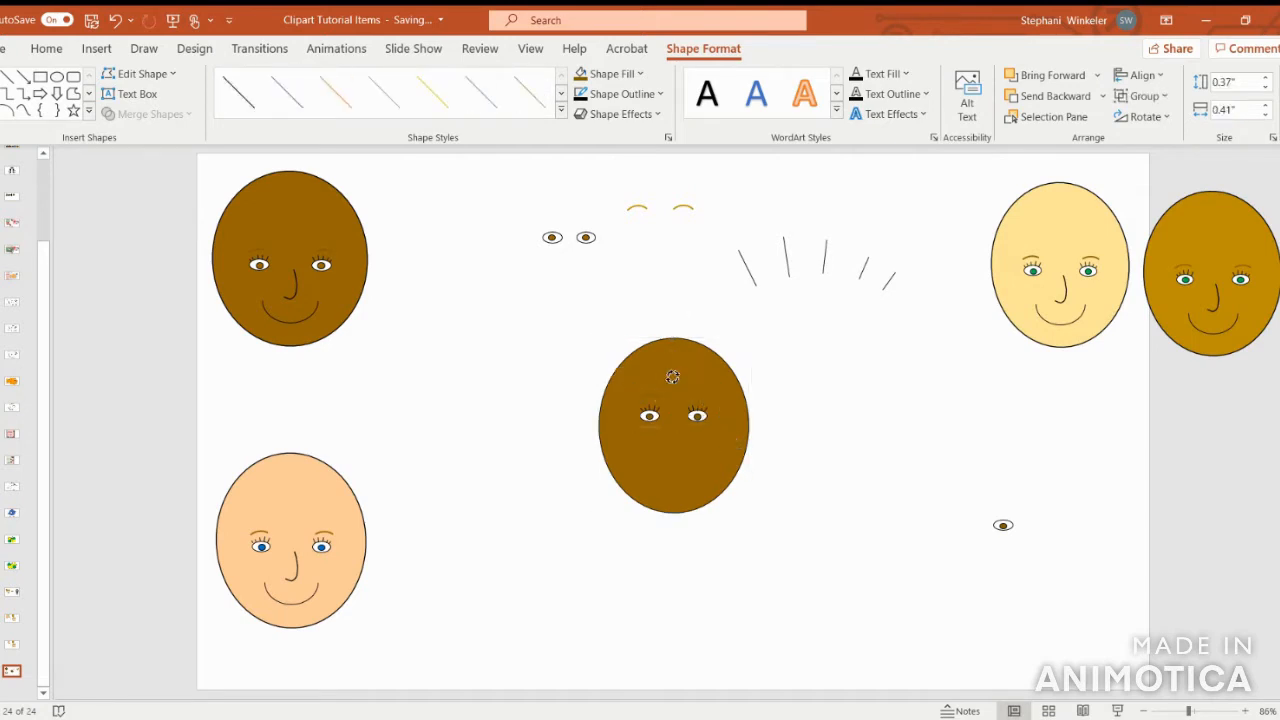
left_click(826, 420)
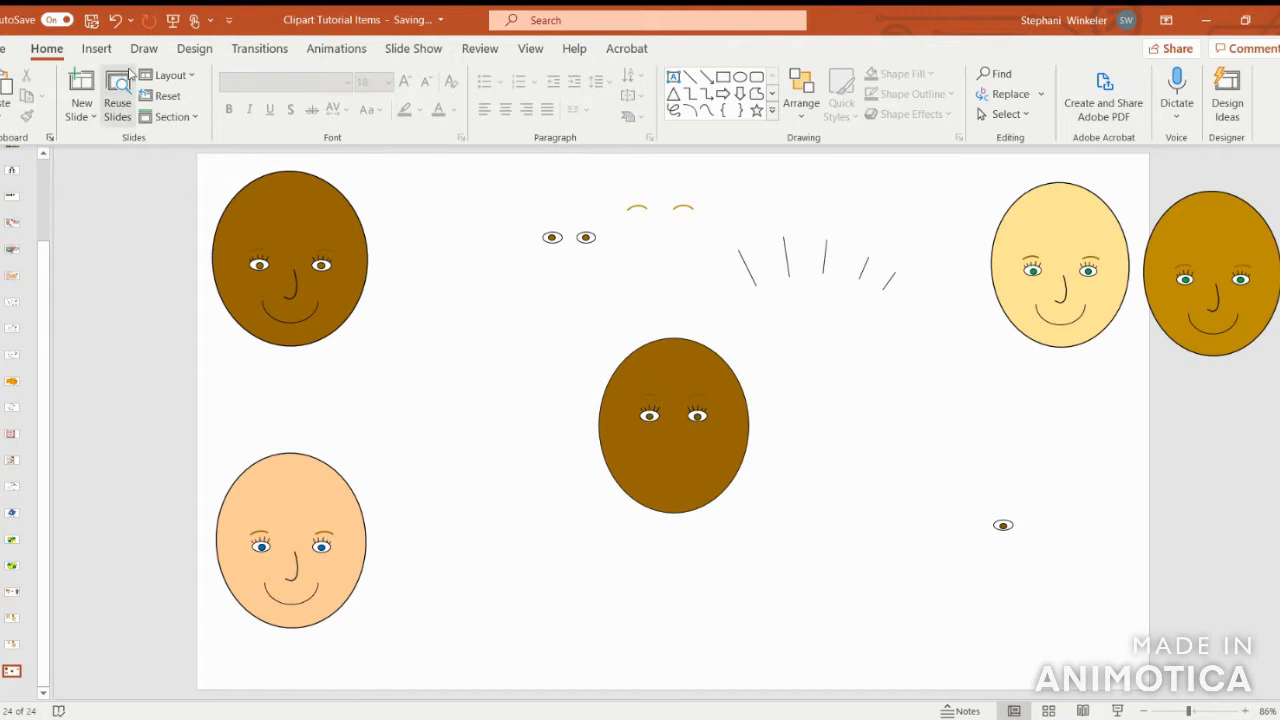
- Draw a hook-shaped nose with the Curve shape beside the center head, about 0.28" high and 0.13" wide
left_click(96, 48)
left_click(289, 112)
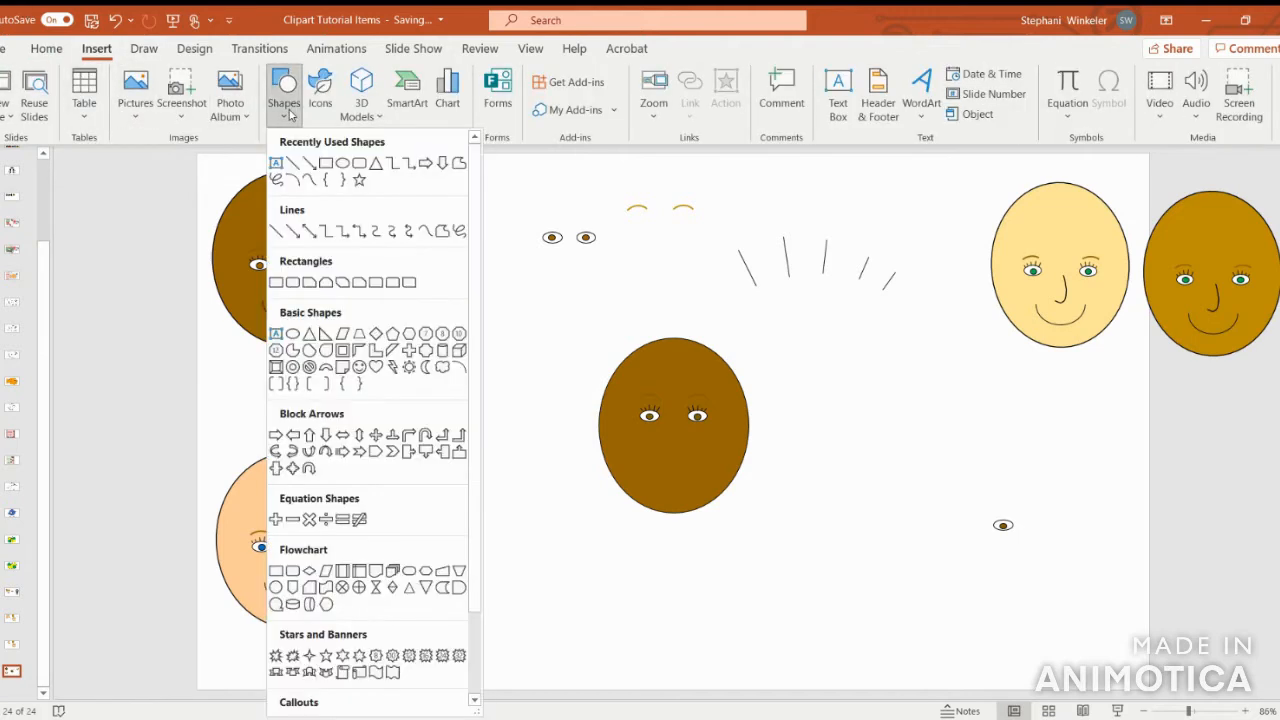
left_click(308, 182)
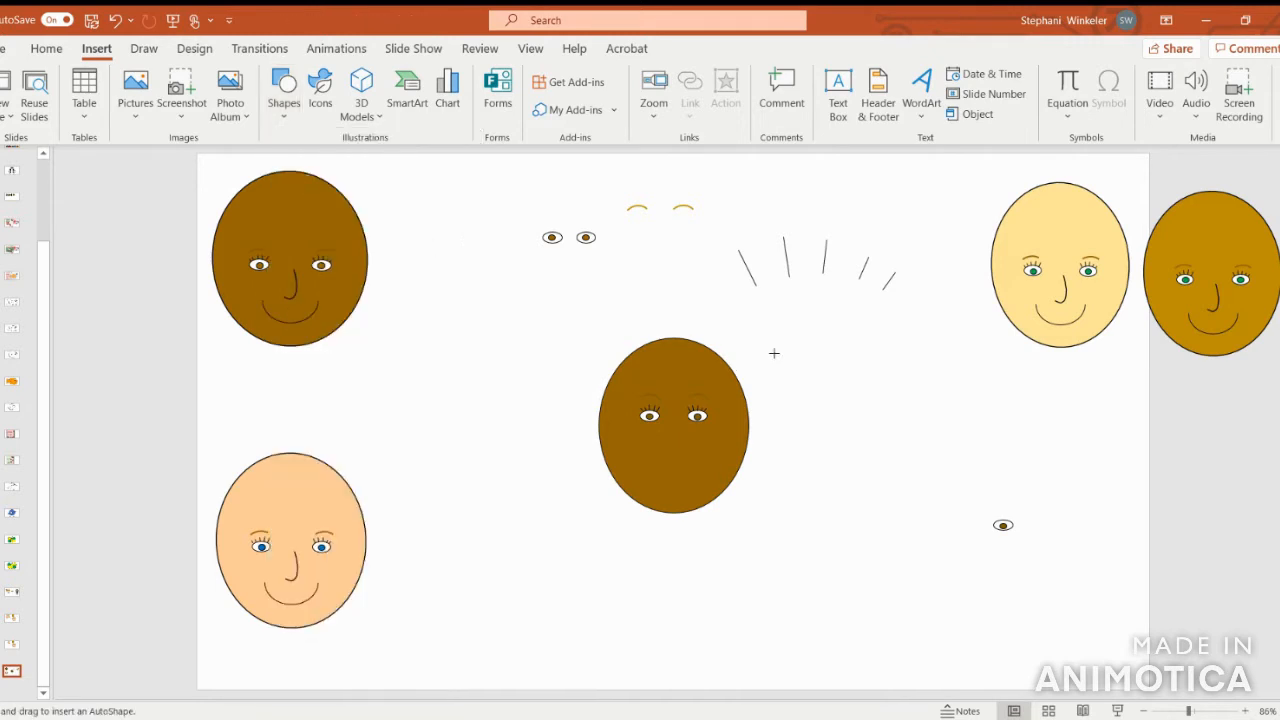
left_click(830, 369)
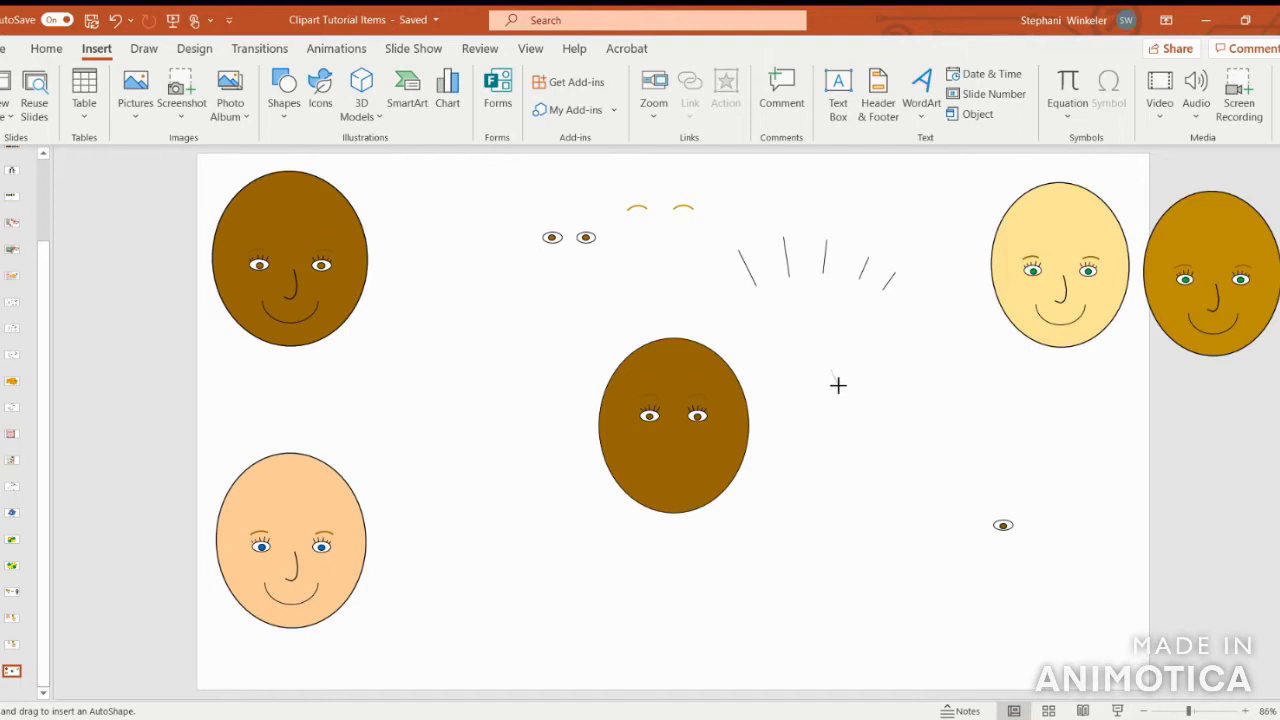
left_click(839, 388)
double_click(829, 387)
left_click(937, 400)
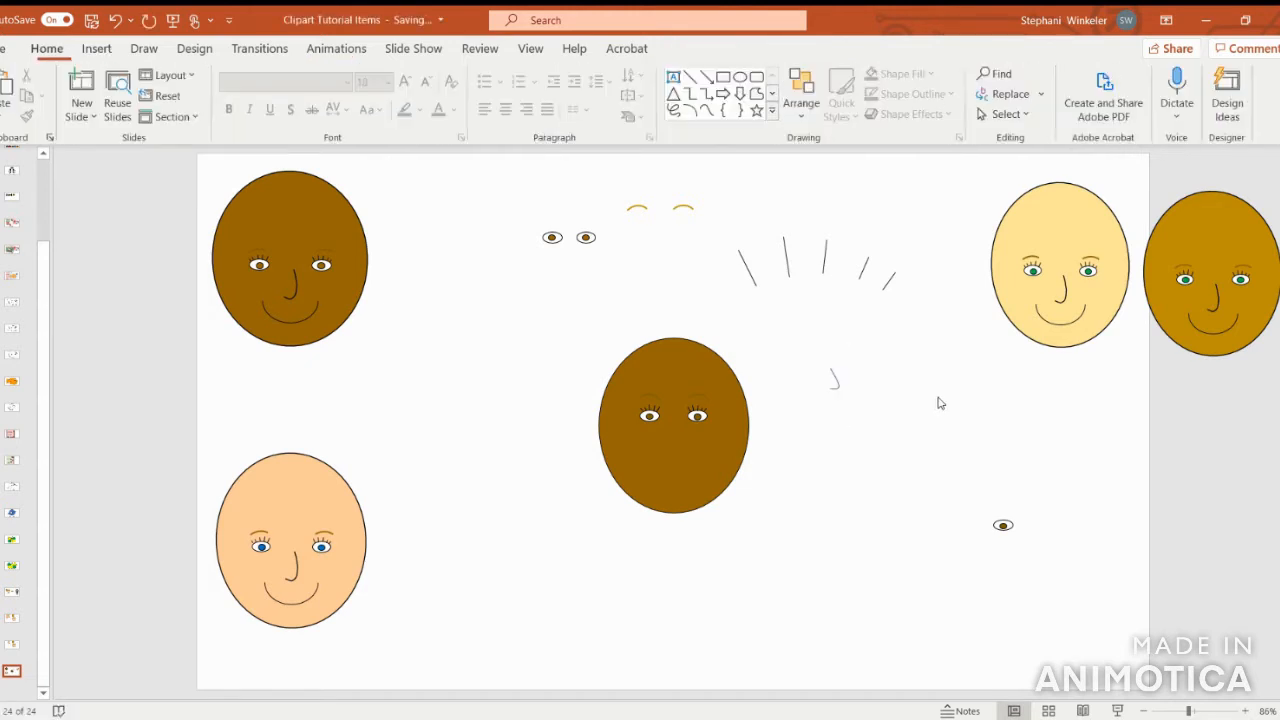
- Set the outline weight of the curved nose to 1½ pt
left_click(833, 377)
left_click(610, 95)
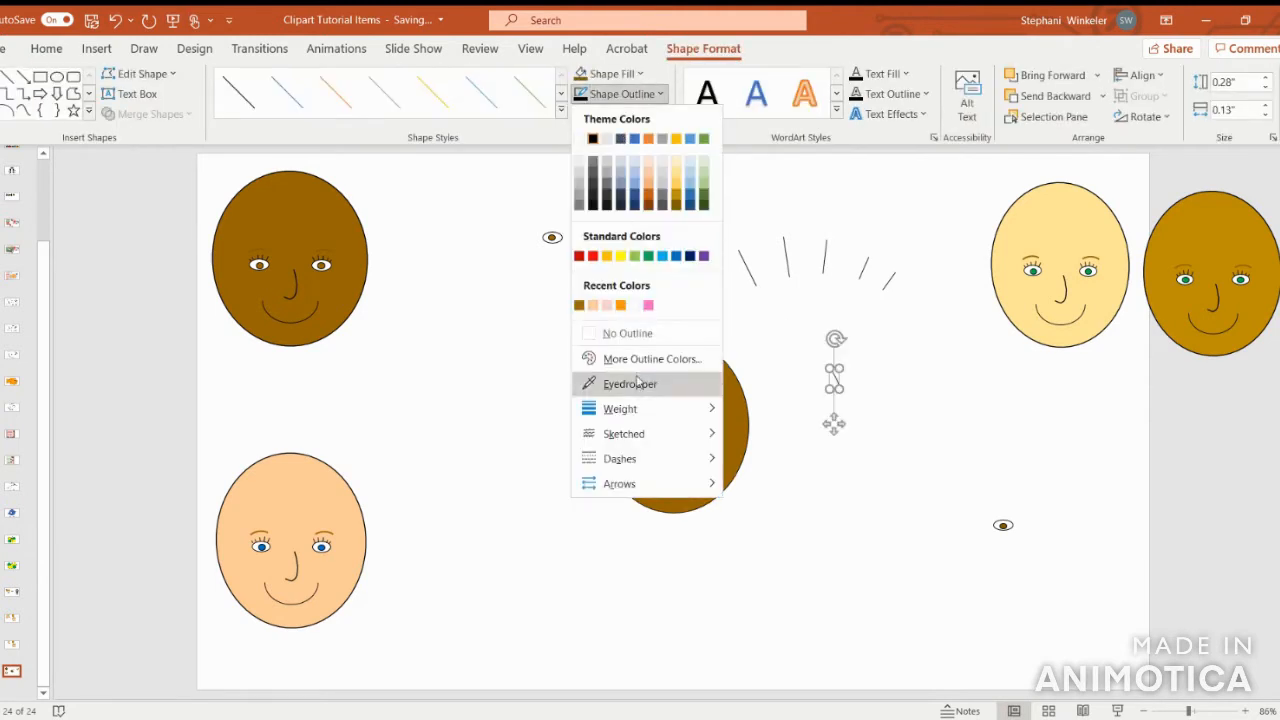
mouse_move(633, 410)
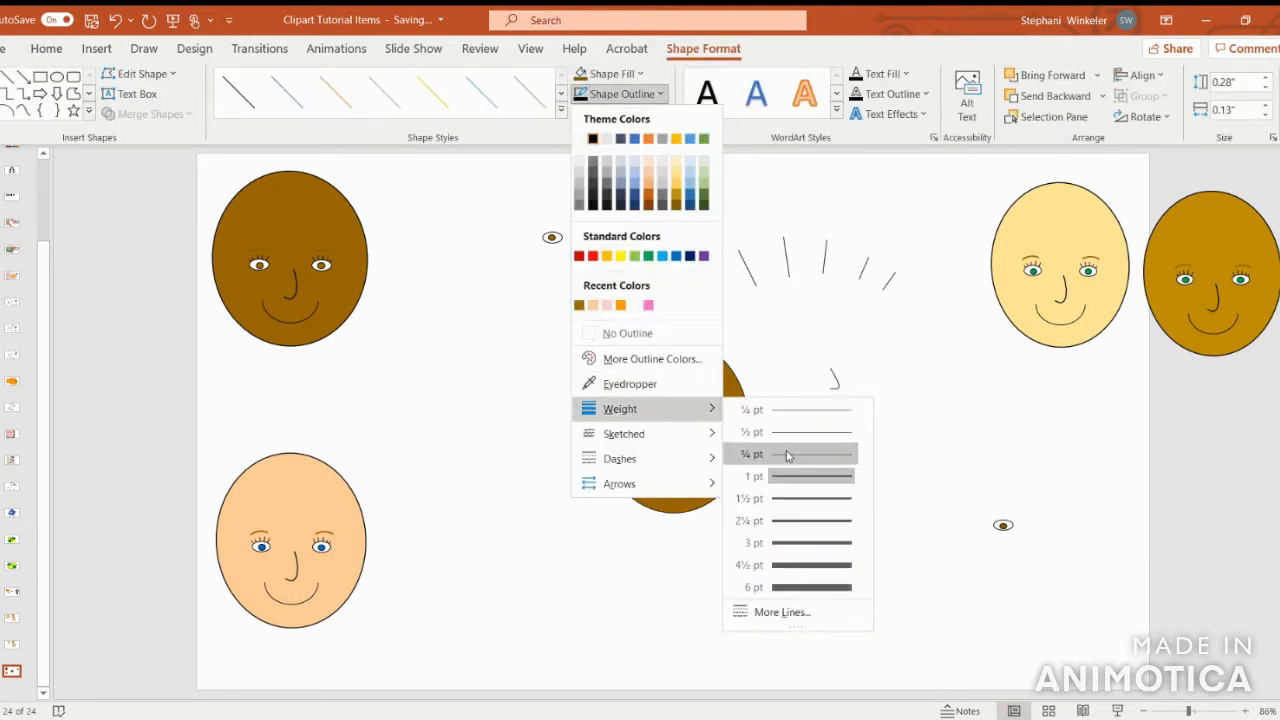
left_click(808, 497)
- Place the nose just below and between the eyes, center it horizontally on the slide, and shift it slightly
left_click_drag(835, 377, 677, 436)
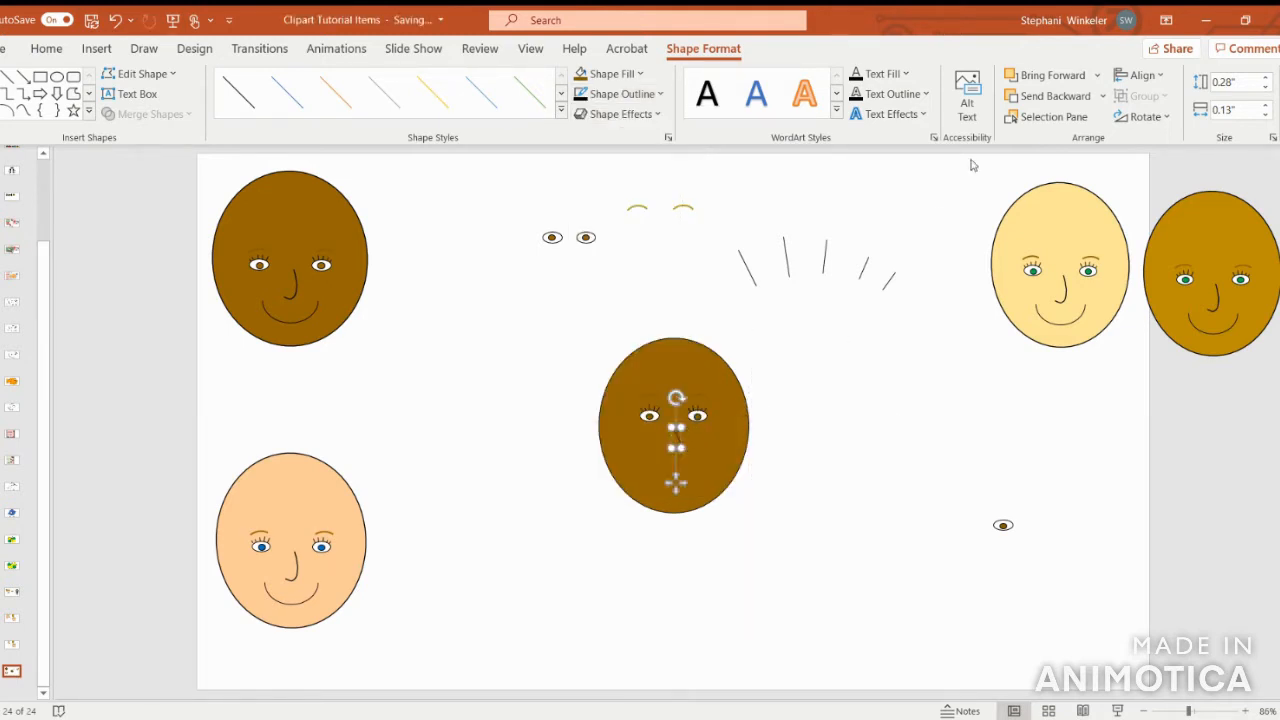
left_click(1138, 77)
left_click(1141, 121)
left_click(944, 468)
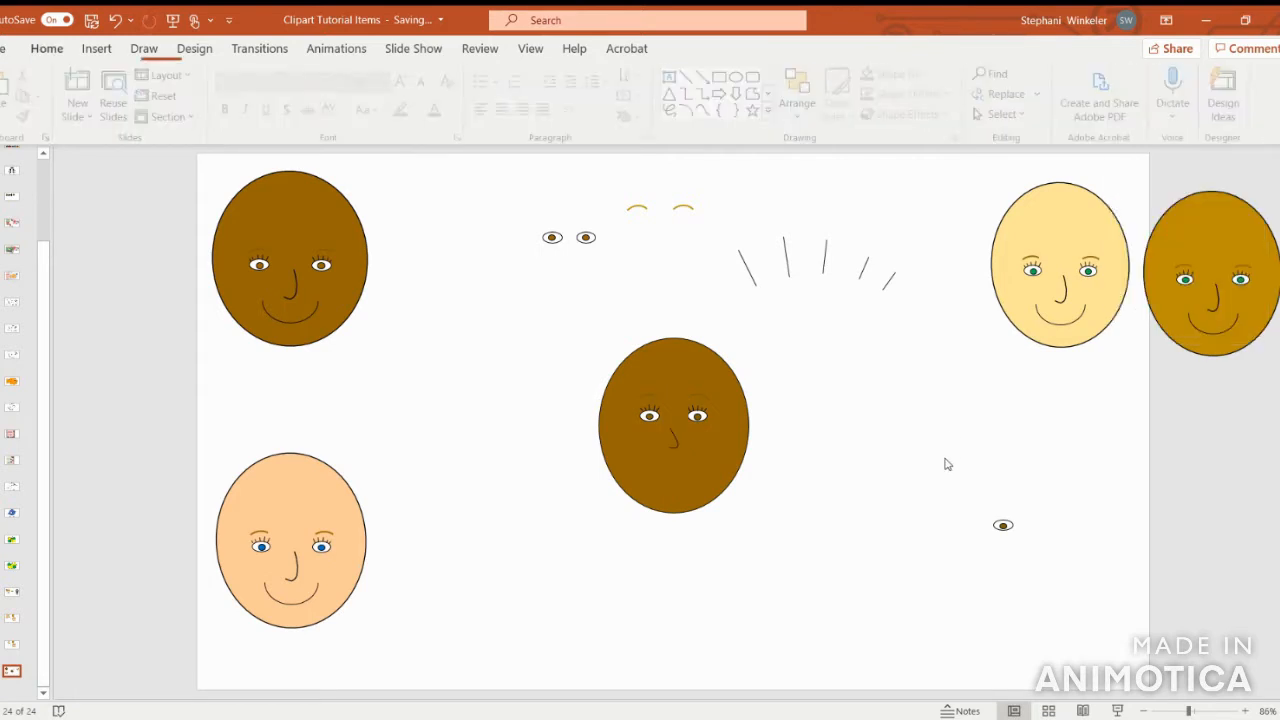
left_click(676, 444)
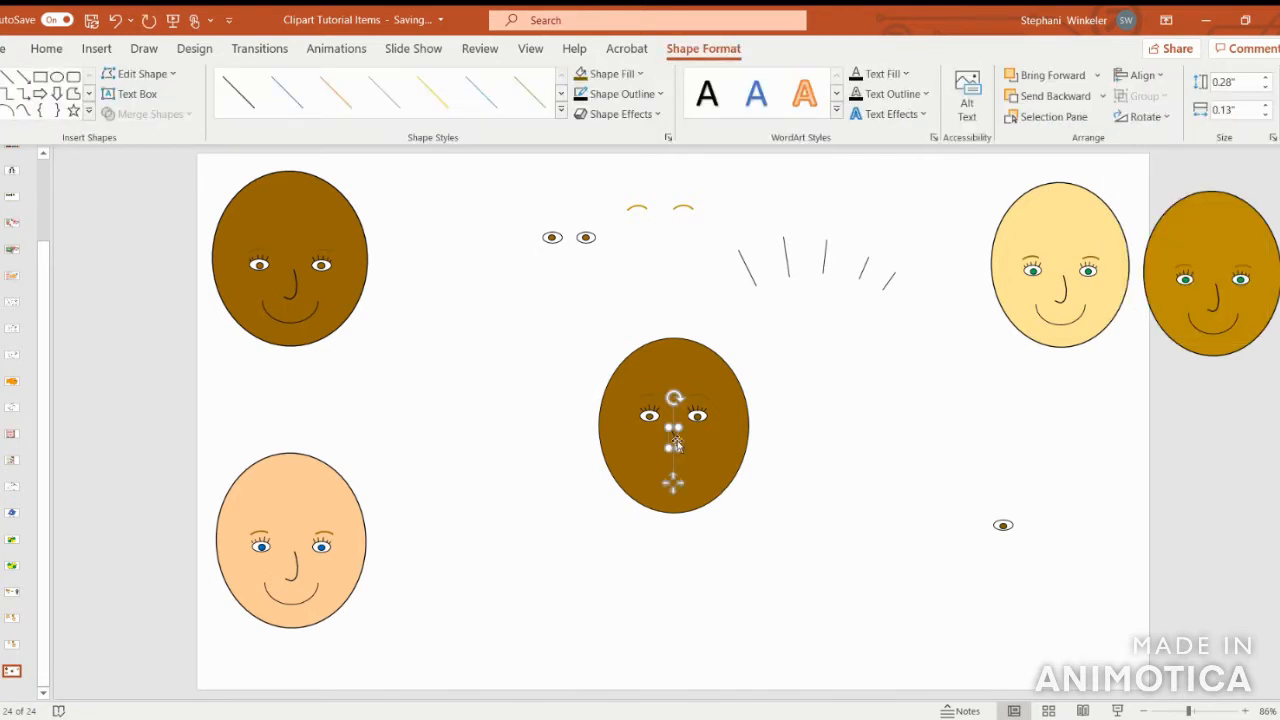
left_click_drag(674, 438, 677, 440)
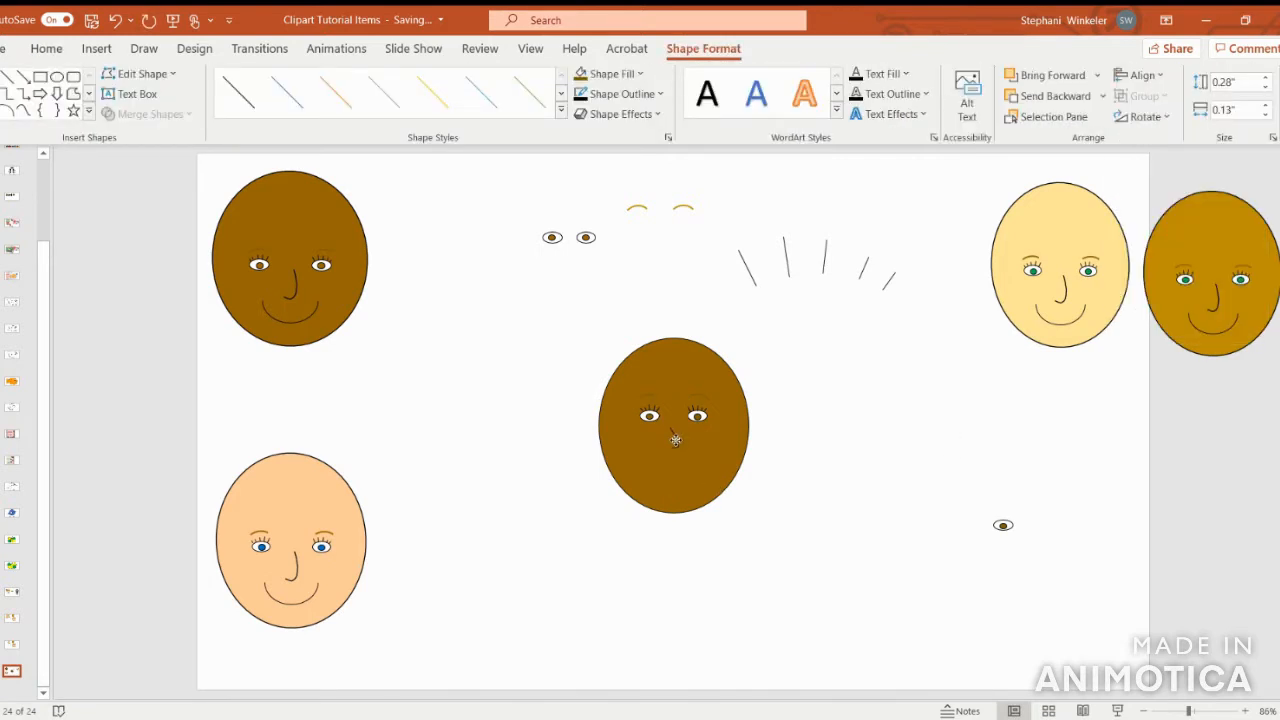
- Nudge the curved nose slightly sideways between the eyes
left_click_drag(676, 440, 678, 440)
left_click(908, 451)
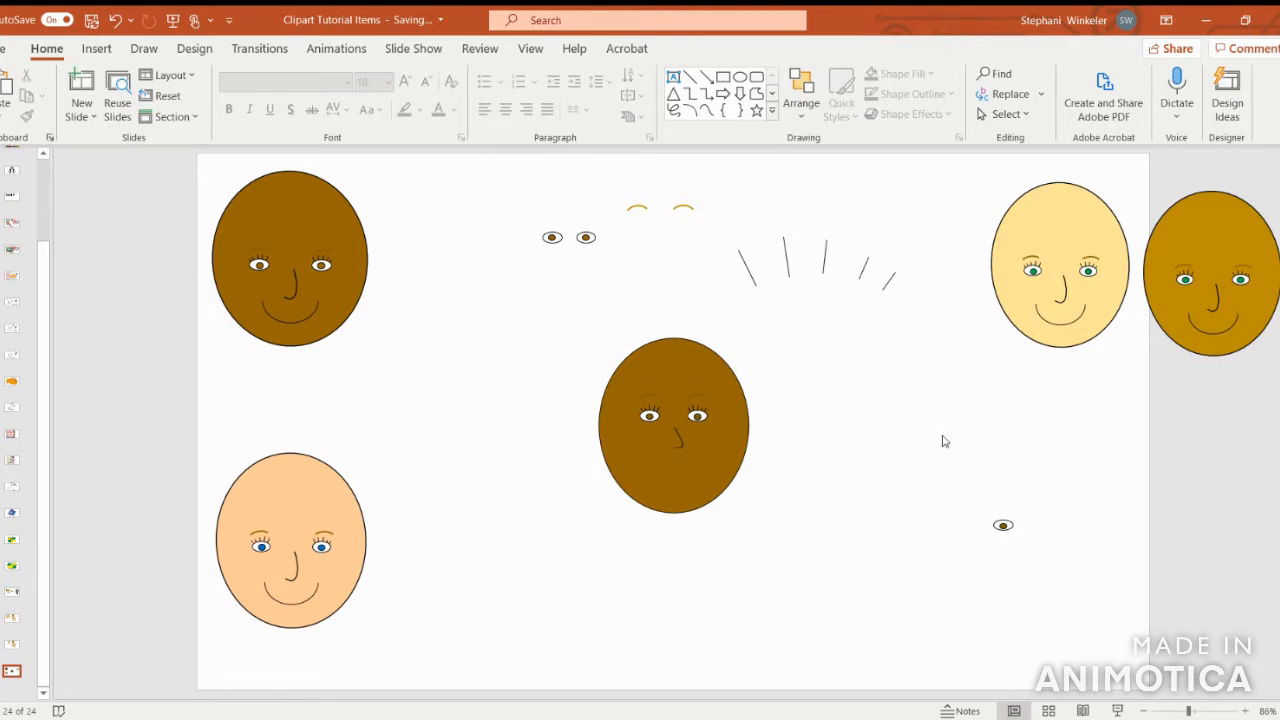
left_click(96, 48)
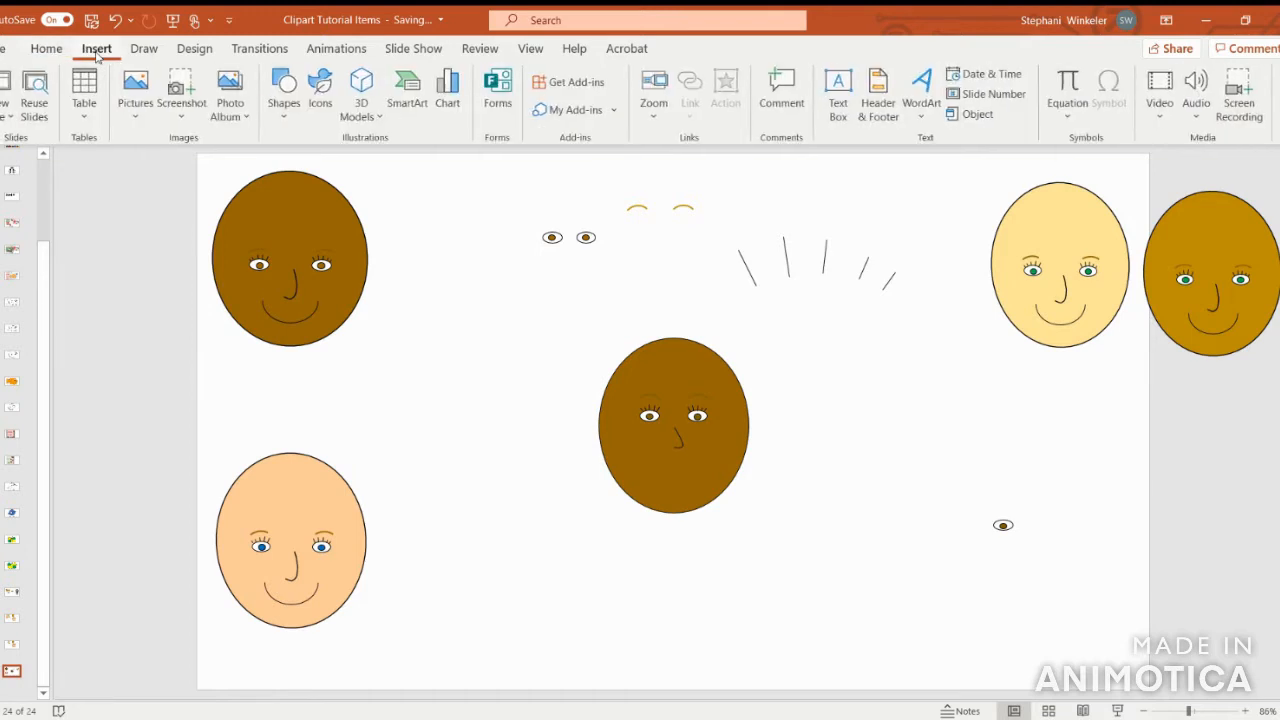
left_click(288, 100)
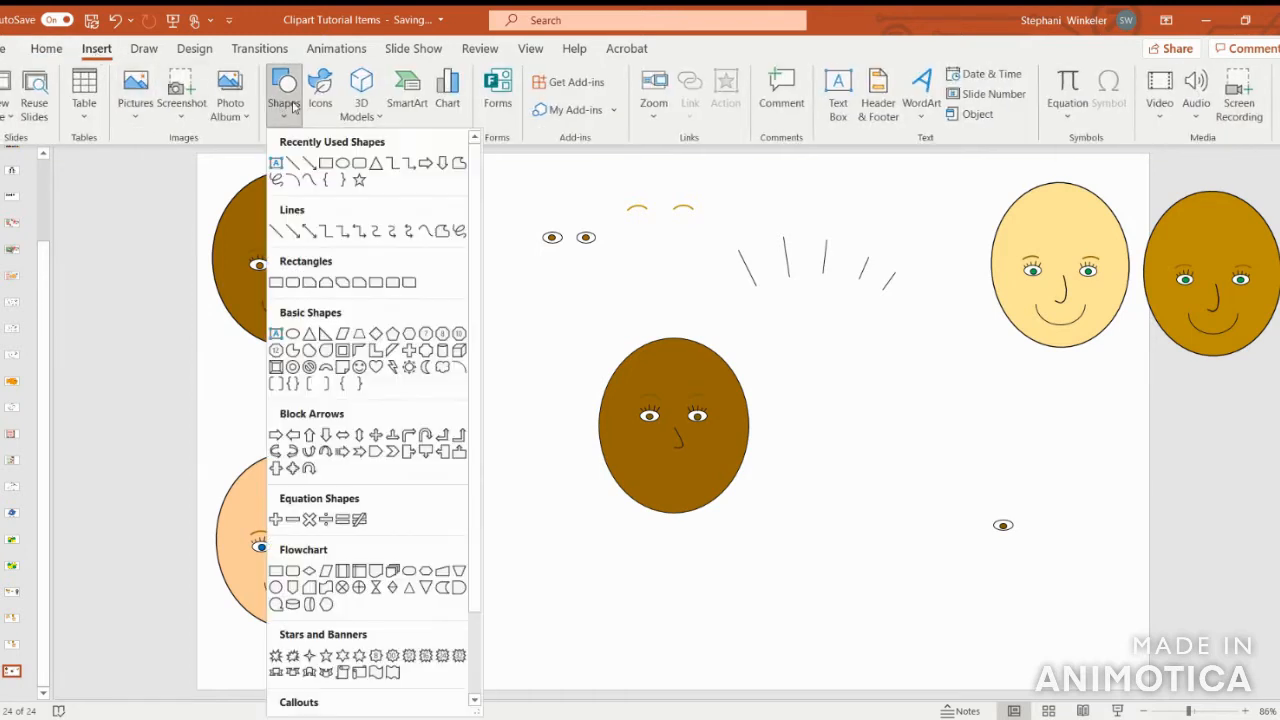
left_click(277, 181)
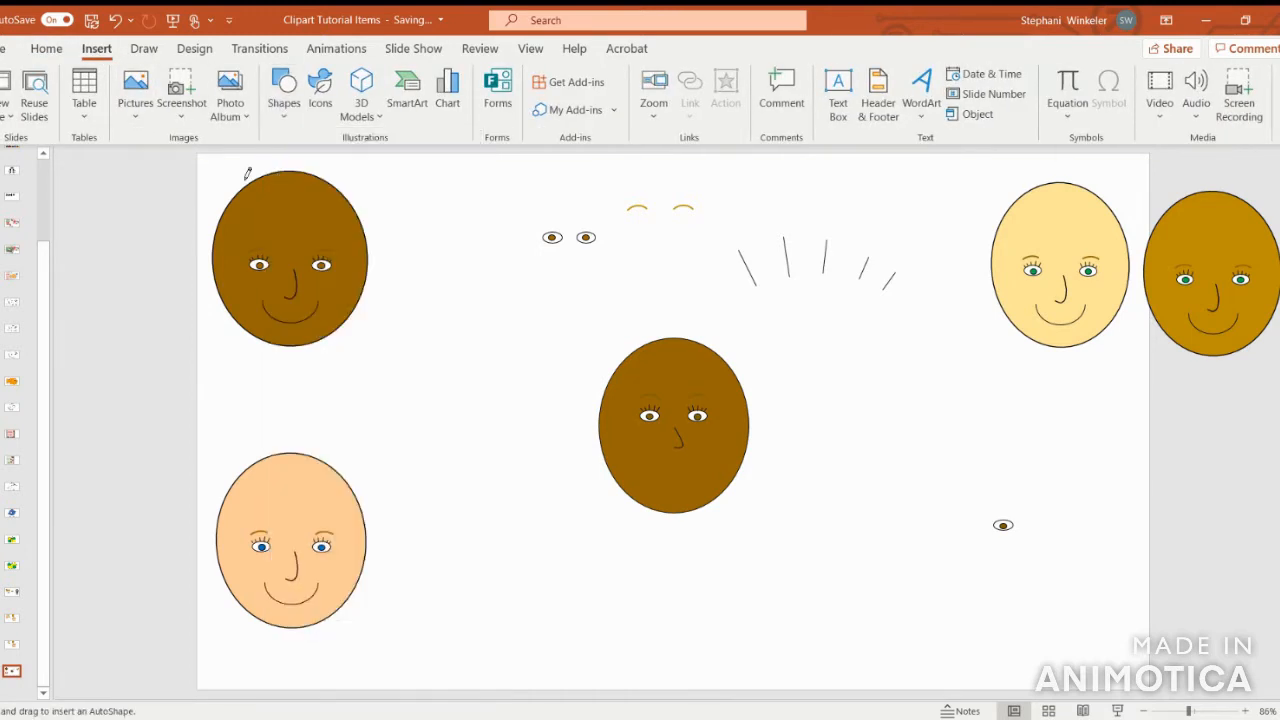
mouse_move(831, 381)
left_mouse_down()
mouse_move(846, 406)
mouse_move(826, 428)
left_mouse_up()
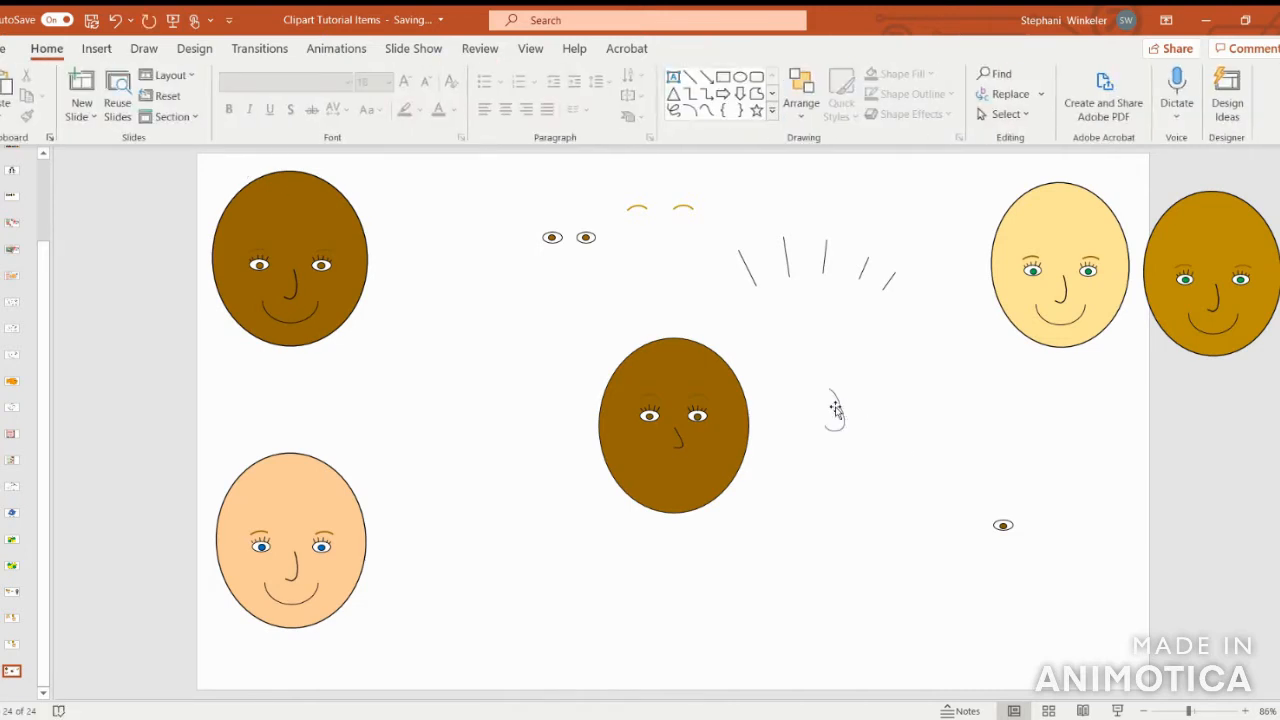
left_click(834, 408)
key("Delete")
- Draw another hook-shaped nose with the Scribble shape beside the center head, about 0.38" high and 0.15" wide
left_click(95, 48)
left_click(283, 103)
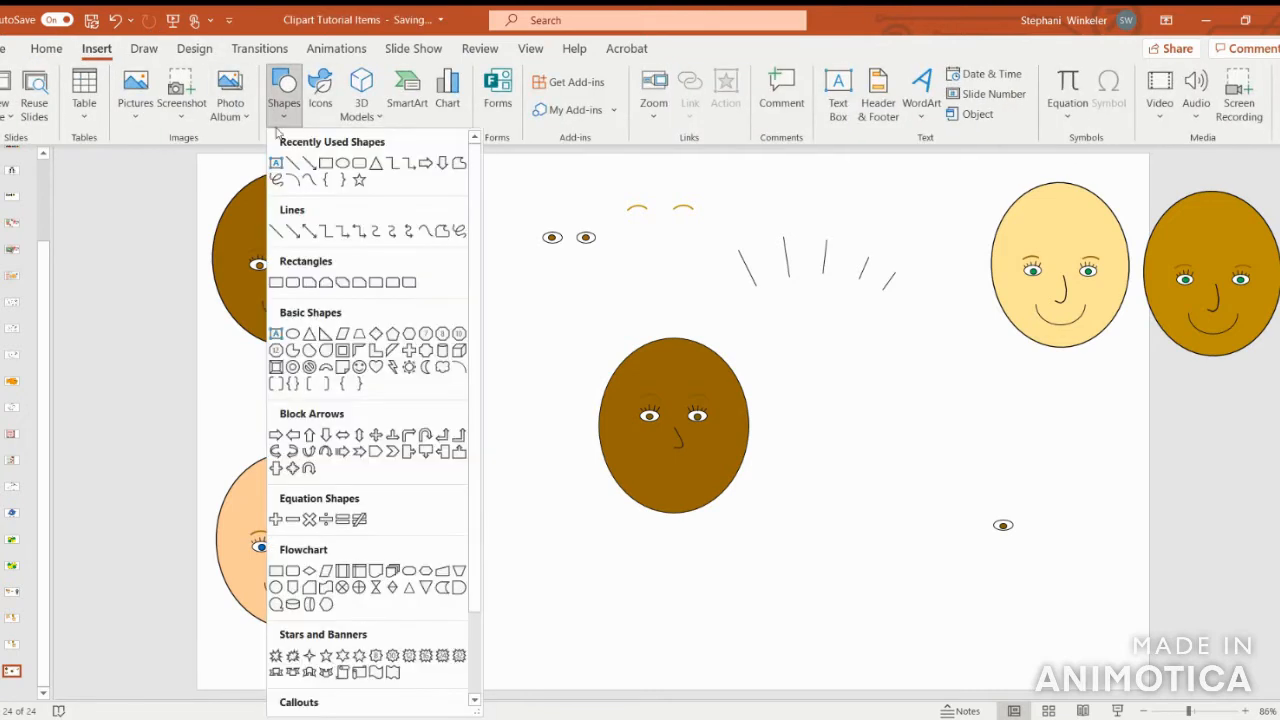
left_click(276, 170)
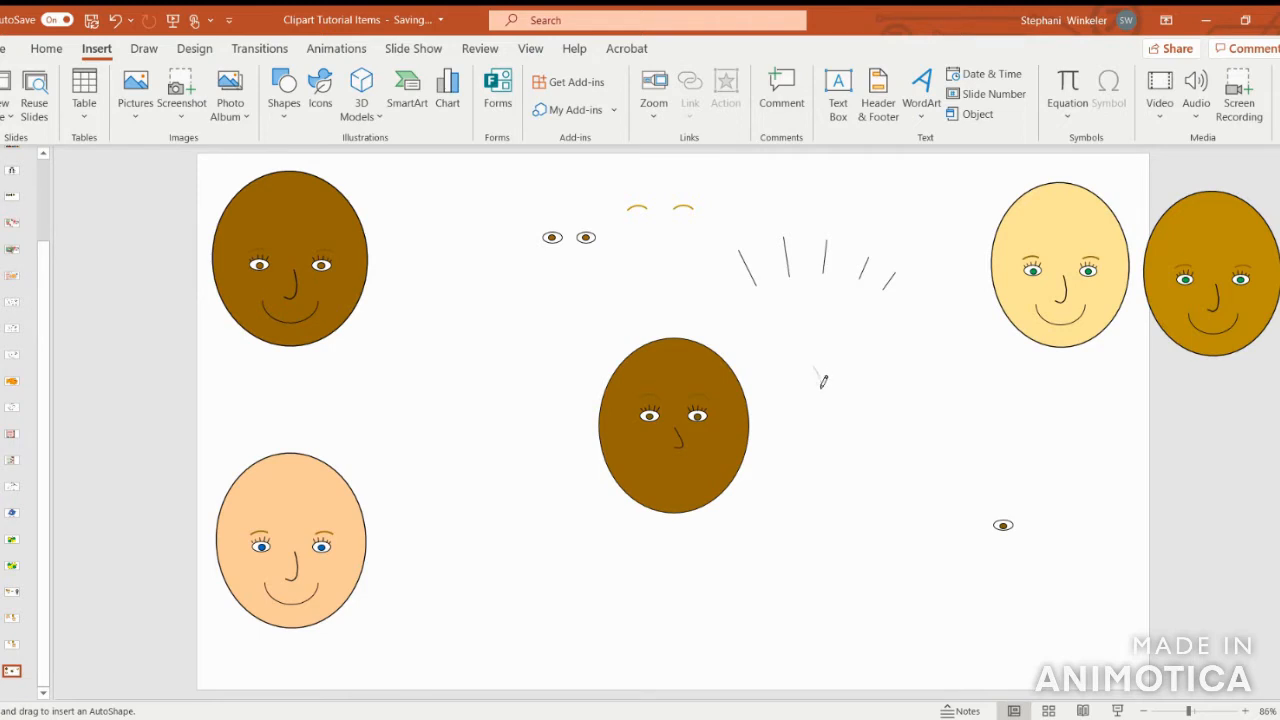
left_click_drag(815, 383, 818, 390)
left_click(908, 394)
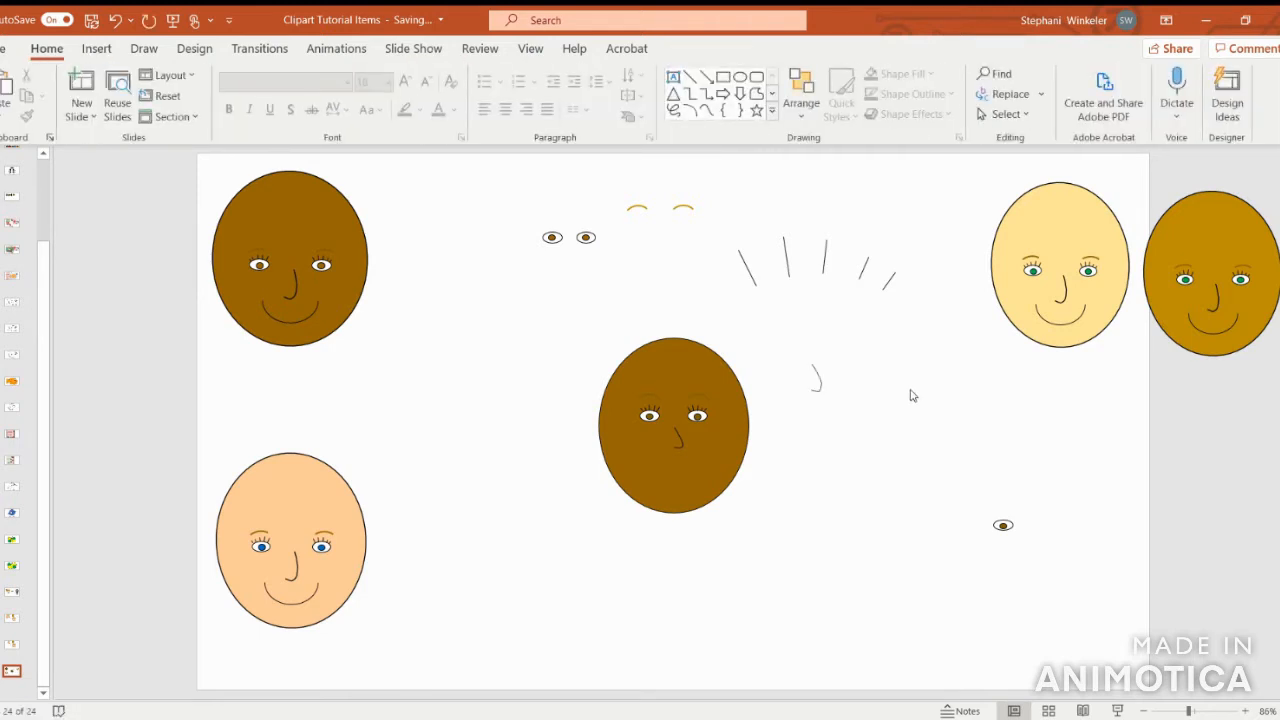
left_click(818, 377)
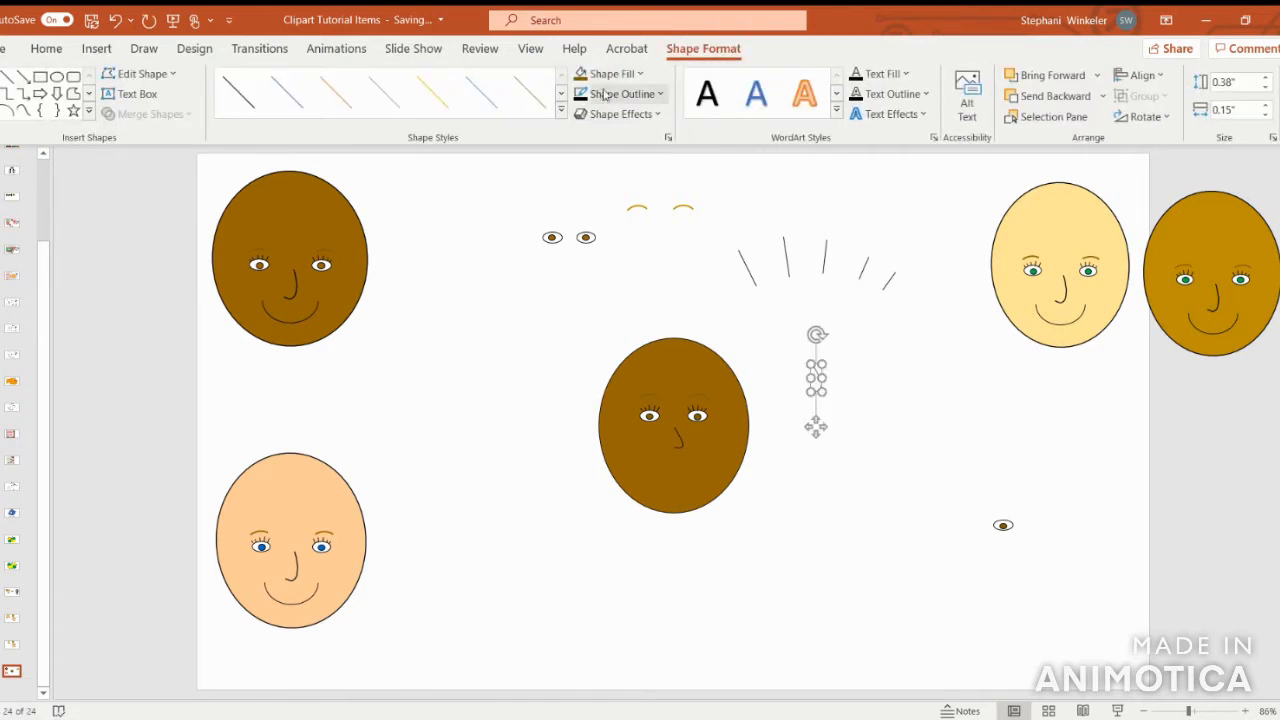
left_click(948, 374)
left_click(814, 377)
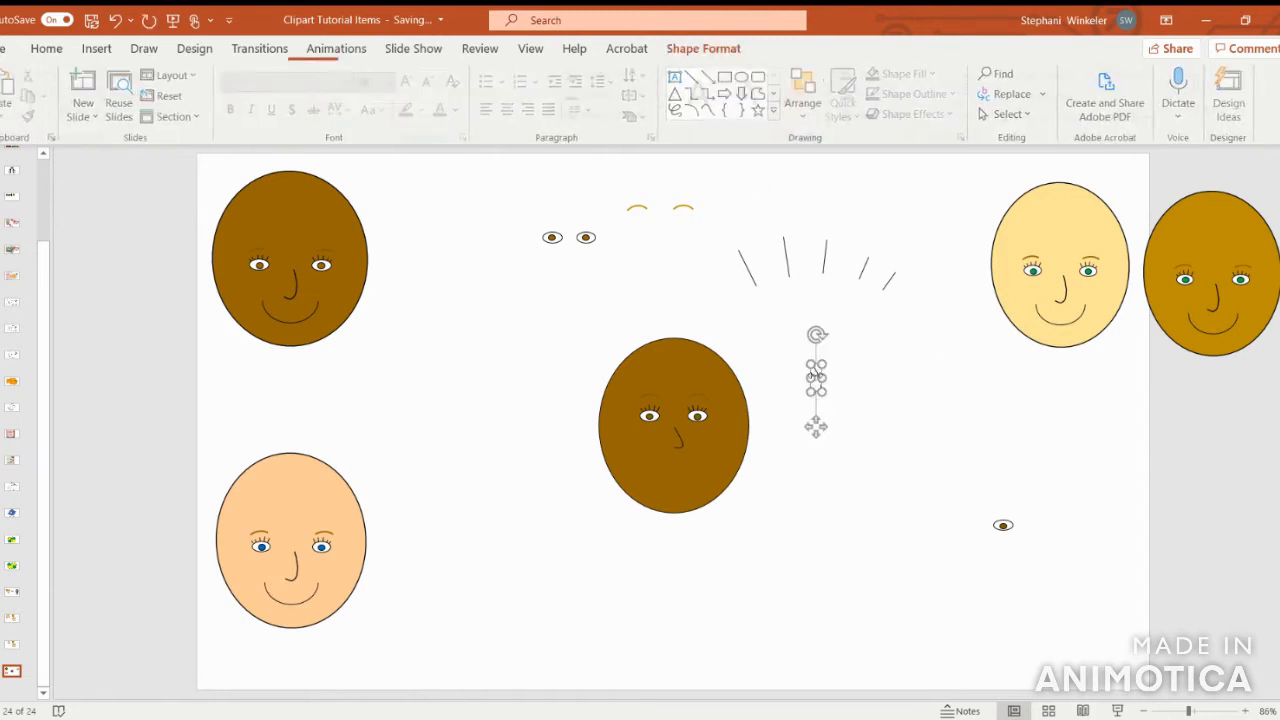
- Try the larger nose on the center face by moving the smaller one off and placing the larger one between the eyes
mouse_move(814, 377)
left_mouse_down()
mouse_move(676, 447)
mouse_move(812, 442)
left_mouse_up()
left_click(680, 442)
mouse_move(678, 440)
left_mouse_down()
mouse_move(846, 431)
mouse_move(858, 450)
left_mouse_up()
left_click(872, 450)
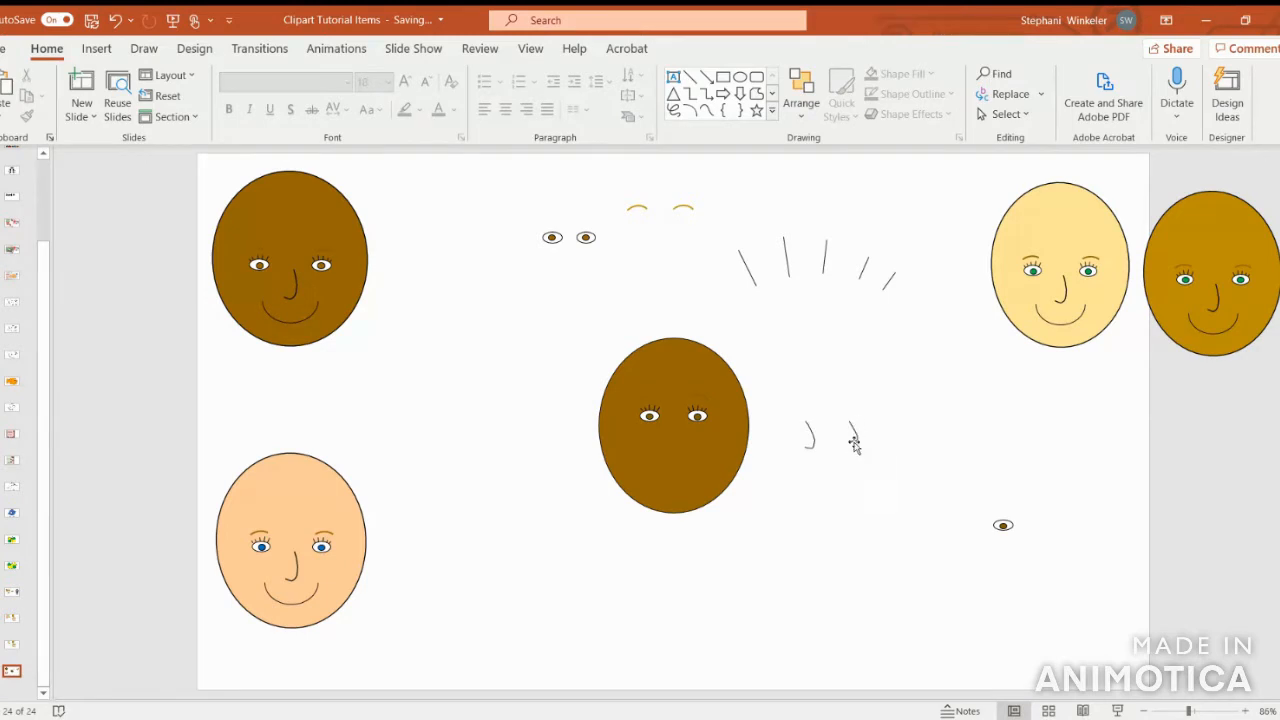
left_click_drag(812, 435, 681, 446)
left_click(800, 465)
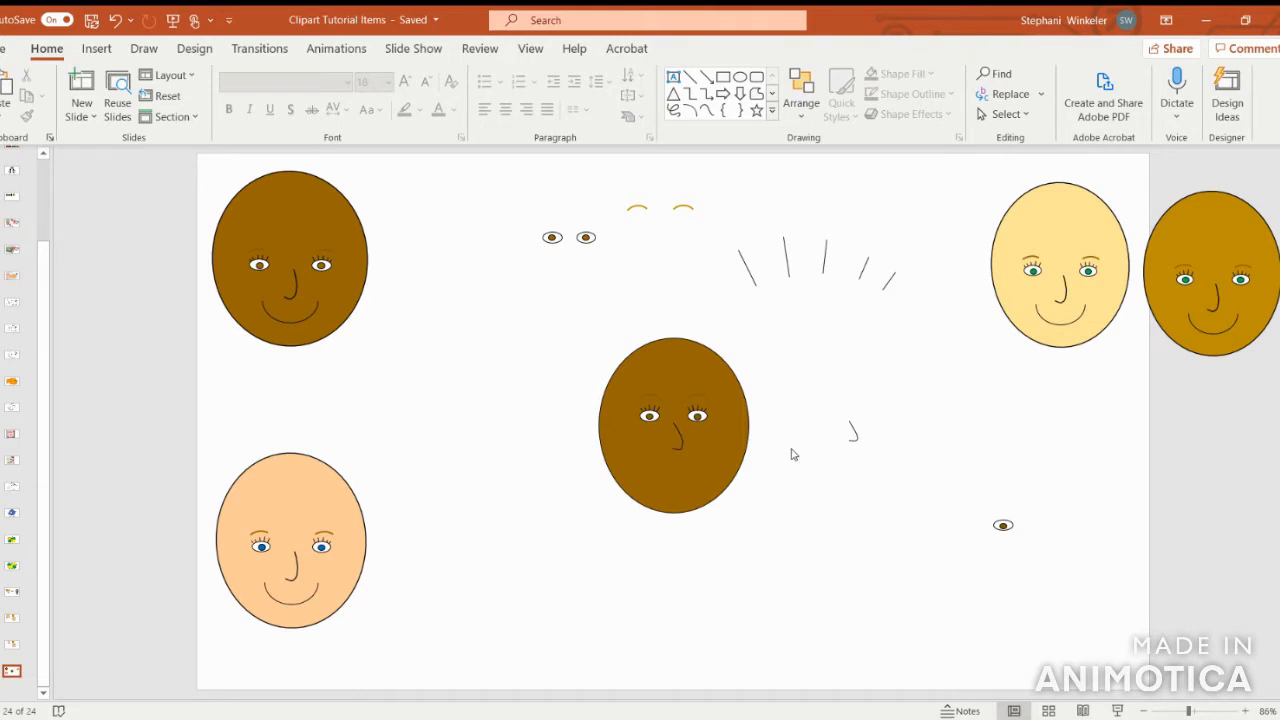
- Return the smaller nose to the center face and set the larger one aside on the blank slide area
left_click(679, 447)
mouse_move(681, 447)
left_mouse_down()
mouse_move(891, 400)
mouse_move(904, 425)
mouse_move(677, 438)
left_mouse_up()
left_click(852, 432)
left_click(1116, 400)
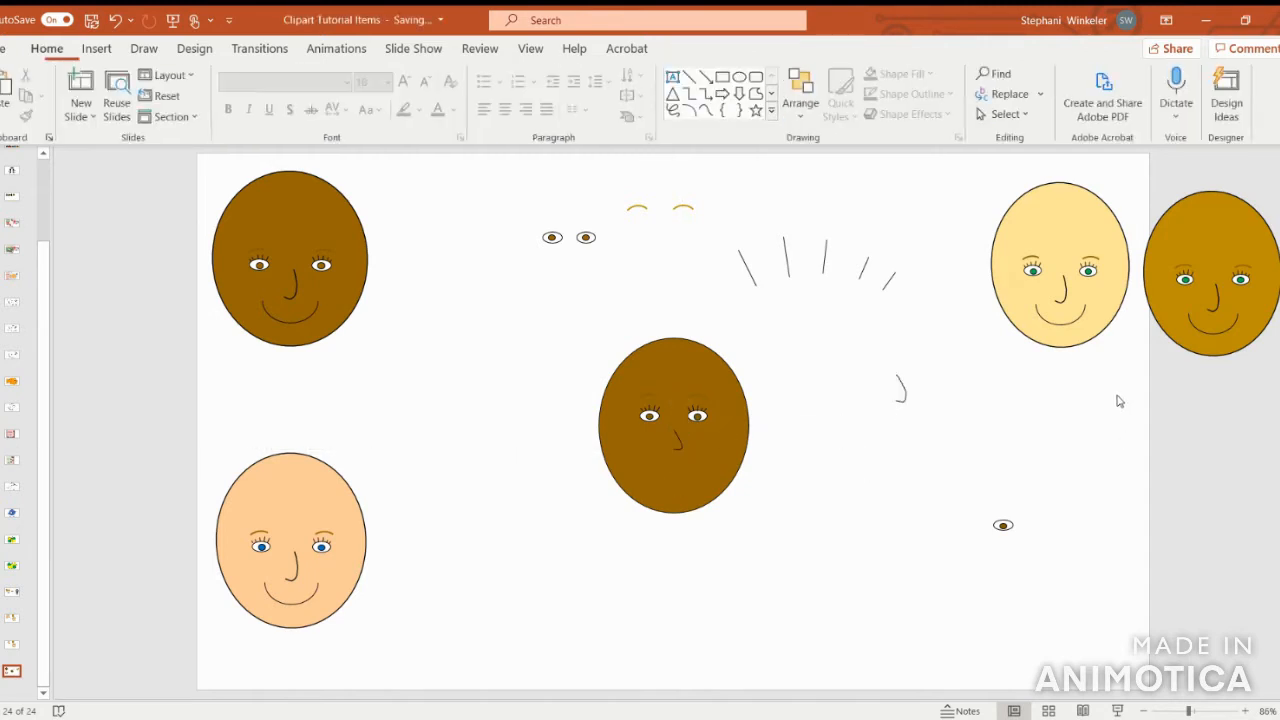
- Draw an arc below and beside the center head, about 1.47" high and 1.68" wide
left_click(96, 48)
left_click(283, 92)
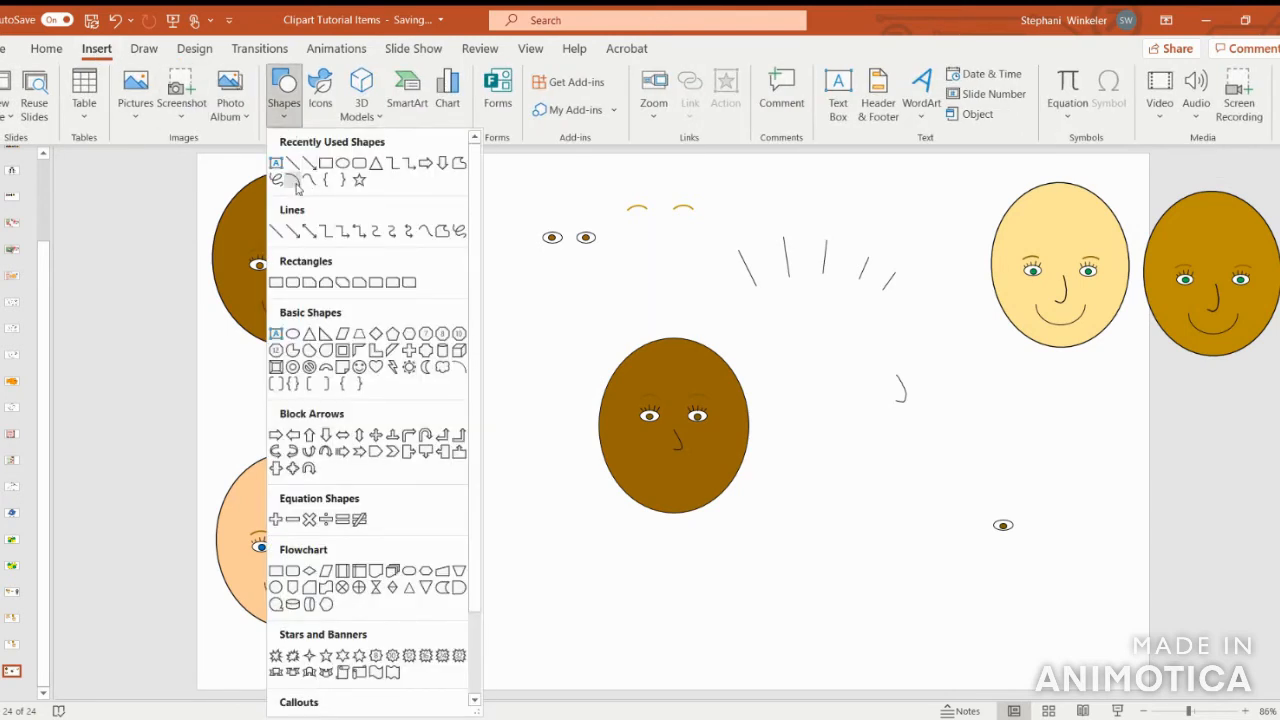
left_click(295, 183)
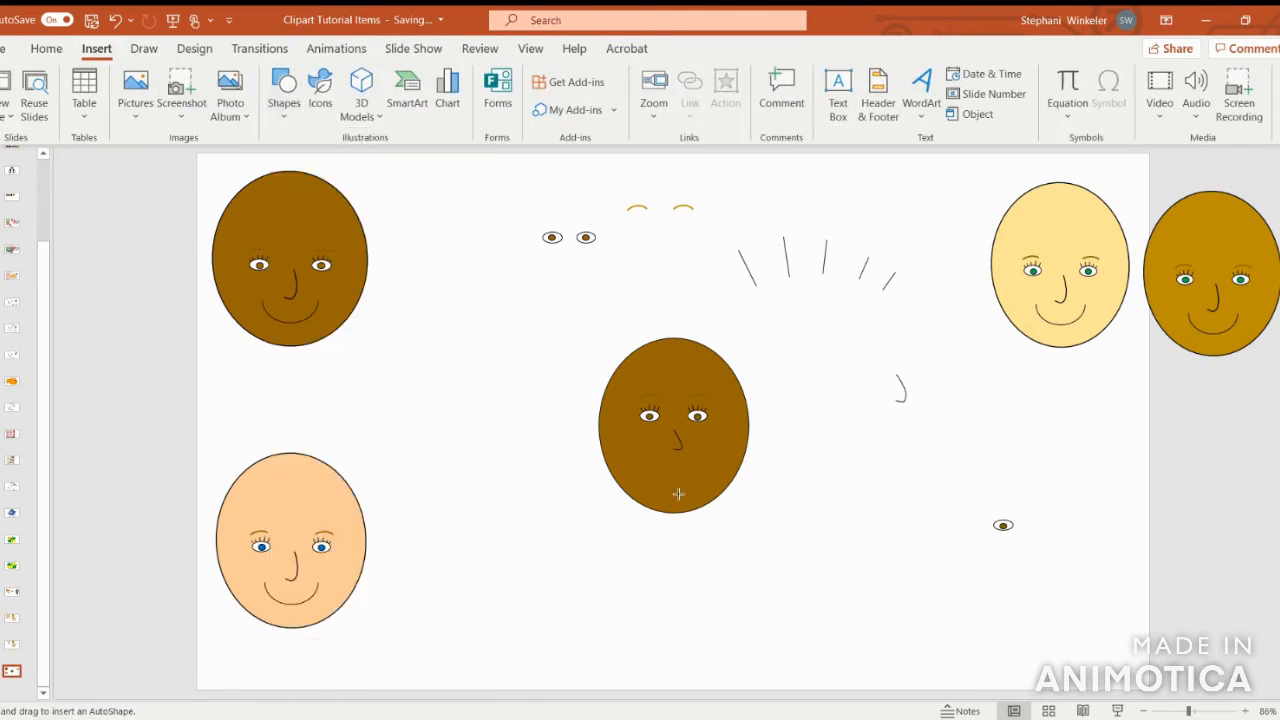
left_click_drag(831, 477, 944, 588)
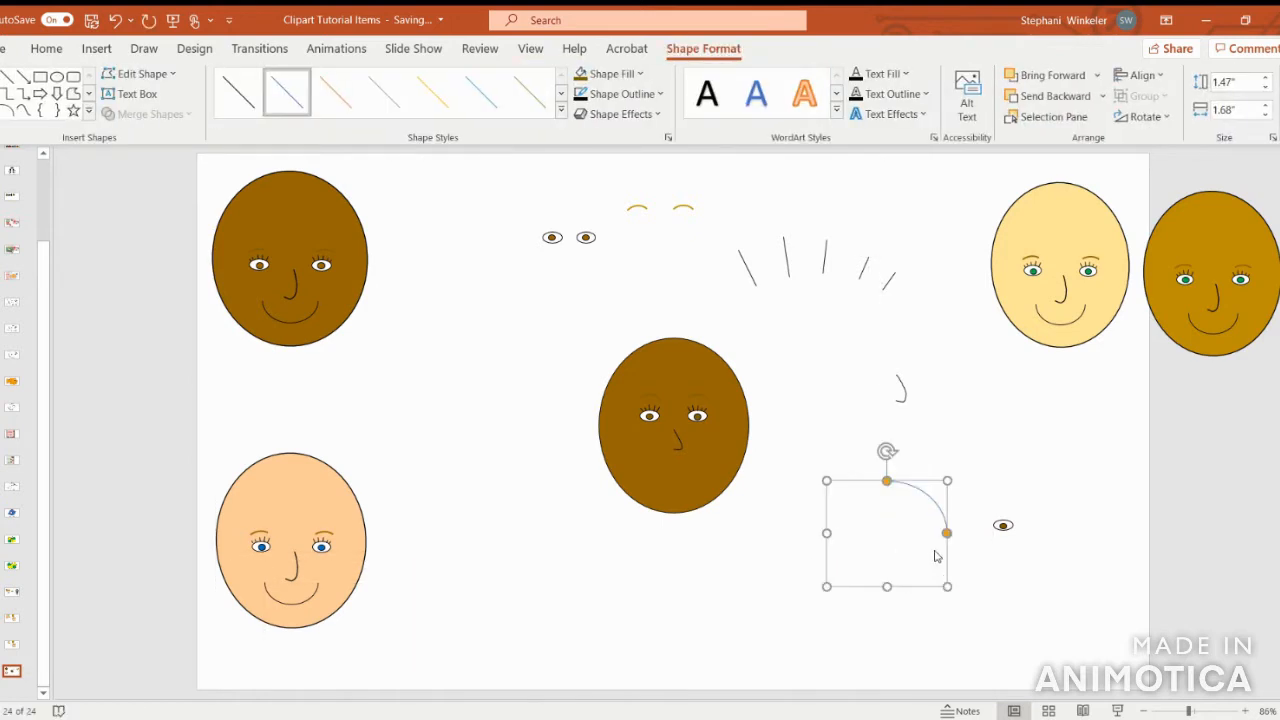
- Rotate the arc and adjust its end to form an upward-opening smile with a black outline
left_click(885, 483)
left_click_drag(887, 451, 923, 575)
left_click_drag(835, 563, 838, 571)
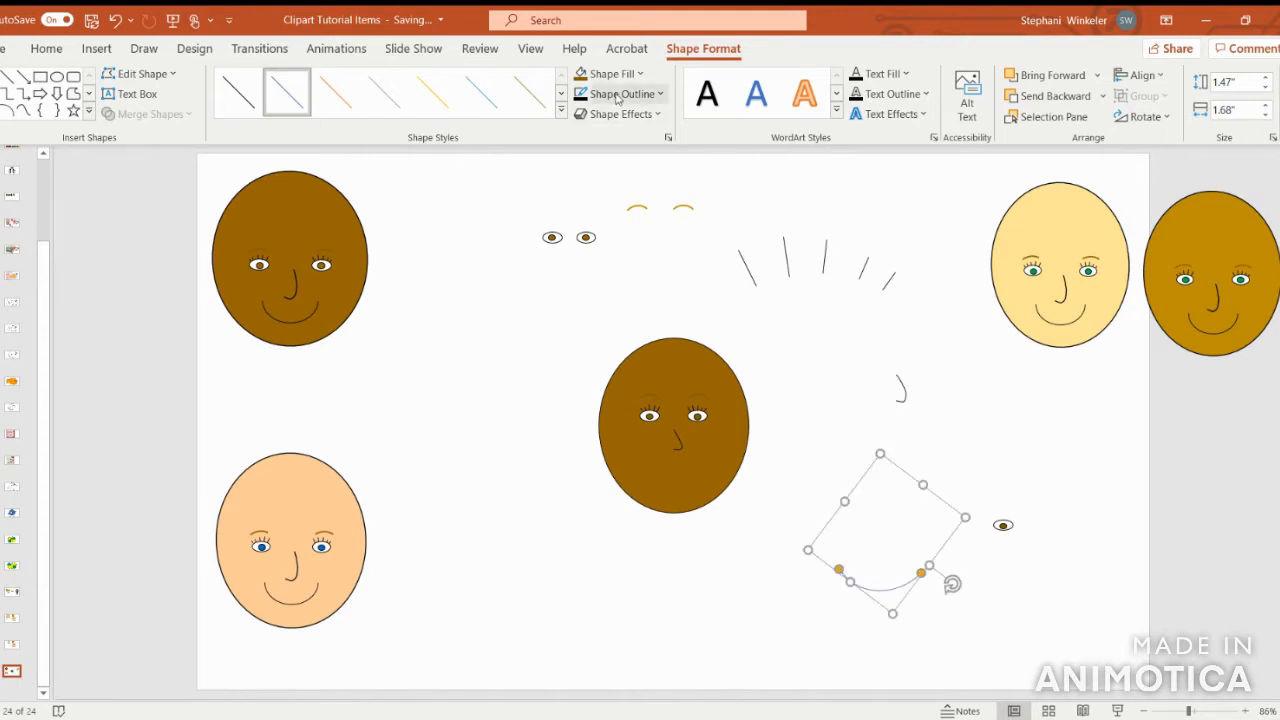
left_click(968, 452)
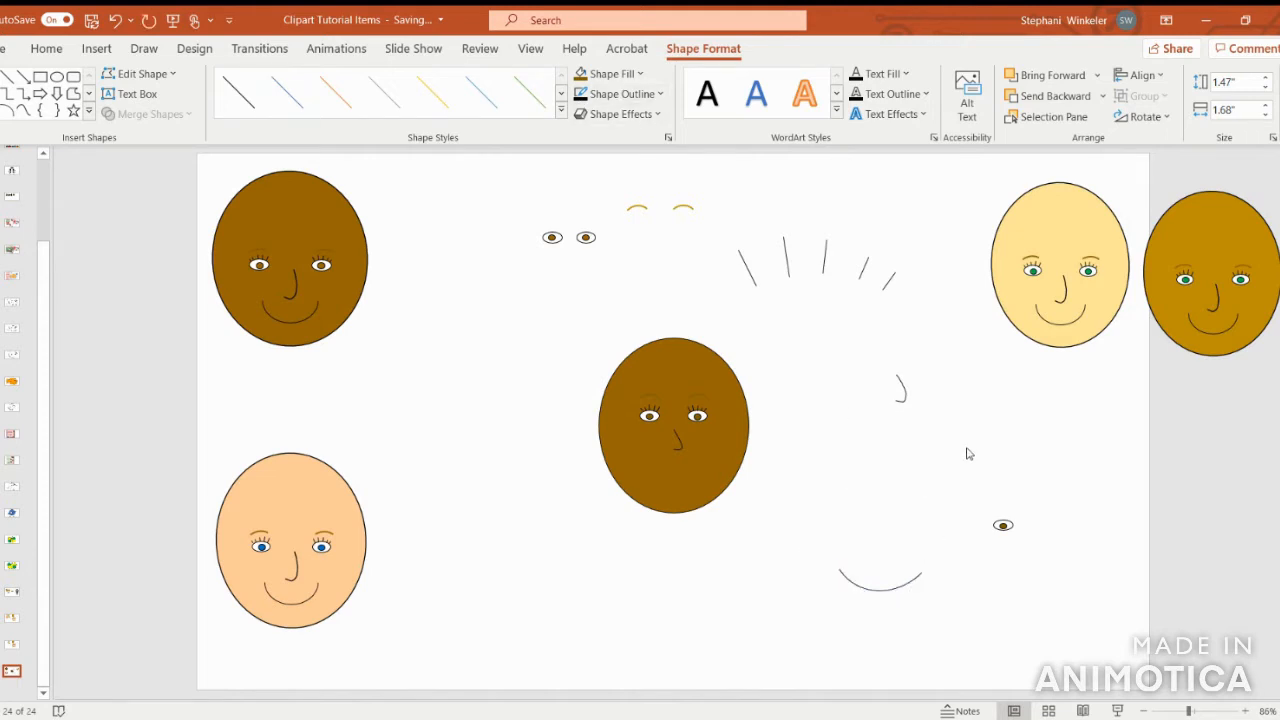
- Shrink the smile to about 0.91" high and 1.06" wide and place it below the nose on the center face
left_click(890, 592)
left_click_drag(965, 518, 821, 554)
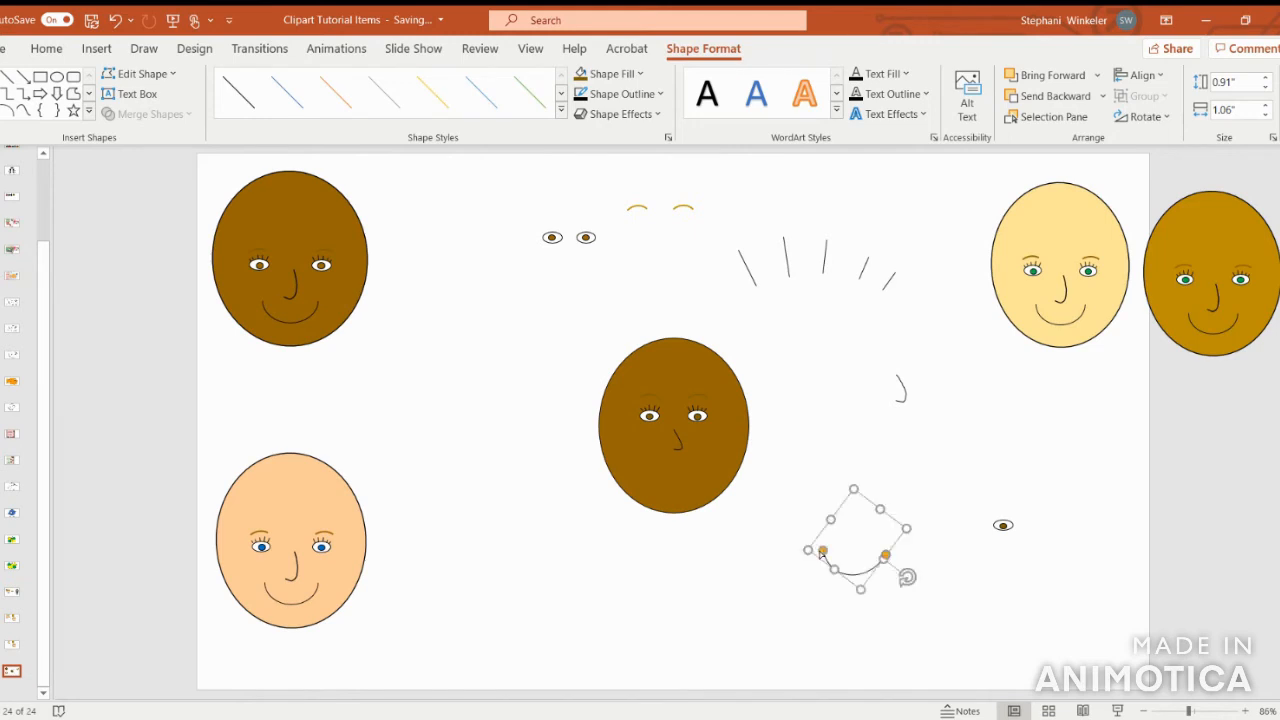
left_click(912, 568)
left_click_drag(914, 566, 684, 479)
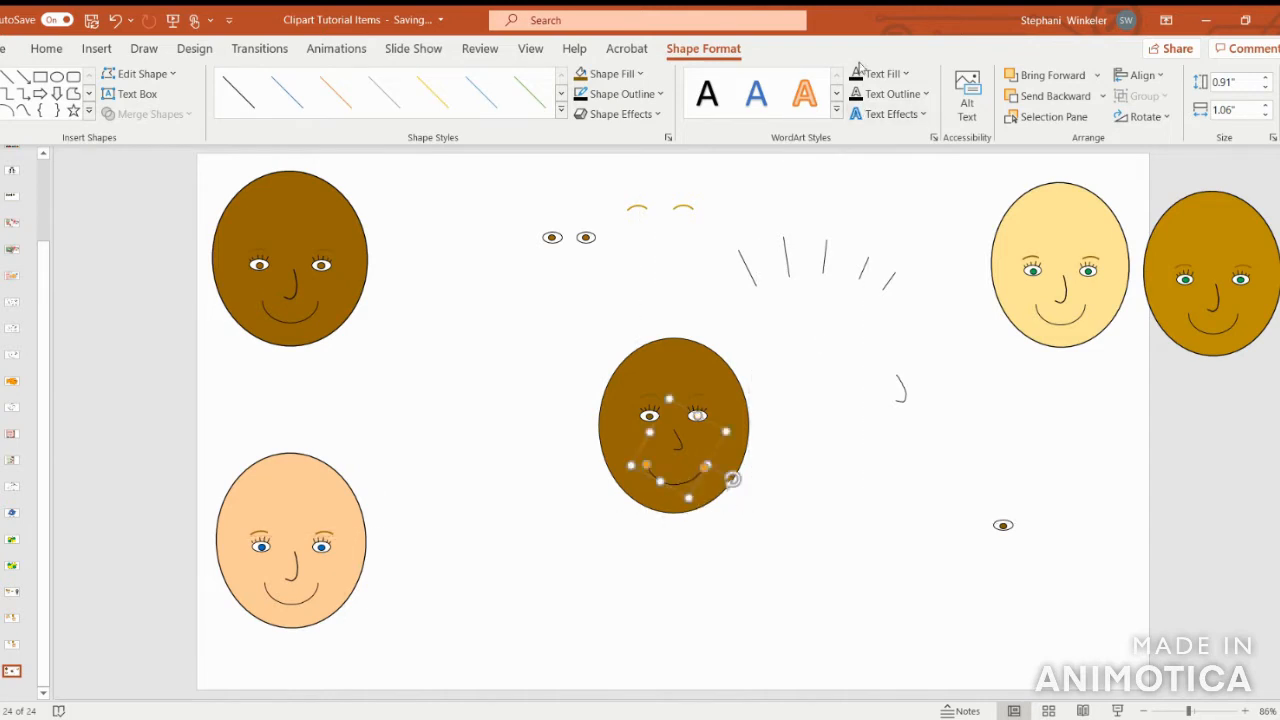
- Center the smile horizontally on the slide and shift it slightly to sit evenly beneath the nose
left_click(1140, 75)
left_click(1140, 75)
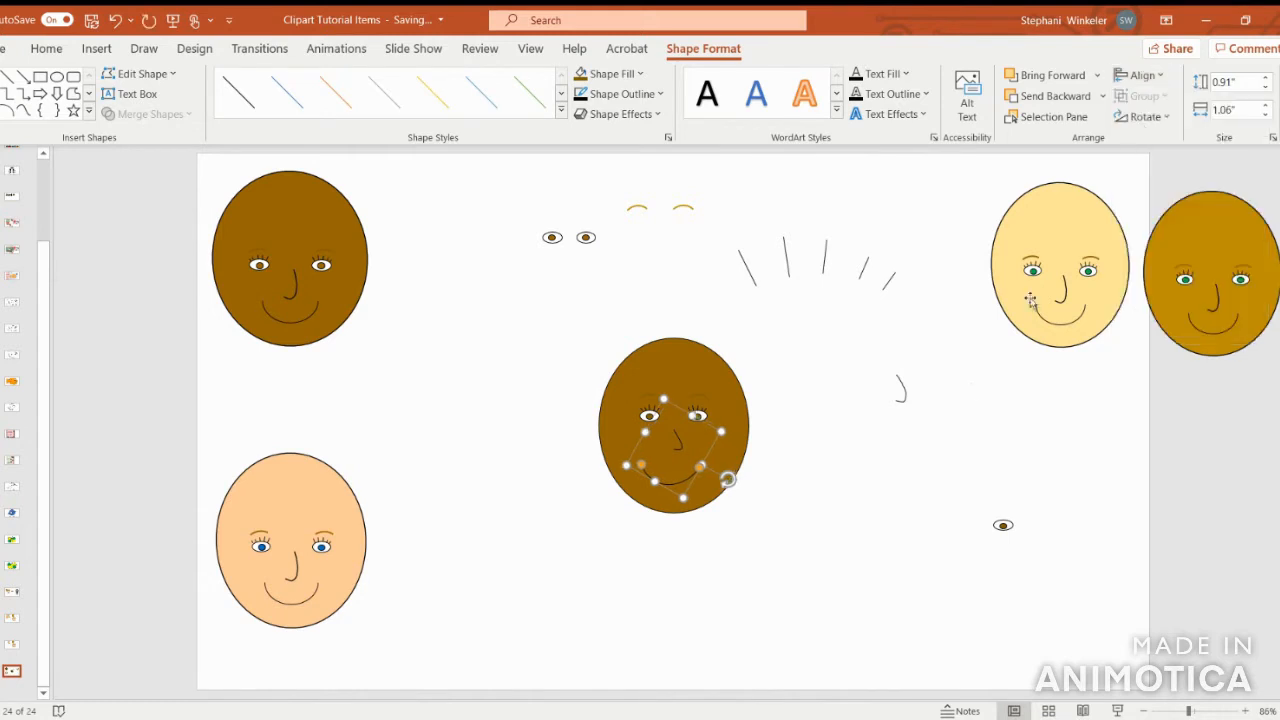
left_click(975, 397)
left_click(676, 484)
left_click(685, 487)
left_click_drag(685, 487, 683, 484)
left_click(886, 511)
left_click(685, 479)
left_click(685, 480)
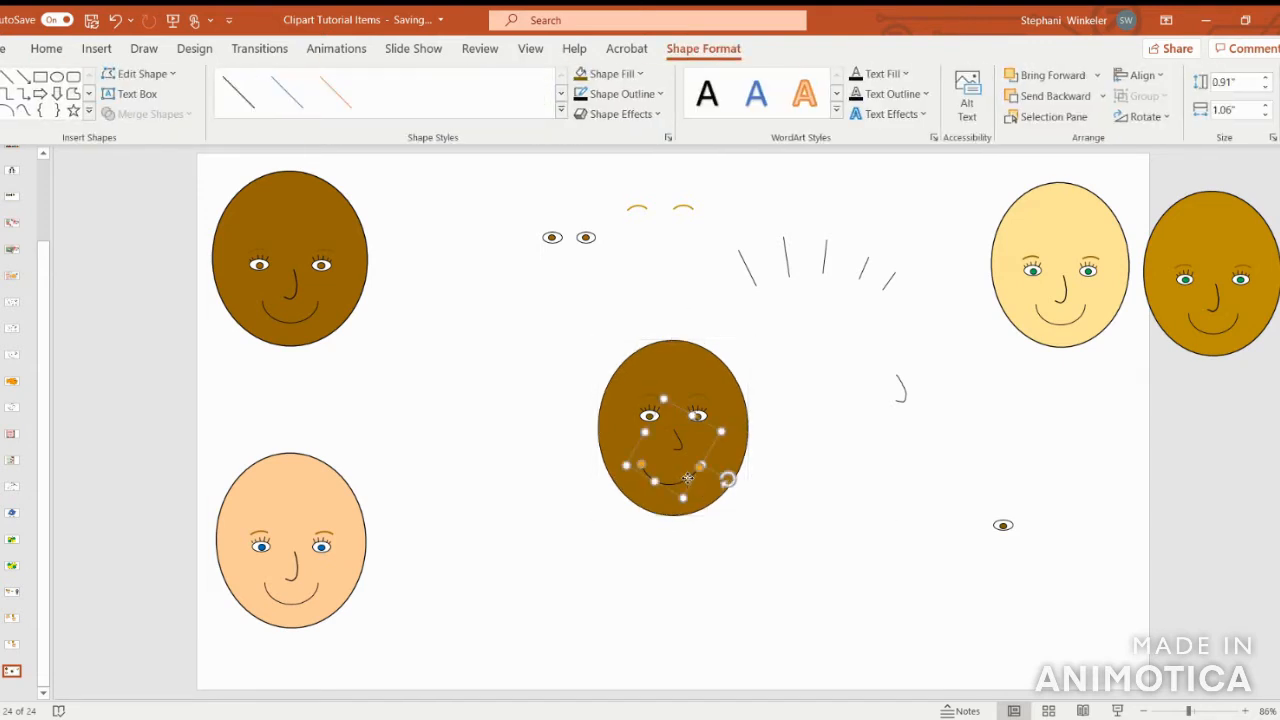
left_click_drag(685, 479, 689, 480)
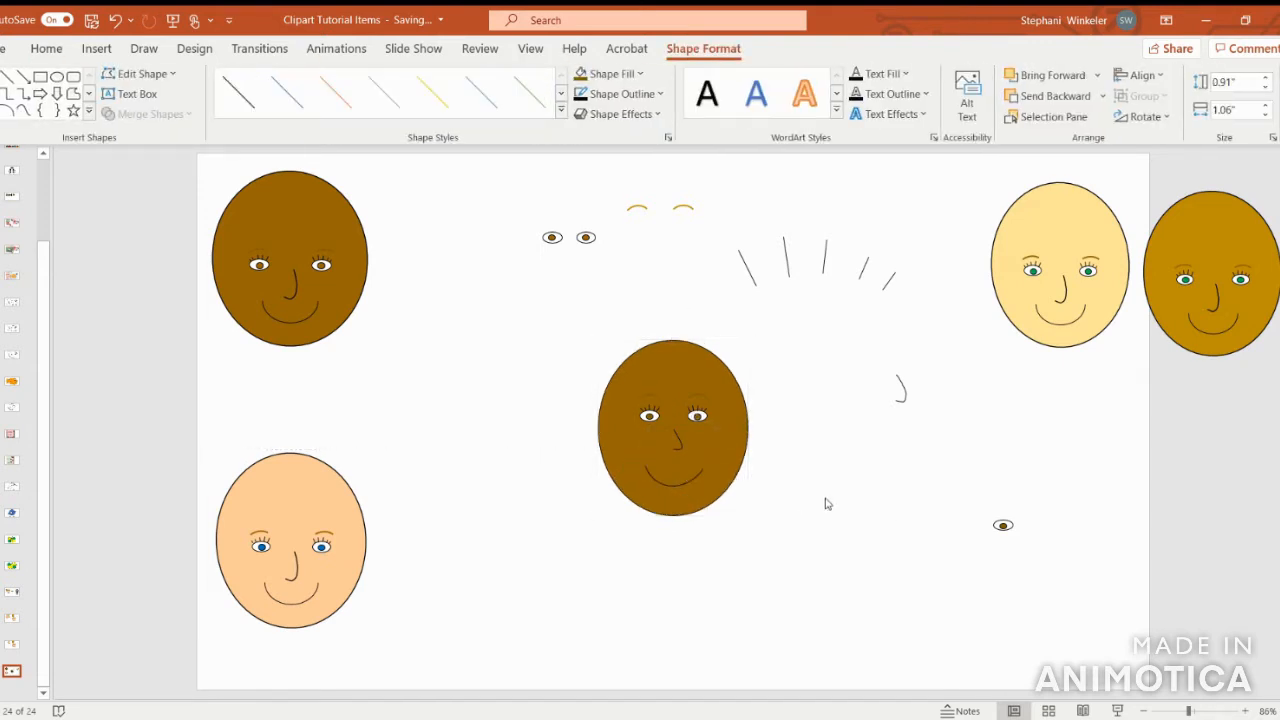
left_click(829, 500)
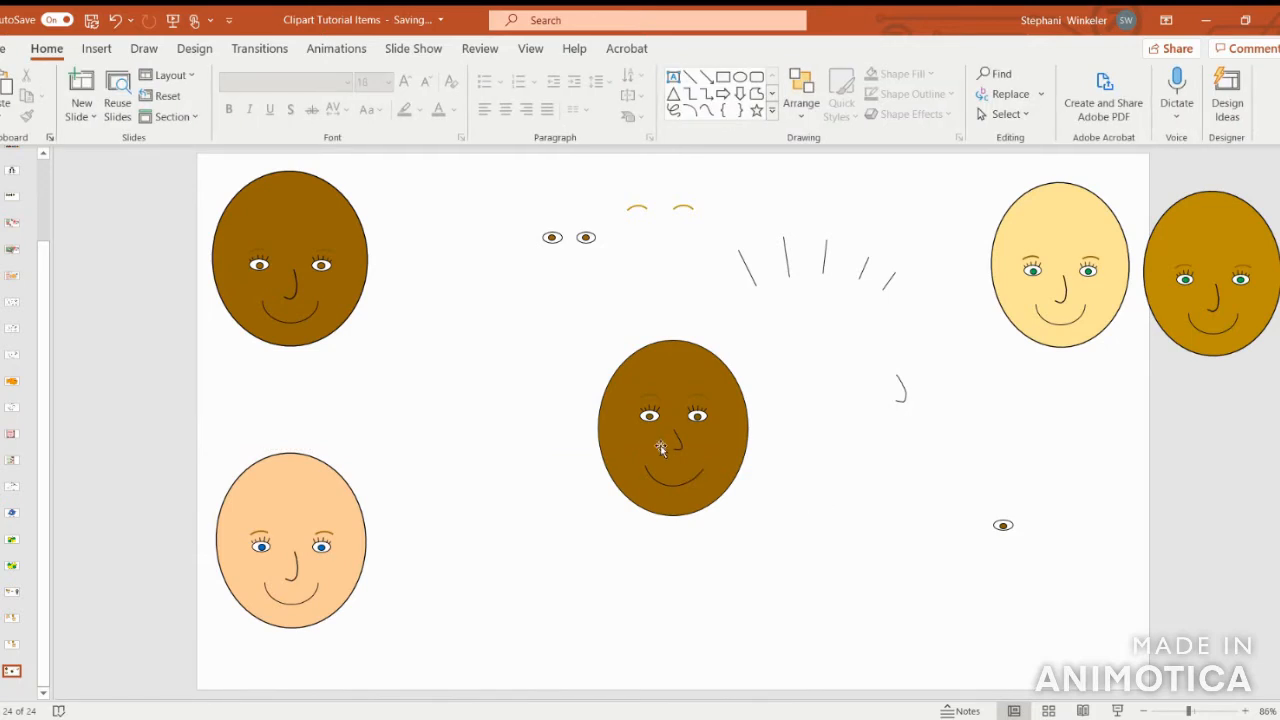
- Group the center head with its eyebrows, eyes, nose and smile, and move the grouped face slightly
left_click(694, 415)
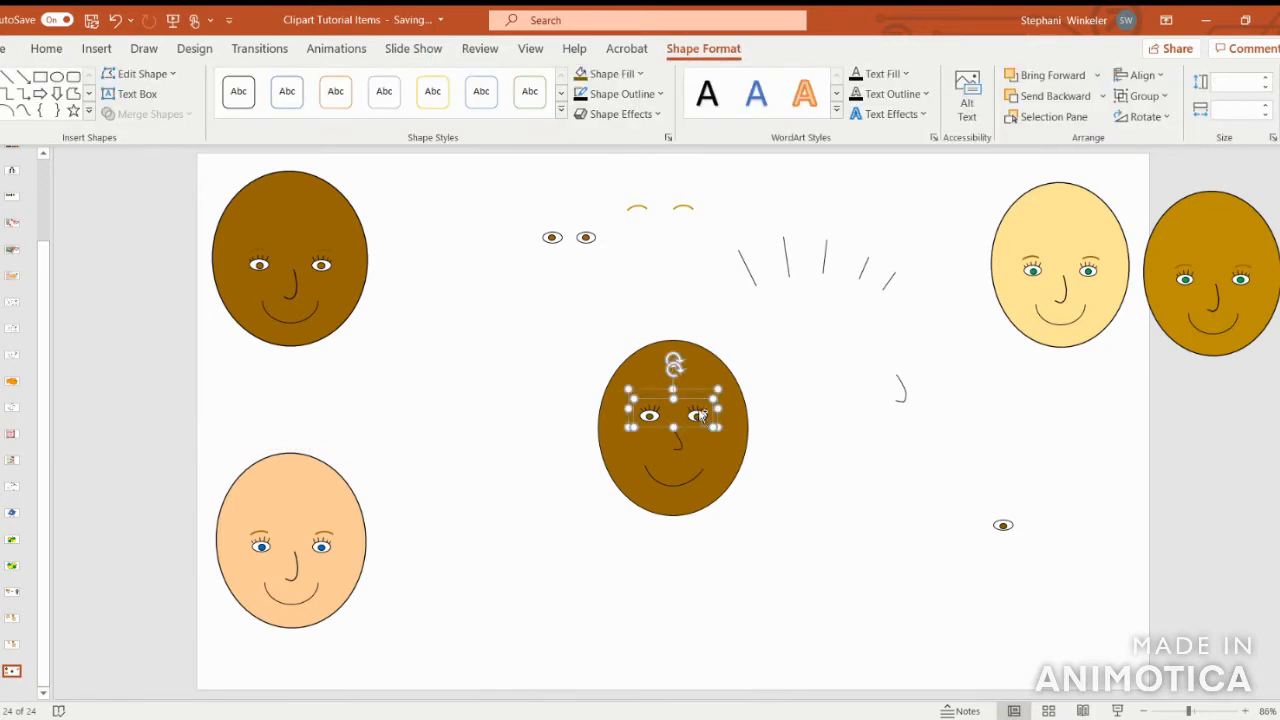
left_click(679, 449, "ctrl")
left_click(691, 480, "ctrl")
left_click(681, 444, "ctrl")
left_click(1145, 96)
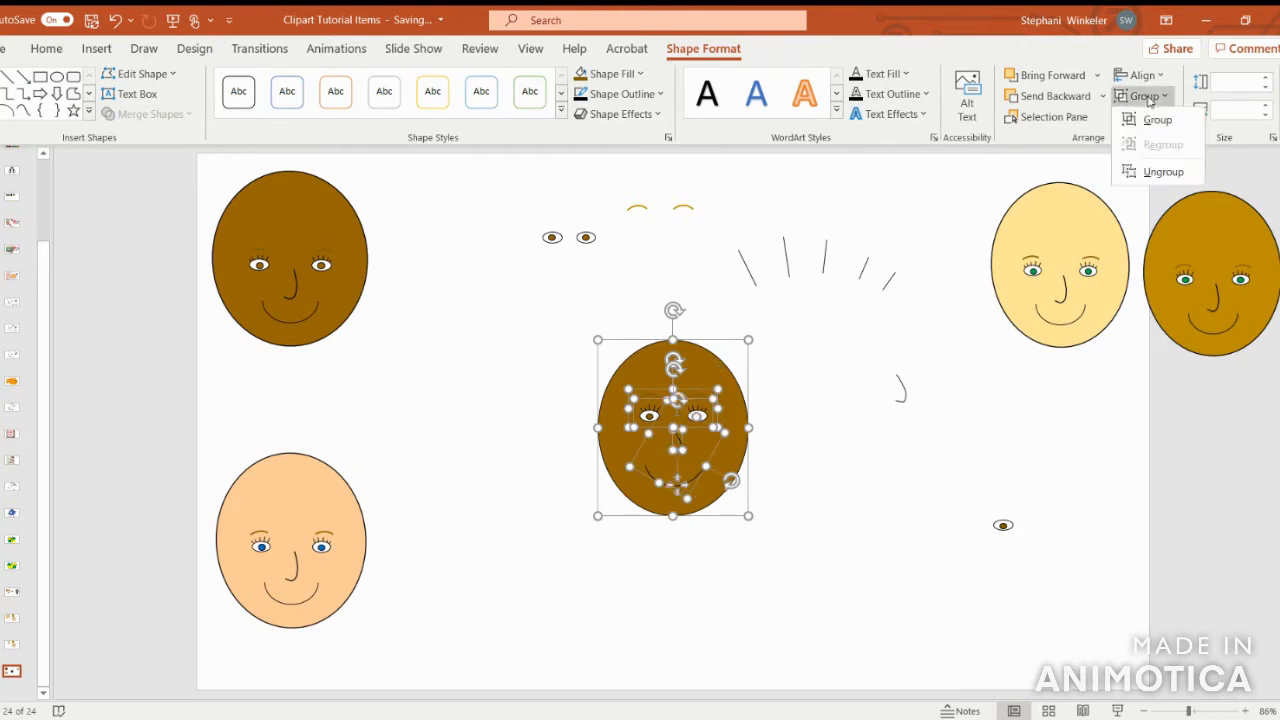
left_click(1143, 119)
mouse_move(679, 375)
left_mouse_down()
mouse_move(592, 447)
mouse_move(658, 368)
left_mouse_up()
left_click(806, 468)
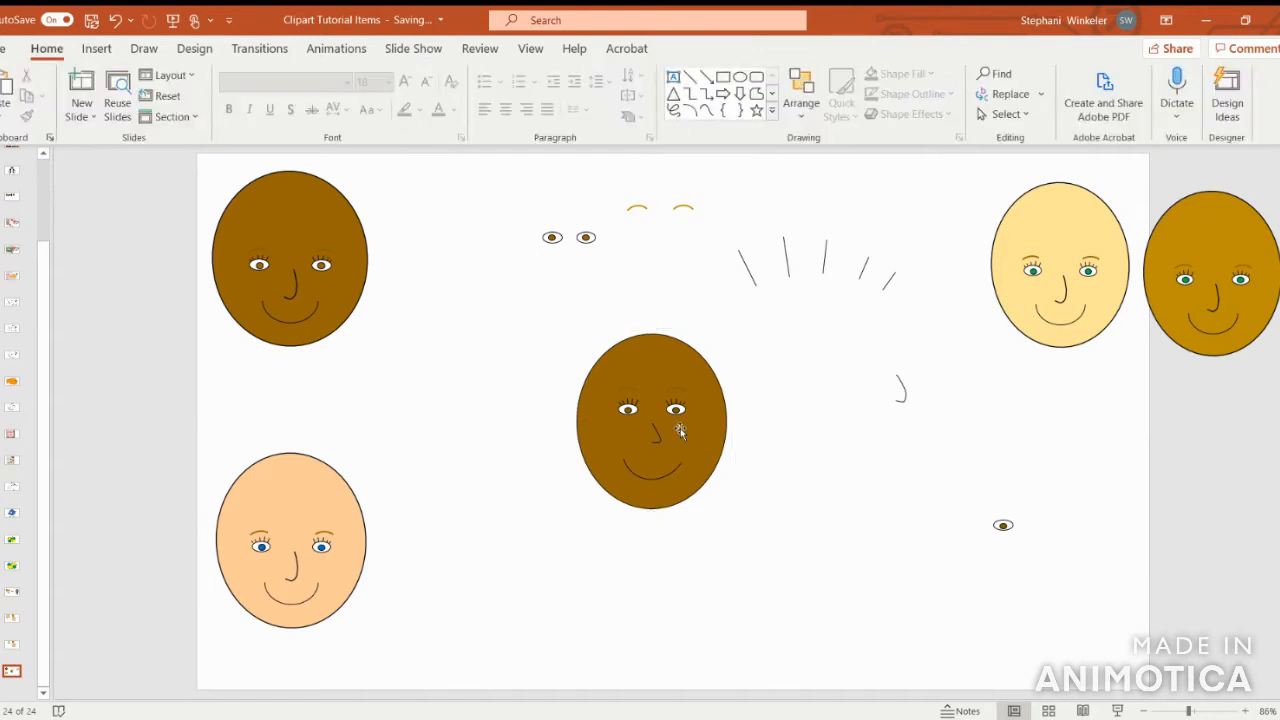
- Move the grouped face closer to the two sample faces and duplicate it three times
left_click_drag(680, 428, 512, 442)
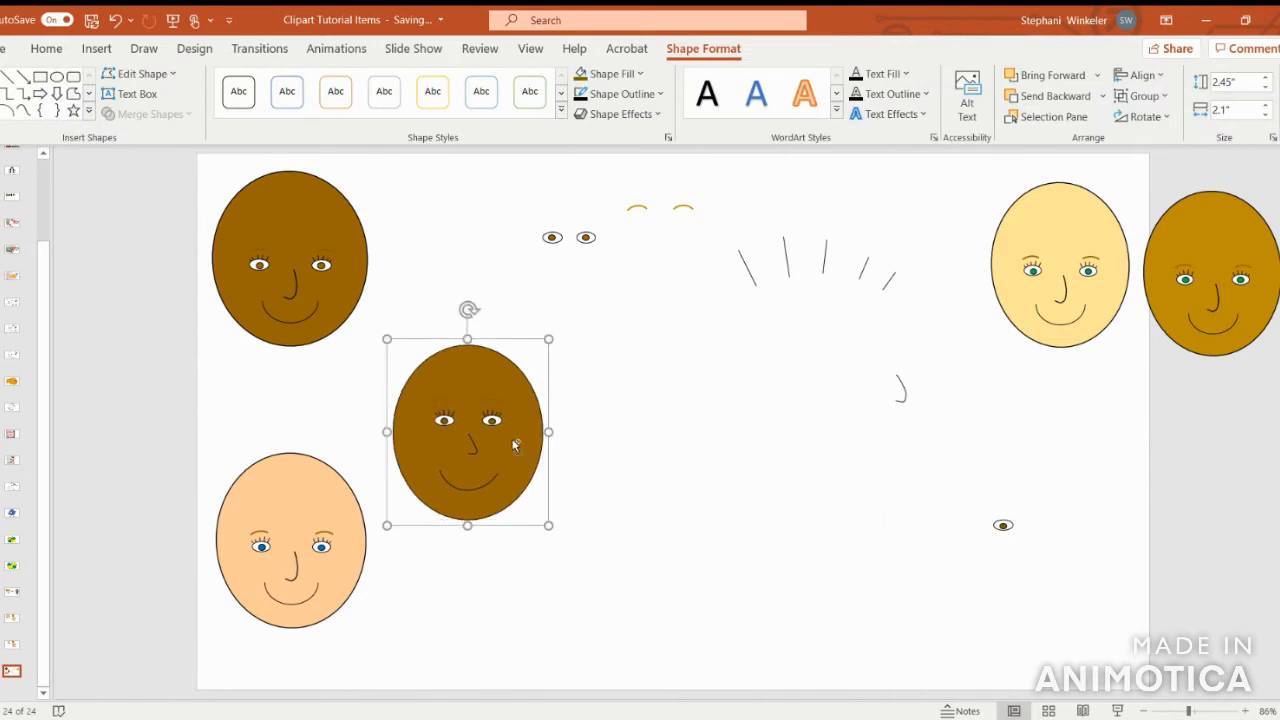
key("ctrl+d")
key("ctrl+d")
key("ctrl+d")
- Arrange the four identical faces side by side in a row across the middle of the slide
left_click_drag(512, 441, 905, 408)
left_click_drag(482, 416, 705, 394)
left_click(478, 406)
left_click_drag(447, 398, 561, 244)
left_click_drag(451, 390, 390, 385)
left_click_drag(589, 243, 555, 386)
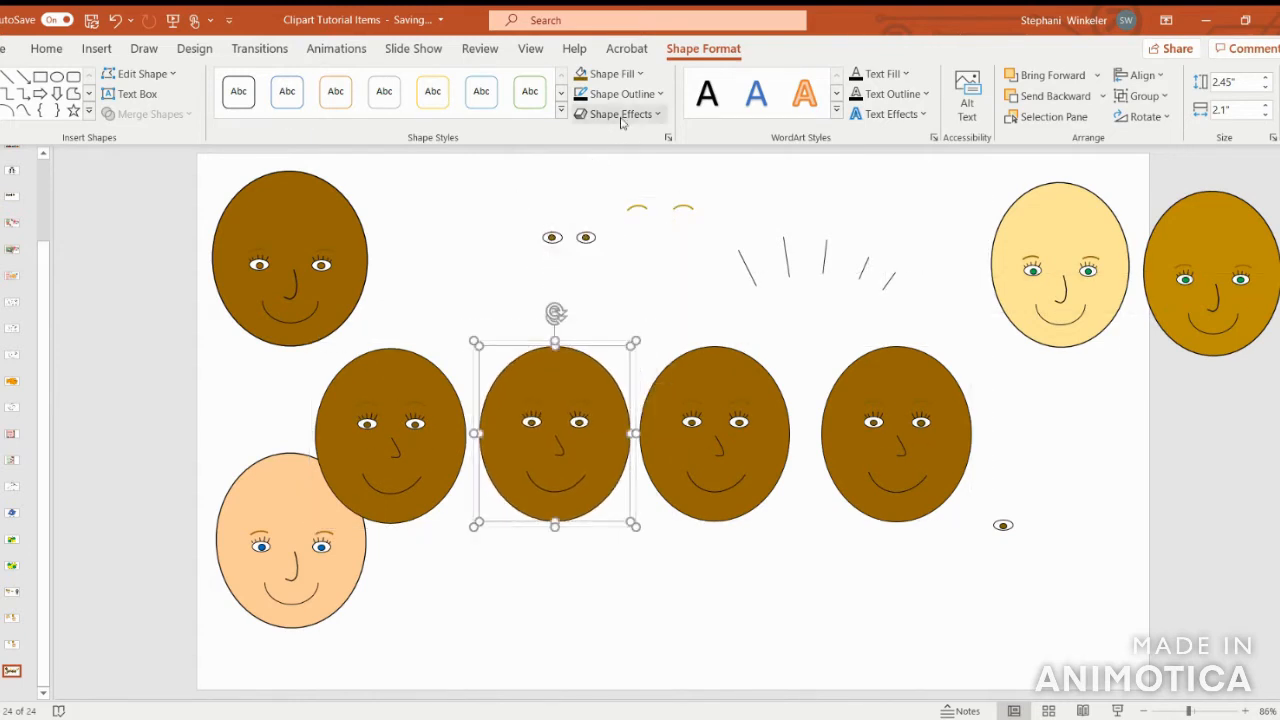
- Fill the second face's head with light peach and the third face's head with dark gold
left_click(615, 73)
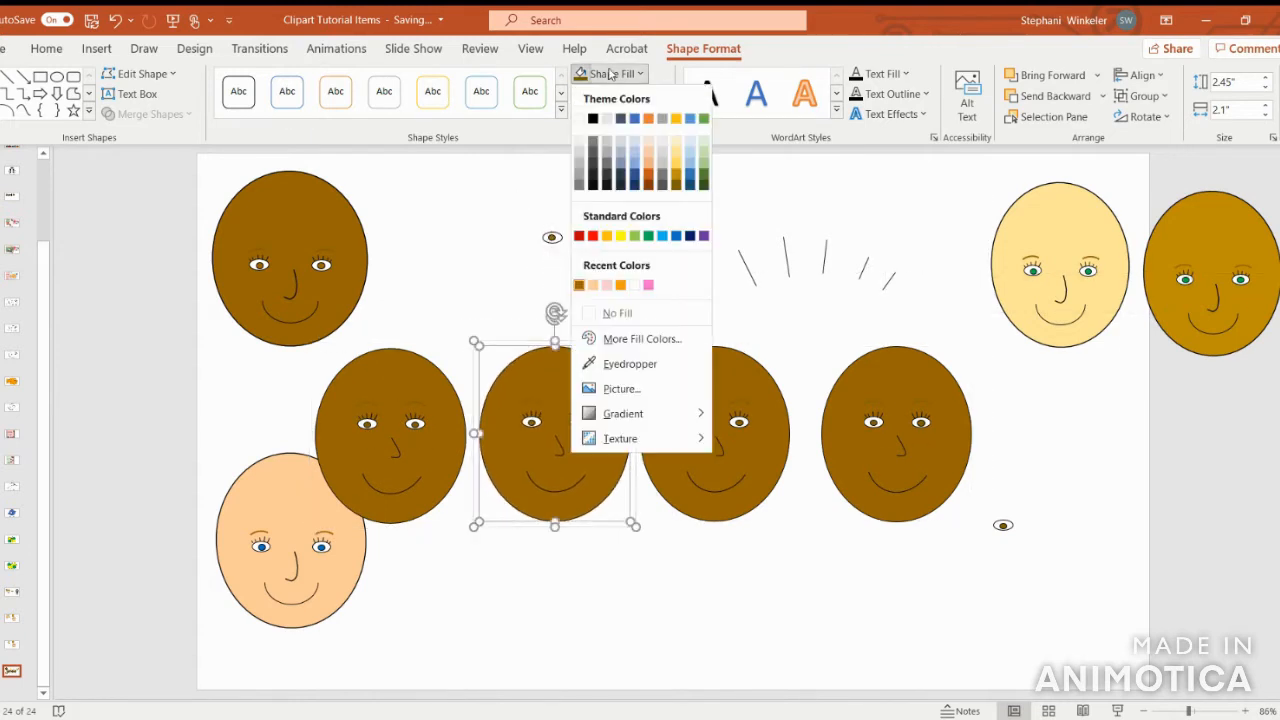
left_click(595, 286)
left_click(683, 386)
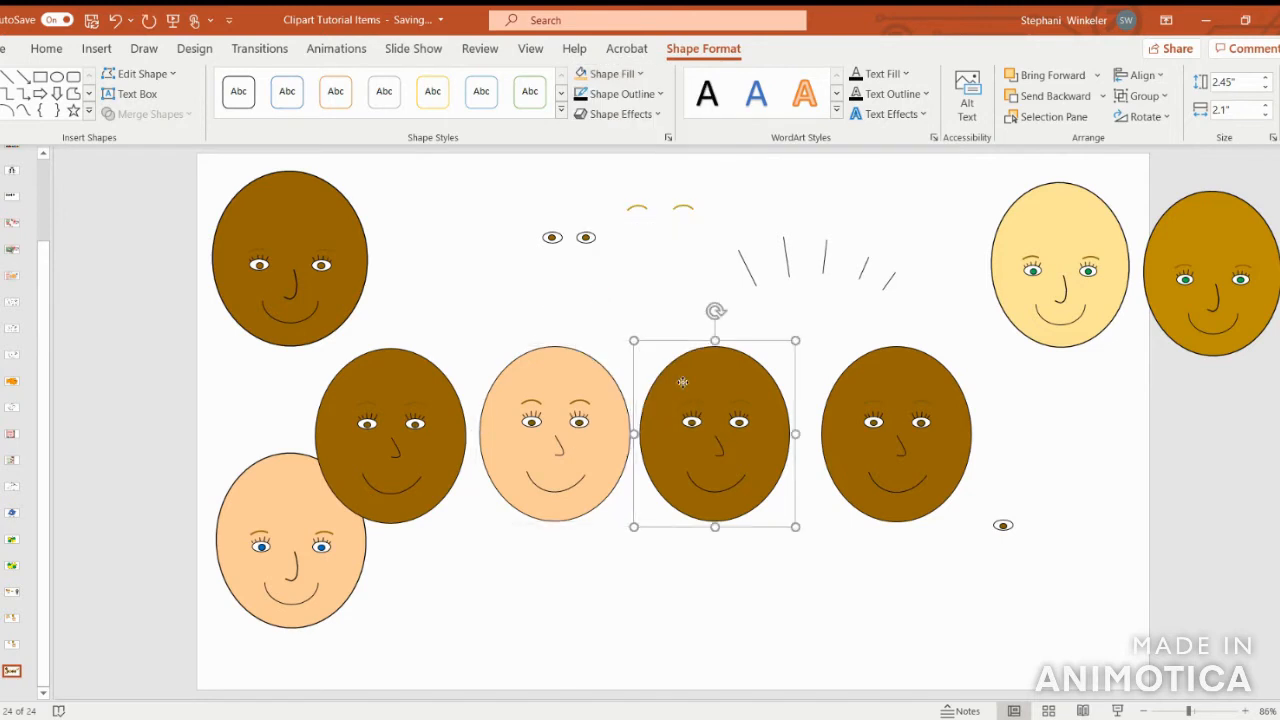
left_click(612, 73)
left_click(607, 286)
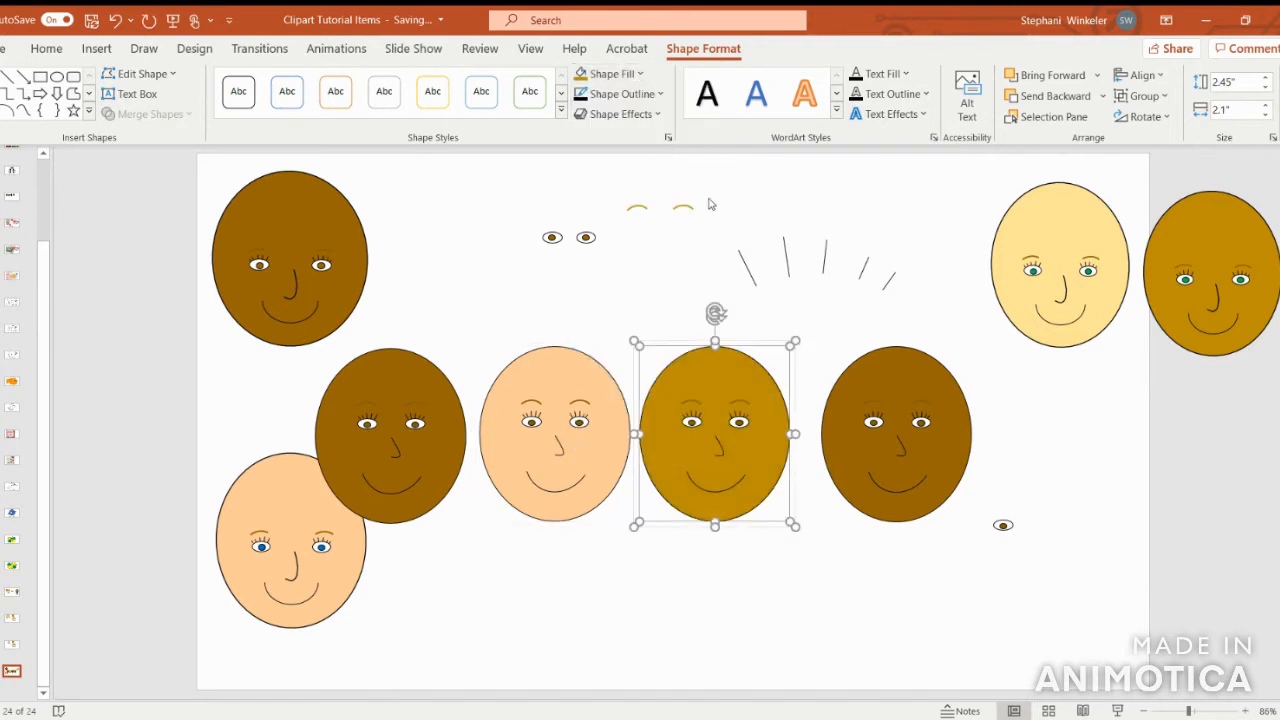
- Fill the fourth face's head with the light gold theme color
left_click(889, 355)
left_click(612, 73)
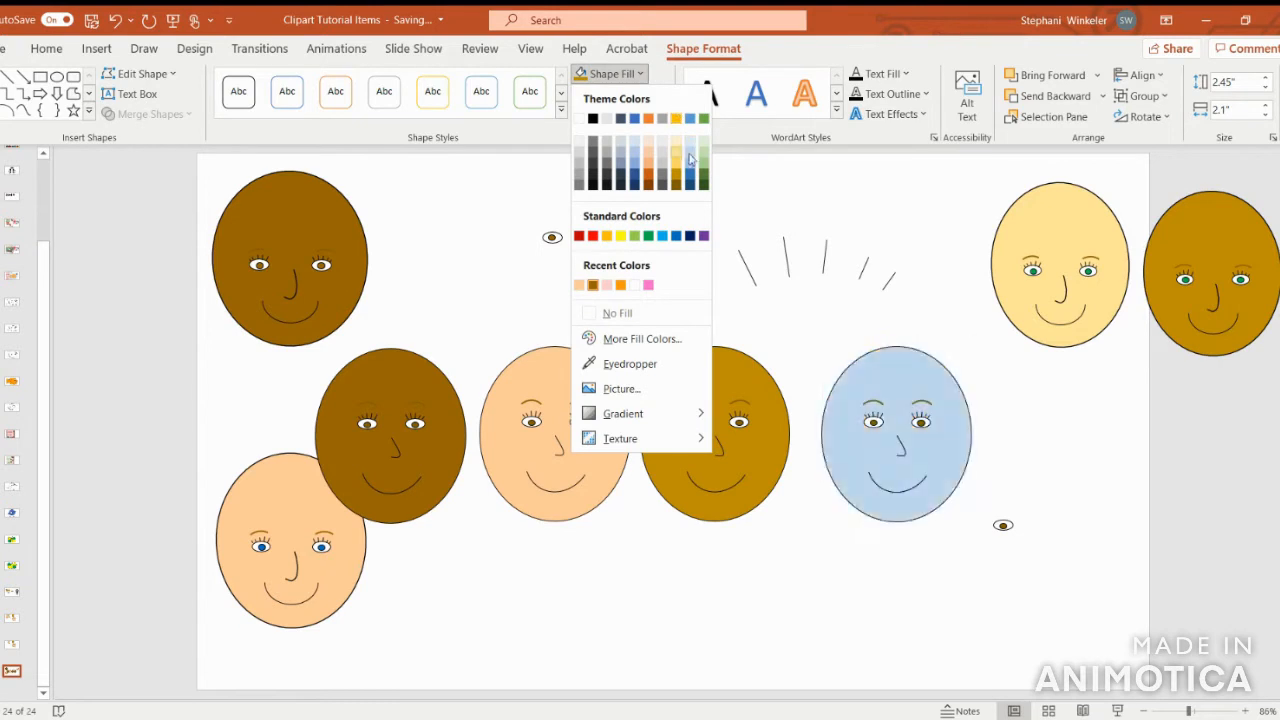
left_click(676, 150)
- Spread the four faces out in the row and delete the spare nose beside the fourth face
left_click_drag(925, 378, 998, 386)
left_click_drag(740, 375, 823, 388)
left_click_drag(545, 376, 611, 392)
left_click_drag(396, 381, 456, 404)
left_click(901, 388)
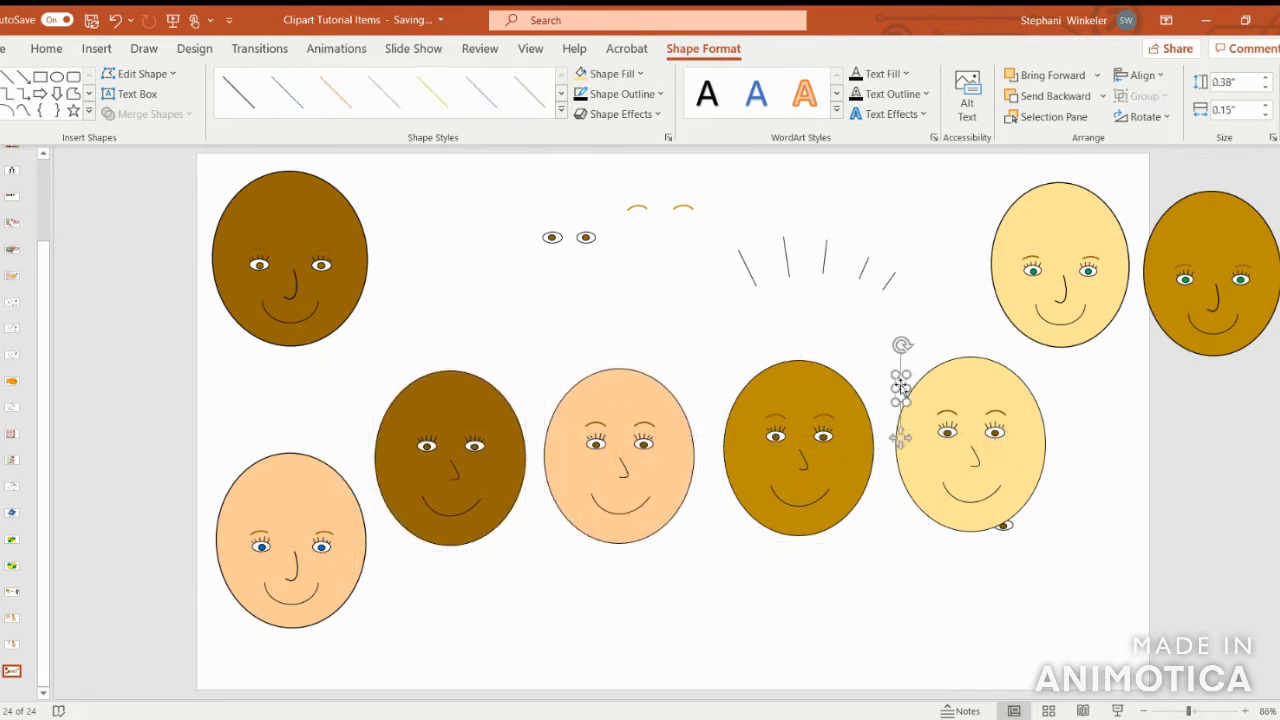
key("Escape")
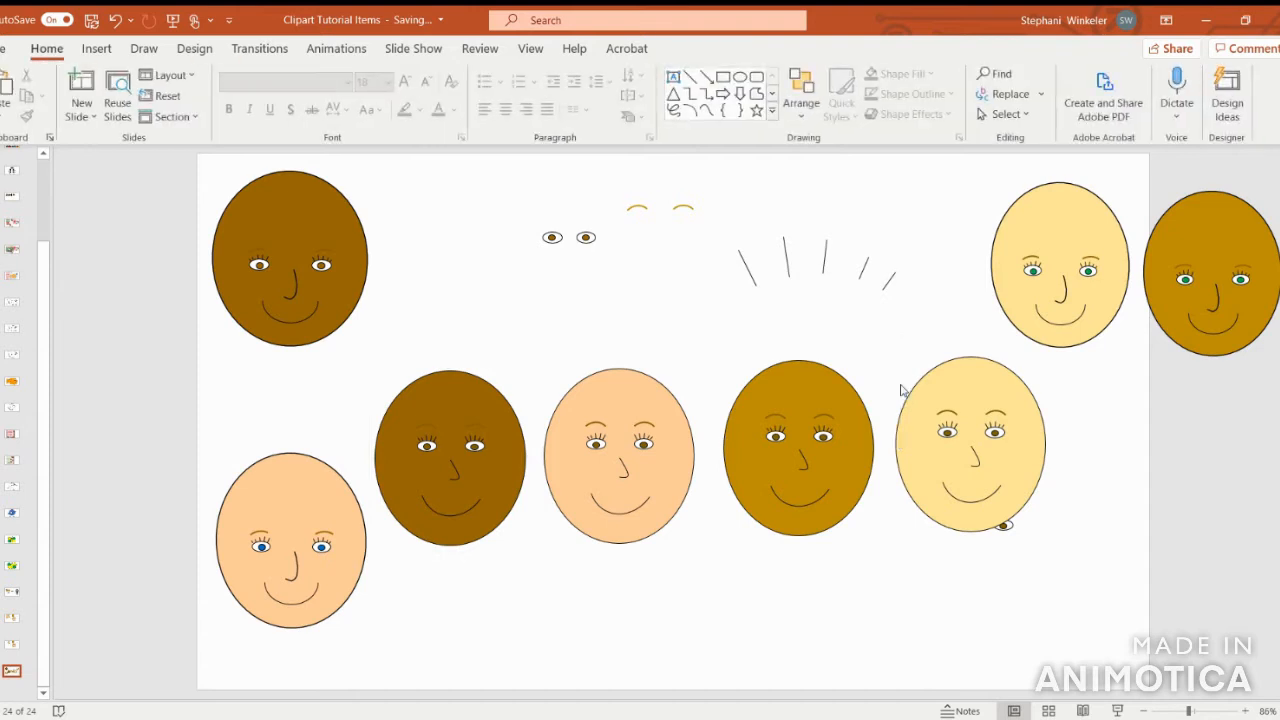
- Delete the stray eye beneath the fourth face and nudge that face into line with the rest of the row
left_click(1003, 525)
key("Escape")
left_click(1010, 398)
left_click_drag(1010, 398, 1013, 410)
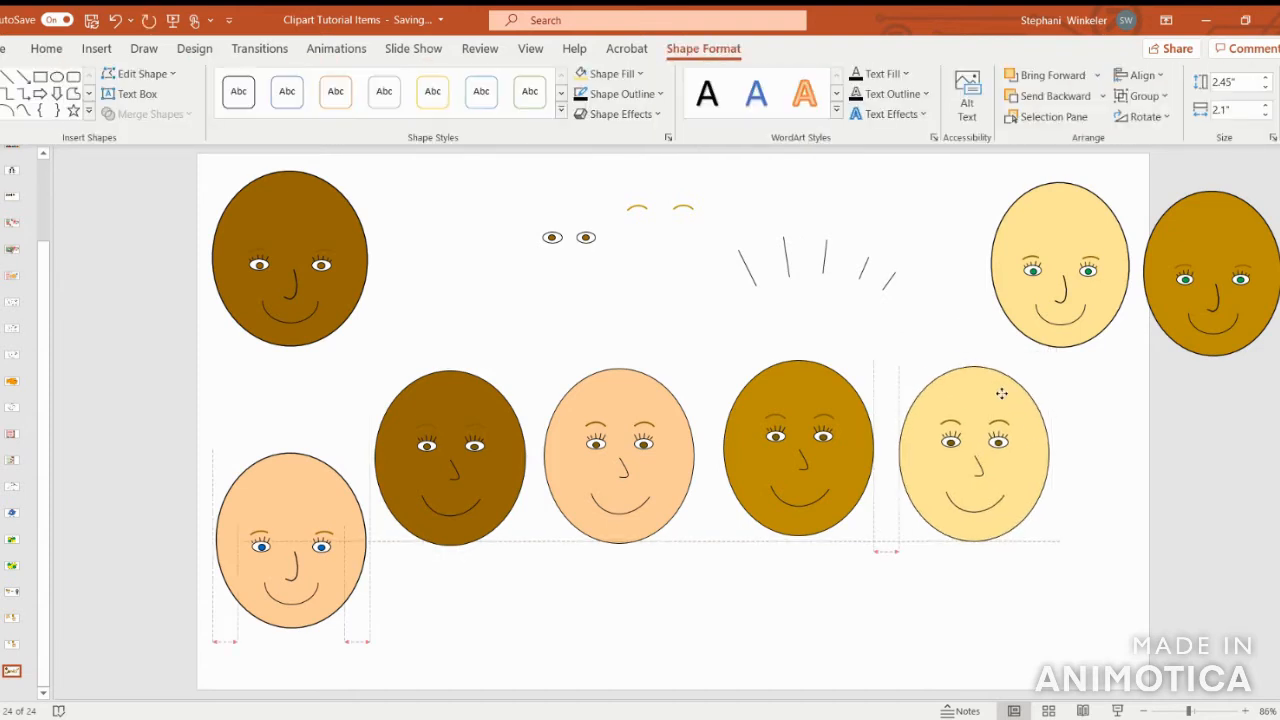
left_click(1097, 424)
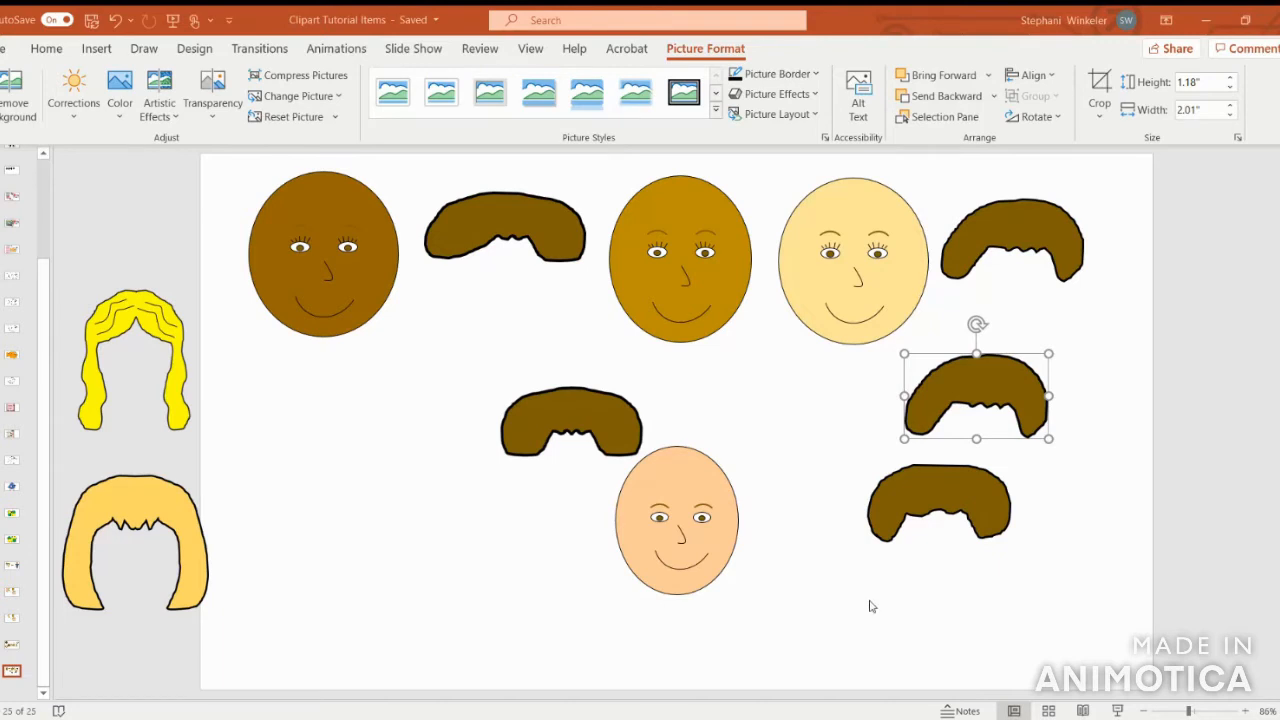
- Draw a freehand Scribble hairpiece about 1.84" wide and 1.1" high in the empty area below the dark brown face
left_click(96, 49)
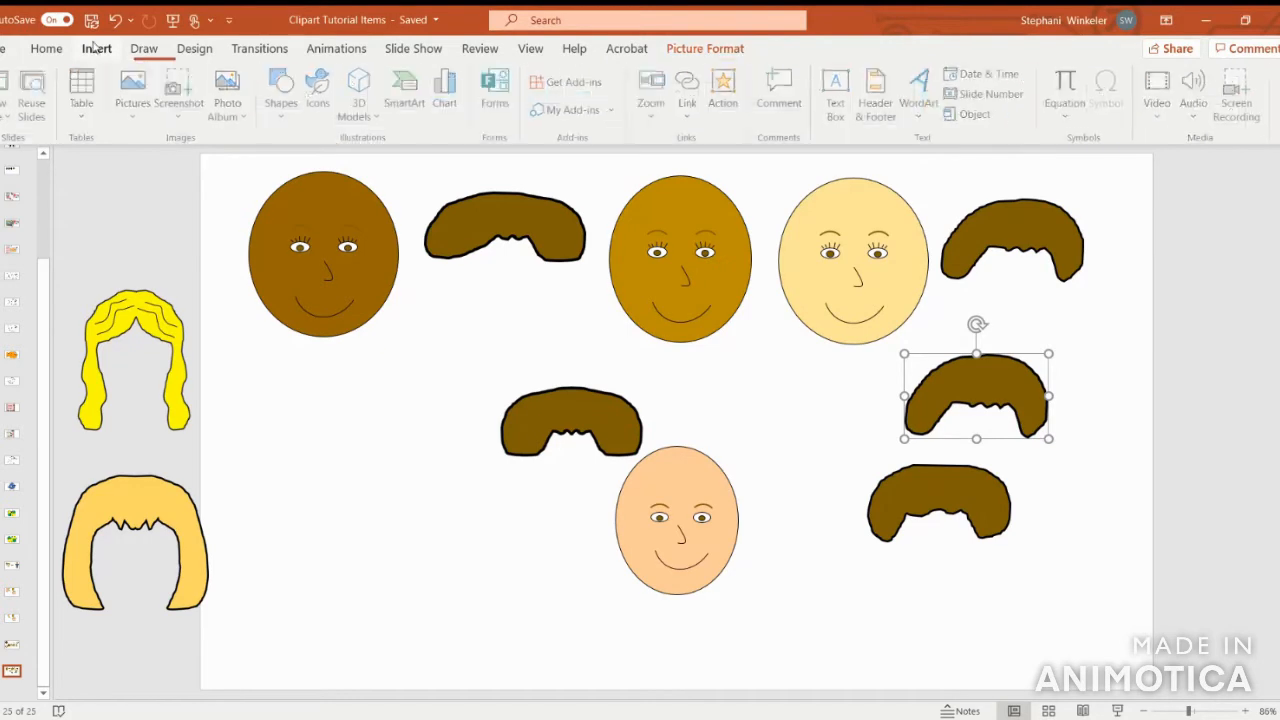
left_click(282, 92)
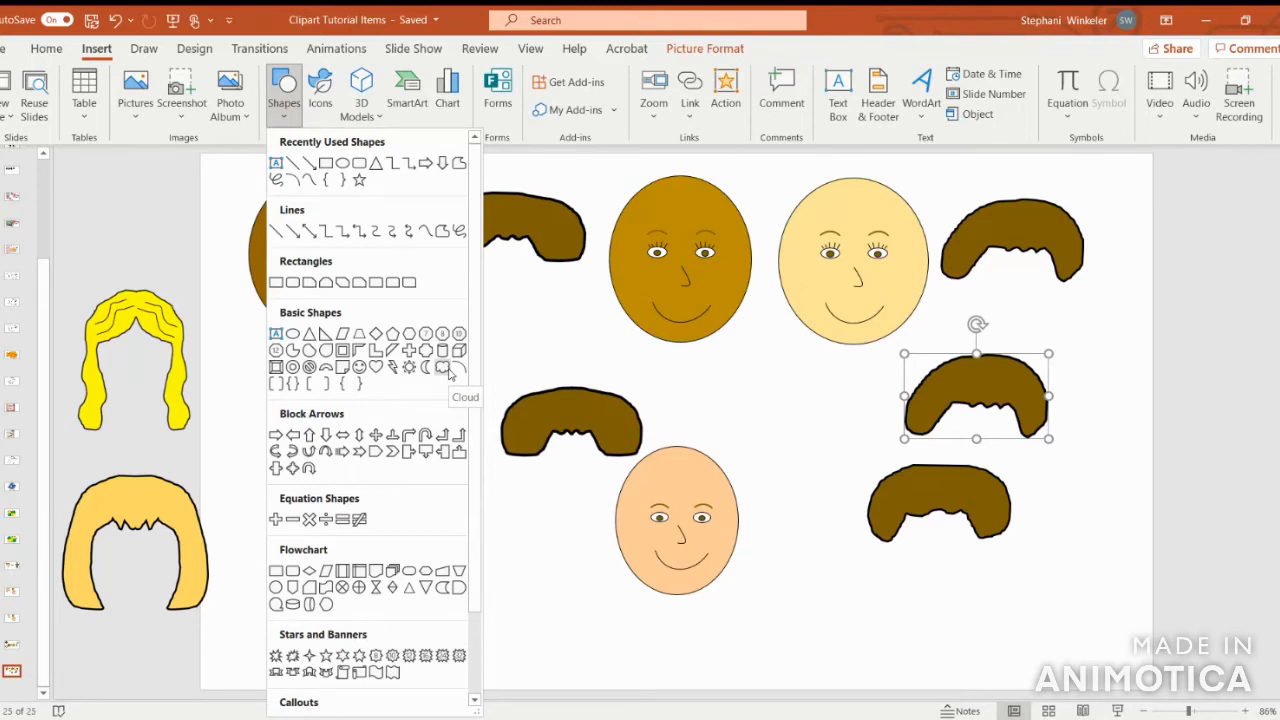
left_click(278, 180)
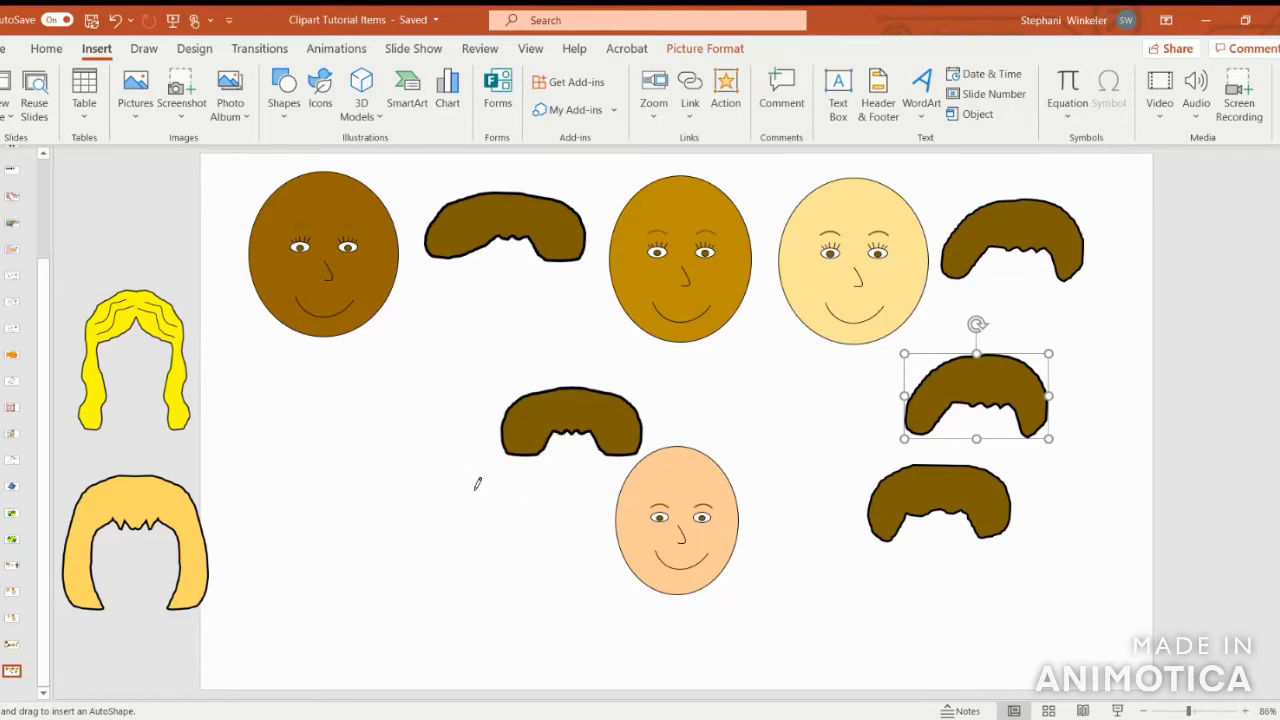
mouse_move(477, 483)
left_mouse_down()
mouse_move(444, 512)
mouse_move(431, 472)
mouse_move(468, 440)
mouse_move(528, 438)
mouse_move(563, 474)
mouse_move(546, 517)
mouse_move(514, 481)
mouse_move(480, 483)
left_mouse_up()
left_click_drag(512, 473, 404, 458)
- Fill the new hairpiece with dark brown and give it a black 3 pt outline
left_click(579, 76)
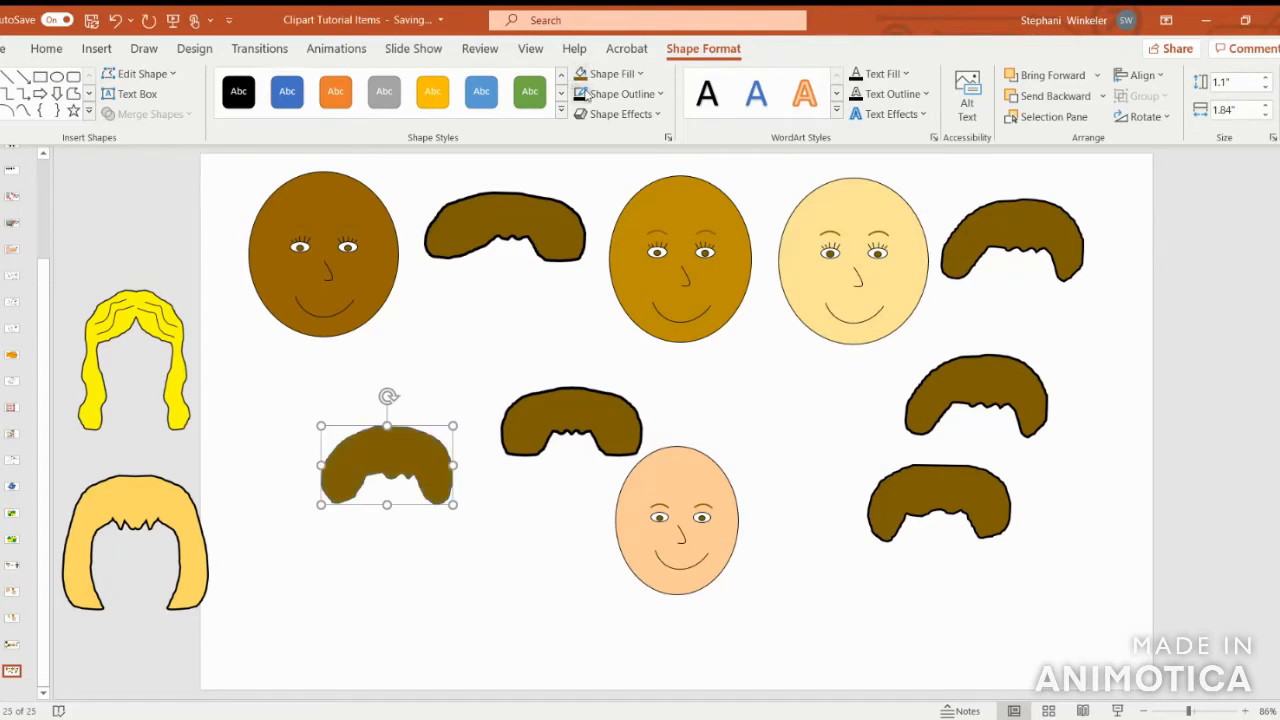
left_click(640, 94)
mouse_move(650, 409)
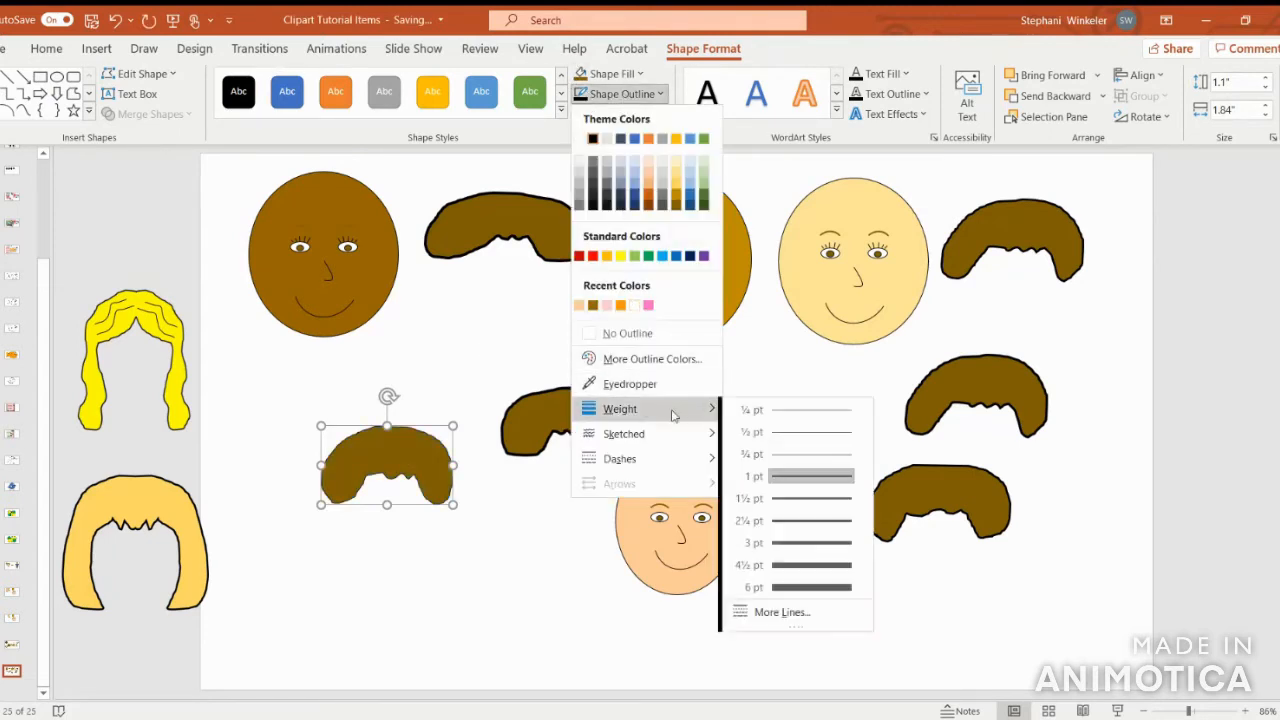
left_click(791, 546)
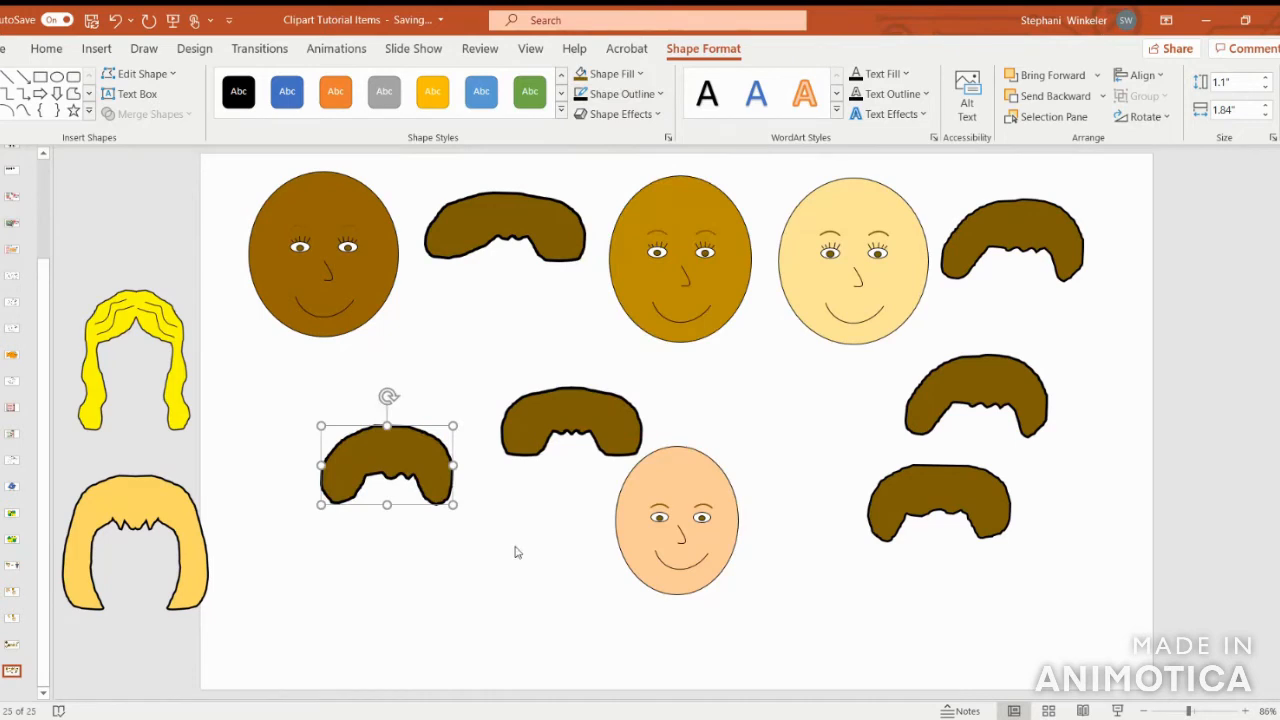
left_click(517, 551)
- Widen the new hairpiece to 1.91", fit it on the peach face's head, and move the neighboring hairpiece aside
left_click(412, 438)
left_click_drag(450, 464, 457, 464)
left_click_drag(415, 456, 698, 462)
left_click_drag(586, 409, 423, 403)
left_click(677, 458)
left_click_drag(677, 458, 699, 453)
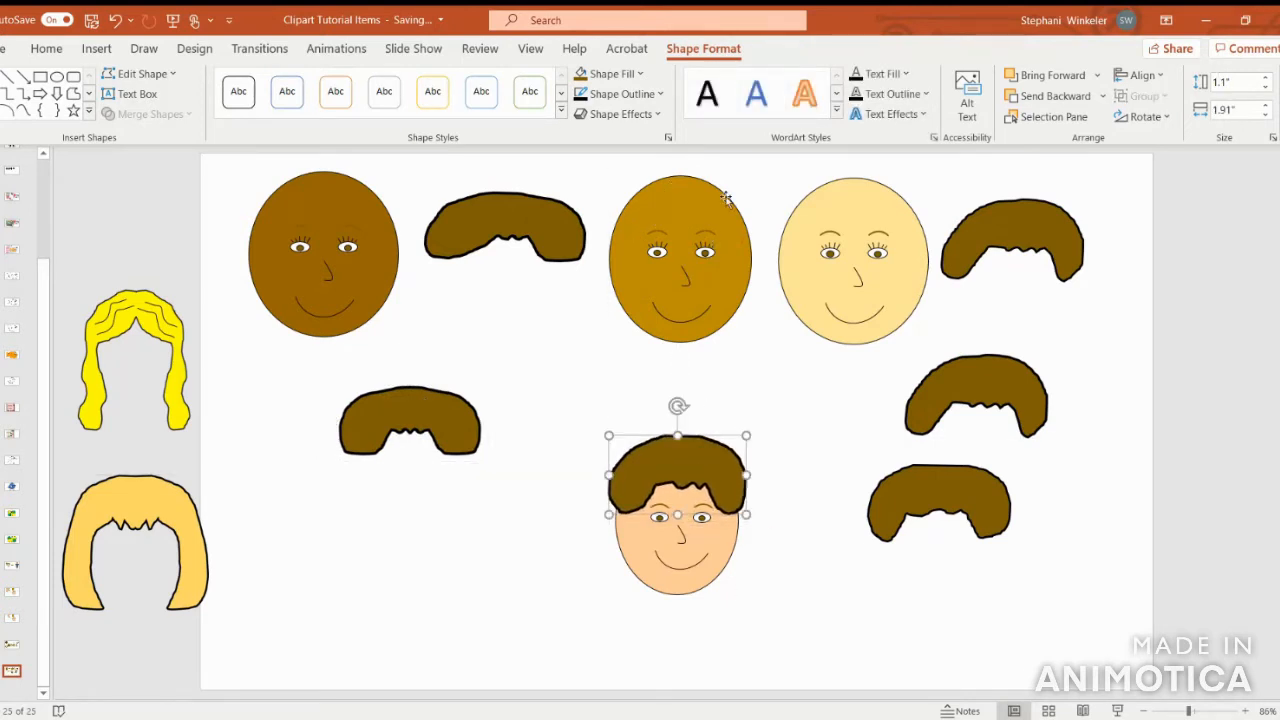
- Shift the peach face slightly and reposition the hairpiece centered on its head
left_click_drag(679, 469, 563, 379)
left_click_drag(690, 492, 696, 484)
left_click_drag(576, 370, 693, 458)
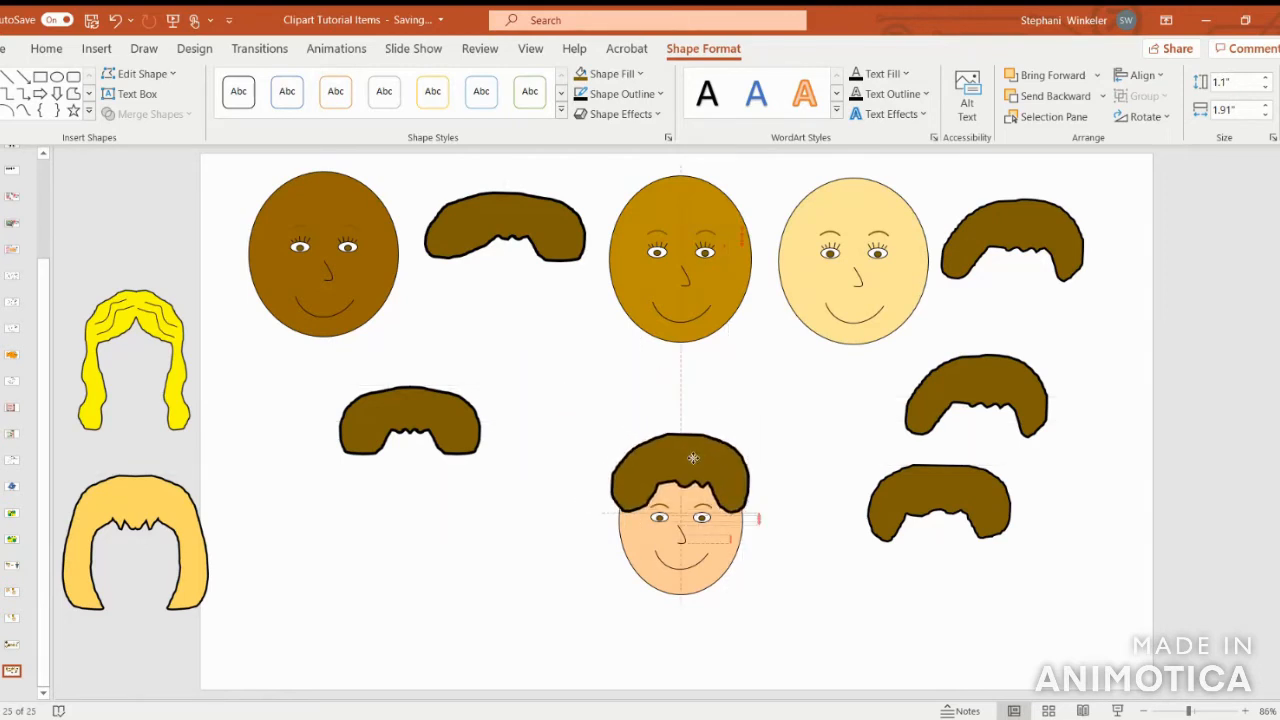
left_click_drag(693, 458, 695, 459)
left_click(800, 412)
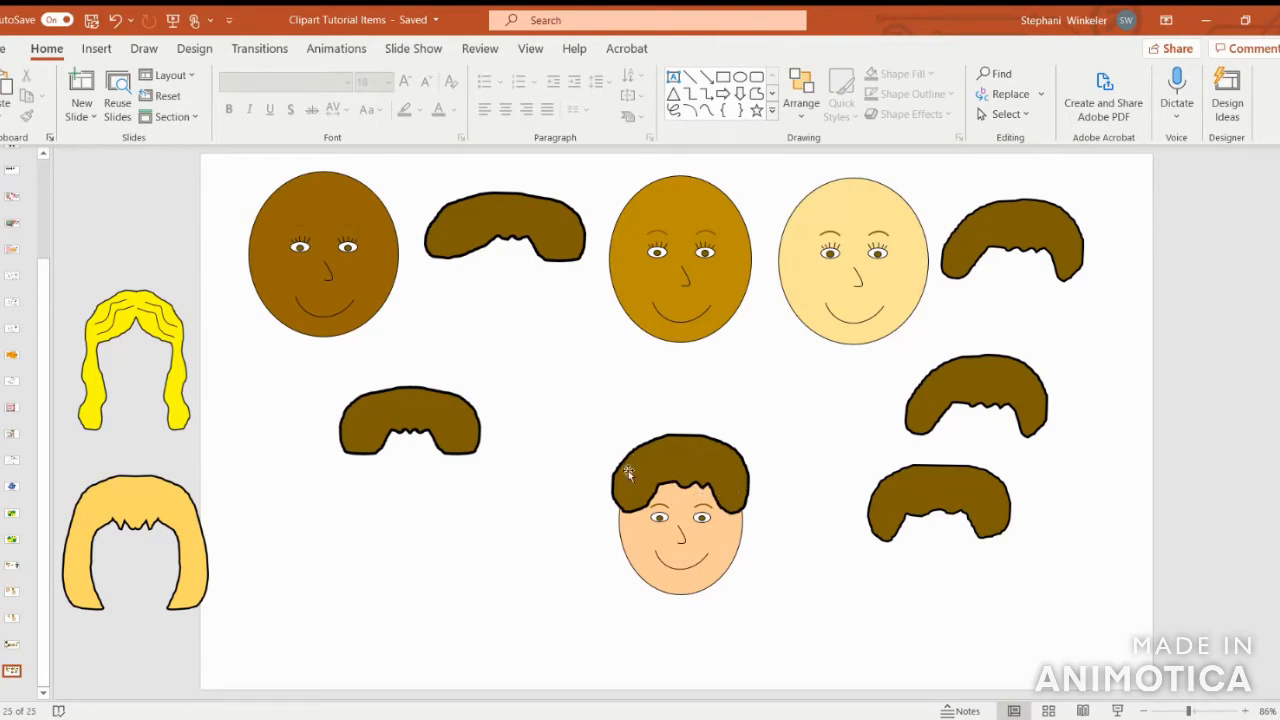
- Take the hairpiece off the peach face, check its Save as Picture option, and park it below the other hairpieces
left_click_drag(684, 456, 682, 381)
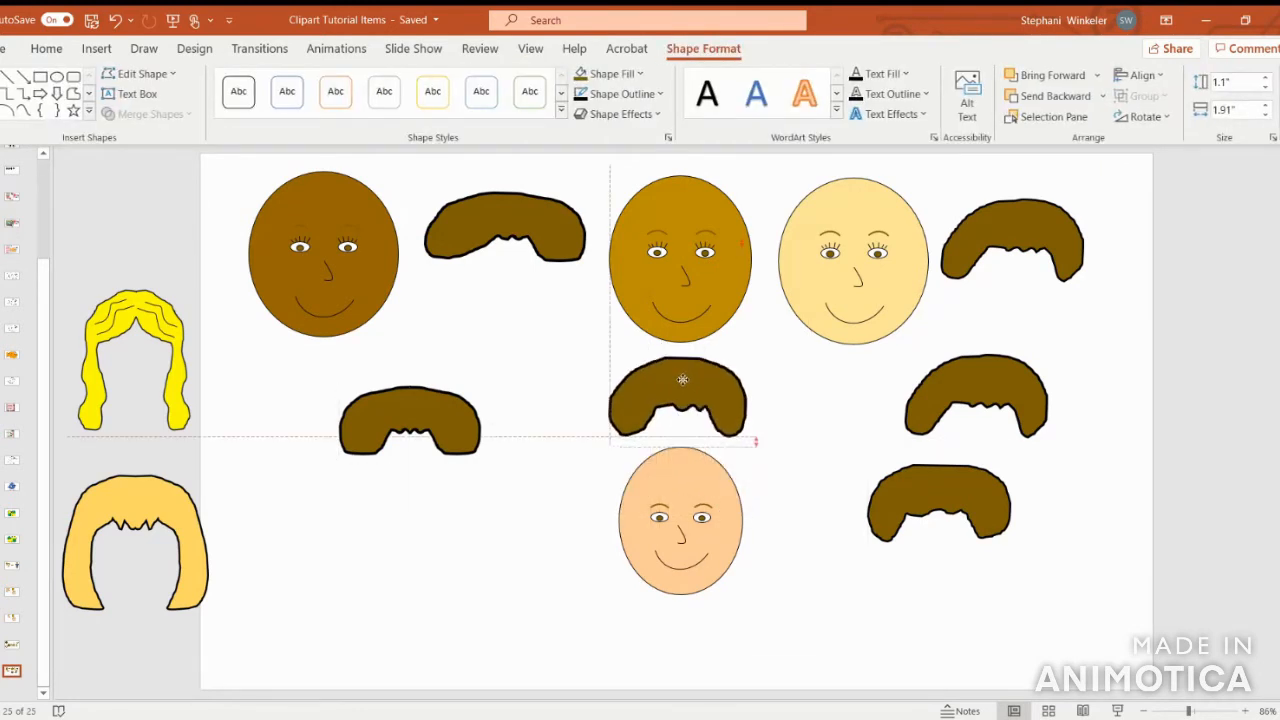
right_click(683, 382)
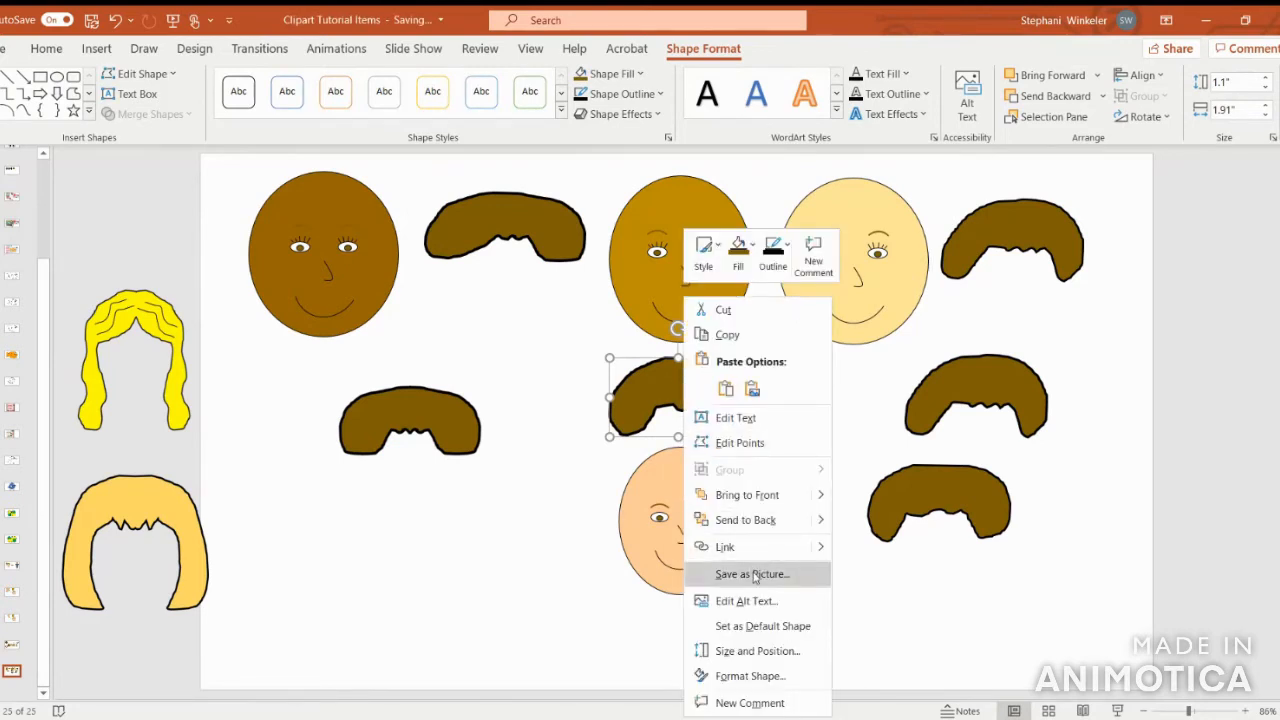
left_click(557, 490)
left_click_drag(692, 390, 1039, 595)
- Move the hair picture beneath the light gold face to the open area beside the peach face
left_click(978, 482)
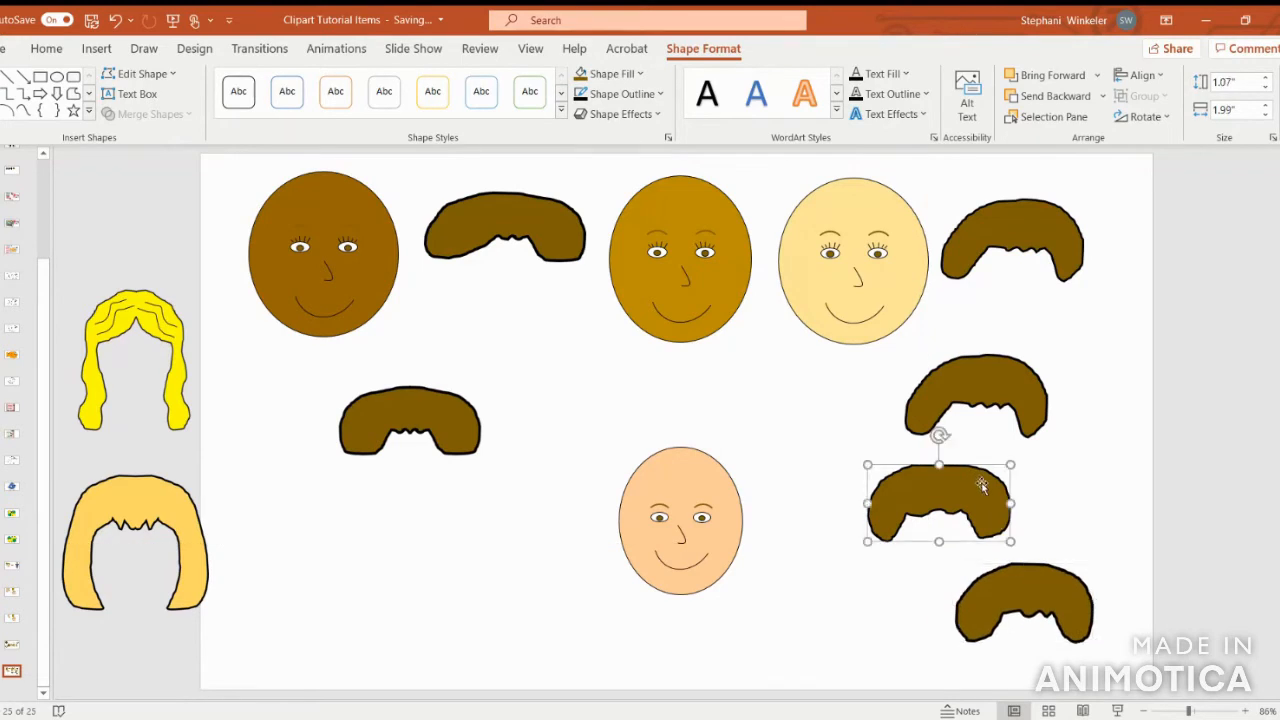
left_click(985, 388)
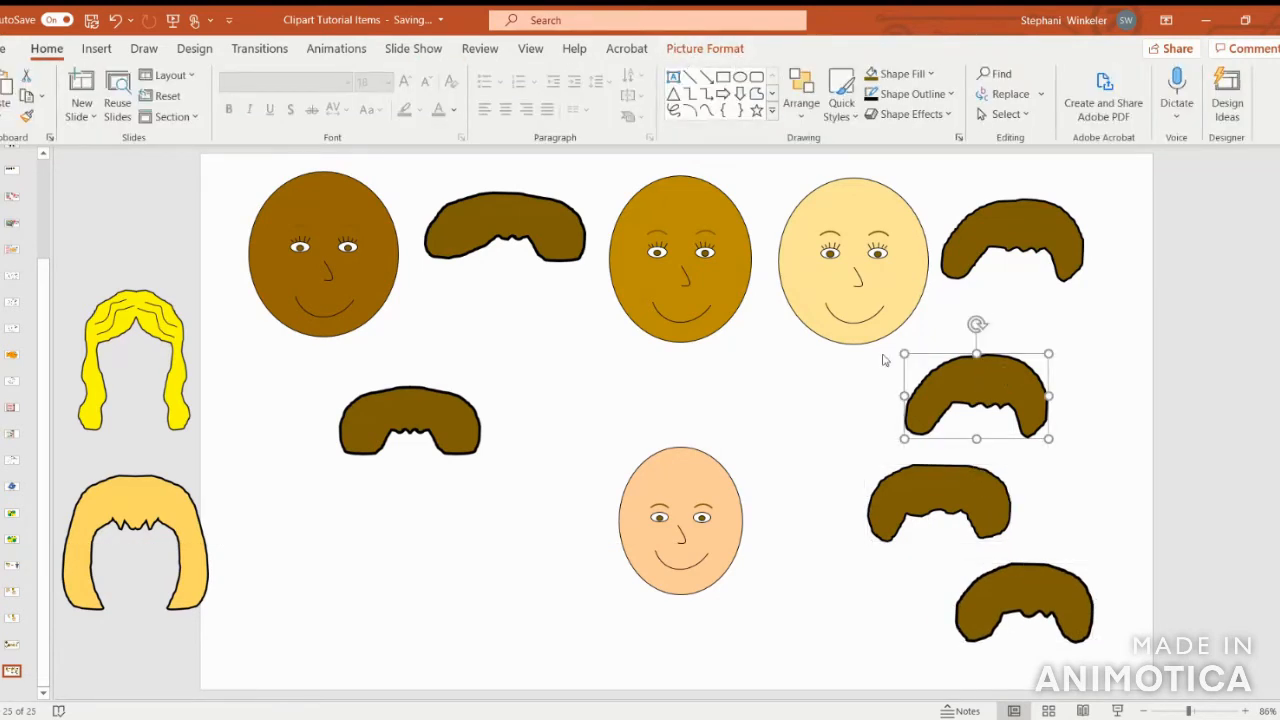
left_click_drag(991, 390, 470, 541)
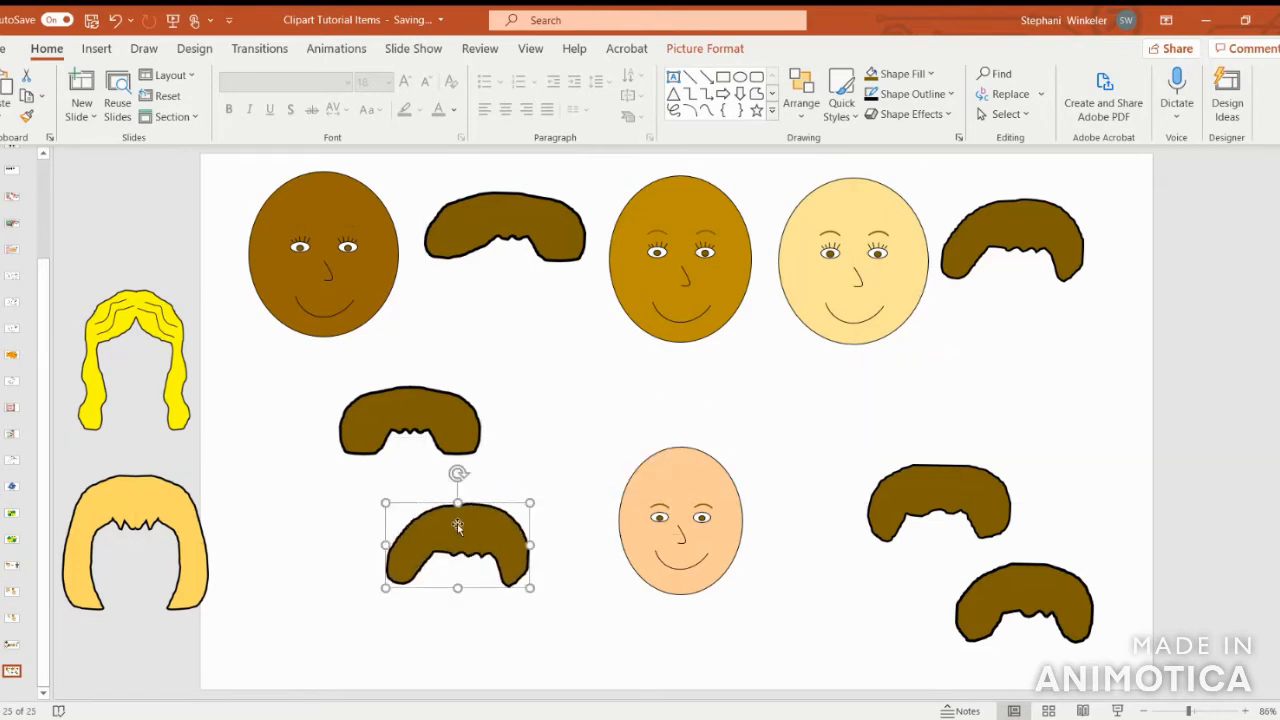
left_click_drag(457, 523, 470, 537)
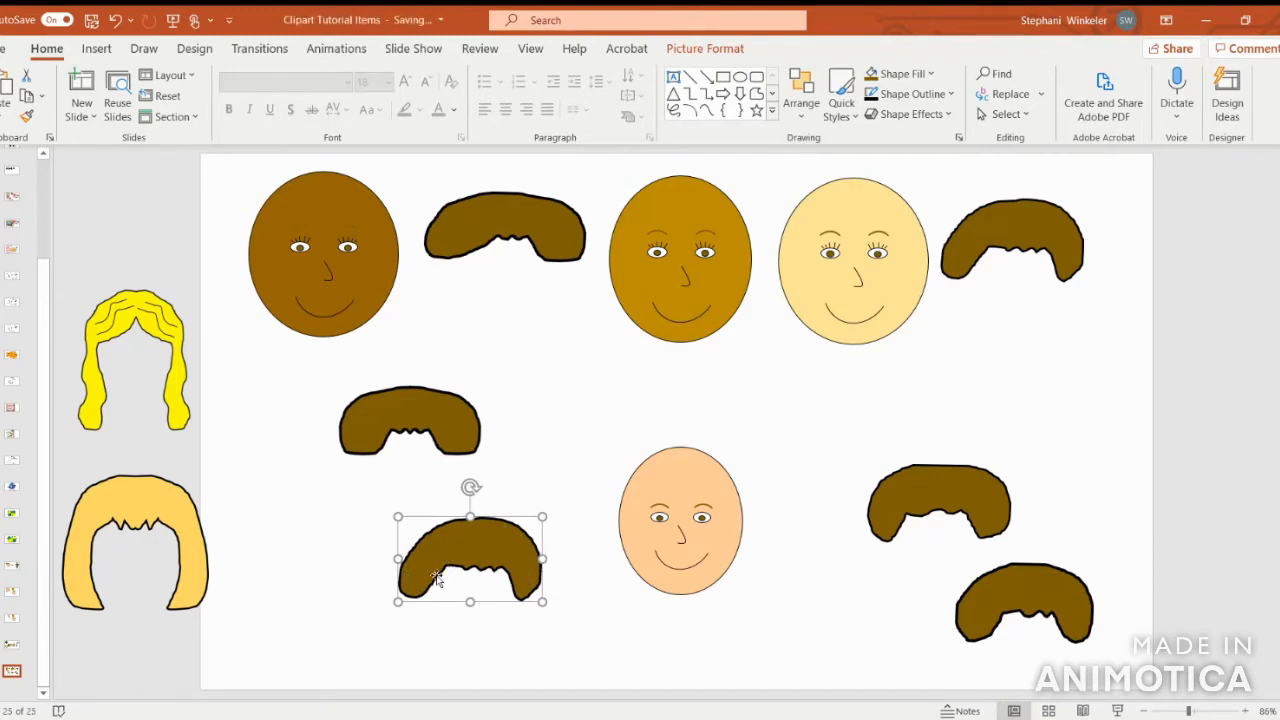
- Crop away the left half of the hair picture, keeping a right half about 0.94" wide
left_click(718, 52)
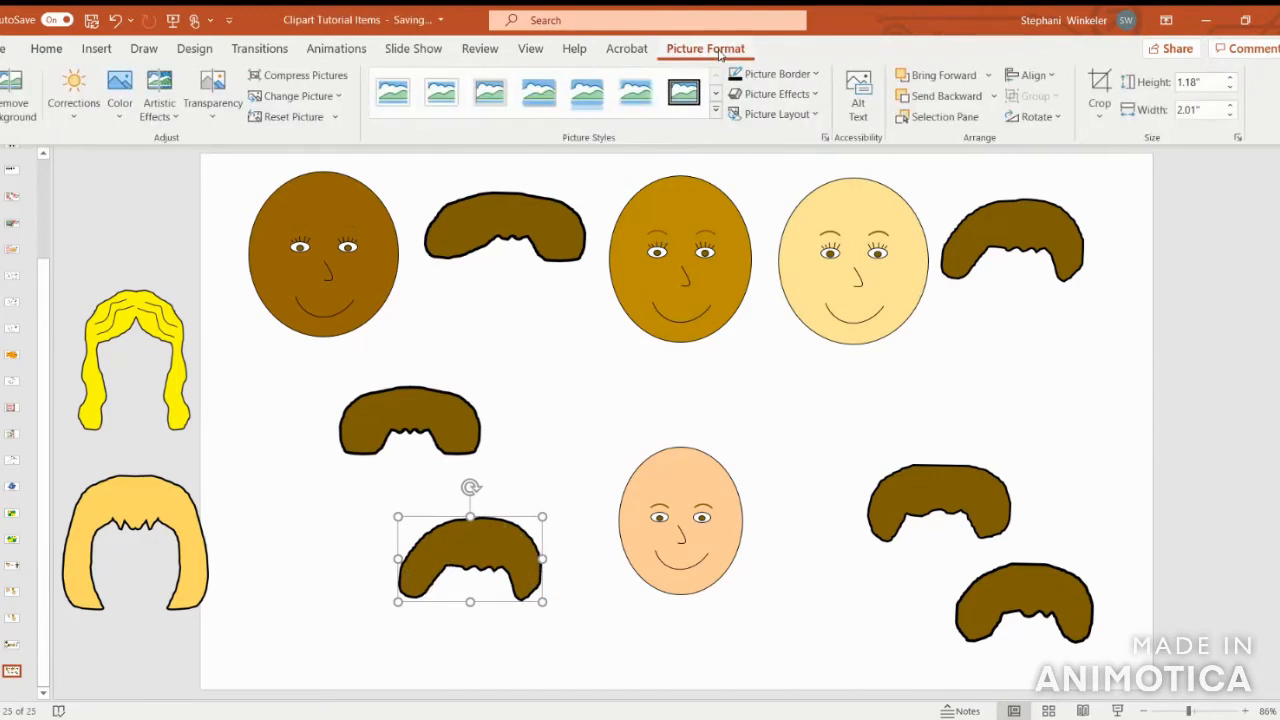
left_click(1099, 110)
left_click(1122, 139)
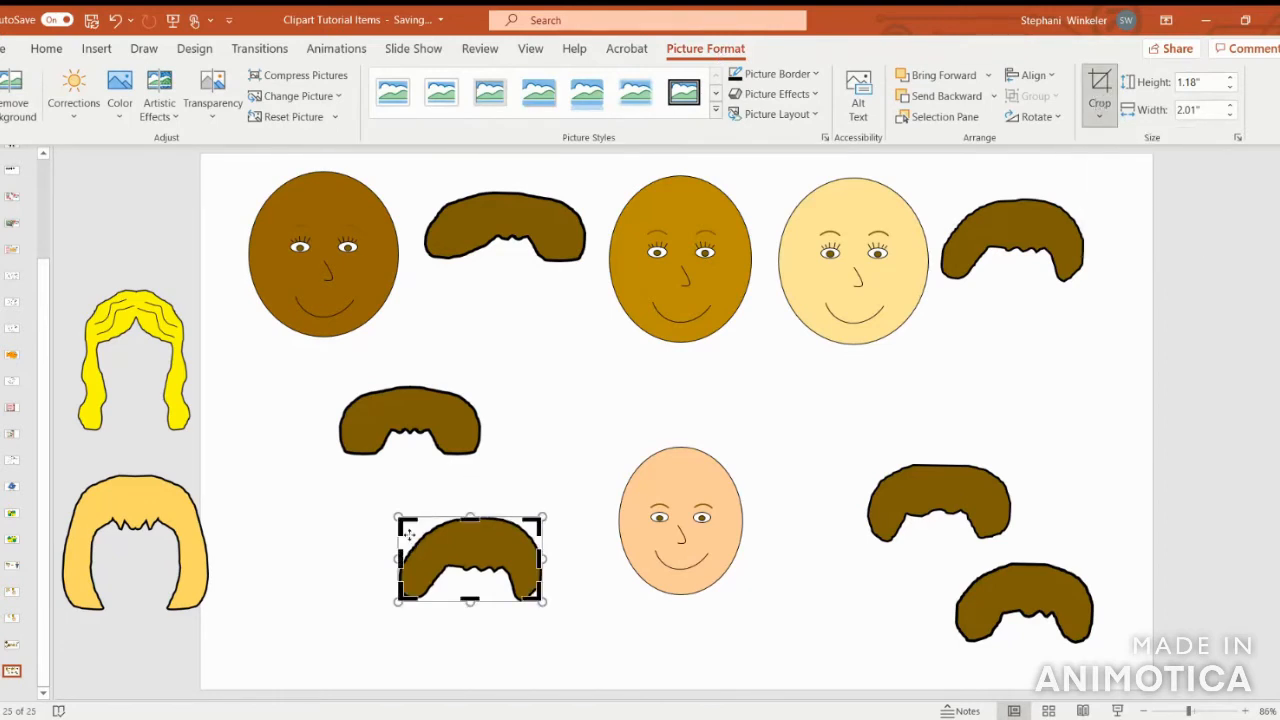
left_click_drag(399, 560, 474, 557)
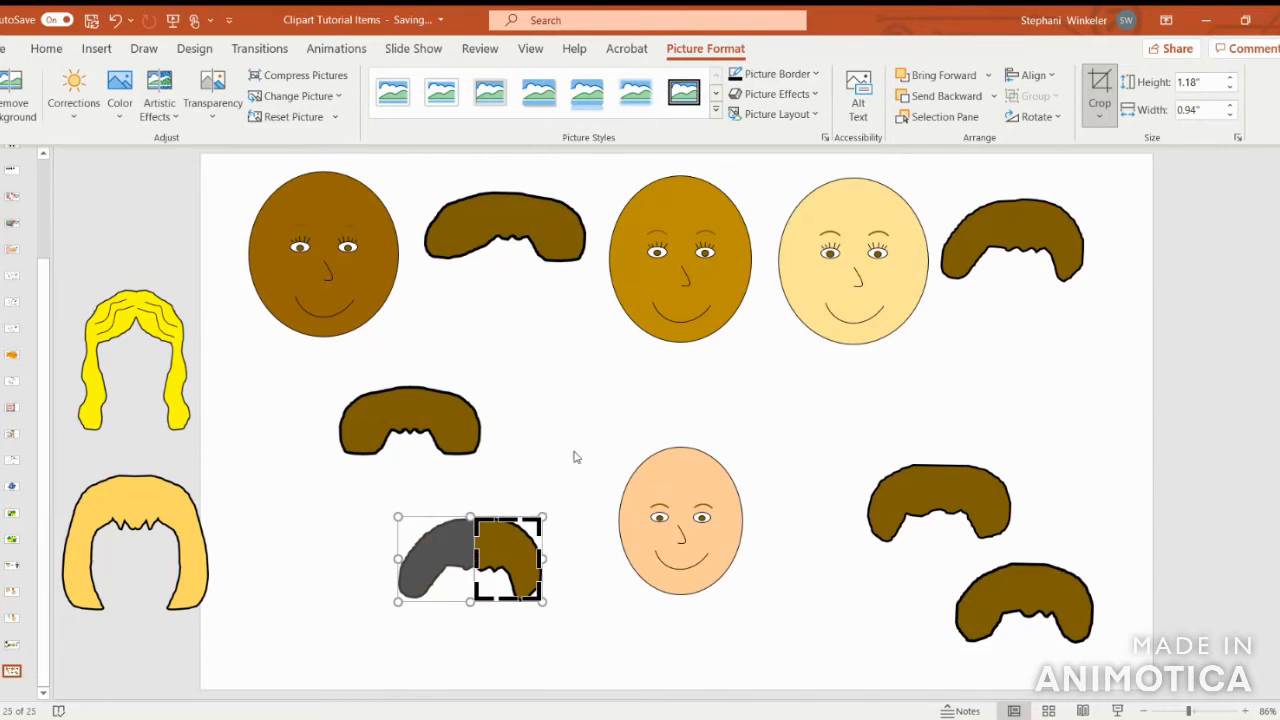
left_click(576, 457)
left_click(523, 543)
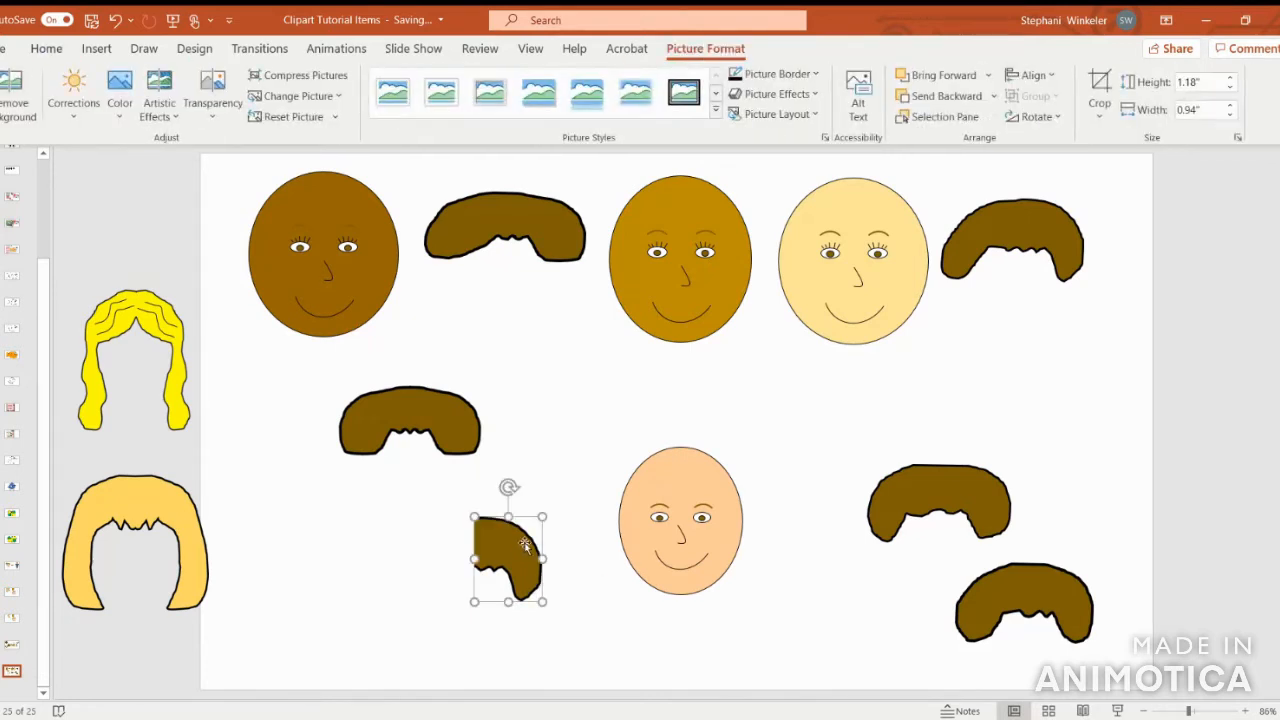
- Duplicate the right half of the hair, flip the copy horizontally, and join it to the original as the left half
key("ctrl+c")
key("ctrl+v")
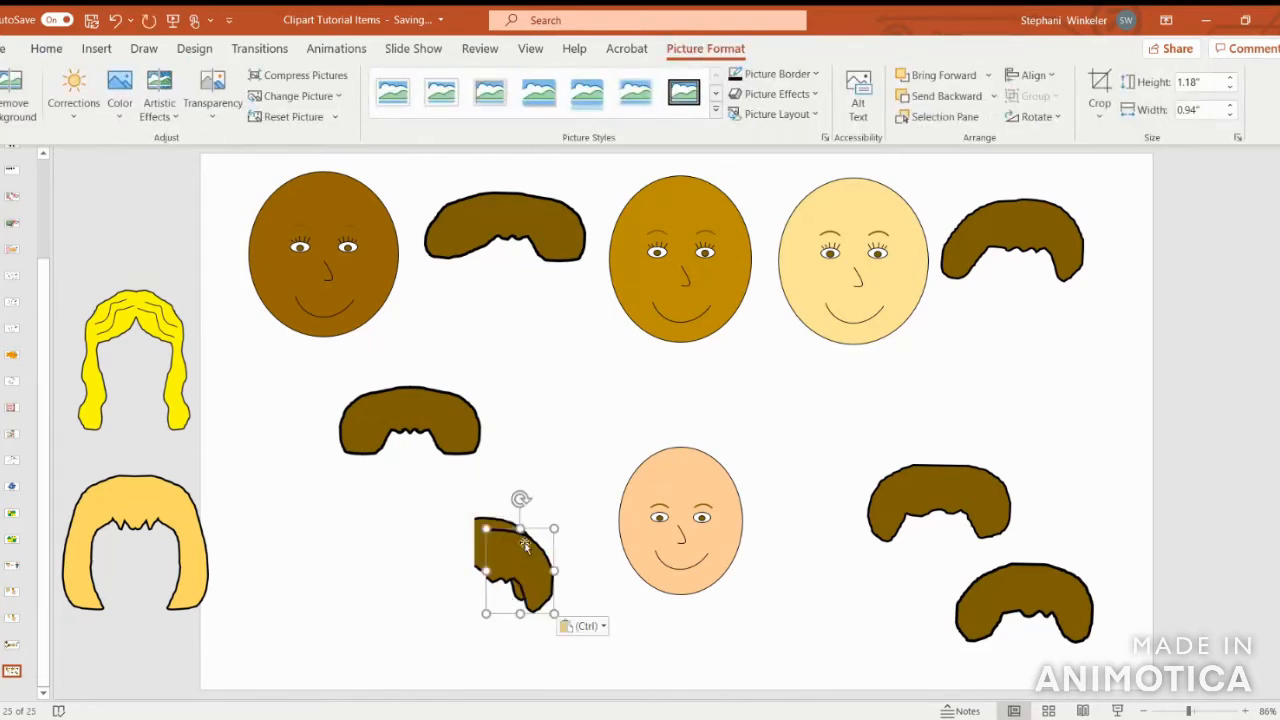
left_click(1038, 116)
left_click(1056, 212)
left_click_drag(519, 555, 444, 540)
- Group the two mirrored hair halves and place the grouped hair on the peach face's head
left_click(520, 542, "shift")
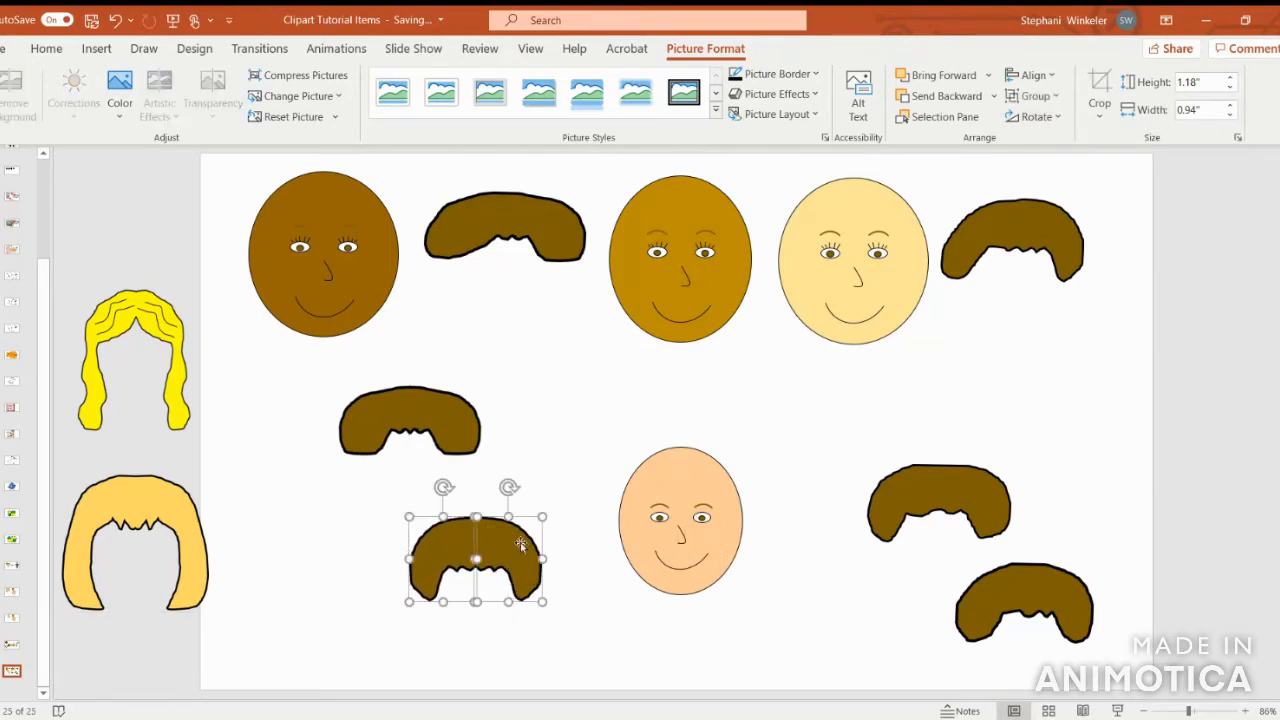
right_click(520, 542)
left_click(699, 321)
left_click_drag(510, 555, 714, 470)
left_click(803, 483)
left_click(681, 470)
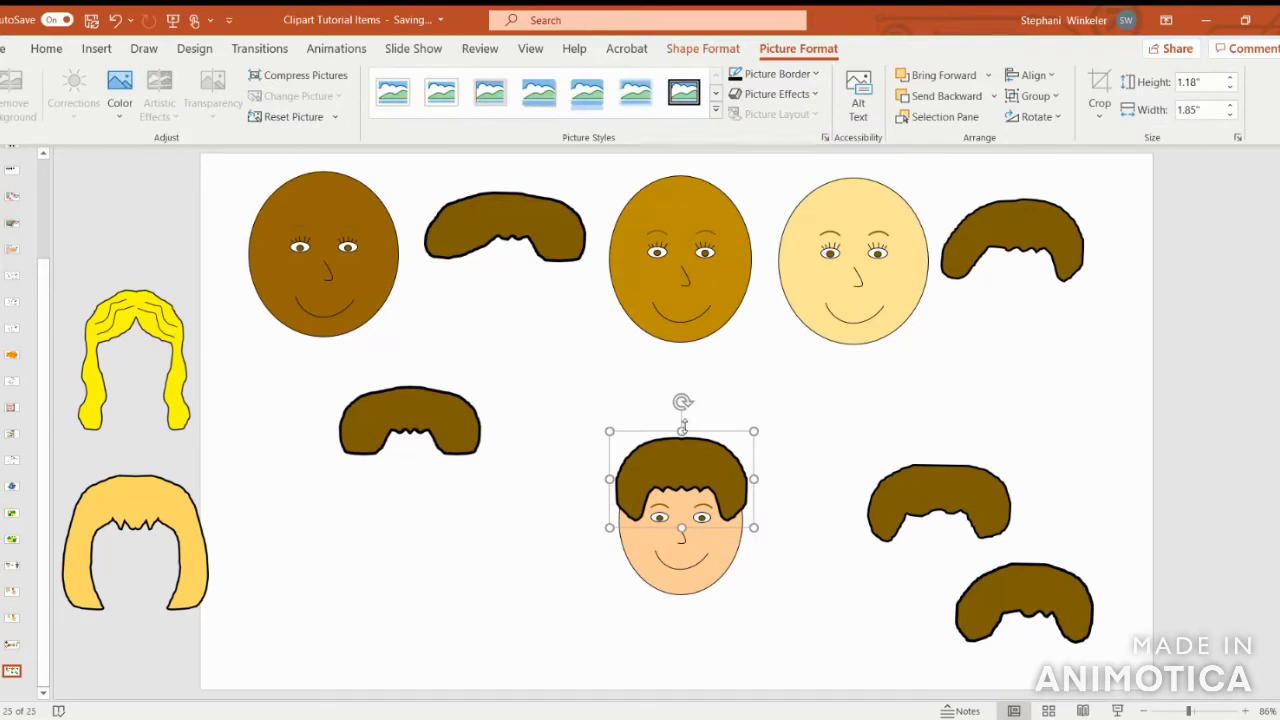
- Reduce the grouped hair's height to about 0.98" so it fits the peach face's head
left_click_drag(681, 431, 681, 439)
left_click(788, 481)
left_click(706, 478)
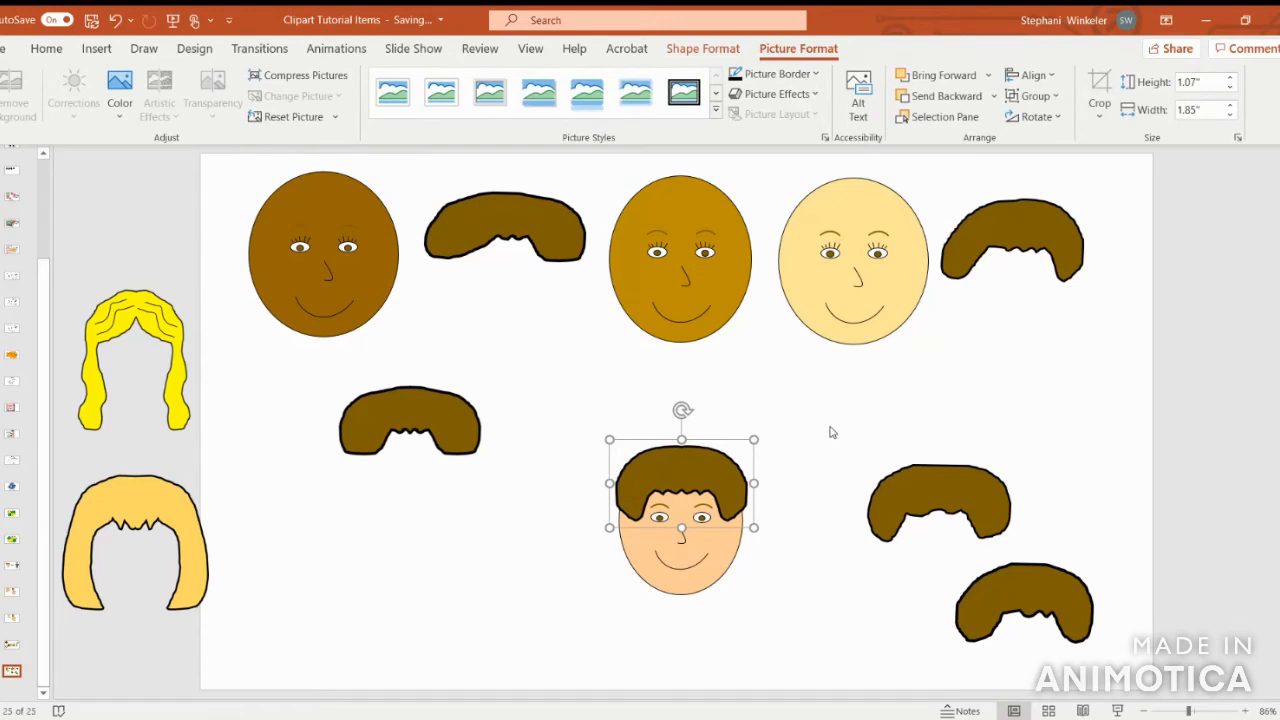
left_click(727, 482)
left_click(788, 482)
left_click(677, 474)
left_click_drag(682, 527, 682, 520)
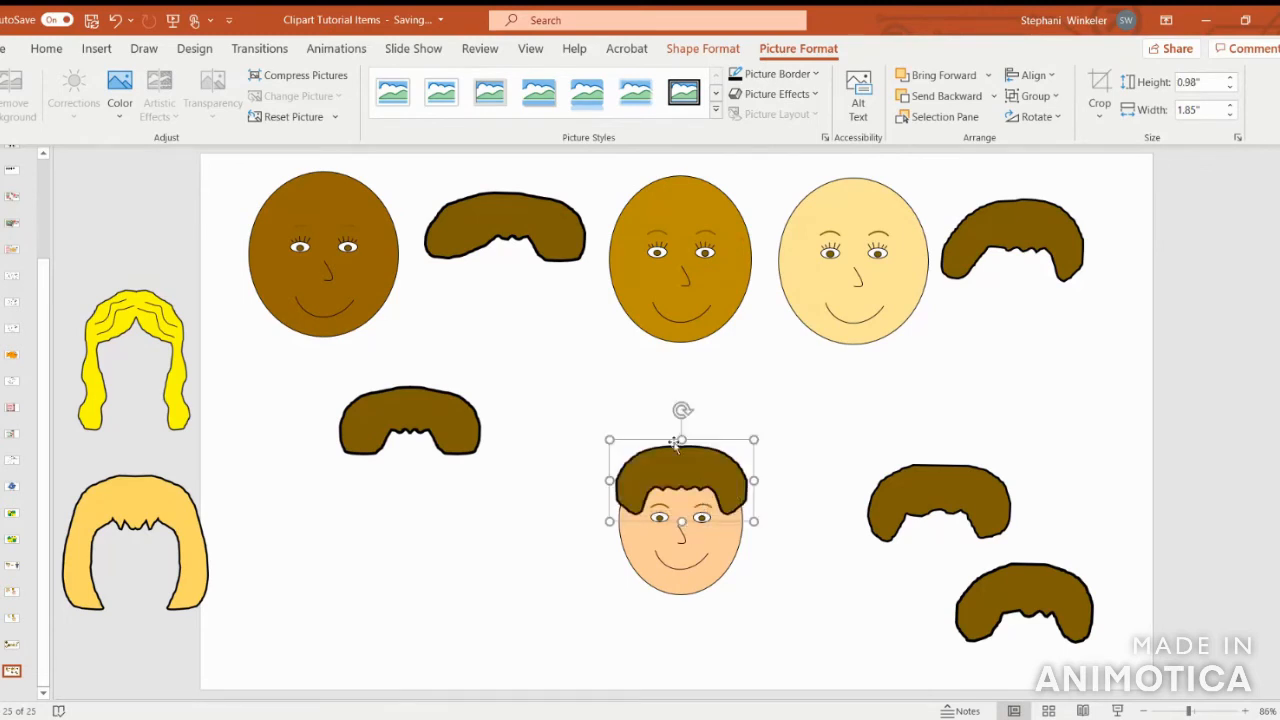
- Take the grouped hair off the face and undo its edits back to the uncropped hair picture
left_click_drag(697, 468, 456, 520)
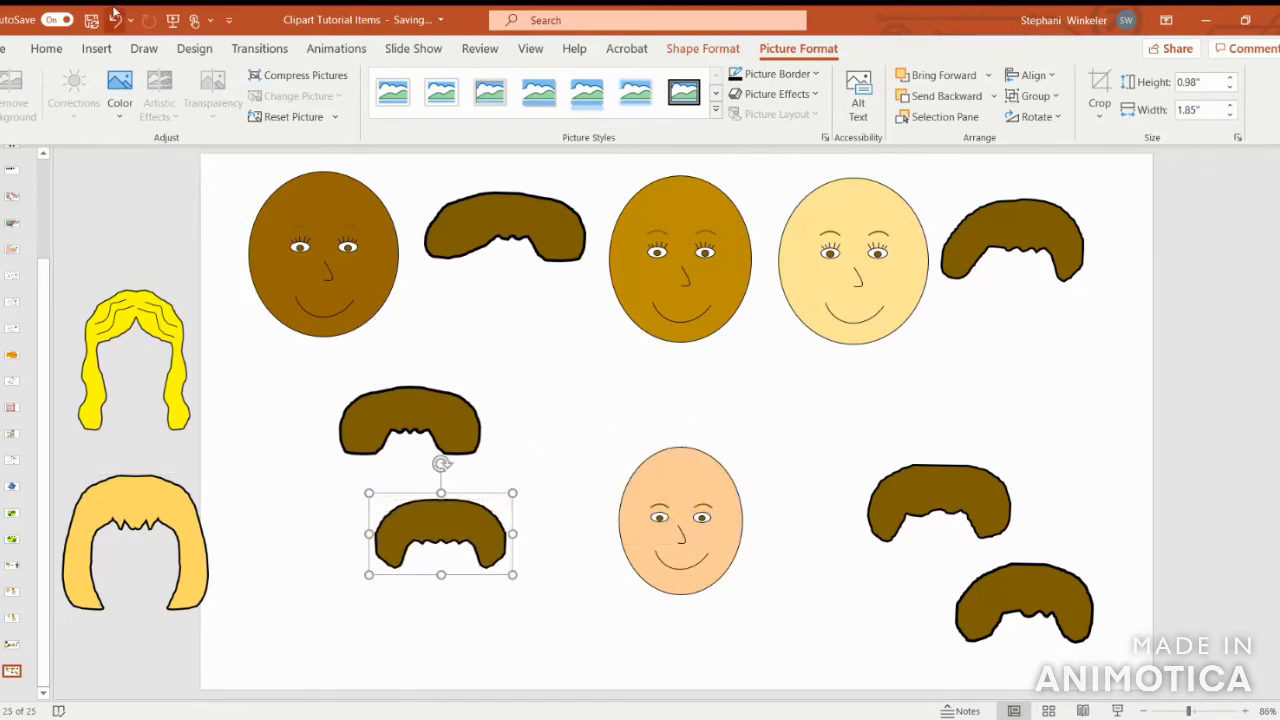
left_click(116, 20)
left_click(116, 20)
left_click(116, 20)
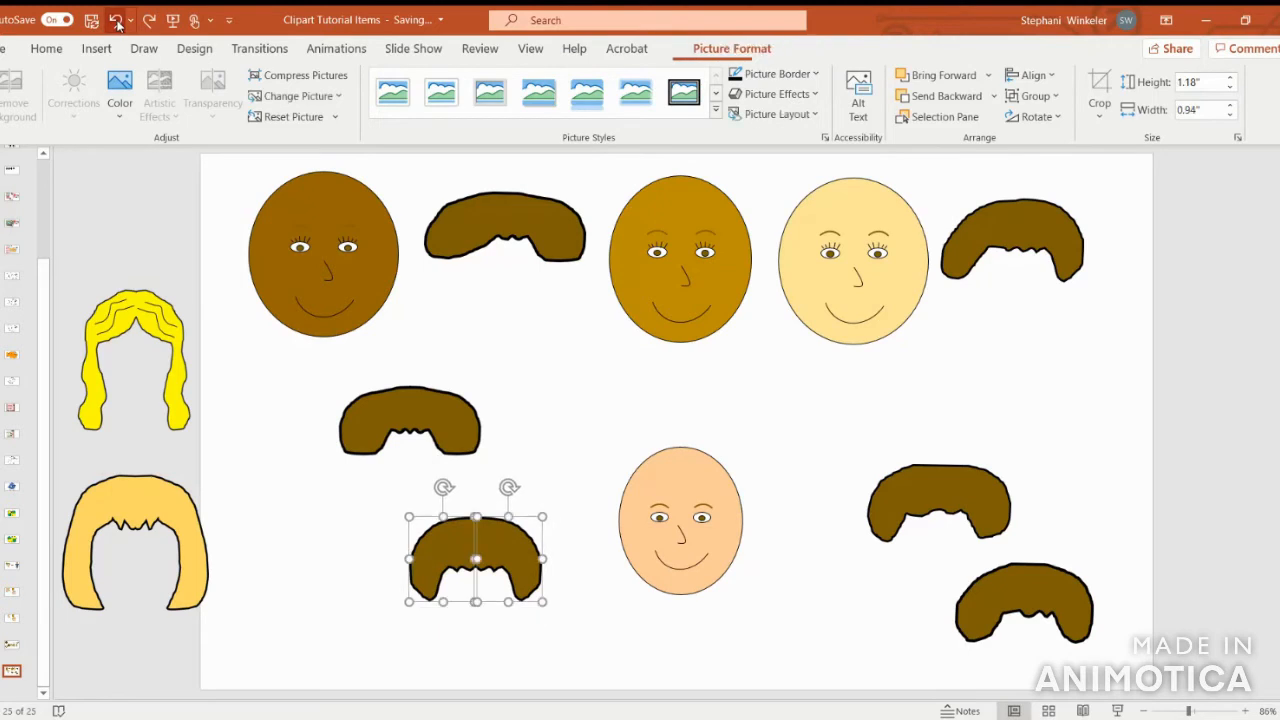
left_click(116, 20)
left_click(116, 20)
left_click(116, 20)
left_click(116, 20)
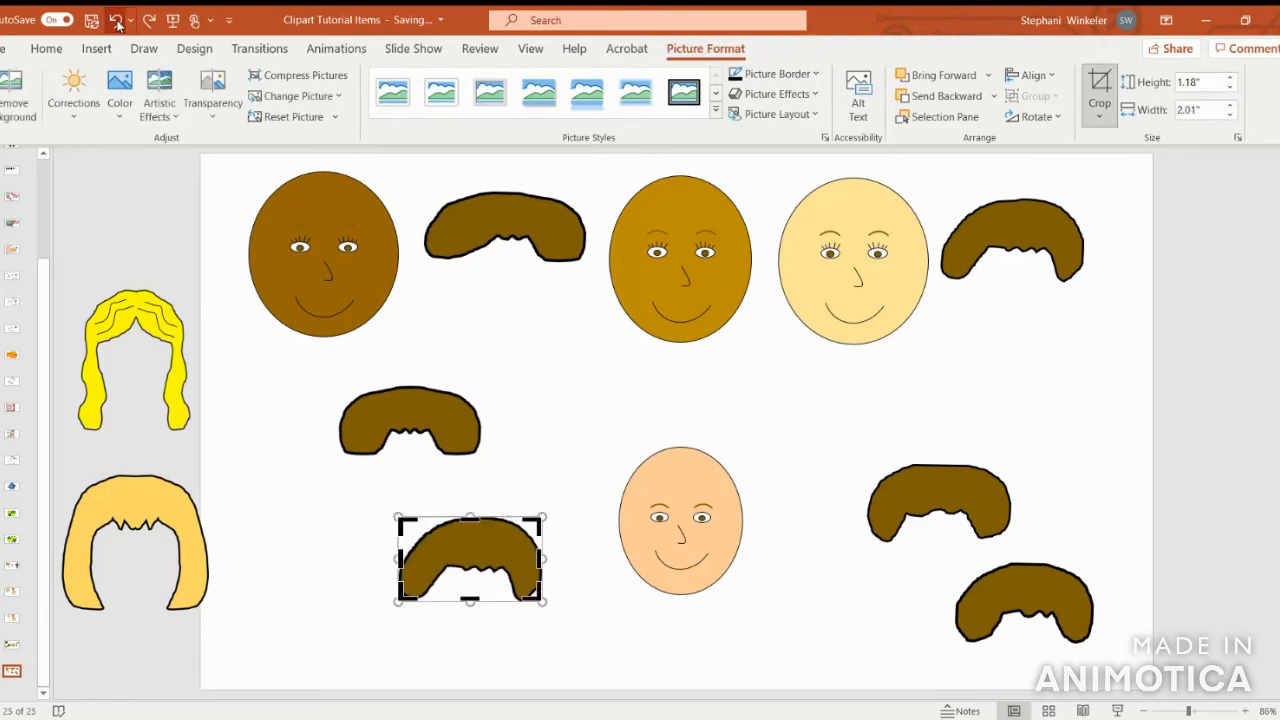
left_click(551, 460)
- Crop away the right half of the hair picture, keeping a left half about 1.03" wide
left_click(537, 543)
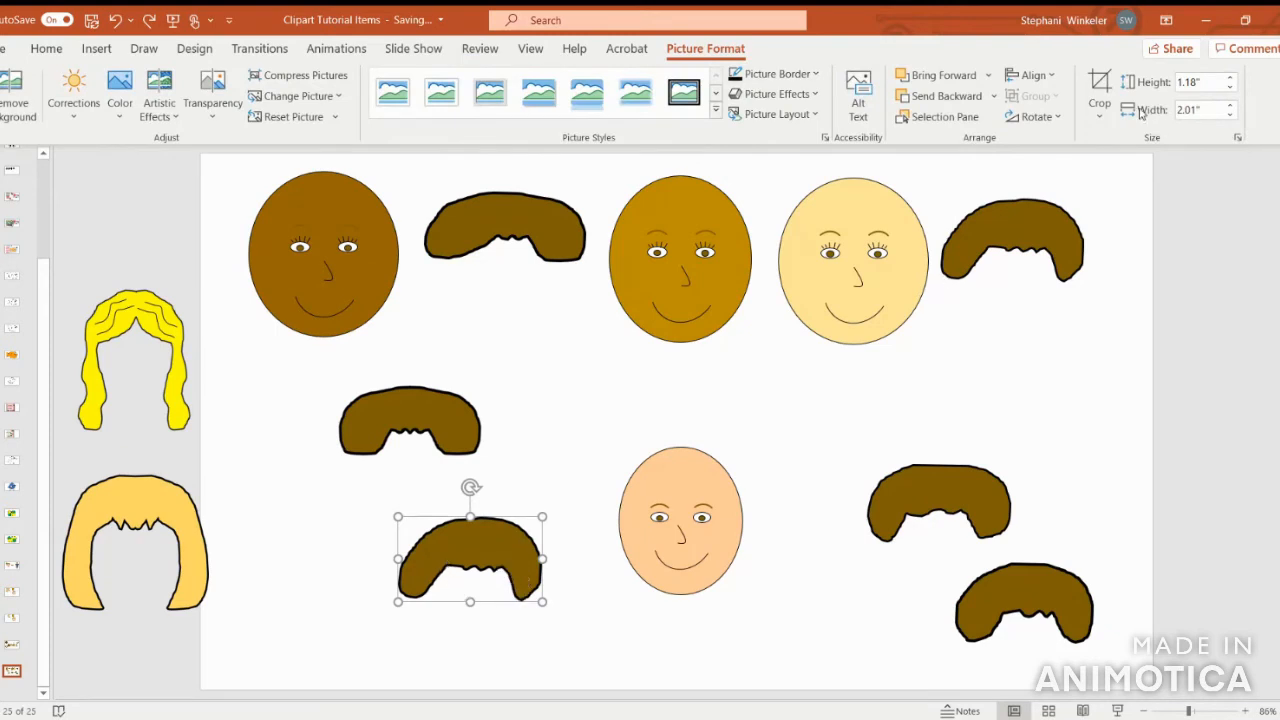
left_click(1099, 108)
left_click(1112, 141)
left_click_drag(541, 557, 477, 553)
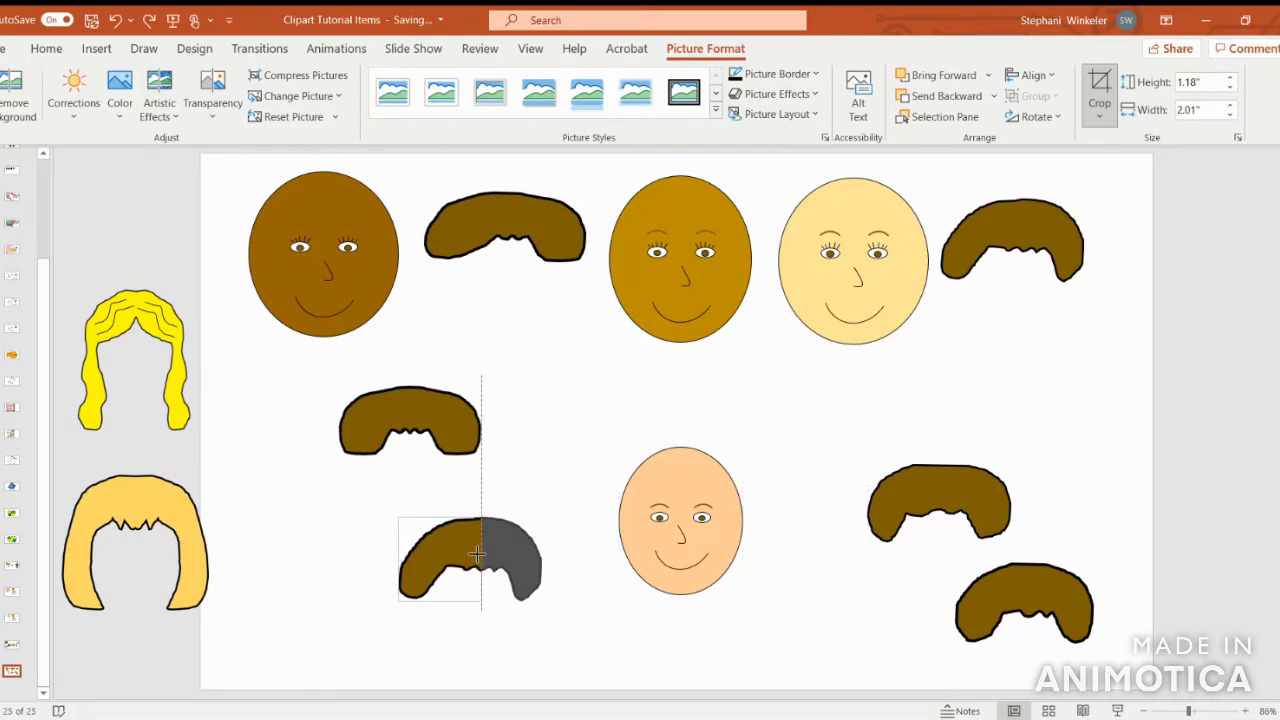
left_click_drag(477, 553, 475, 553)
left_click(540, 486)
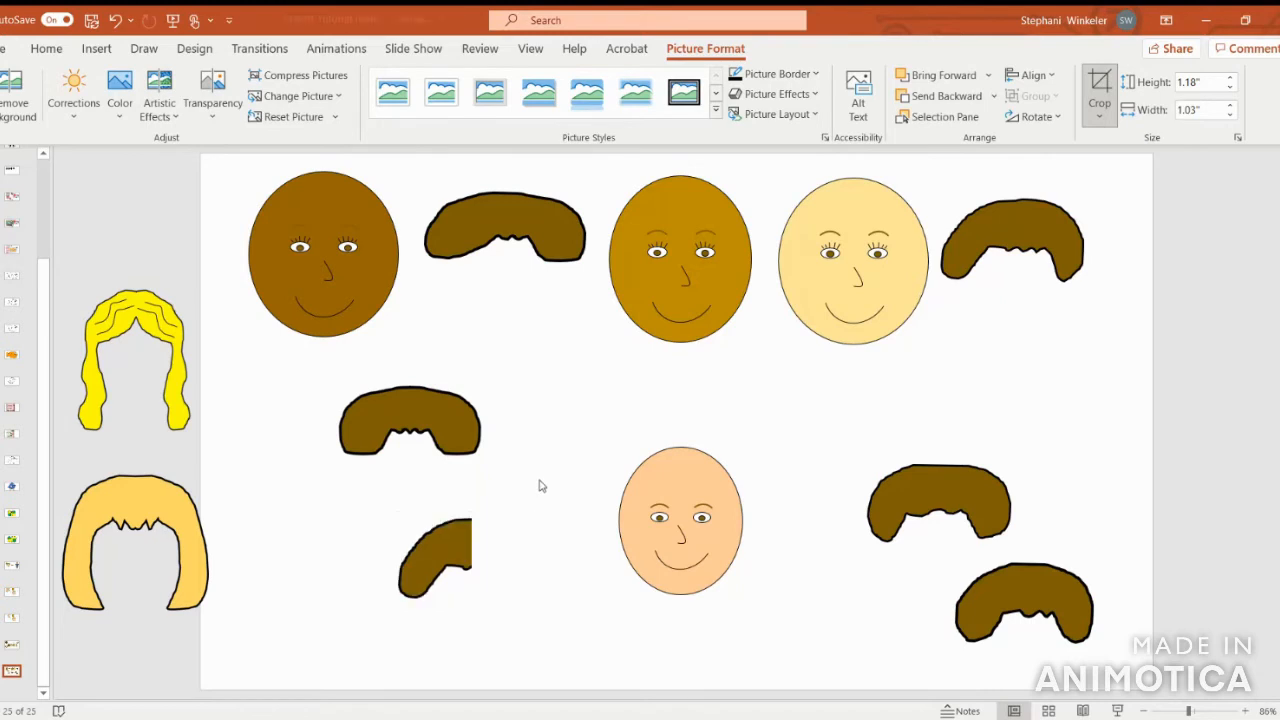
- Duplicate the left hair half, flip the copy horizontally, join it as the right half, and select both halves
left_click(472, 532)
key("ctrl+c")
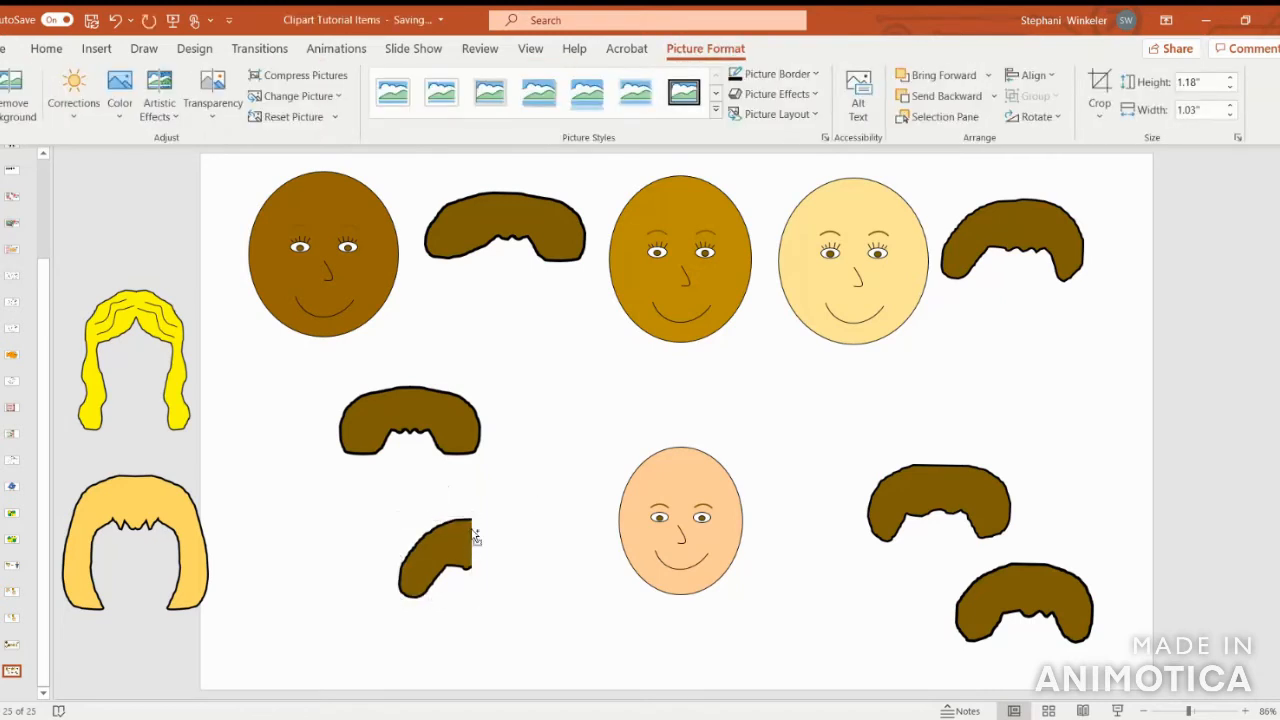
key("ctrl+v")
left_click(1032, 117)
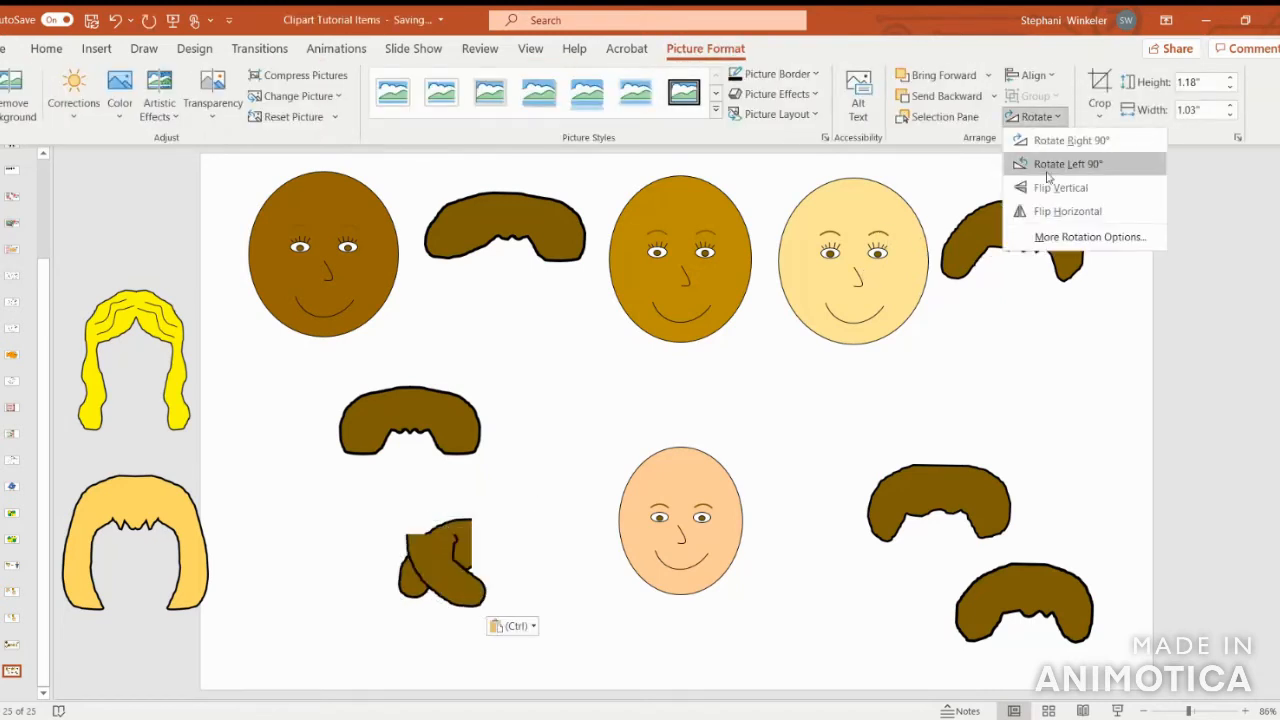
left_click(1052, 209)
left_click_drag(460, 564, 520, 555)
left_click(450, 565, "shift")
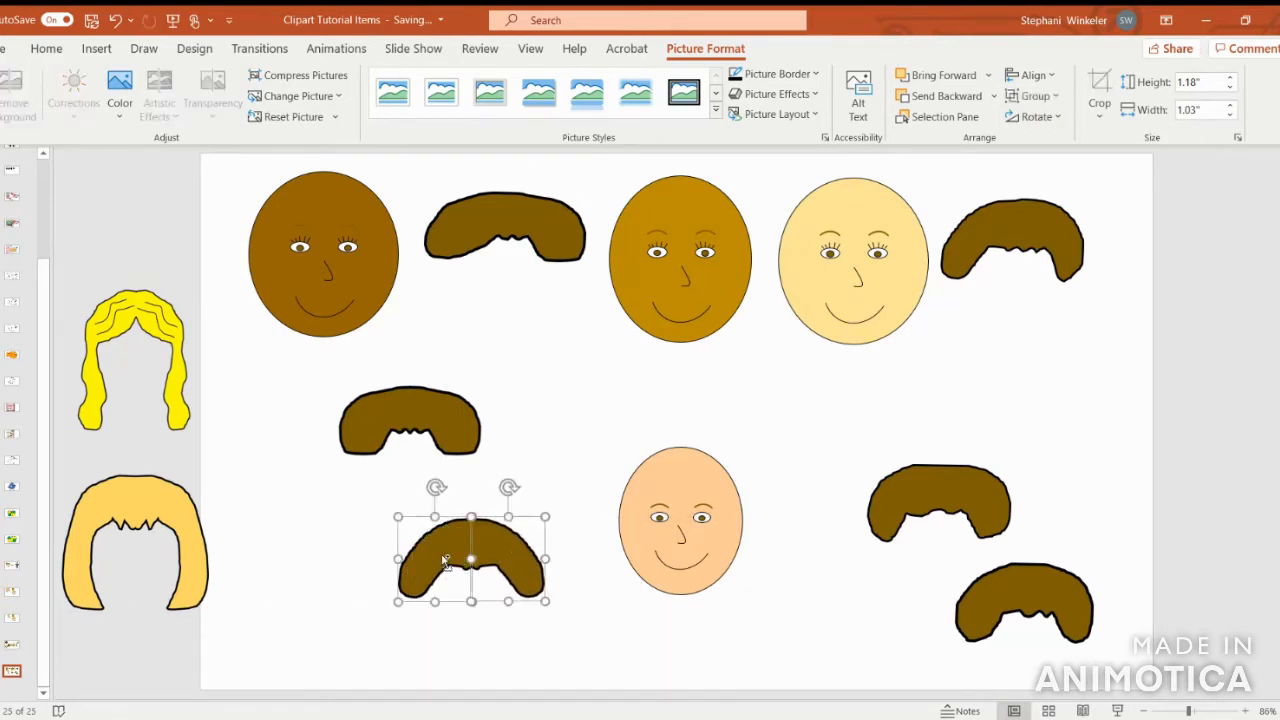
- Group the two hair halves and place the grouped hair on the peach face's head
right_click(445, 560)
mouse_move(541, 331)
left_click(610, 333)
left_click_drag(514, 543, 709, 466)
left_click(816, 535)
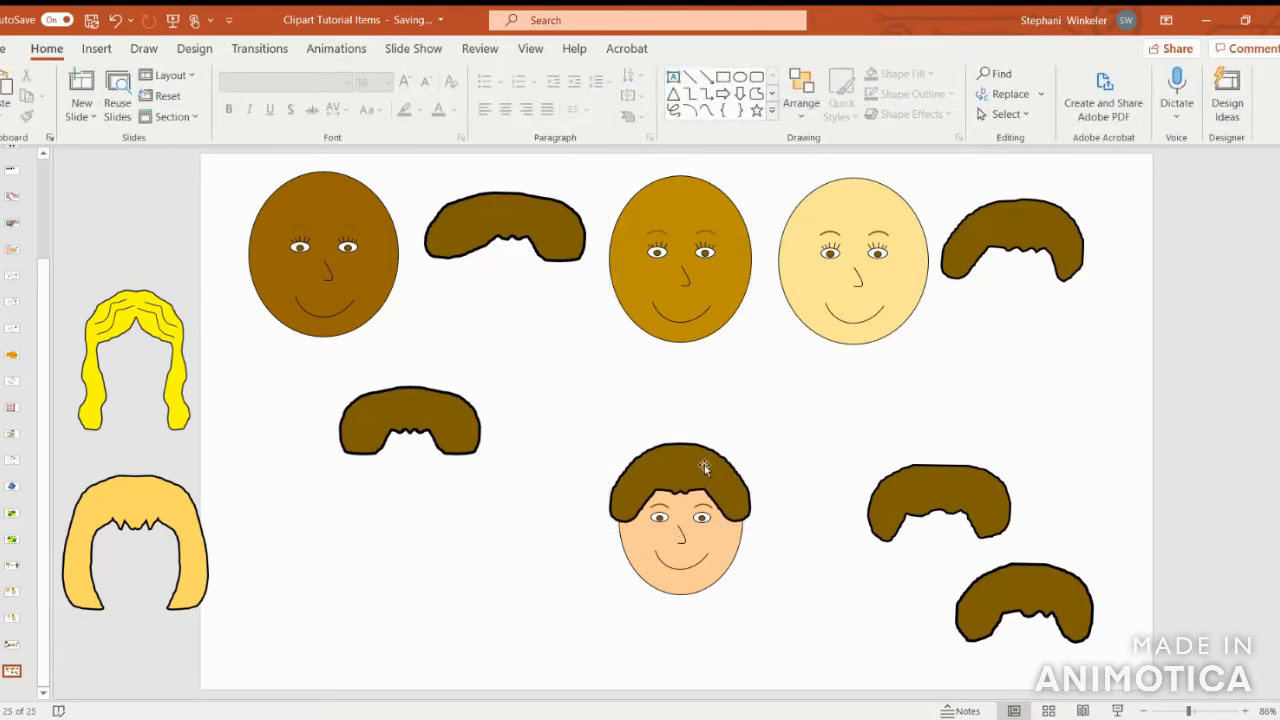
- Set the grouped hair aside below the top-right hairpiece, and try the lowest brown hairpiece on the peach face before returning it to the slide's lower right
left_click_drag(698, 468, 1016, 357)
left_click(1040, 637)
left_click_drag(1043, 592, 708, 469)
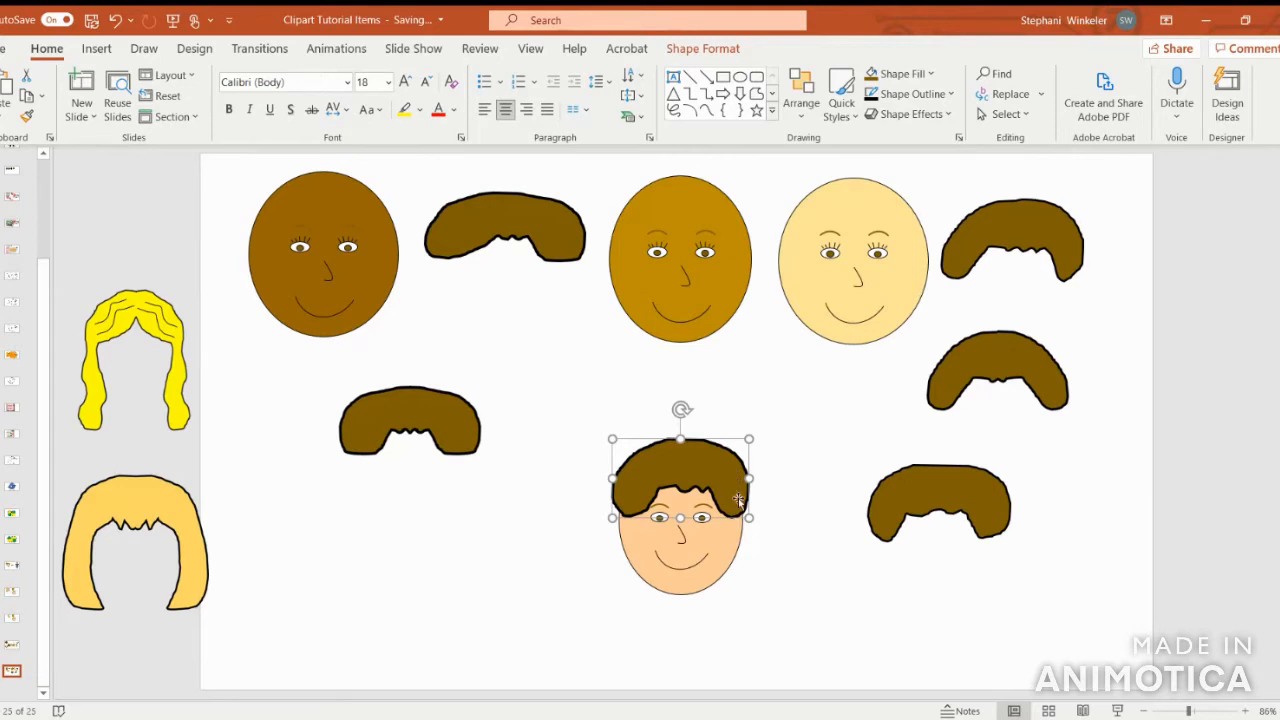
left_click_drag(699, 461, 1040, 576)
left_click(875, 573)
- Place the remaining flat-topped brown hairpiece on the peach face's head to try its fit
left_click(716, 476)
left_click(1005, 495)
left_click_drag(975, 492, 721, 467)
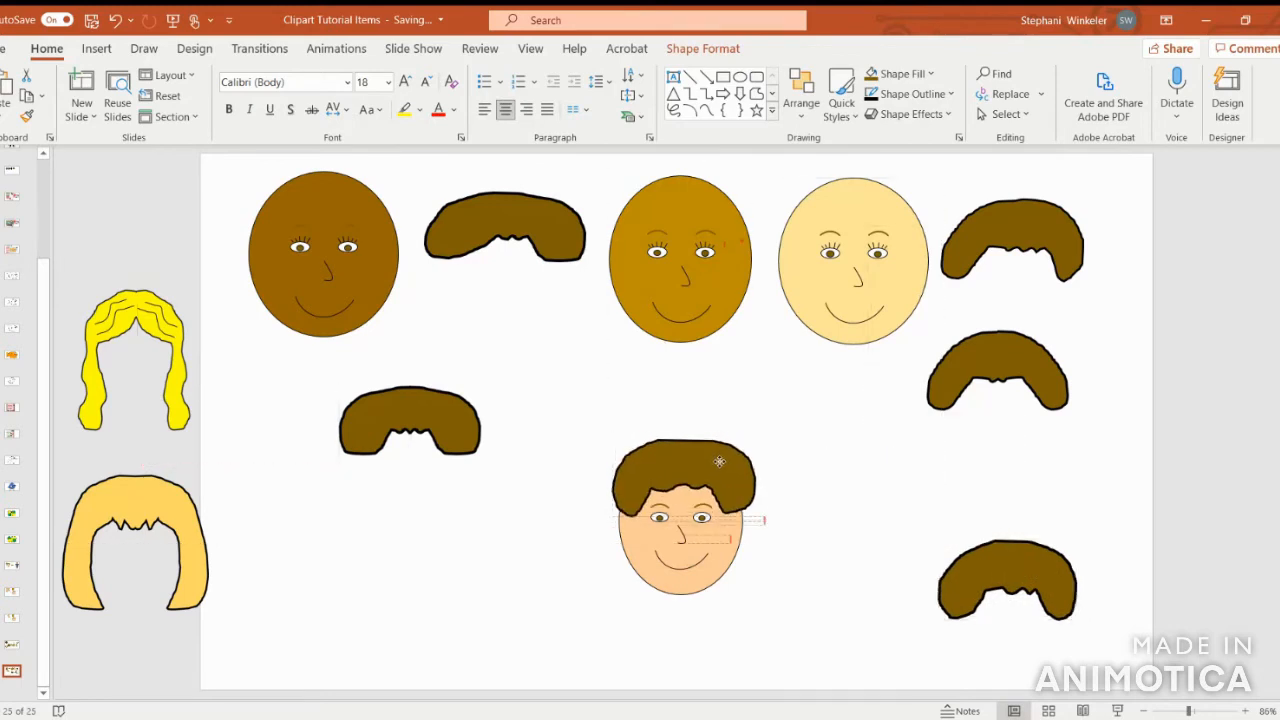
left_click(793, 494)
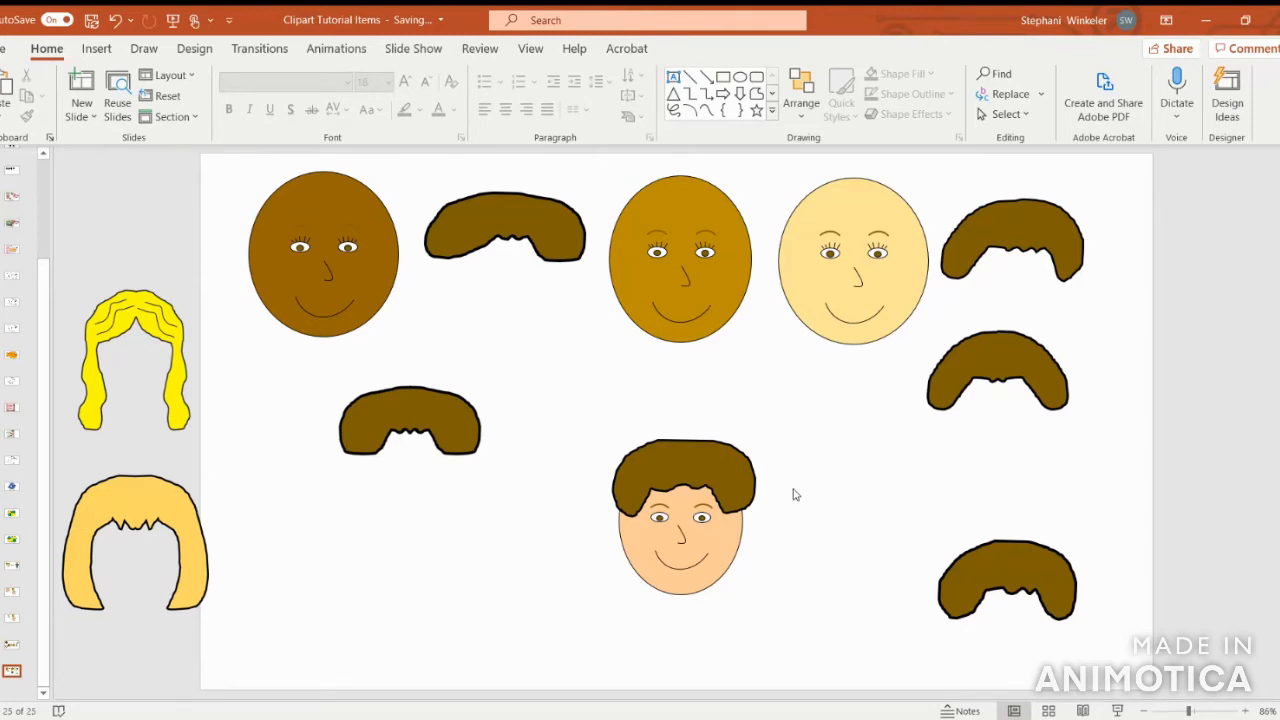
- Line up the flat-topped hair with the right-hand hairpieces, stack the other small brown one under the wide one, and bring the wavy yellow hair onto the slide
left_click_drag(703, 466, 1031, 460)
left_click_drag(466, 411, 564, 299)
left_click_drag(141, 313, 320, 382)
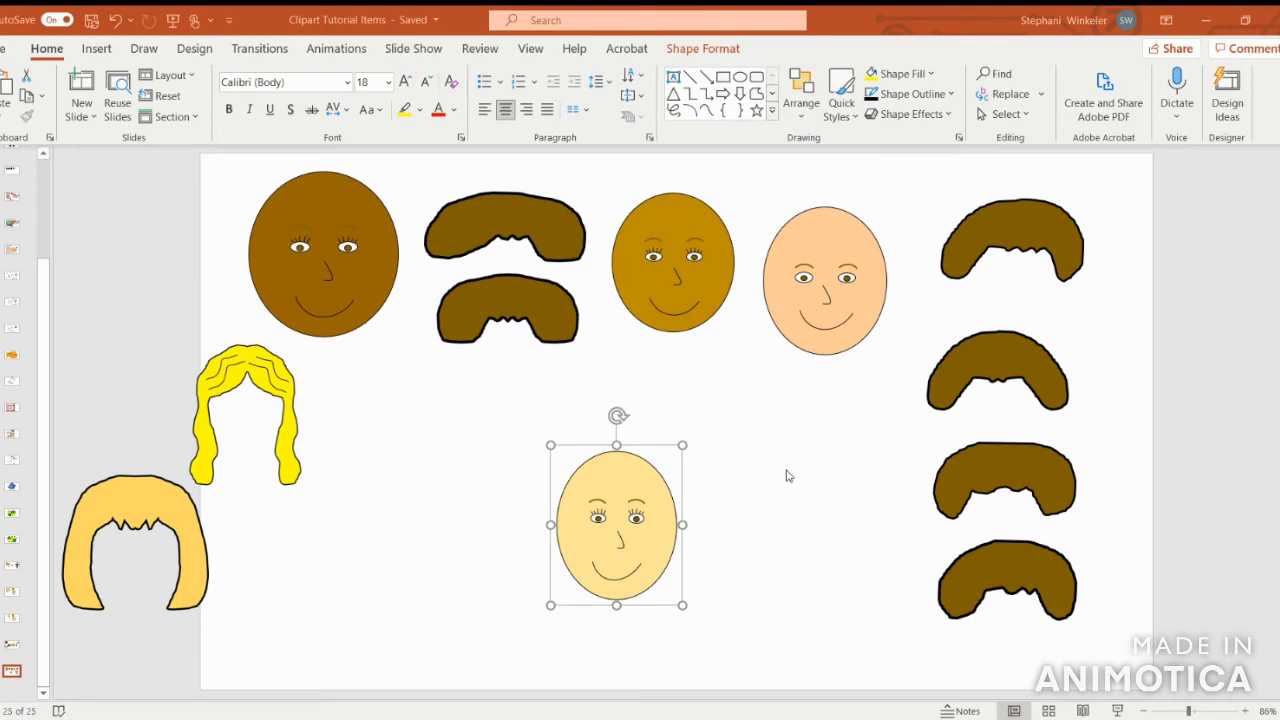
- Draw a closed freehand shape of long, wavy, side-parted hair around the pale yellow face and select it
left_click(96, 48)
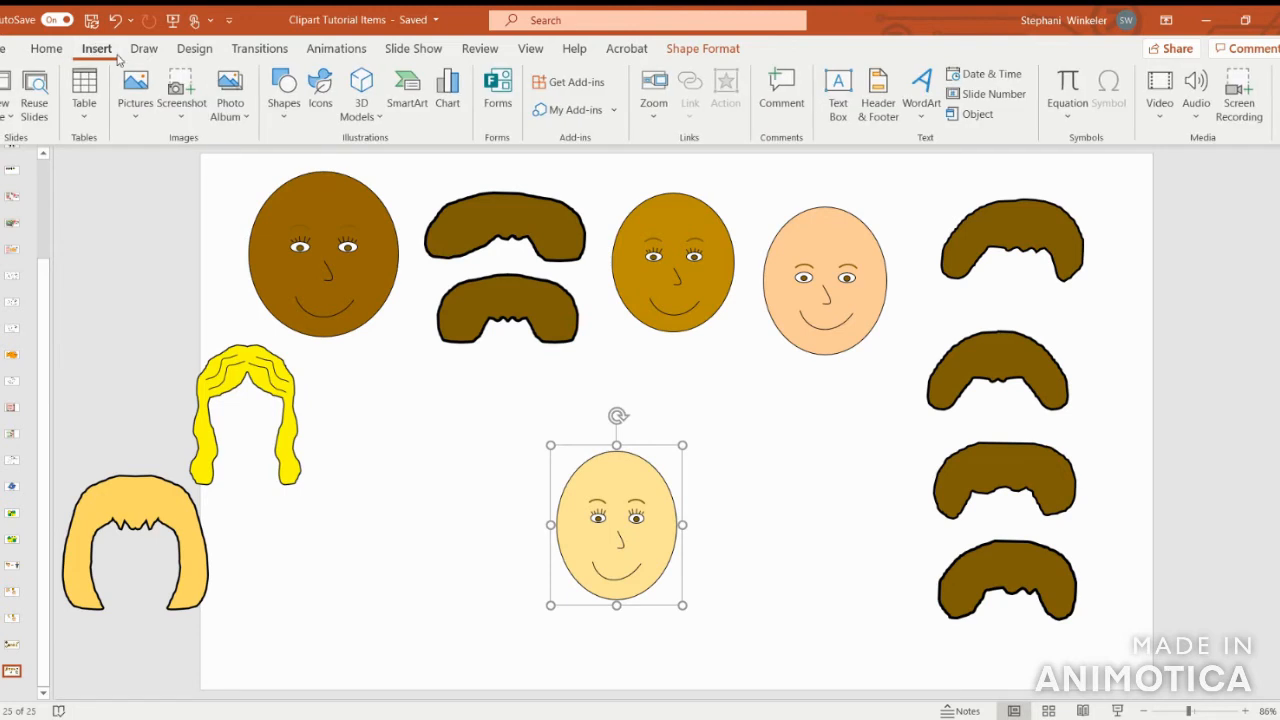
left_click(283, 95)
left_click(278, 179)
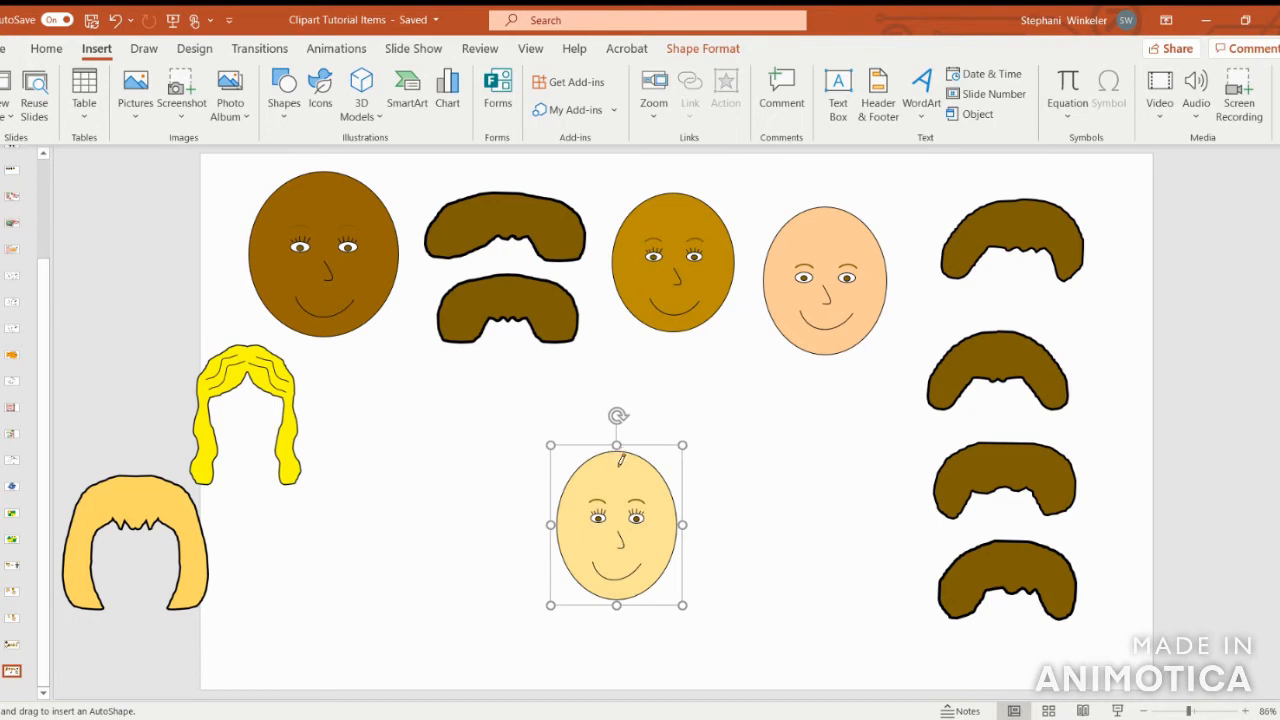
key("Escape")
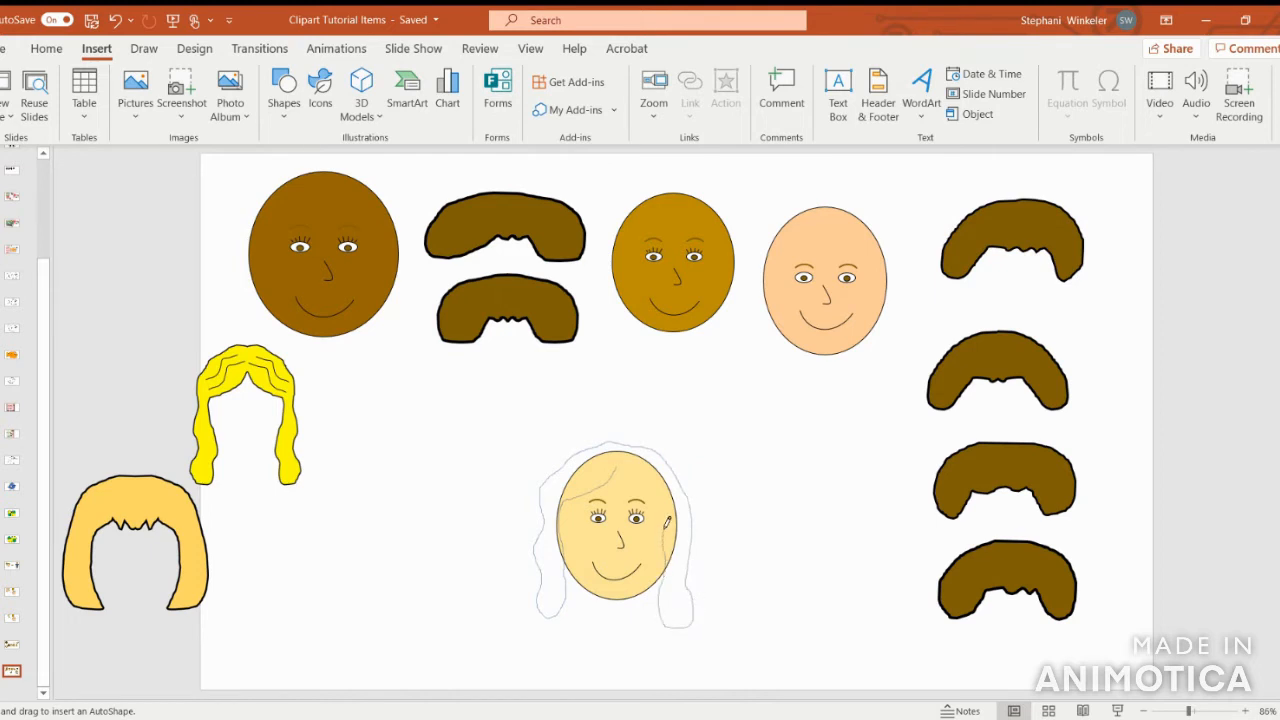
left_click_drag(622, 470, 616, 469)
left_click(774, 505)
left_click(606, 462)
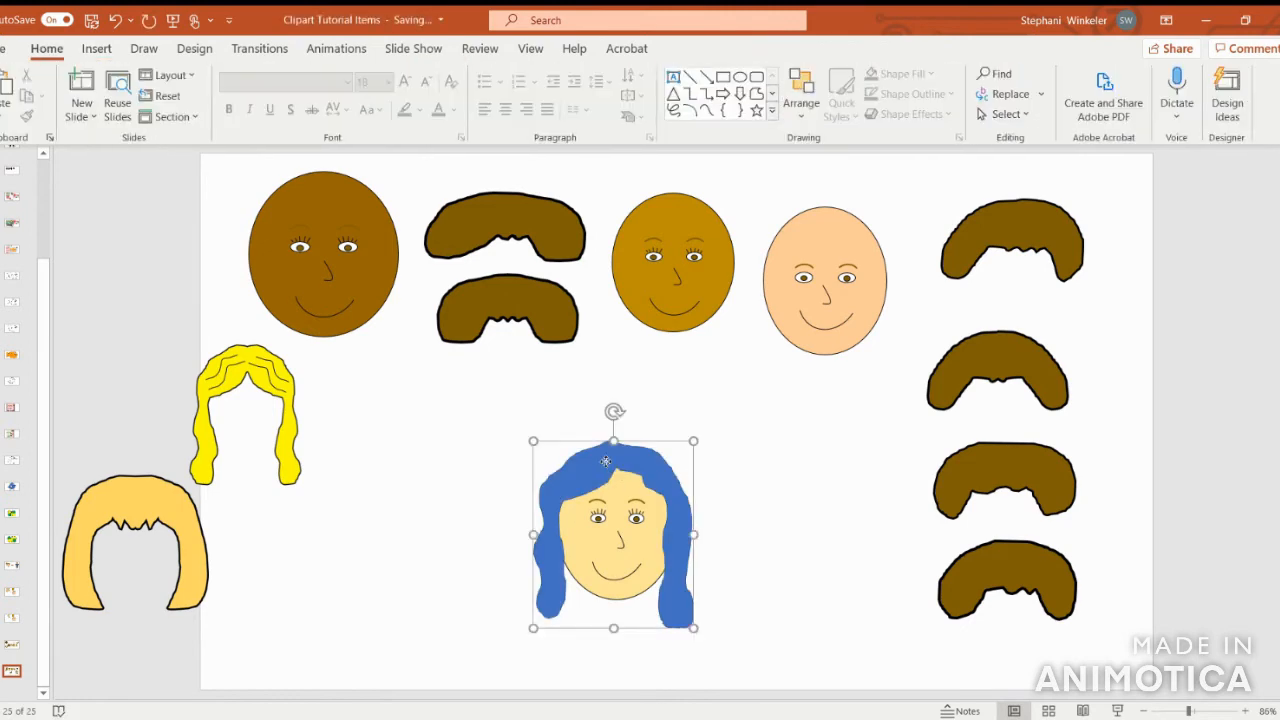
- Recolor the blue hair yellow and stretch it to 3.14 inches high, placing it left of the pale face
left_click(580, 74)
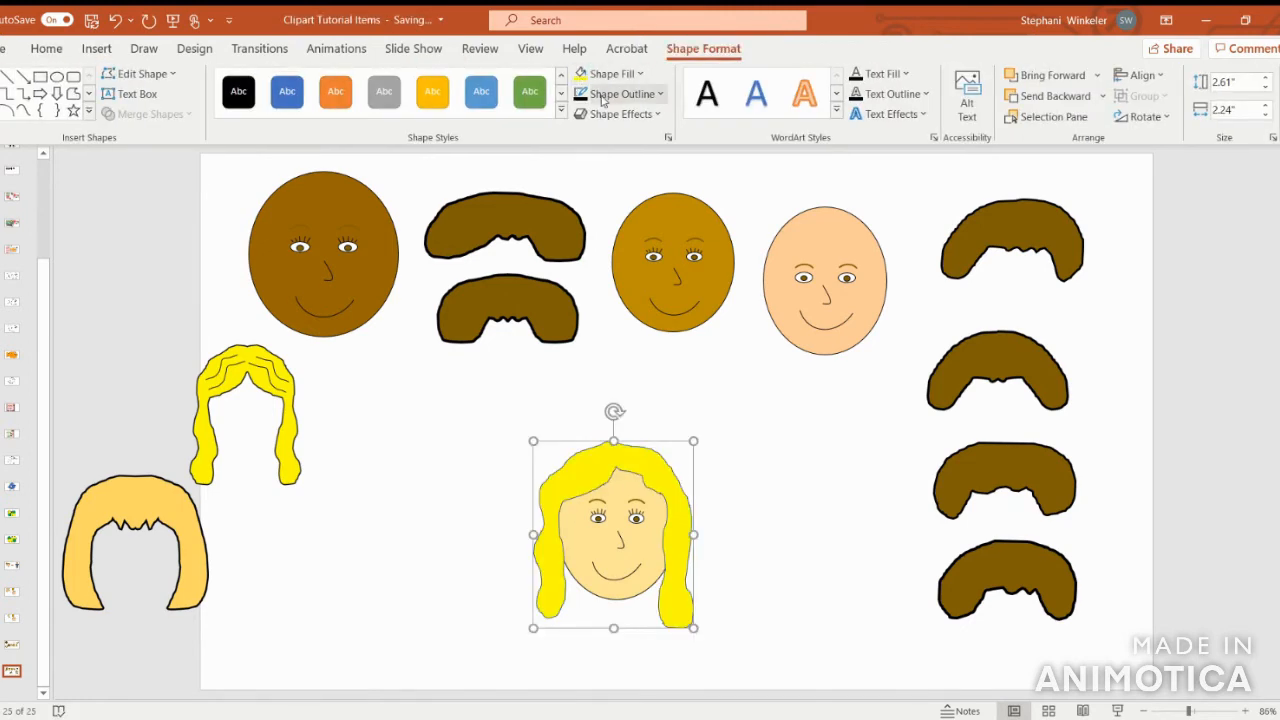
left_click_drag(613, 630, 615, 665)
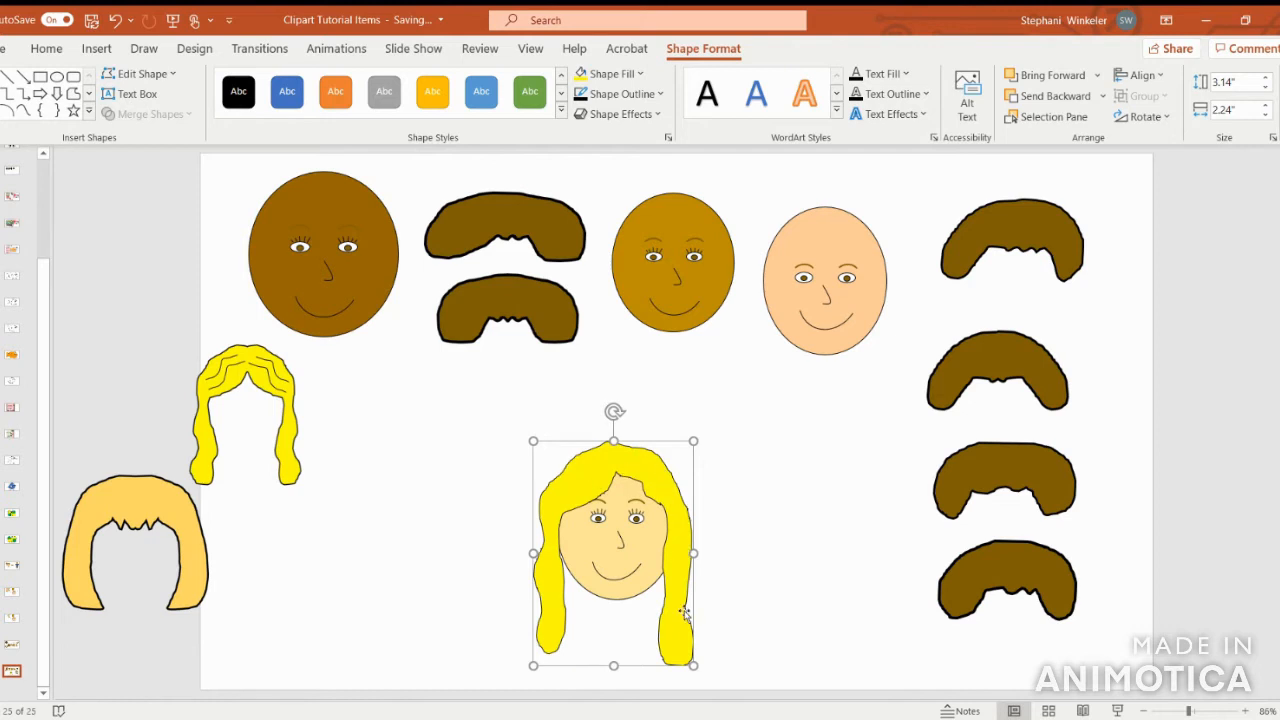
left_click_drag(676, 502, 480, 463)
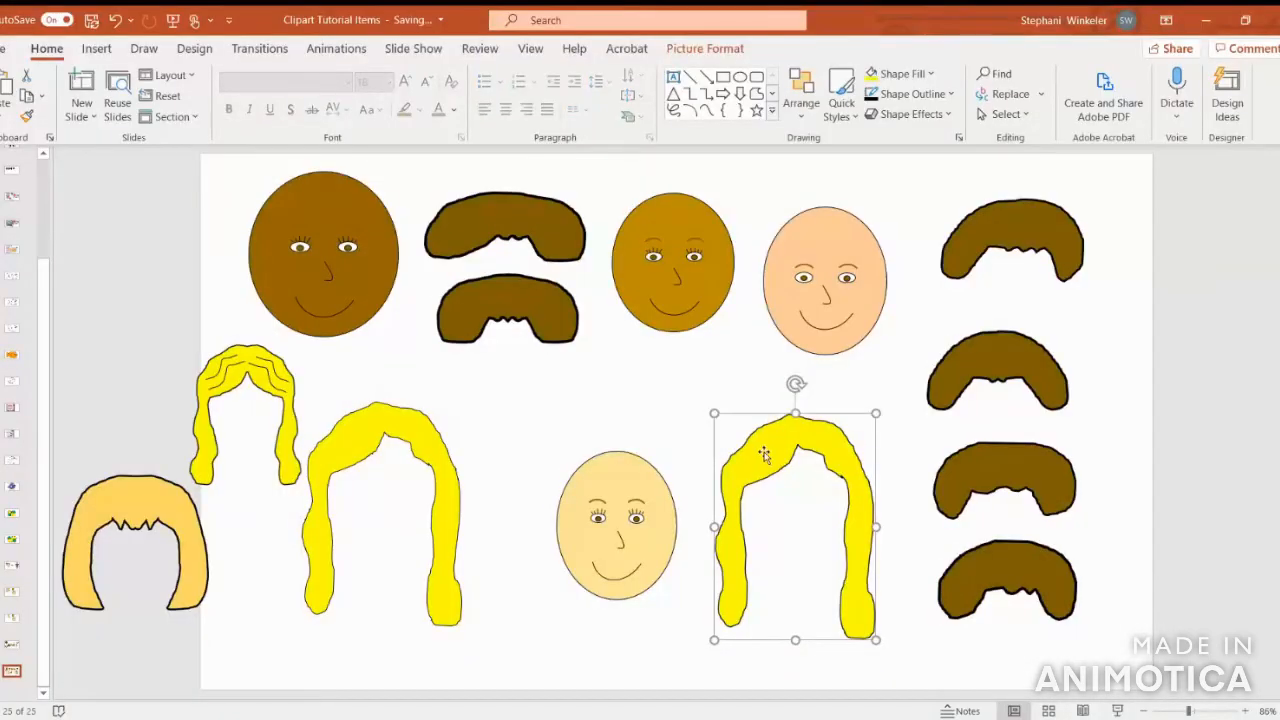
- Crop the yellow hair picture beside the pale face to its left half, 1.13 inches wide
left_click(705, 48)
left_click(1099, 110)
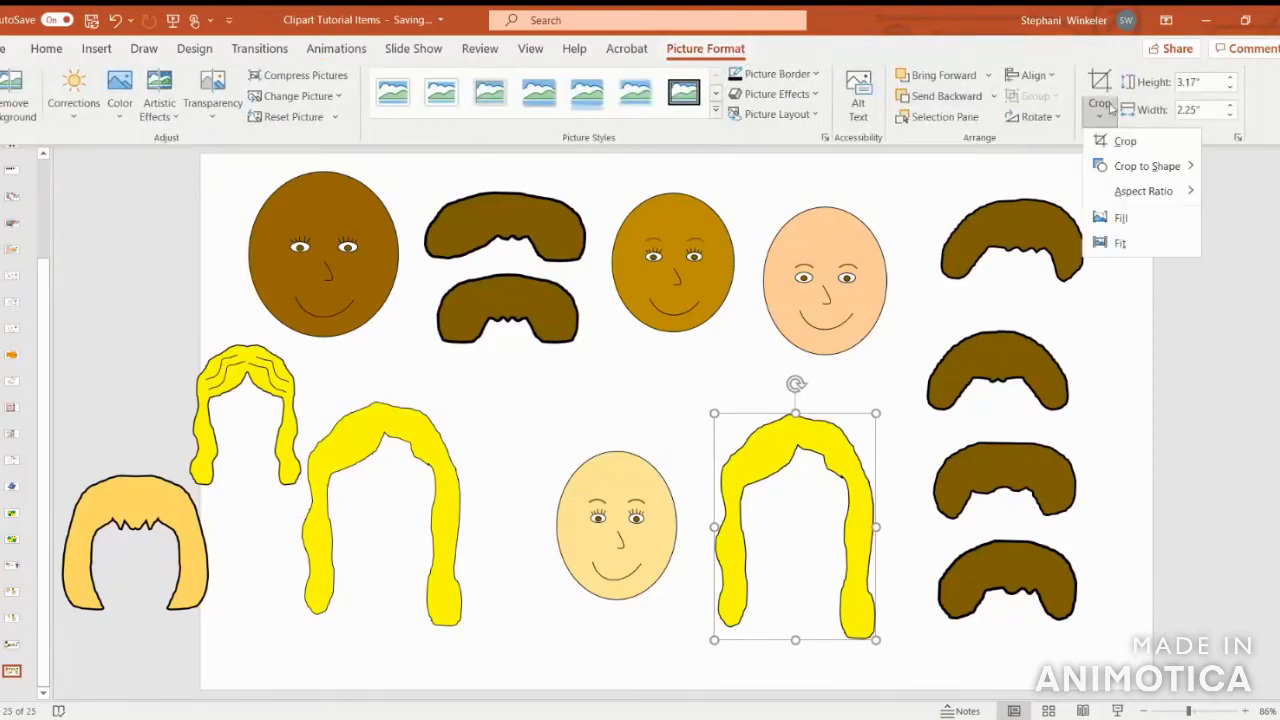
left_click(1122, 143)
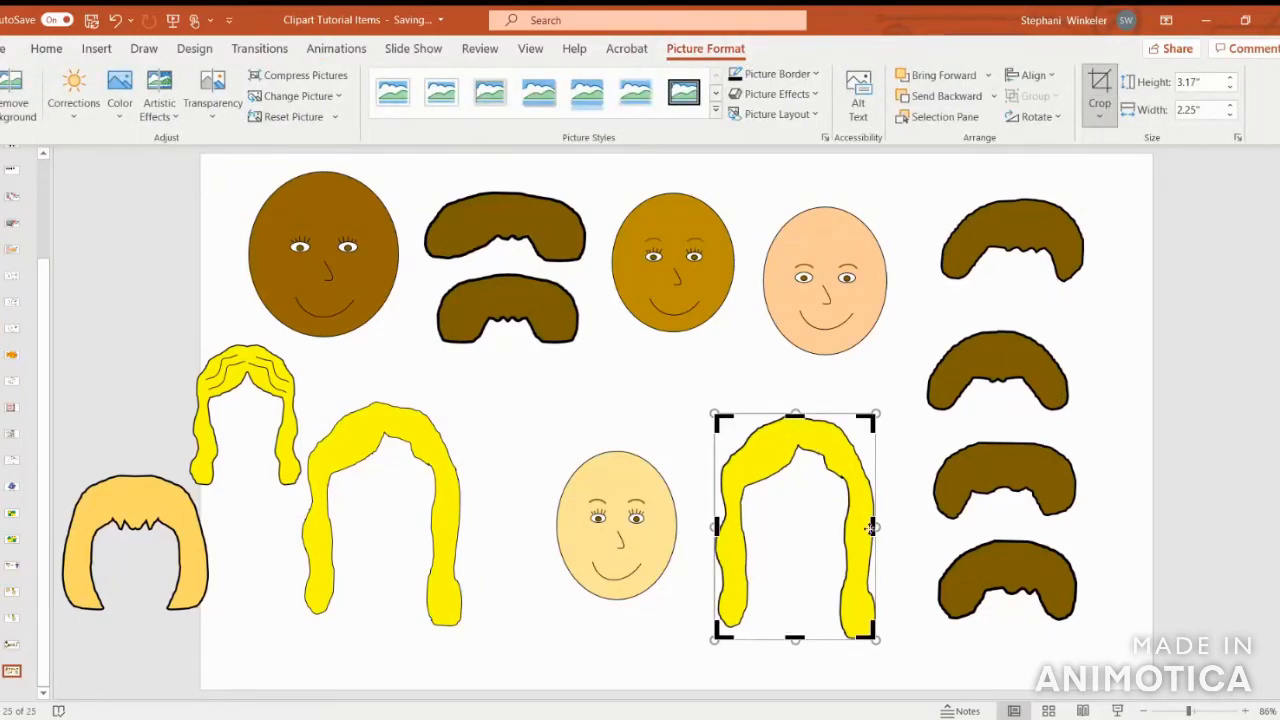
left_click_drag(874, 527, 796, 527)
left_click(893, 401)
- Duplicate the cropped hair half, flip the copy horizontally and align it against the original to form symmetrical hair
left_click(757, 453)
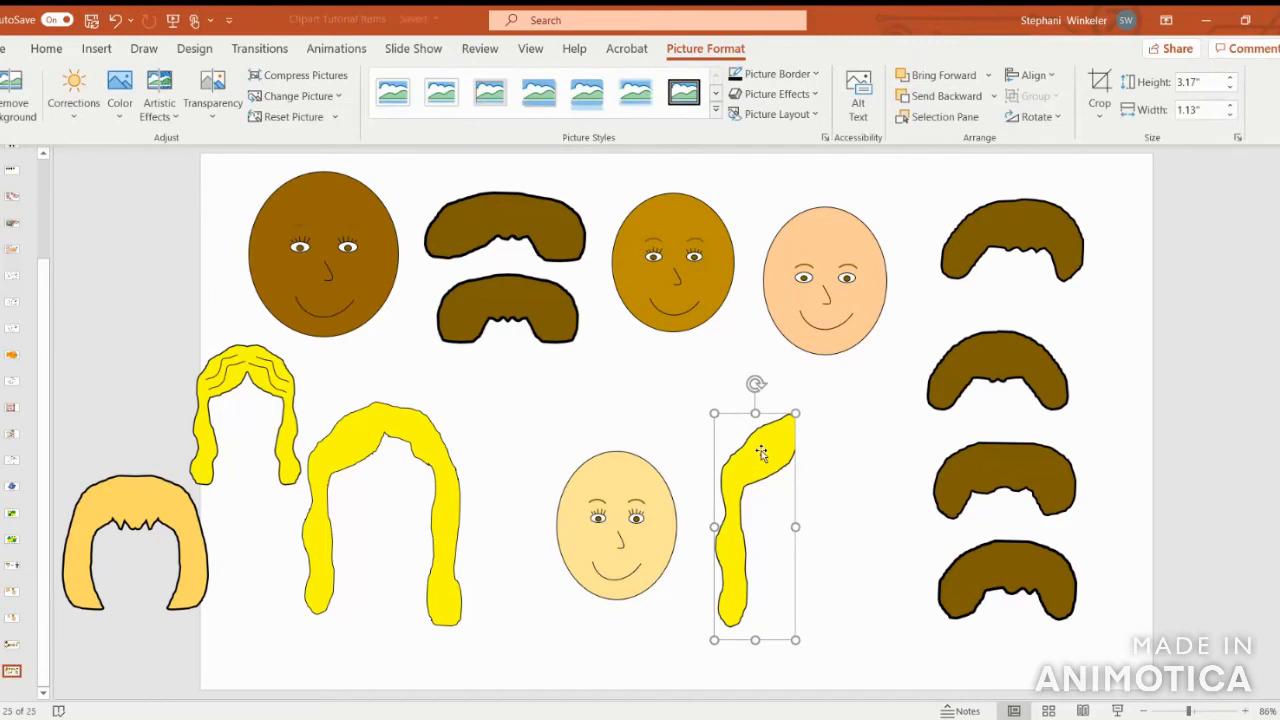
key("ctrl+c")
key("ctrl+v")
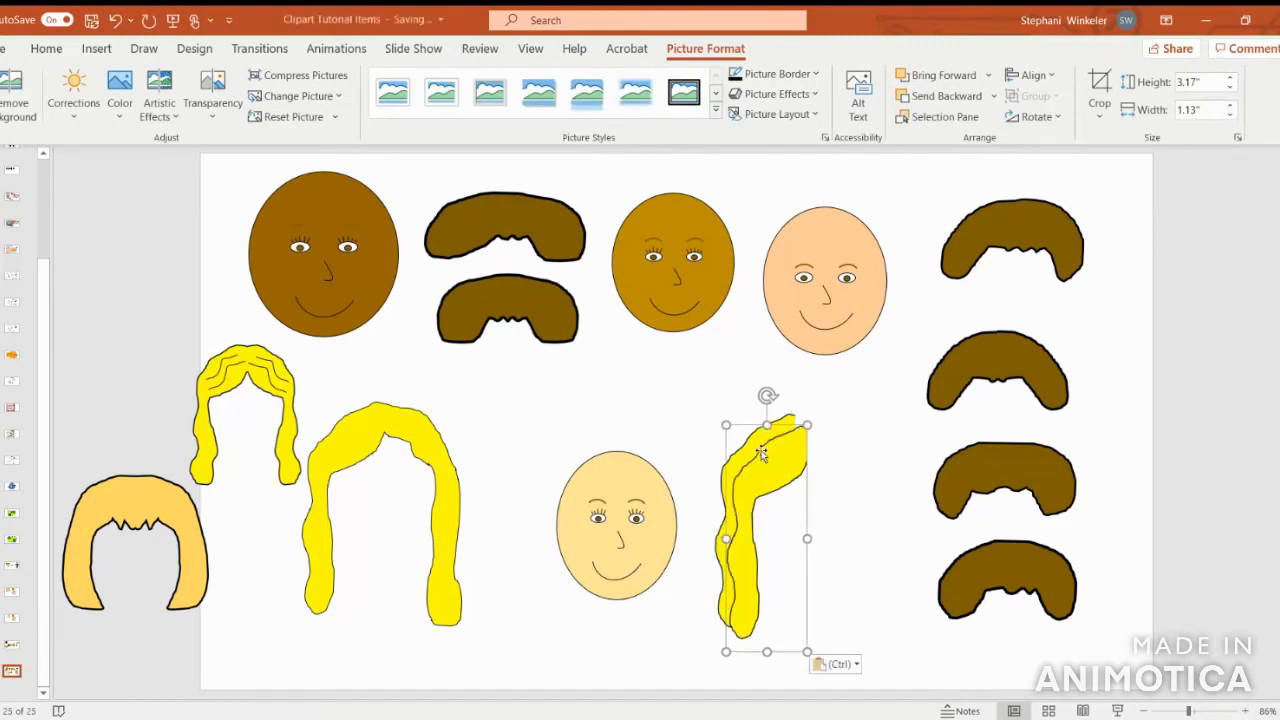
left_click(1036, 116)
left_click(1057, 213)
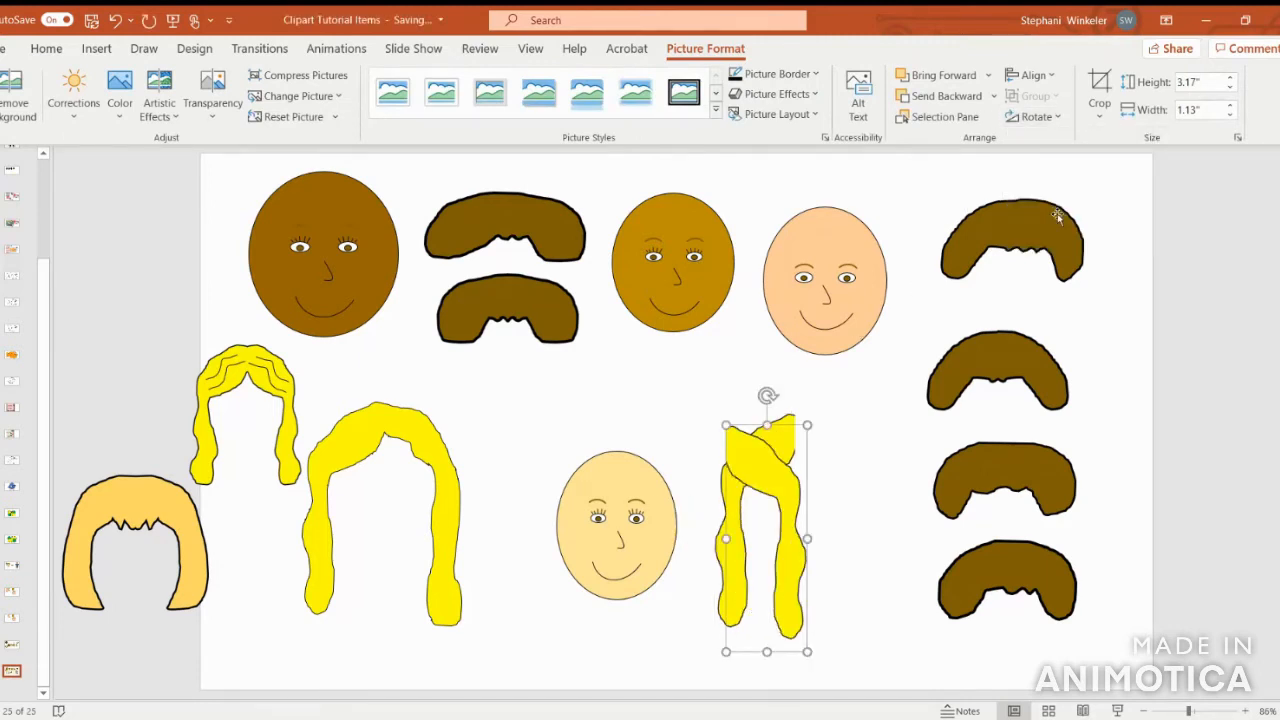
left_click_drag(766, 468, 833, 457)
left_click(883, 466)
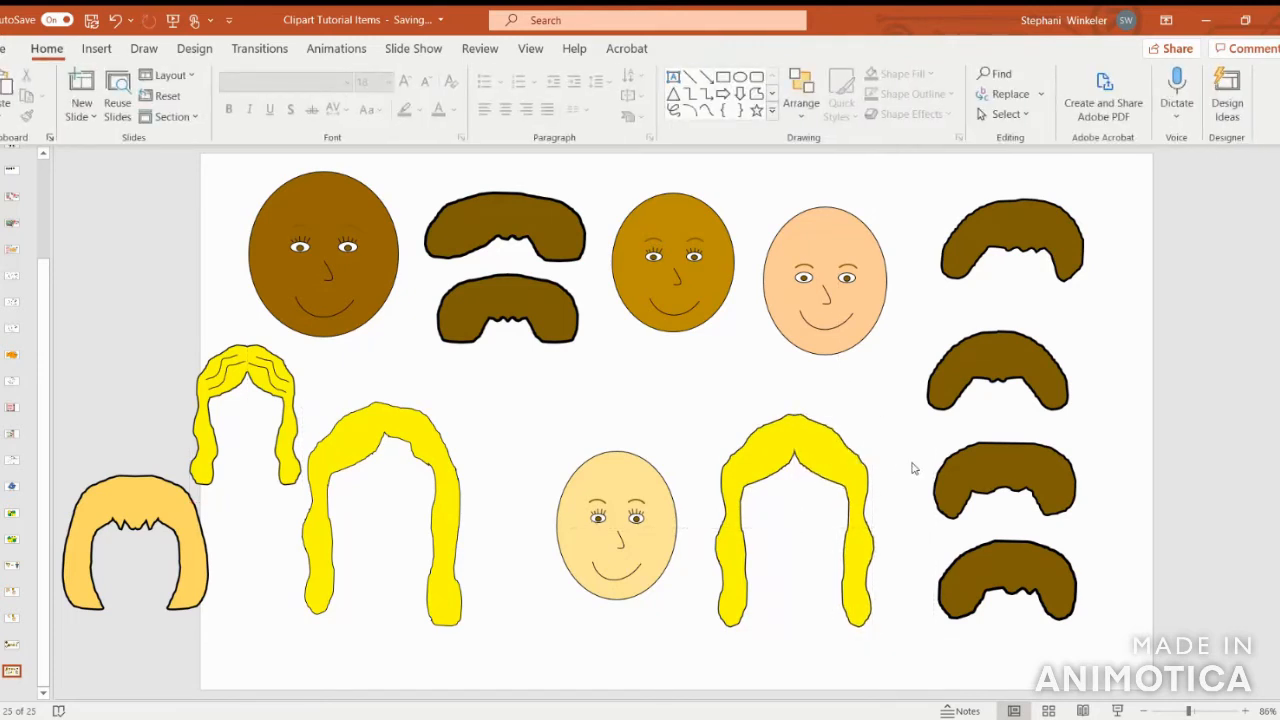
- Group the two mirrored yellow hair halves into one object
left_click(780, 467)
left_click(824, 461, "shift")
right_click(824, 461)
mouse_move(926, 240)
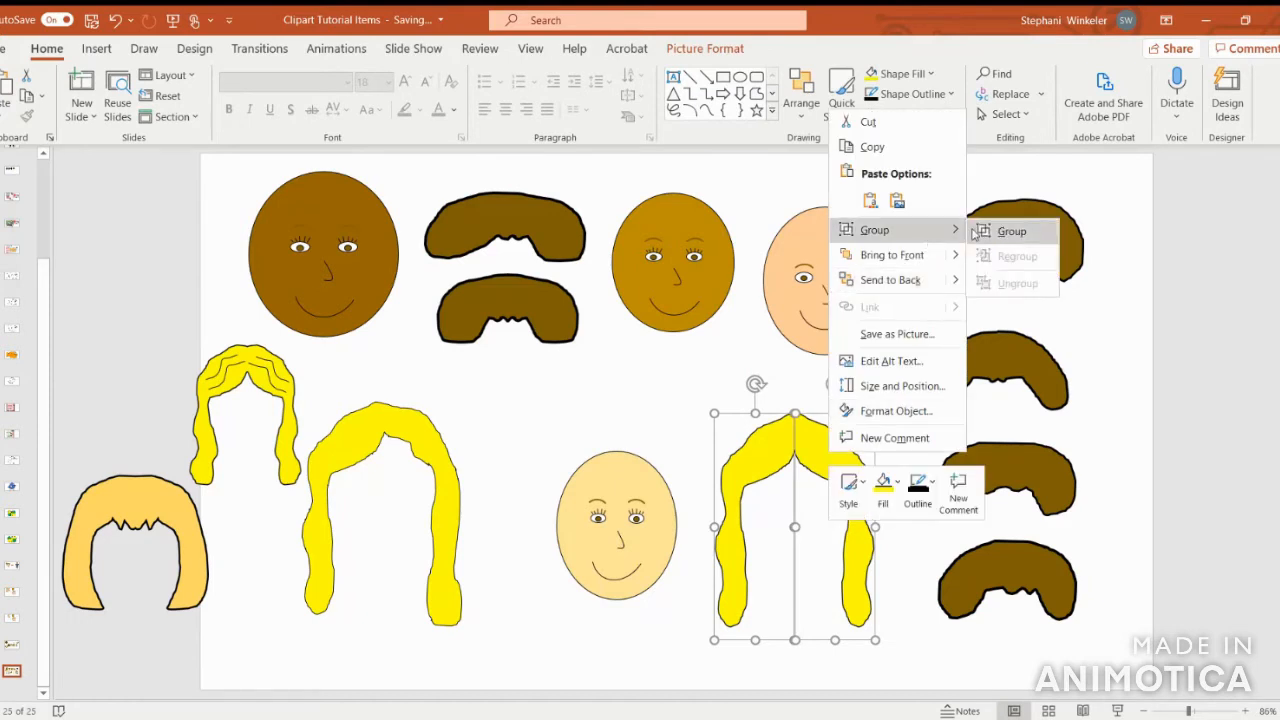
left_click(1012, 231)
- Place the grouped yellow hair over the pale face and adjust its size and position to frame the face
left_click_drag(798, 436, 636, 464)
left_click_drag(697, 659, 692, 657)
left_click(826, 505)
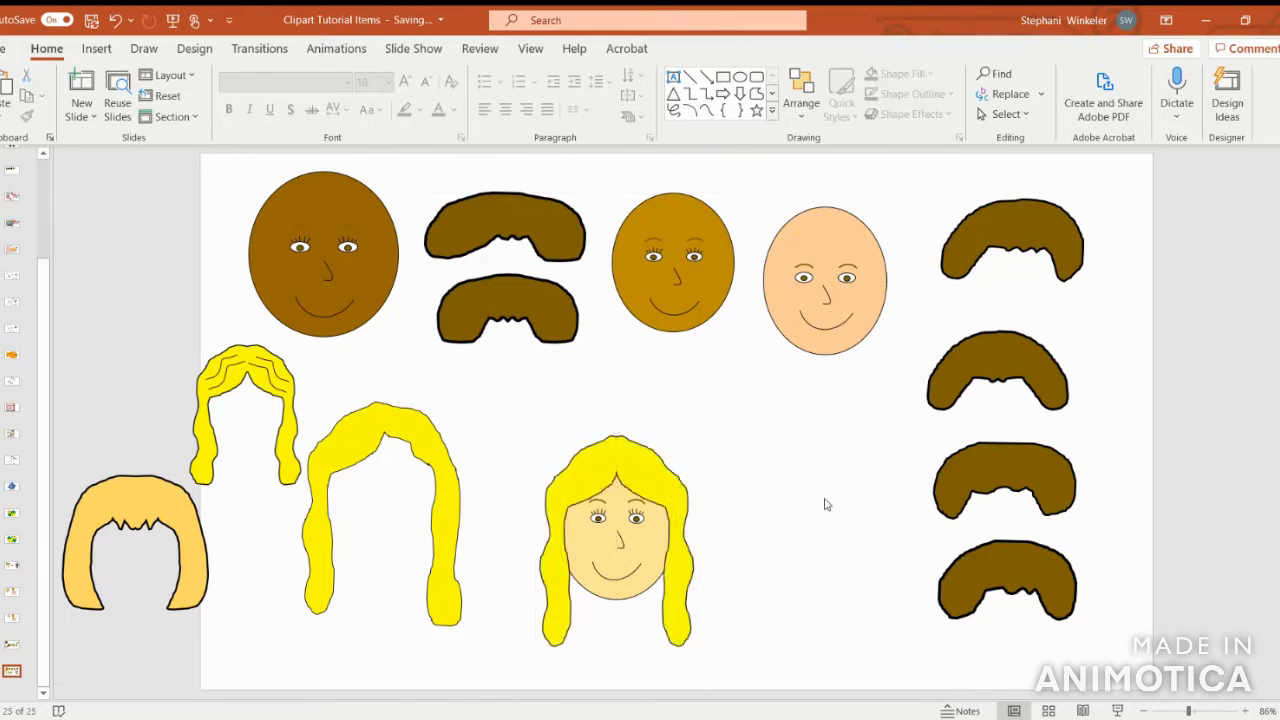
left_click(656, 492)
left_click_drag(680, 545, 670, 497)
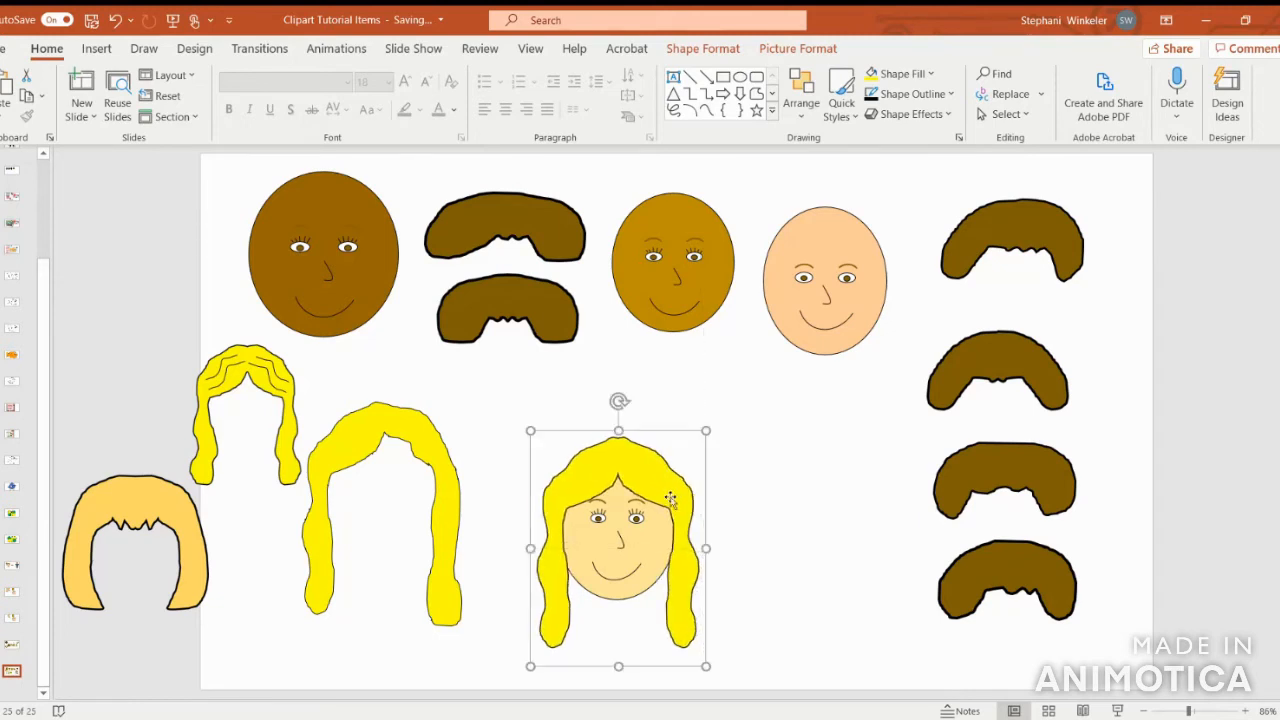
- Copy the strand lines from the small yellow wig onto the right side of the new hair and group them
left_click(276, 371)
left_click(273, 368, "shift")
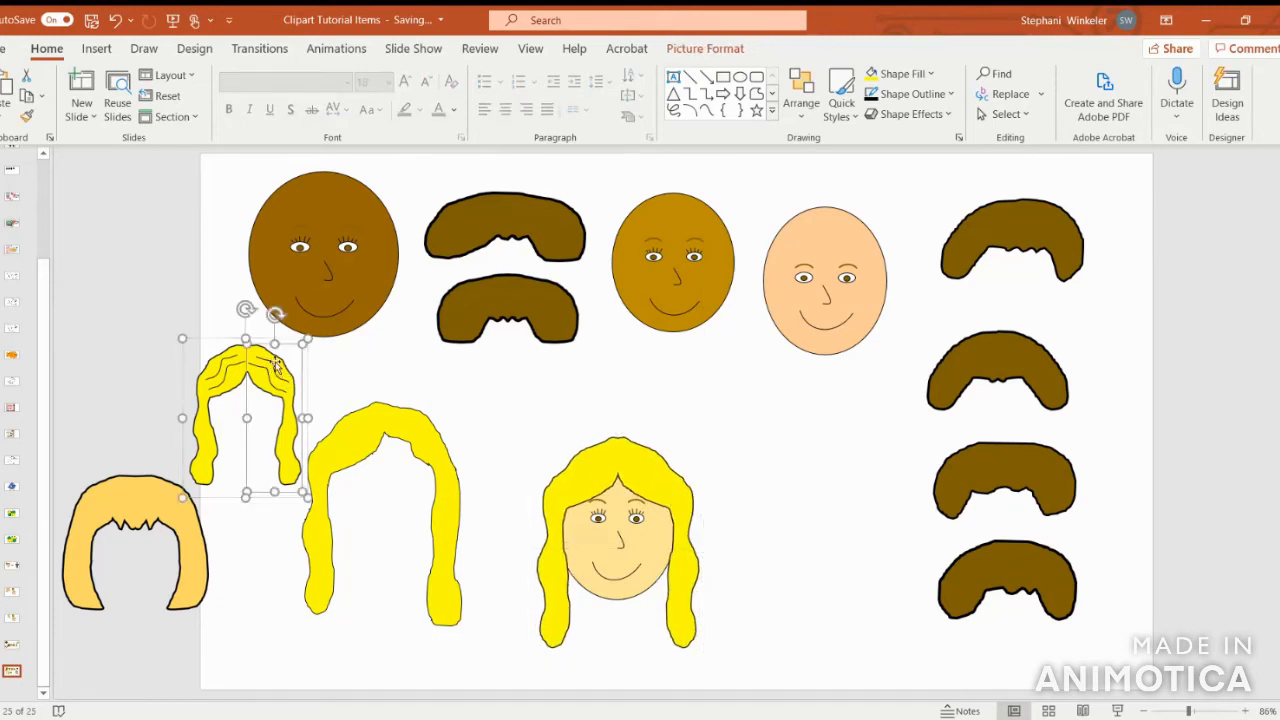
left_click(273, 366)
key("ctrl+c")
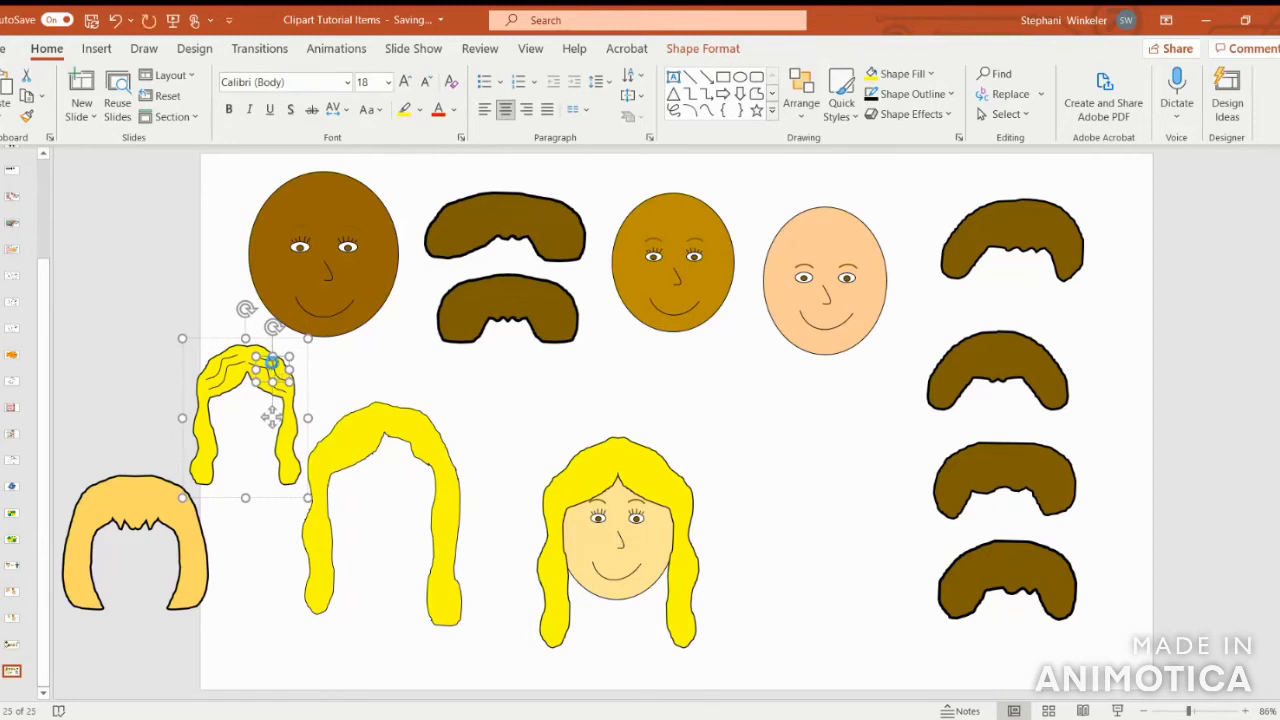
key("ctrl+v")
mouse_move(285, 392)
left_mouse_down()
mouse_move(615, 447)
mouse_move(662, 486)
left_mouse_up()
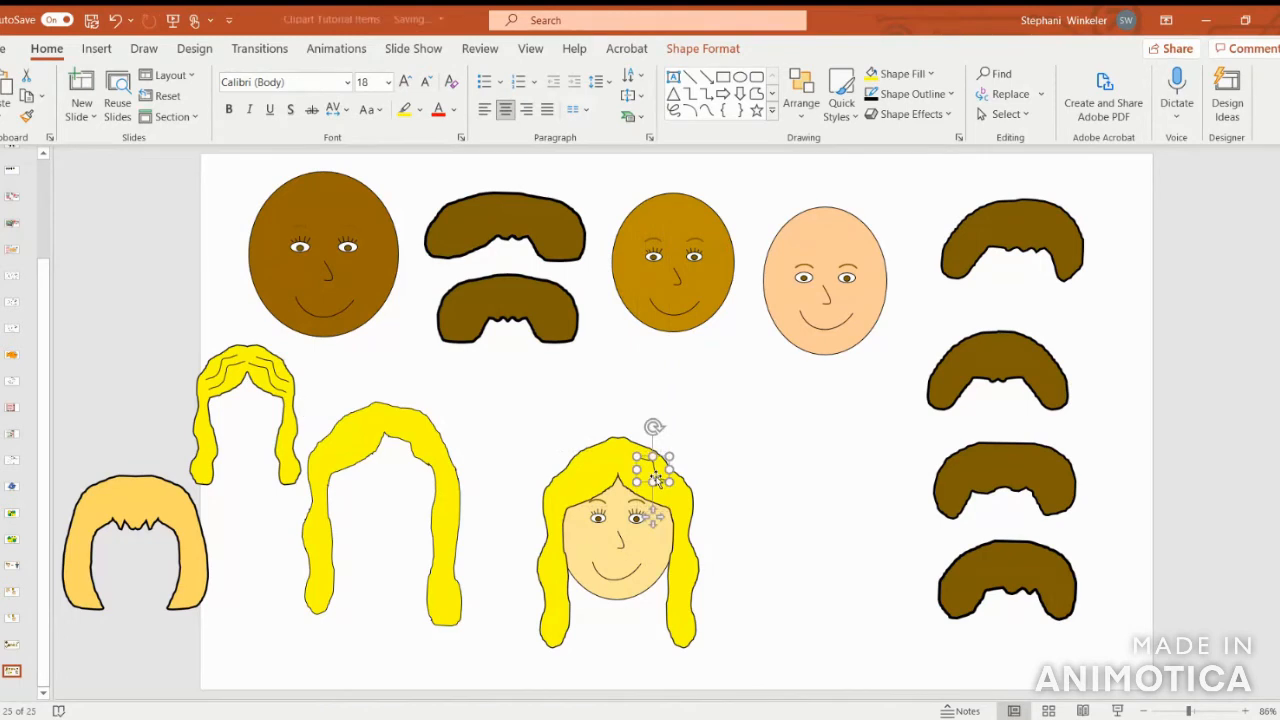
left_click_drag(656, 484, 652, 468)
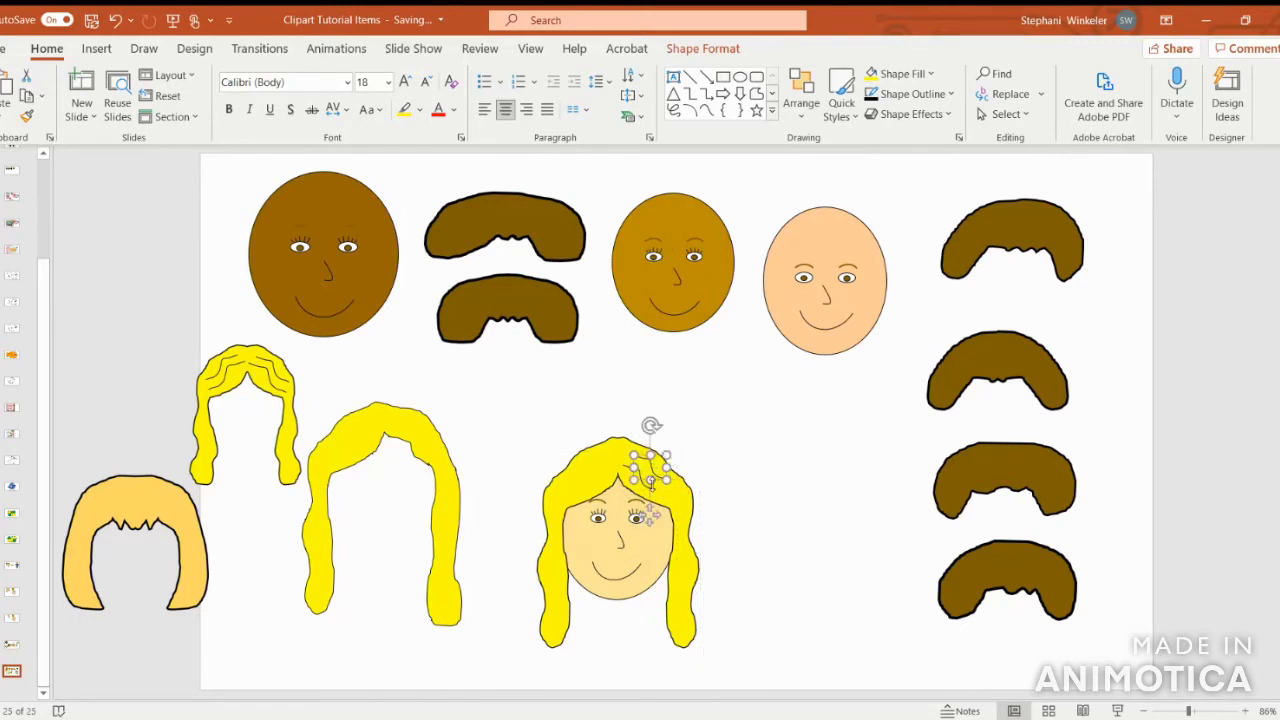
left_click_drag(652, 492, 650, 486)
right_click(650, 486)
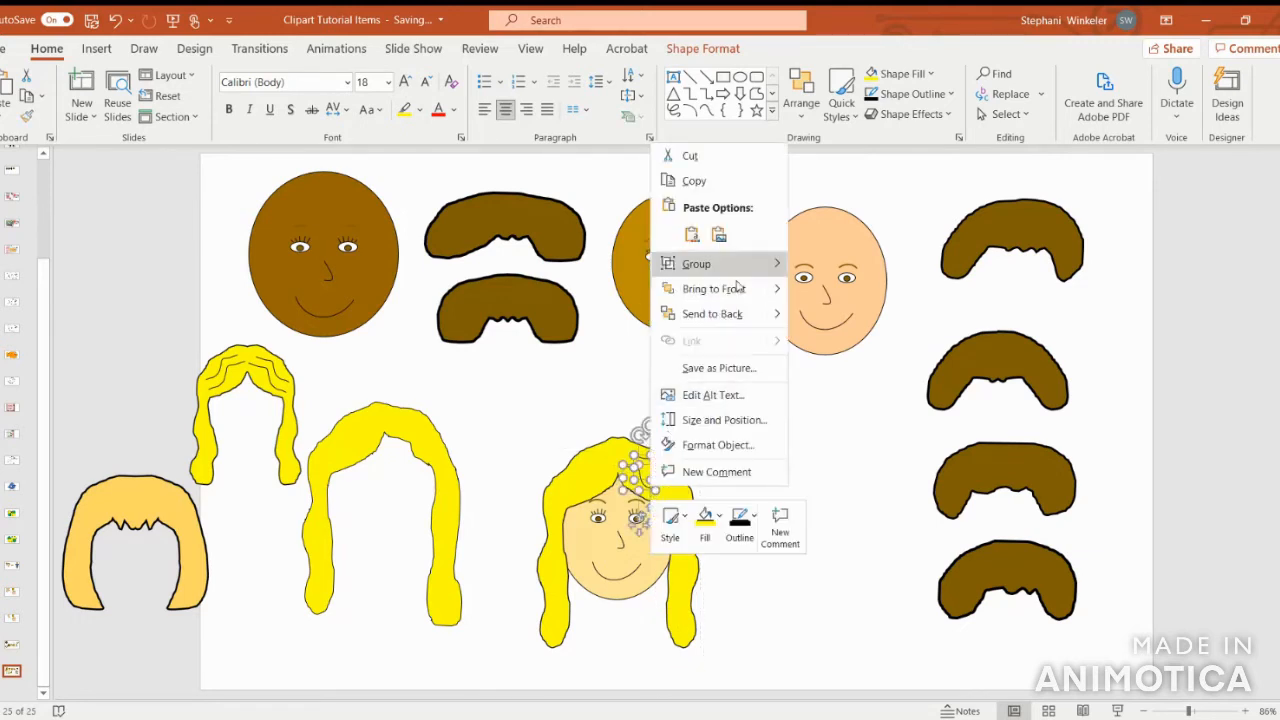
left_click(832, 260)
- Duplicate the strand line group, flip the copy horizontally and position it on the left side of the hair
key("ctrl+v")
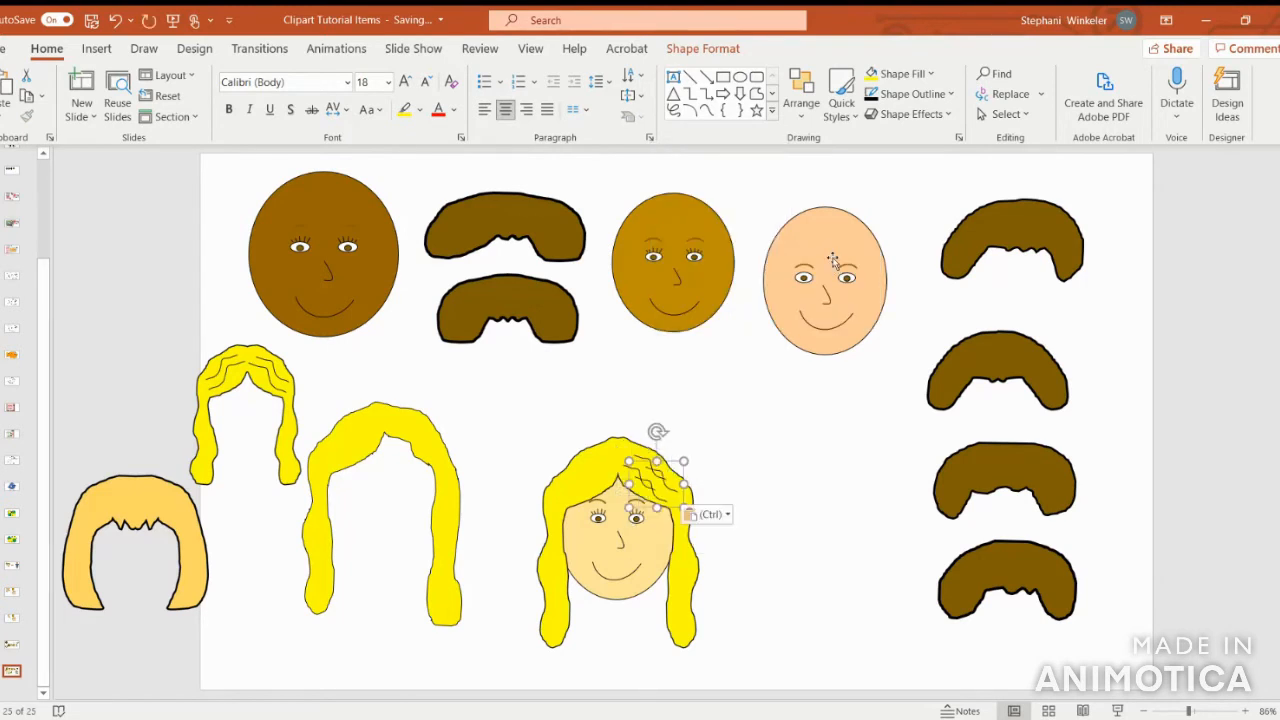
left_click(724, 46)
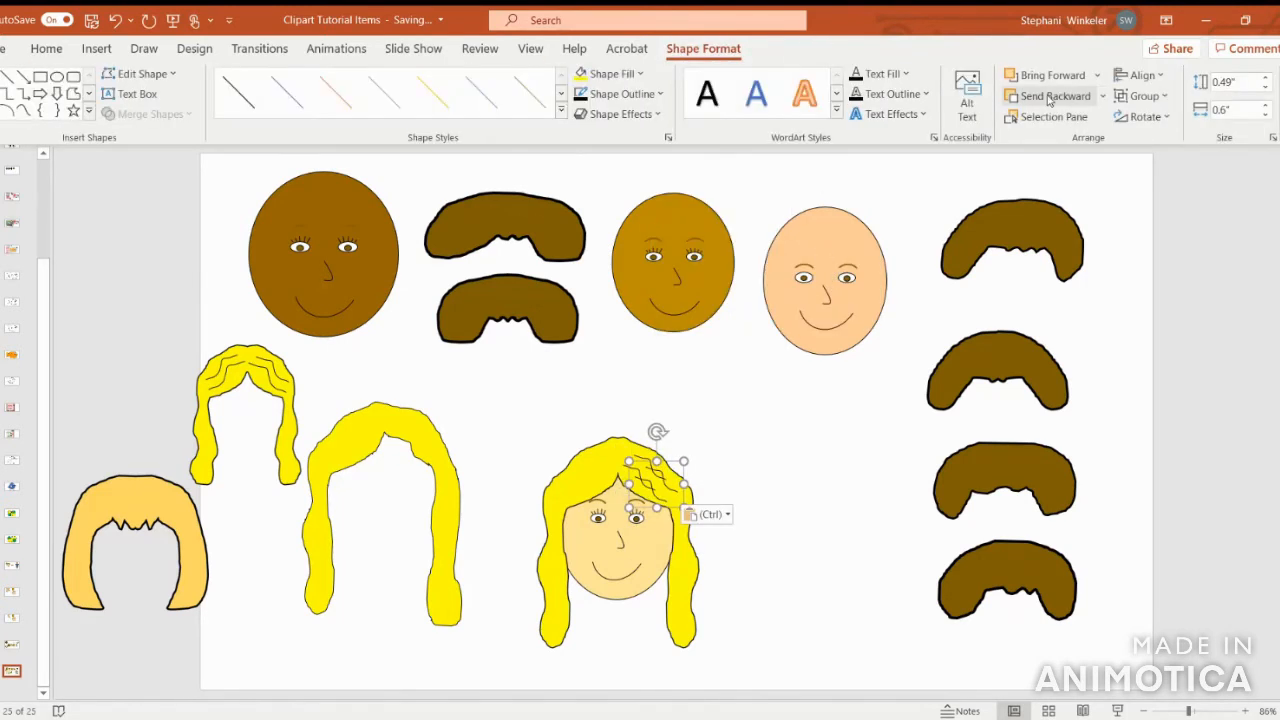
left_click(1145, 116)
left_click(1161, 214)
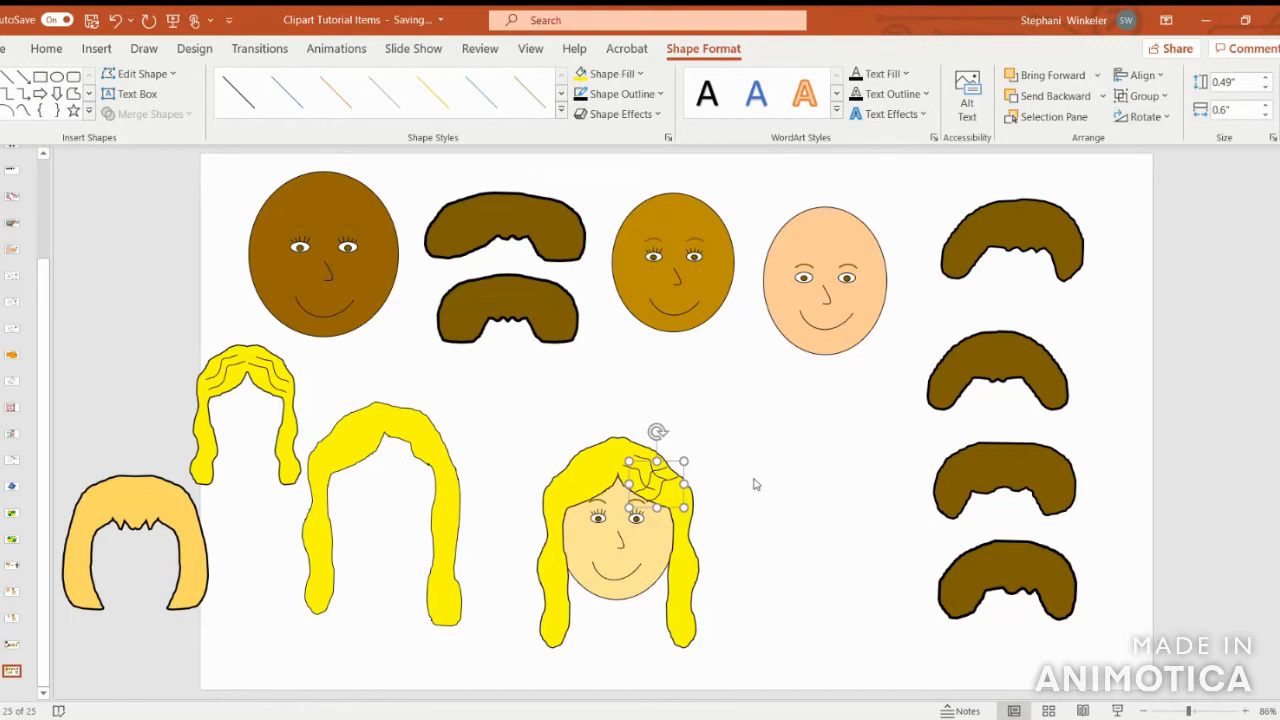
left_click_drag(680, 490, 610, 492)
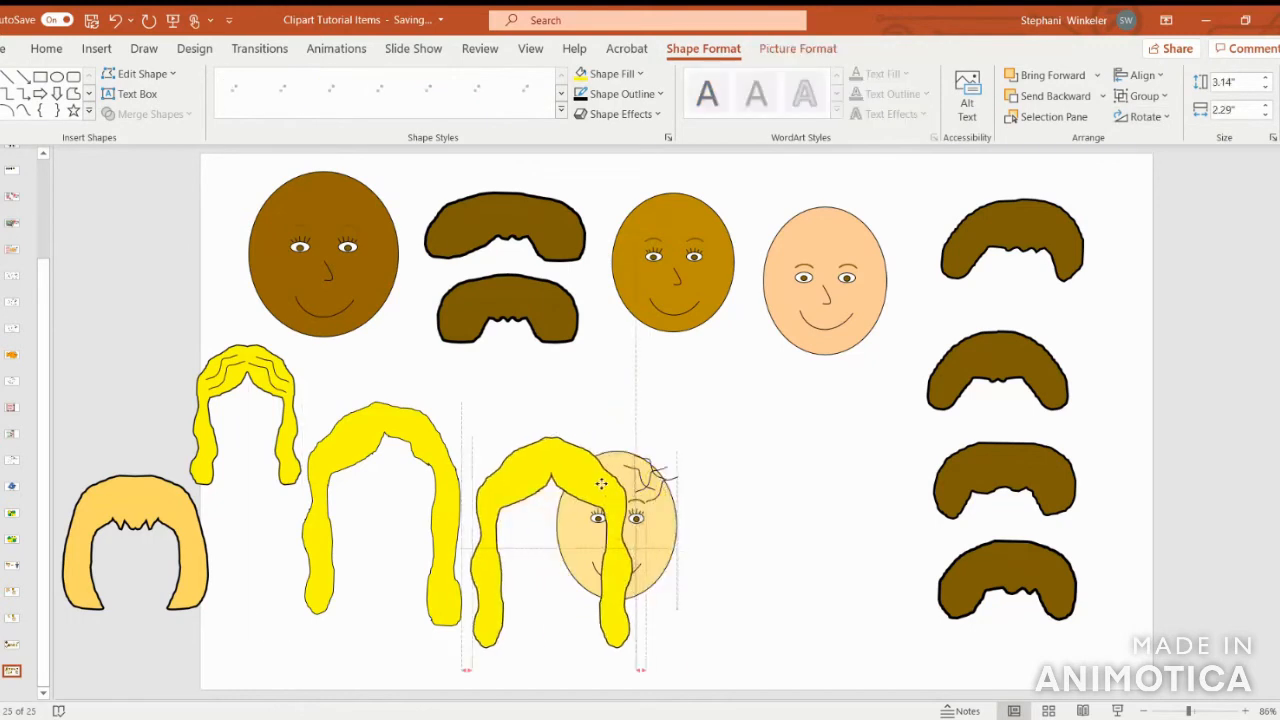
left_click(115, 19)
left_click(658, 486)
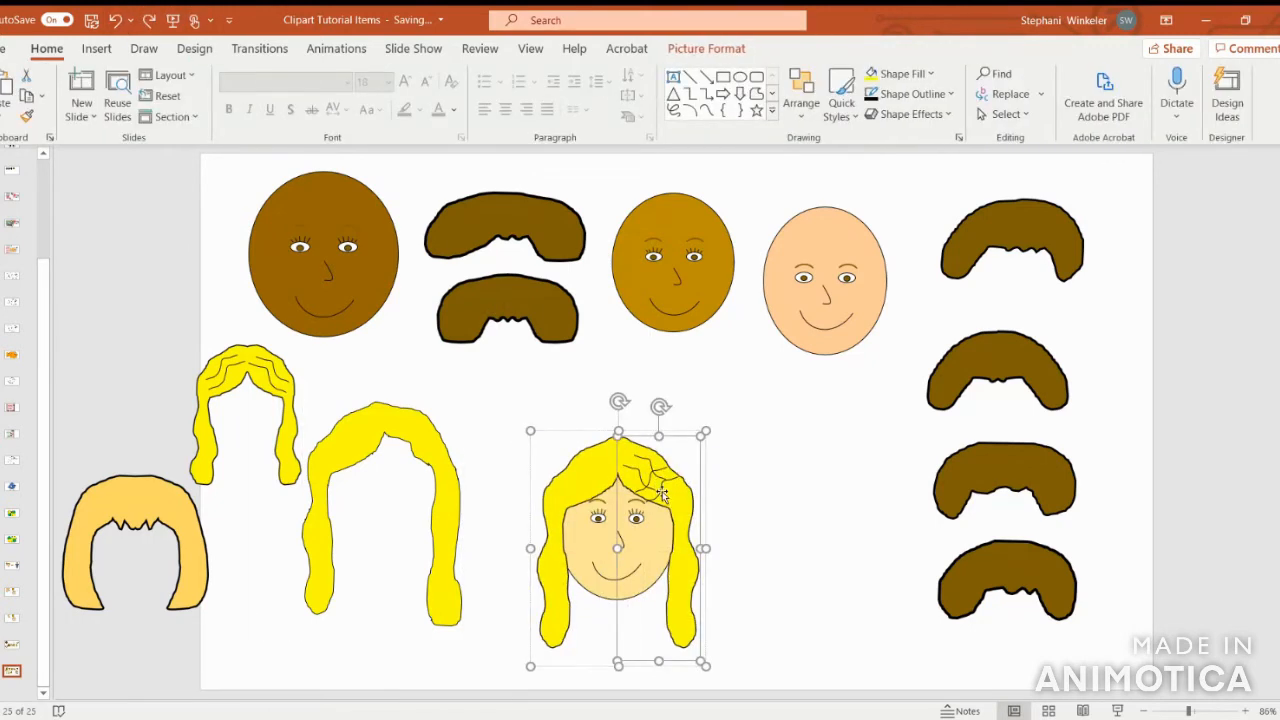
left_click(657, 487)
left_click_drag(657, 487, 590, 445)
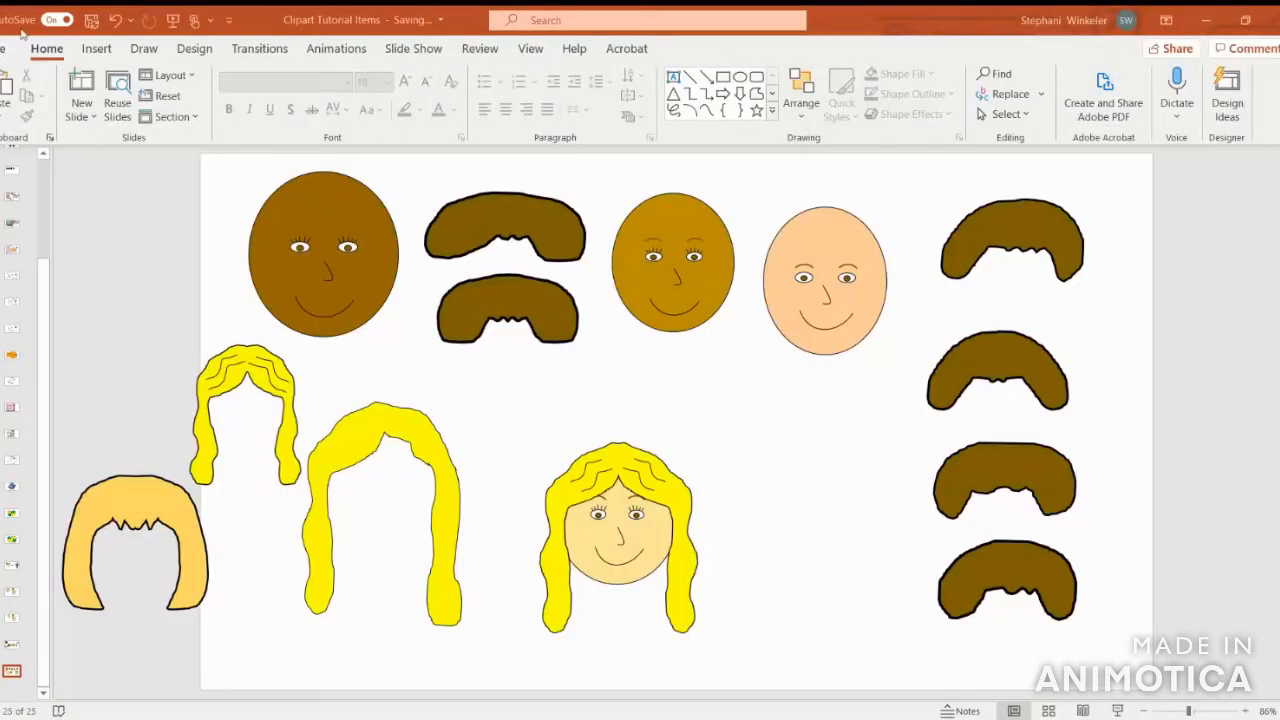
- Draw a small triangle and a rectangle below the peach face as parts of a hair bow
left_click(94, 49)
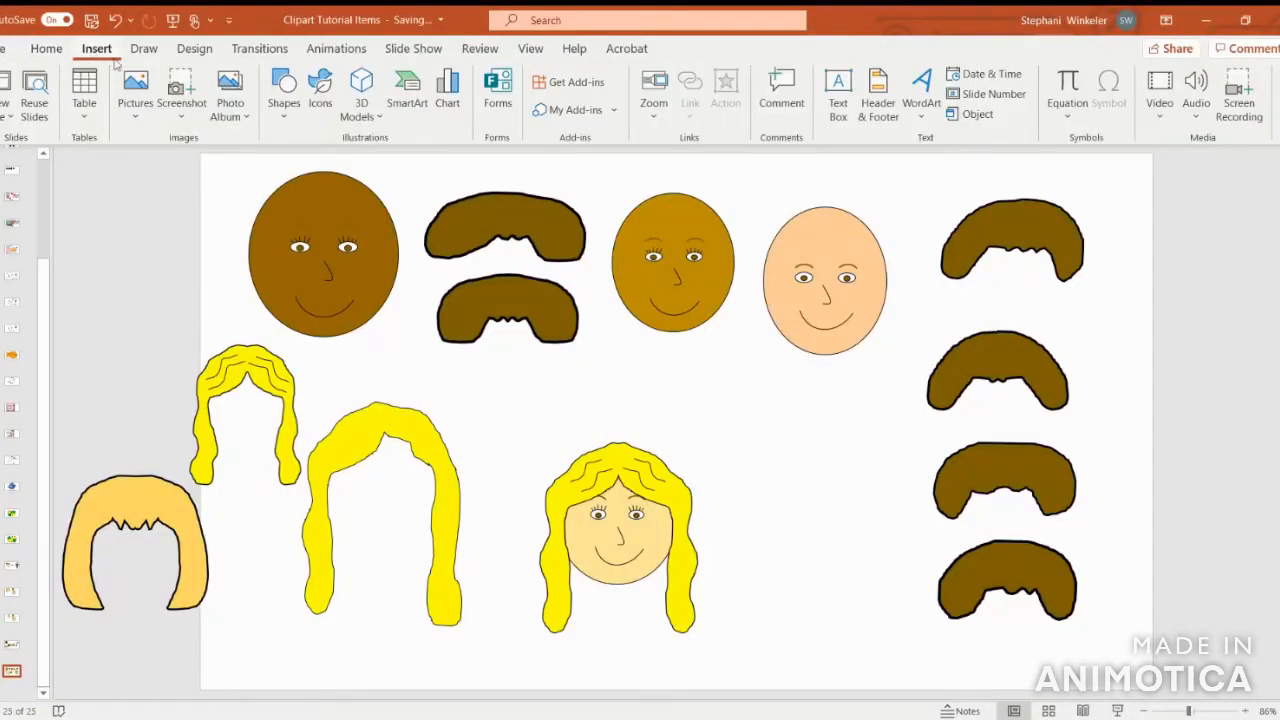
left_click(283, 95)
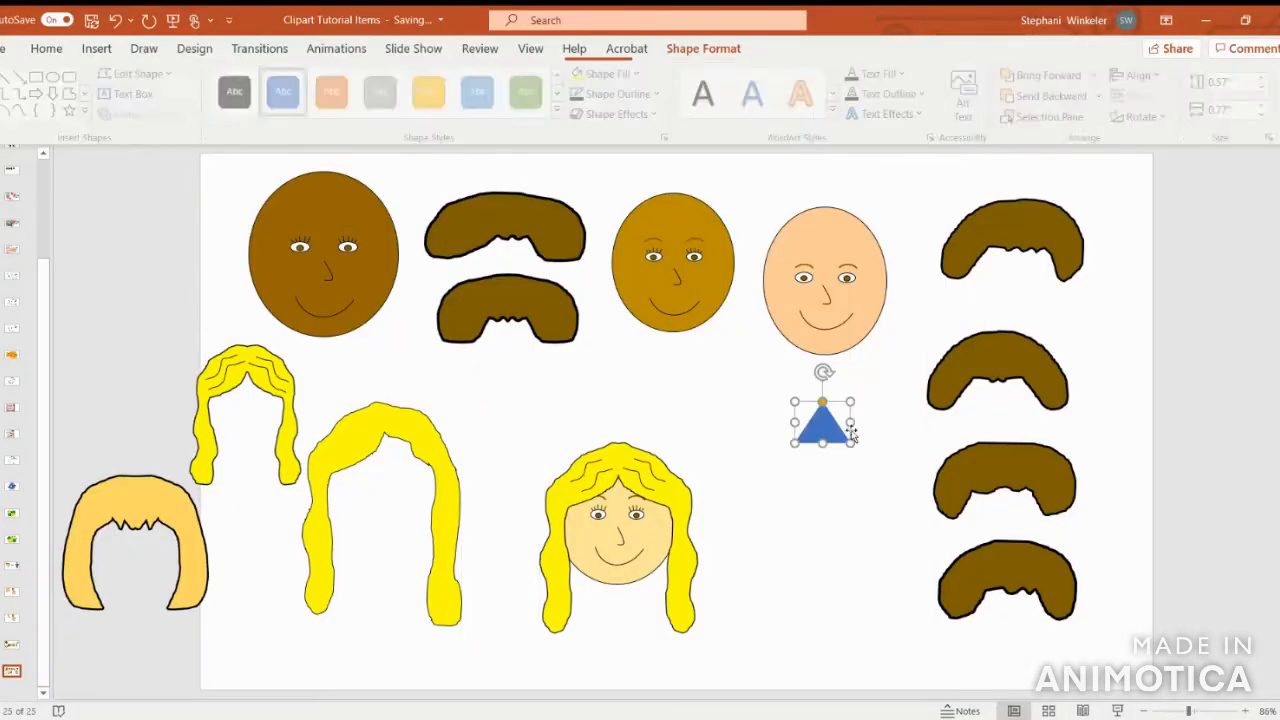
left_click(96, 49)
left_click(285, 88)
left_click(327, 163)
left_click_drag(728, 394, 769, 427)
mouse_move(743, 409)
left_mouse_down()
mouse_move(794, 421)
mouse_move(777, 431)
mouse_move(763, 424)
mouse_move(837, 428)
mouse_move(763, 423)
mouse_move(836, 413)
left_mouse_up()
- Duplicate the bow's triangle, then flip the copy horizontally and send it backward to form the bow's opposite end
left_click(831, 421)
key("ctrl+c")
key("ctrl+v")
left_click(1143, 117)
left_click(1165, 212)
left_click(1044, 96)
- Group the rectangle and both triangles into a single bow
left_click(862, 475)
left_click(796, 421, "shift")
left_click(768, 422, "shift")
right_click(768, 423)
left_click(955, 215)
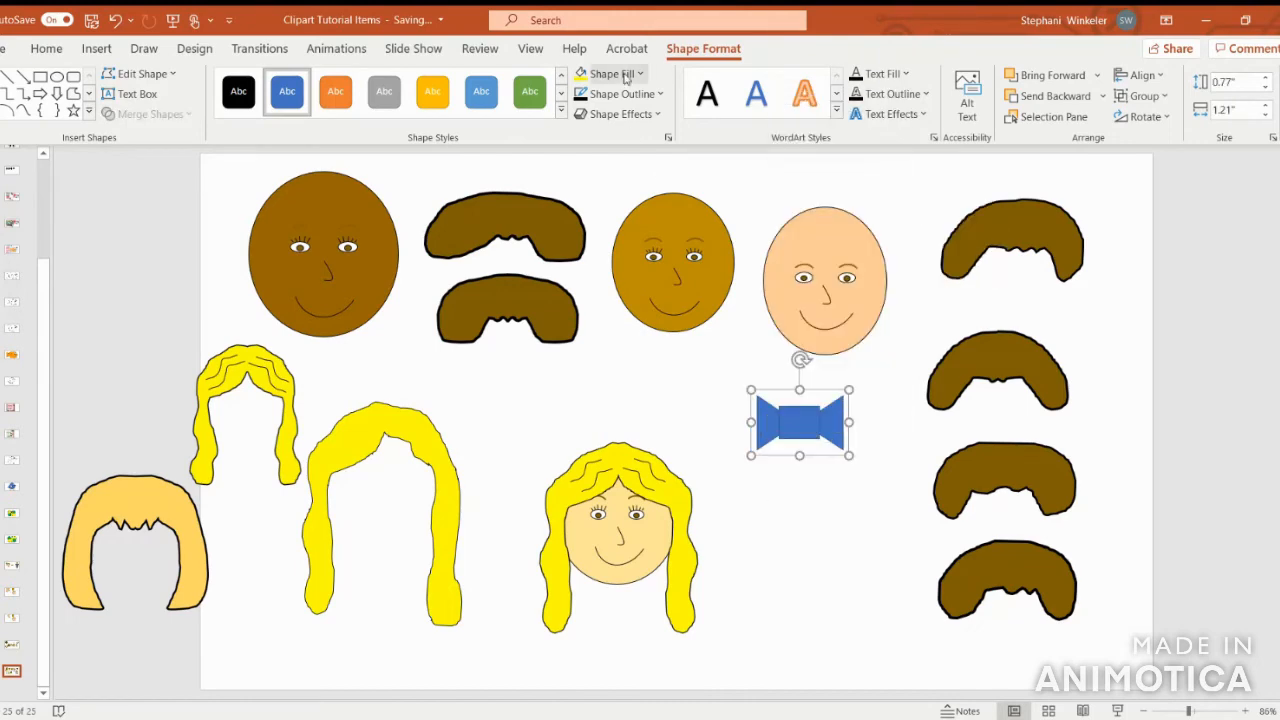
- Fill the bow with pink and fit it at a reduced size onto the end of the left pigtail
left_click(626, 74)
left_click(640, 226)
left_click_drag(849, 456, 560, 607)
- Add a second pink bow, 0.37 by 0.54 inches, to the right pigtail and tilt it to follow the hair
left_click(785, 415)
left_click(813, 437)
left_click(785, 414)
left_click(800, 462)
left_click(787, 414)
left_click(677, 601)
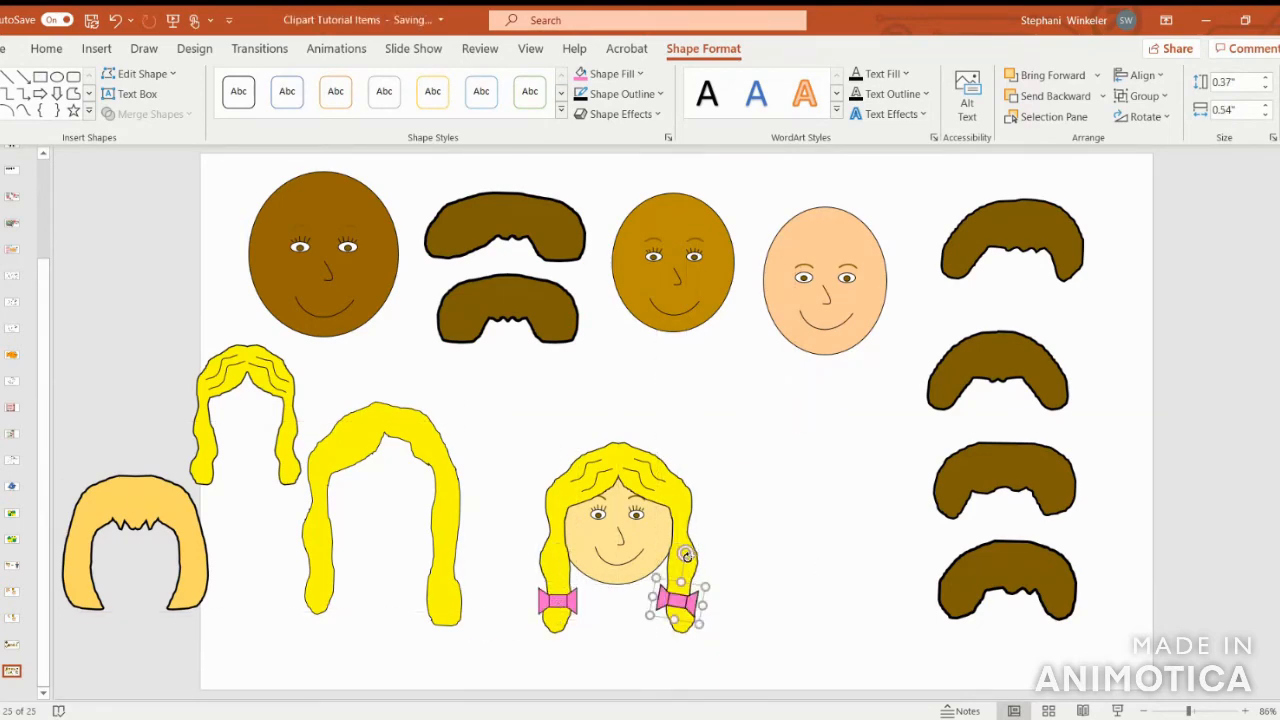
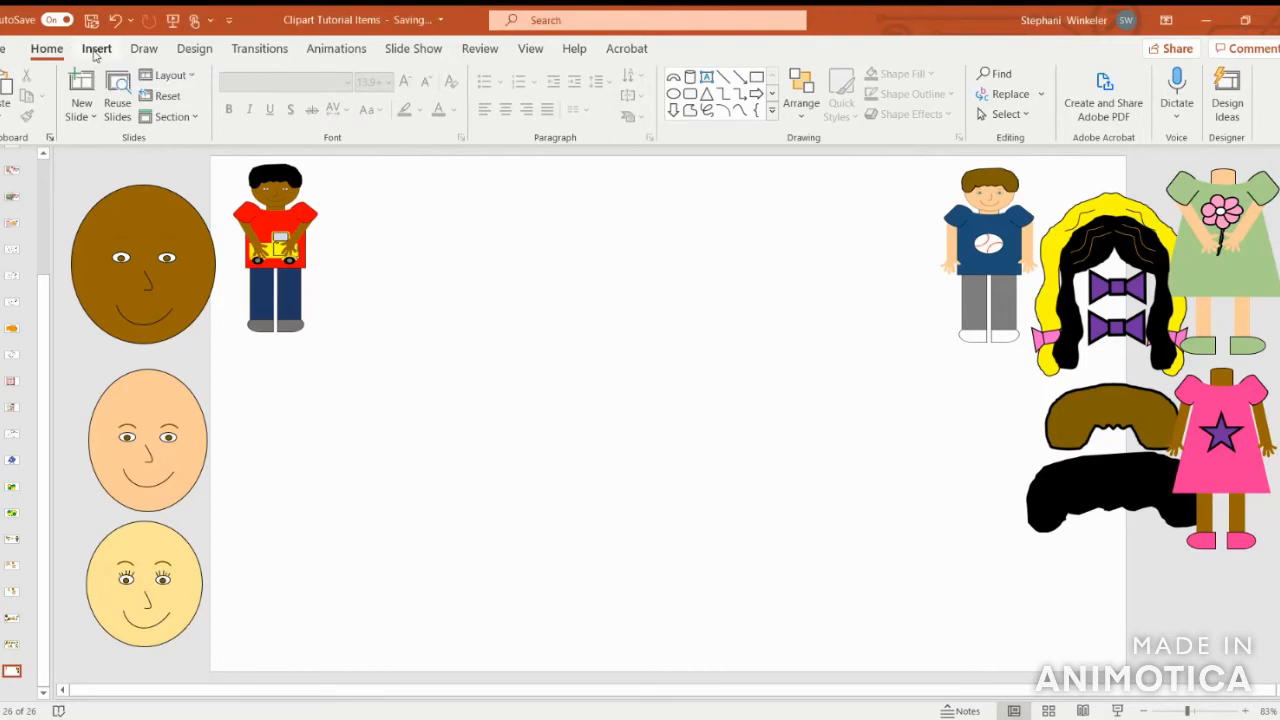
- Draw a cylinder about 0.74 inches high and 0.5 inches wide near the boy in red and fill it brown
left_click(96, 49)
left_click(285, 100)
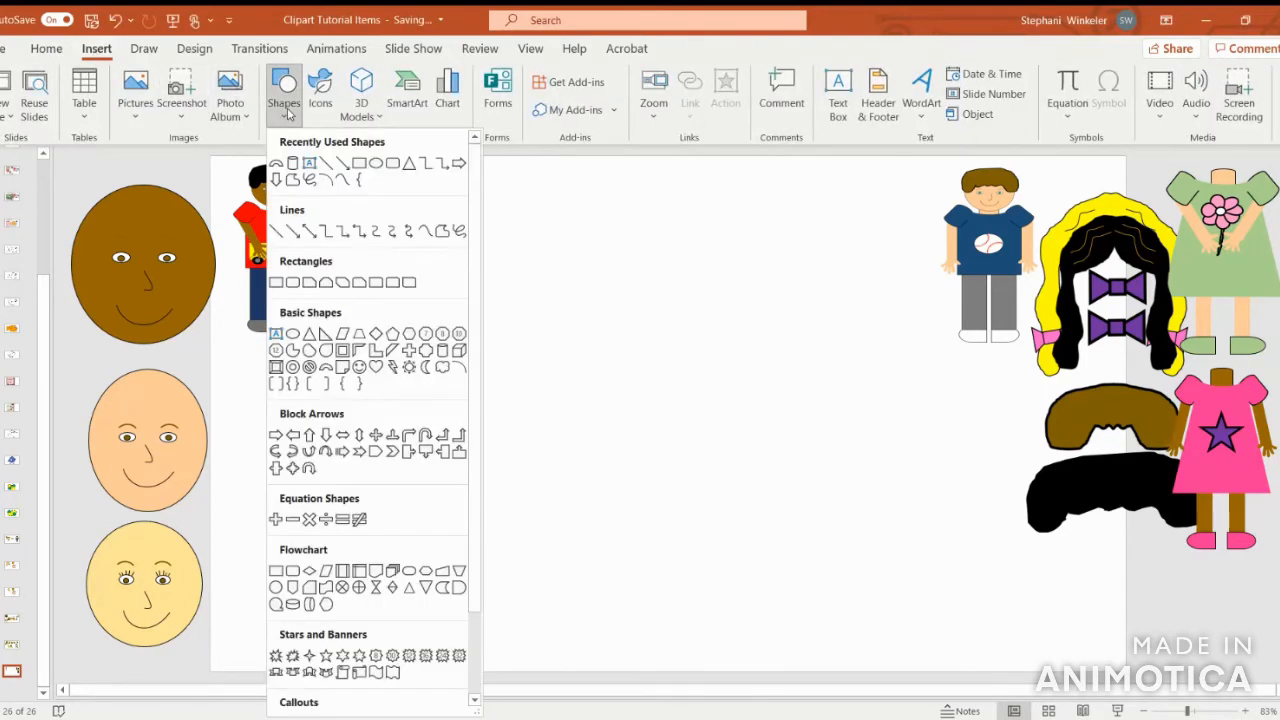
left_click(443, 352)
left_click_drag(466, 220, 507, 270)
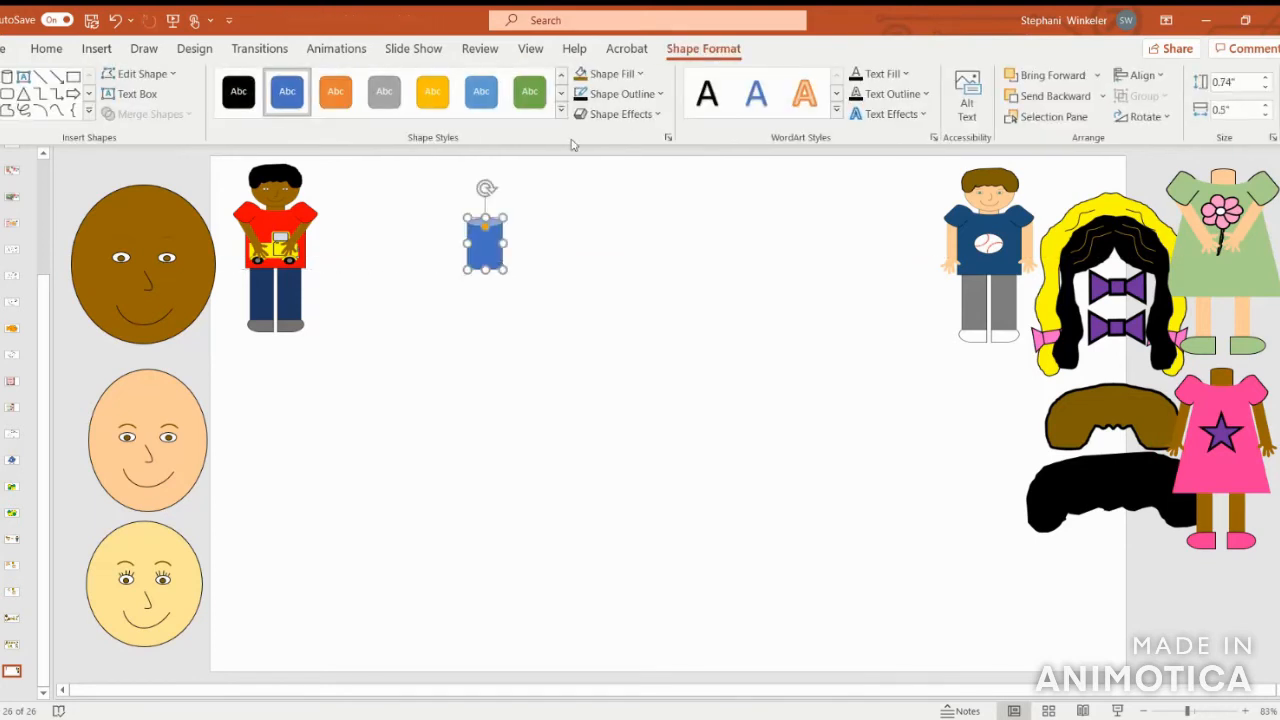
left_click(580, 73)
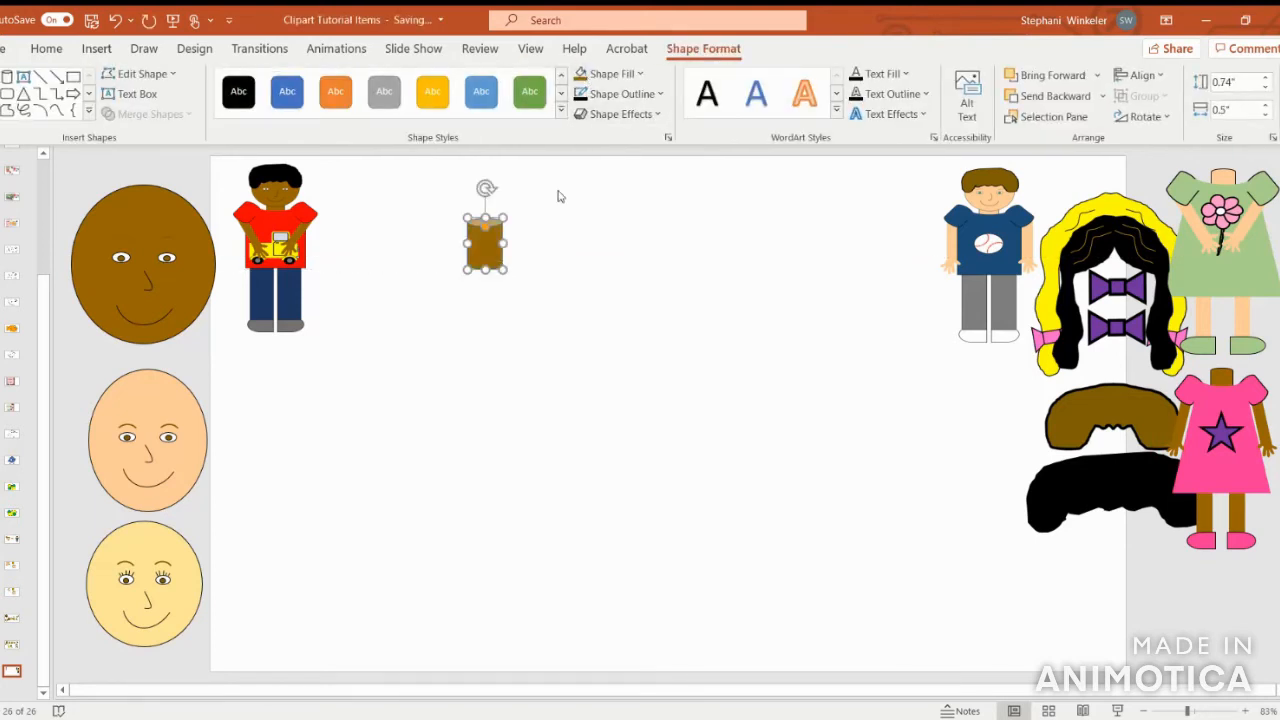
- Duplicate the brown cylinder and place the copy level with it on its right
key("ctrl+d")
left_click_drag(510, 250, 566, 238)
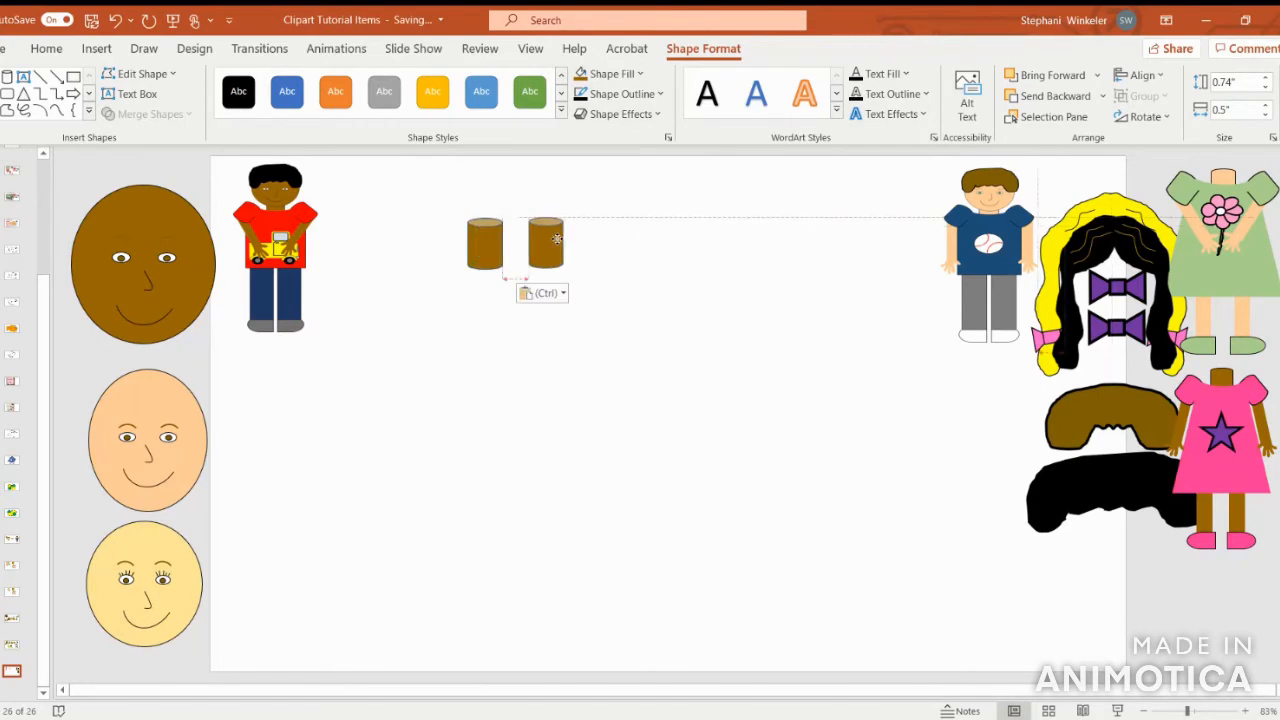
left_click(477, 233)
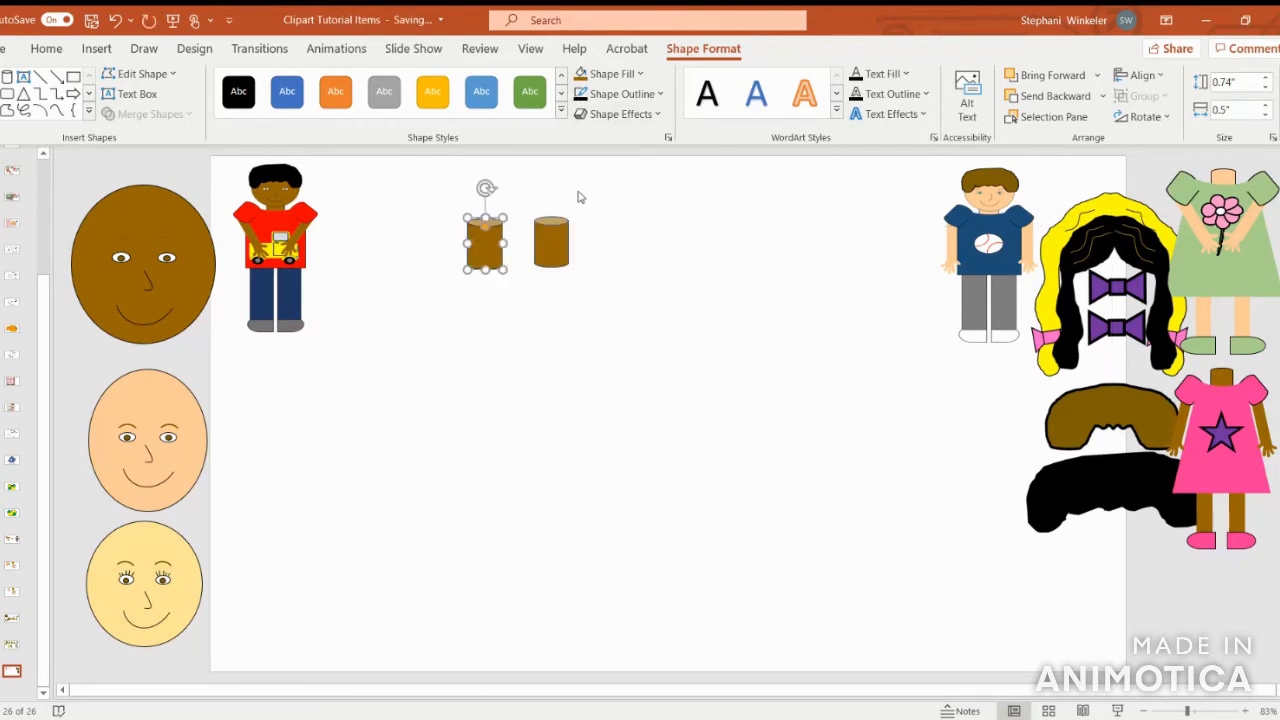
- Fill the duplicated cylinder with the recent peach skin color
left_click(551, 242)
left_click(632, 76)
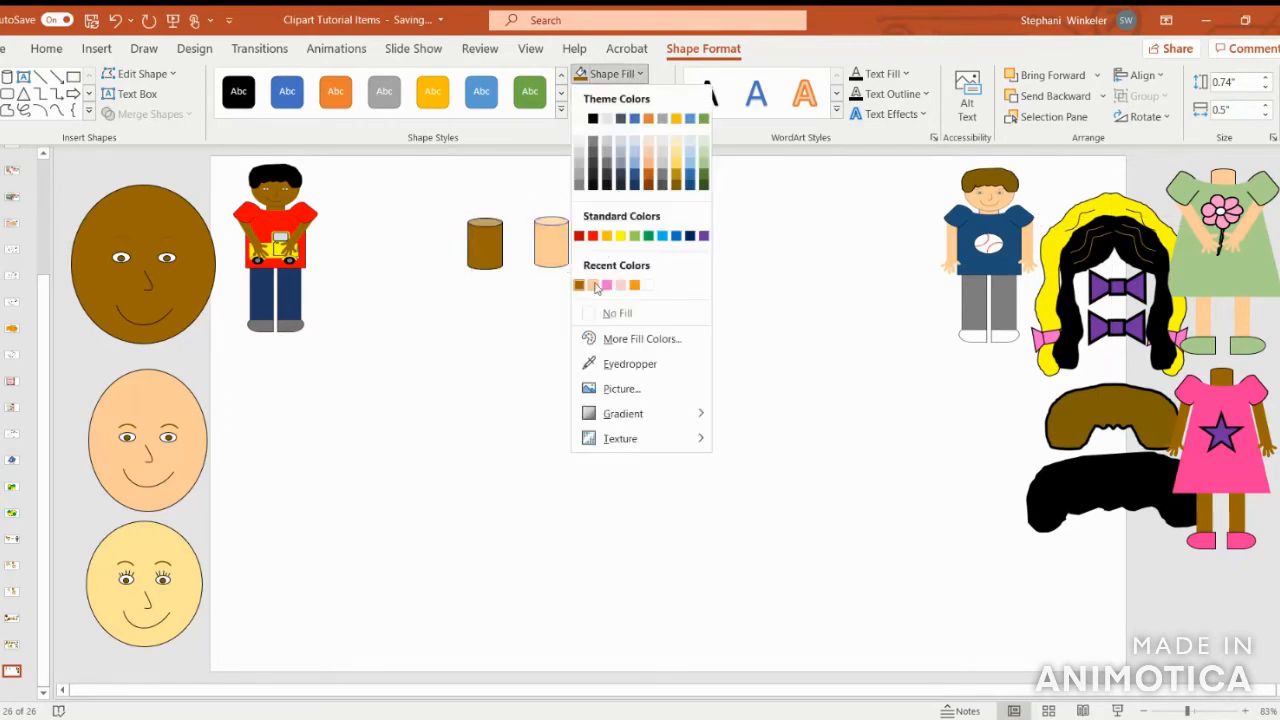
left_click(592, 285)
left_click(568, 202)
left_click(560, 238)
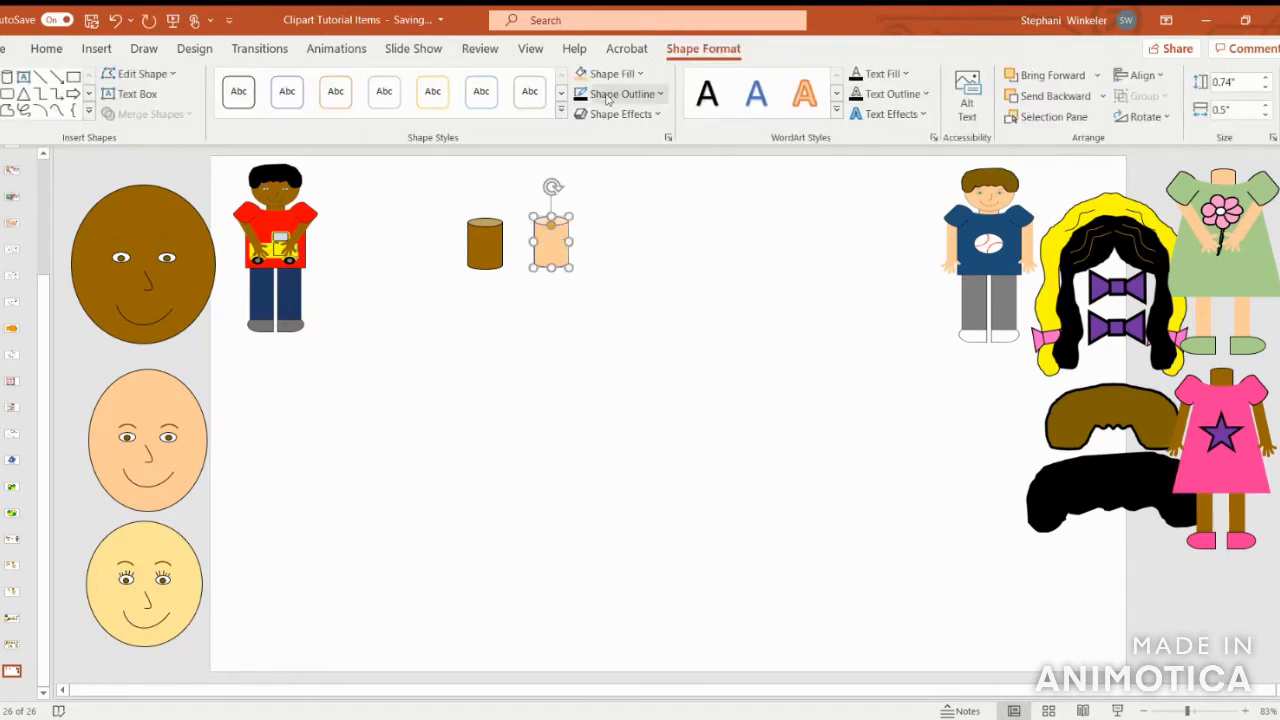
- Move the peach and brown cylinders side by side near the slide's upper edge, midway between the two boys
left_click(560, 339)
left_click(551, 243)
left_click_drag(551, 243, 686, 212)
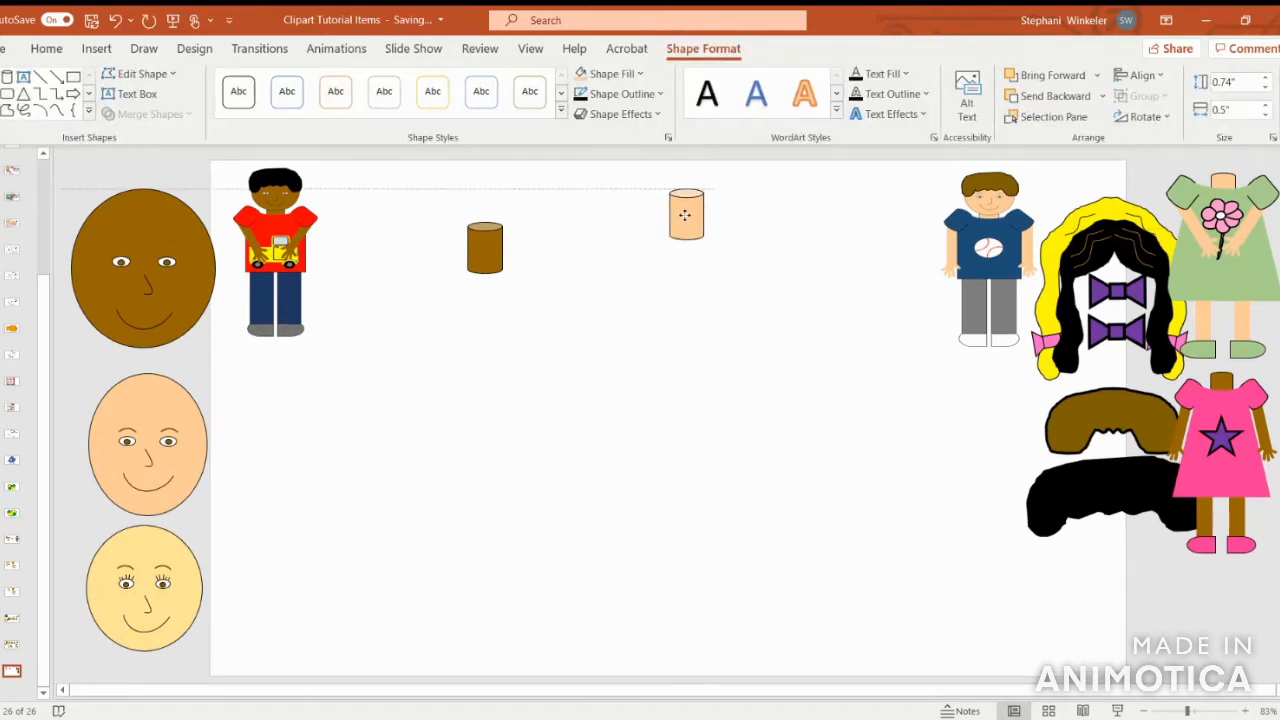
left_click(478, 248)
left_click_drag(478, 248, 629, 216)
left_click(695, 293)
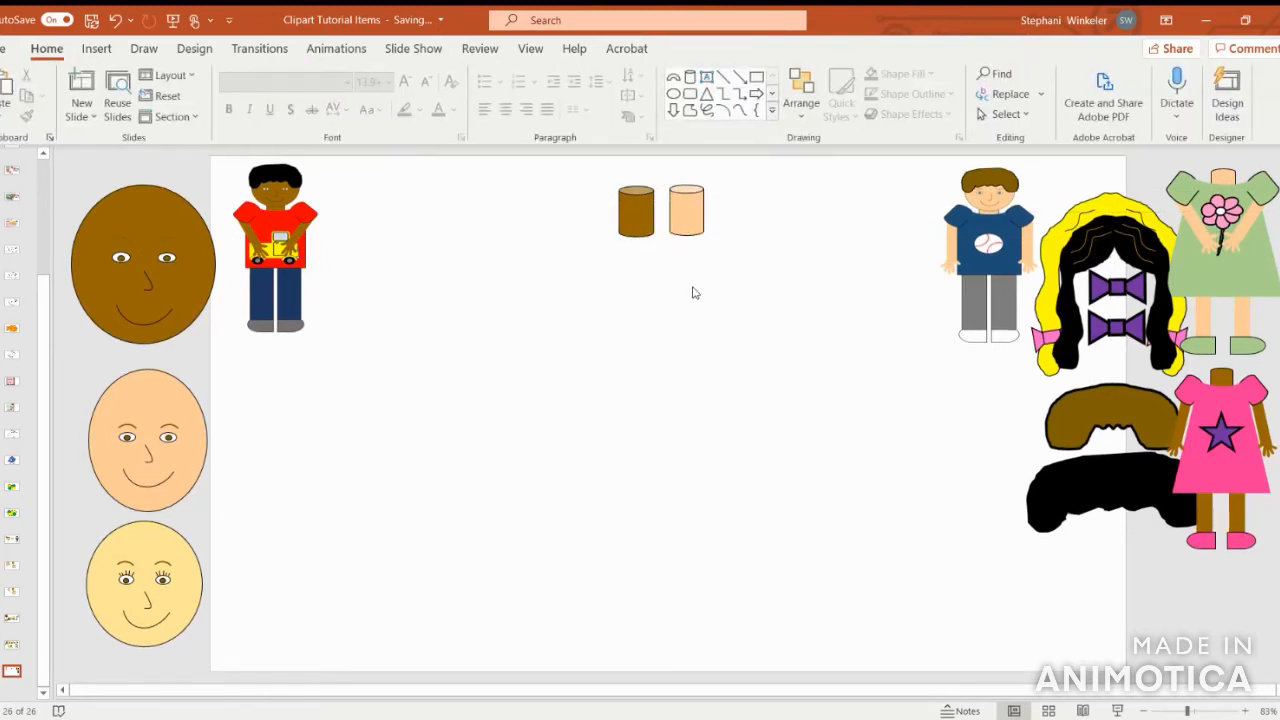
- Draw a rectangle about 1.52 inches high and 1.23 inches wide below the cylinders as the shirt body
left_click(96, 48)
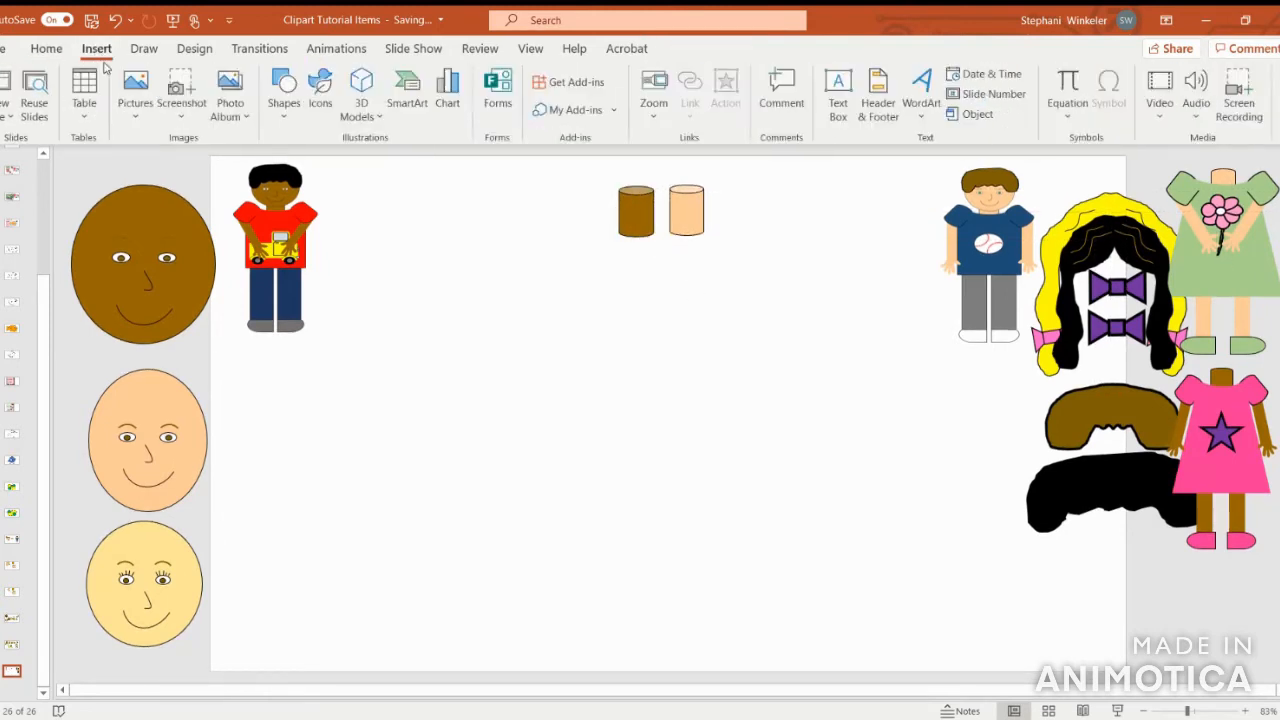
left_click(296, 124)
left_click(361, 165)
left_click_drag(498, 328, 589, 431)
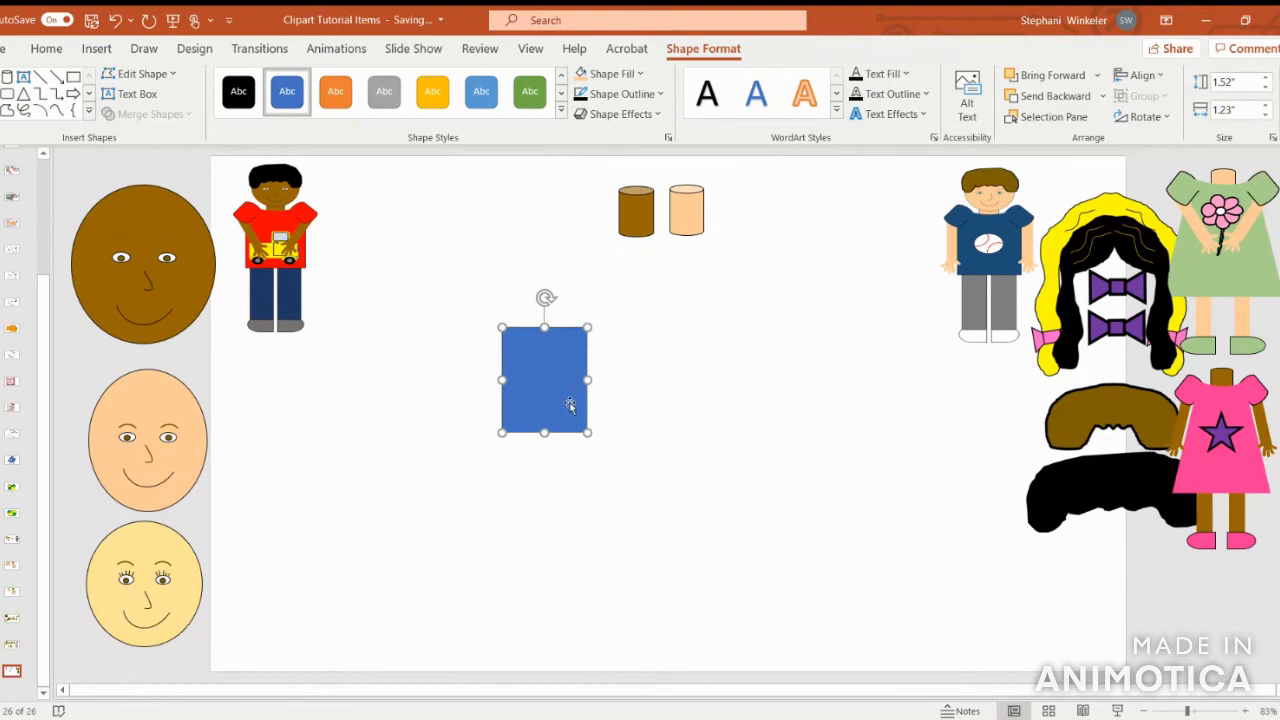
- Draw a rounded rectangle about 0.43 by 0.52 inches, tilt it, and place it on the shirt body's upper right corner as a sleeve
left_click(96, 48)
left_click(289, 115)
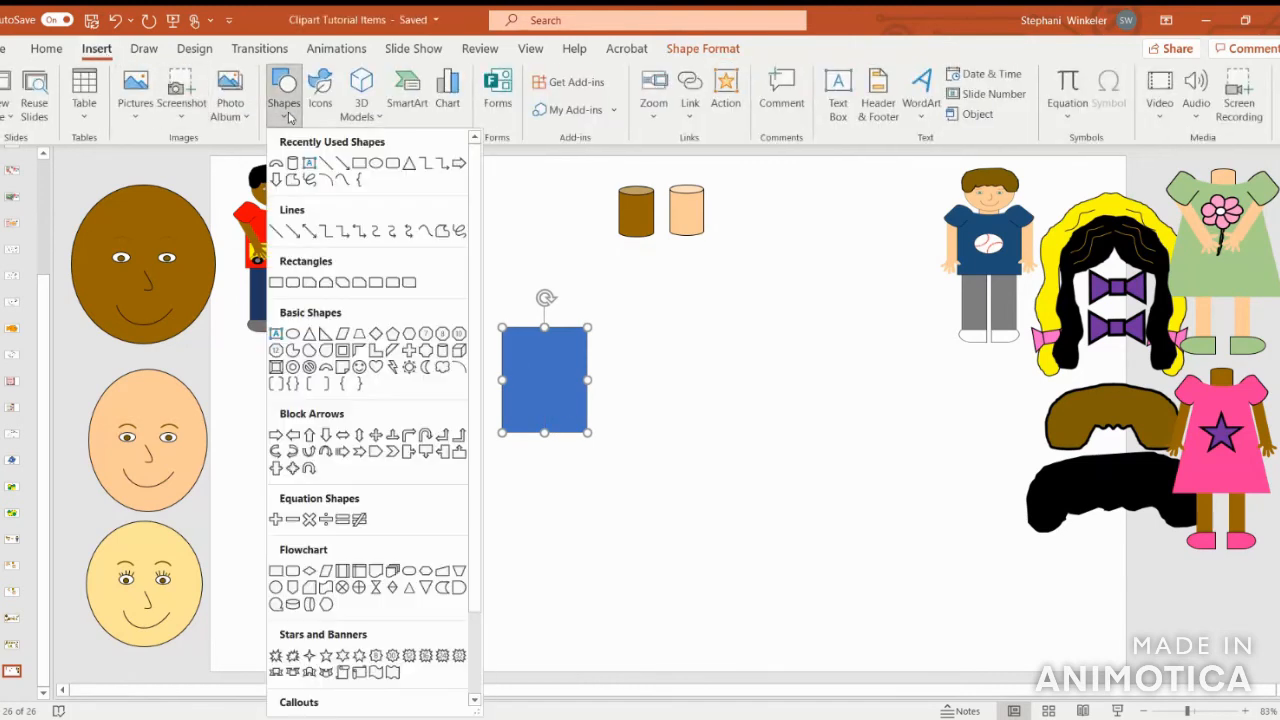
left_click(393, 165)
left_click_drag(589, 301, 621, 334)
left_click_drag(605, 274, 635, 287)
left_click_drag(618, 330, 585, 327)
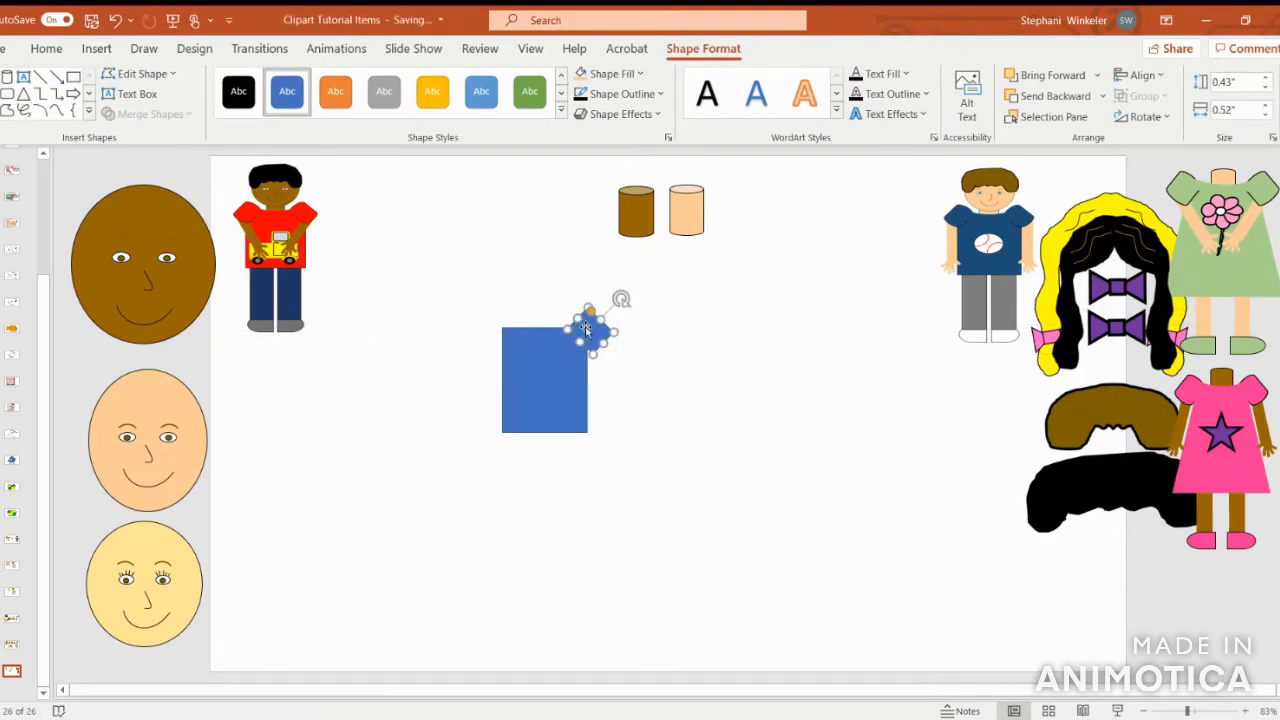
- Duplicate the sleeve, flip the copy horizontally, and place it on the shirt body's upper left corner
key("ctrl+v")
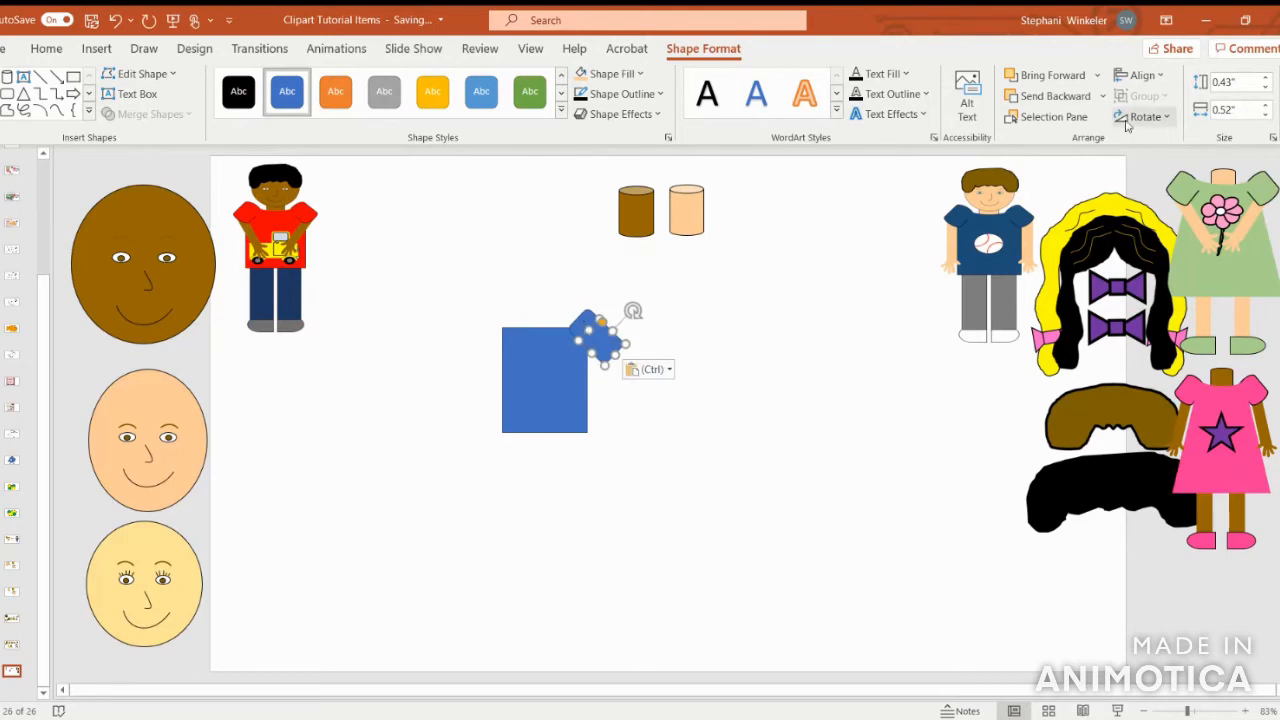
left_click(1140, 116)
left_click(1175, 210)
left_click_drag(614, 340, 511, 326)
left_click(736, 393)
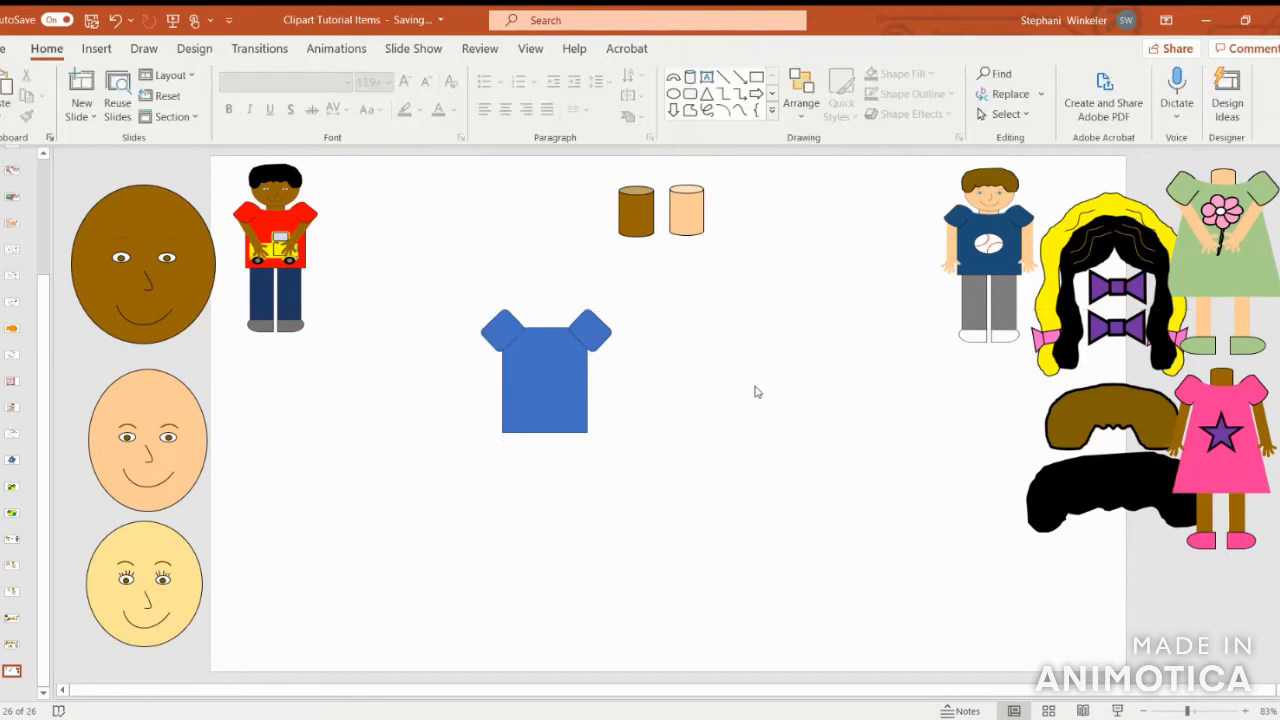
- Draw a block arc about 0.75 by 1.01 inches beside the shirt and rotate it upside down
left_click(96, 48)
left_click(279, 105)
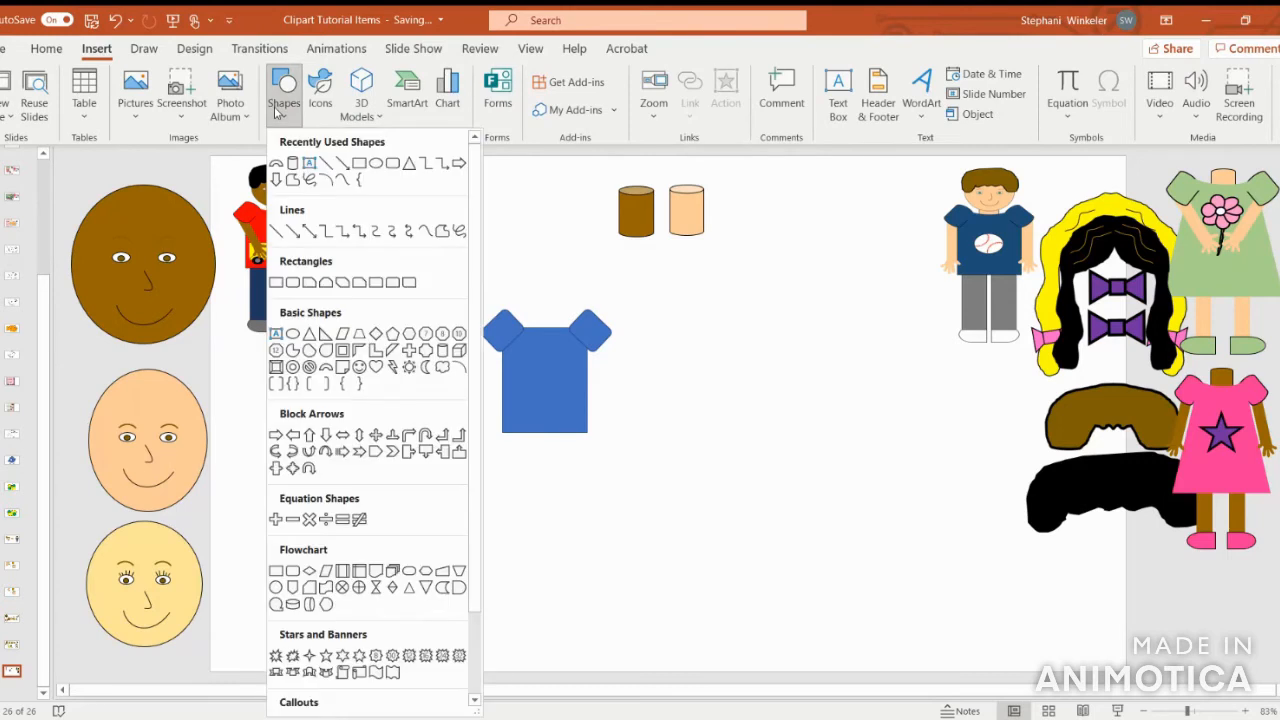
left_click(326, 370)
left_click_drag(697, 371, 756, 419)
left_click_drag(726, 350, 724, 468)
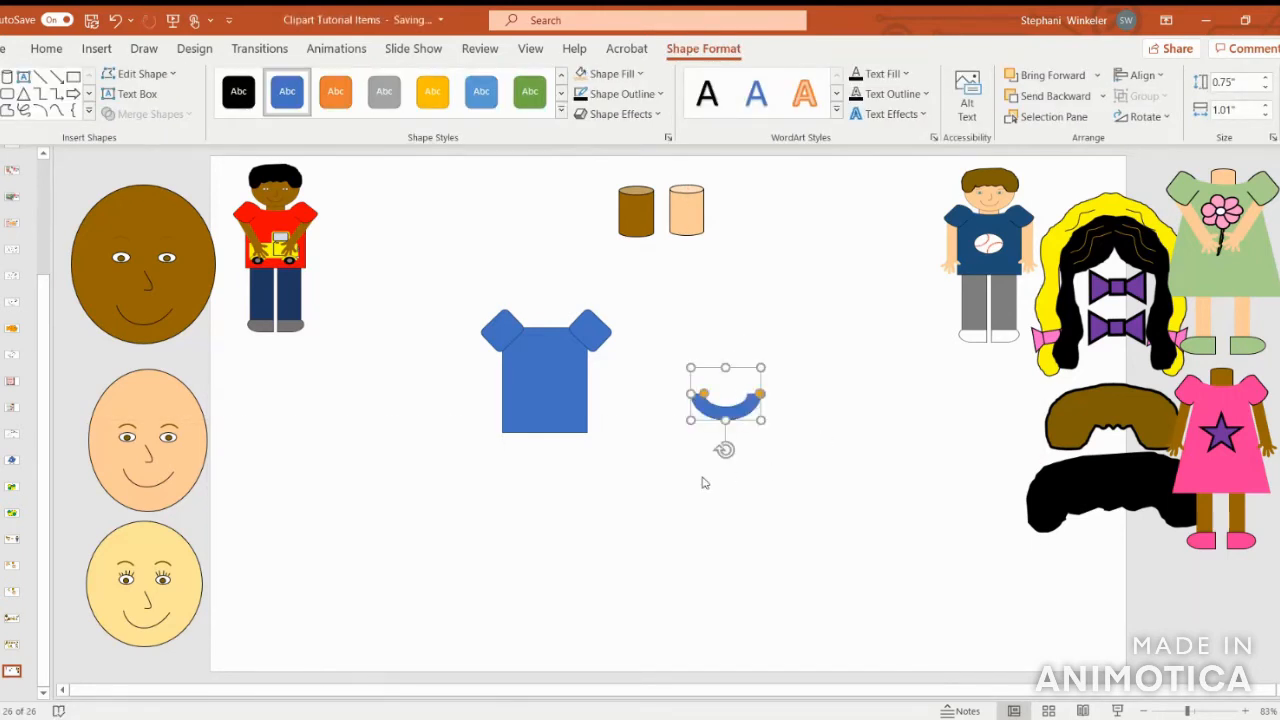
- Fit the upturned arc between the sleeves as a neckline, about 0.61 by 1.04 inches, and remove its outline
left_click(1227, 397)
left_click(1225, 396)
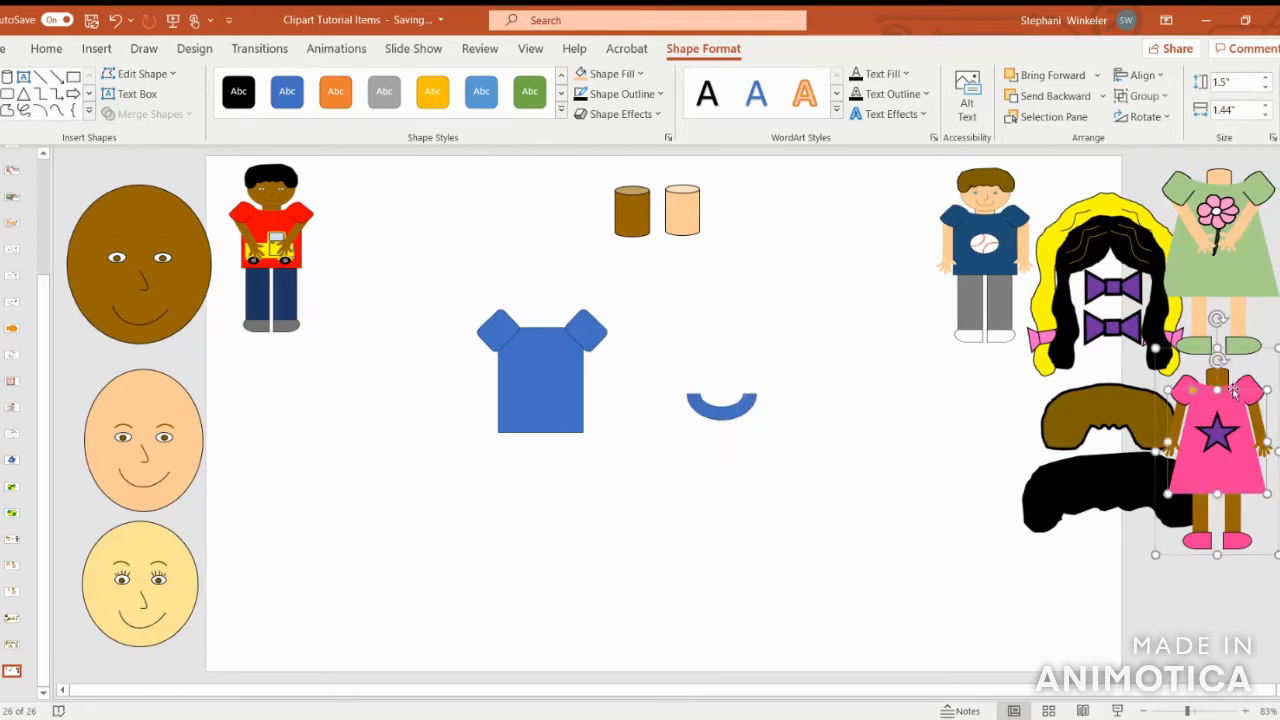
left_click(1233, 393)
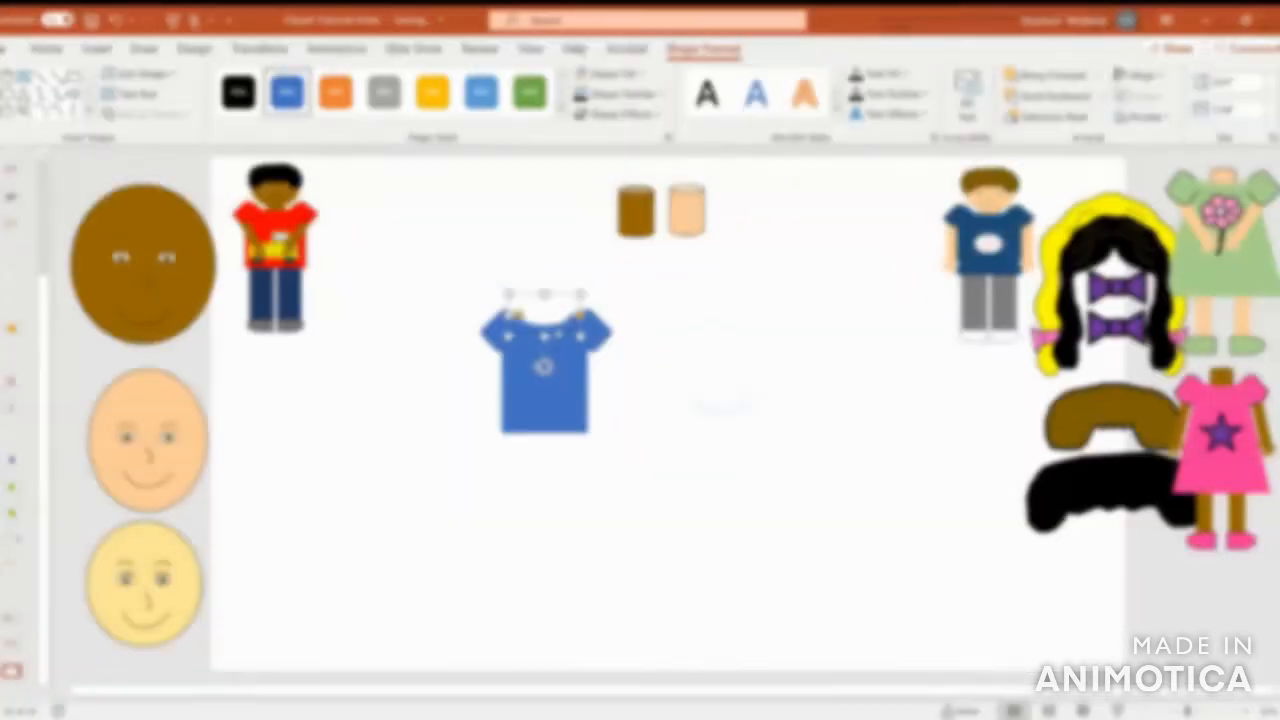
left_click(620, 93)
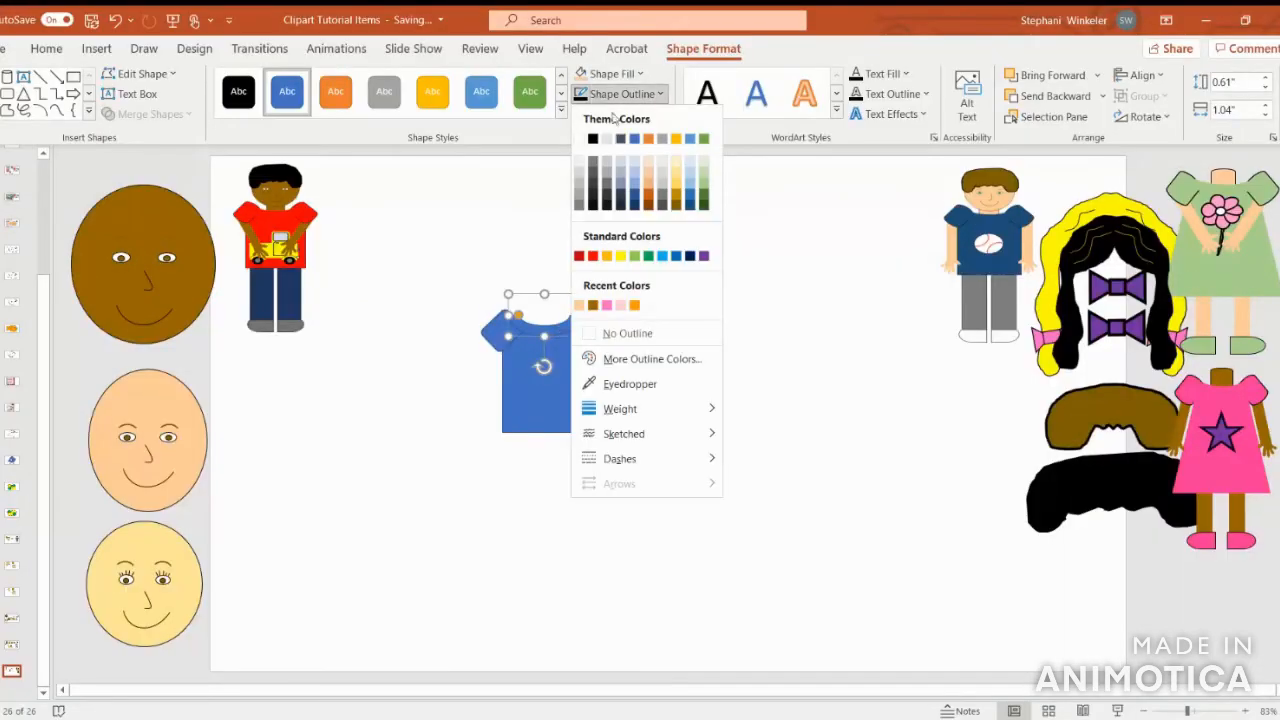
left_click(651, 334)
left_click(748, 380)
- Narrow the brown cylinder to about 0.41 inches and place it behind the shirt's neckline as a neck
left_click(688, 240)
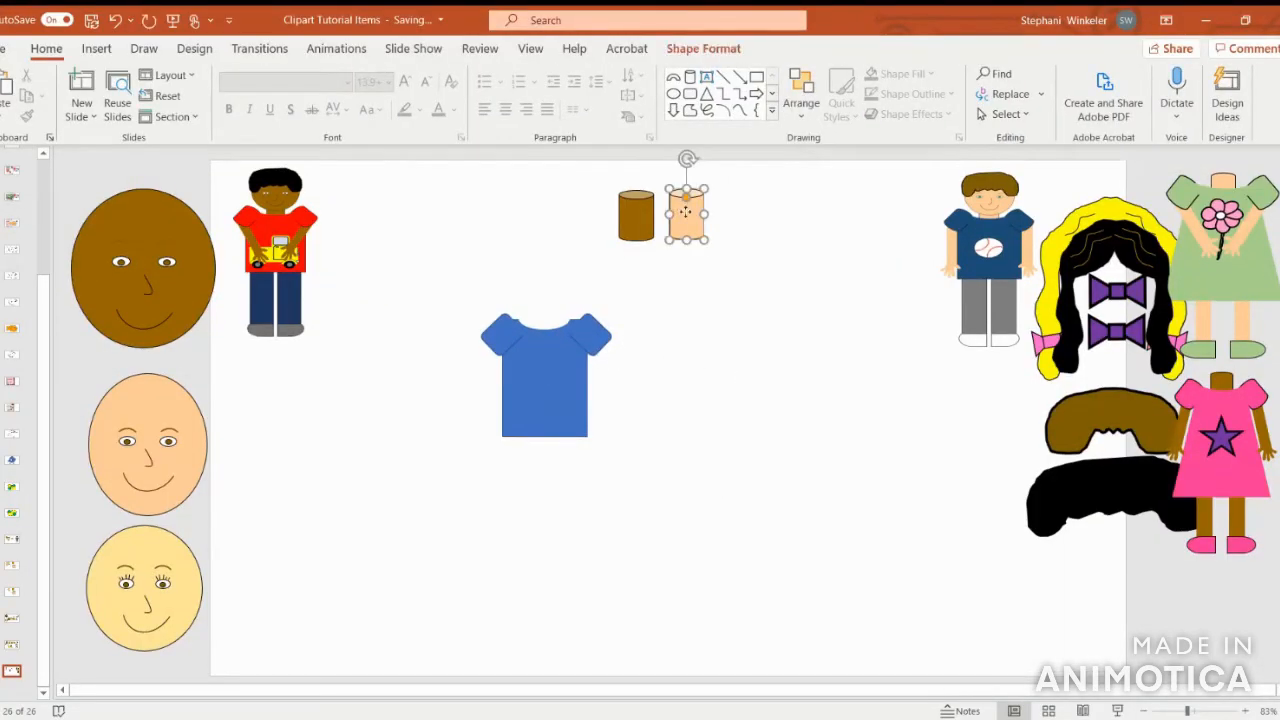
left_click_drag(636, 212, 555, 322)
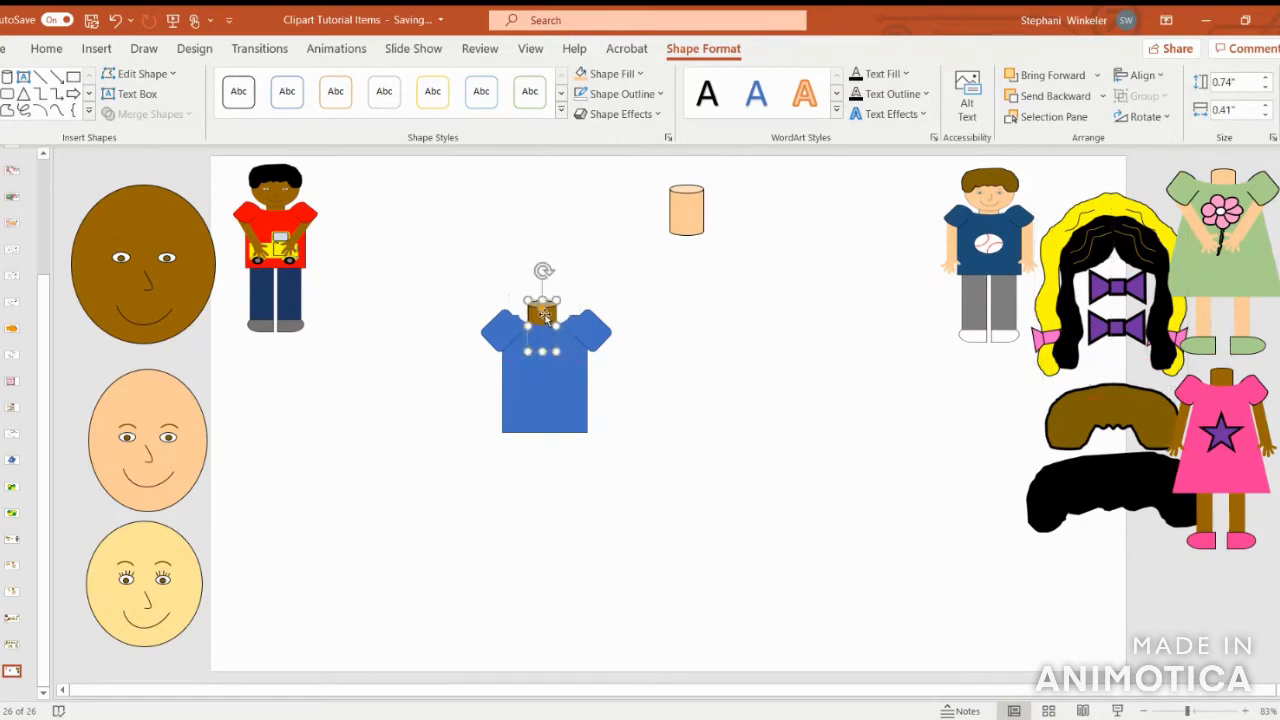
left_click(707, 425)
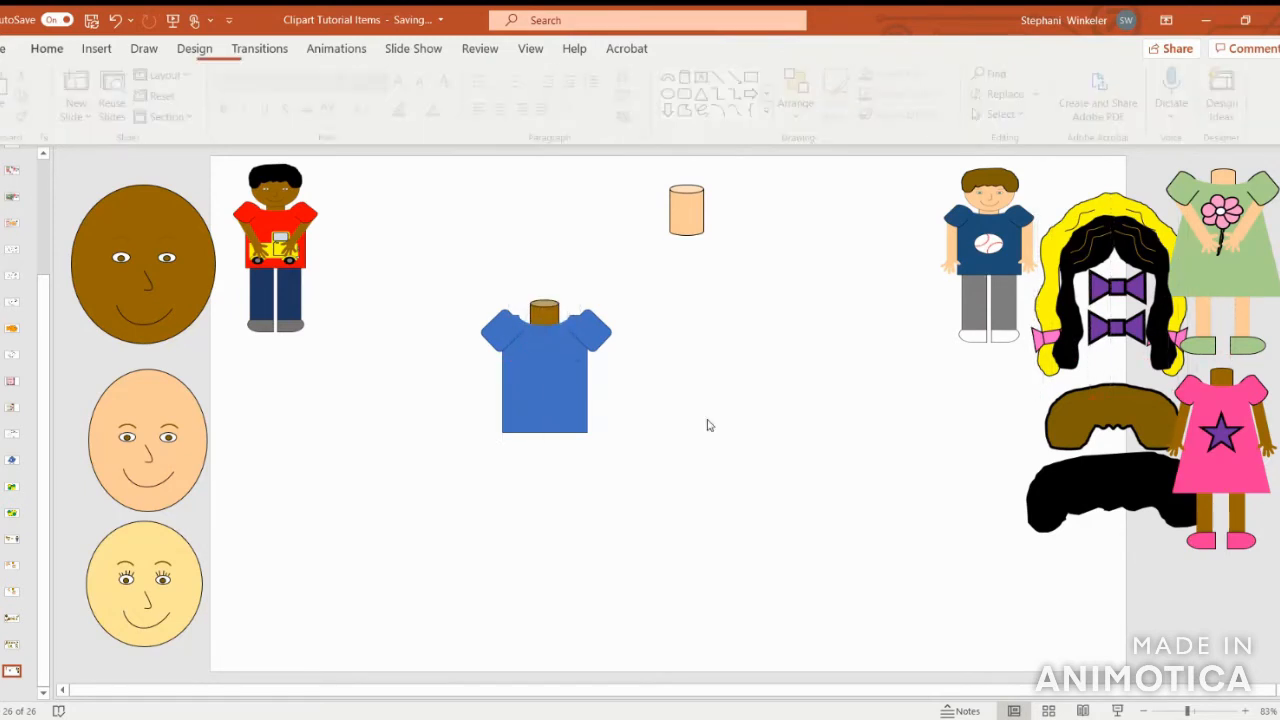
- Enlarge the shirt body to about 2.55 by 1.95 inches and the right sleeve to about 0.56 by 0.86 inches, refitting it at the corner
left_click(597, 341)
left_click_drag(588, 436, 633, 496)
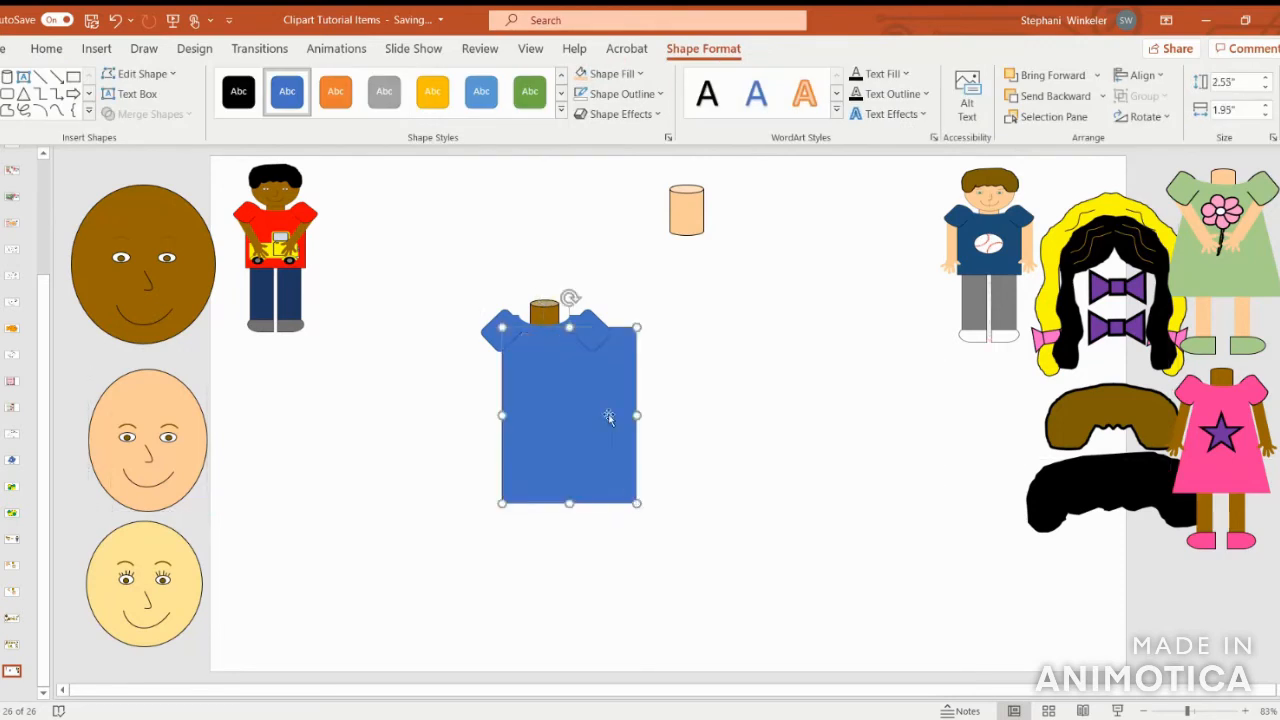
left_click(597, 325)
left_click_drag(597, 325, 677, 346)
- Replace the small left sleeve with a horizontally flipped copy of the right sleeve, and move the brown neck above the shirt
left_click(500, 330)
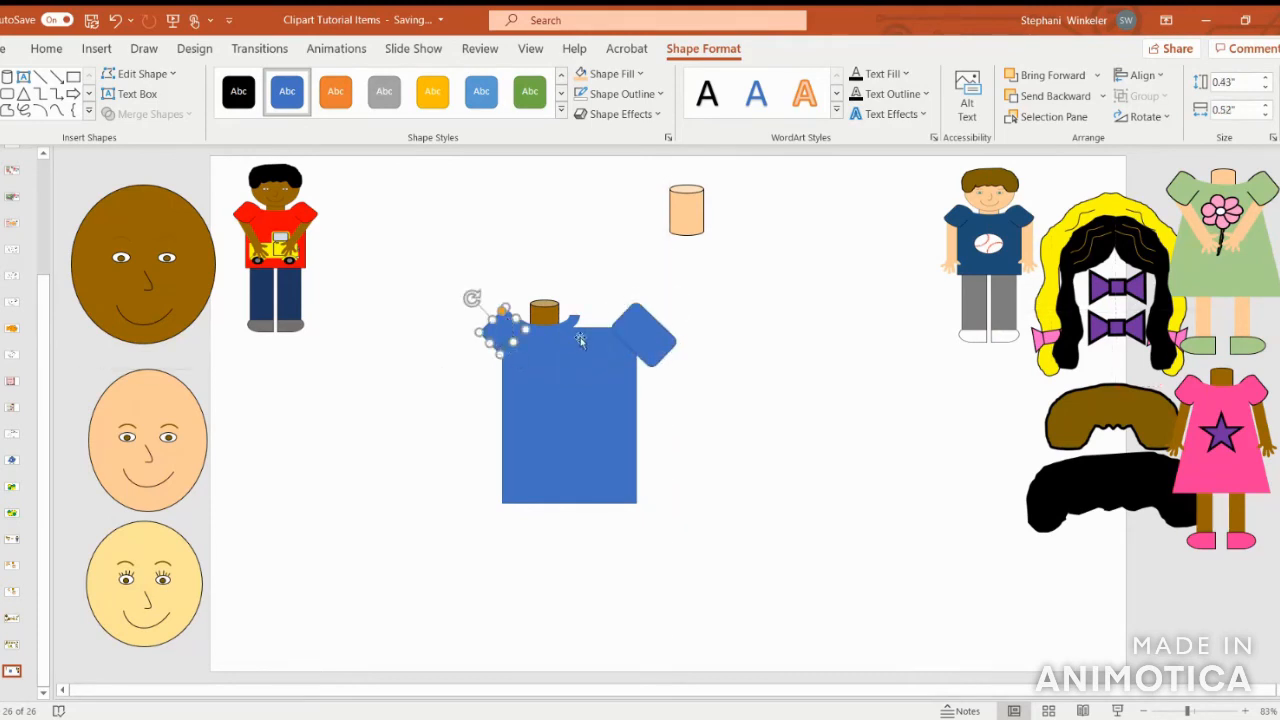
key("Delete")
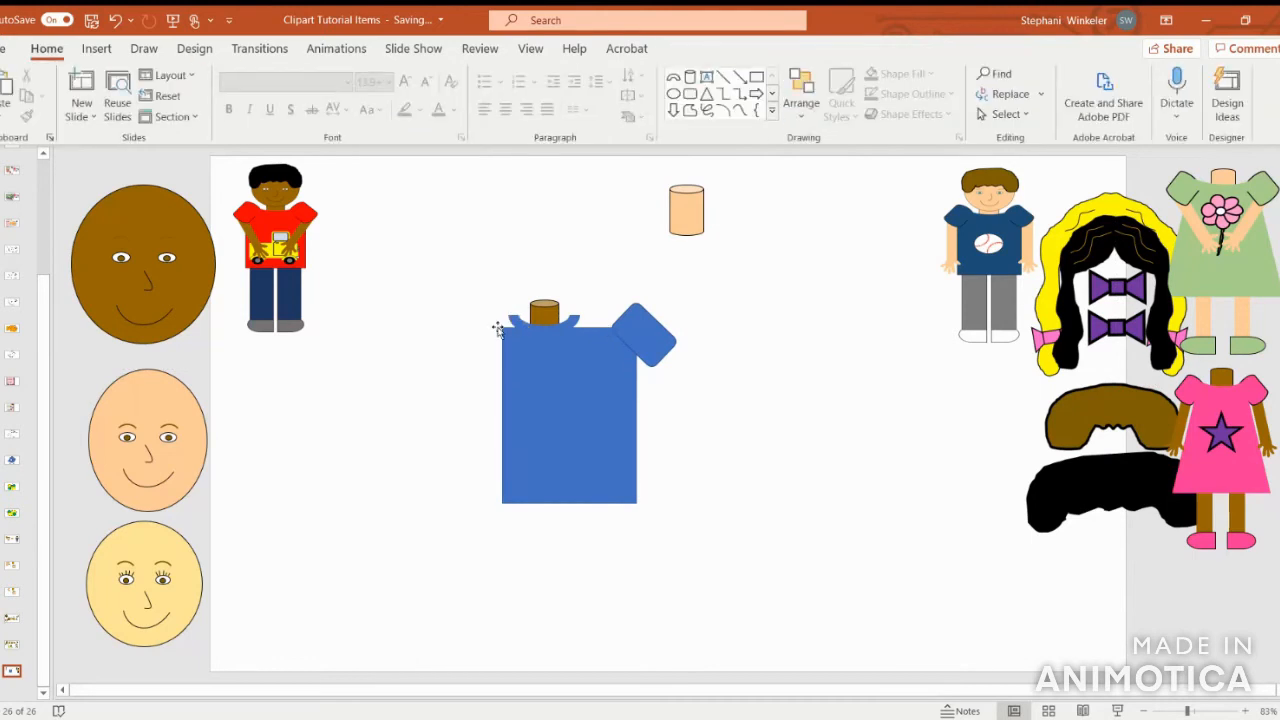
left_click(614, 338)
key("ctrl+c")
key("ctrl+v")
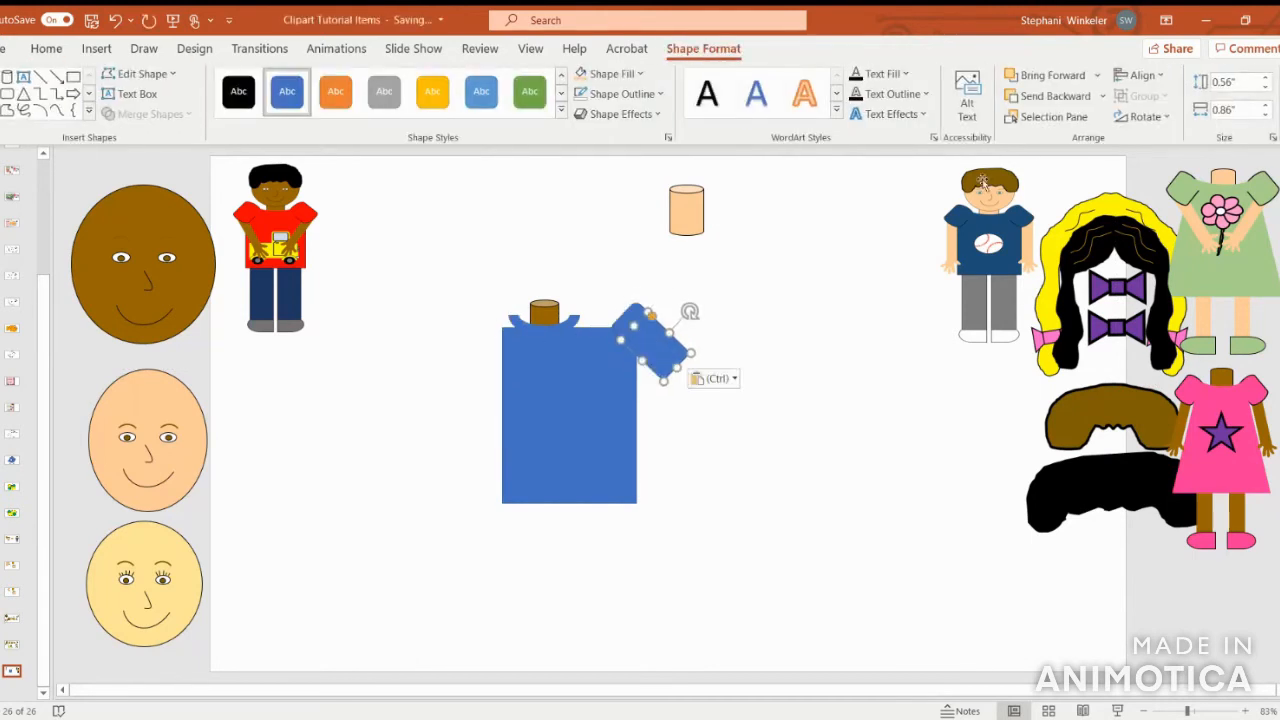
left_click(1146, 116)
left_click(1166, 205)
left_click_drag(669, 335, 575, 238)
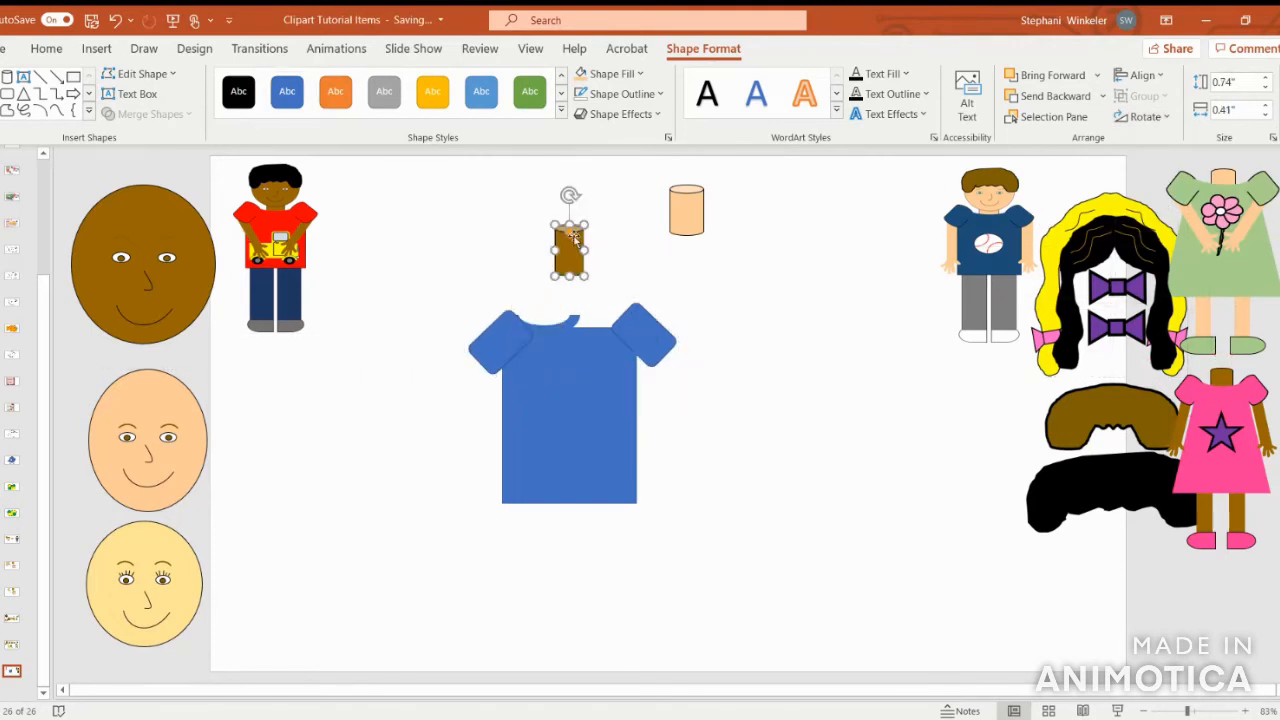
- Enlarge the neckline arc to about 0.8 by 1.53 inches, bring it to the front, and center it between the sleeves
left_click(567, 328)
mouse_move(579, 338)
left_mouse_down()
mouse_move(622, 365)
mouse_move(606, 343)
mouse_move(608, 357)
mouse_move(608, 318)
left_mouse_up()
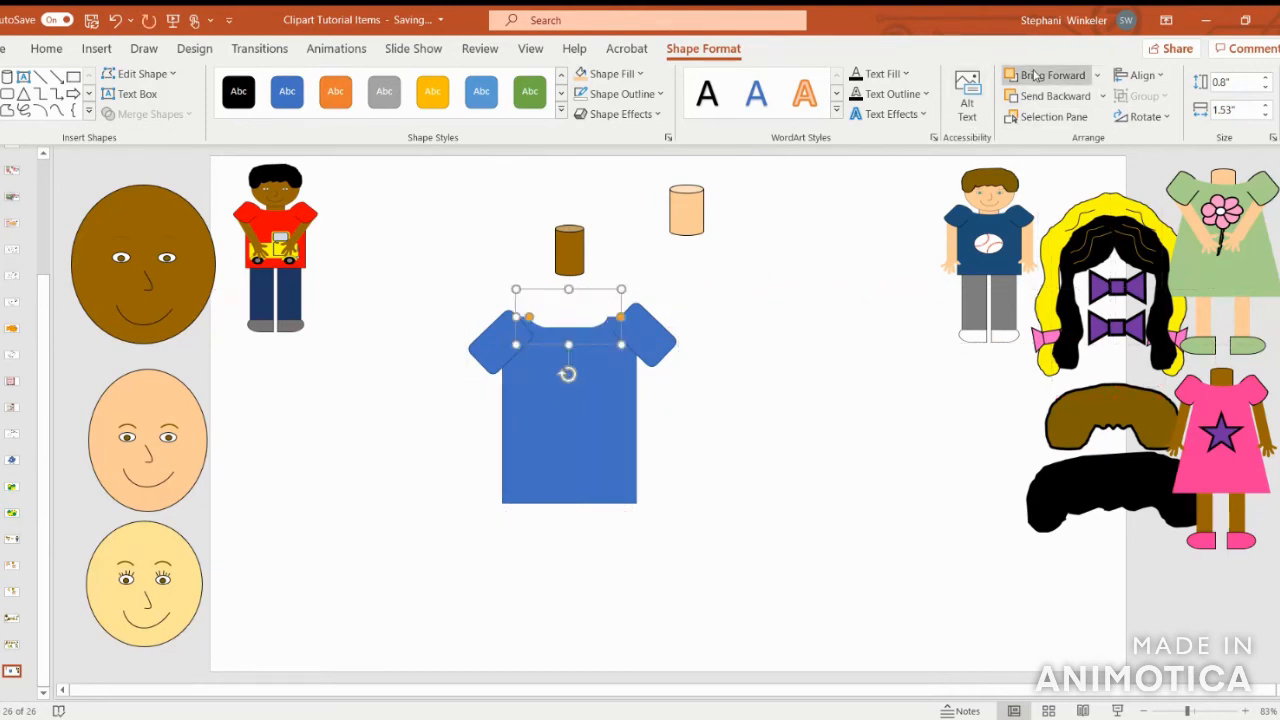
left_click(1097, 75)
left_click(1065, 124)
left_click_drag(609, 337, 603, 326)
- Adjust both sleeves so they sit level with each other and close against the neckline arc
left_click(501, 331)
left_click_drag(496, 336, 496, 331)
left_click(631, 341)
left_click_drag(643, 336, 637, 338)
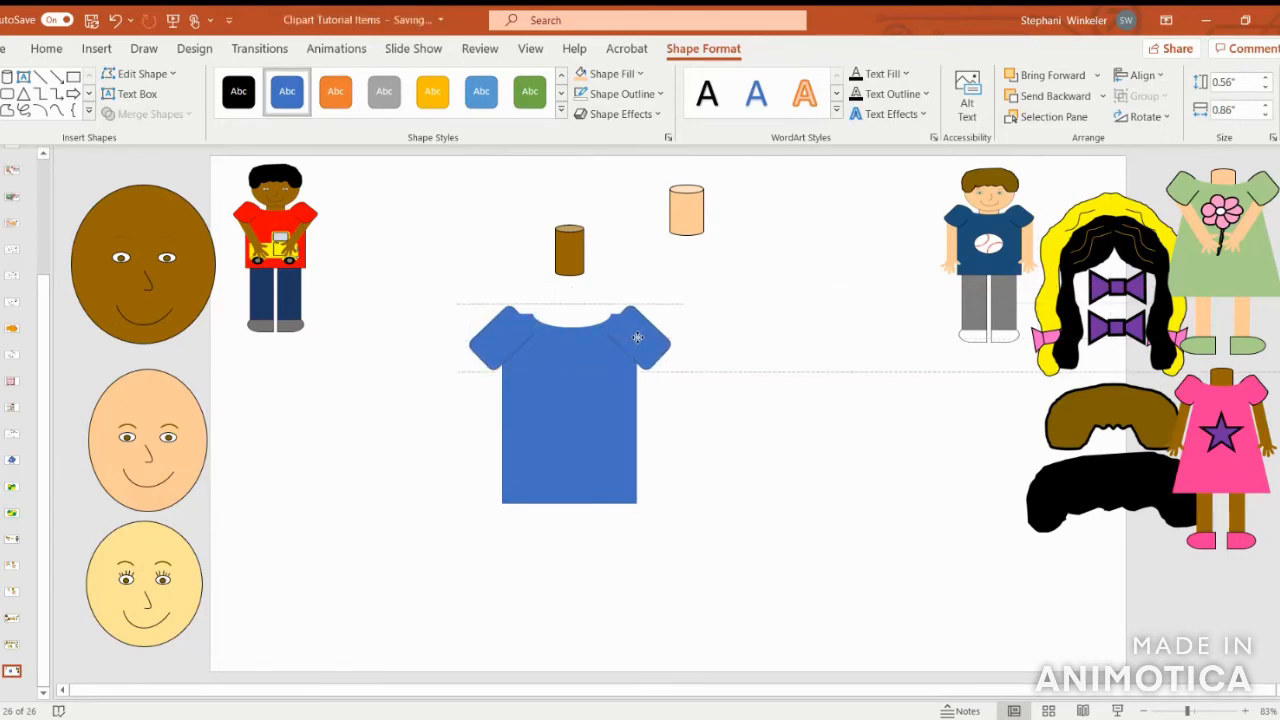
left_click_drag(637, 337, 637, 337)
left_click(742, 411)
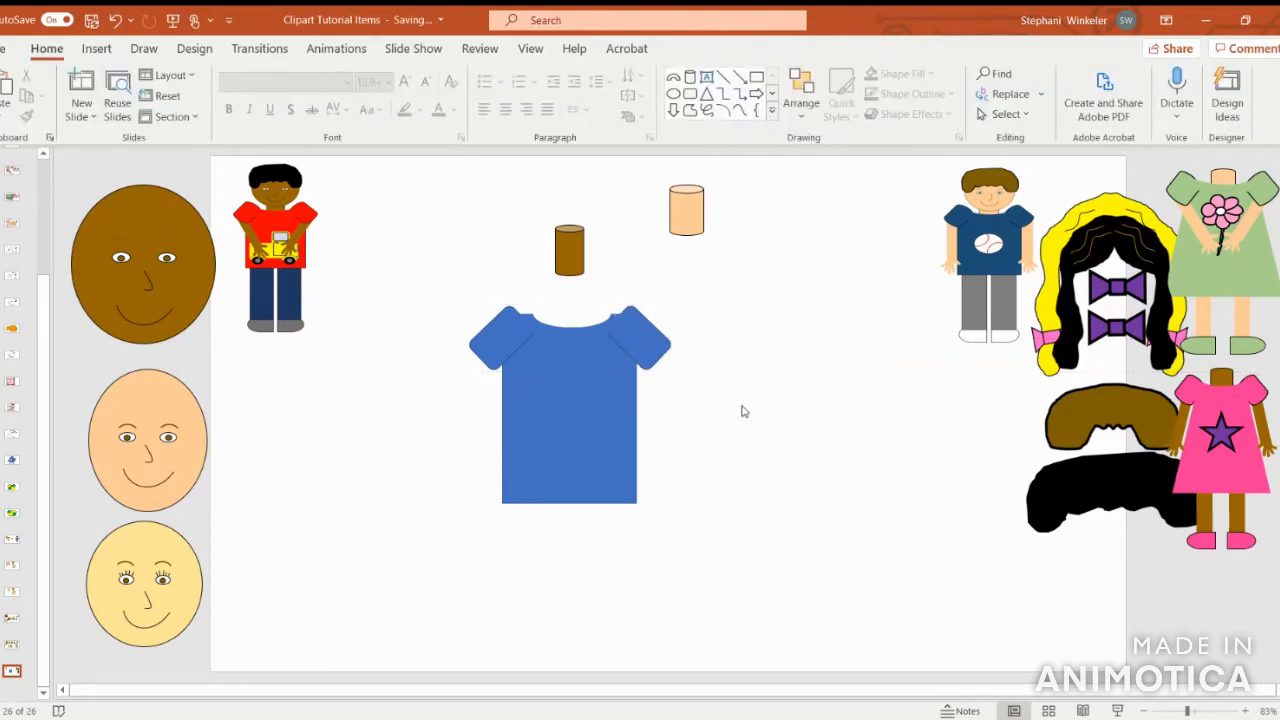
- Select the shirt body, both sleeves and the neckline arc together and fill them with standard red
left_click(578, 246)
left_click(627, 336)
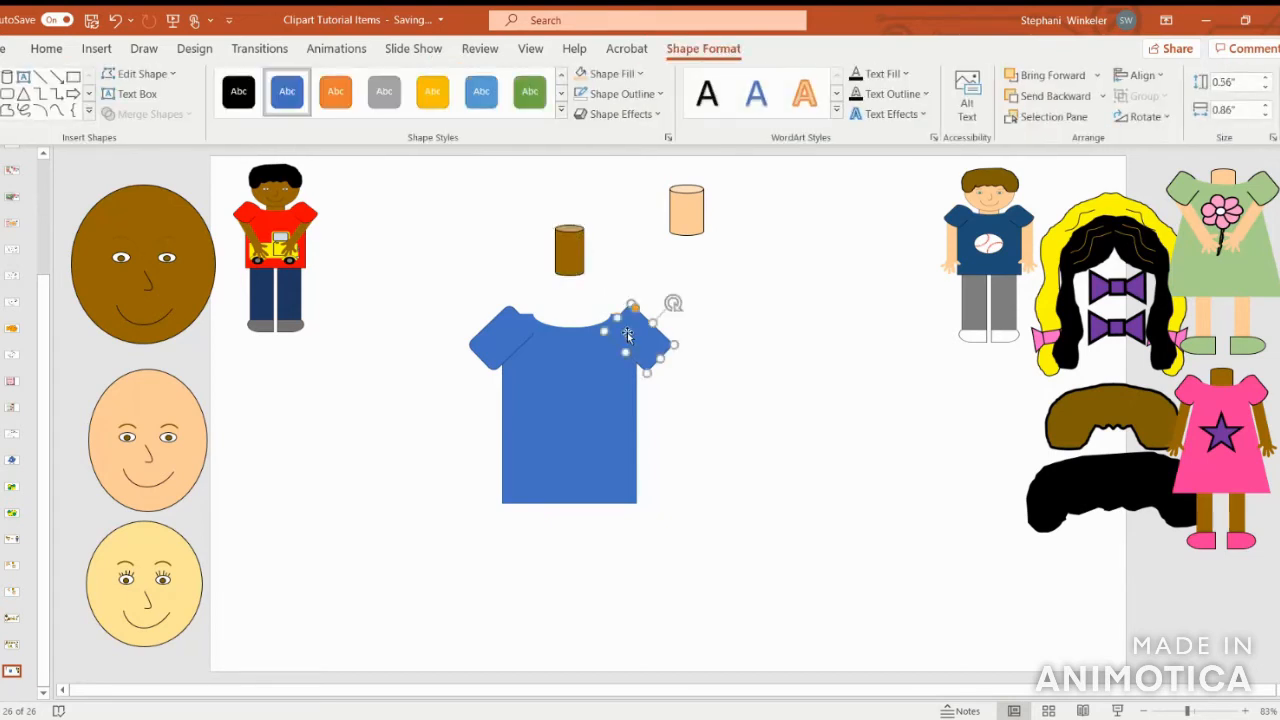
left_click(521, 342, "shift")
left_click(581, 331, "shift")
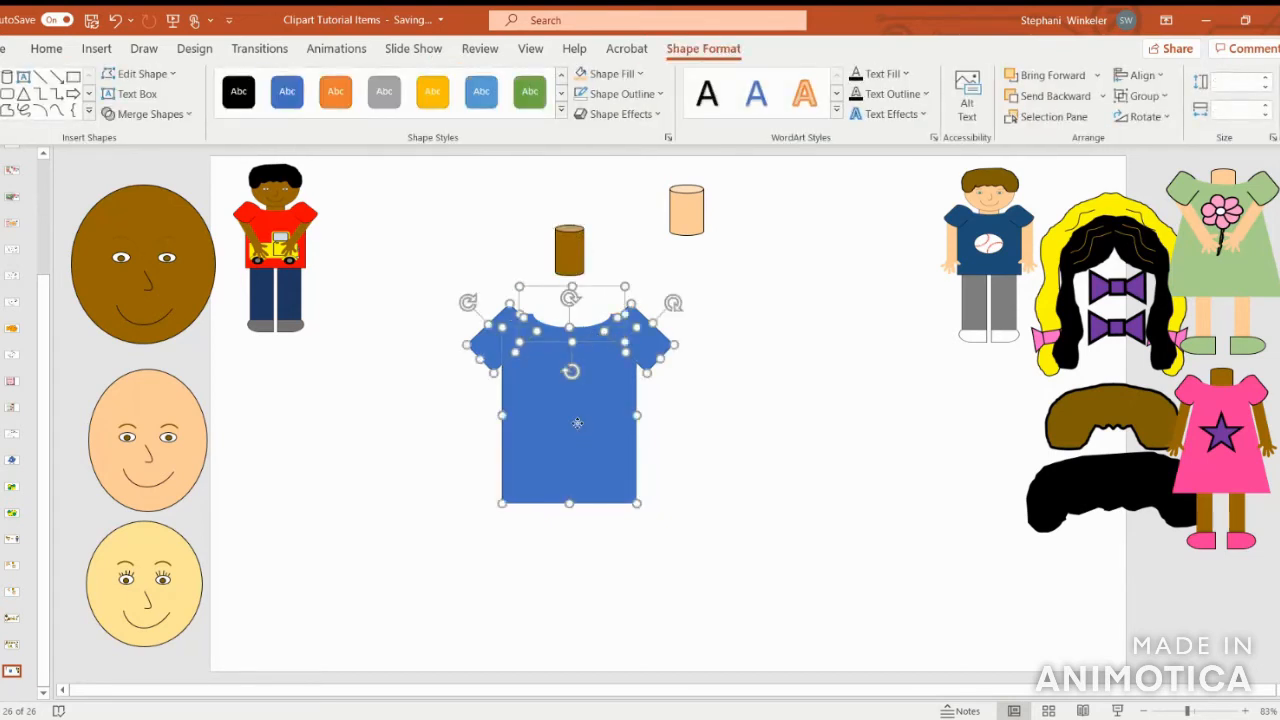
left_click(612, 74)
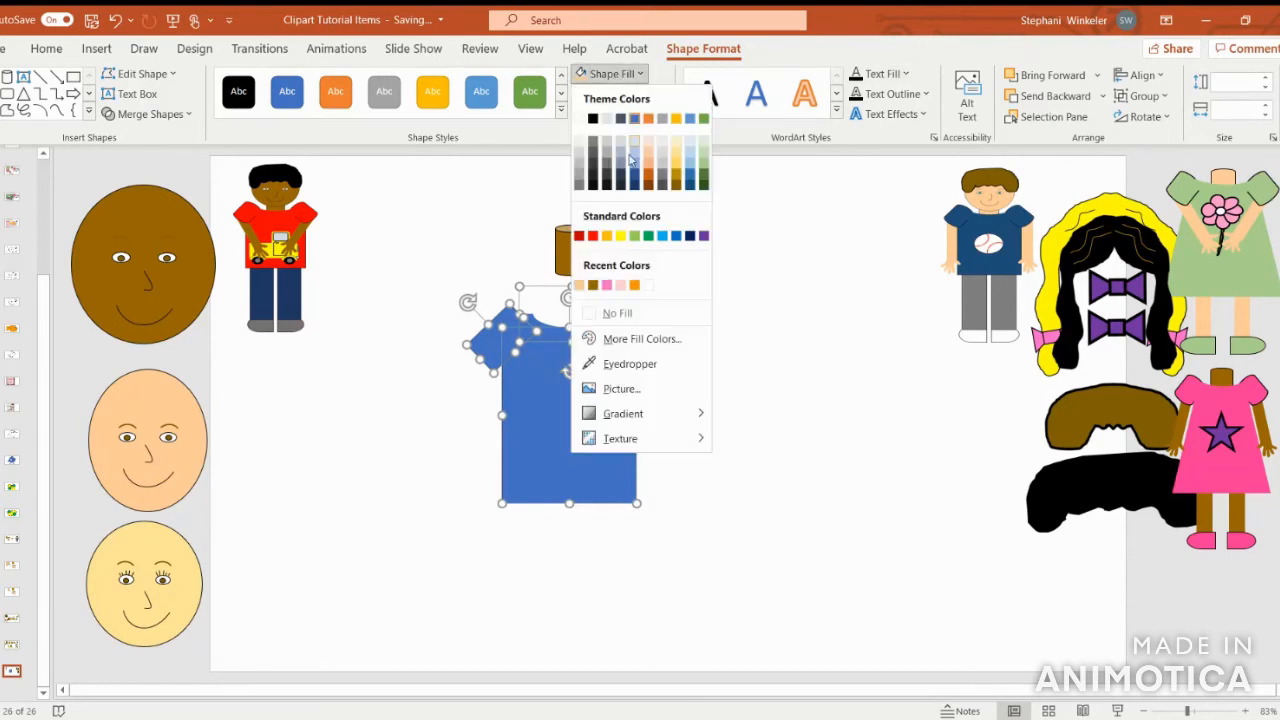
left_click(592, 235)
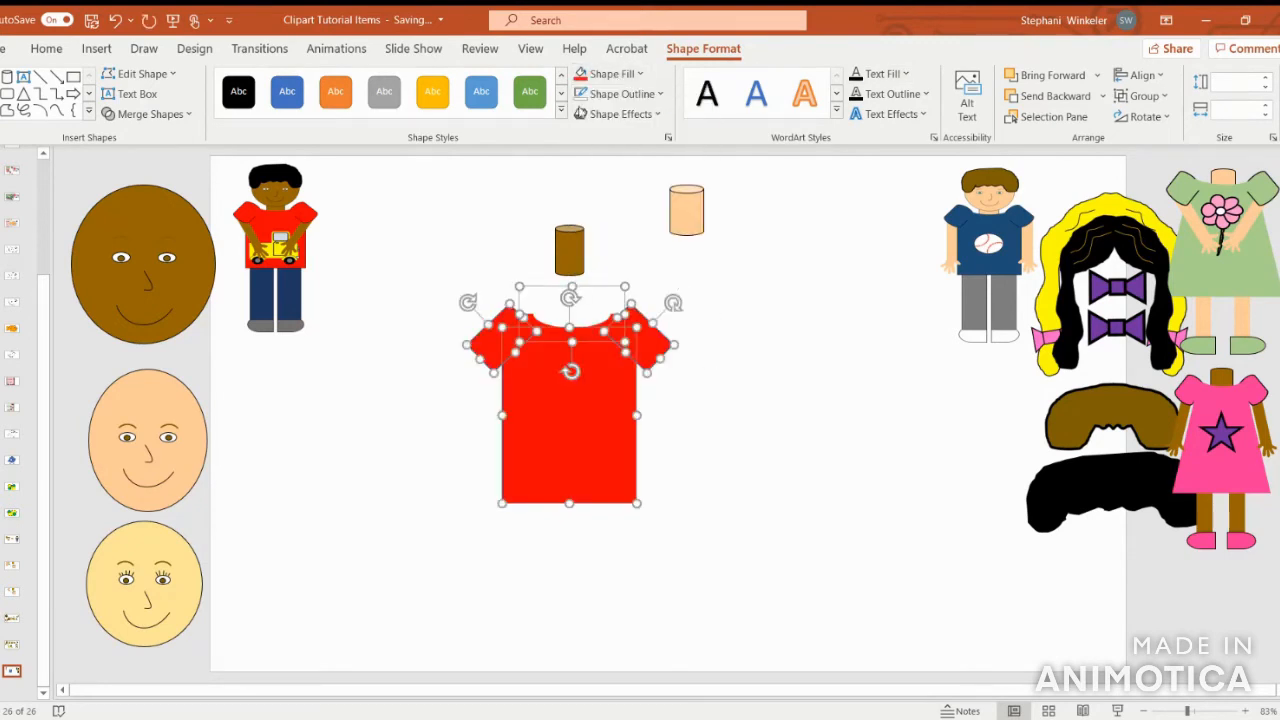
- Give all the selected shirt parts a black outline
left_click(620, 93)
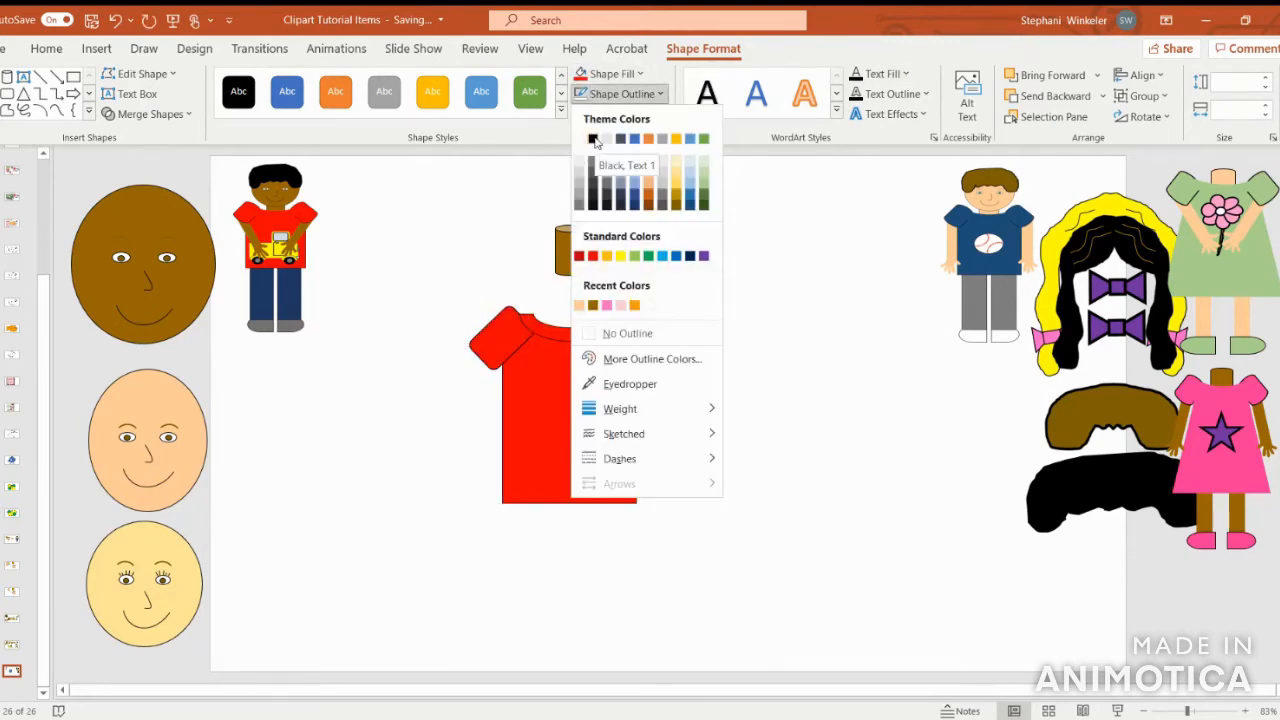
left_click(594, 140)
left_click(722, 348)
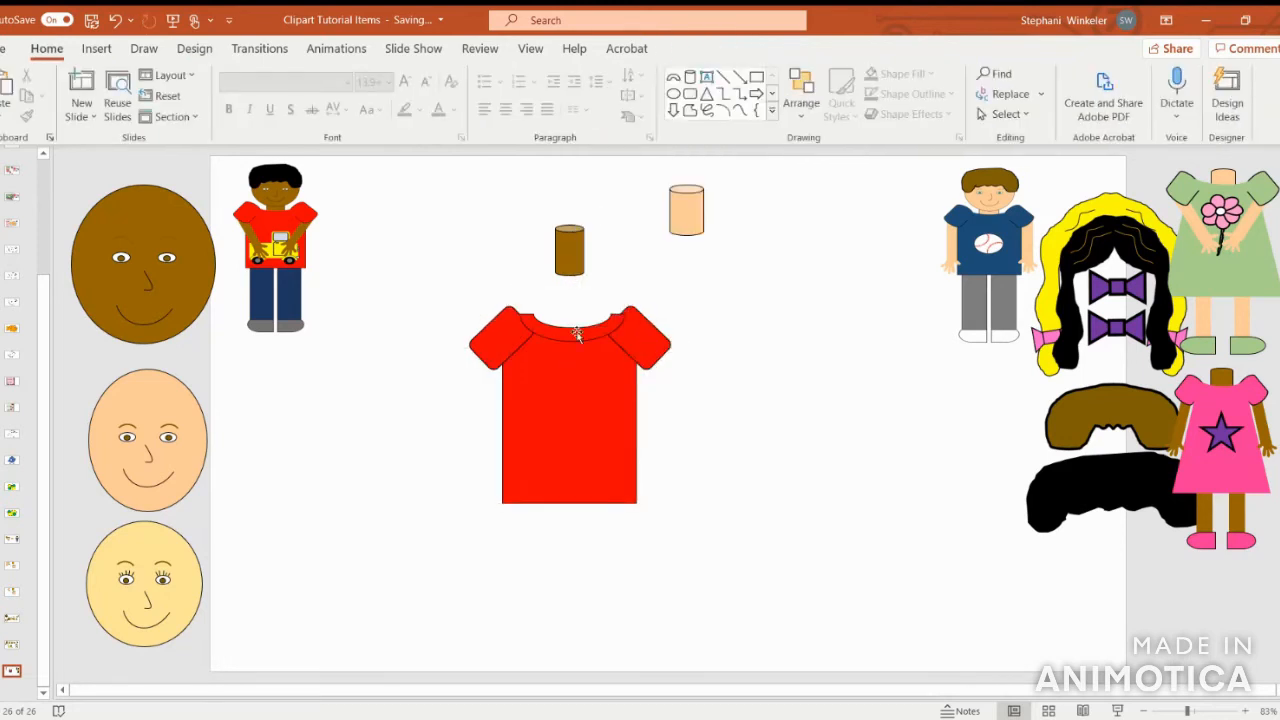
- Remove the outline from the neckline arc so it blends into the red shirt
left_click(593, 333)
left_click(650, 94)
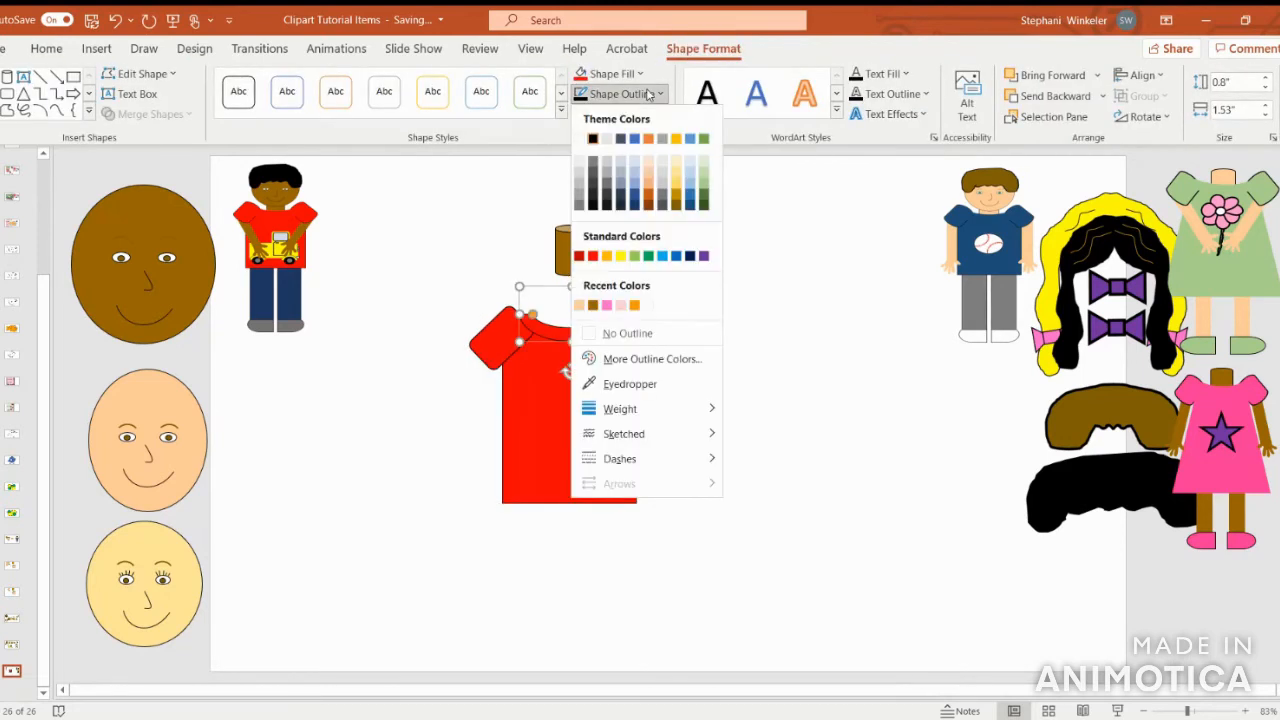
left_click(627, 333)
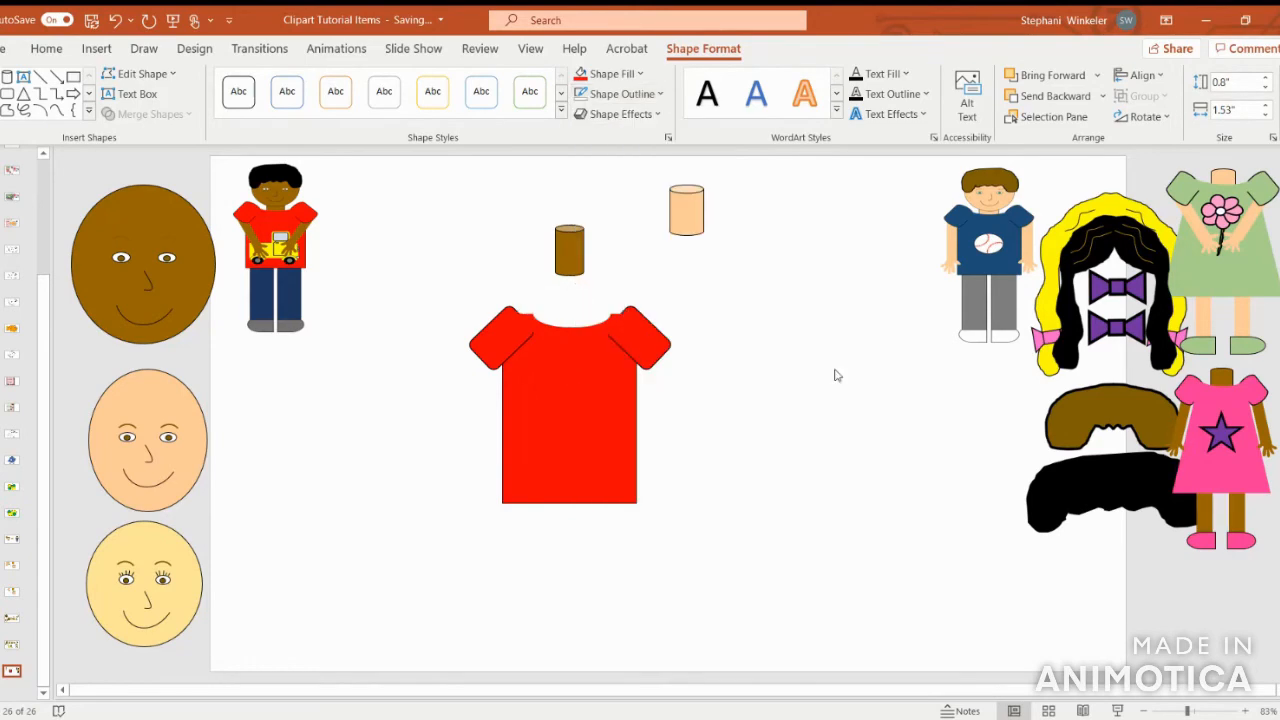
left_click(834, 371)
left_click(593, 334)
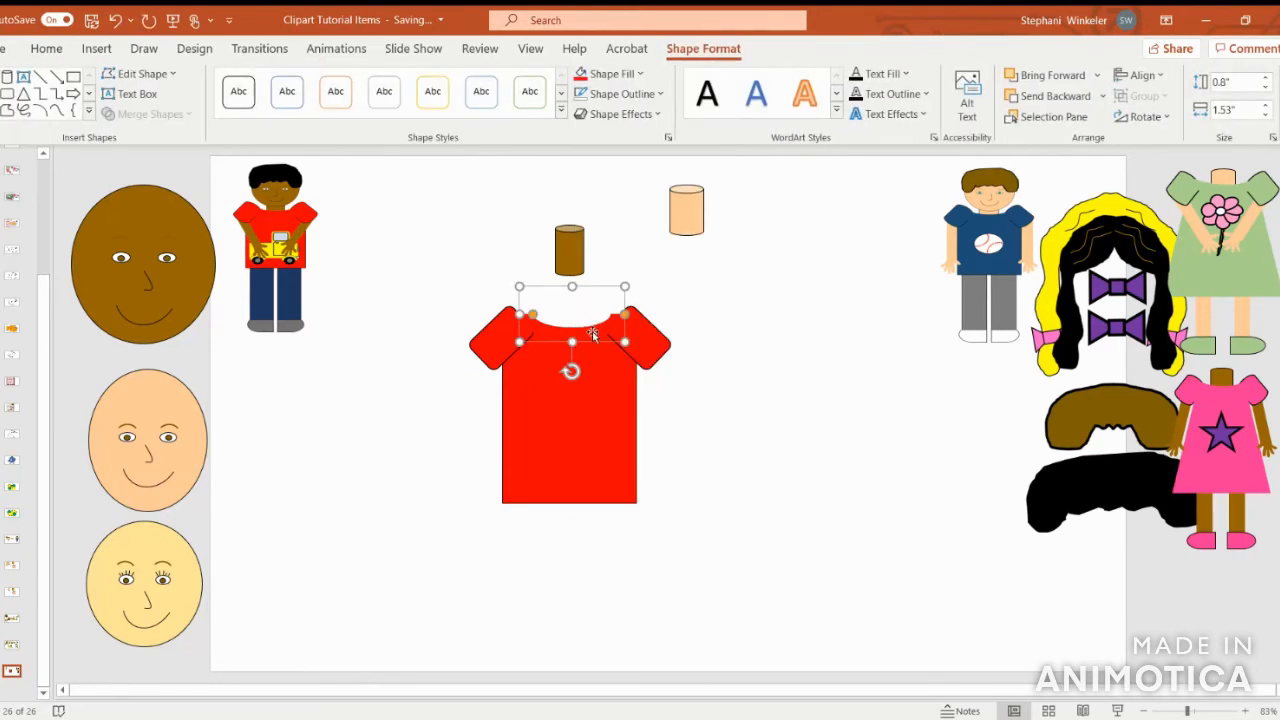
left_click(727, 362)
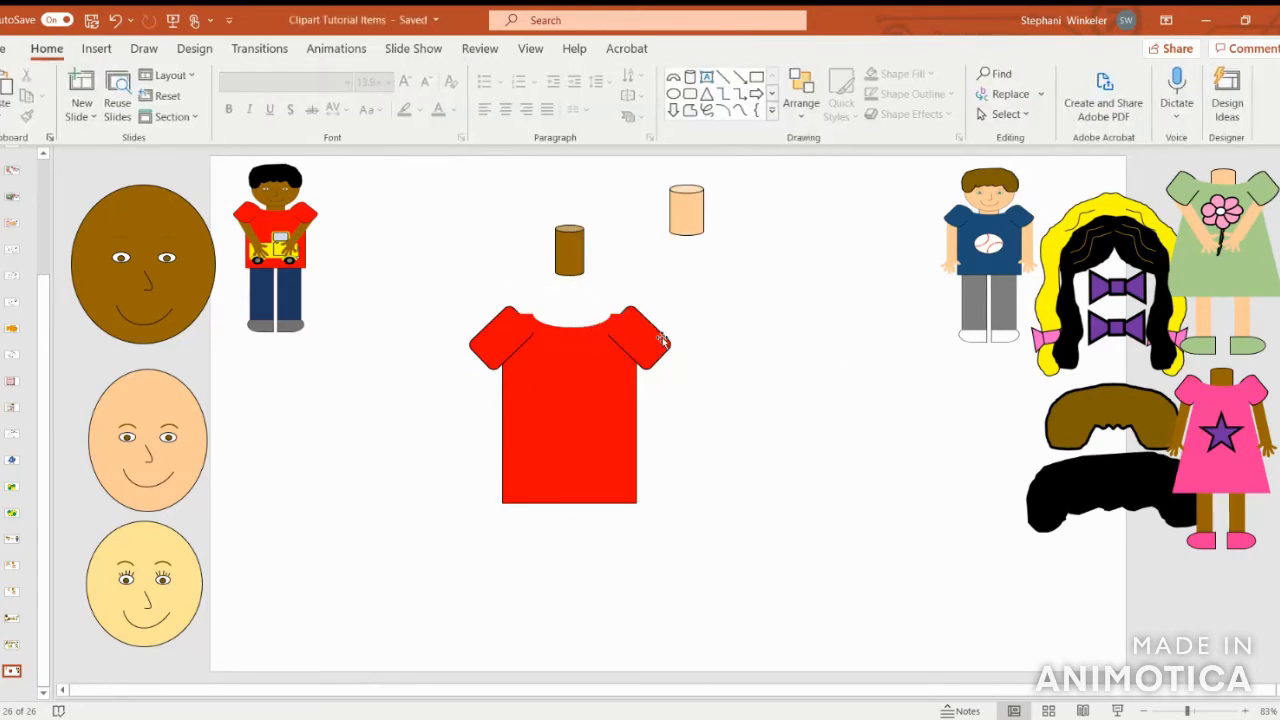
- Place the brown cylinder neck in the shirt's neckline and send it behind the shirt
left_click(572, 244)
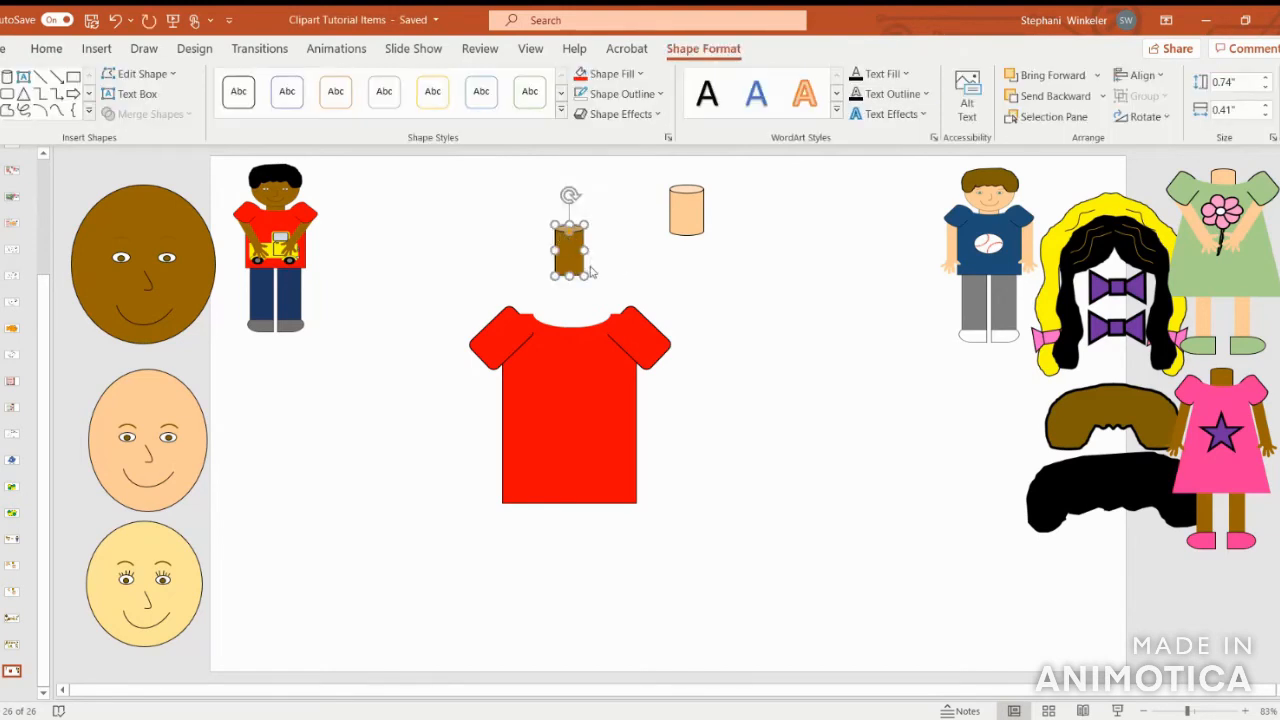
mouse_move(586, 279)
left_mouse_down()
mouse_move(594, 286)
mouse_move(551, 319)
mouse_move(592, 320)
mouse_move(586, 301)
left_mouse_up()
left_click(1066, 96)
- Place the brown smiling face above the shirt and bring it forward in front of the neck
left_click_drag(170, 280, 414, 440)
left_click_drag(460, 505, 607, 278)
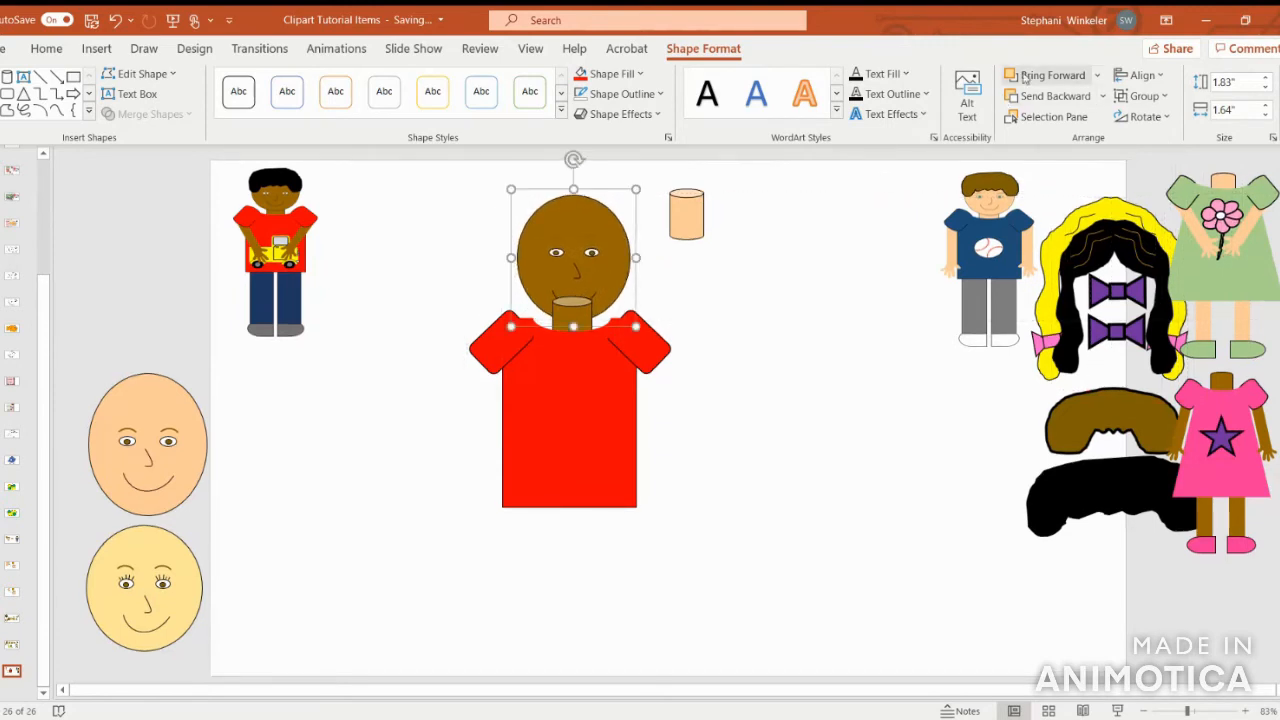
left_click(1027, 77)
left_click_drag(604, 224, 601, 228)
- Nudge both red sleeves inward and level so they sit snugly against the neckline and shoulders
left_click(769, 366)
left_click(592, 337)
left_click_drag(590, 333, 642, 339)
left_click(646, 347)
left_click_drag(483, 346, 486, 336)
left_click(576, 338)
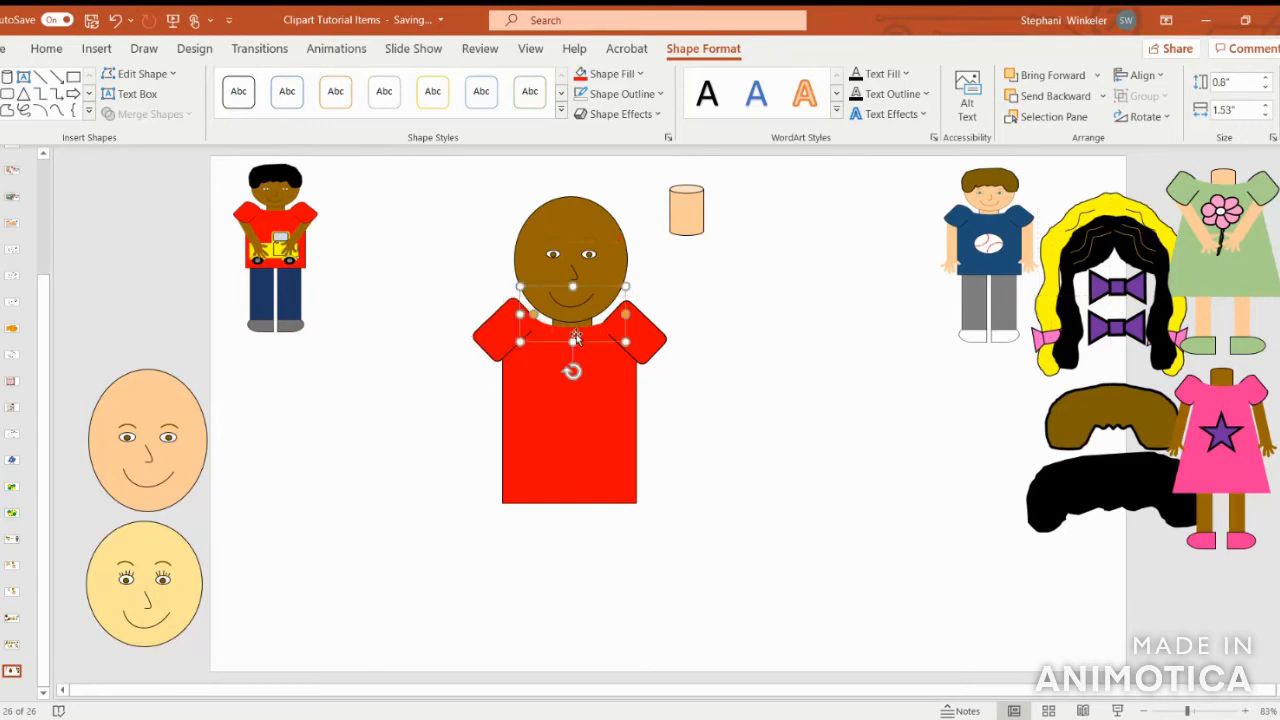
left_click(591, 410)
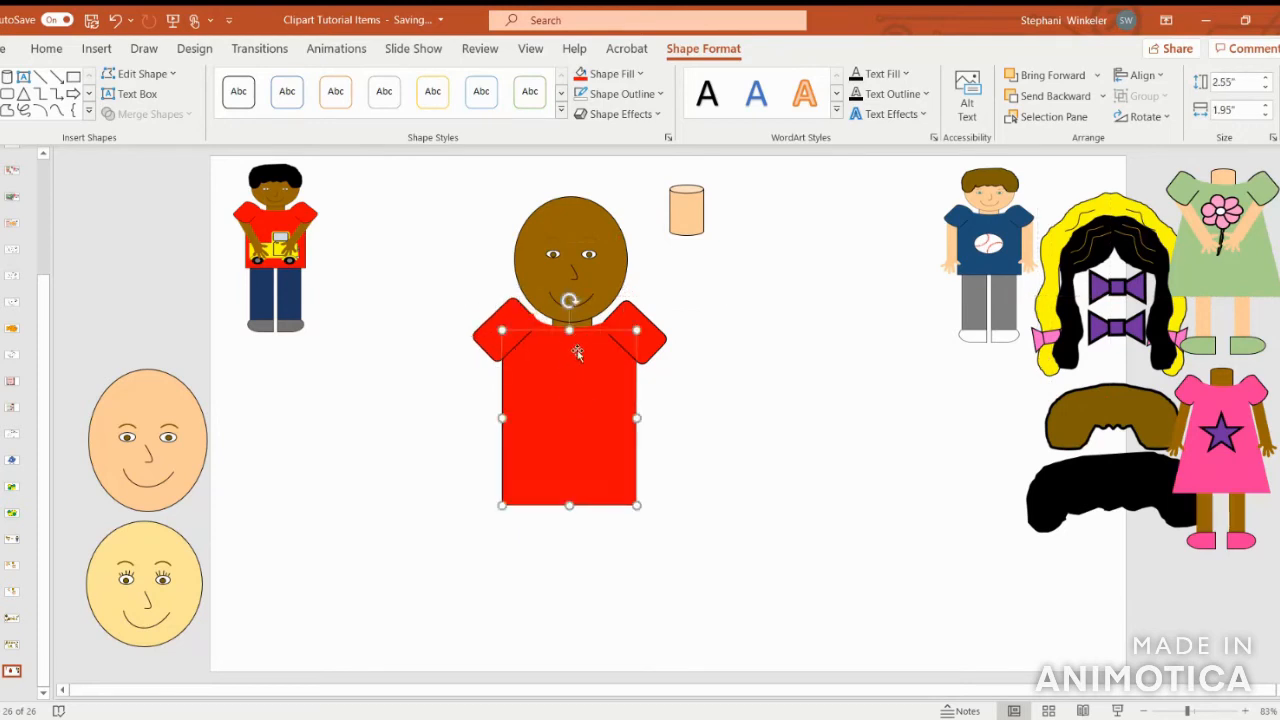
left_click(594, 333)
left_click_drag(594, 331, 597, 333)
left_click_drag(493, 327, 495, 327)
- Shorten the red shirt body from its lower edge to about 1.92" high
left_click(545, 476)
left_click_drag(568, 503, 583, 462)
left_click(674, 439)
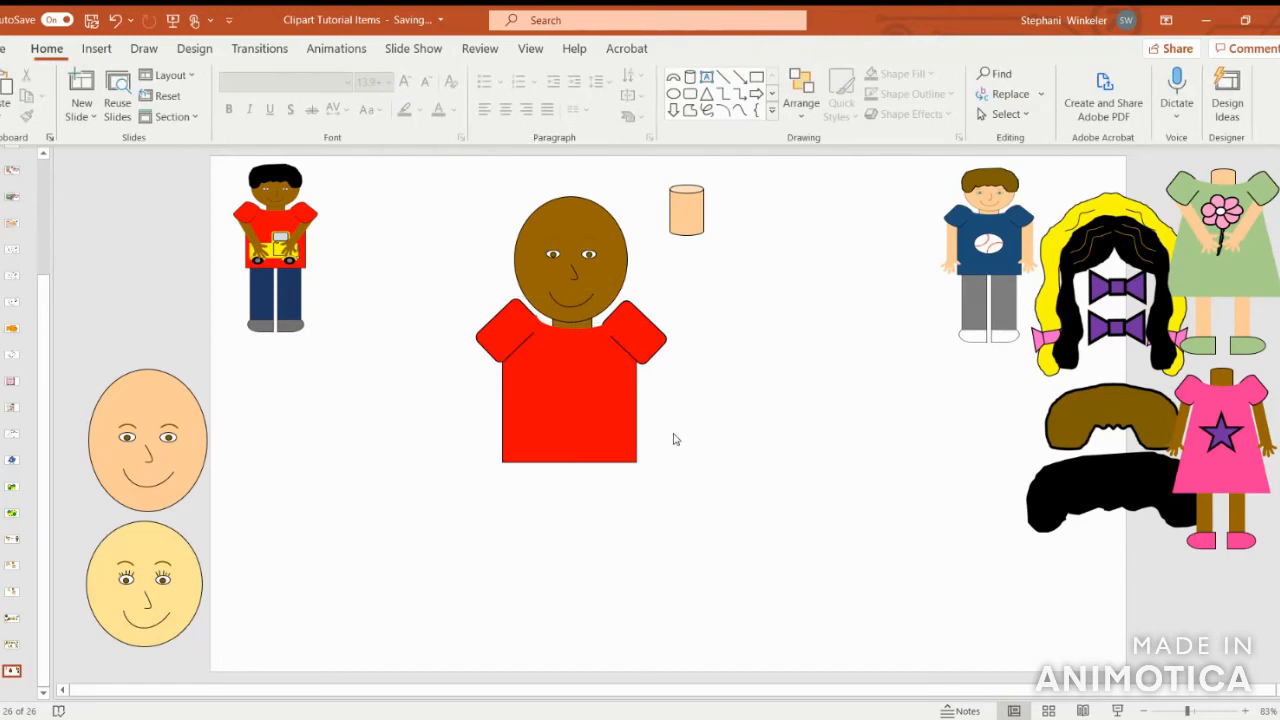
left_click(576, 342)
left_click_drag(574, 376, 579, 379)
left_click(729, 429)
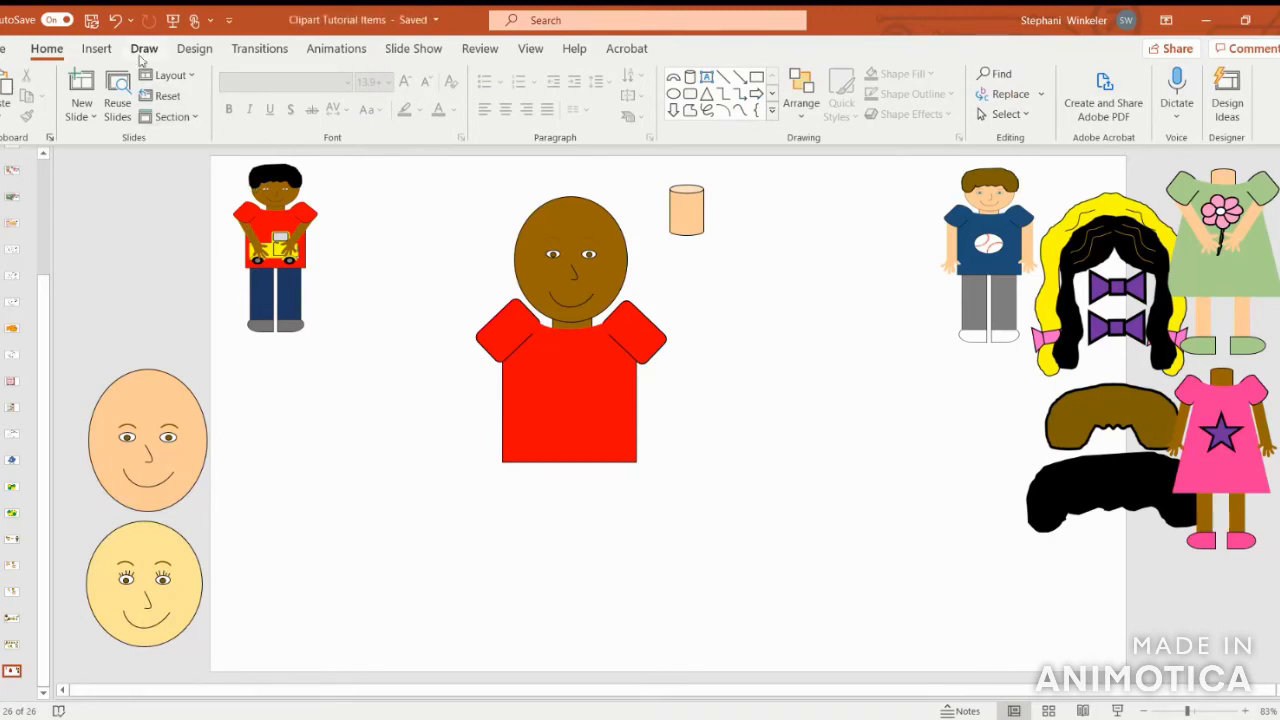
- Draw a rectangle leg about 1.82" high and 0.56" wide under the shirt and set a duplicate beside it as the second leg
left_click(96, 48)
left_click(271, 115)
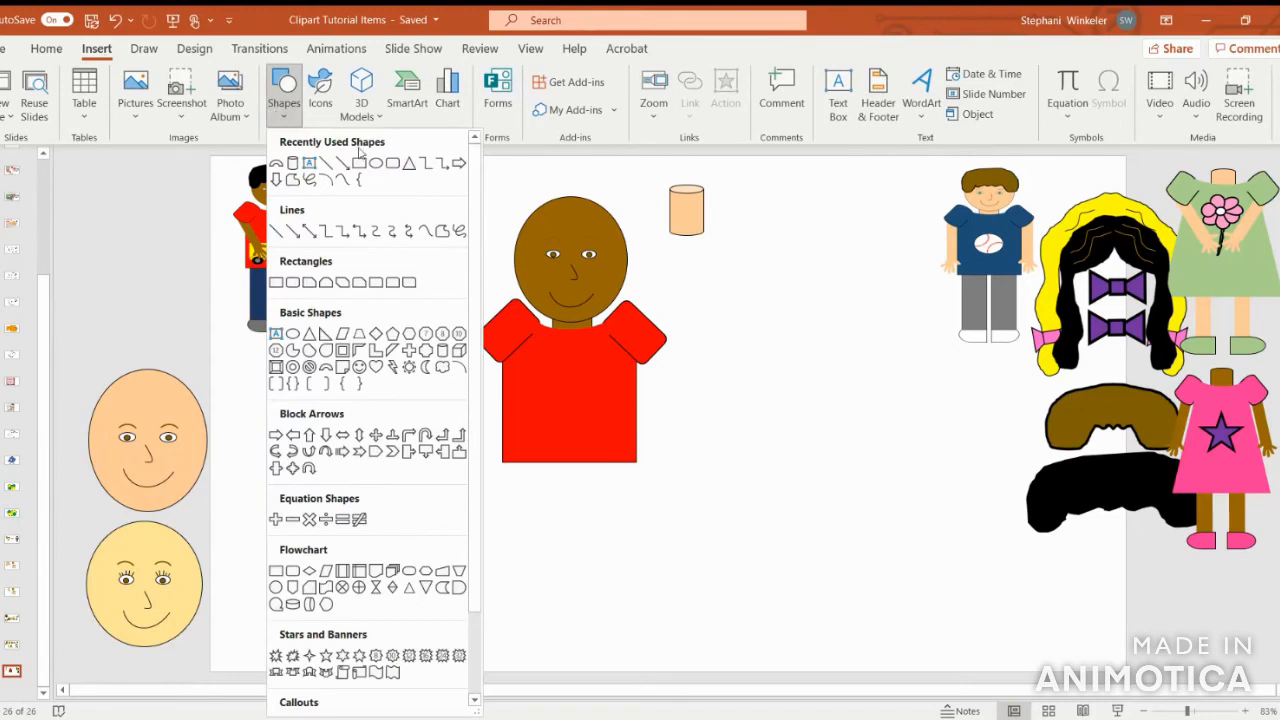
left_click(360, 164)
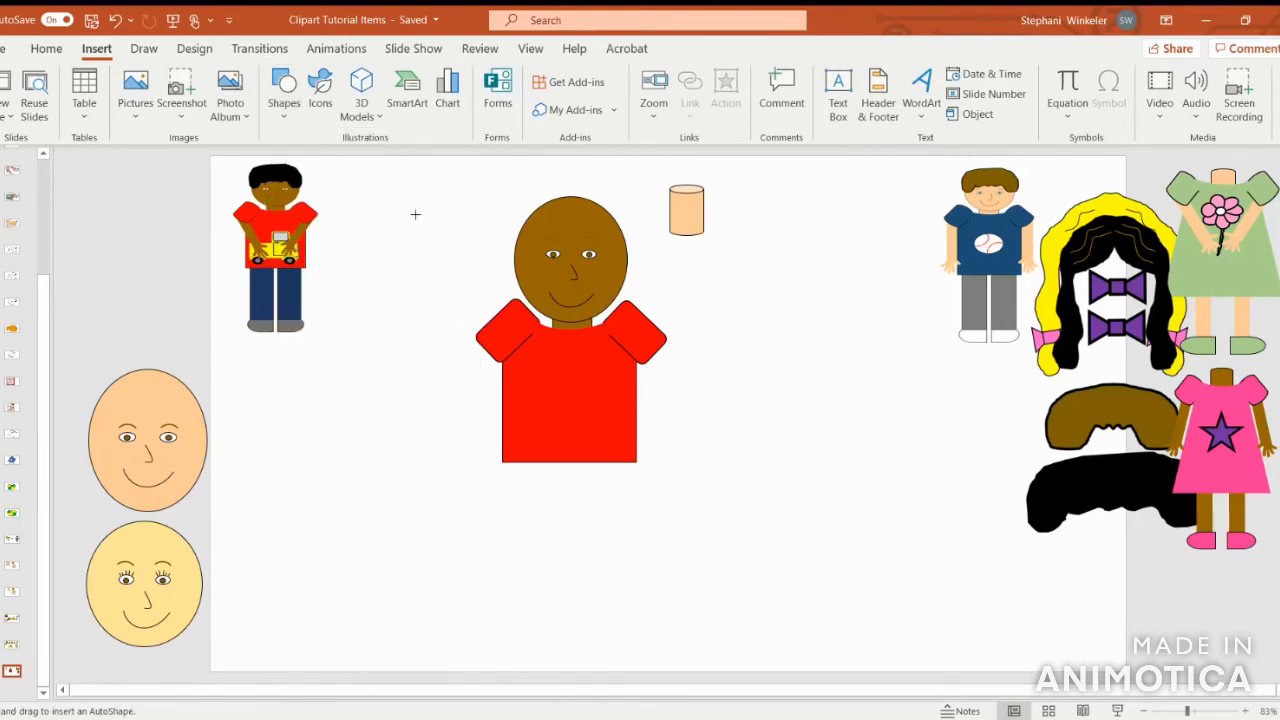
left_click_drag(769, 395, 812, 522)
left_click_drag(790, 444, 538, 492)
key("ctrl+c")
key("ctrl+v")
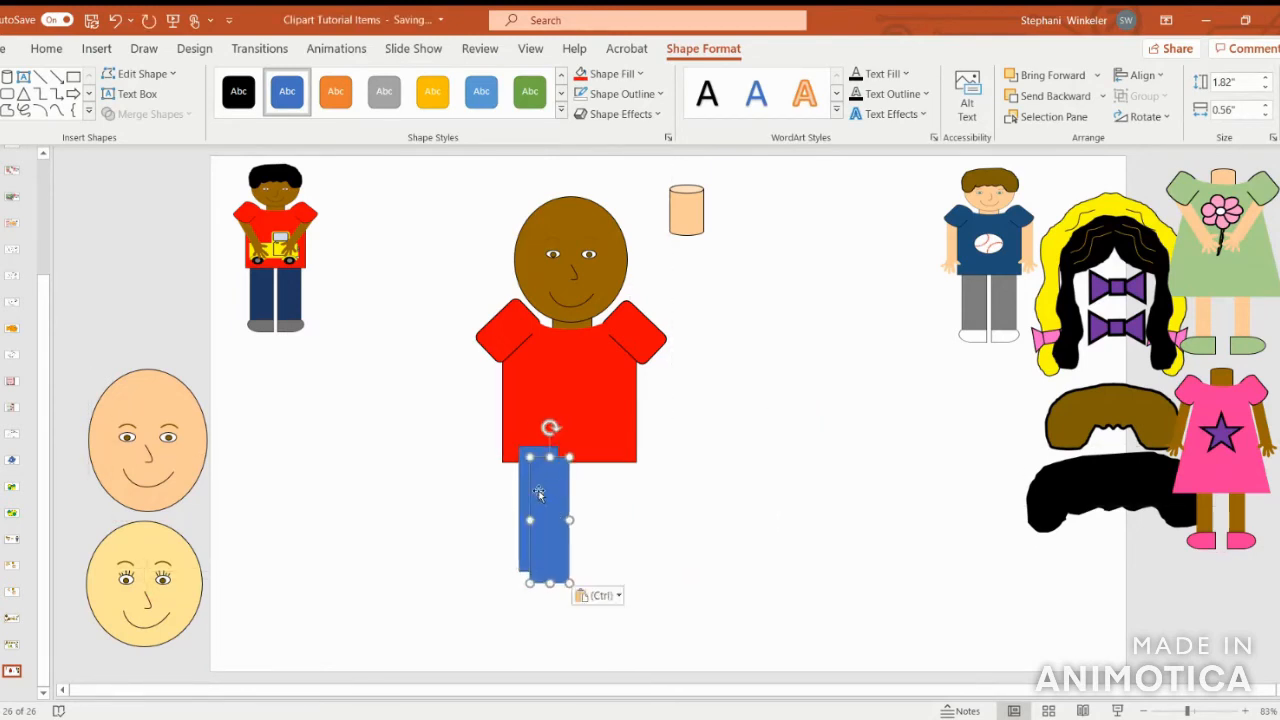
left_click_drag(559, 495, 609, 485)
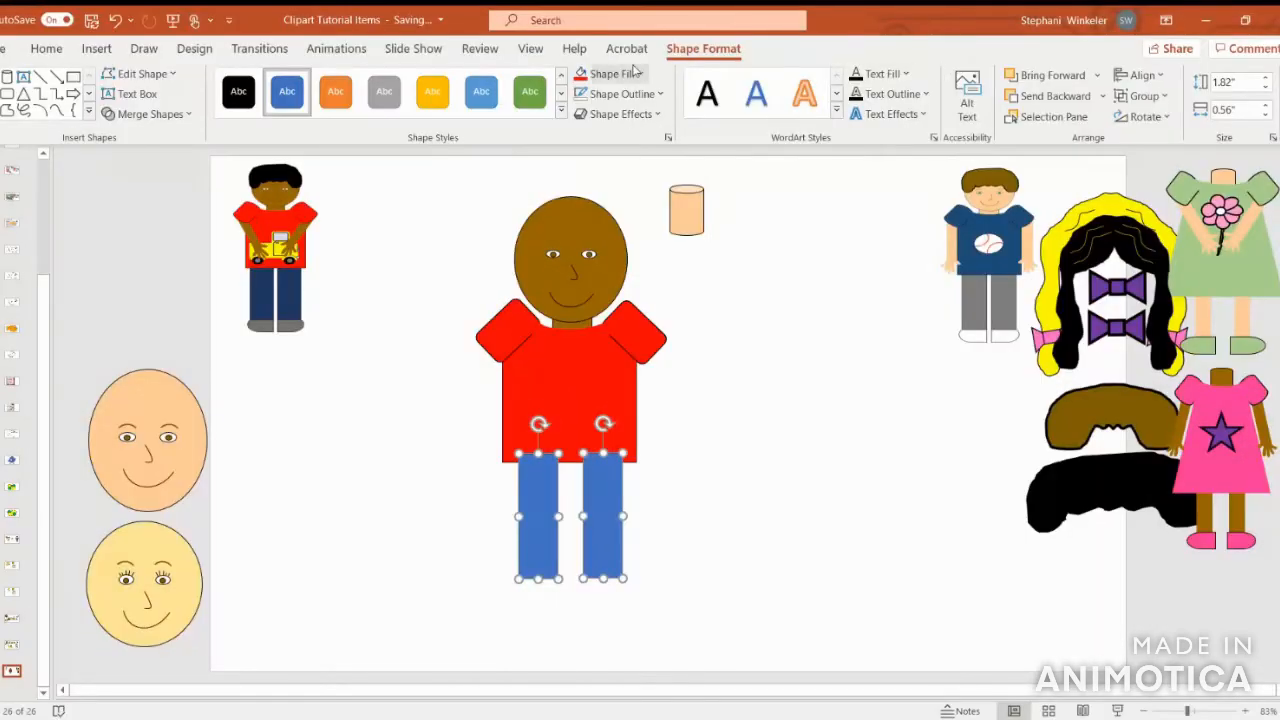
- Fill both leg rectangles with the darkest blue theme shade and give them a black outline
left_click(624, 76)
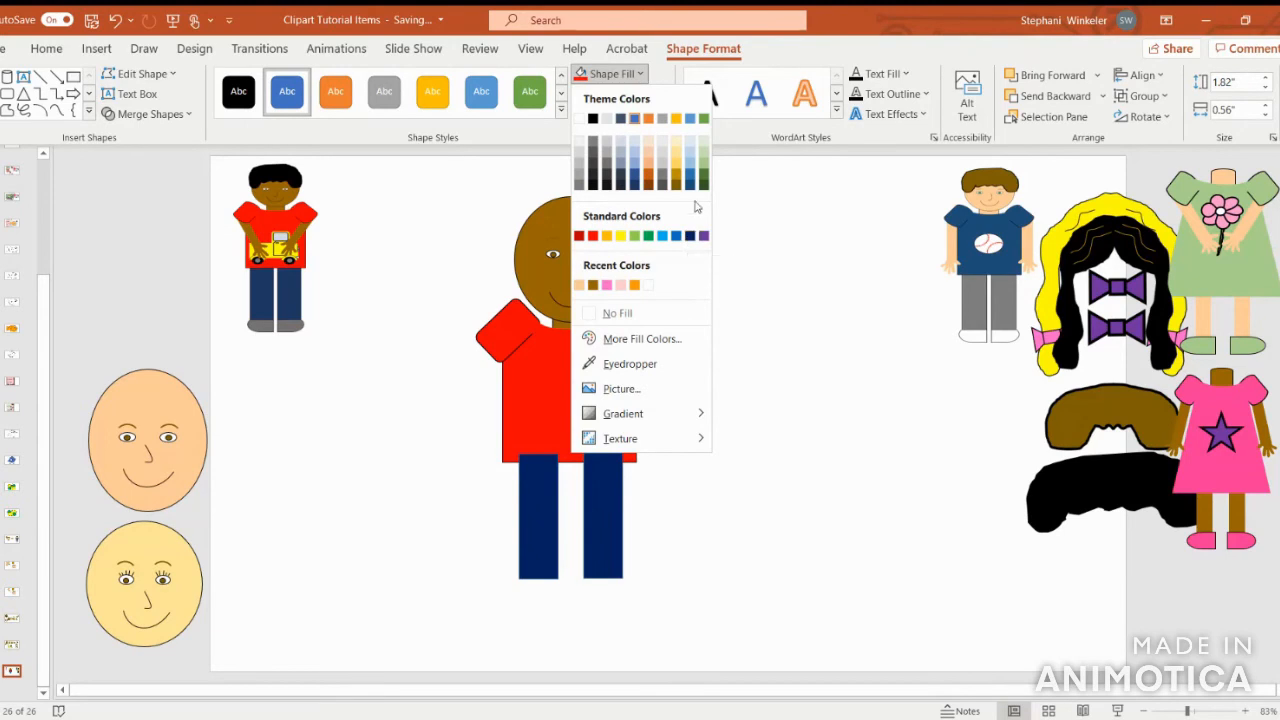
left_click(692, 186)
left_click(612, 95)
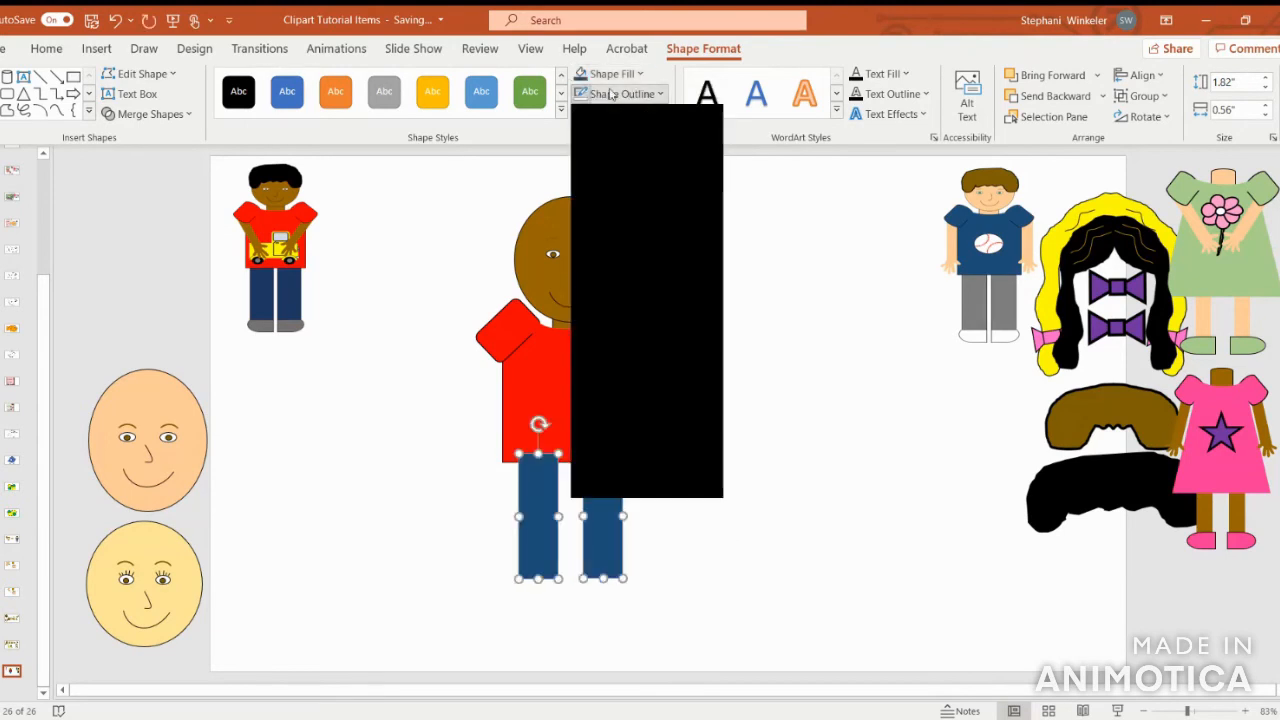
left_click(596, 140)
left_click(752, 428)
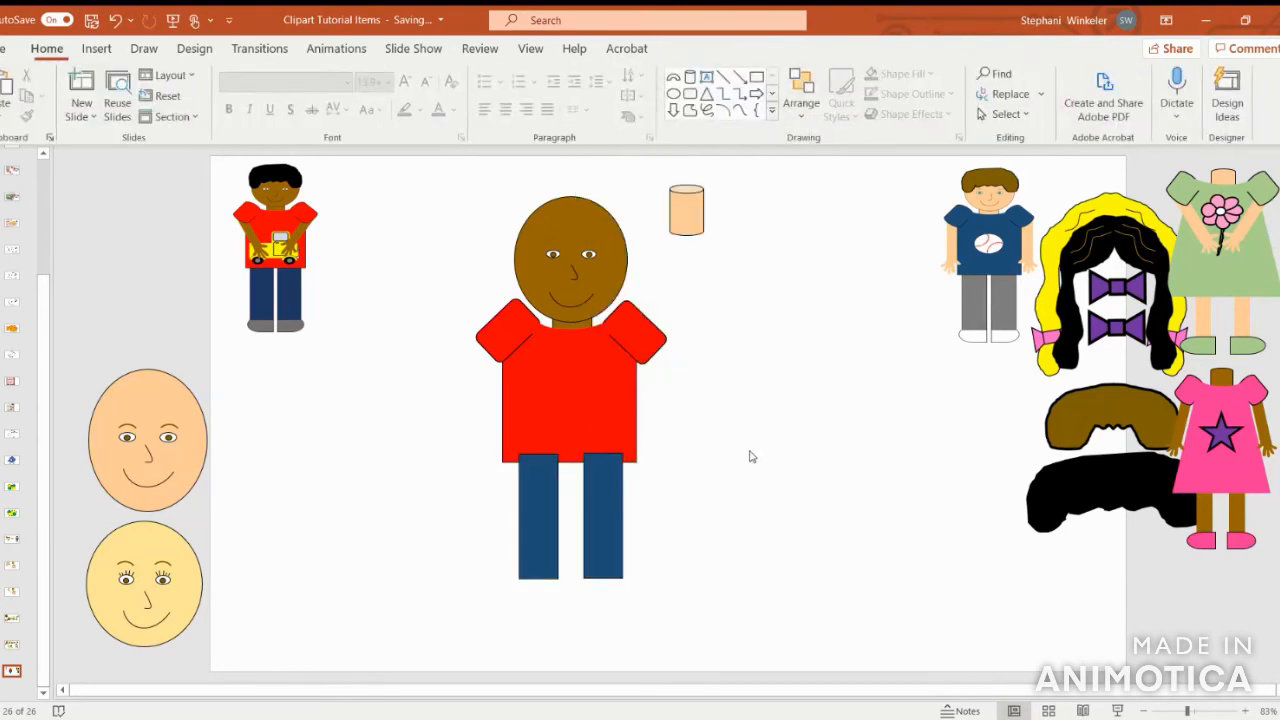
- Group the two legs and send the group behind the red shirt
left_click(588, 508)
left_click(540, 507, "shift")
right_click(598, 496)
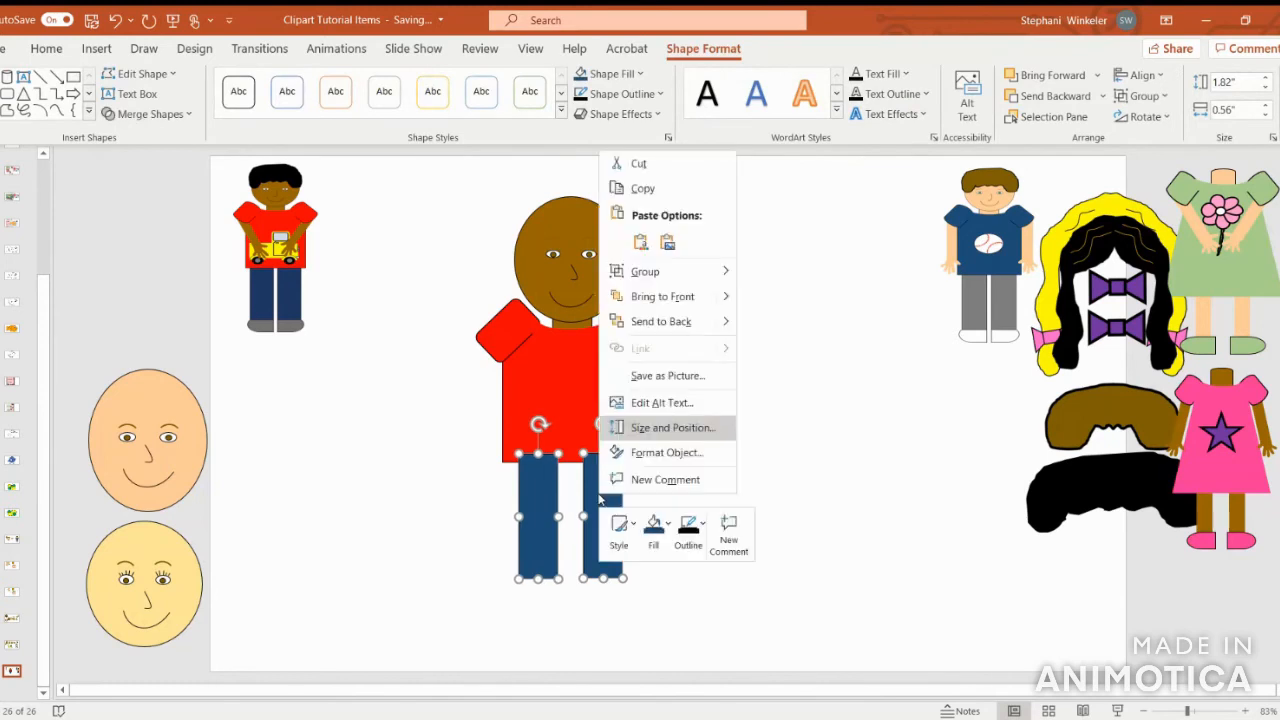
mouse_move(663, 271)
left_click(780, 277)
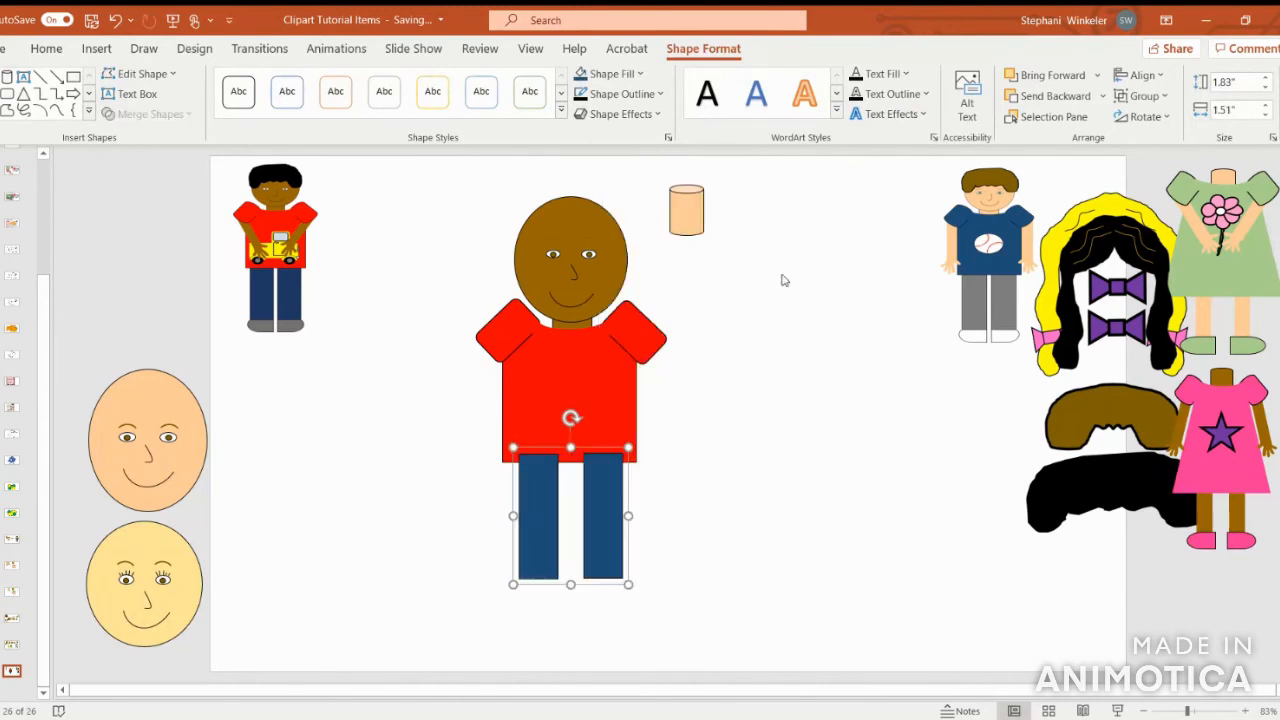
left_click(1040, 104)
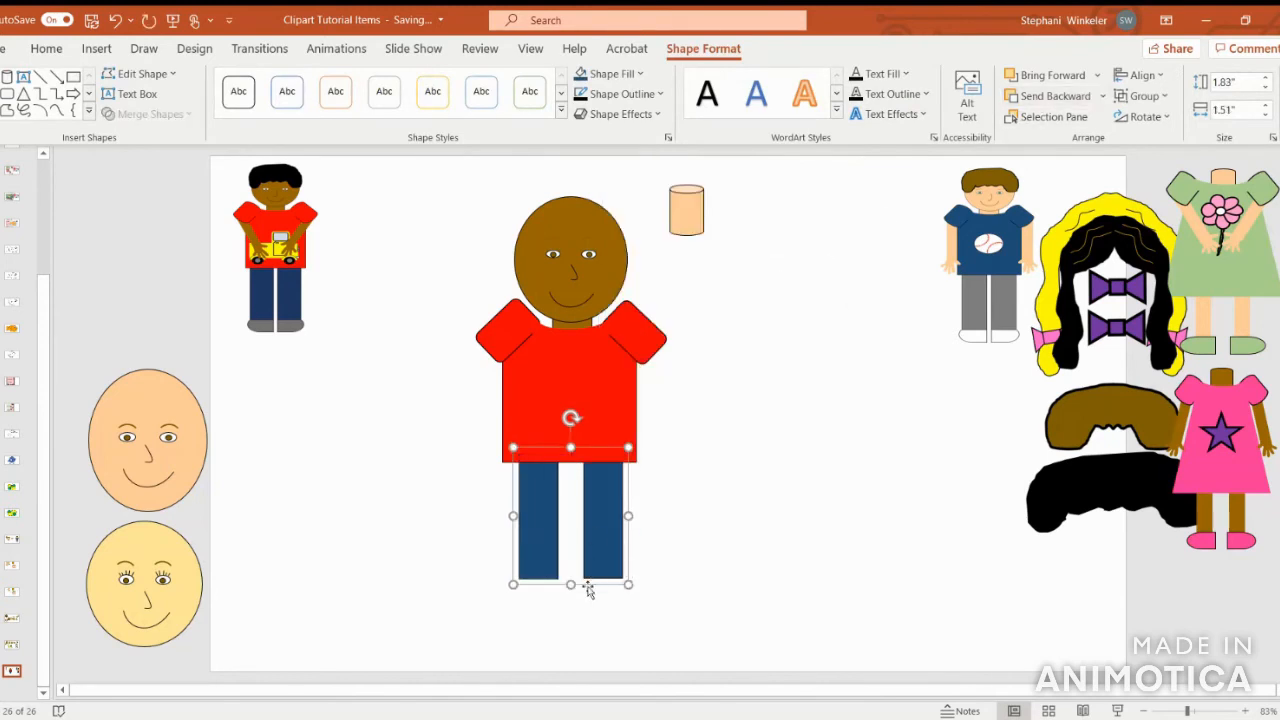
- Lengthen the grouped legs to about 2.18" and widen each leg slightly
left_click_drag(571, 585, 571, 599)
left_click_drag(578, 600, 605, 562)
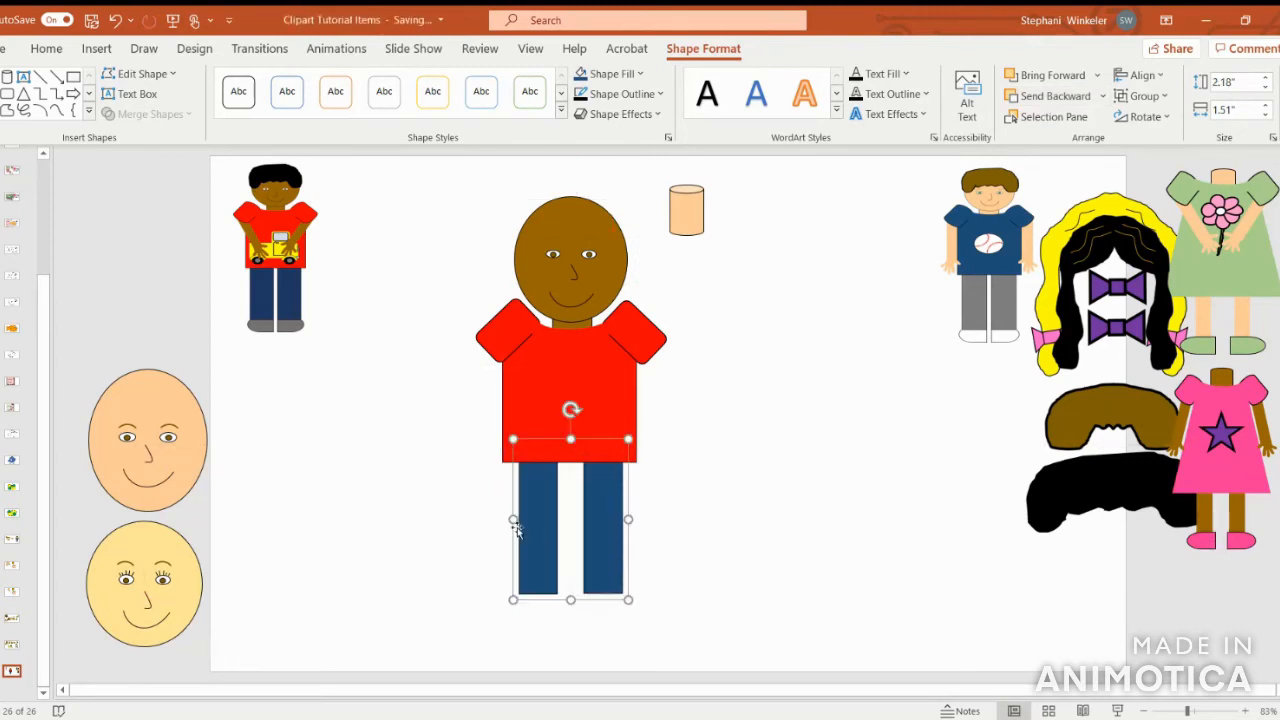
left_click(537, 528)
left_click_drag(514, 519, 511, 522)
left_click_drag(630, 520, 612, 520)
left_click(711, 557)
- Move the two legs closer together so only a narrow gap remains between them beneath the shirt
left_click(613, 508)
left_click(614, 517)
left_click(524, 525)
left_click_drag(528, 516, 604, 503)
left_click(606, 508)
left_click(743, 514)
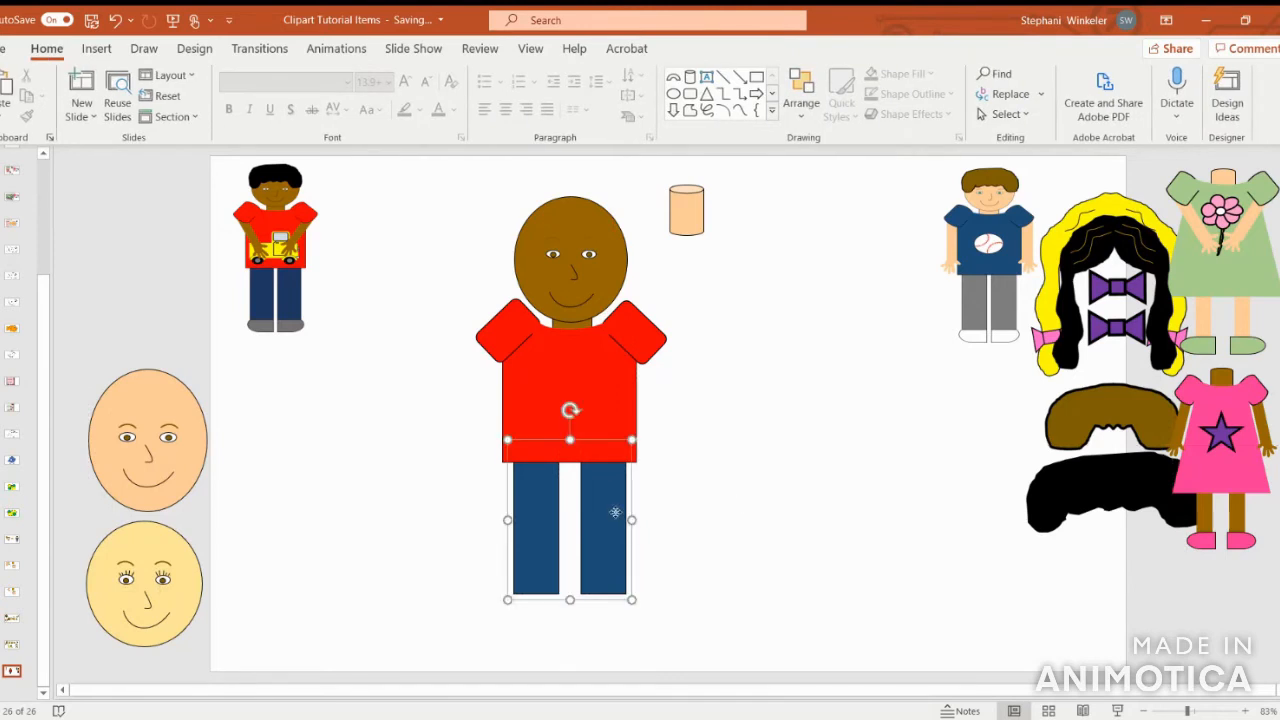
left_click(586, 520)
left_click_drag(586, 520, 536, 516)
left_click(809, 543)
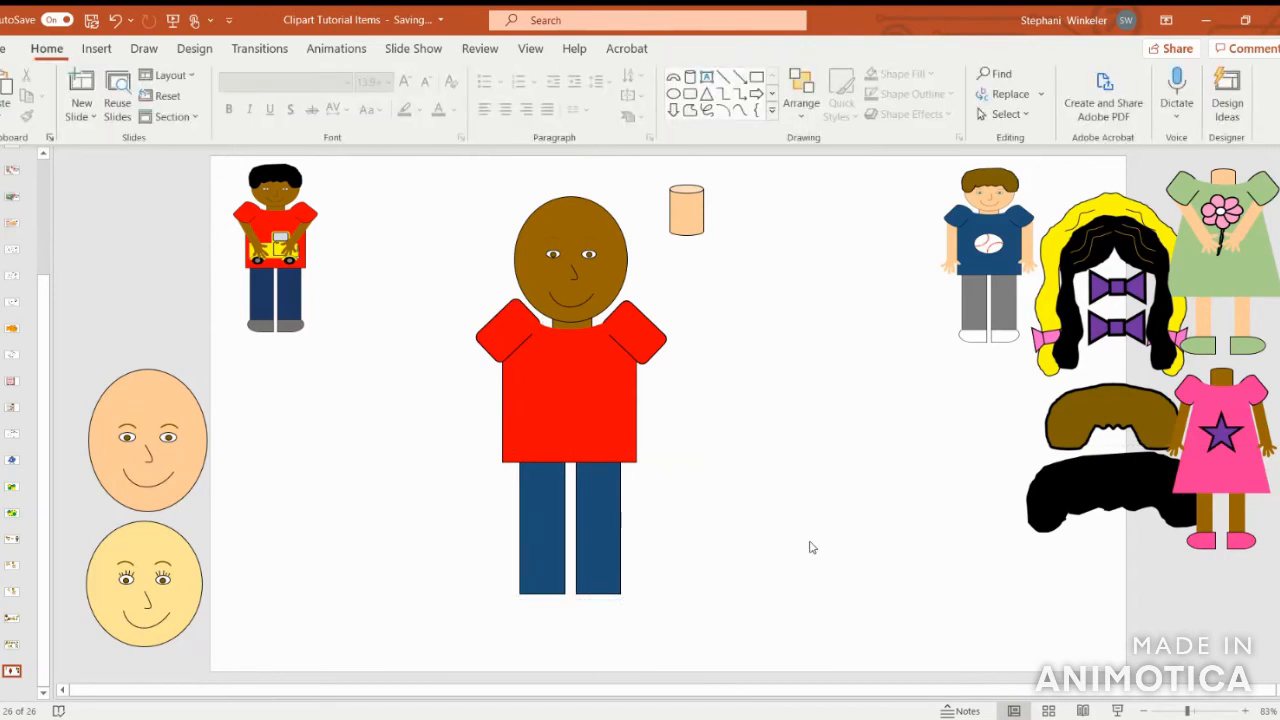
- Narrow the red shirt body from both sides to about 1.82" wide
left_click(538, 401)
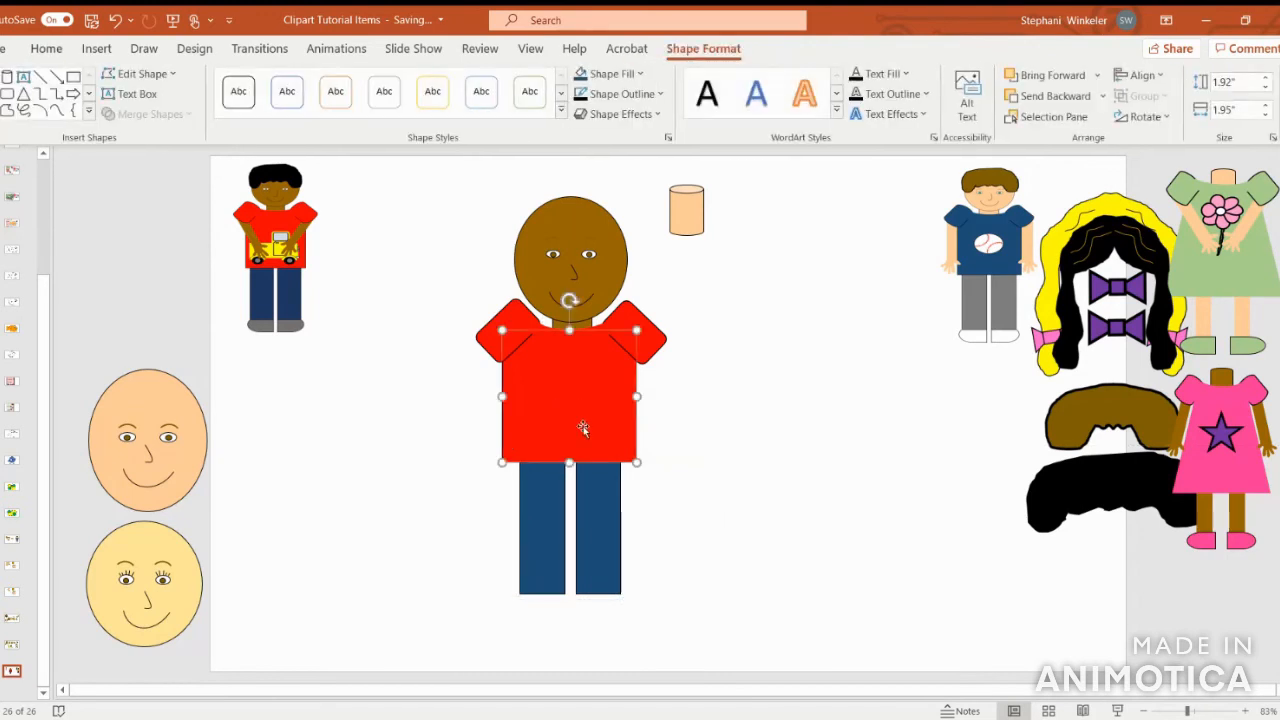
left_click_drag(502, 398, 510, 398)
left_click_drag(636, 396, 635, 395)
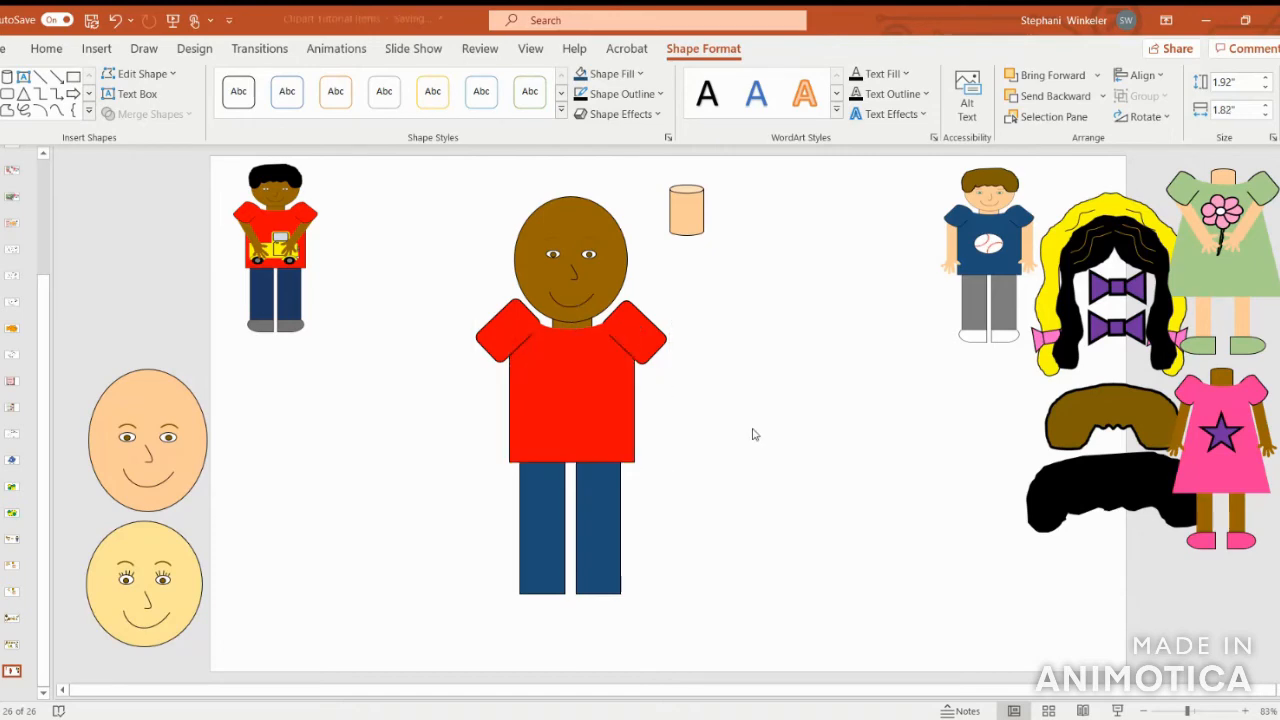
- Insert a Flowchart: Delay shape about 0.46" high and 0.65" wide beside the legs as a shoe
left_click(760, 436)
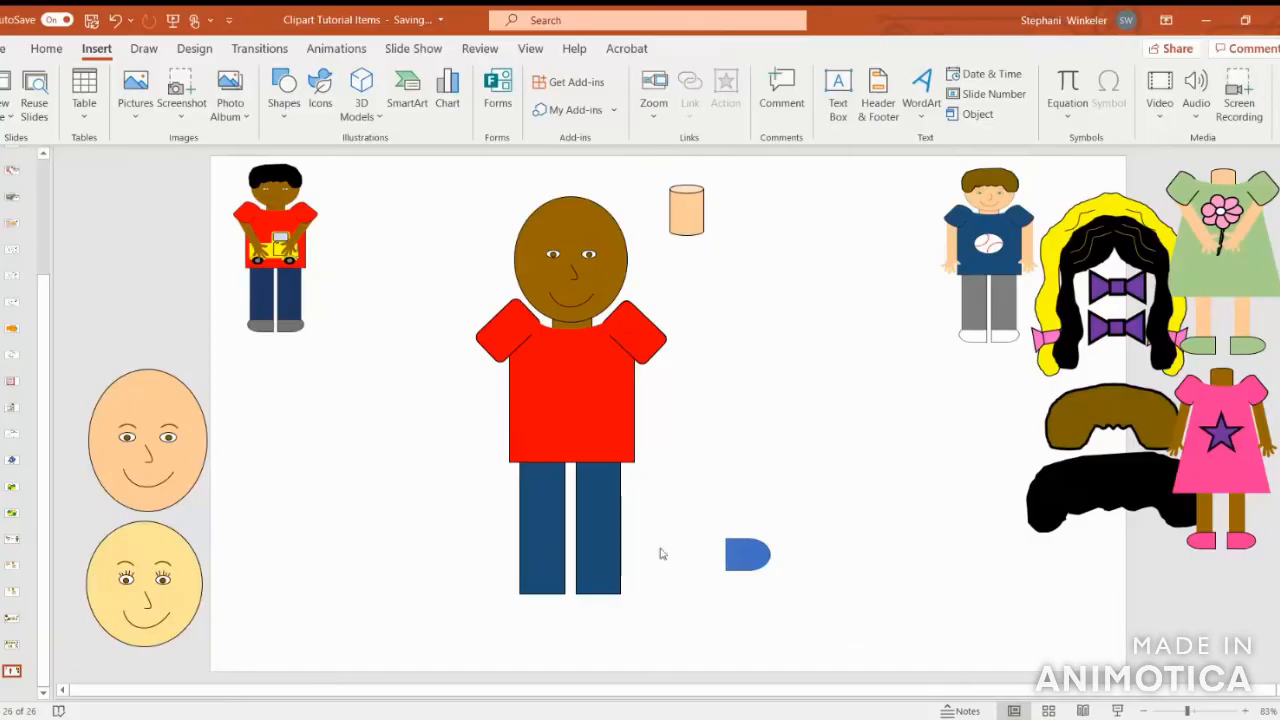
left_click(749, 556)
left_click(96, 48)
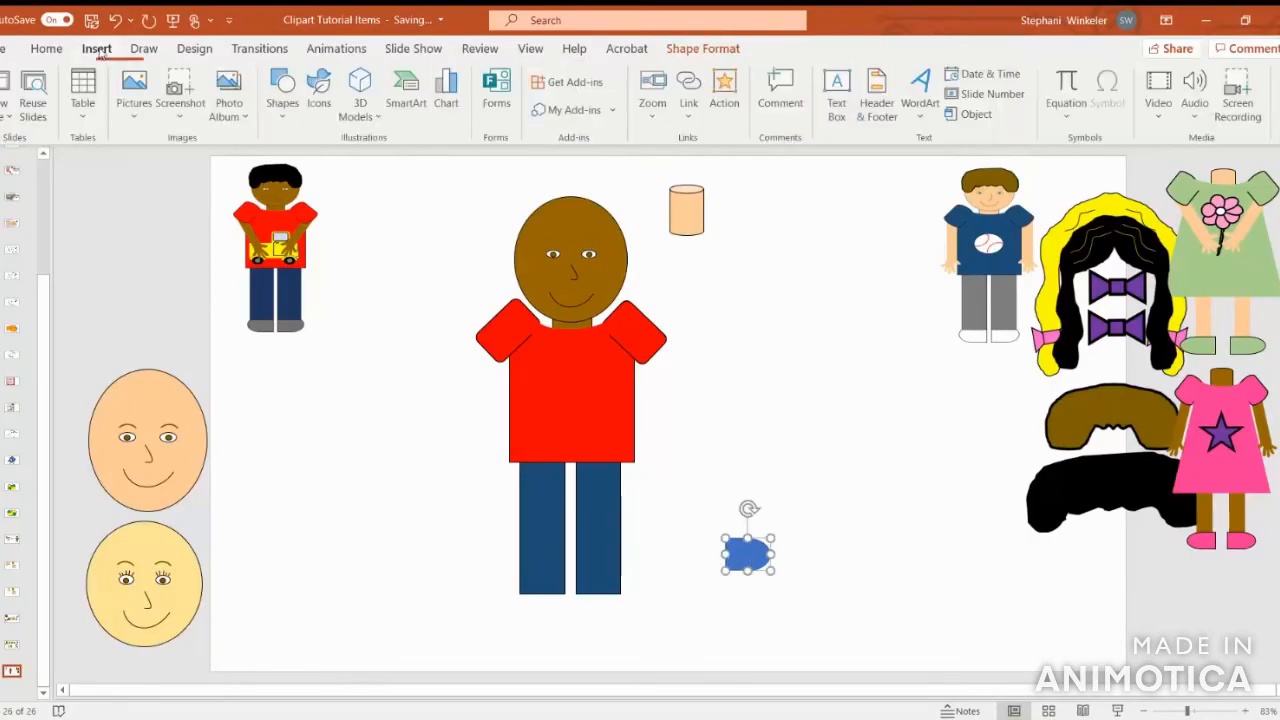
left_click(283, 103)
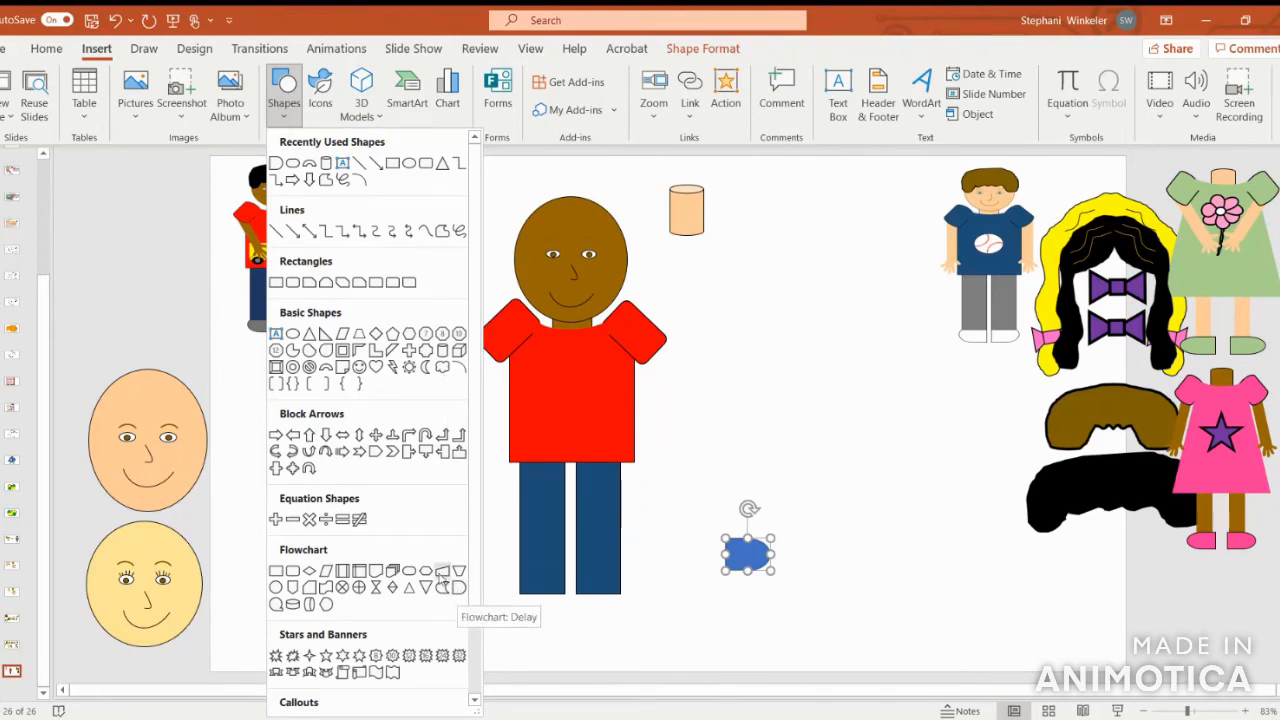
left_click(854, 507)
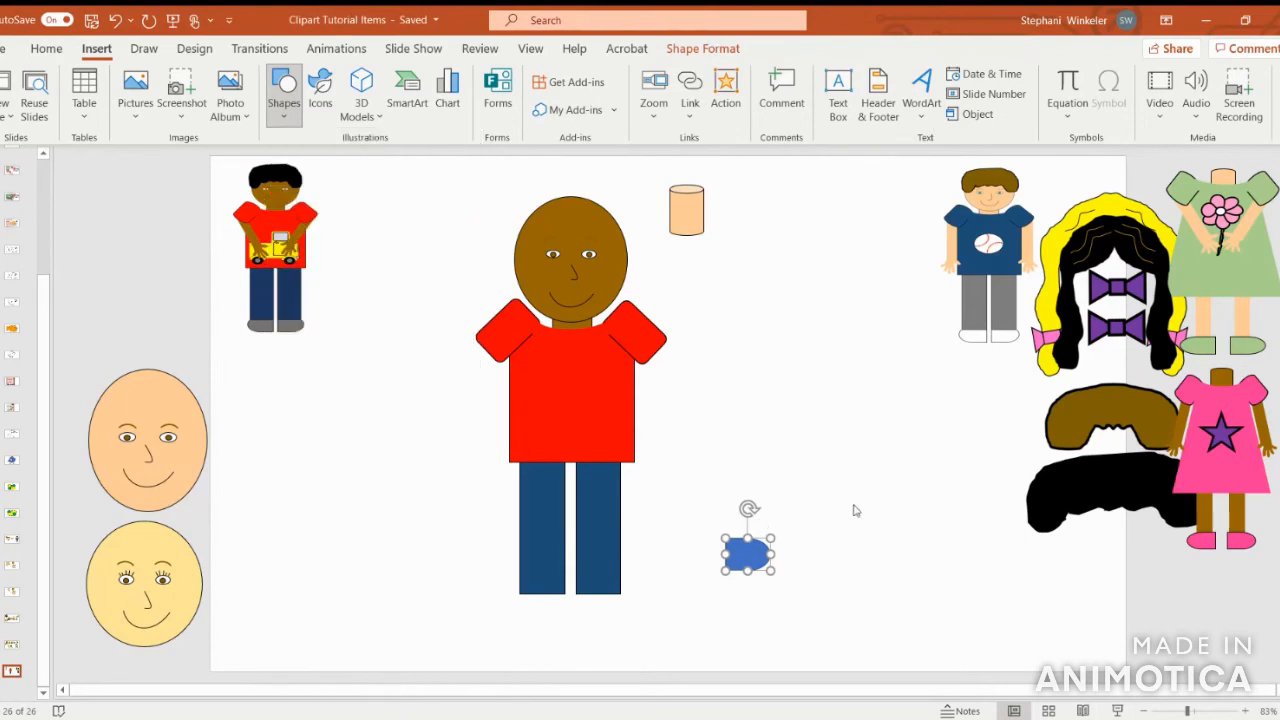
- Duplicate the shoe shape, flip the copy horizontally, and fit it under the left leg at about 0.75" wide
left_click_drag(760, 565, 768, 573)
left_click(712, 49)
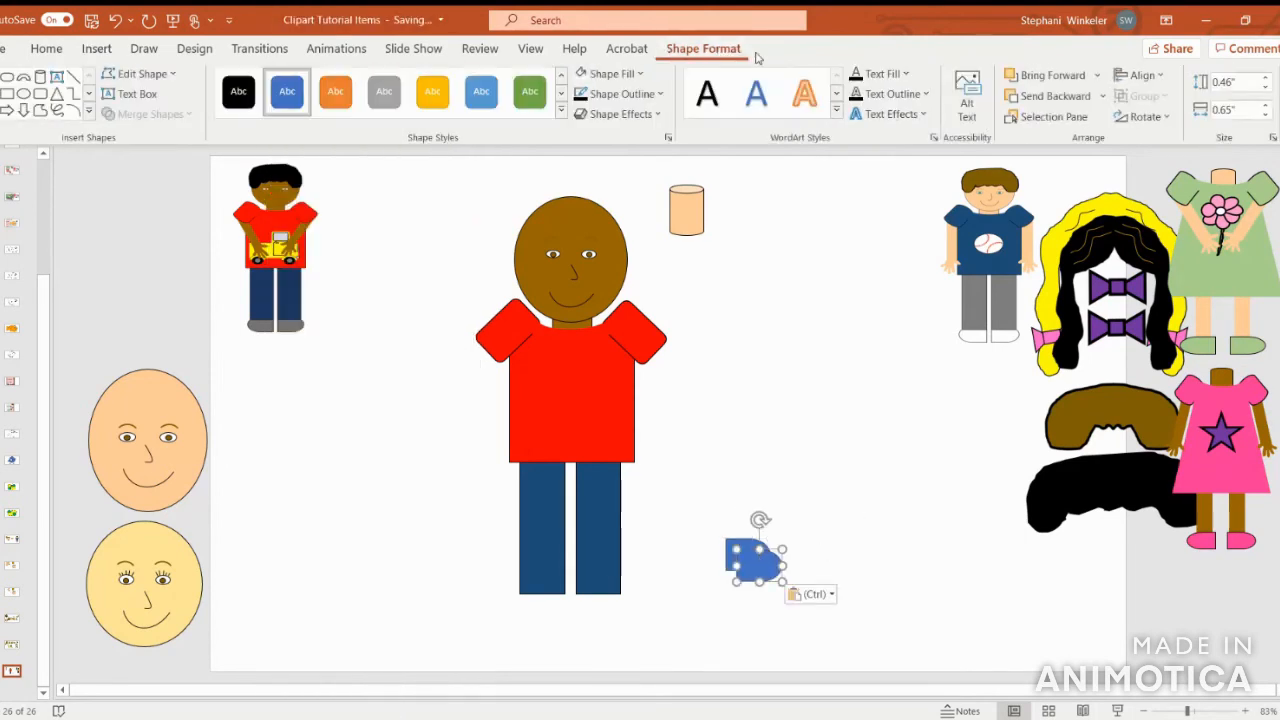
left_click(1143, 116)
left_click(1160, 210)
left_click_drag(762, 566, 565, 602)
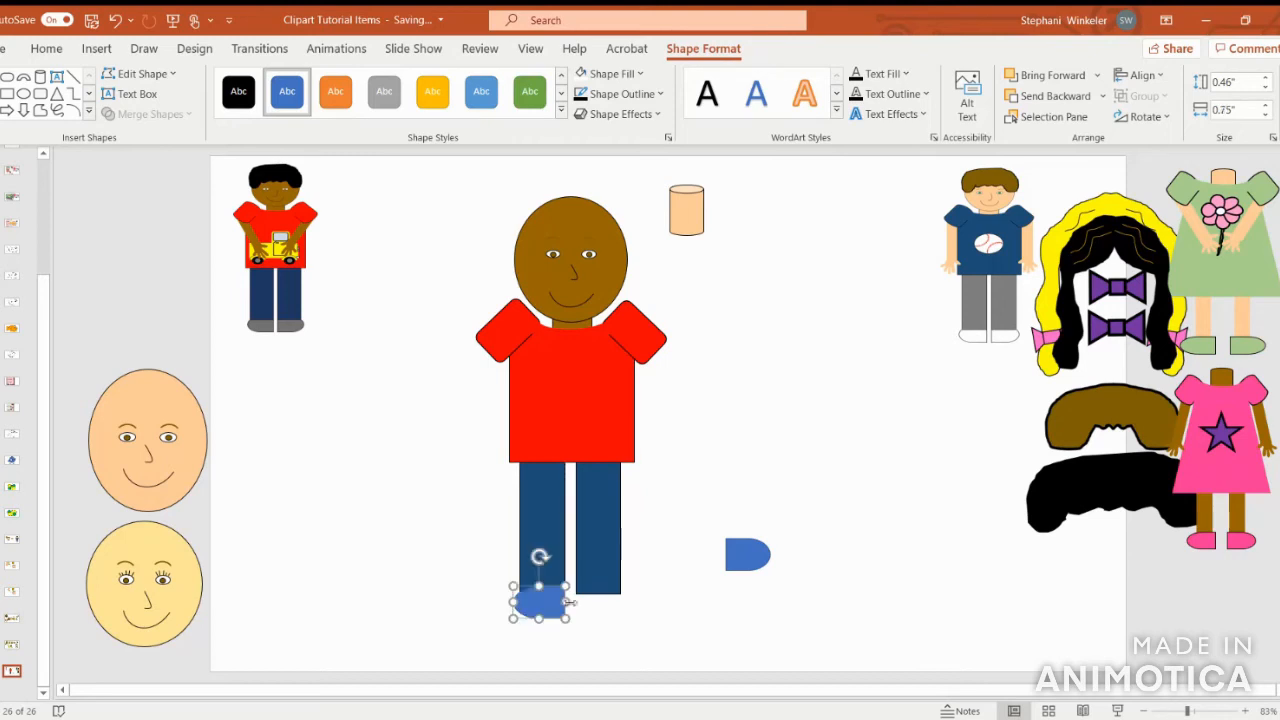
- Duplicate the shoe at the left leg and delete the original loose Delay shape
left_click(754, 554)
left_click(550, 602)
key("ctrl+d")
left_click(748, 554)
key("Delete")
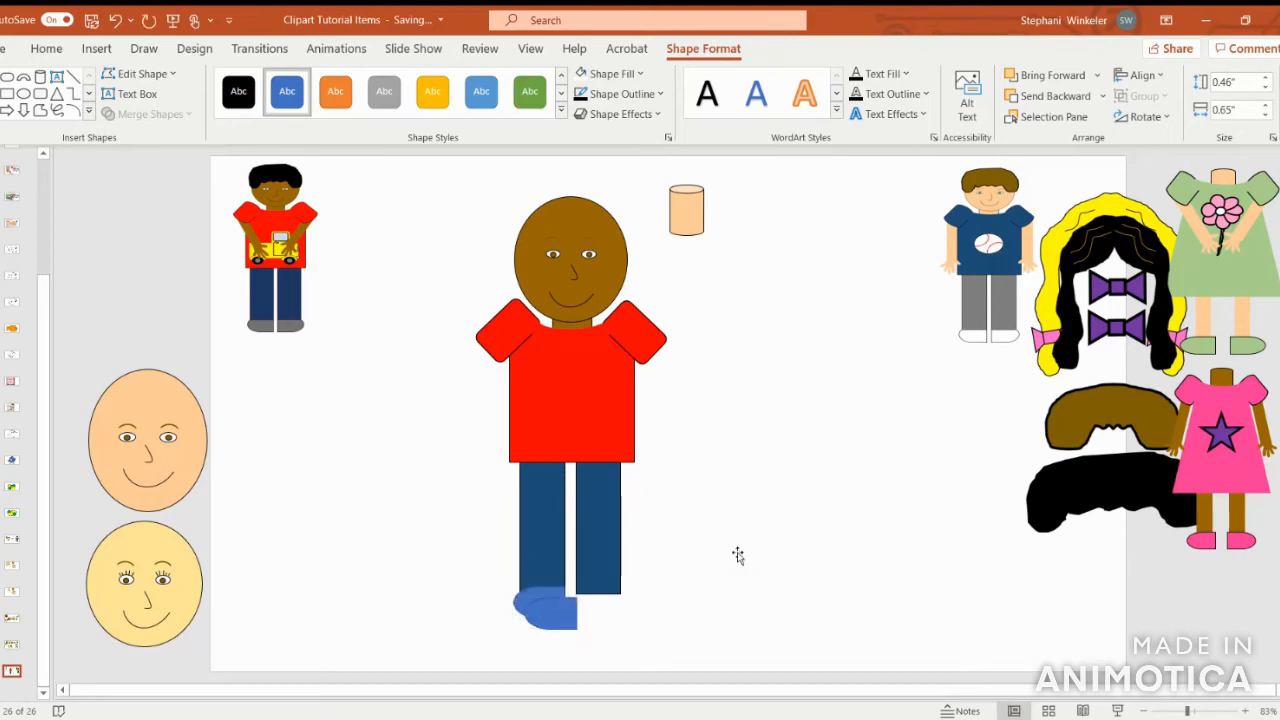
- Flip the duplicated shoe horizontally and place it under the right leg, level with the other shoe
left_click(565, 610)
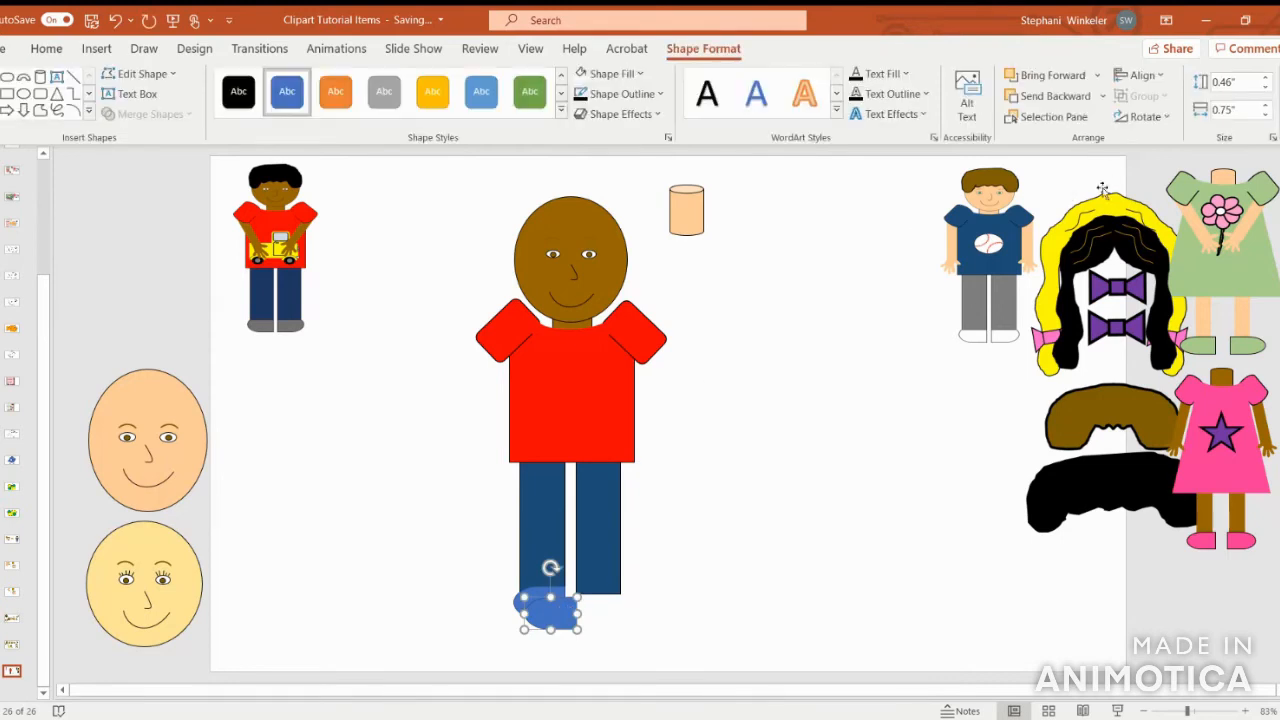
left_click(1142, 116)
left_click(1197, 224)
left_click_drag(557, 612, 607, 608)
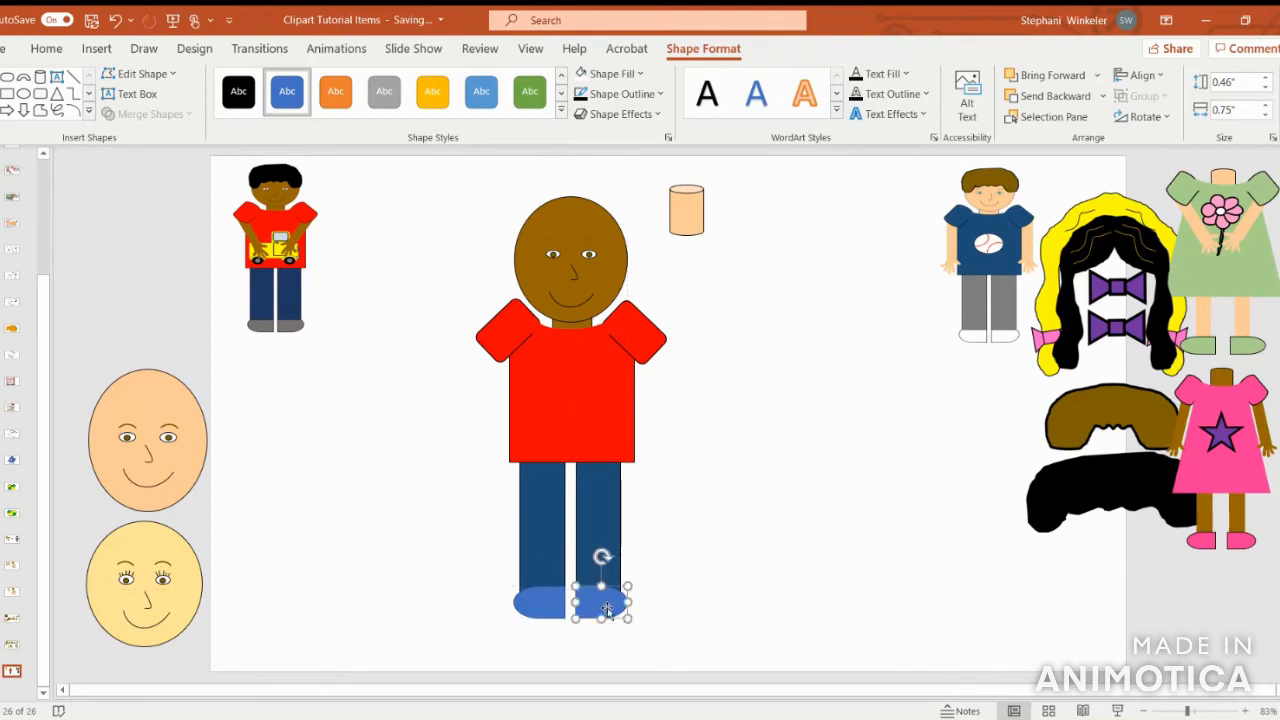
- Group the two shoes and fill them with white
left_click(548, 612, "shift")
right_click(548, 612)
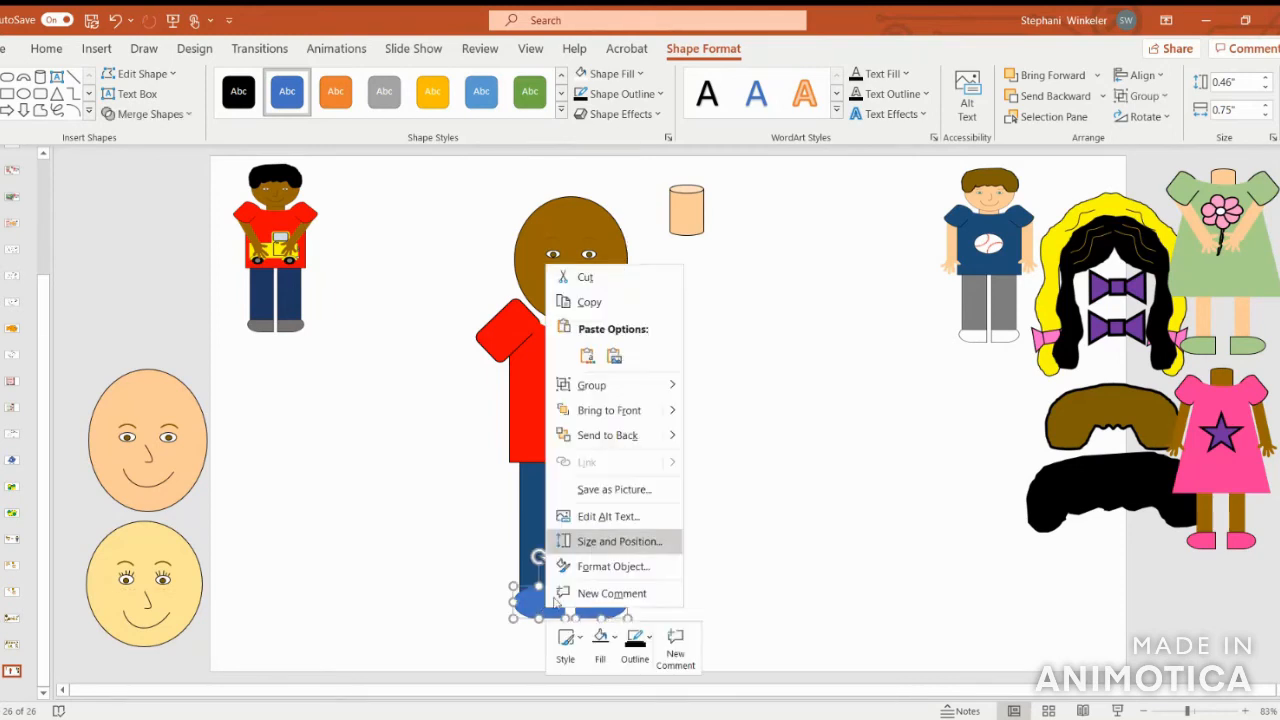
left_click(654, 383)
left_click(582, 73)
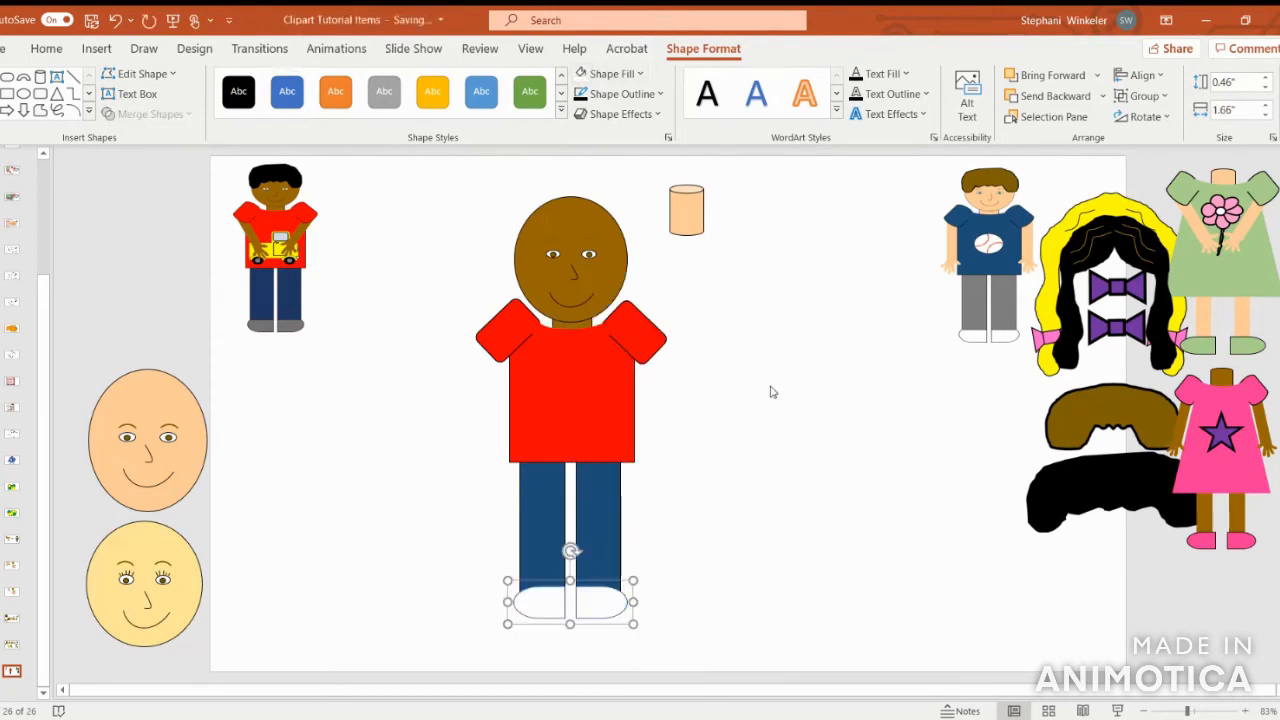
left_click(769, 389)
- Give the grouped shoes a thin black outline and send them behind the trouser legs
left_click(608, 600)
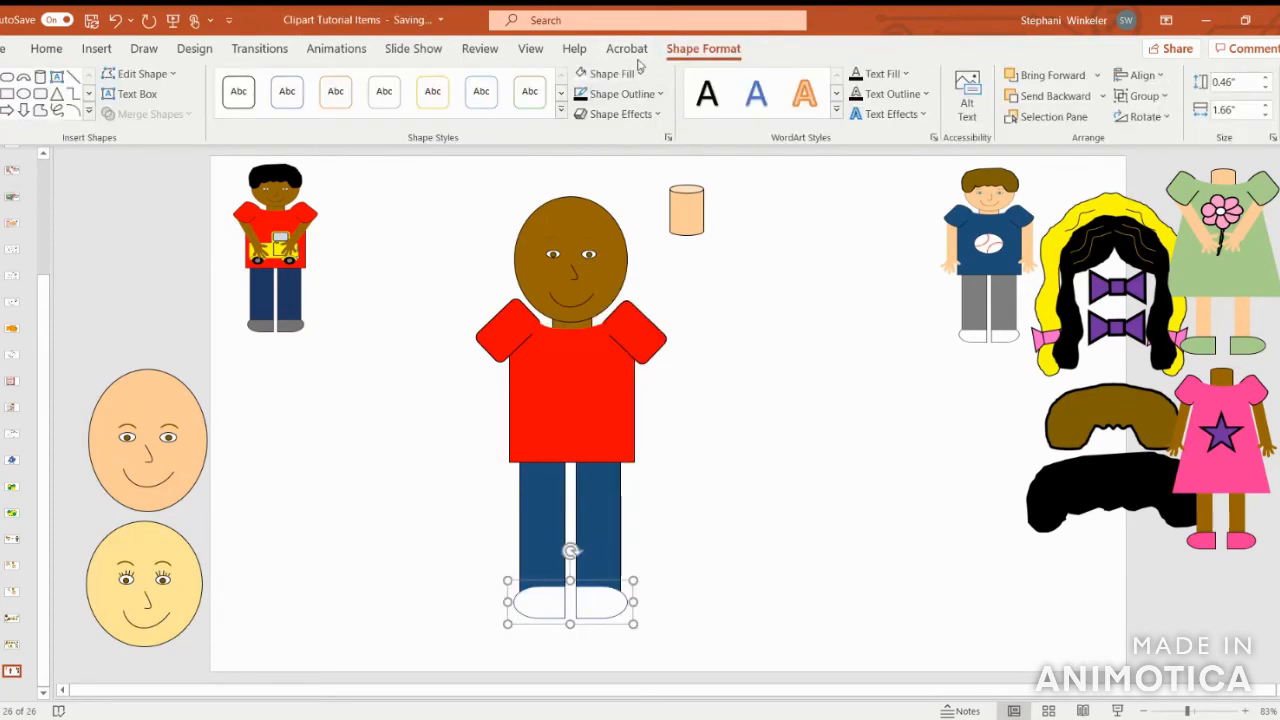
left_click(618, 94)
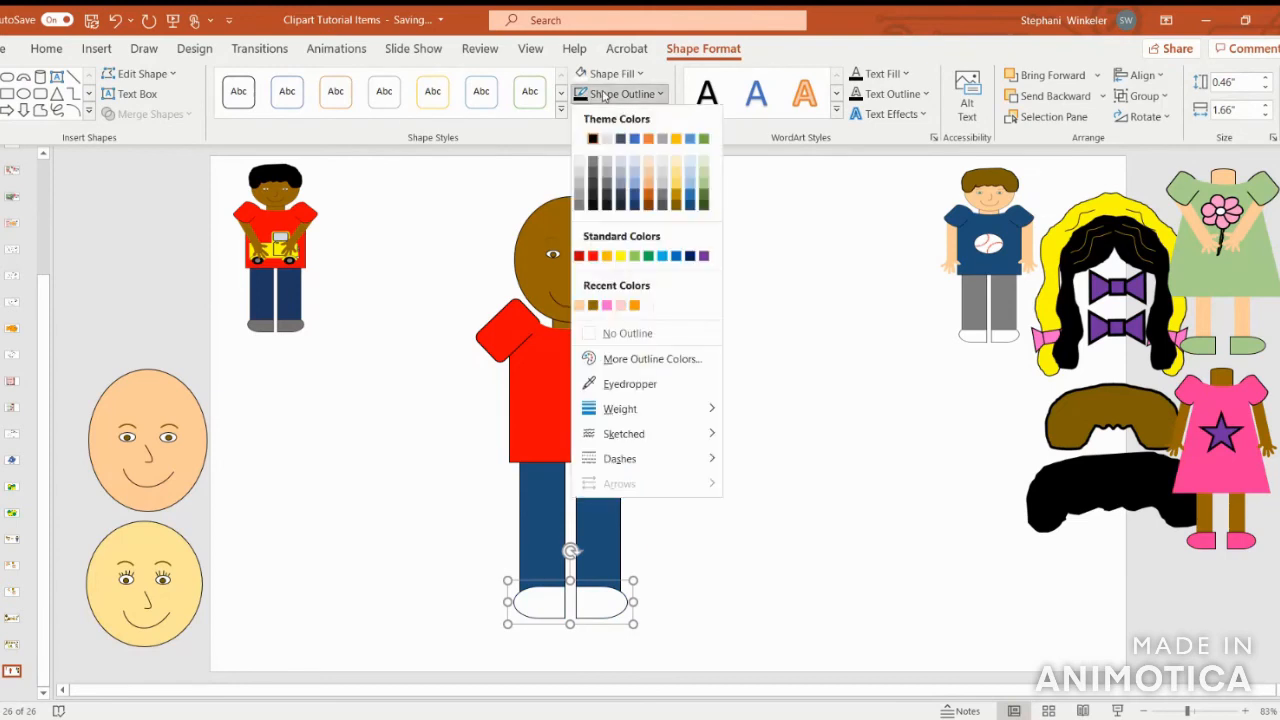
mouse_move(660, 409)
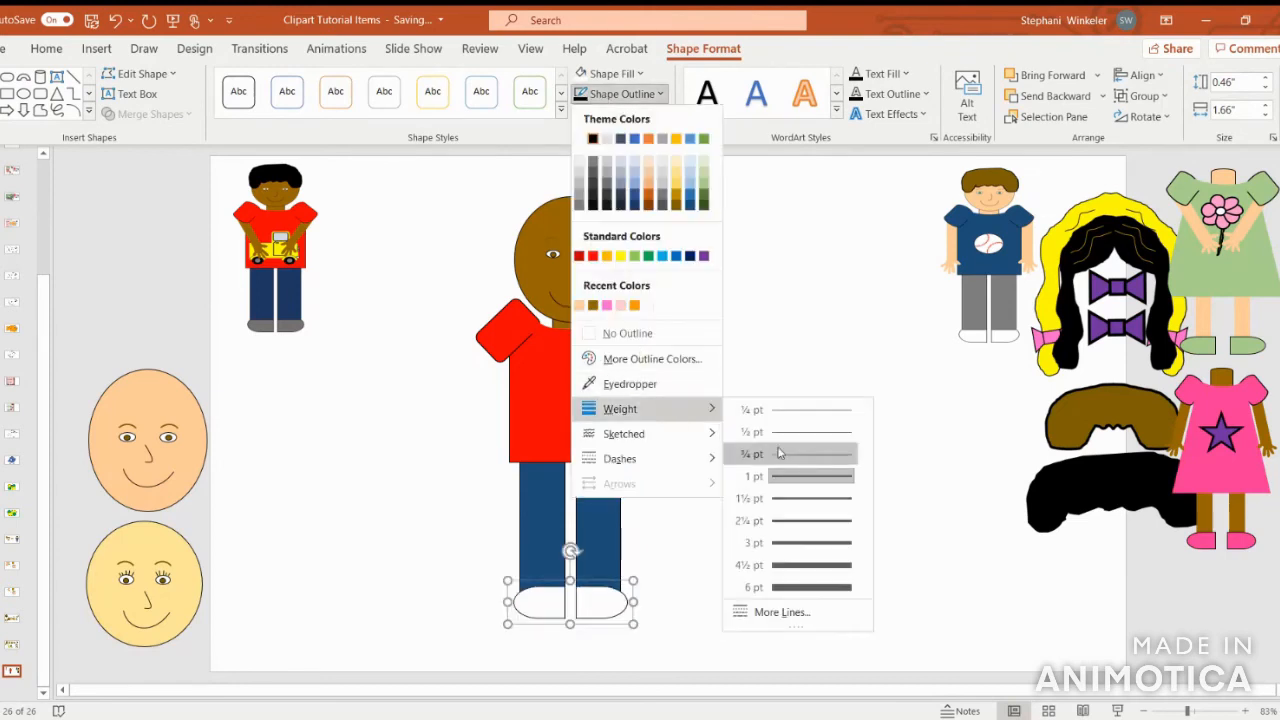
left_click(792, 498)
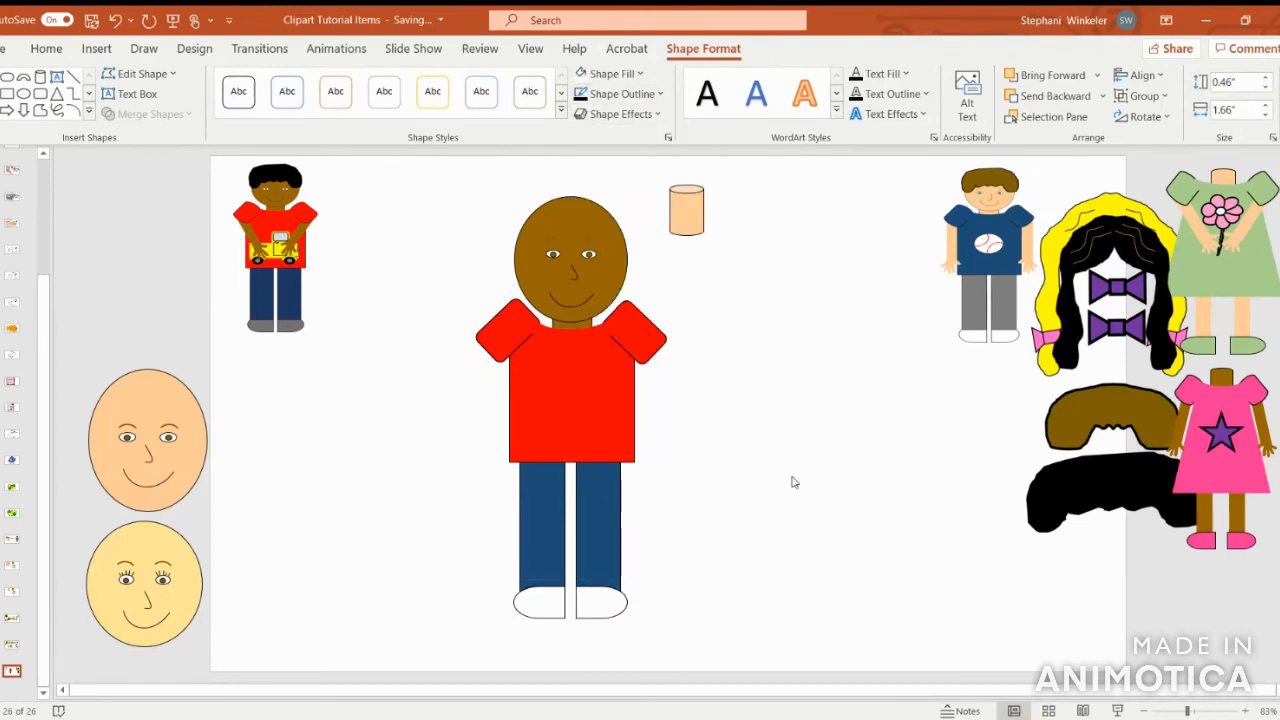
left_click(1036, 97)
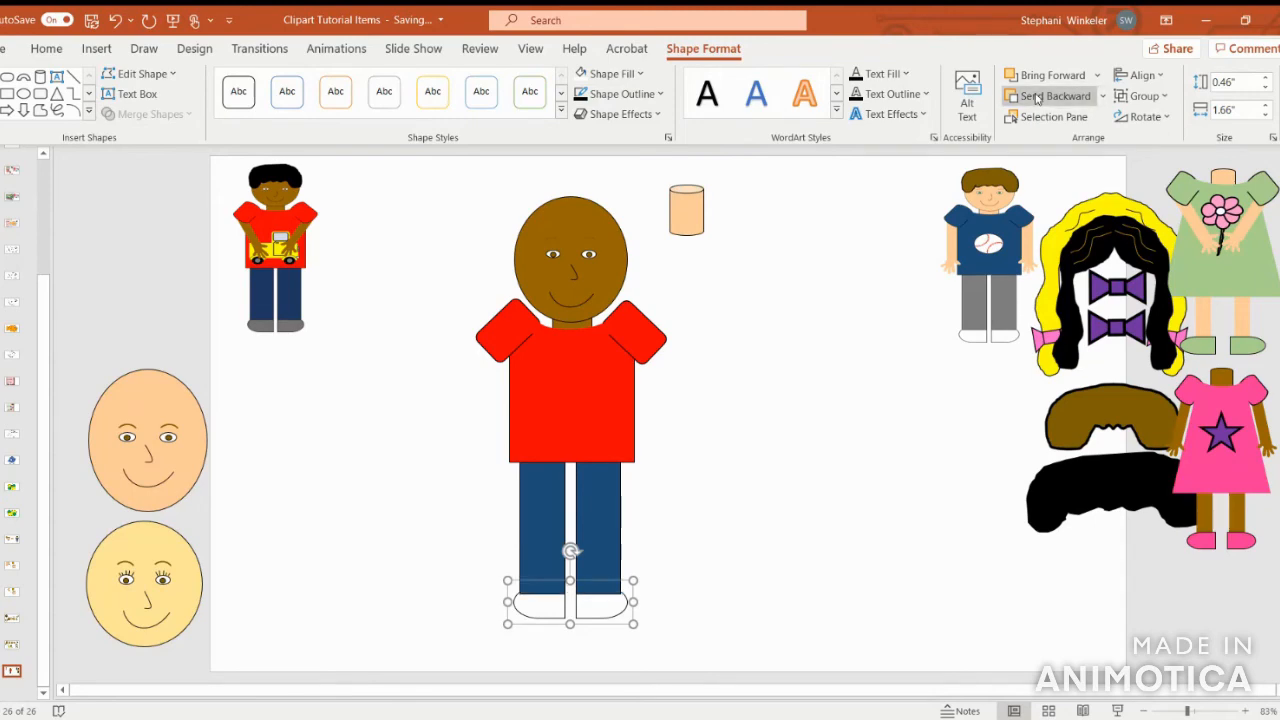
left_click(813, 447)
left_click(616, 608)
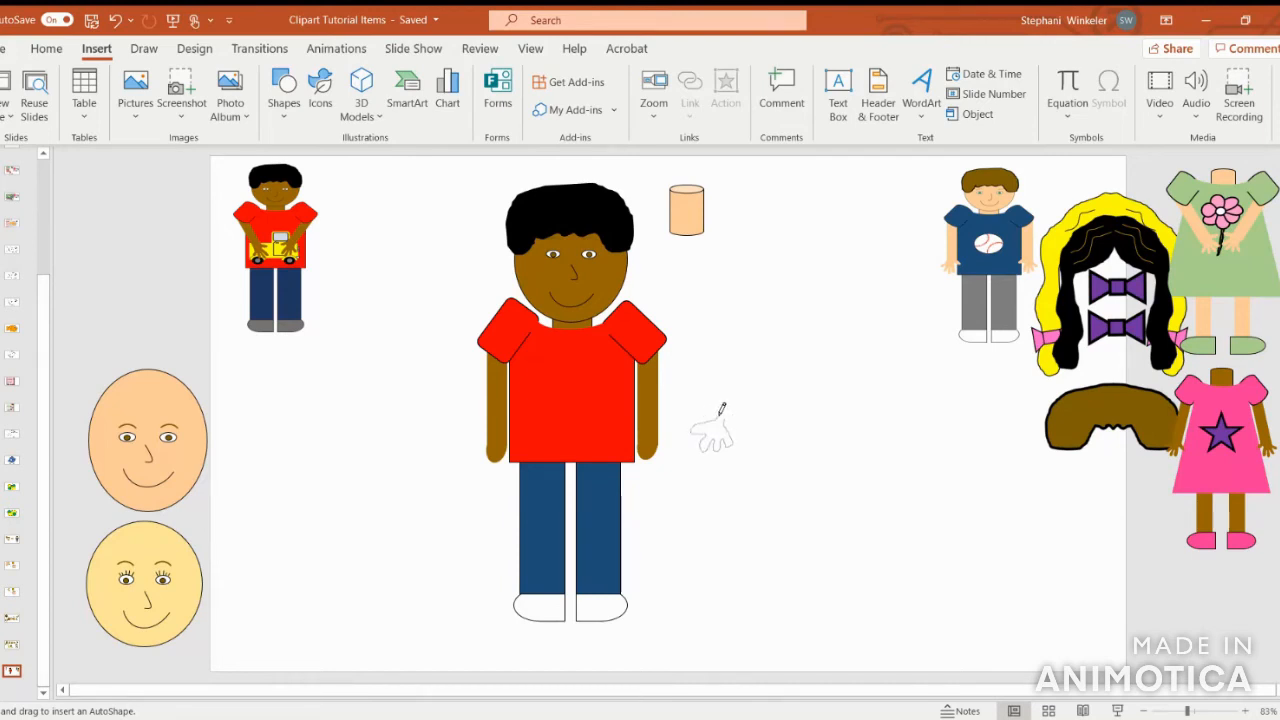
- Discard the first hand sketch and draw a new closed freehand hand with spread fingers, about 0.95" wide and 0.78" high
left_click_drag(720, 414, 721, 417)
key("Delete")
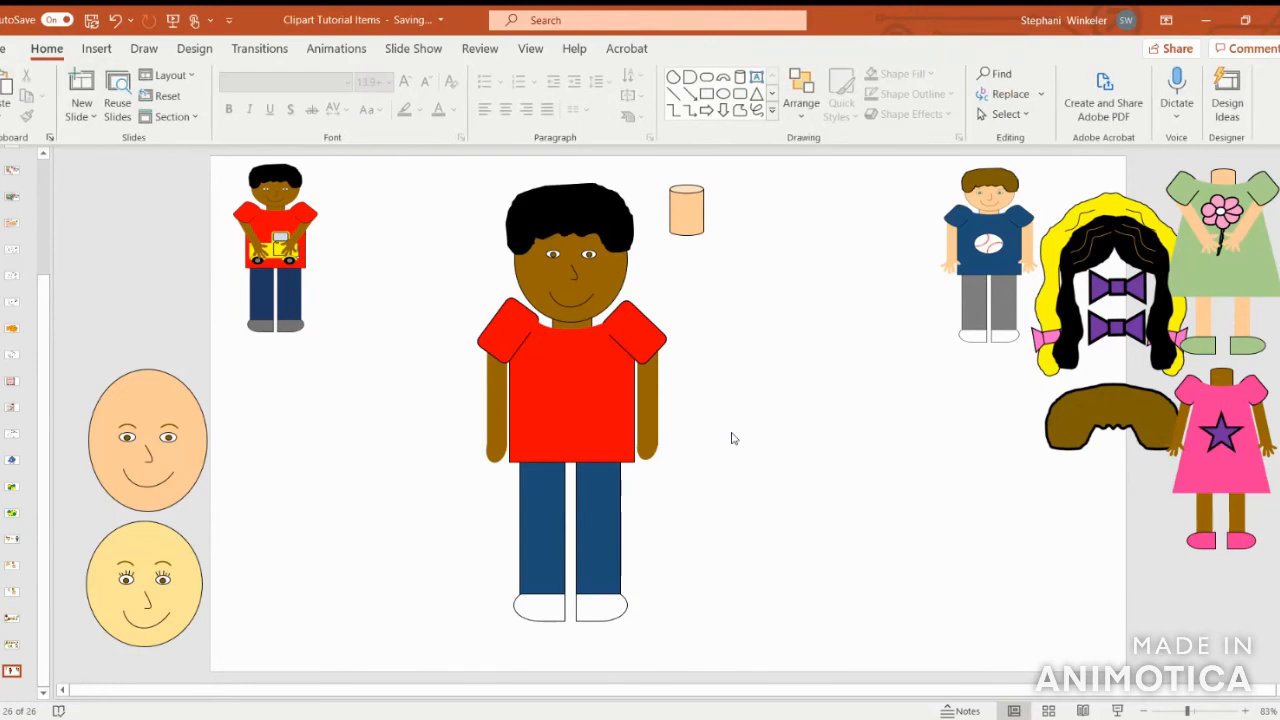
left_click(98, 48)
left_click(284, 88)
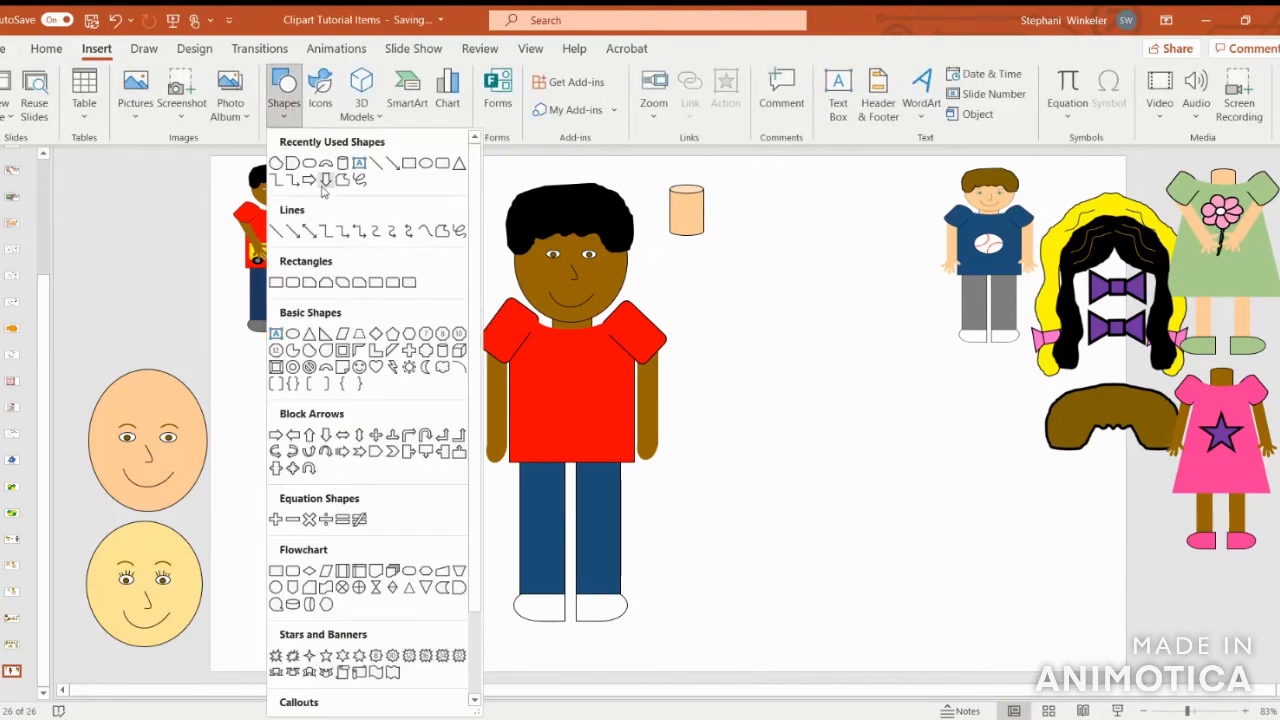
left_click(359, 179)
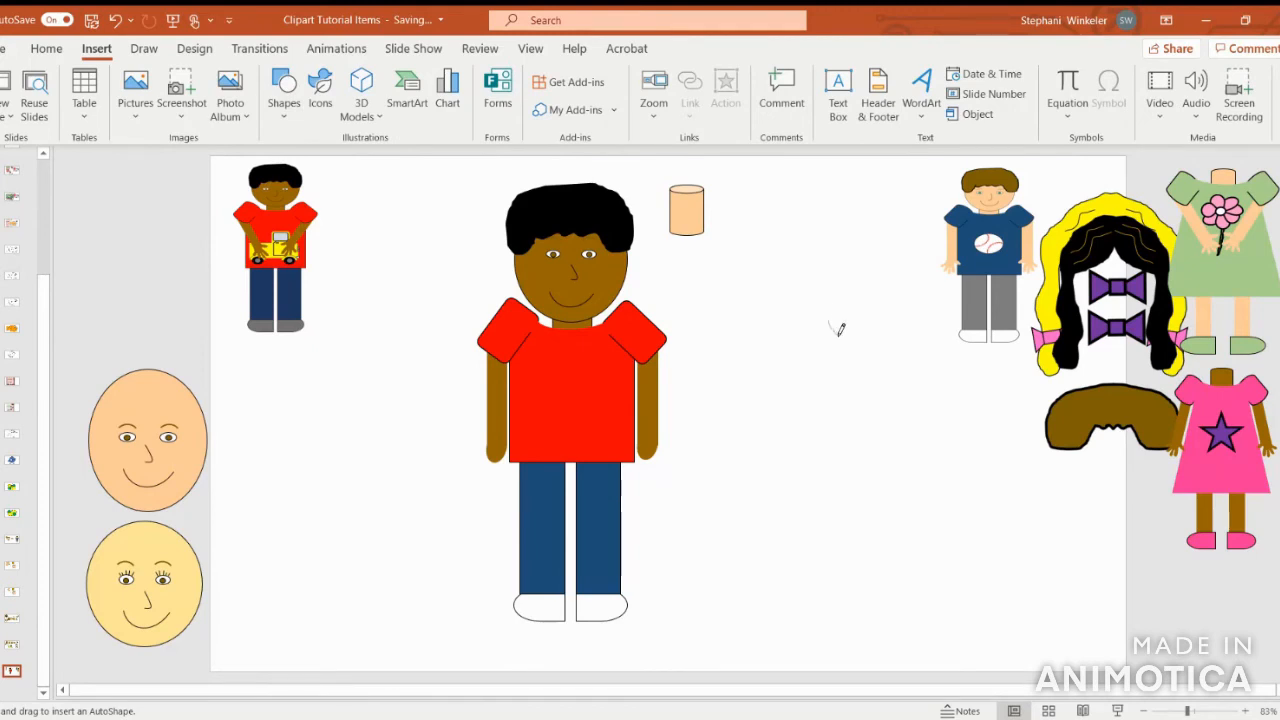
left_click_drag(847, 356, 838, 352)
left_click_drag(826, 343, 822, 349)
left_click_drag(826, 316, 819, 319)
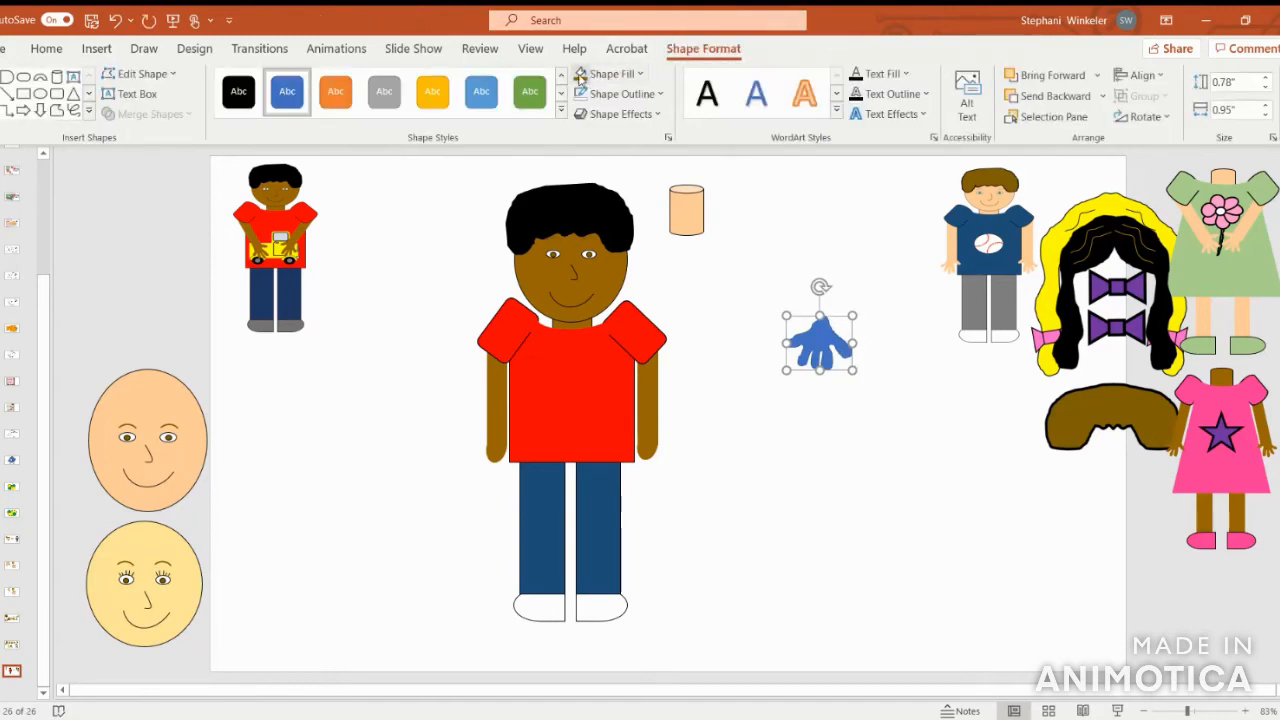
- Fill the freehand hand with the same brown as the arms and restyle its outline
left_click(580, 74)
left_click(620, 93)
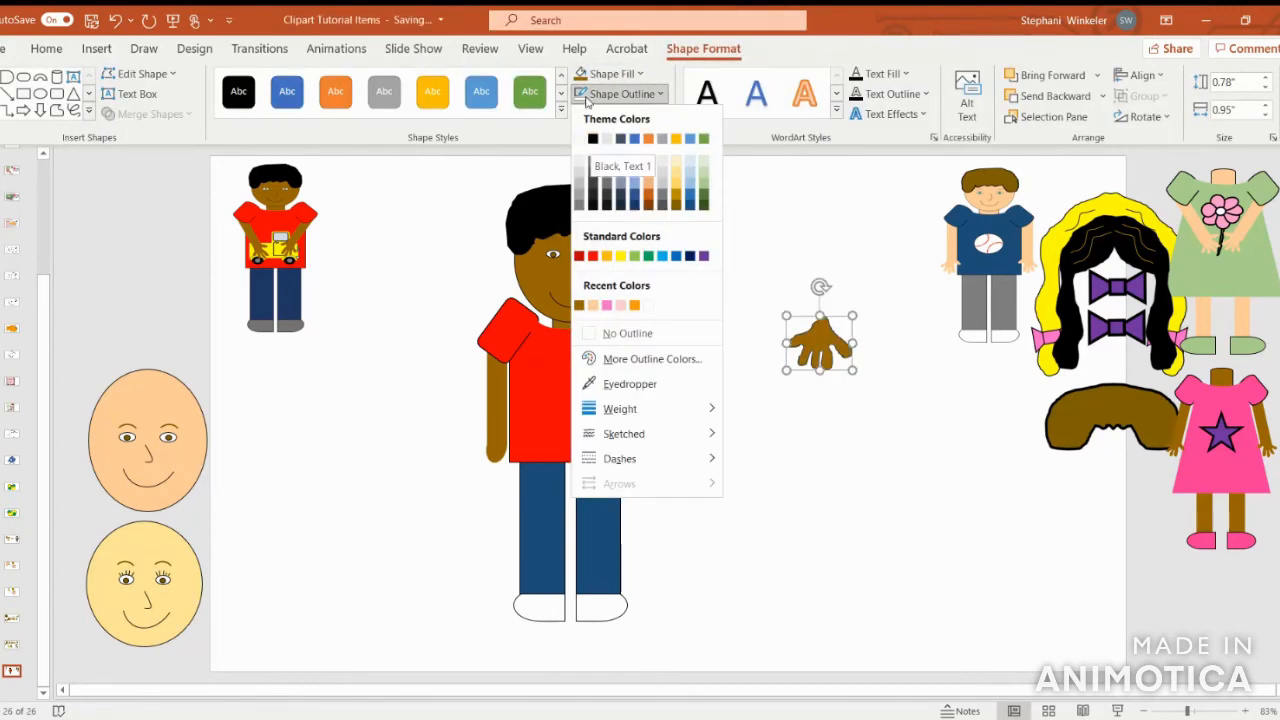
left_click(585, 97)
left_click(895, 360)
- Shrink the hand to about 0.5" wide and 0.54" high and place it at the end of the right arm
left_click(839, 354)
left_click_drag(852, 370, 655, 457)
left_click(763, 449)
left_click(651, 455)
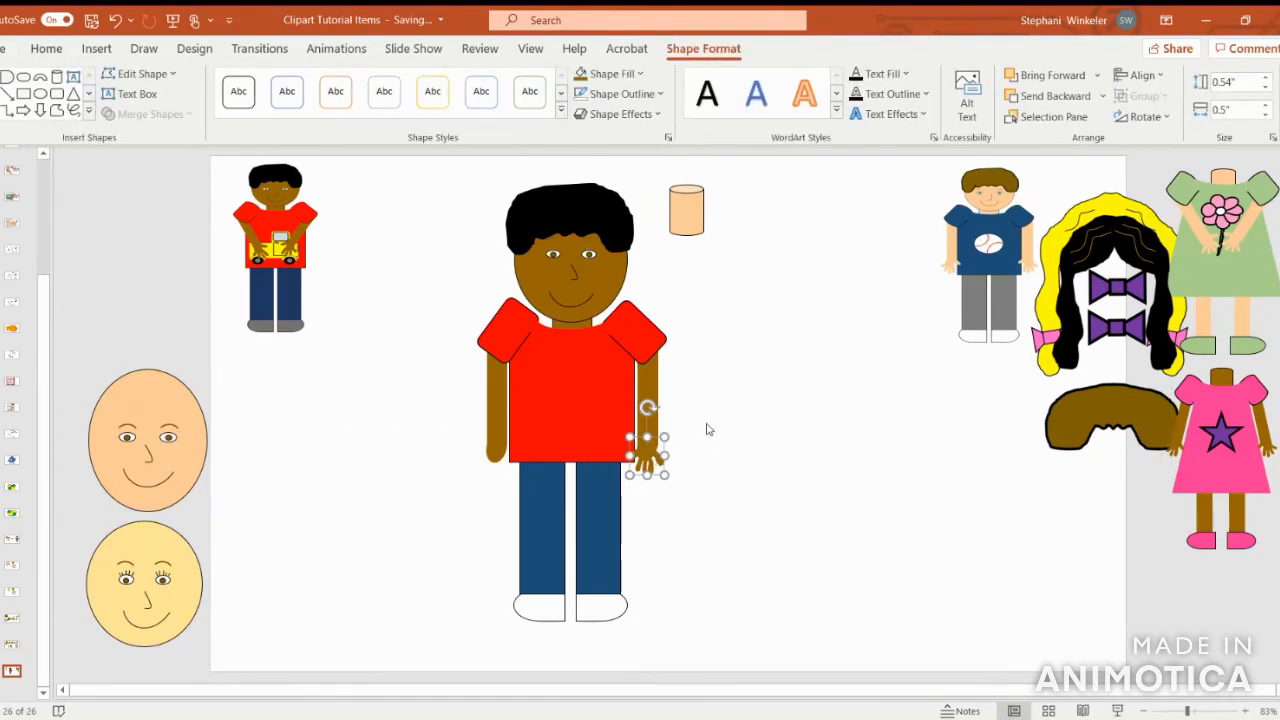
- Remove the rounded end of the right arm from under the hand and refit the hand to the arm
left_click(706, 429)
left_click(115, 20)
left_click(689, 500)
left_click(639, 460)
left_click_drag(639, 460, 709, 497)
left_click(649, 457)
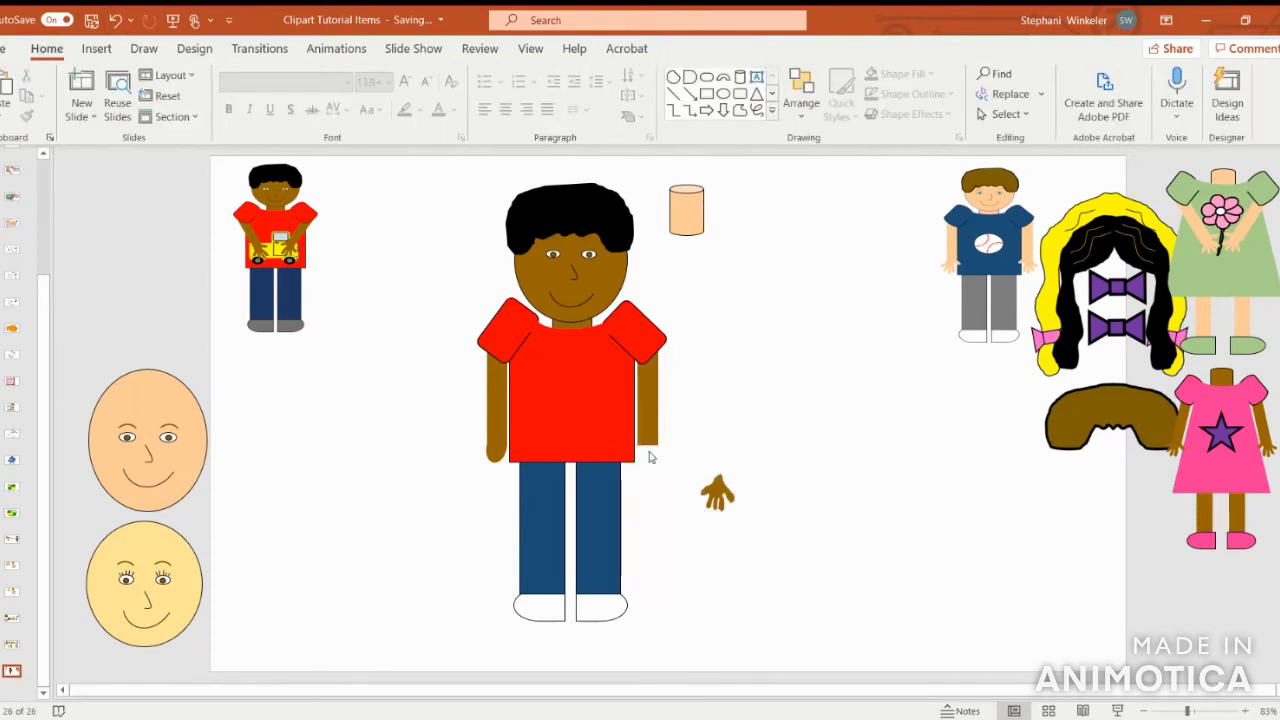
left_click_drag(717, 492, 650, 457)
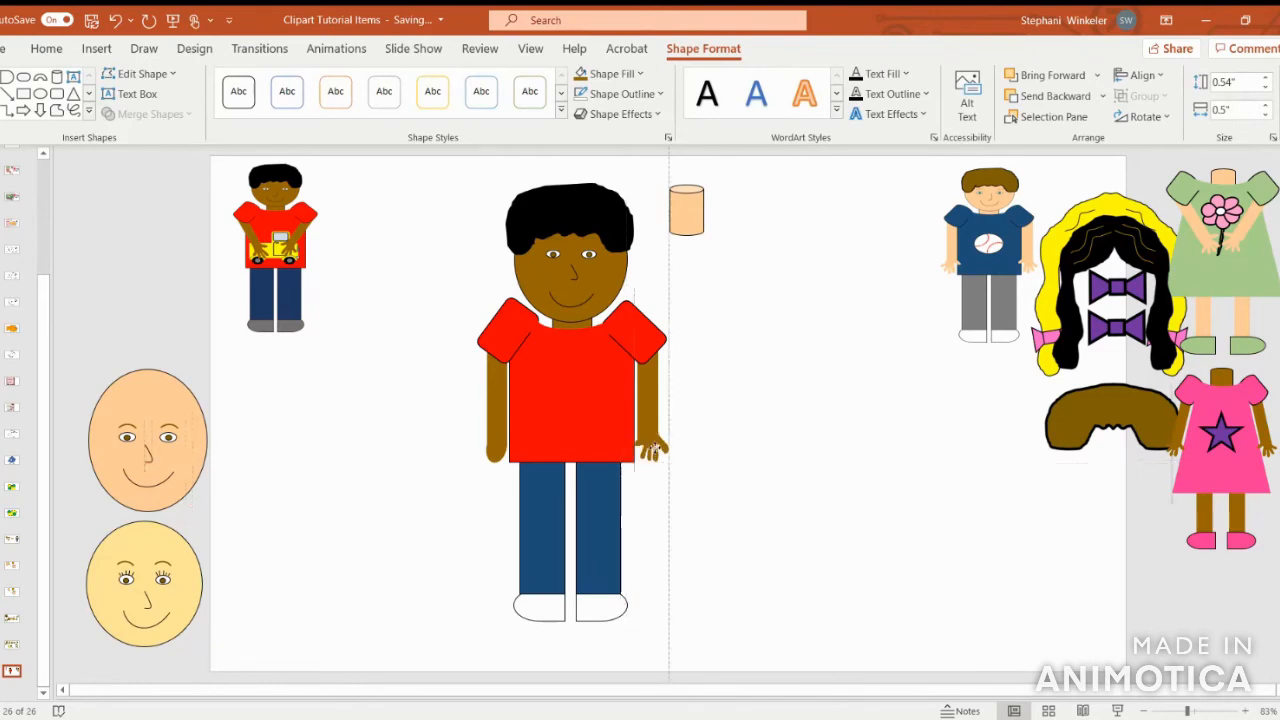
left_click(755, 440)
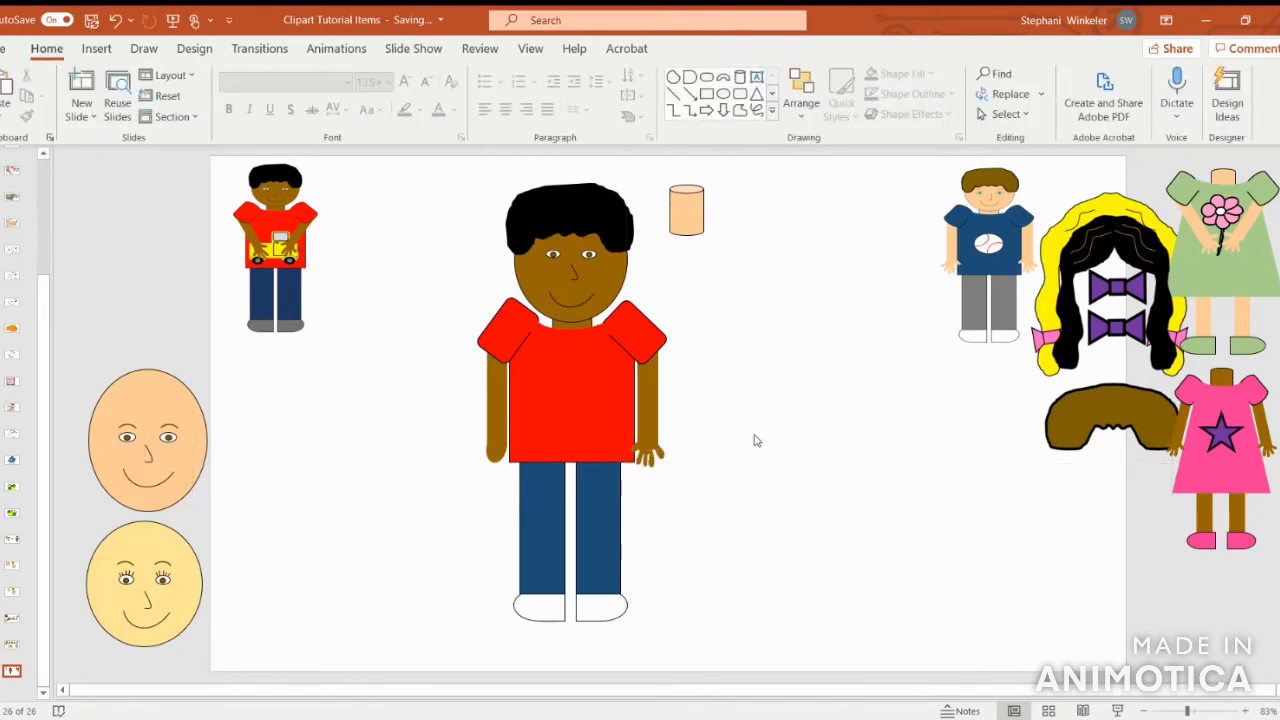
- Delete the rounded end of the left arm and narrow the right arm to about 0.26" wide
left_click(496, 458)
key("Delete")
left_click(650, 398)
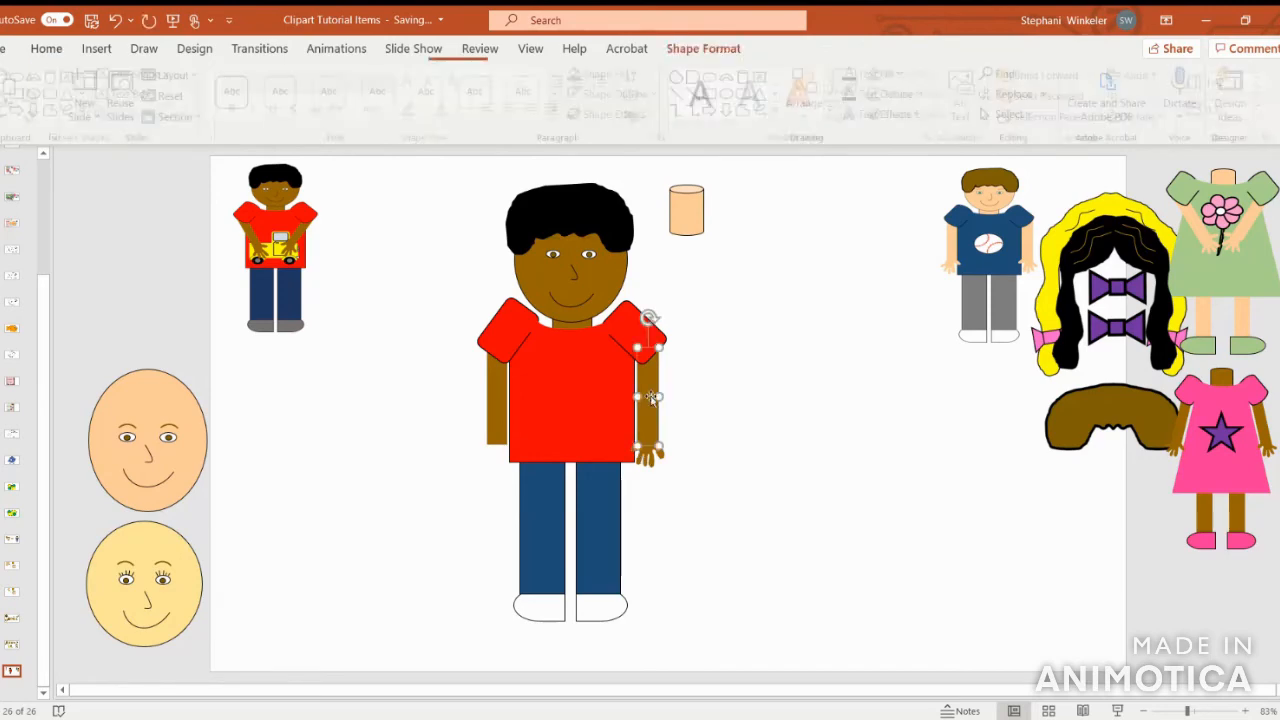
left_click_drag(650, 398, 655, 394)
left_click(706, 446)
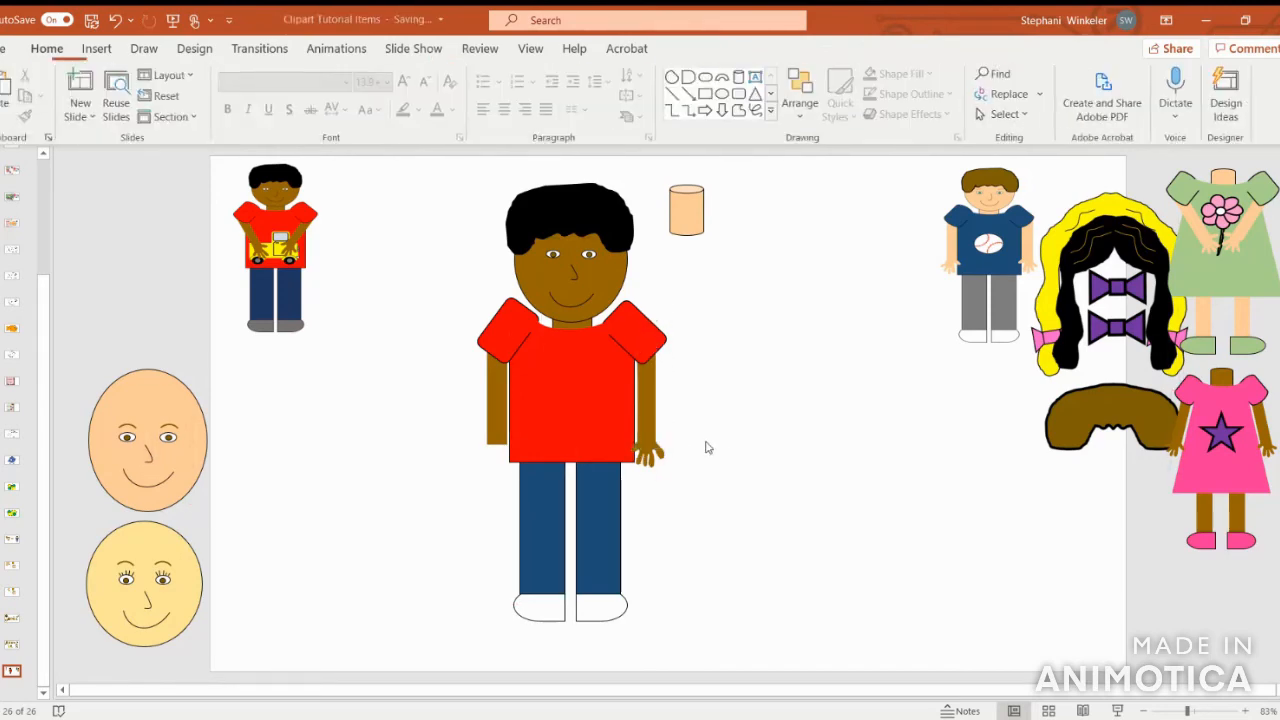
- Duplicate the hand, flip the copy horizontally, and place it at the end of the left arm, level with the other hand
left_click(650, 458)
key("ctrl+c")
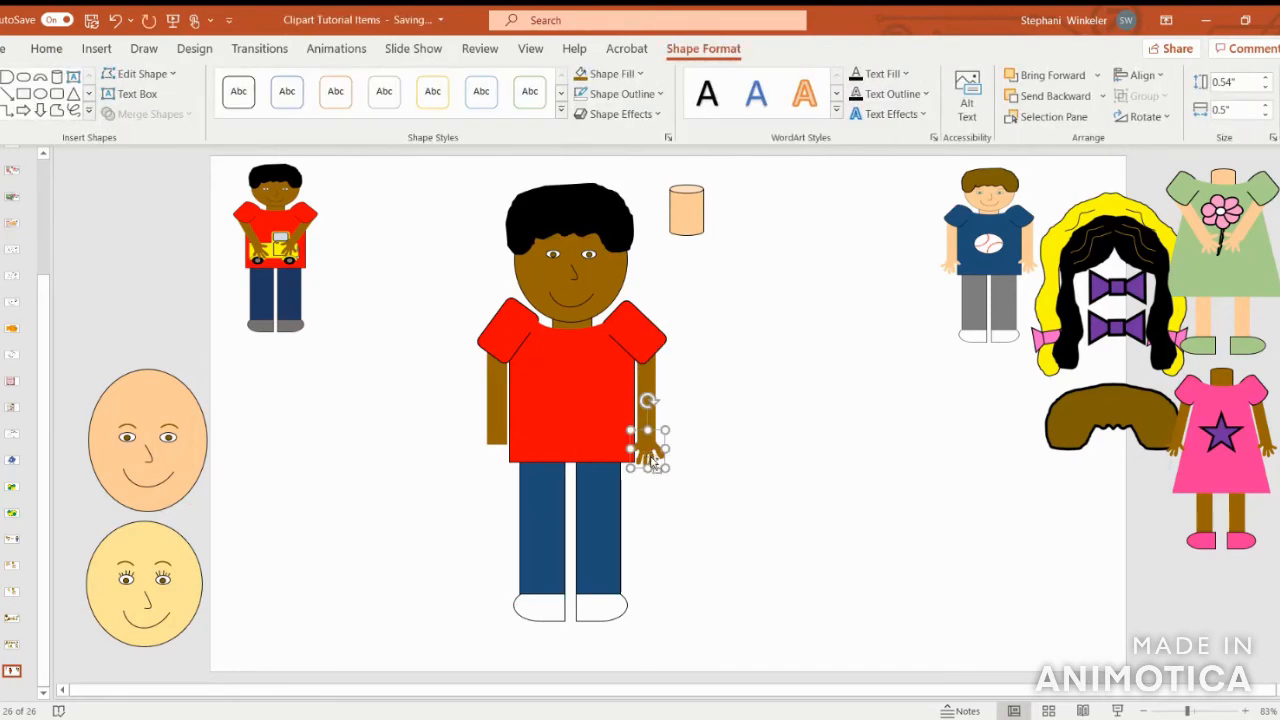
key("ctrl+v")
left_click(1145, 116)
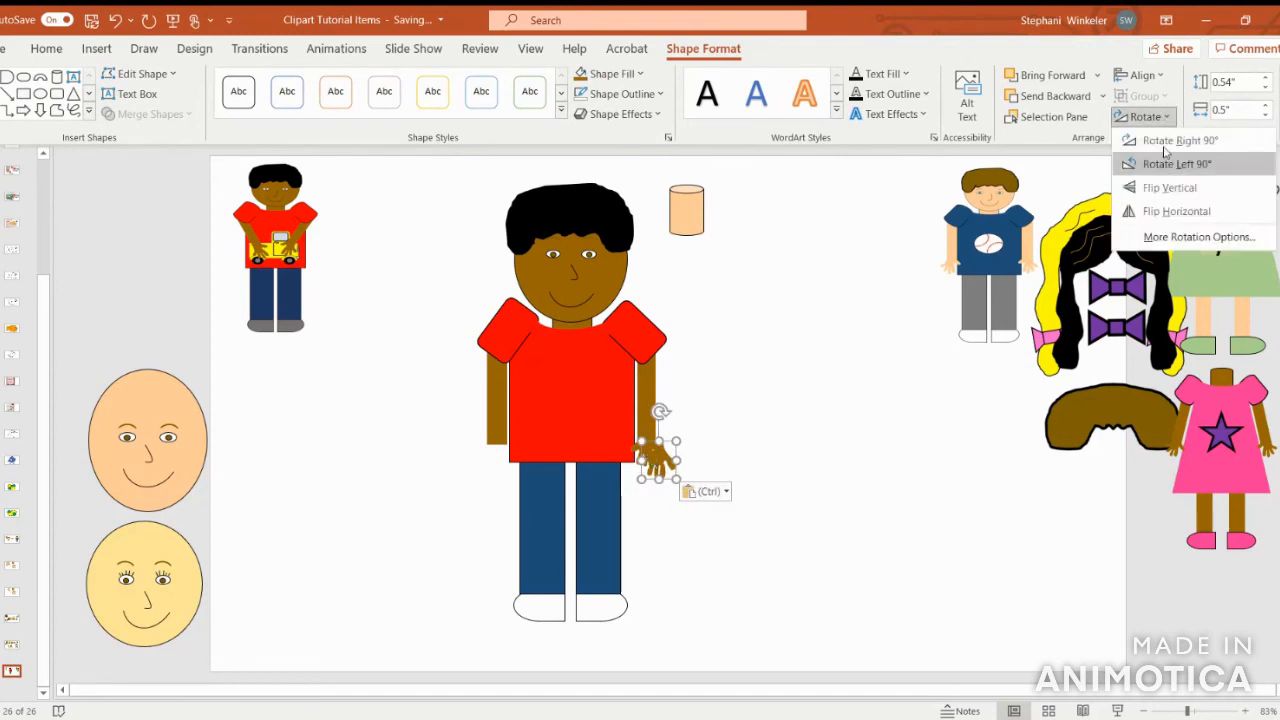
left_click(1145, 211)
left_click_drag(656, 460, 497, 452)
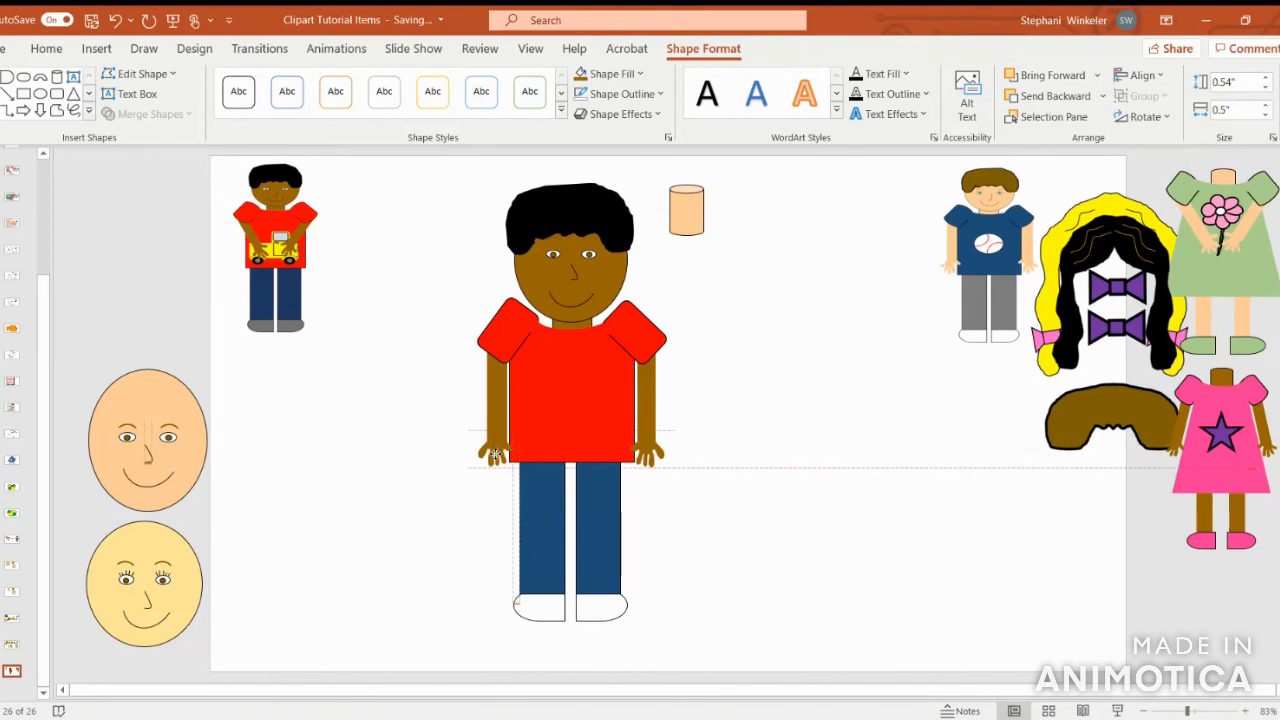
- Set the left arm's width to 0.26" to match the right arm
left_click(647, 395)
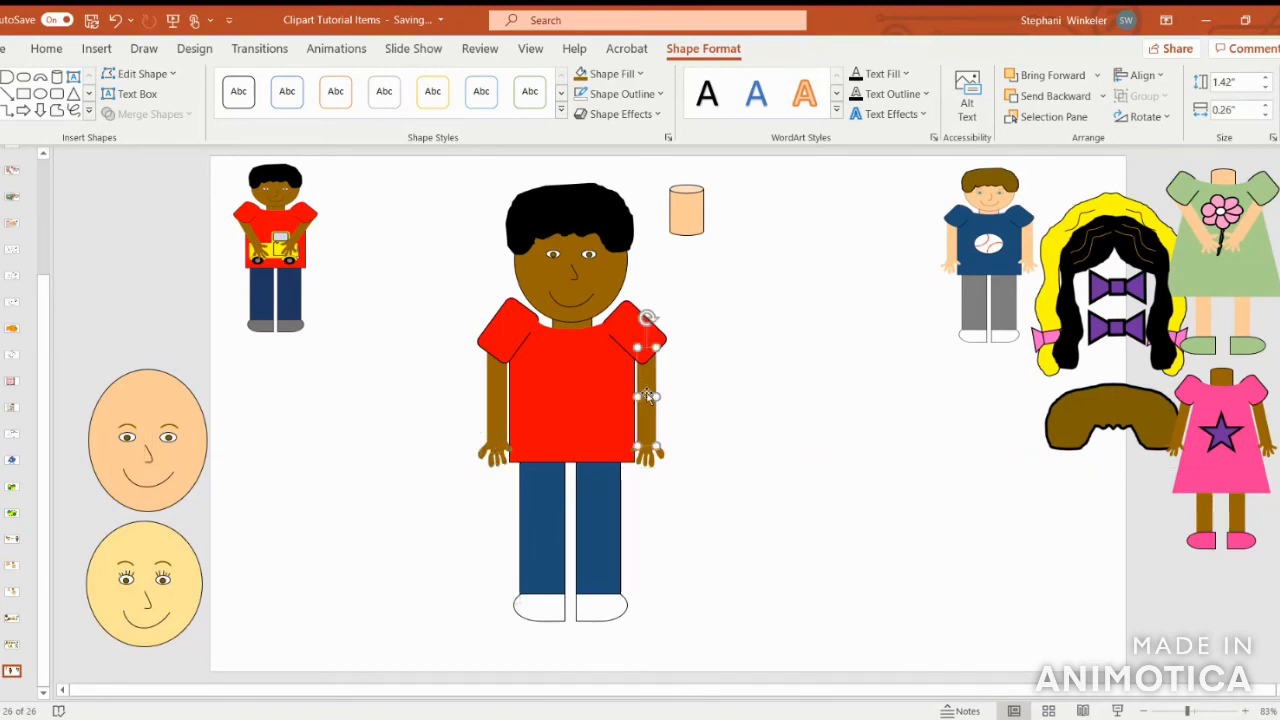
left_click(490, 396)
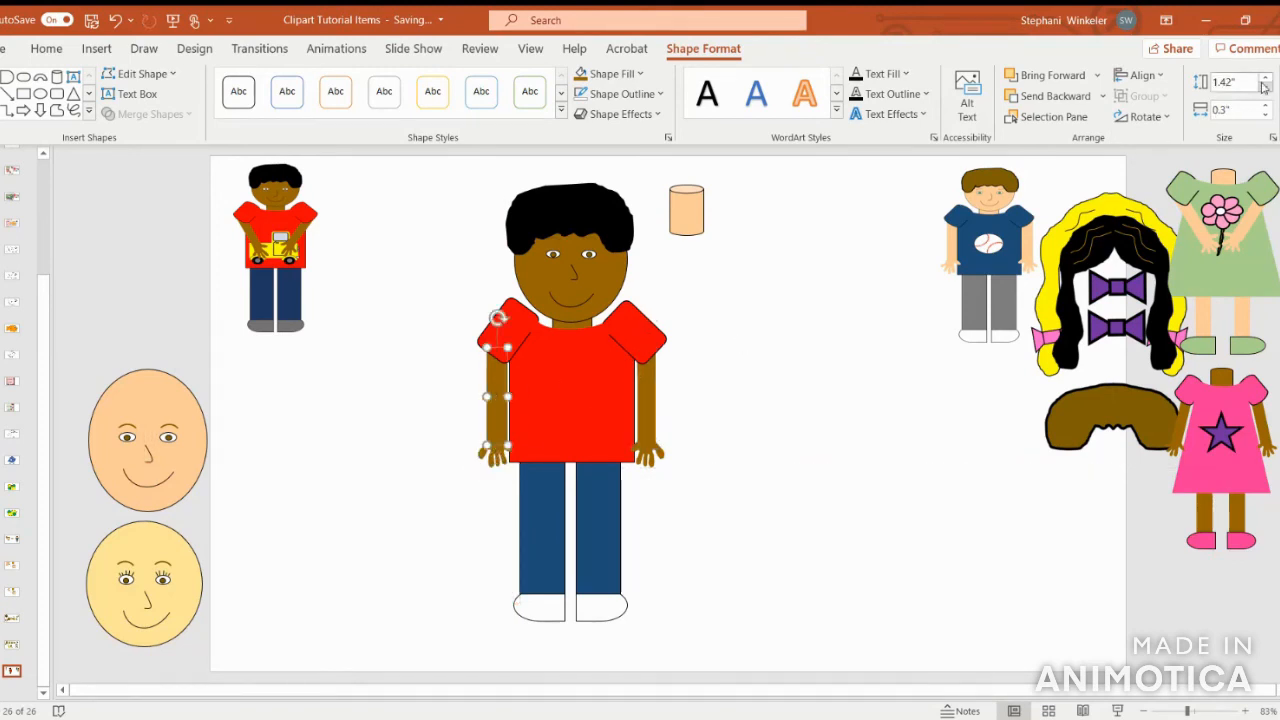
left_click(1236, 112)
key("BackSpace")
type(".26")
key("Return")
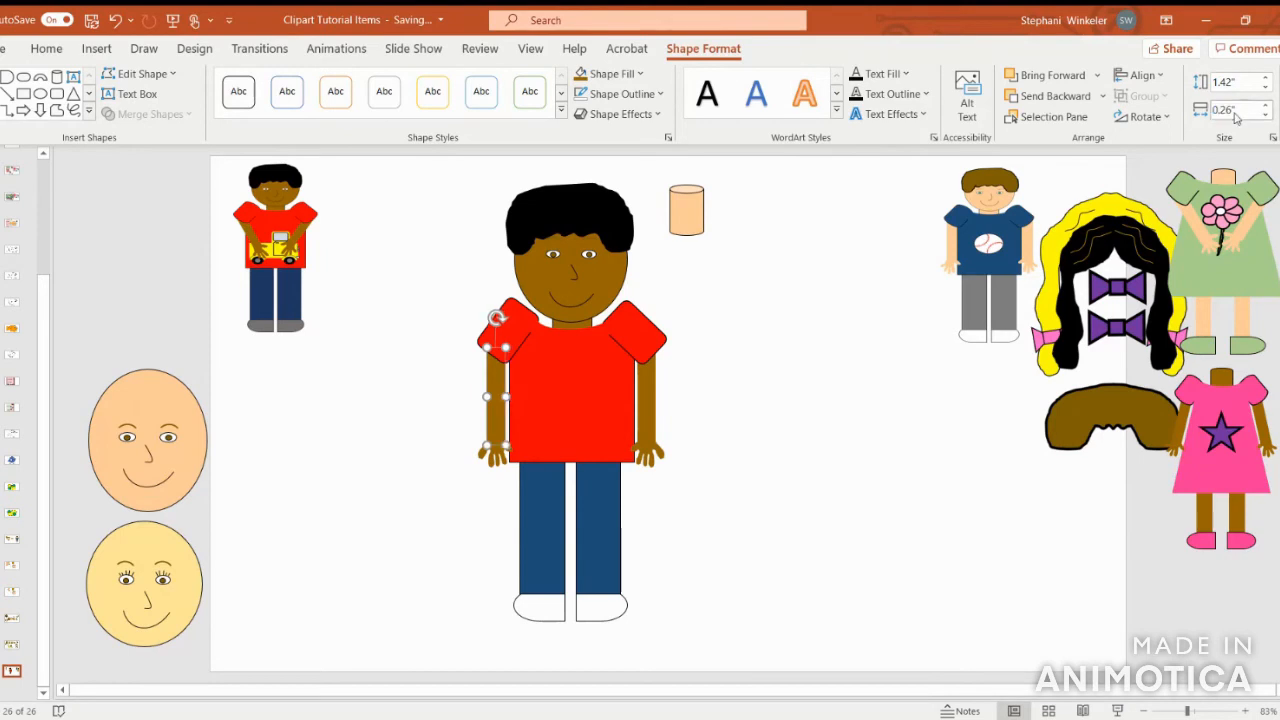
left_click(848, 560)
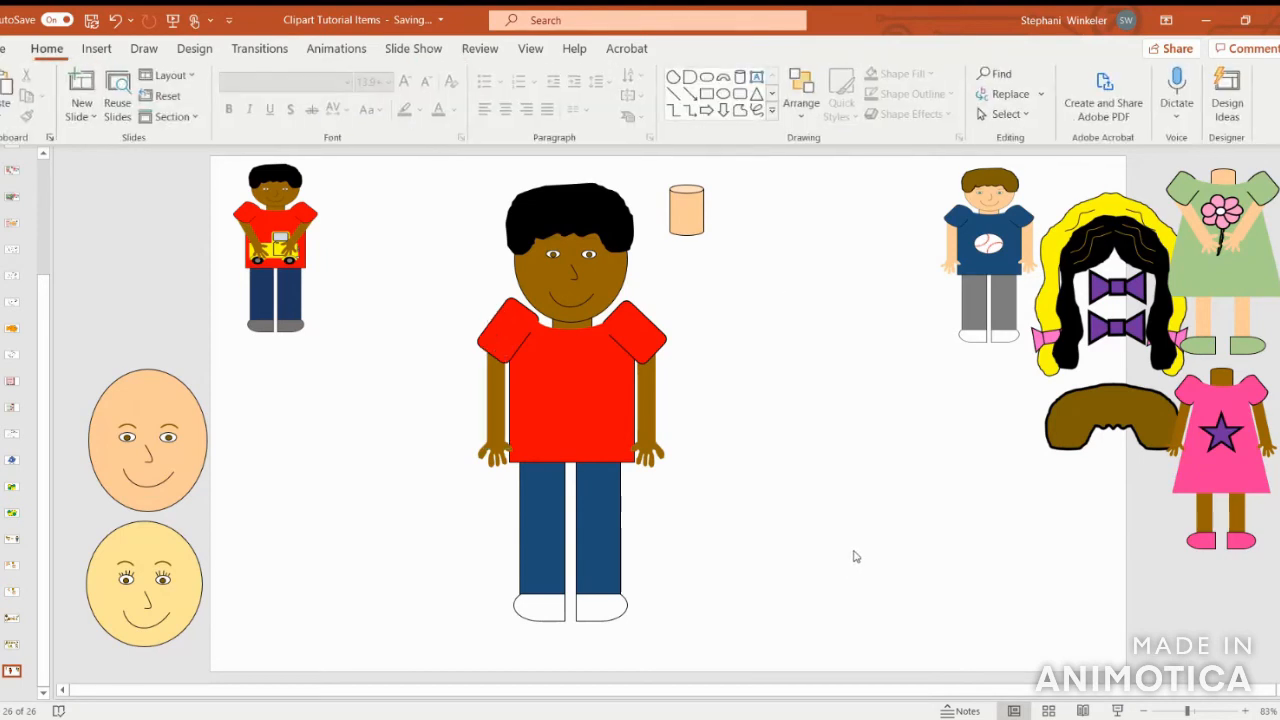
- Move the finished boy as one figure to the left side of the slide, beside the small boy holding the truck
left_click(498, 467)
left_click(801, 502)
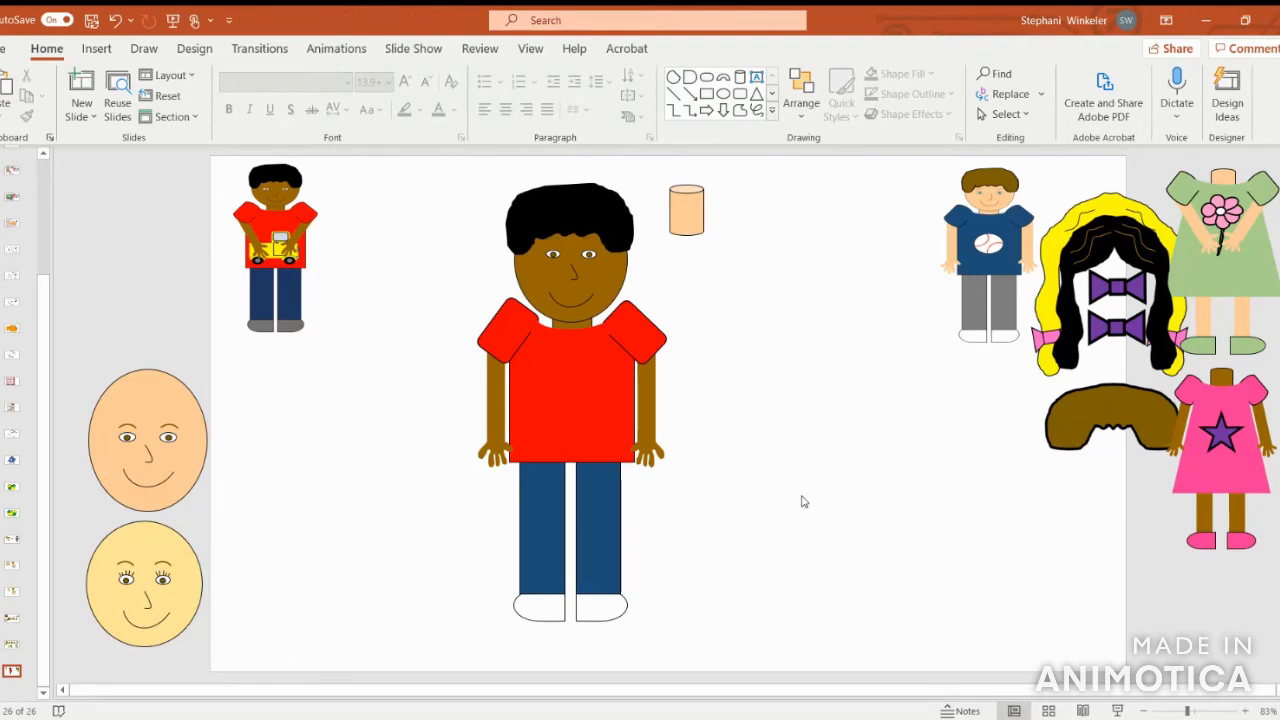
left_click_drag(584, 407, 425, 417)
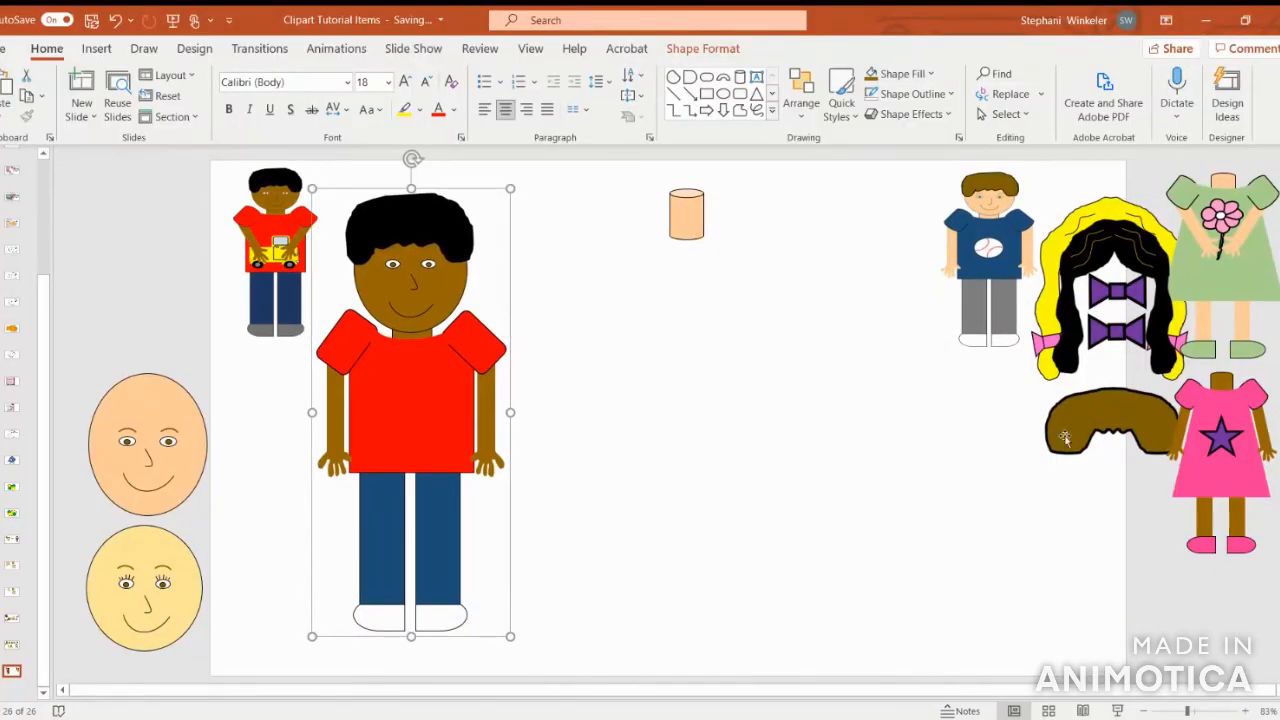
mouse_move(1203, 278)
left_mouse_down()
mouse_move(1126, 376)
mouse_move(877, 412)
mouse_move(1191, 267)
mouse_move(1207, 281)
left_mouse_up()
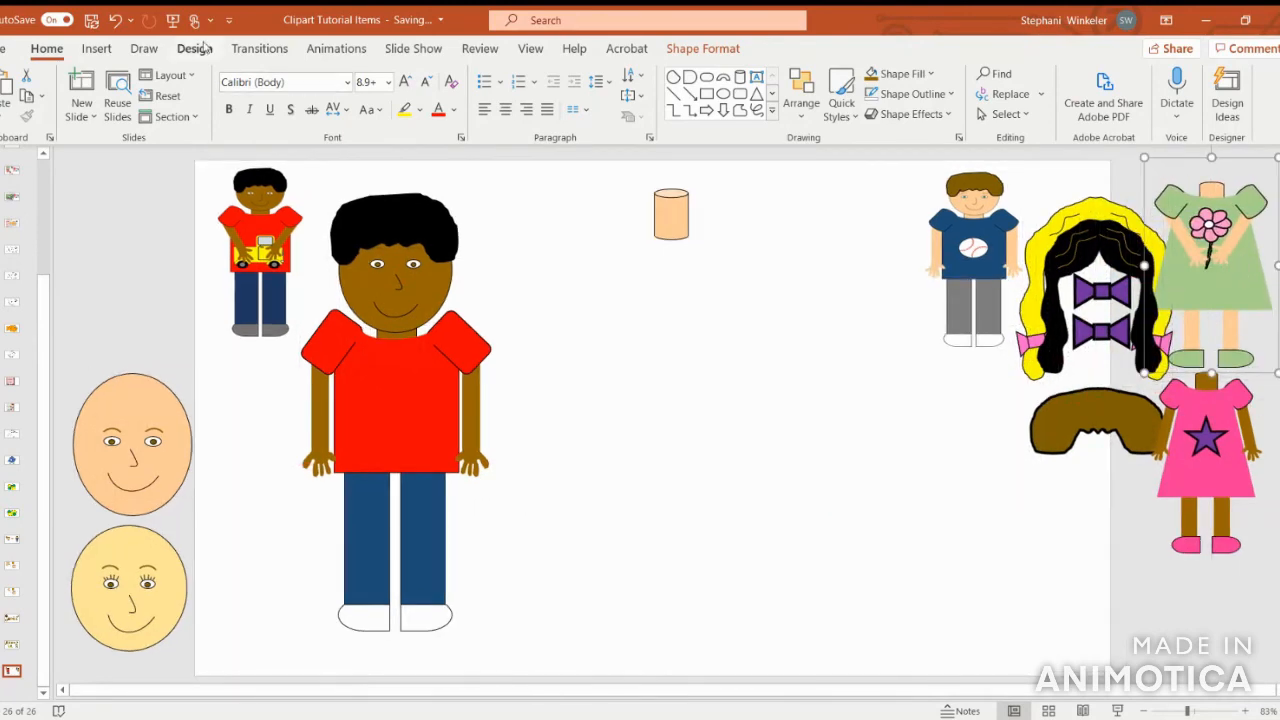
- Draw a rounded rectangle about 0.82" by 0.62" for a dress sleeve and tilt it clockwise
left_click(96, 48)
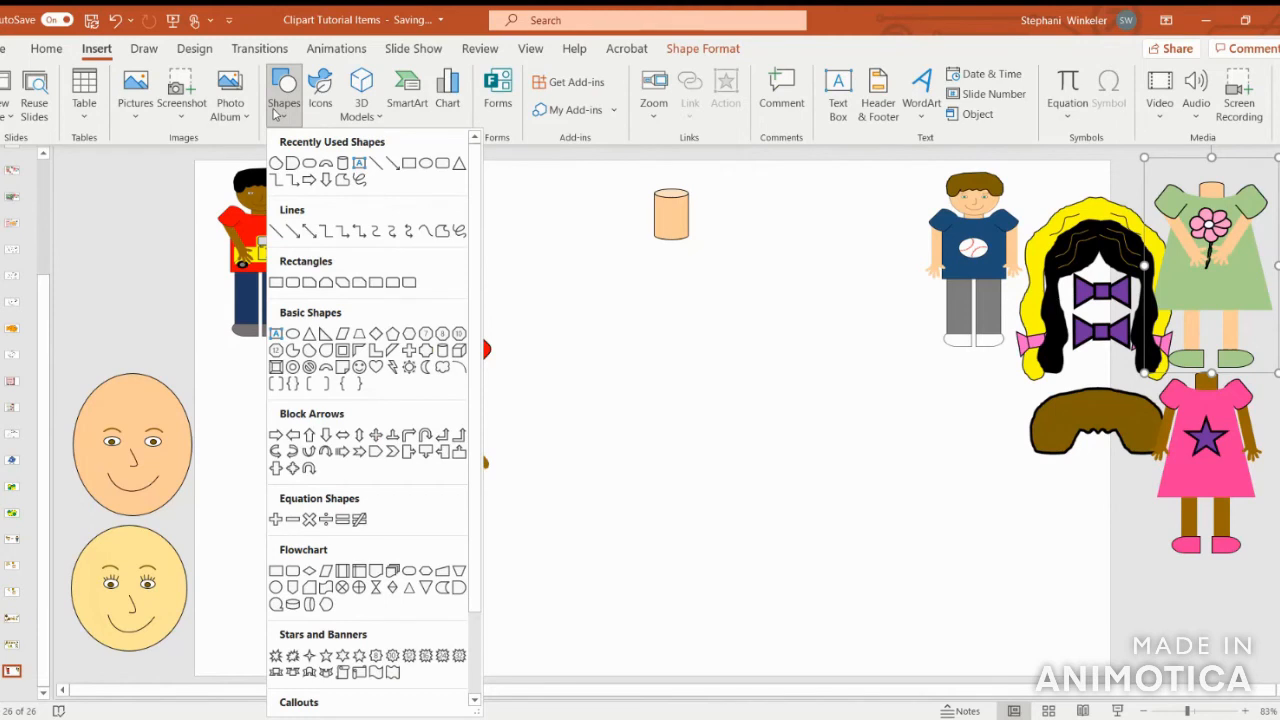
left_click(440, 170)
left_click_drag(771, 281, 829, 325)
left_click_drag(812, 248, 855, 268)
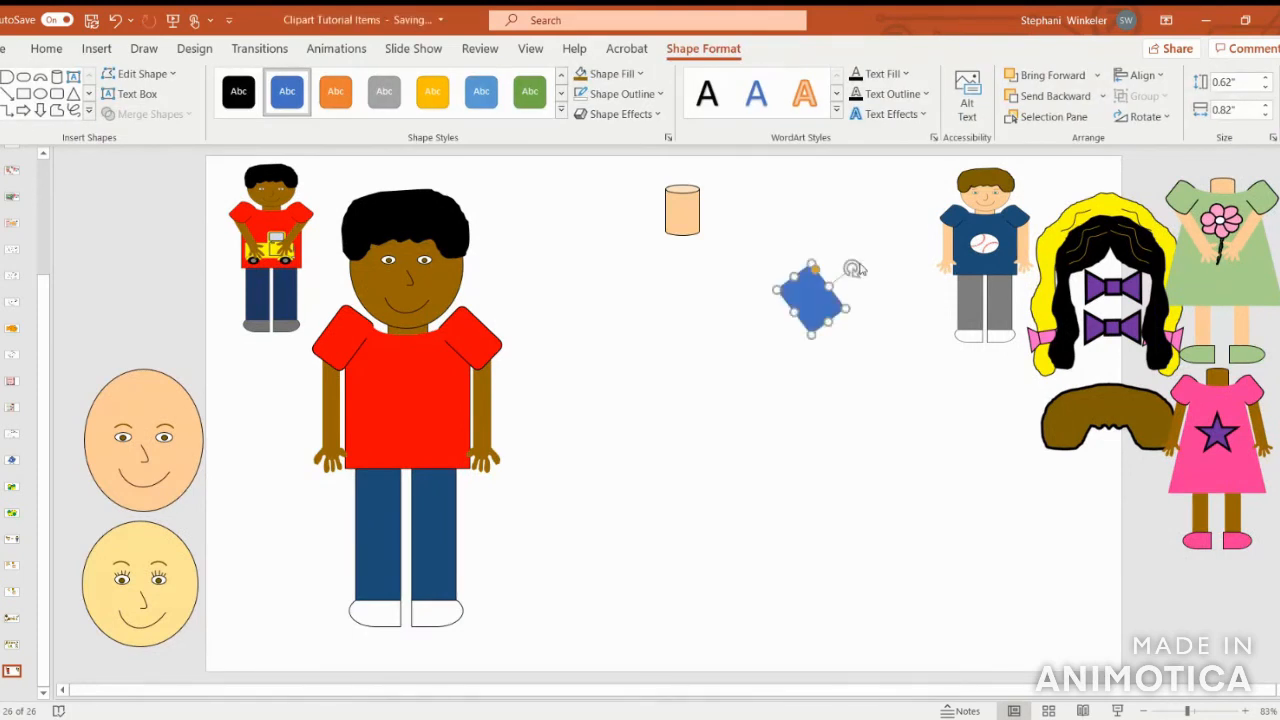
- Duplicate the sleeve and place the copy to its left, tilted the opposite way as the matching sleeve
key("ctrl+c")
key("ctrl+v")
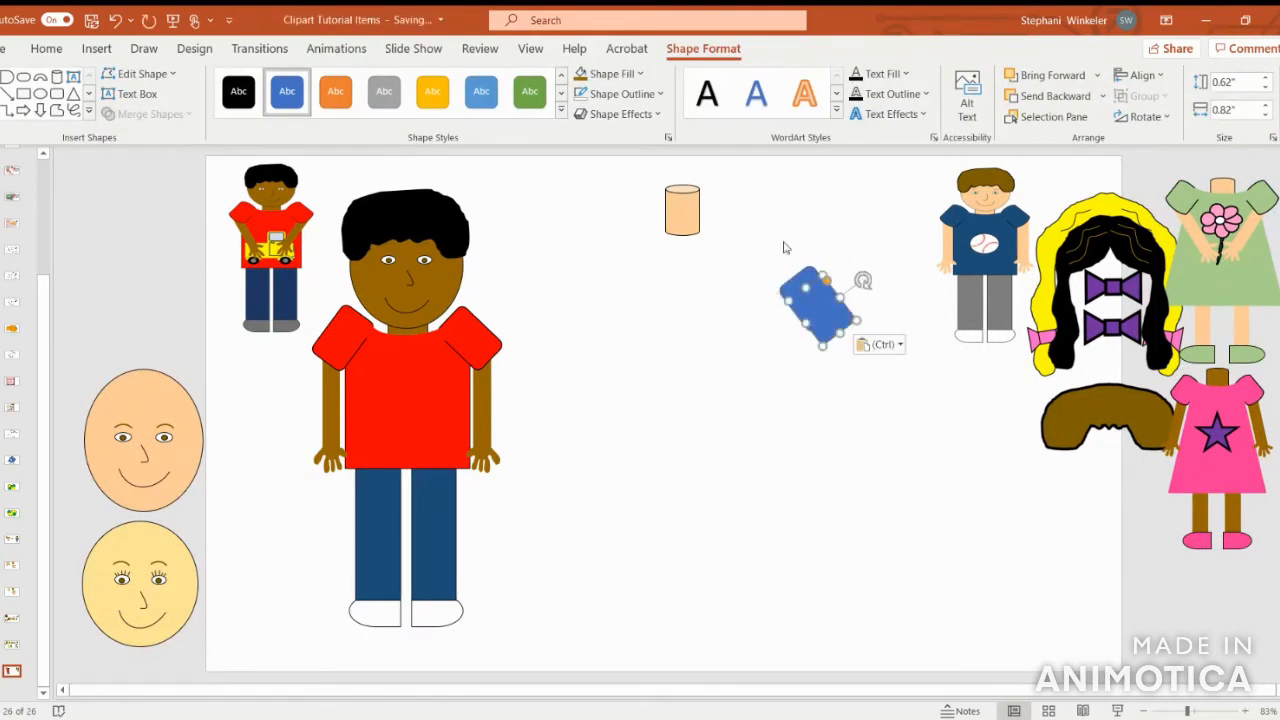
left_click_drag(811, 305, 705, 300)
- Draw a flowchart Manual Operation shape about 1.85" wide and 2.25" high below the sleeves and rotate it so the wide edge is down
left_click(96, 49)
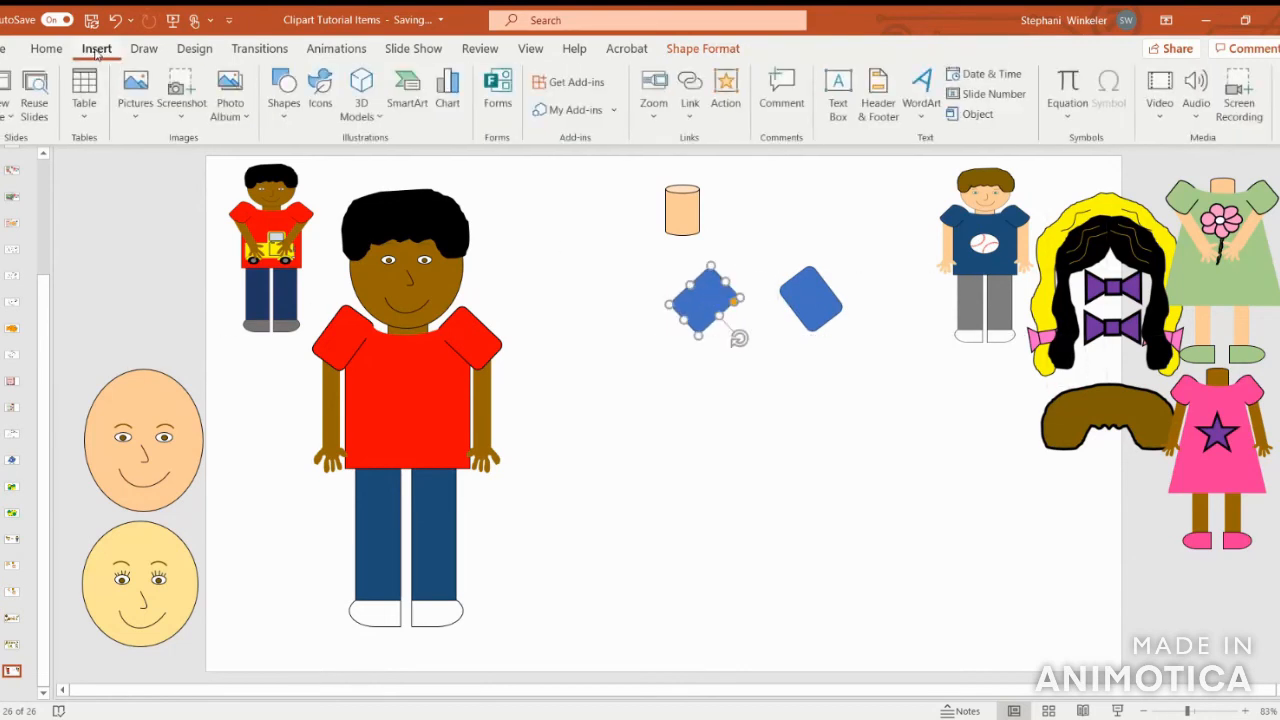
left_click(272, 98)
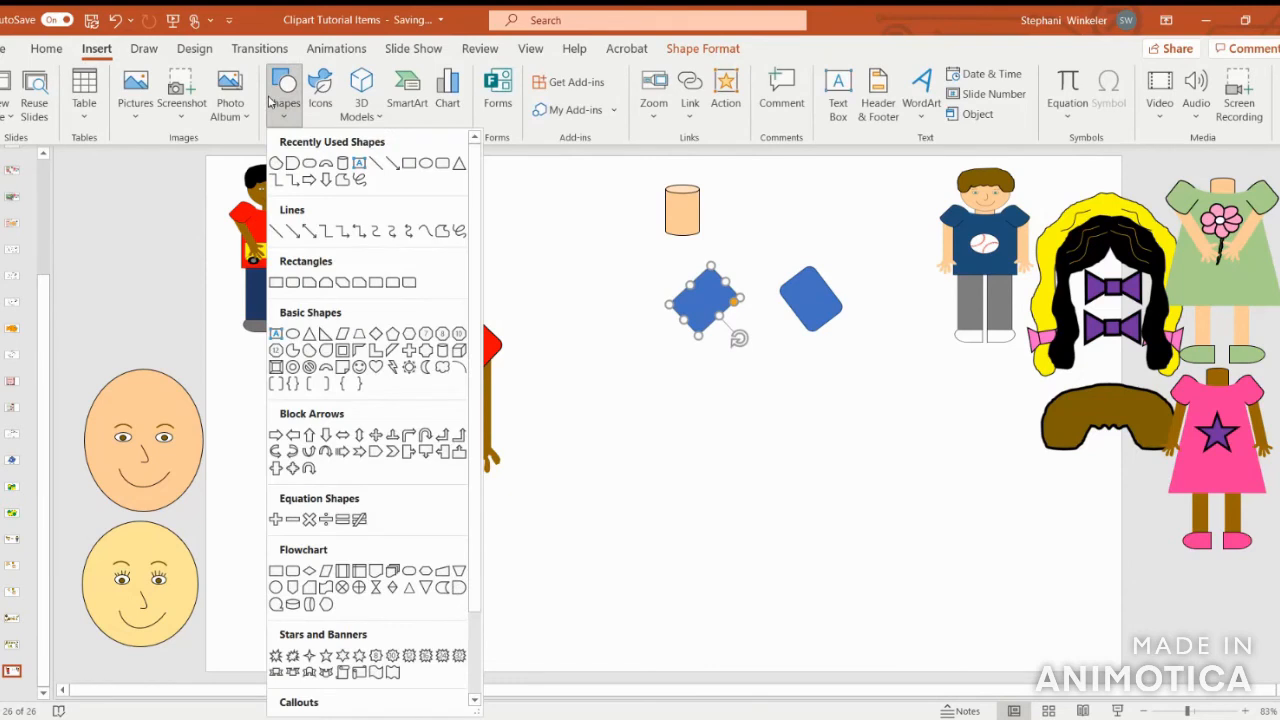
left_click(461, 574)
left_click_drag(703, 390, 831, 545)
left_click_drag(767, 362, 763, 637)
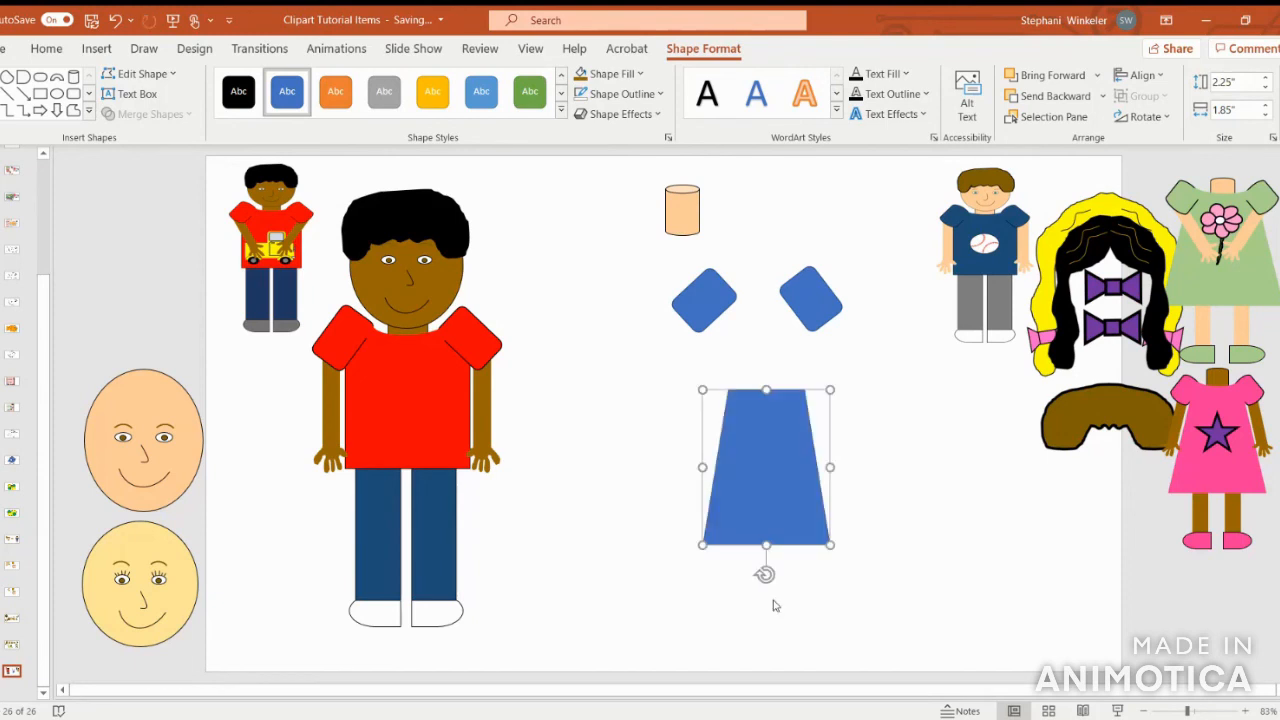
- Position the trapezoid dress body between the two sleeves and send it behind them
left_click_drag(773, 516, 763, 397)
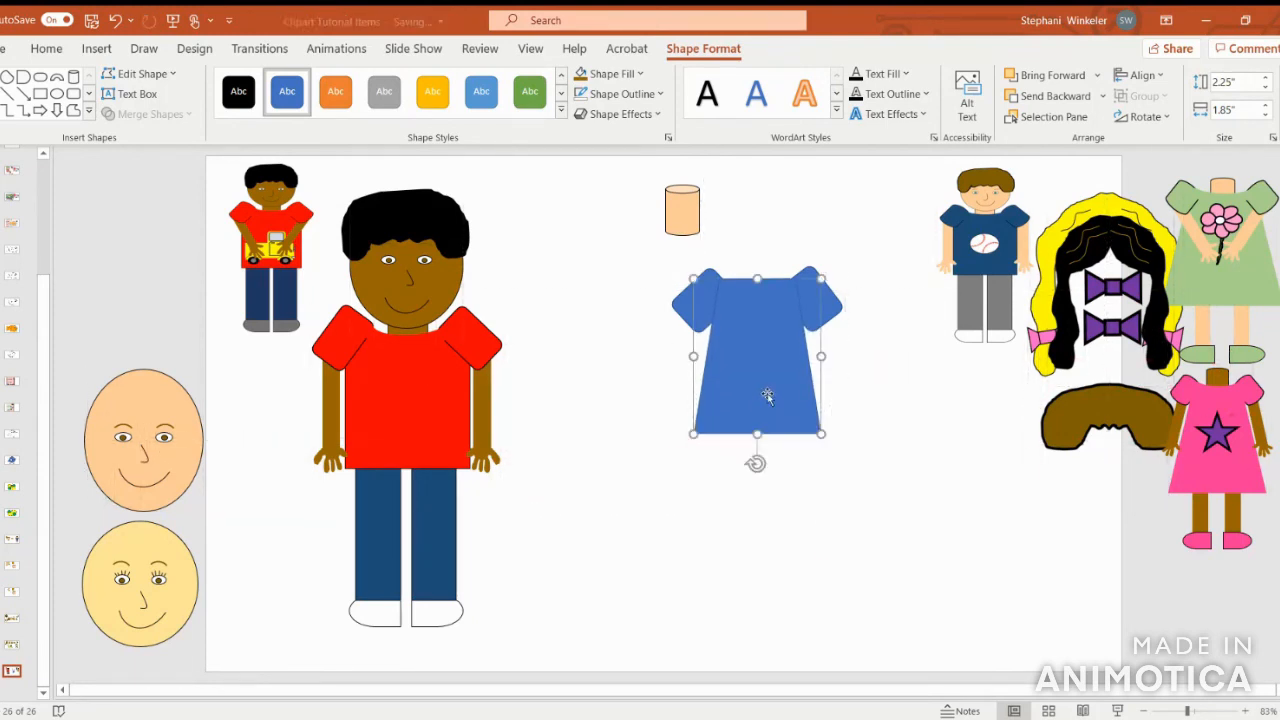
left_click(1058, 98)
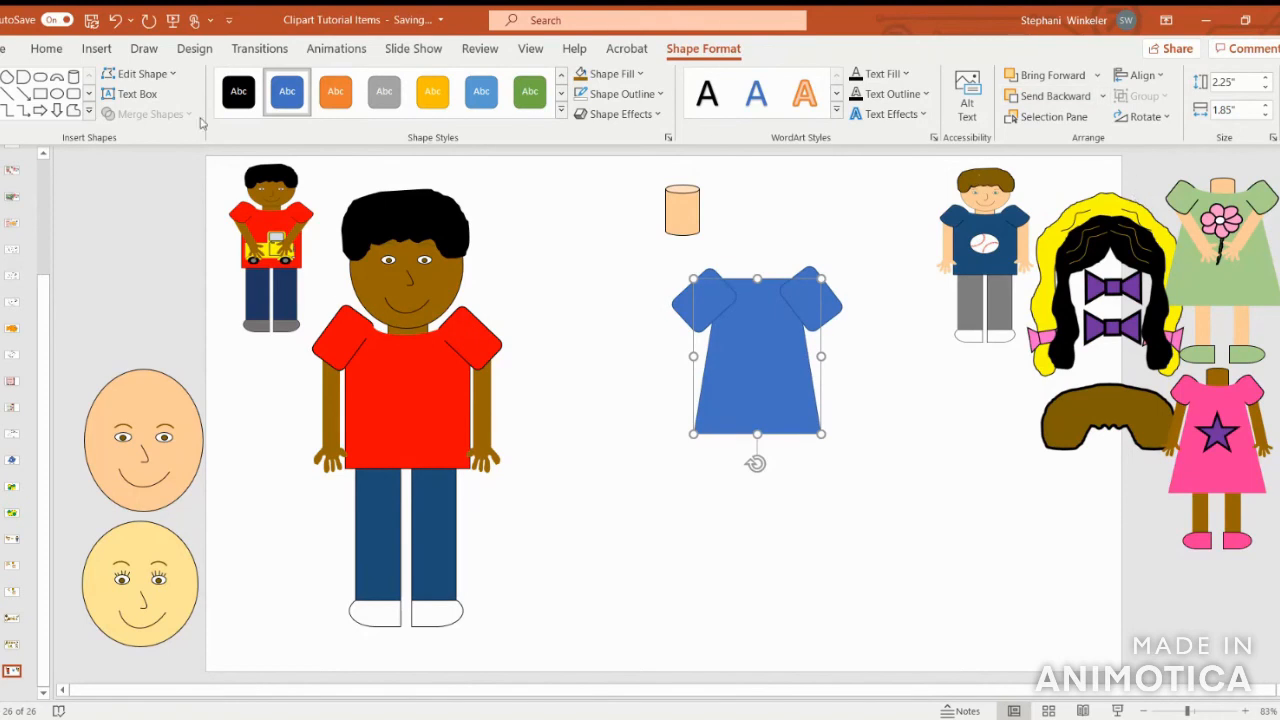
- Draw a Block Arc about 1.26" by 0.85", turn it upside down and place it between the sleeves as the dress neckline
left_click(97, 49)
left_click(290, 105)
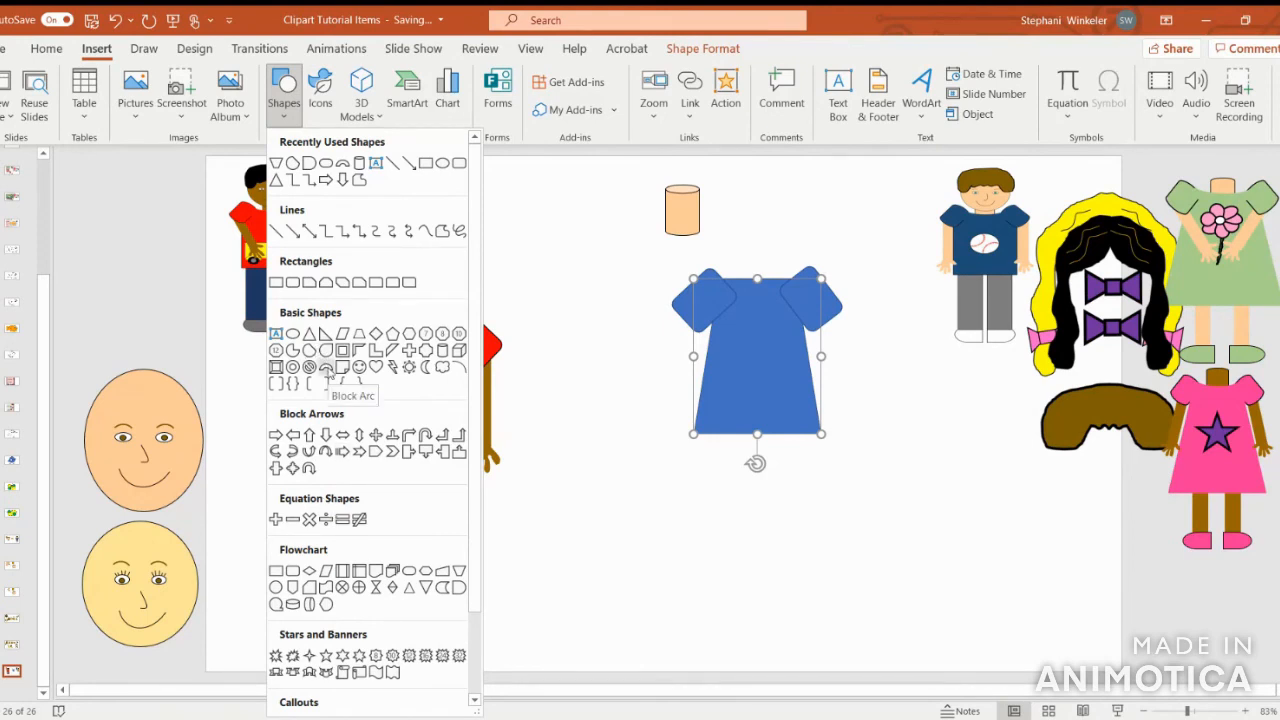
left_click(326, 370)
left_click_drag(578, 384, 665, 441)
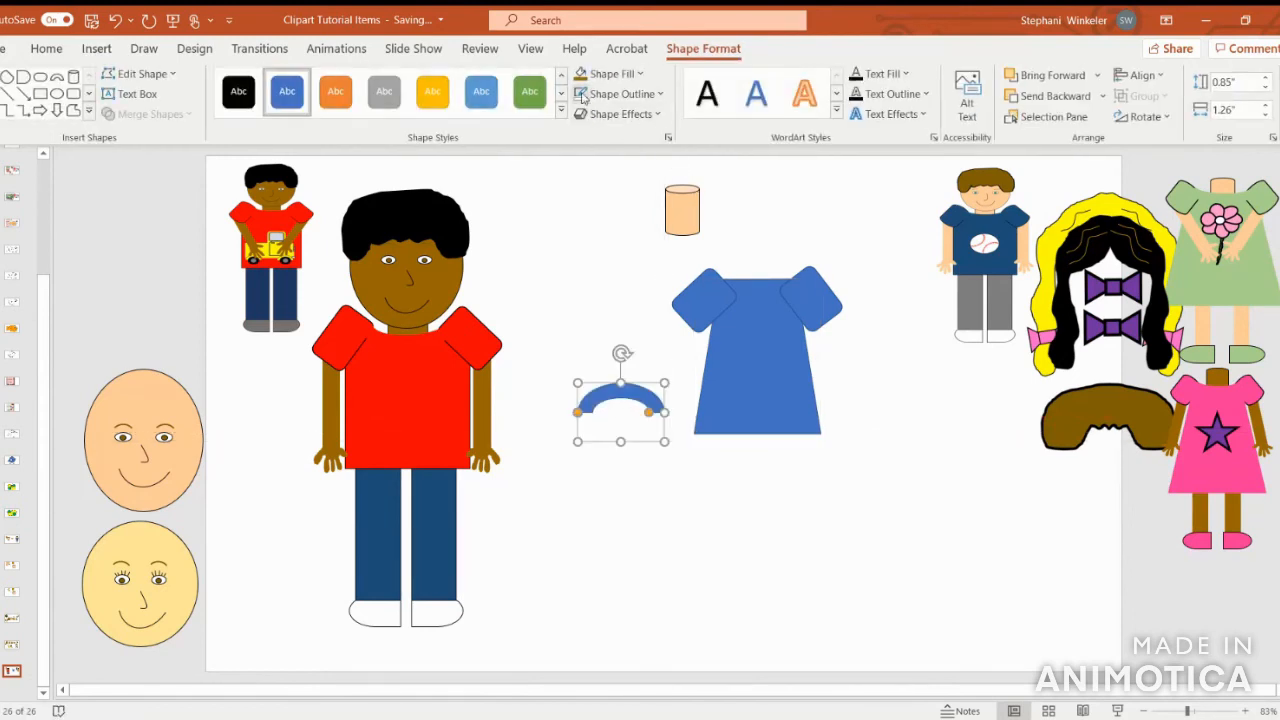
left_click_drag(622, 353, 623, 494)
left_click_drag(643, 438, 810, 292)
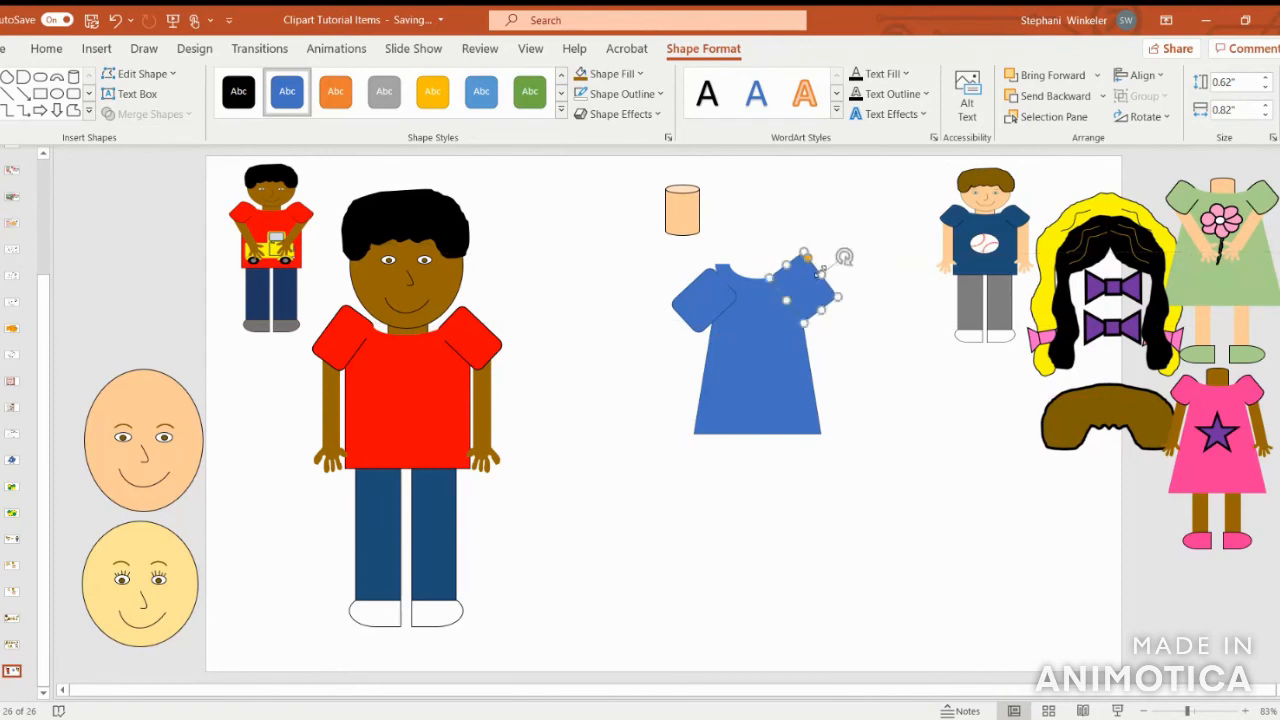
- Replace the left dress sleeve with a horizontally flipped copy of the right sleeve, placed against the neckline
left_click(705, 308)
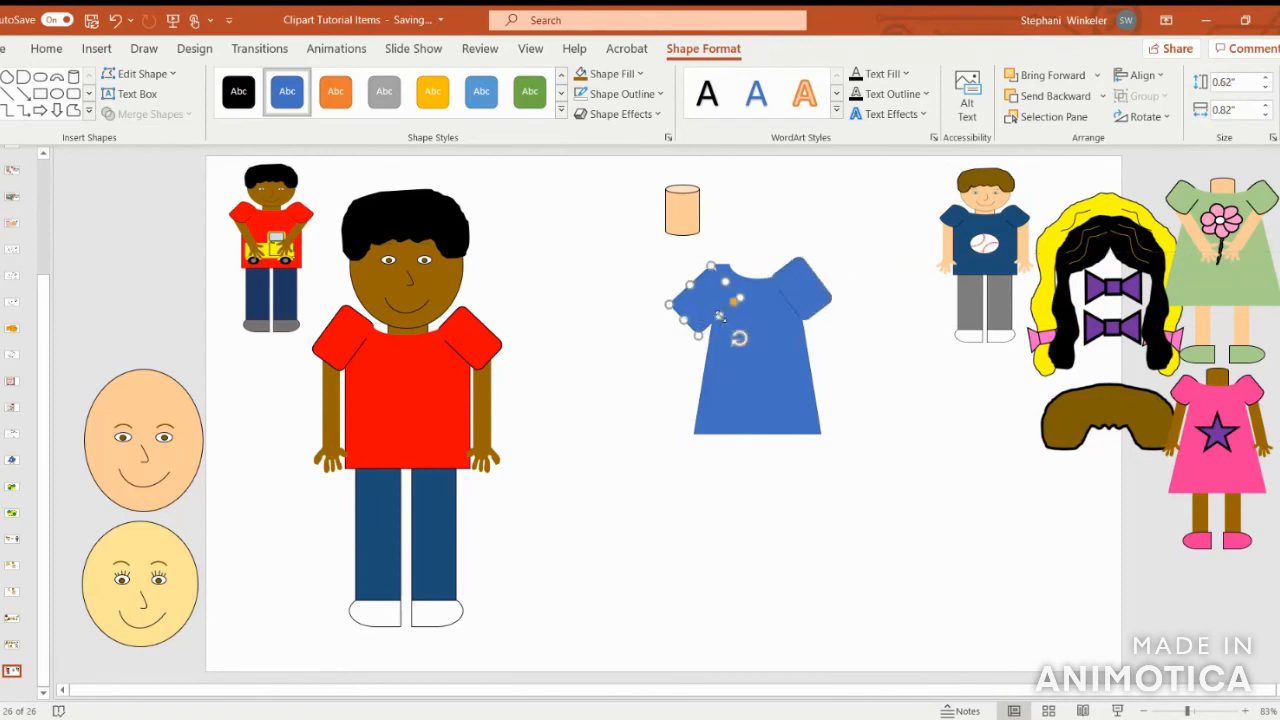
key("Delete")
left_click(798, 283)
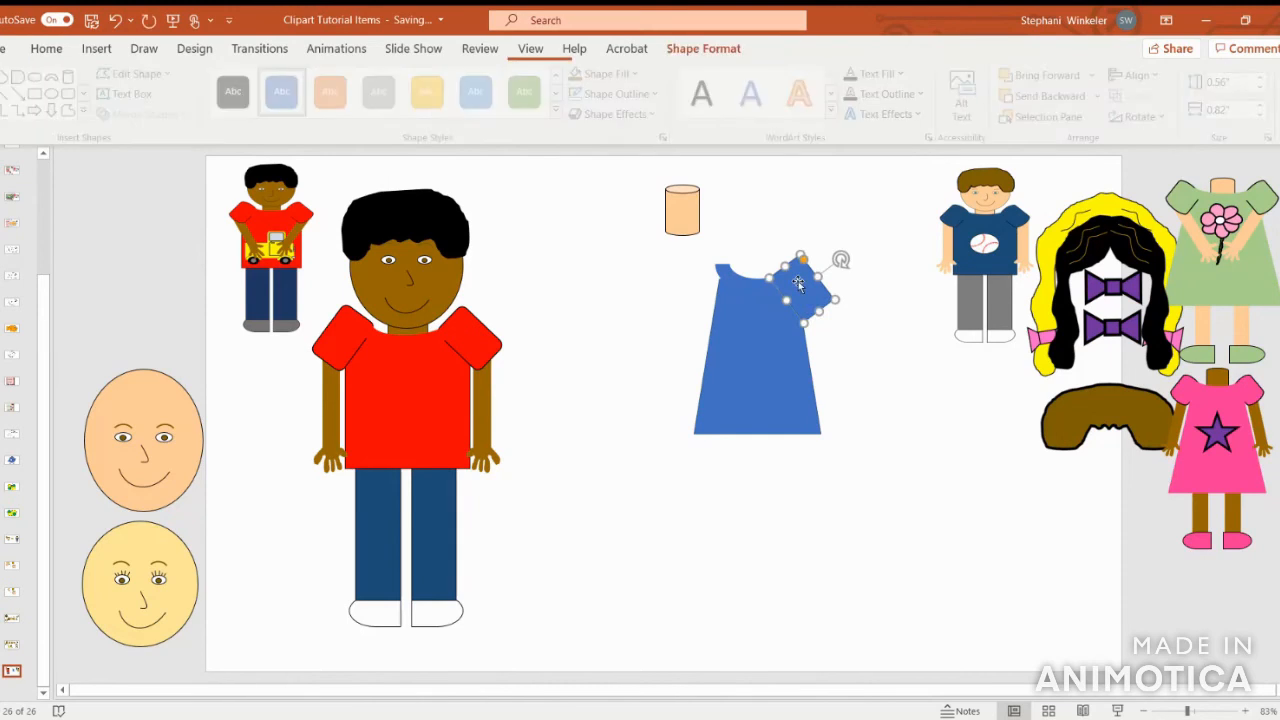
key("ctrl+c")
key("ctrl+v")
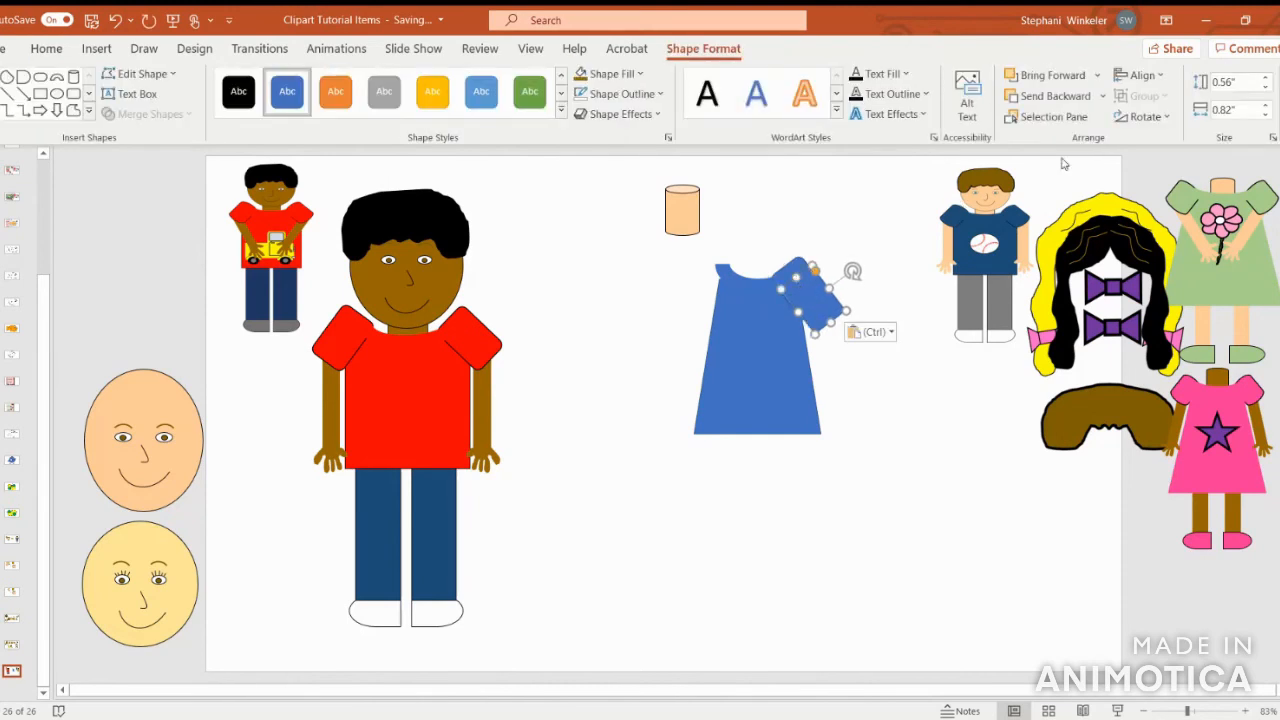
left_click(1141, 116)
left_click(1165, 211)
left_click_drag(808, 302, 704, 286)
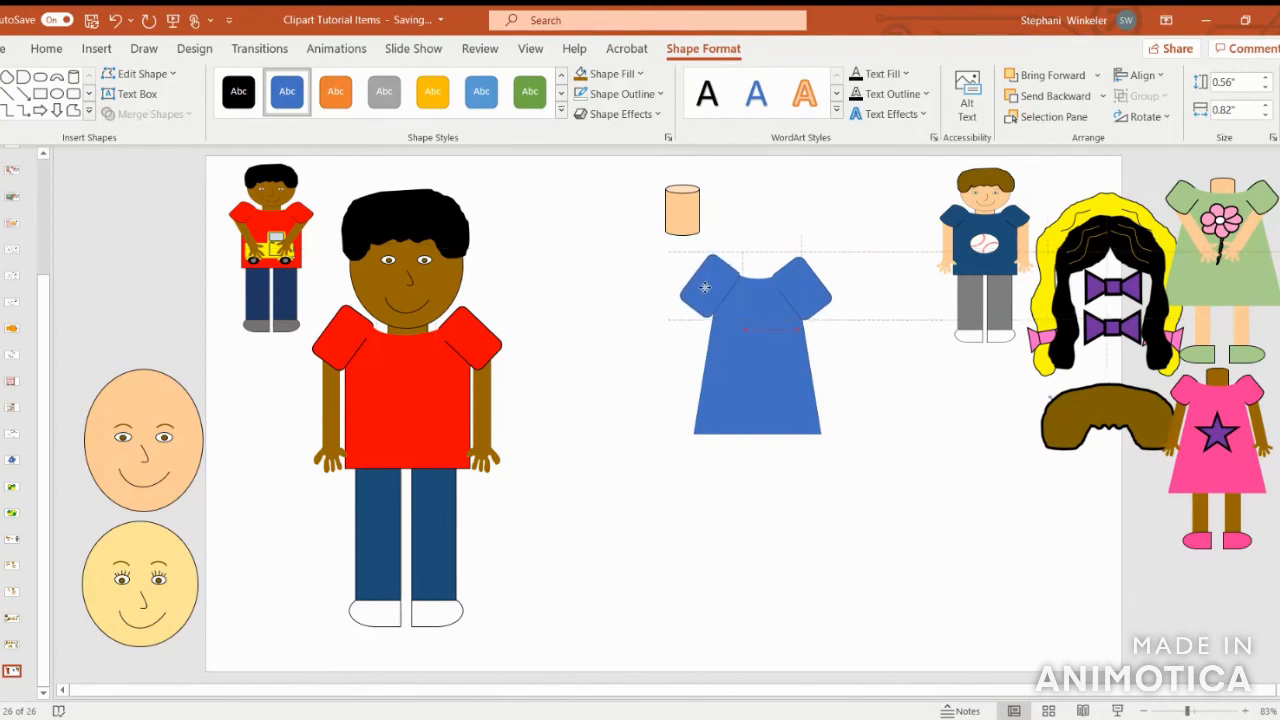
- Nudge the neckline arc and the sleeves so they line up evenly with the top of the dress body
left_click(764, 285)
left_click_drag(766, 286, 765, 281)
left_click(709, 283)
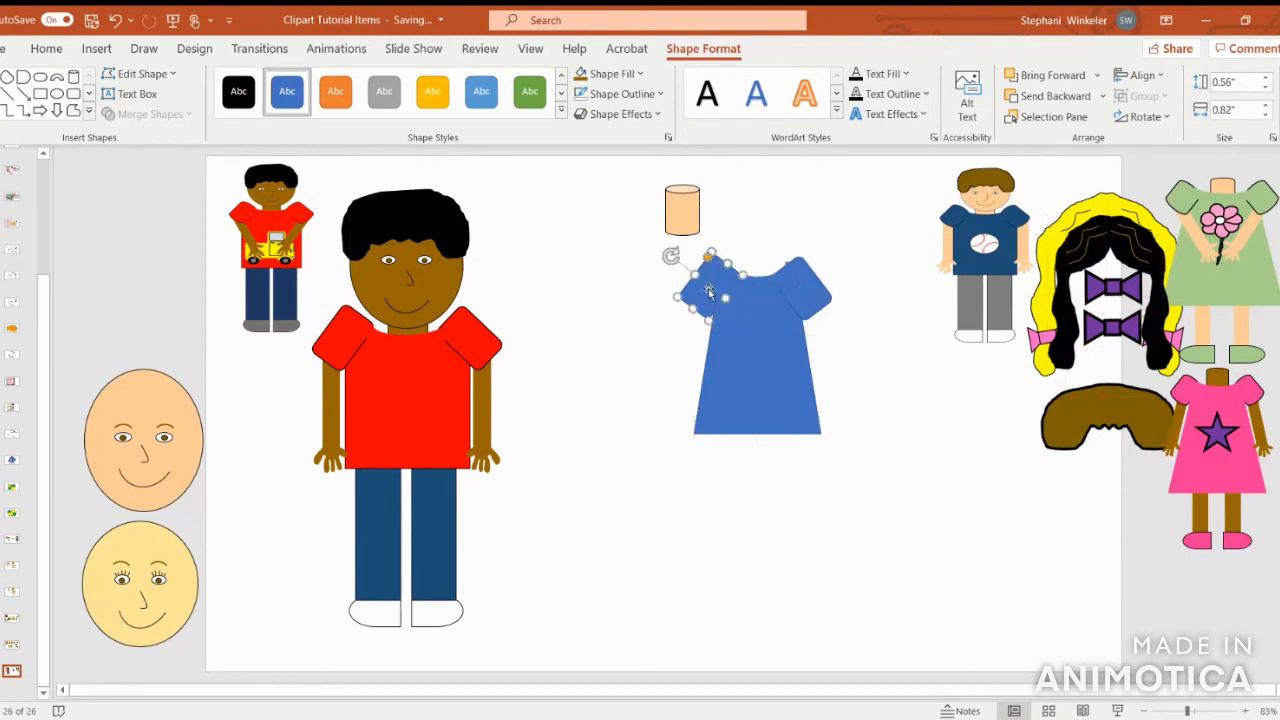
left_click_drag(808, 282, 811, 281)
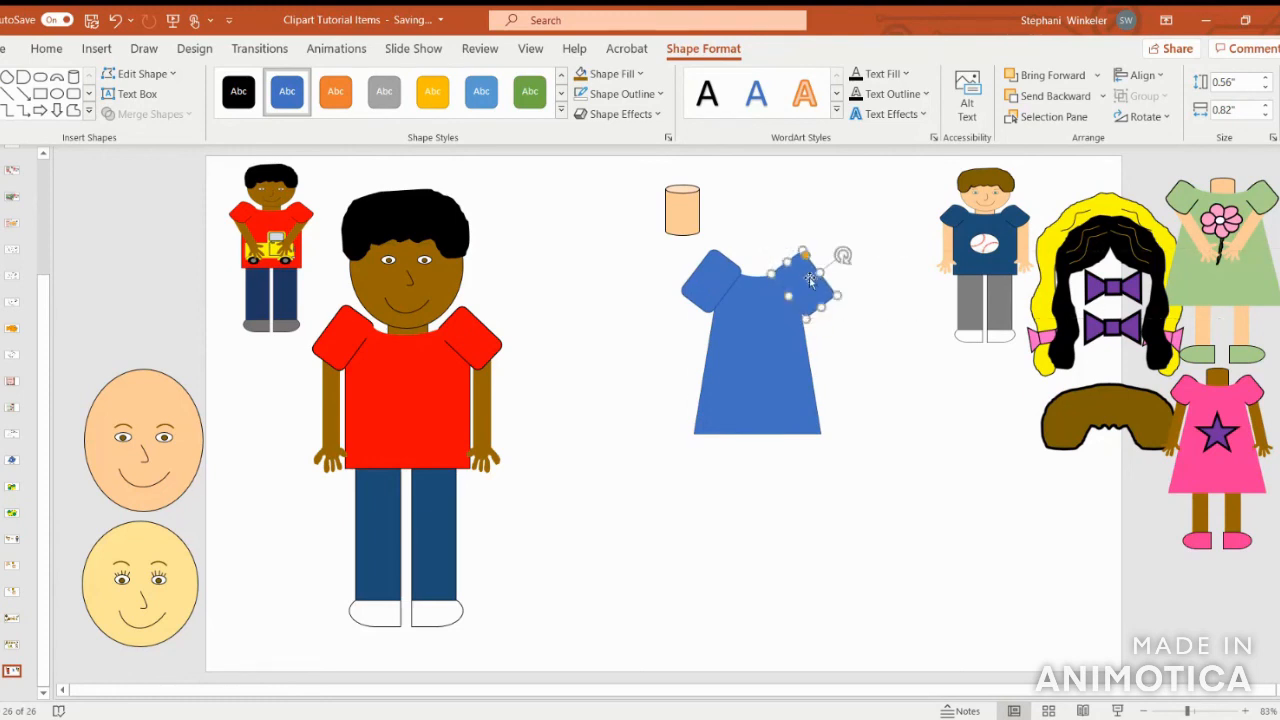
- Group the sleeves, neckline arc and dress body, and enlarge the group to about 2.79" wide and 3.79" high
left_click(763, 287, "shift")
left_click(698, 300, "shift")
left_click(755, 348, "shift")
right_click(755, 348)
mouse_move(808, 466)
left_click(919, 470)
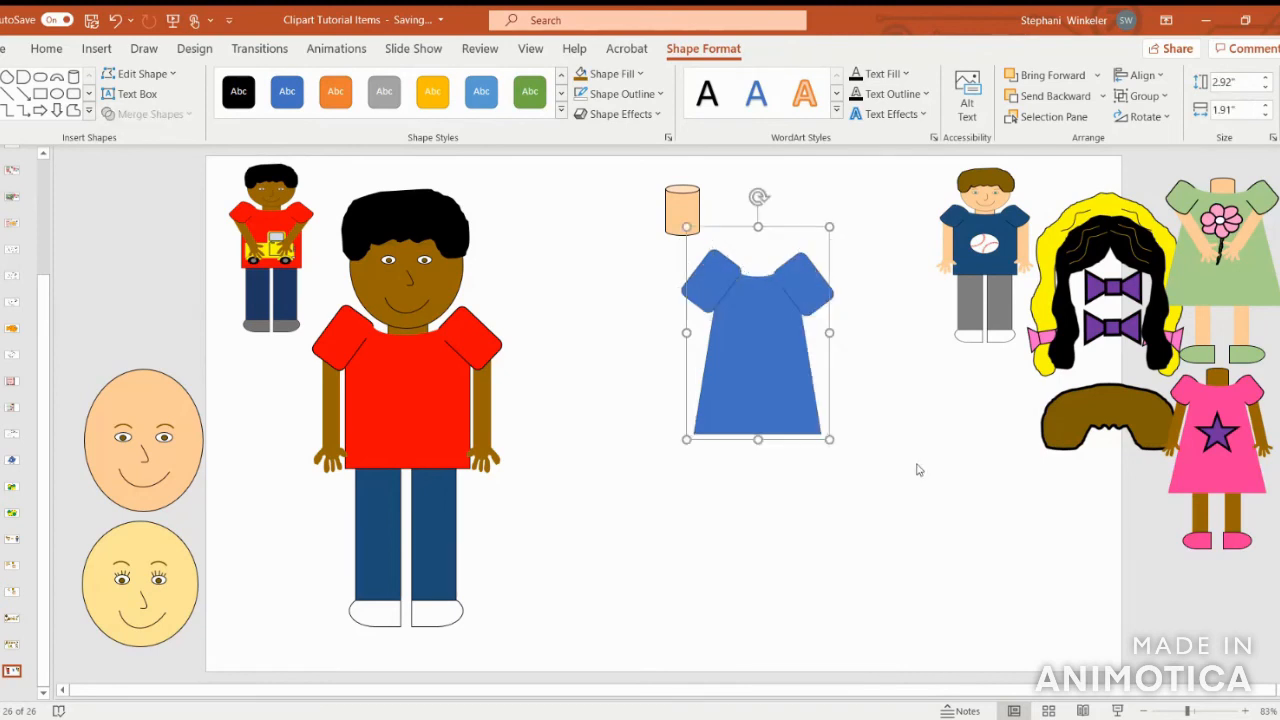
left_click_drag(829, 440, 886, 487)
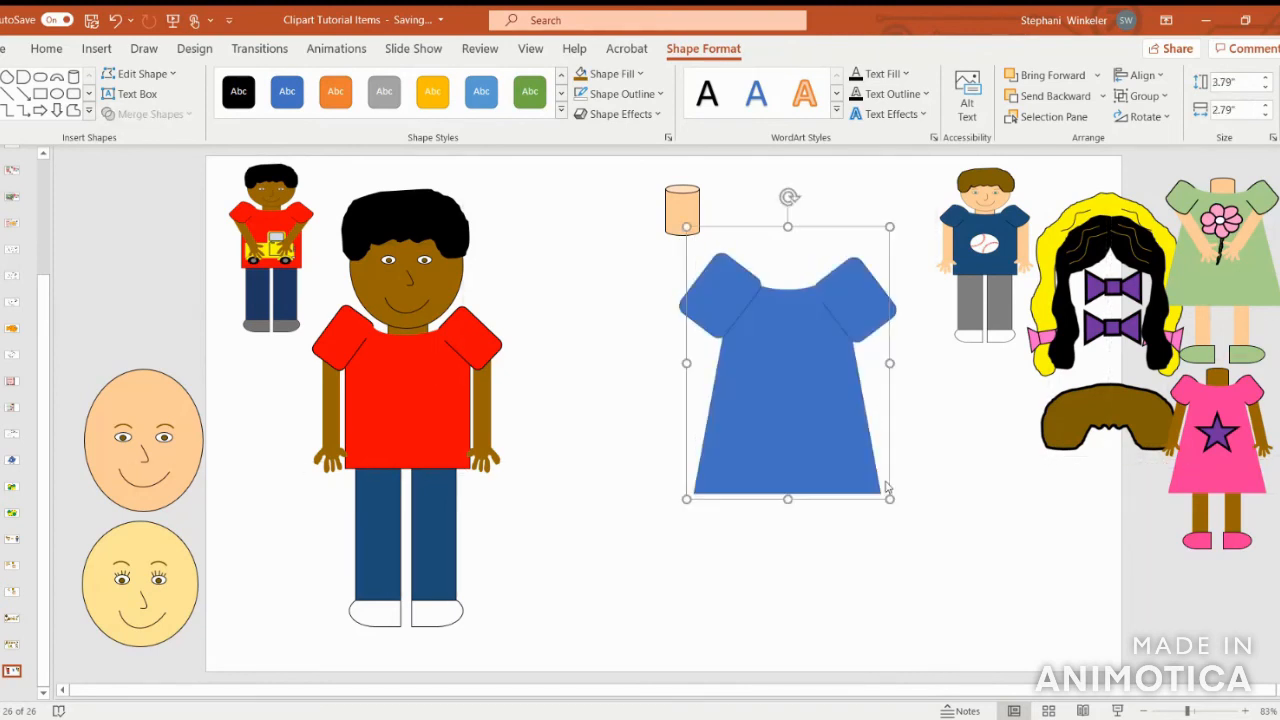
left_click(852, 300)
left_click(925, 397)
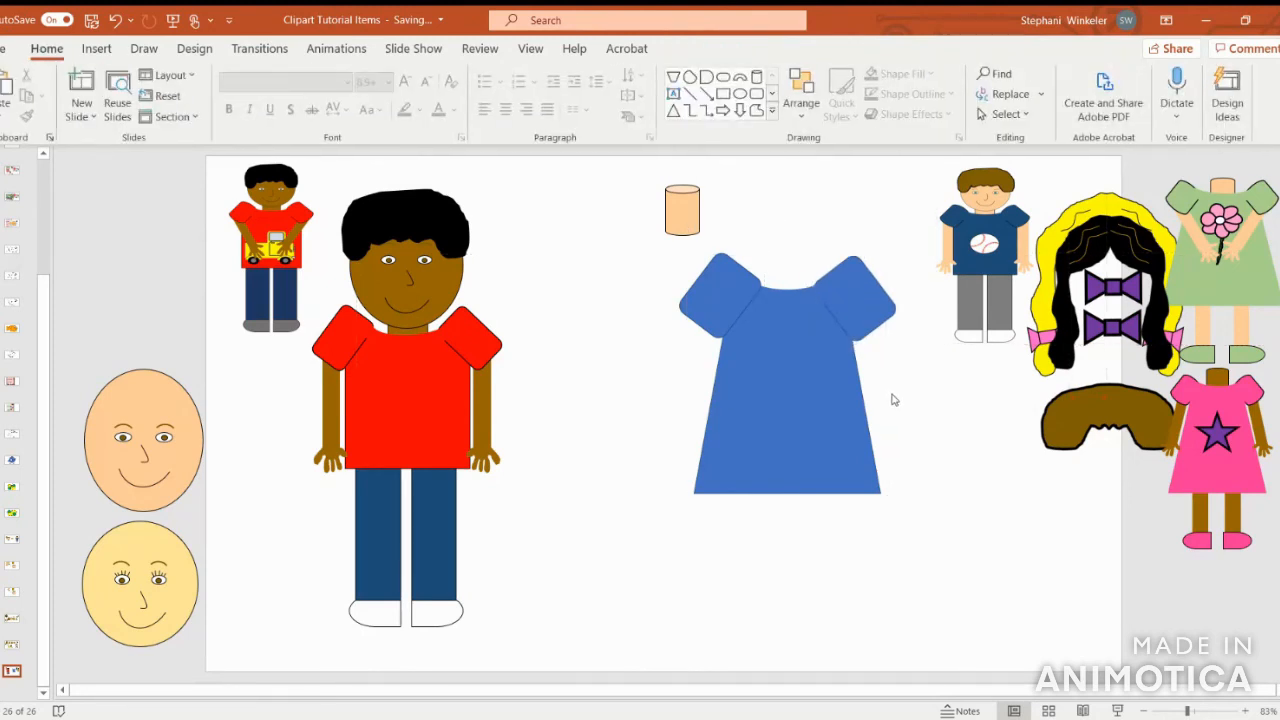
- Fill the grouped dress with the light green theme color
left_click(803, 382)
left_click(610, 74)
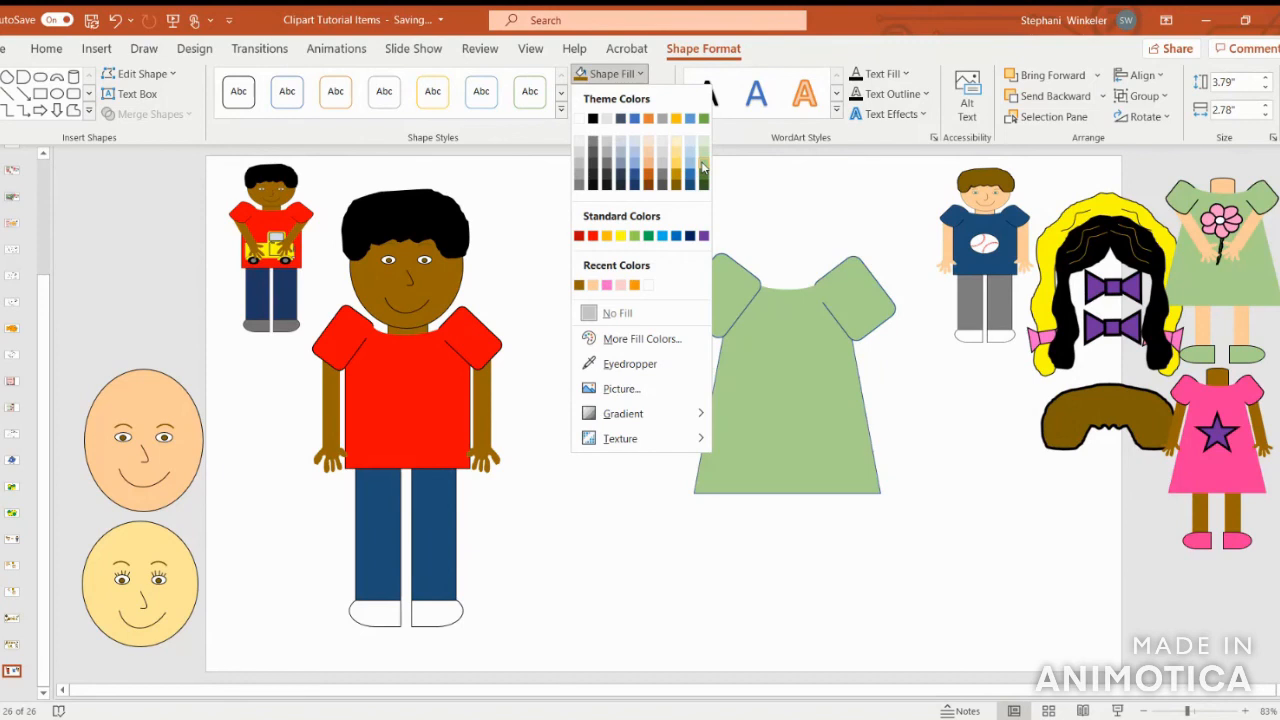
left_click(703, 168)
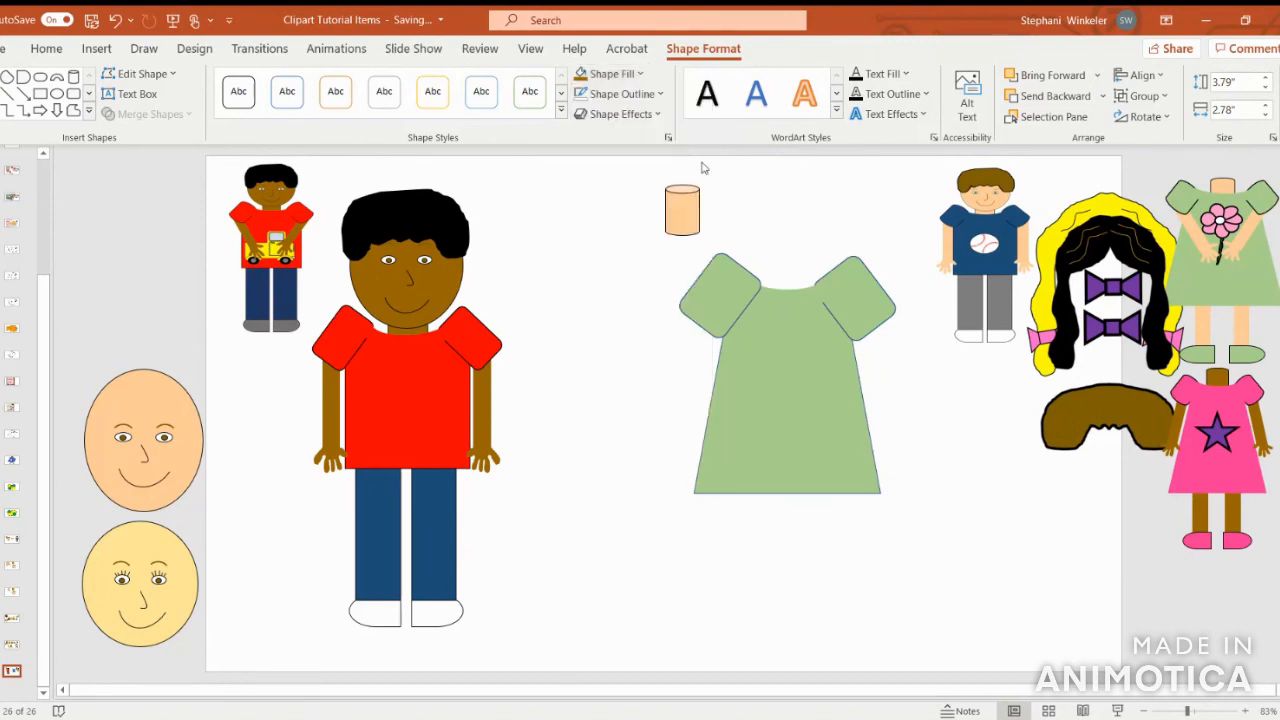
- Give both sleeves of the green dress a black outline
left_click(852, 274)
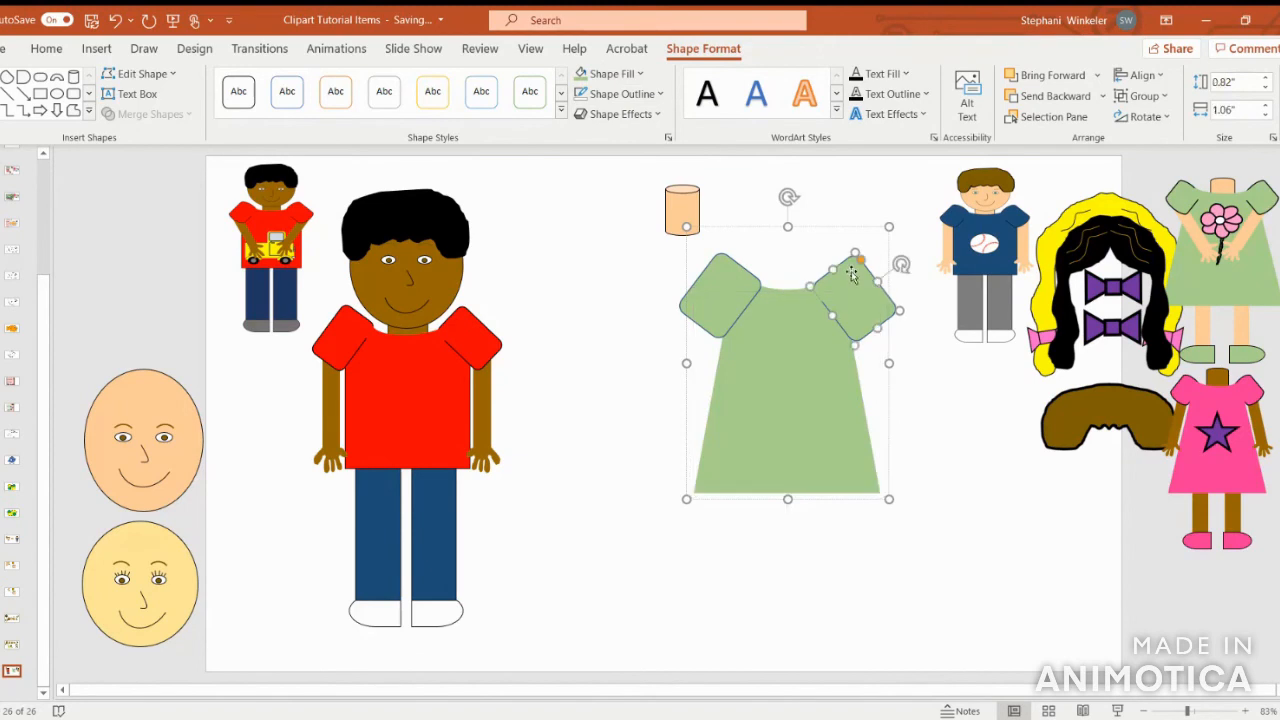
left_click(746, 284, "shift")
left_click(620, 93)
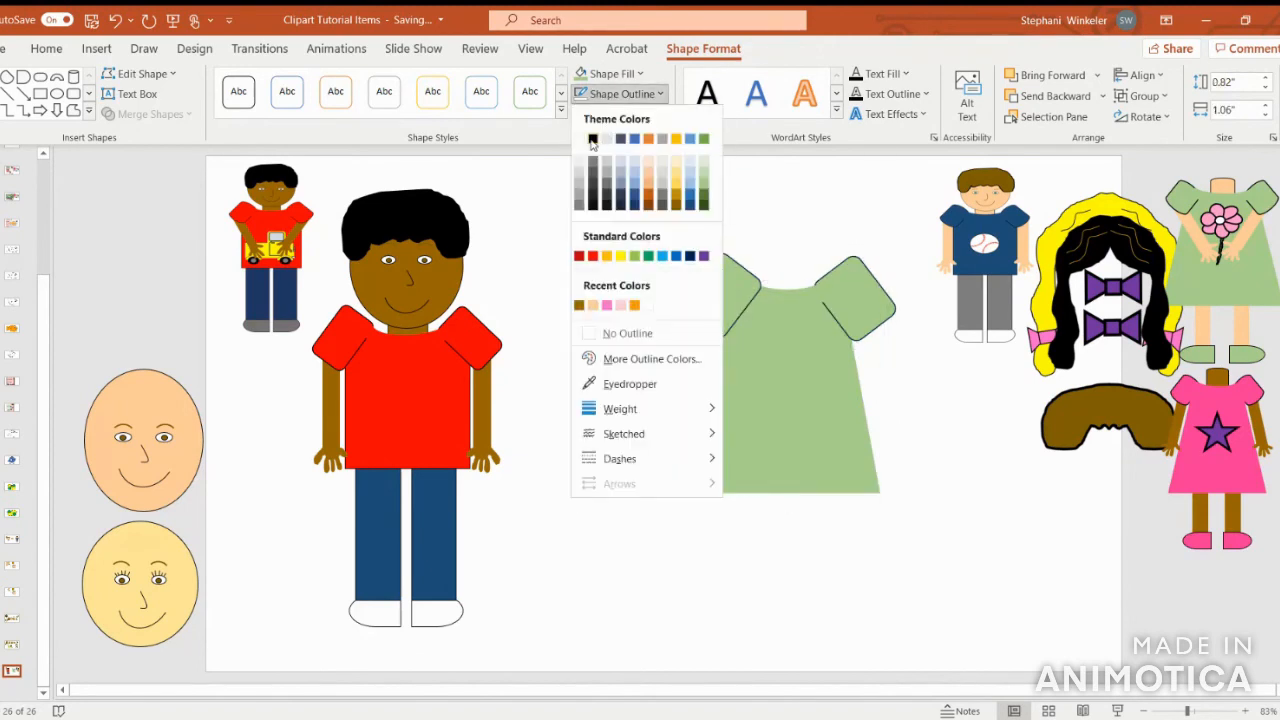
left_click(592, 139)
left_click(828, 602)
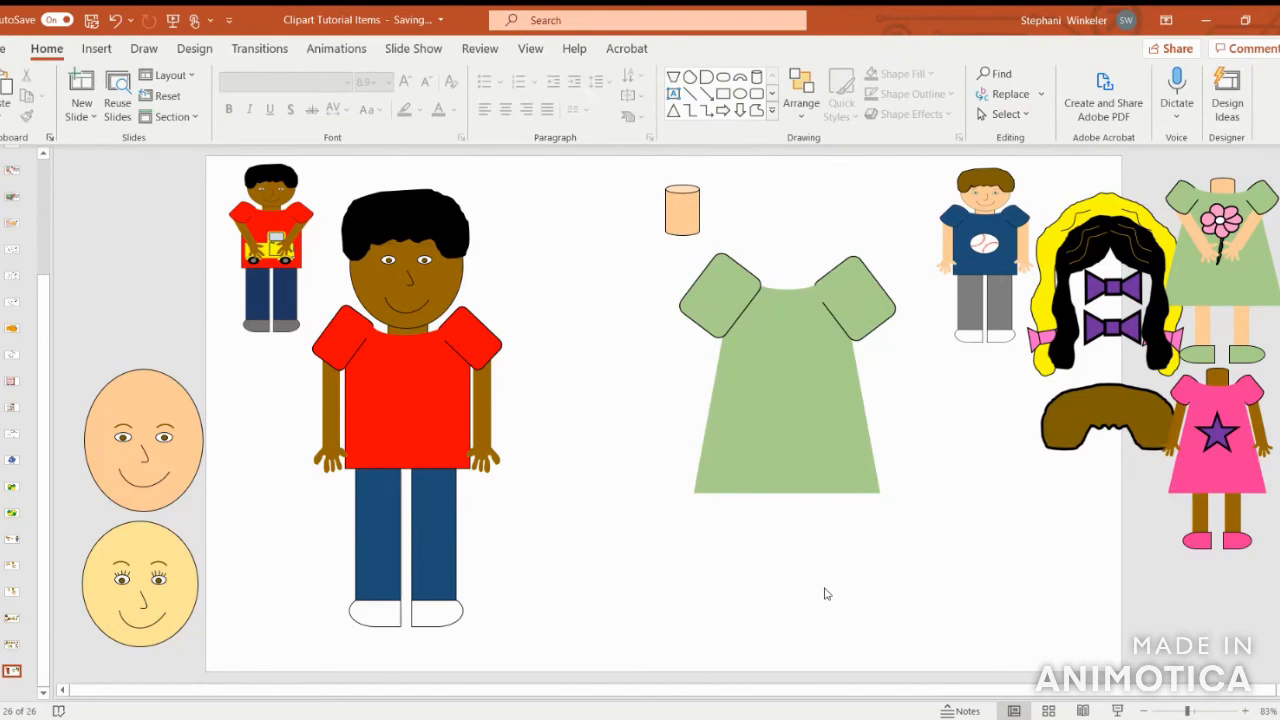
- Draw a rectangle leg about 0.51" wide and 2.1" high at the dress hem and place a copy beside it as the second leg
left_click(96, 48)
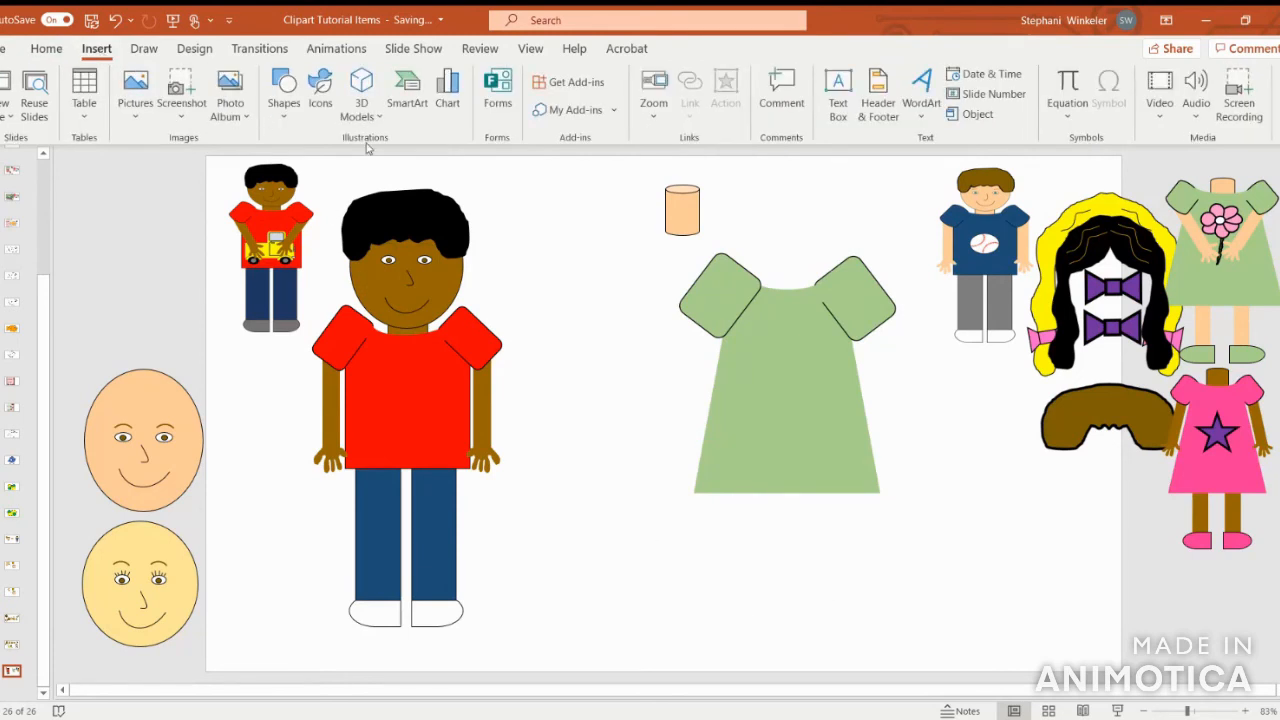
left_click(287, 105)
left_click(441, 166)
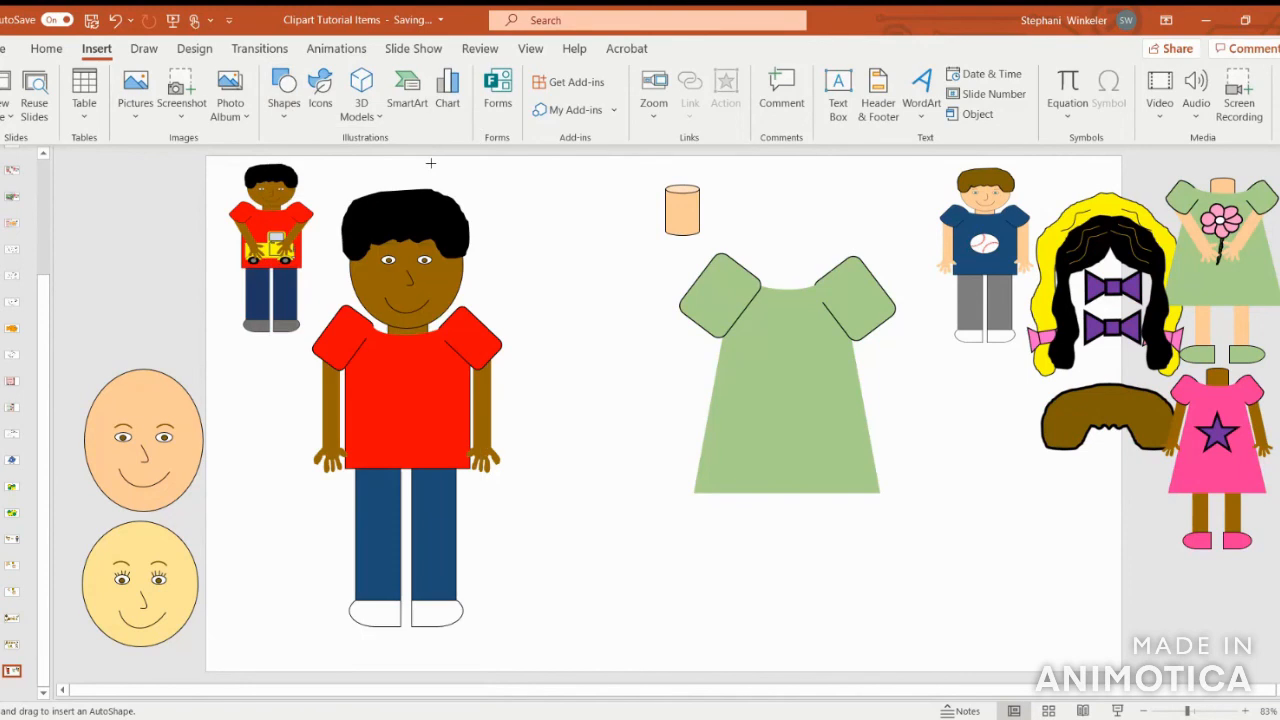
left_click_drag(720, 482, 757, 627)
mouse_move(746, 534)
left_mouse_down()
mouse_move(763, 532)
mouse_move(729, 554)
mouse_move(746, 529)
left_mouse_up()
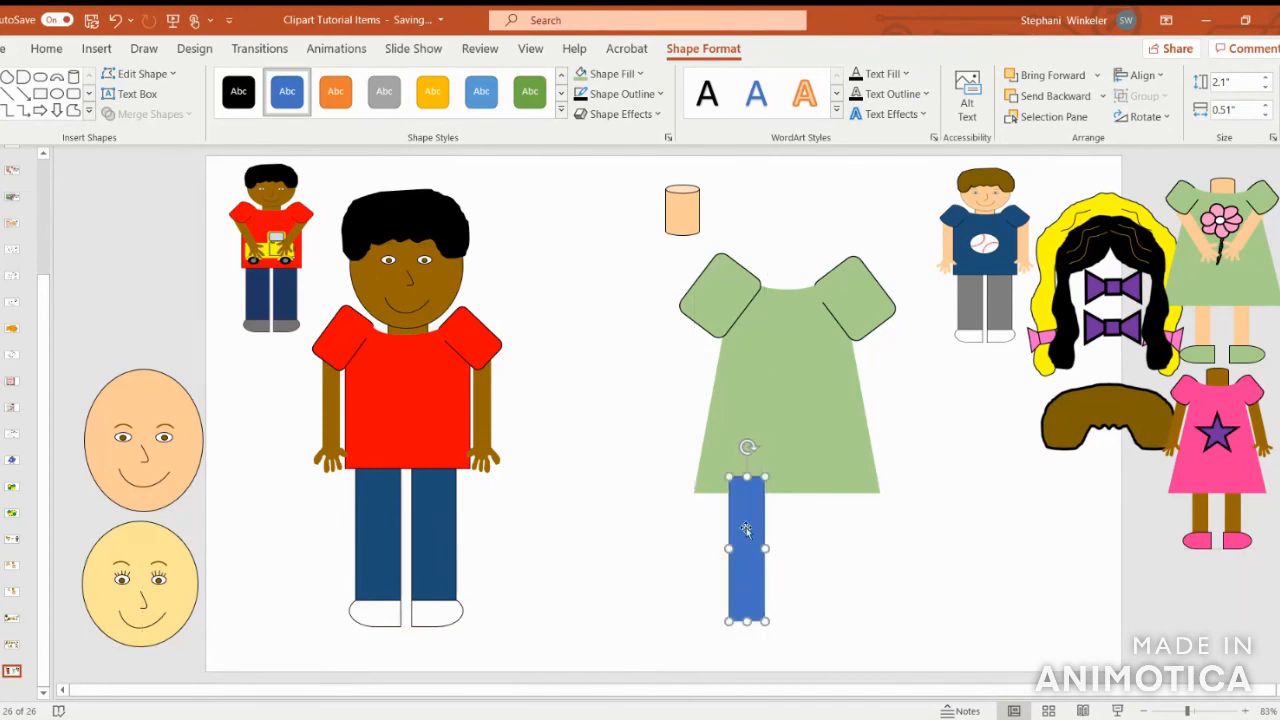
key("ctrl+v")
left_click_drag(748, 530, 820, 512)
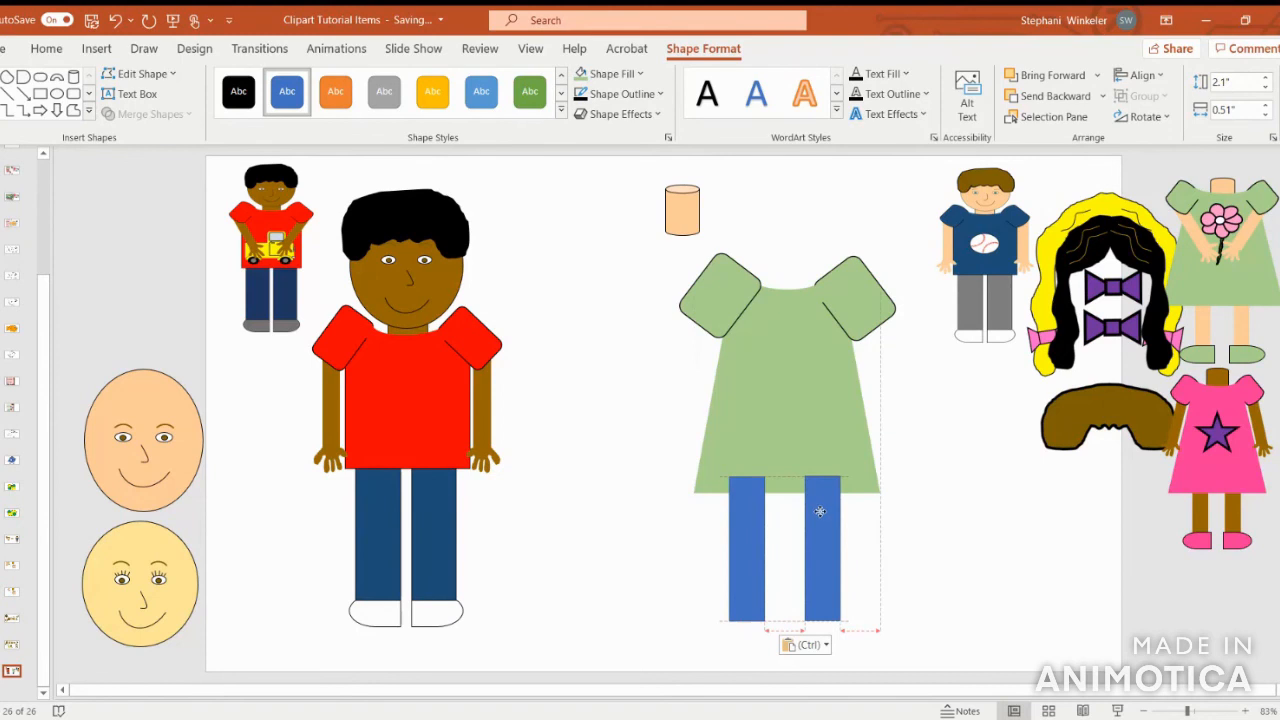
- Group the two legs and fill them with the recently used peach skin color
left_click(748, 526, "shift")
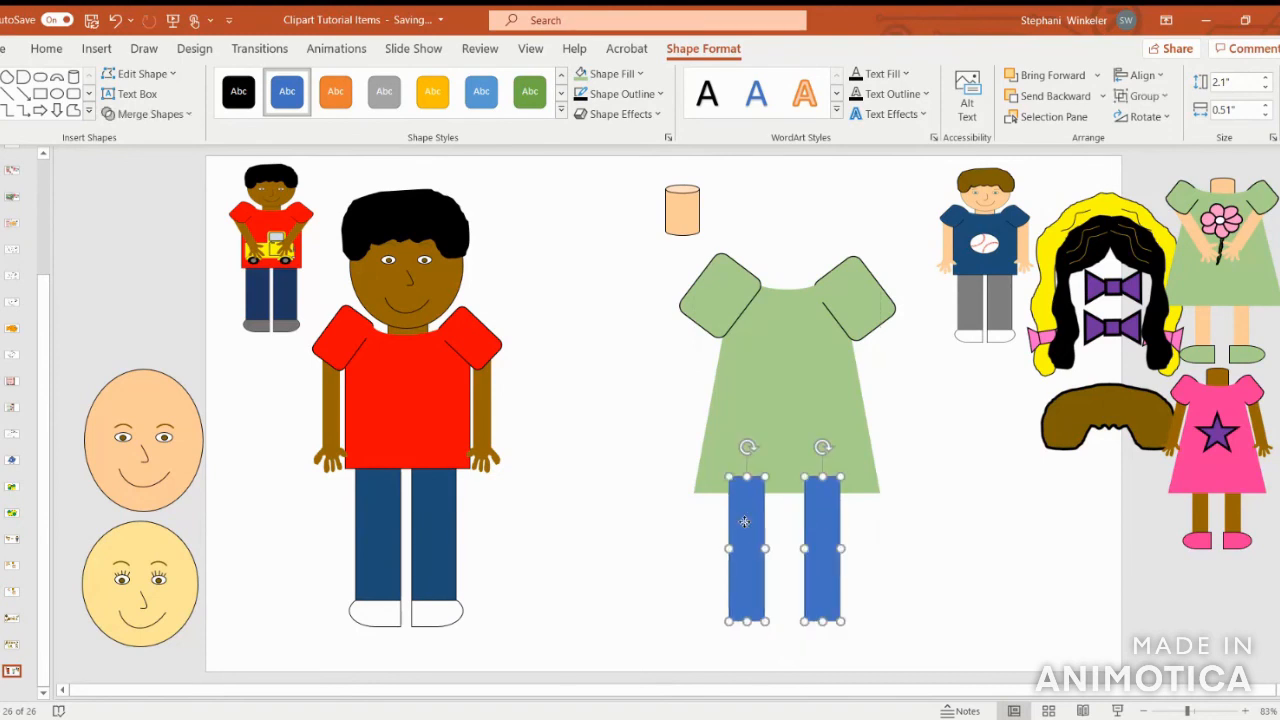
right_click(744, 521)
mouse_move(795, 300)
left_click(910, 300)
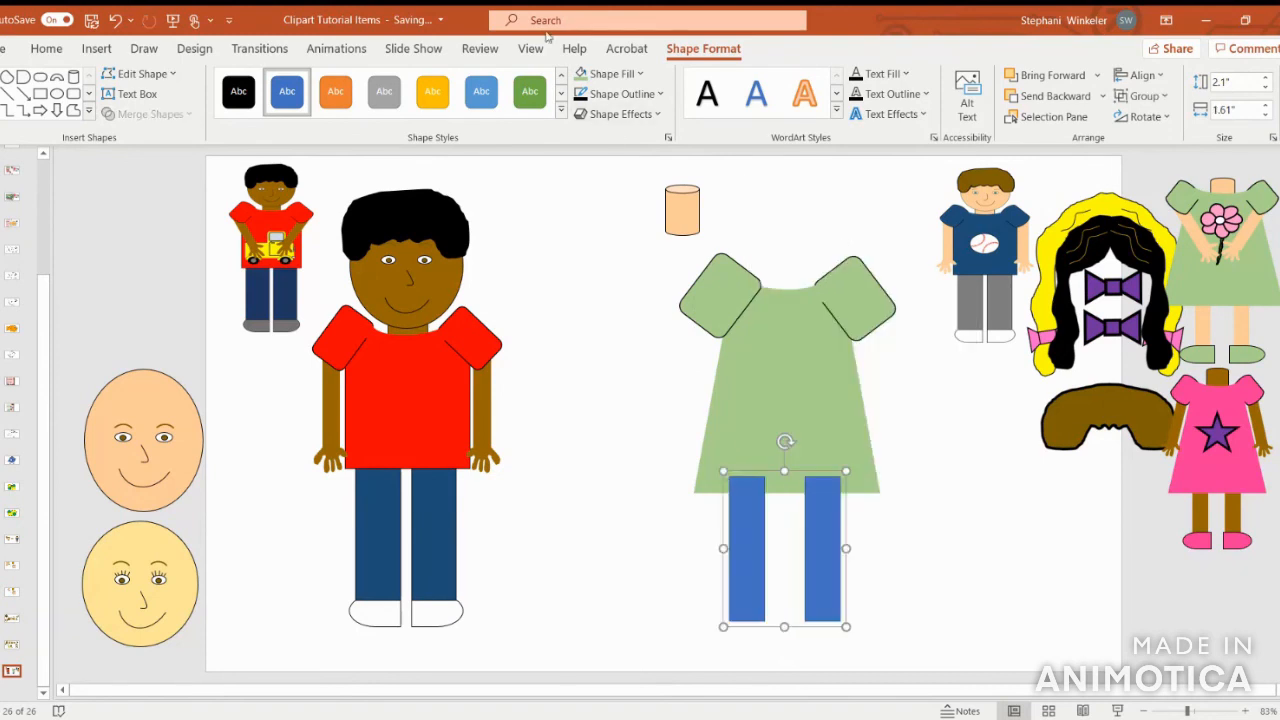
left_click(610, 75)
left_click(586, 288)
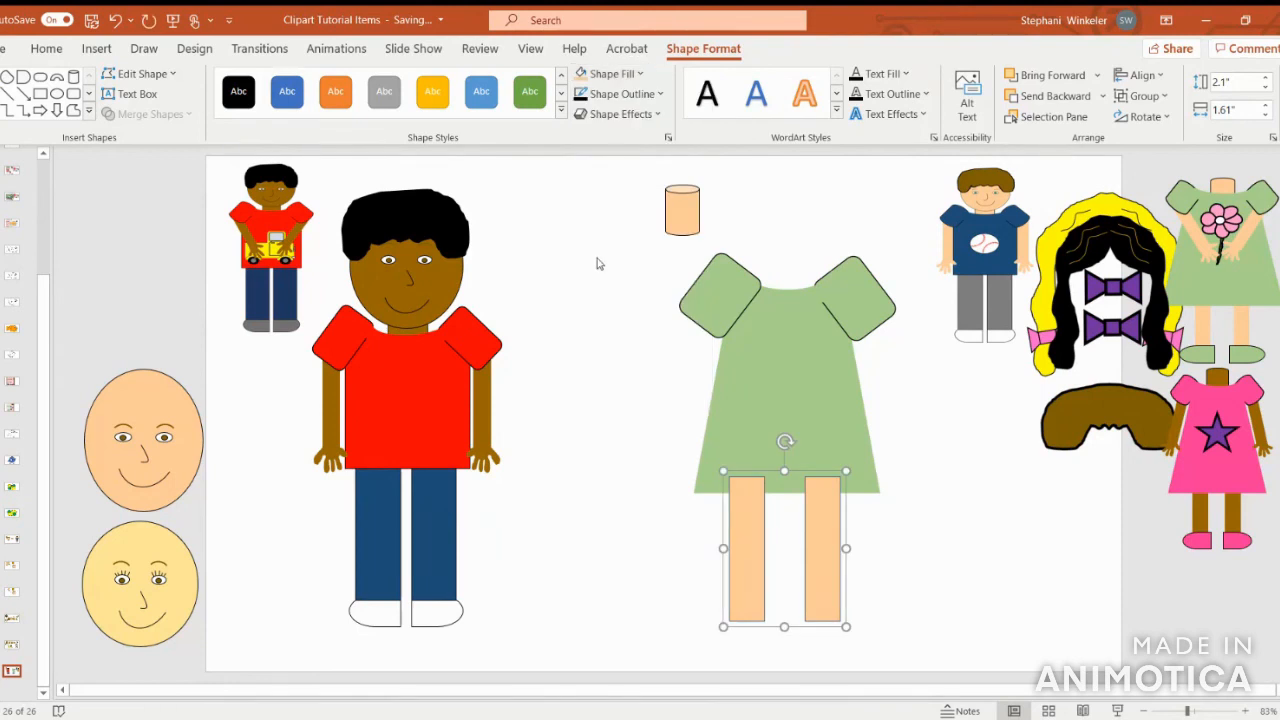
- Remove the outline from the grouped legs and send them behind the dress
left_click(622, 94)
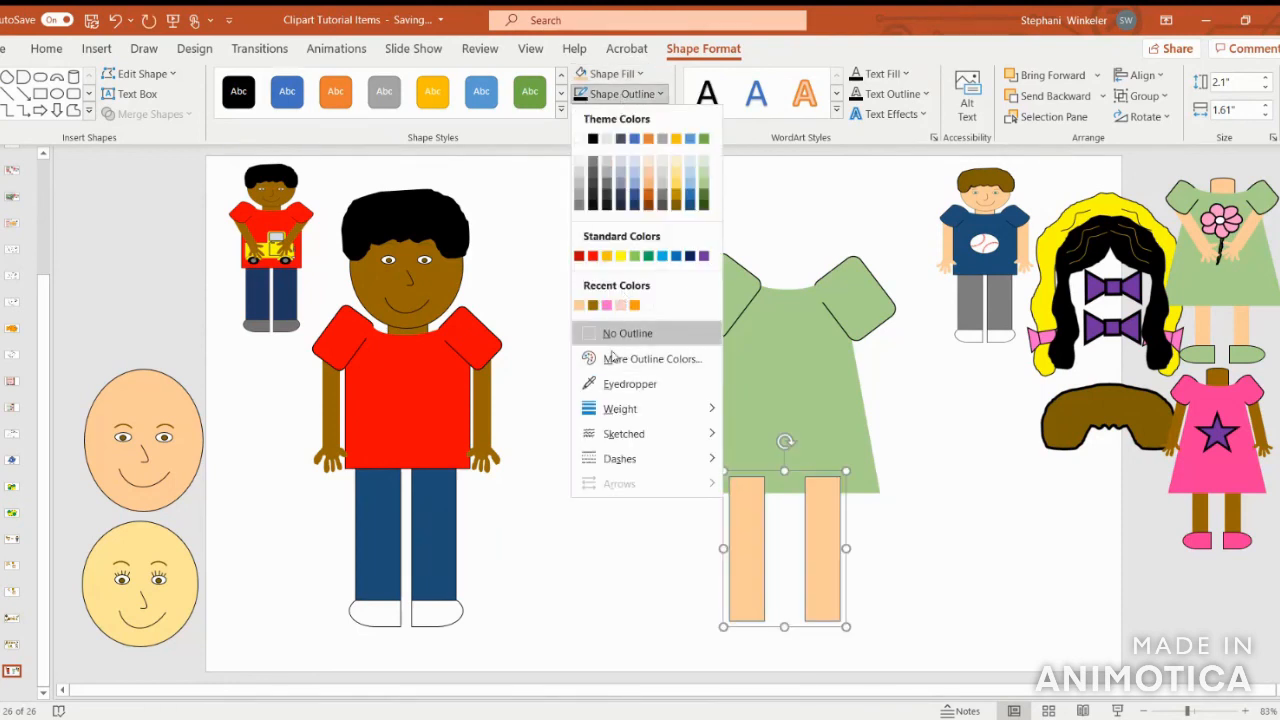
left_click(625, 331)
left_click(1055, 96)
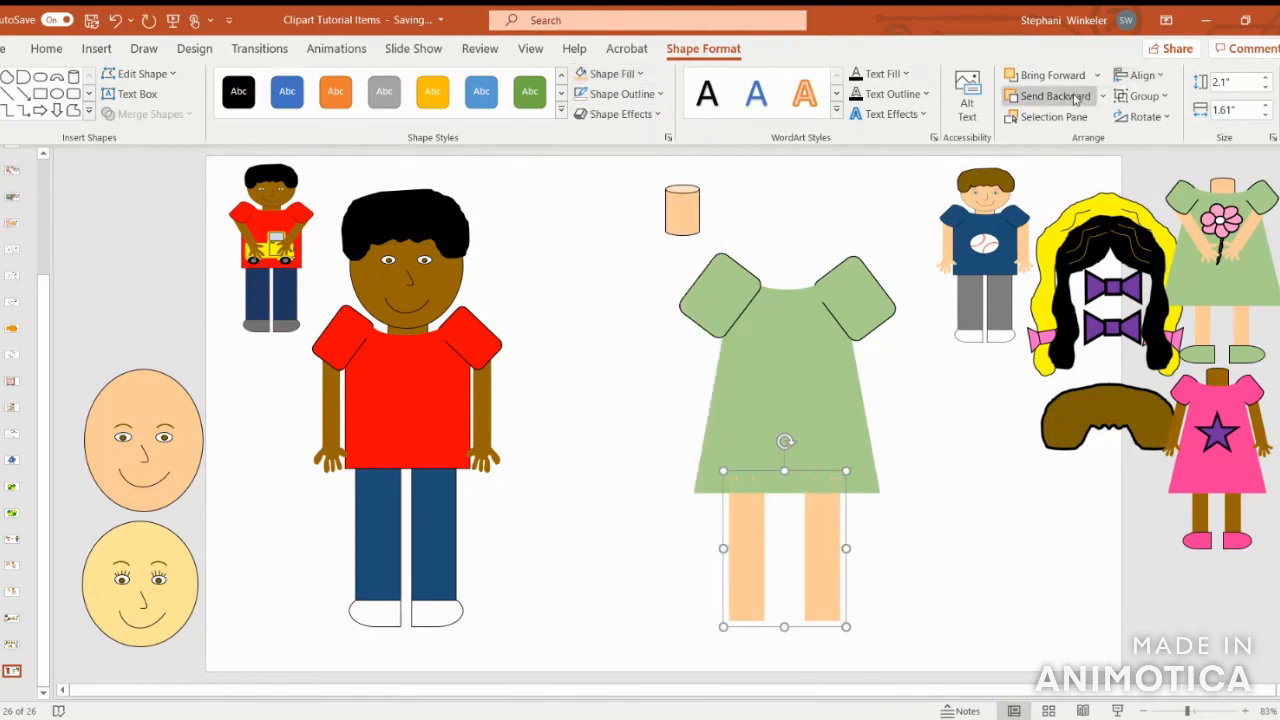
- Copy the boy's two white shoes and place the copies at the bottom of the girl's legs
left_click(440, 614)
left_click(440, 614)
left_click(395, 618, "shift")
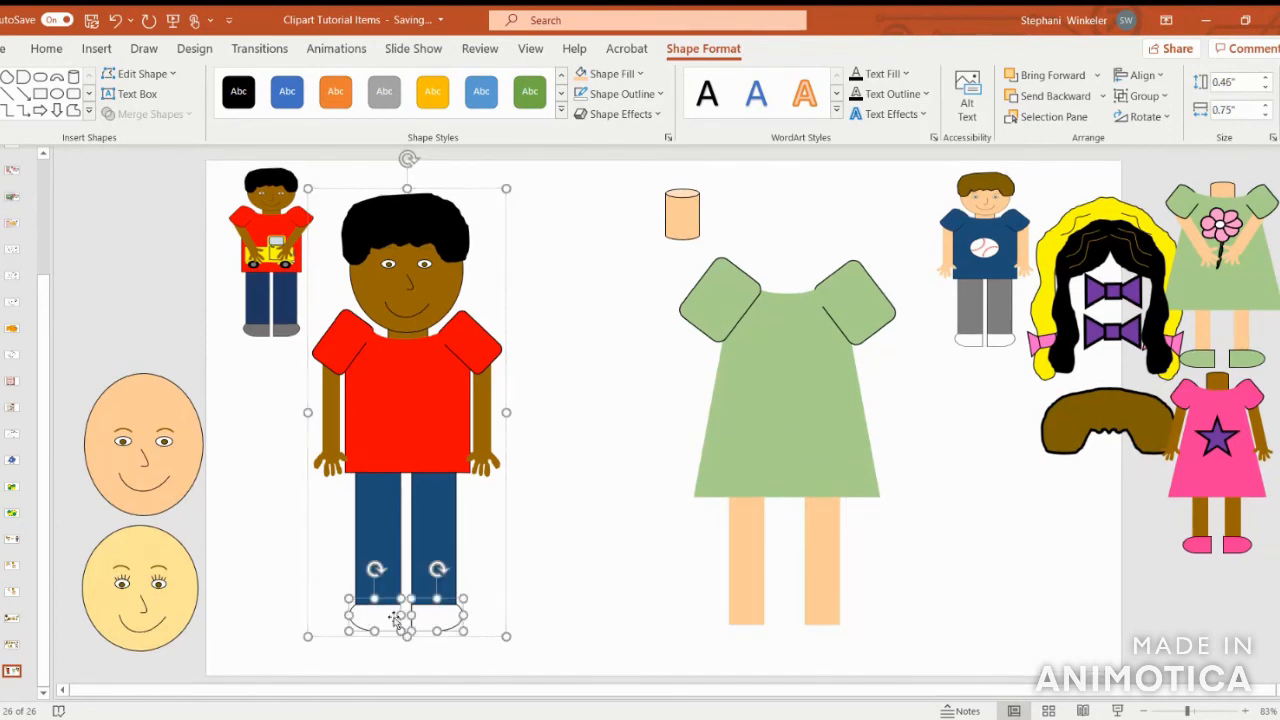
key("ctrl+v")
left_click_drag(418, 625, 814, 630)
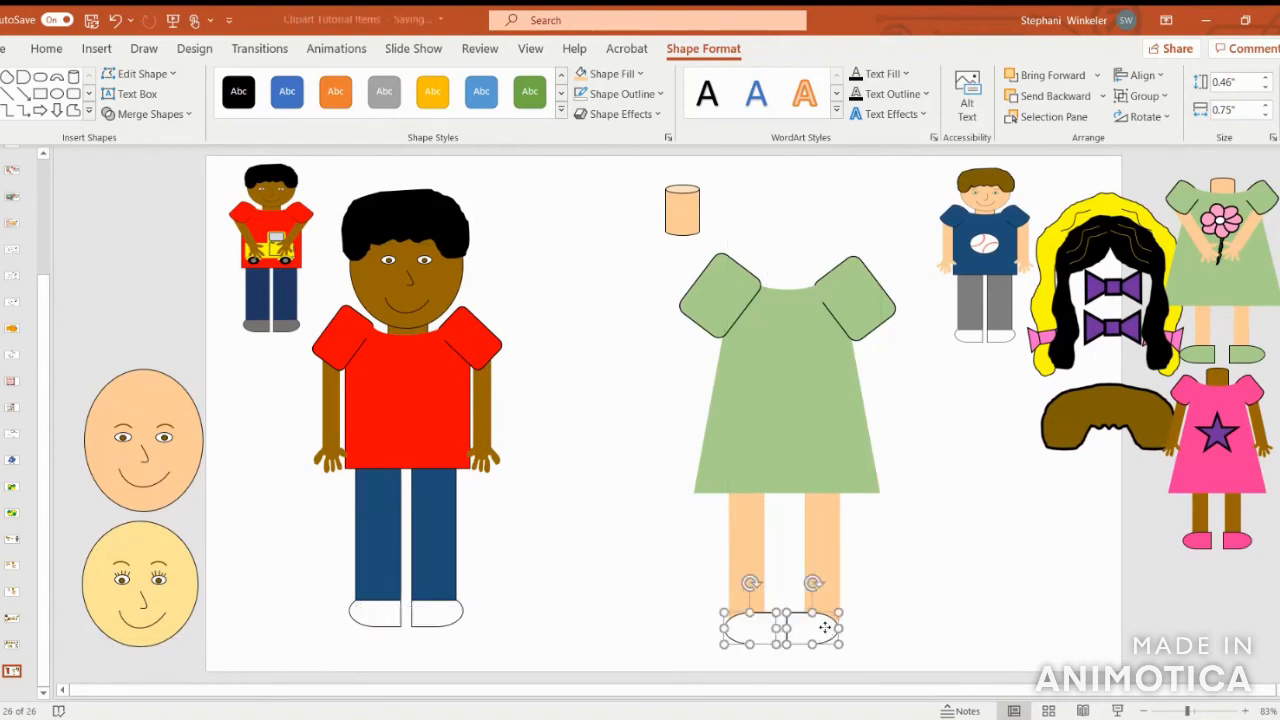
- Spread the girl's two shoes apart so each one sits under its own leg
left_click(912, 639)
left_click(803, 630)
left_click_drag(803, 630, 819, 628)
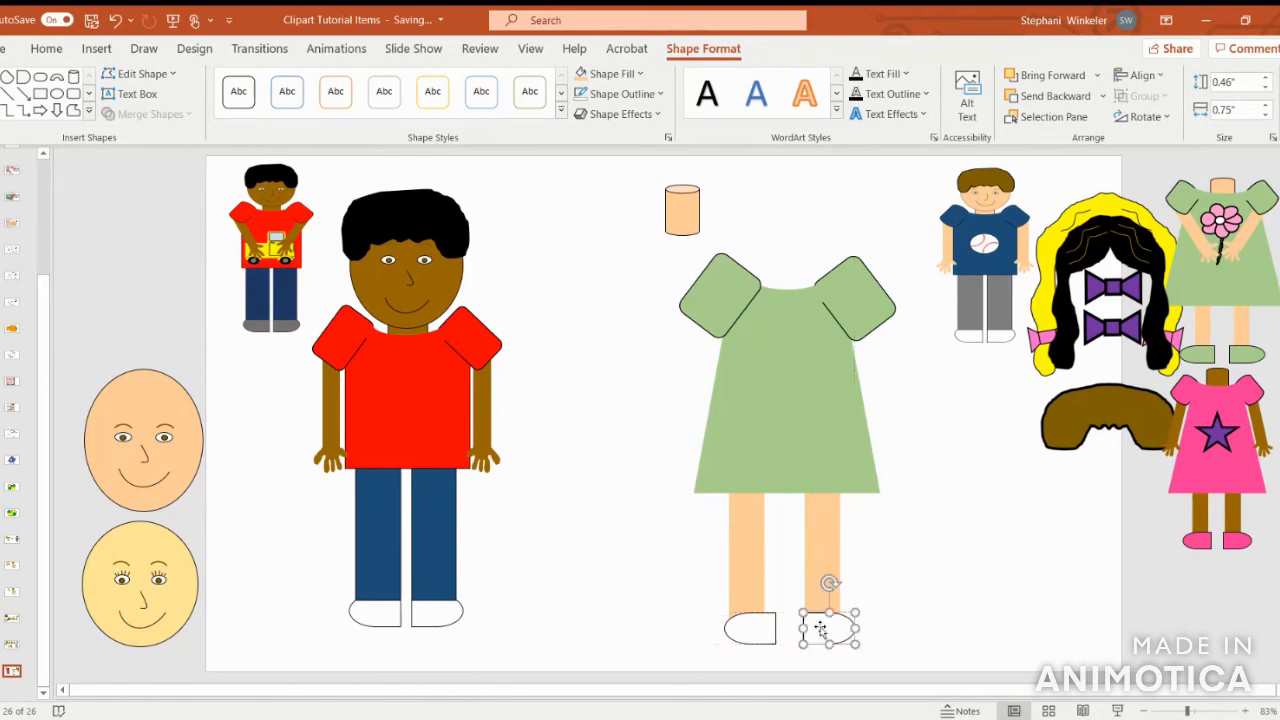
left_click_drag(740, 626, 746, 629)
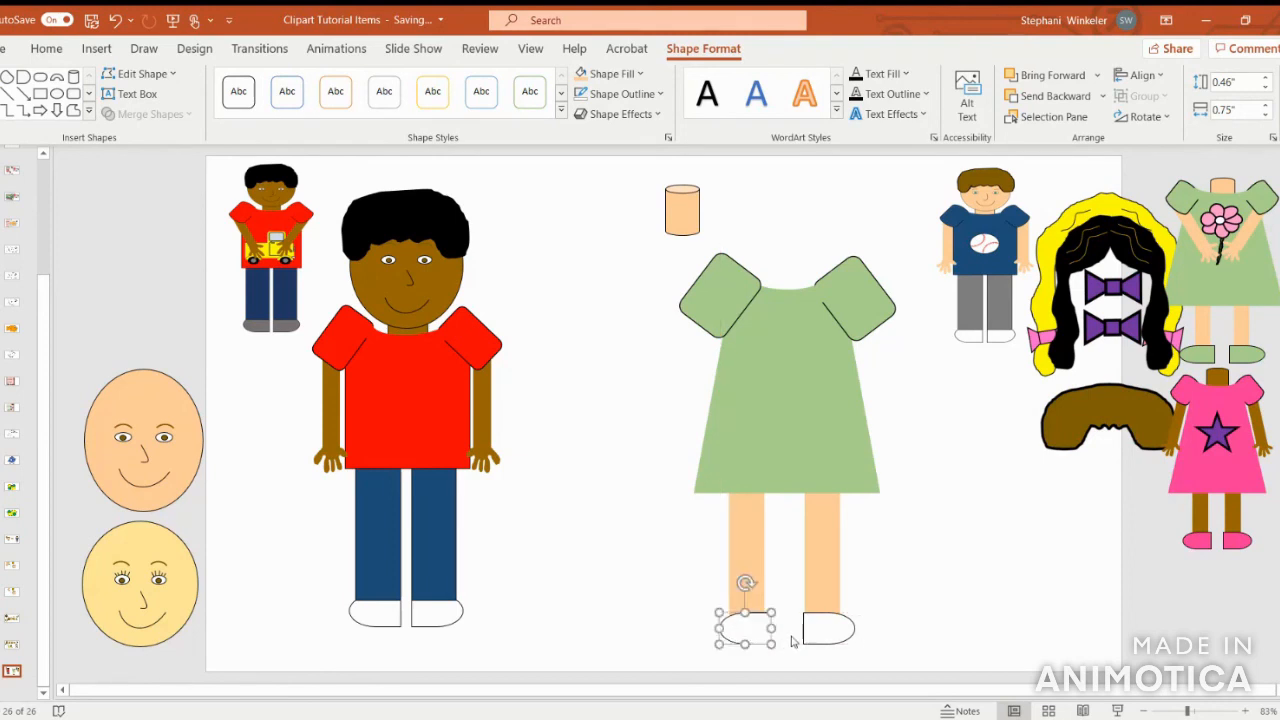
- Fill both of the girl's shoes with the same light green as the dress
left_click(810, 630, "shift")
left_click(614, 74)
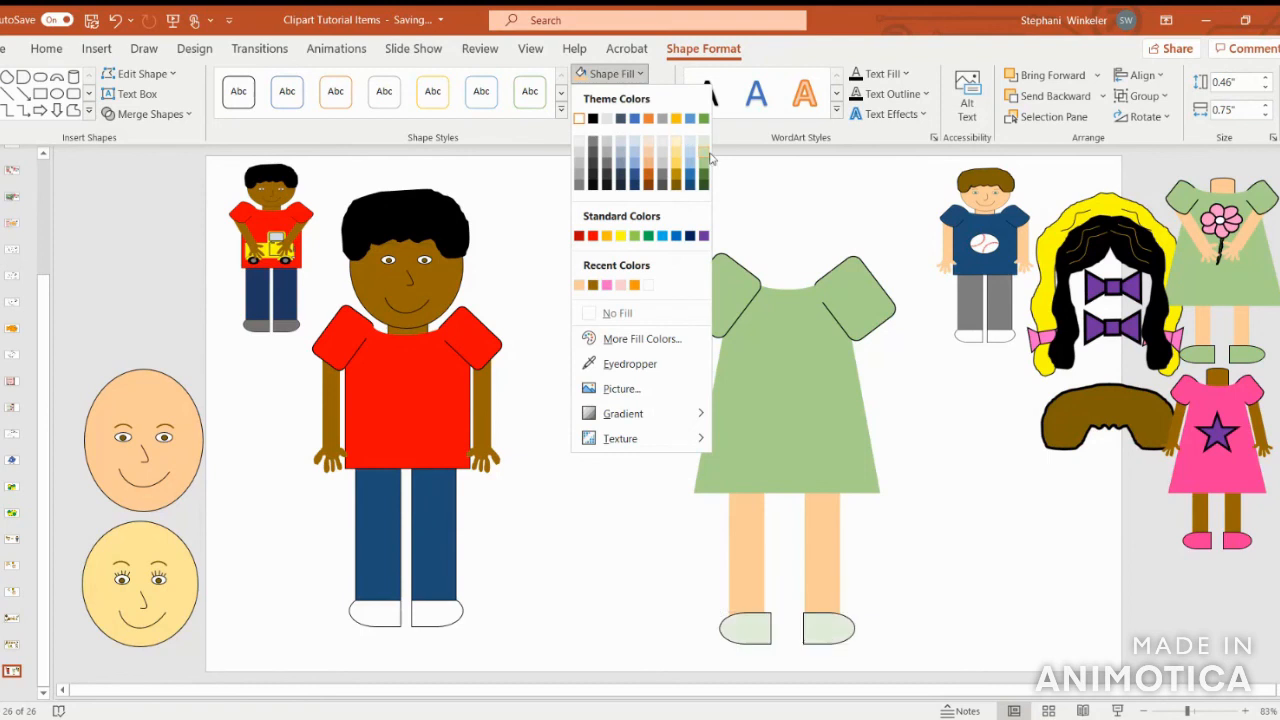
left_click(704, 168)
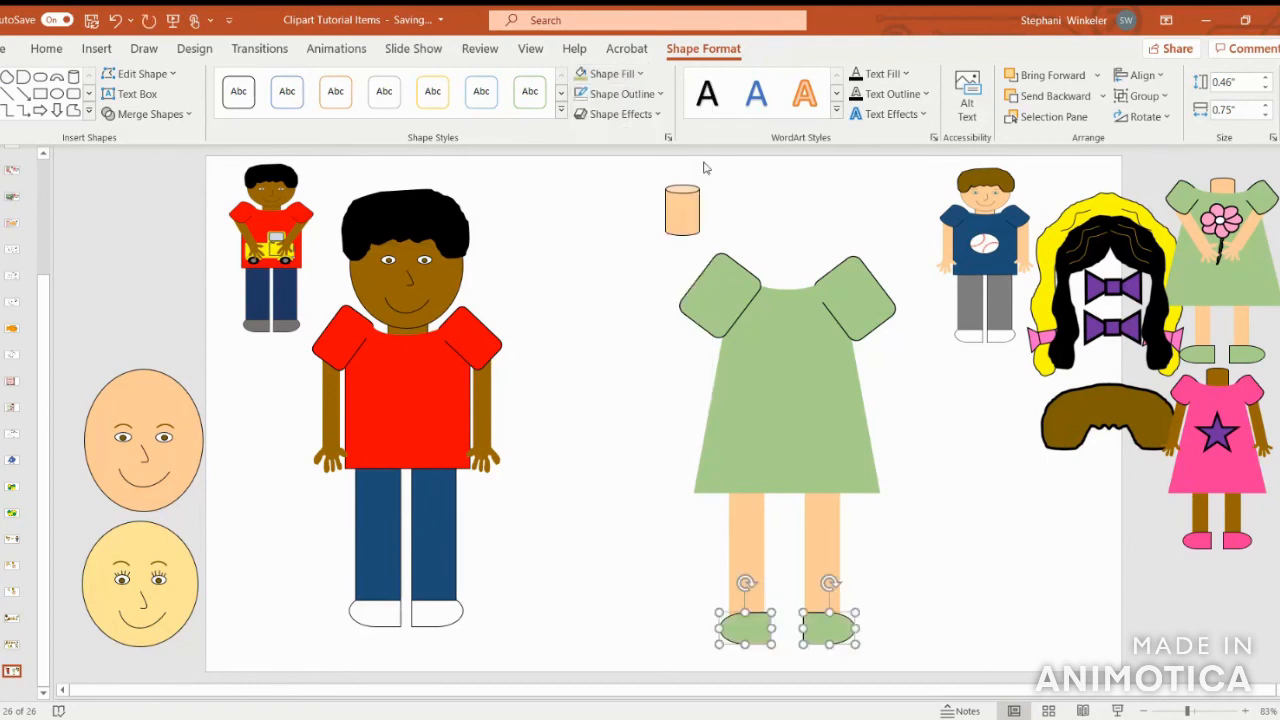
left_click(995, 521)
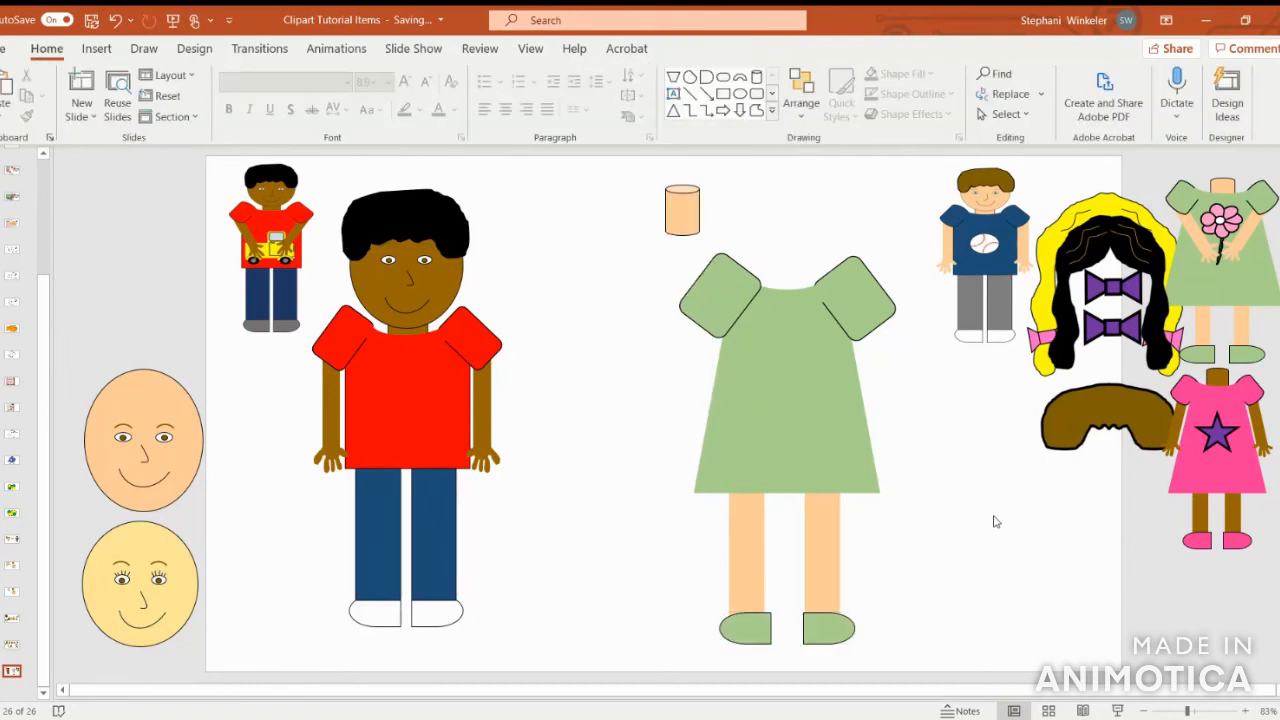
- Shrink the peach face beside the slide to about 1.61" wide and 1.82" high
left_click(137, 390)
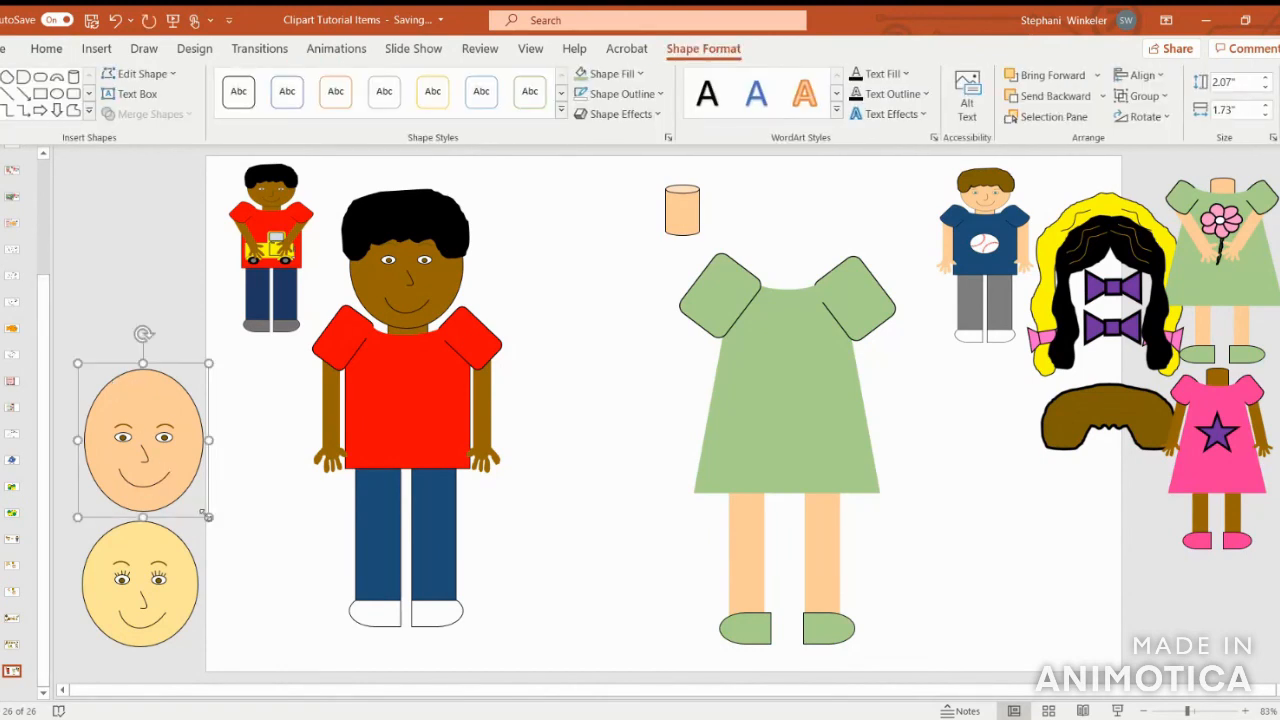
left_click_drag(205, 515, 195, 496)
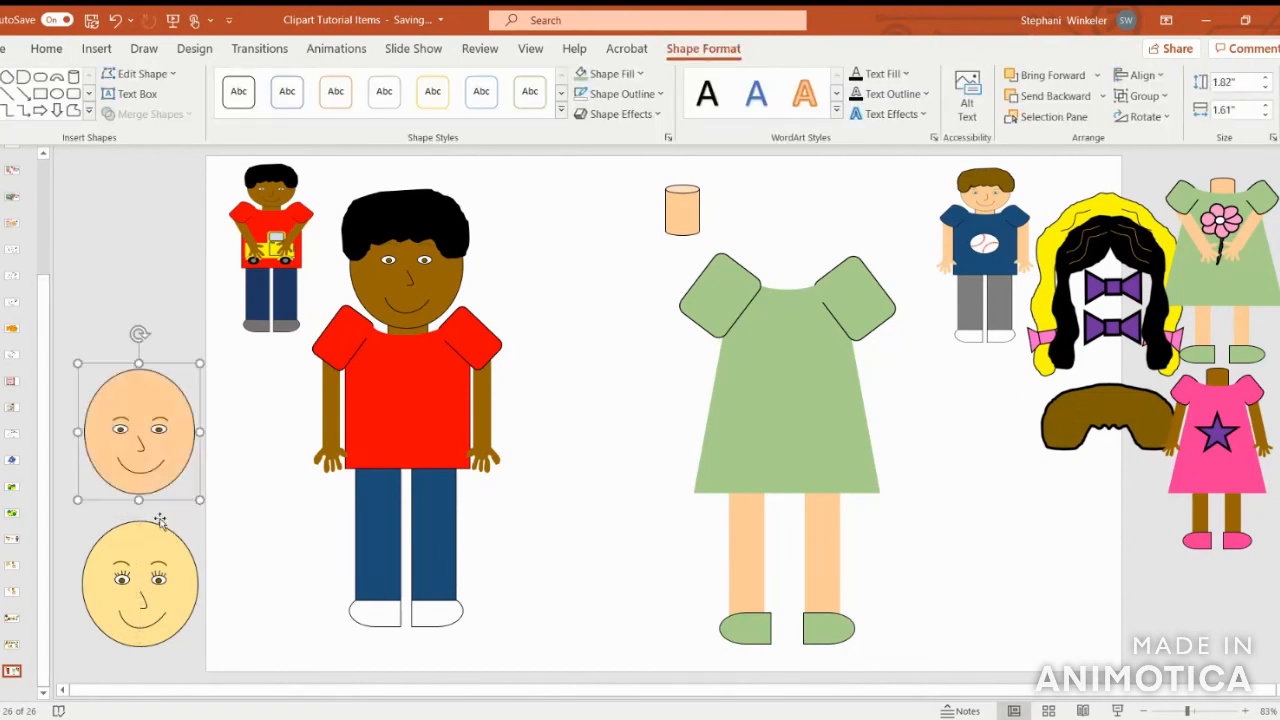
- Move the peach face higher beside the slide, bring the yellow face with lashes beside the dress, and shrink it to about 1.56" by 1.7"
left_click_drag(139, 394, 143, 305)
left_click_drag(140, 545, 626, 372)
left_click_drag(683, 460, 668, 447)
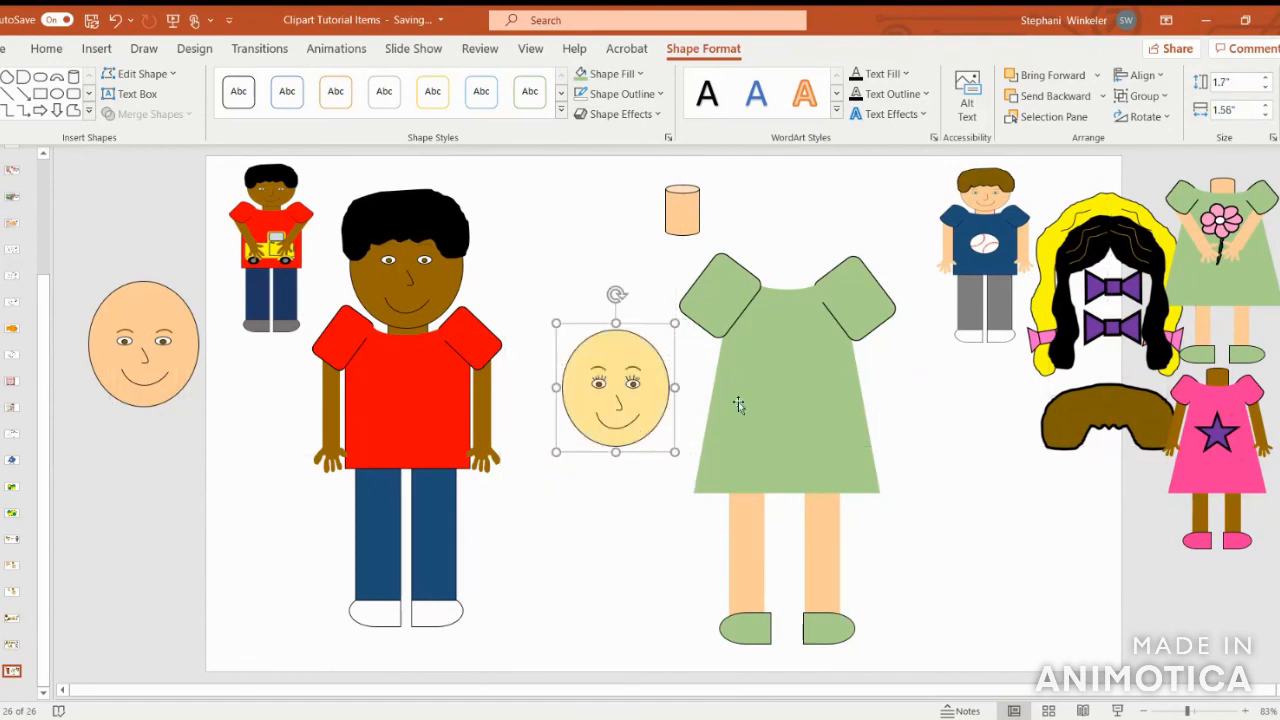
- Group the girl's dress, legs and both shoes, and shift the group slightly down and left to make room for the head
left_click(792, 389)
left_click(822, 540, "shift")
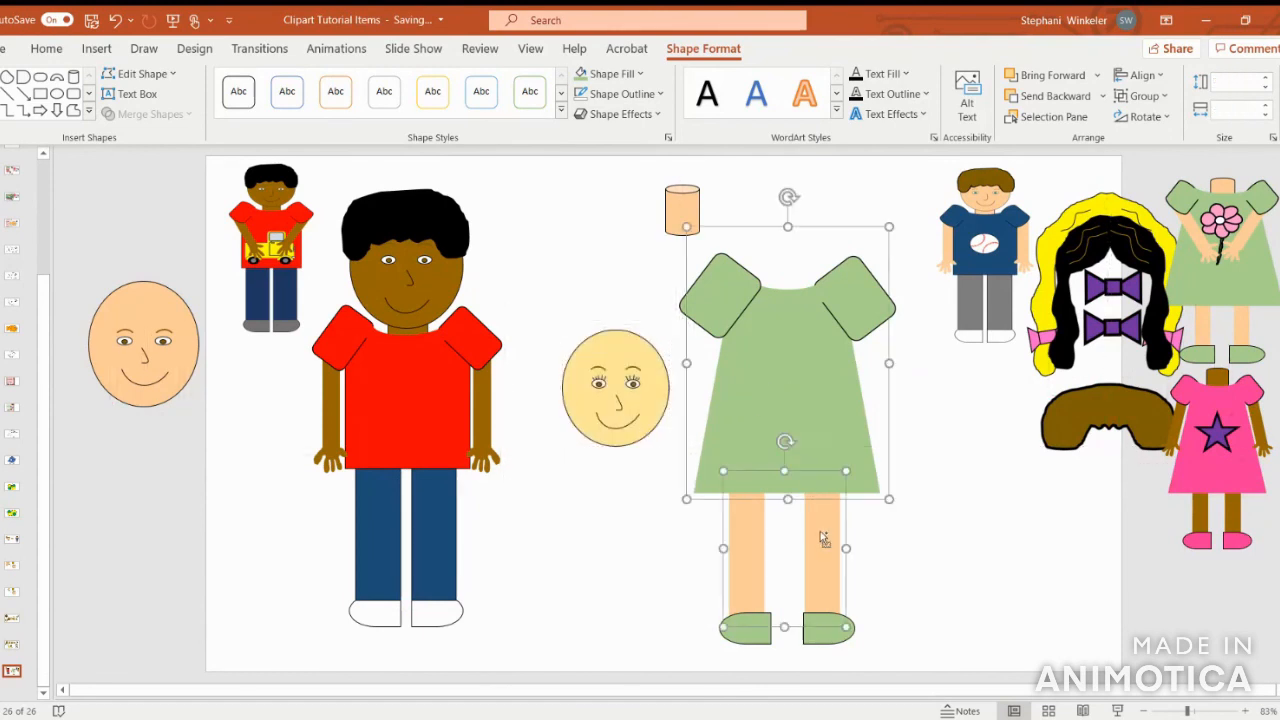
left_click(823, 628, "shift")
left_click(766, 628, "shift")
right_click(757, 364)
mouse_move(815, 484)
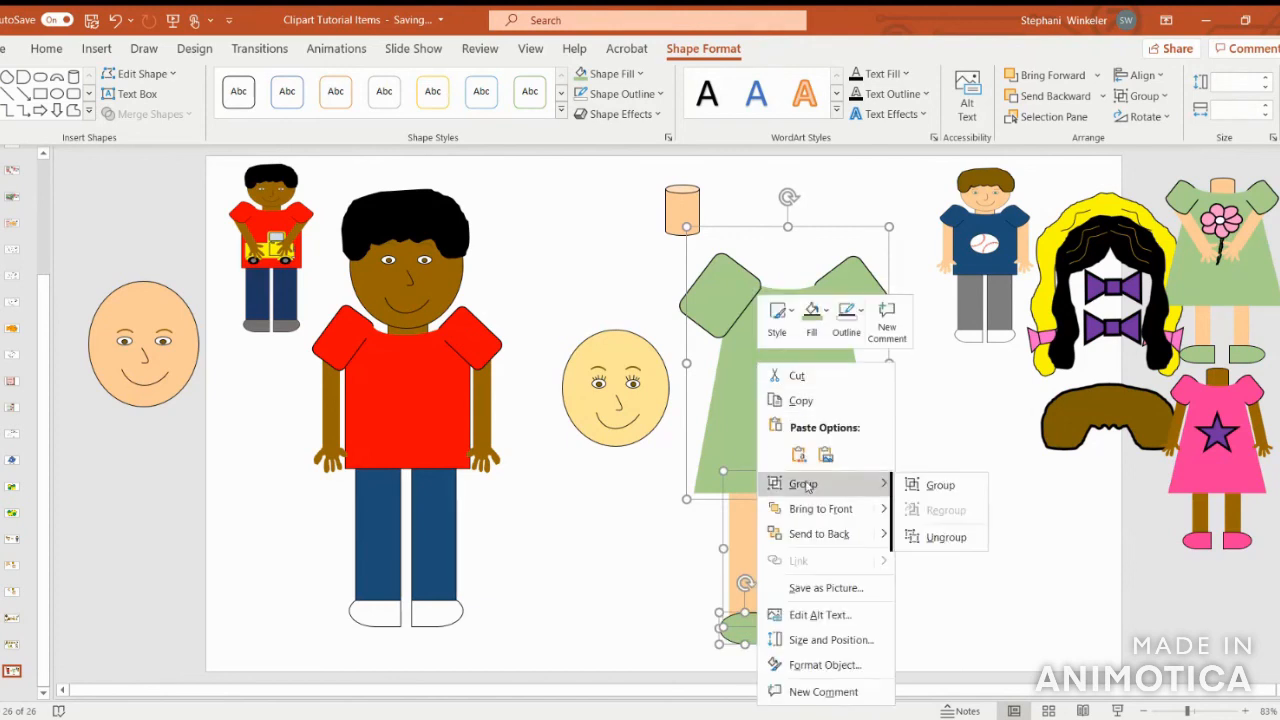
left_click(941, 487)
left_click_drag(769, 338, 750, 366)
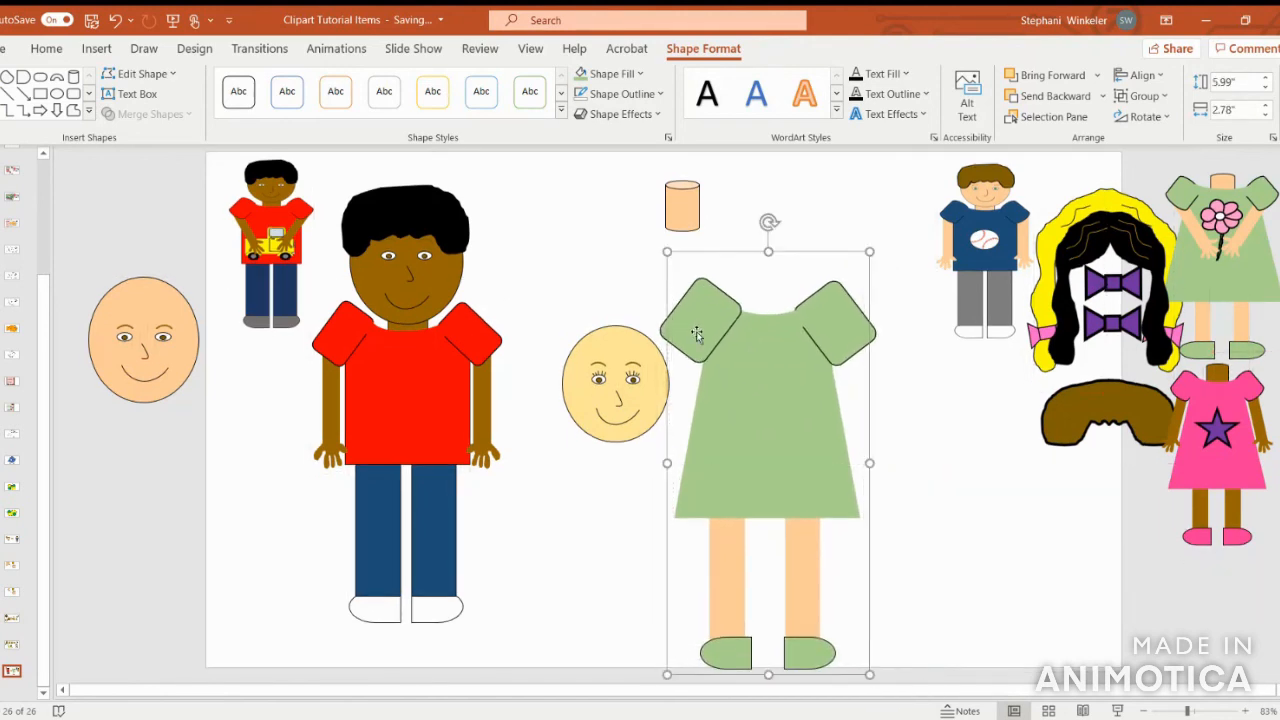
- Enlarge the yellow face to about 1.78" wide and 2.02" high, and fill both of the girl's legs with the same light yellow
left_click(611, 350)
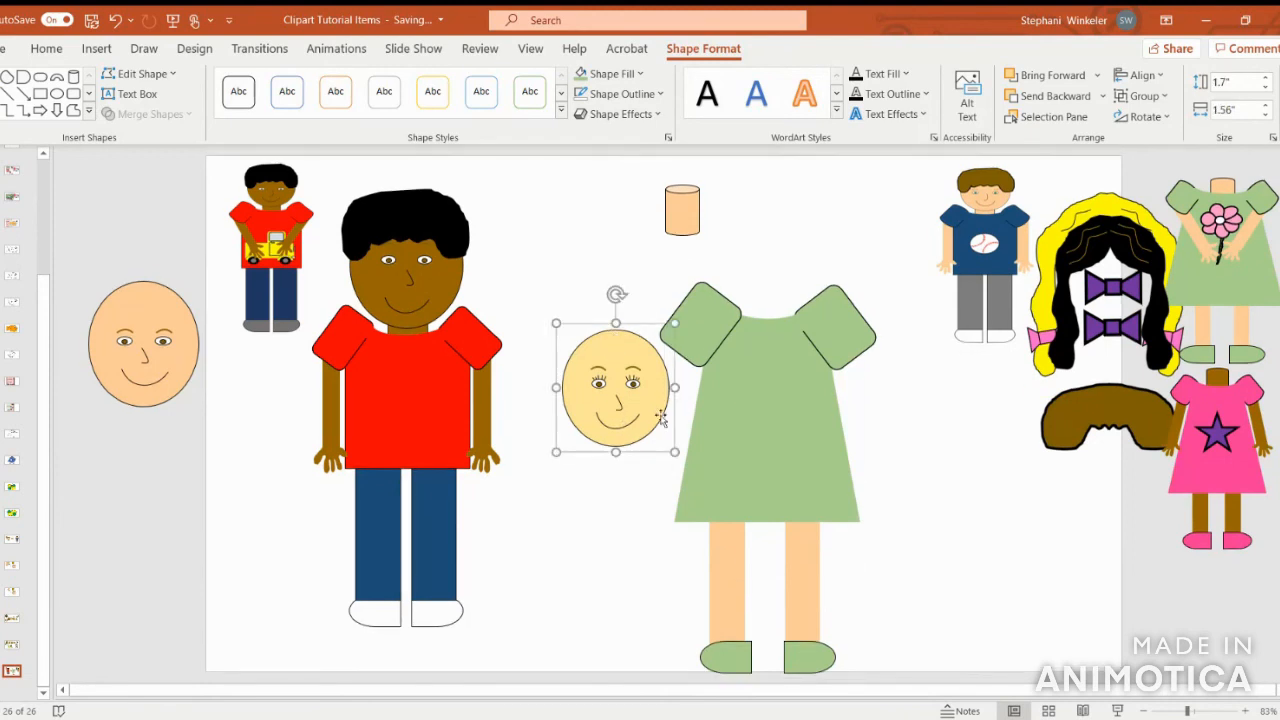
left_click_drag(675, 455, 690, 474)
left_click(741, 587)
left_click(737, 560)
left_click(806, 562, "shift")
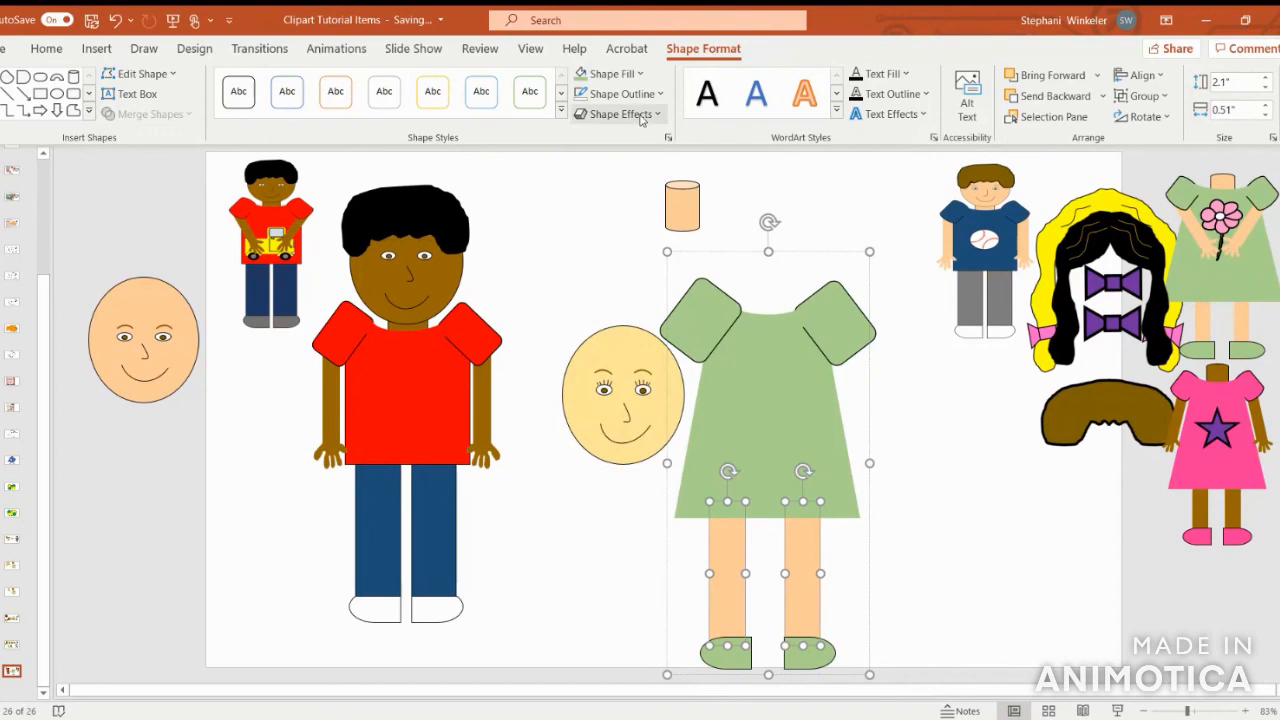
left_click(617, 78)
left_click(676, 153)
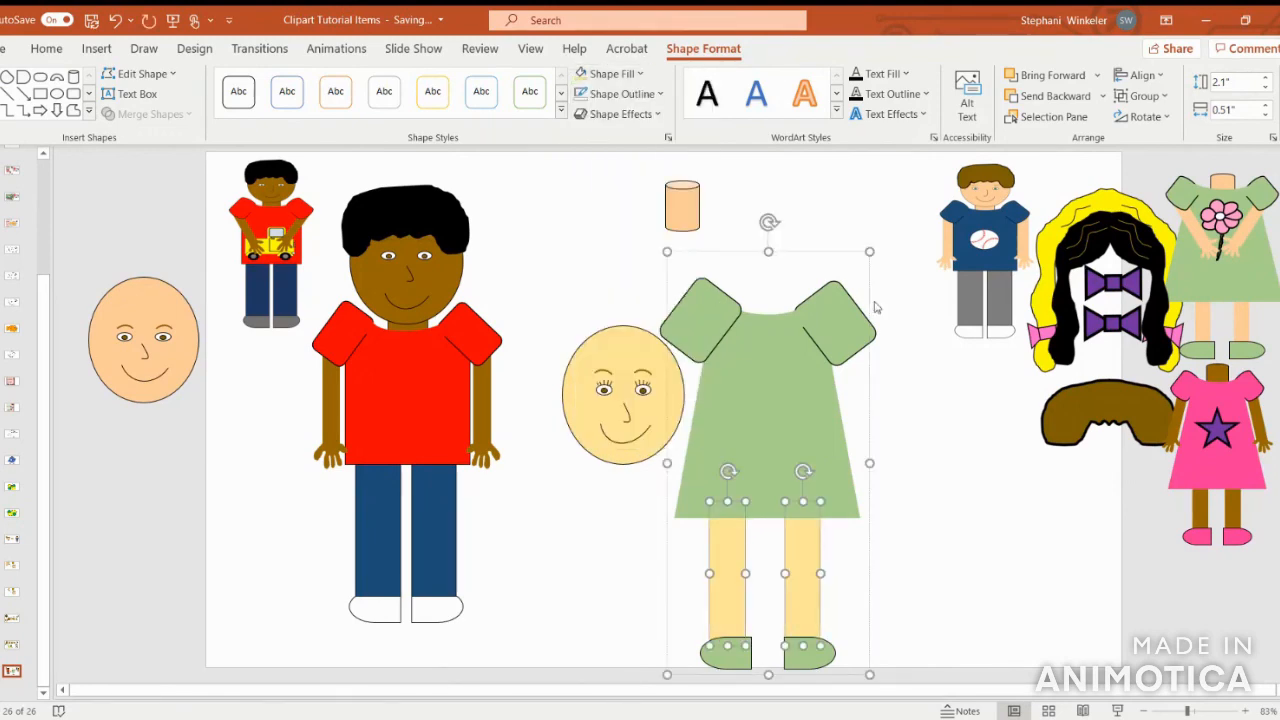
left_click(899, 311)
- Fill the neck cylinder with the light yellow skin color, lengthen it slightly and set it at the dress neckline
left_click_drag(614, 358, 588, 261)
left_click(682, 210)
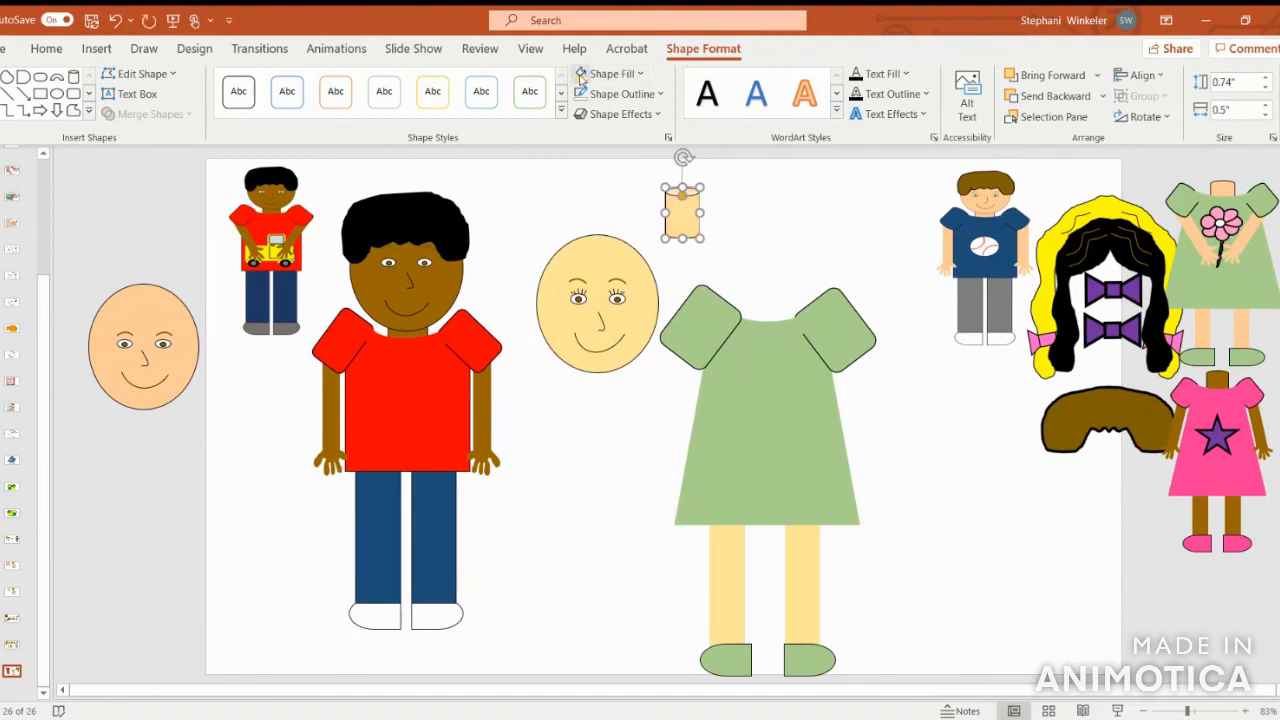
left_click_drag(683, 239, 686, 260)
left_click_drag(692, 206, 772, 305)
left_click_drag(773, 307, 768, 292)
- Place the yellow face above the dress and bring it forward so it covers the top of the neck
left_click_drag(605, 285, 774, 221)
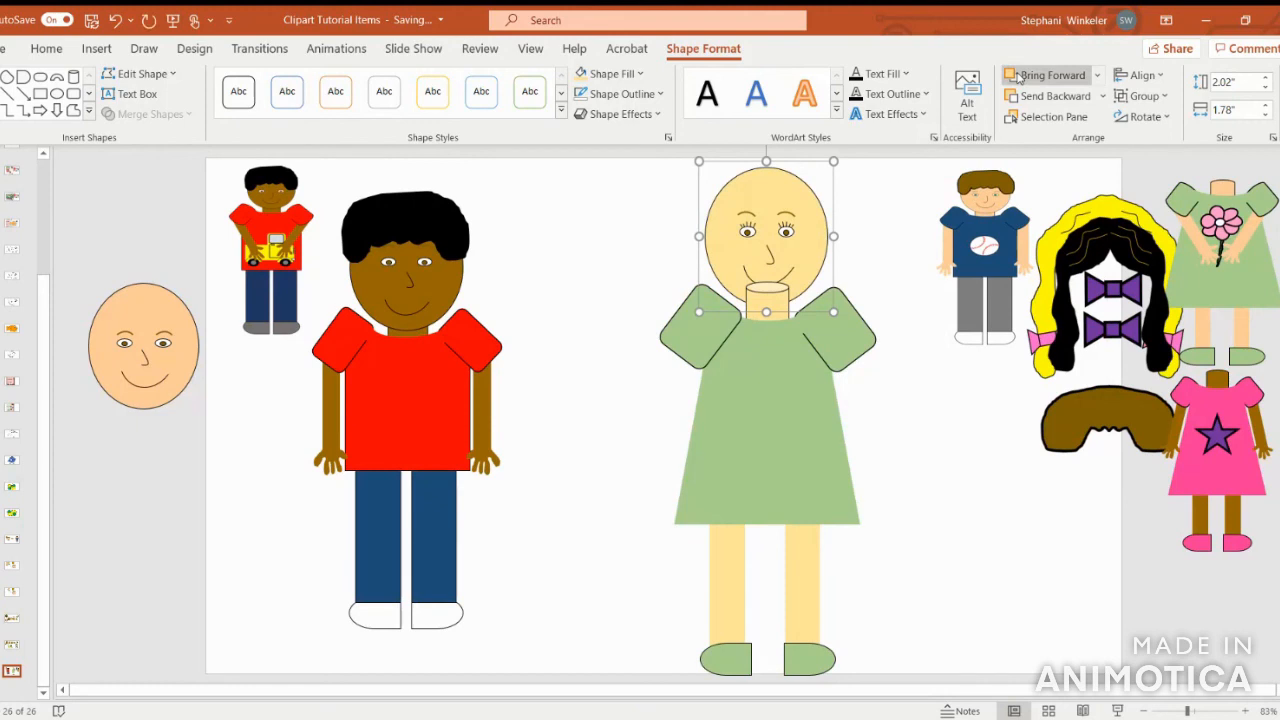
left_click(1020, 78)
left_click_drag(771, 195, 772, 196)
left_click(918, 476)
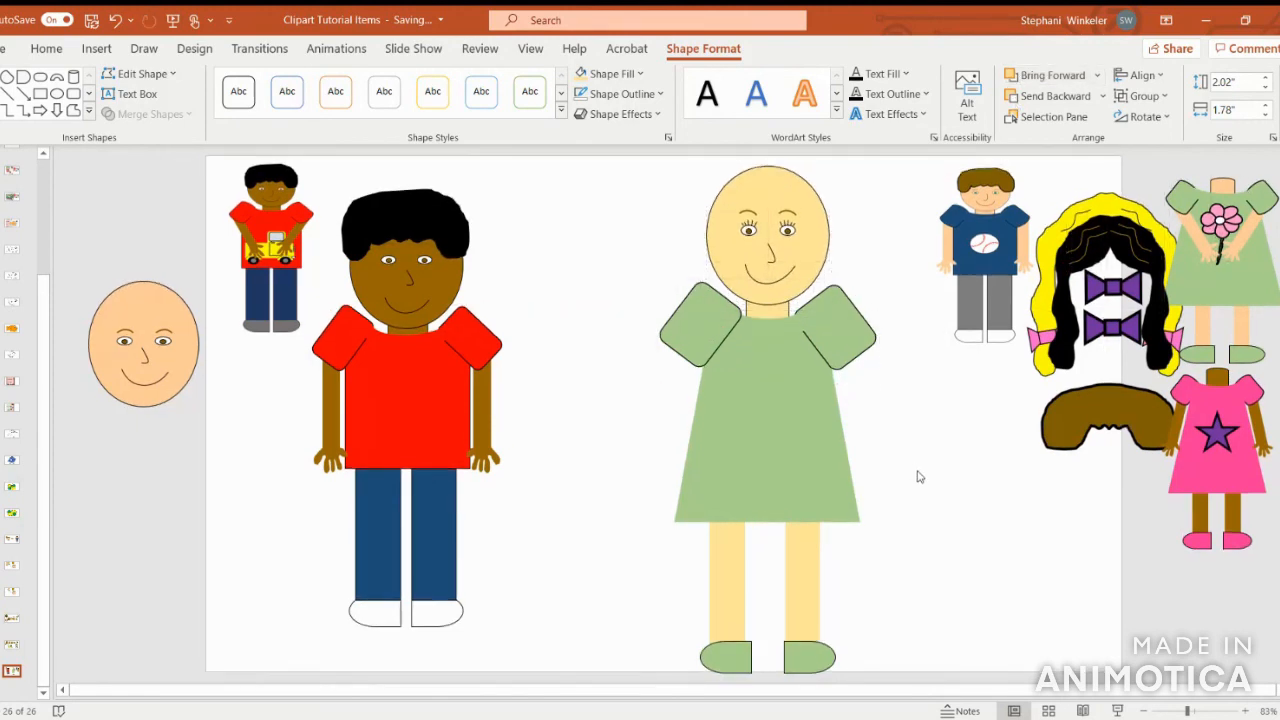
- Lengthen the green dress downward so its hem covers more of the legs
left_click(797, 540)
left_click_drag(768, 520, 768, 543)
left_click(931, 569)
- Place the blonde pigtail hair with pink bows on the girl's head and bring it in front of the face and dress
left_click_drag(1133, 240, 776, 158)
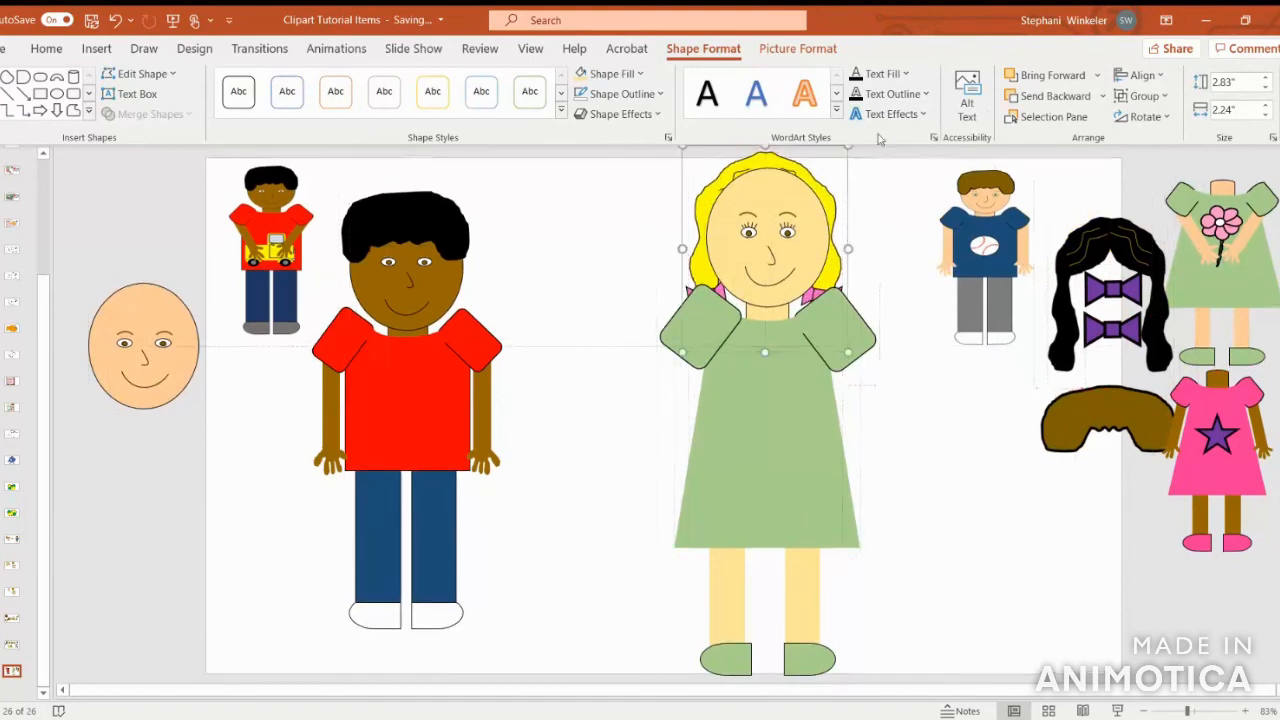
left_click(1040, 75)
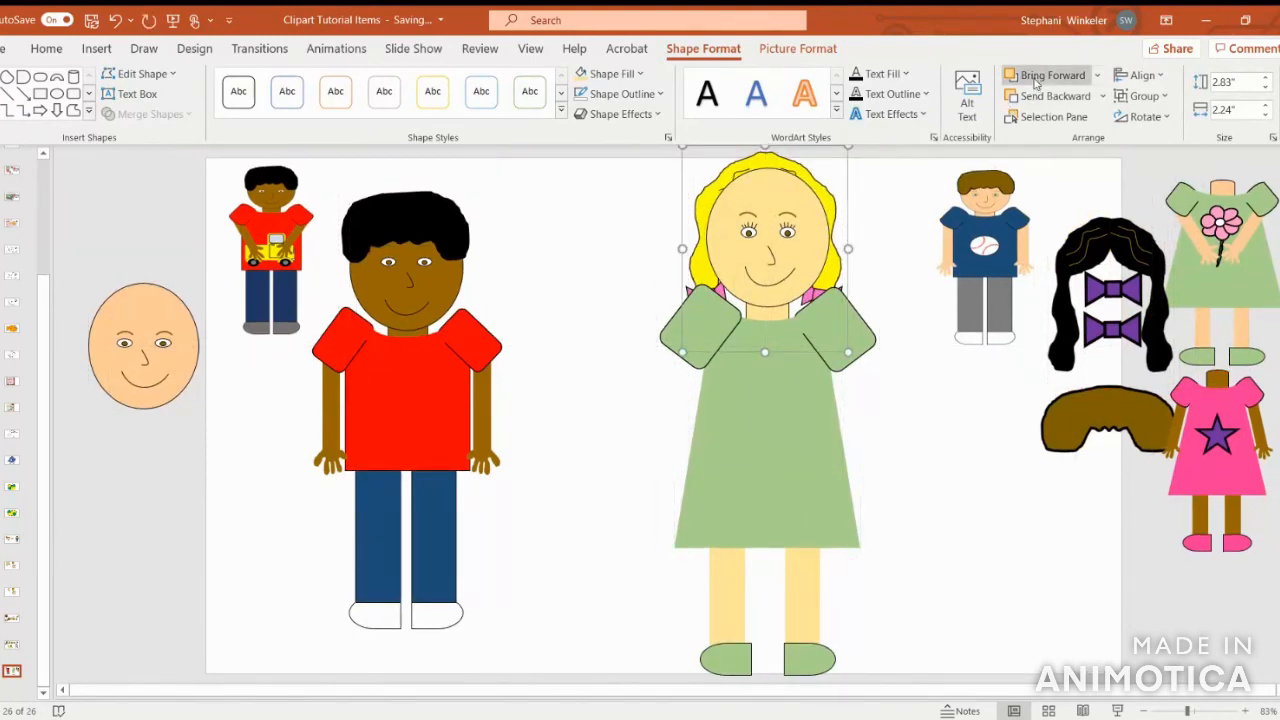
left_click(1036, 80)
left_click(1036, 80)
left_click_drag(831, 213, 834, 218)
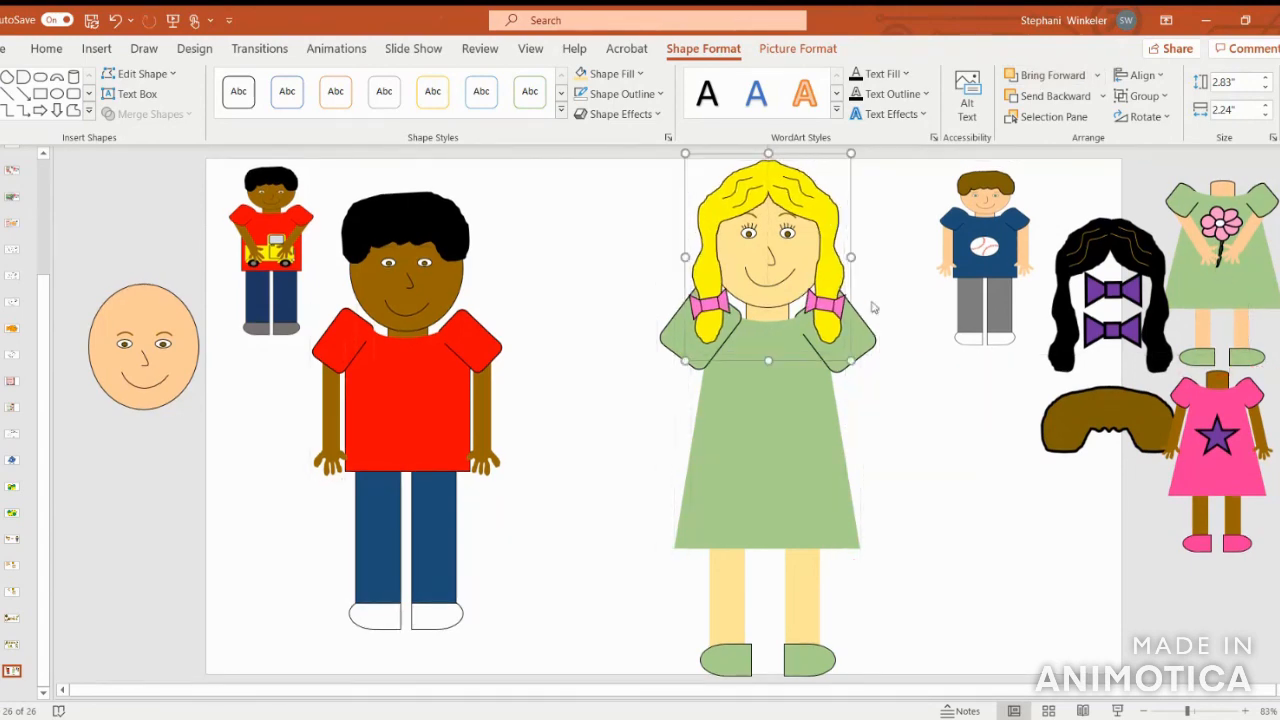
left_click(929, 472)
- Copy the boy's two arms and place the copies under the girl's sleeves
left_click(480, 399)
left_click(481, 399)
left_click(338, 392, "shift")
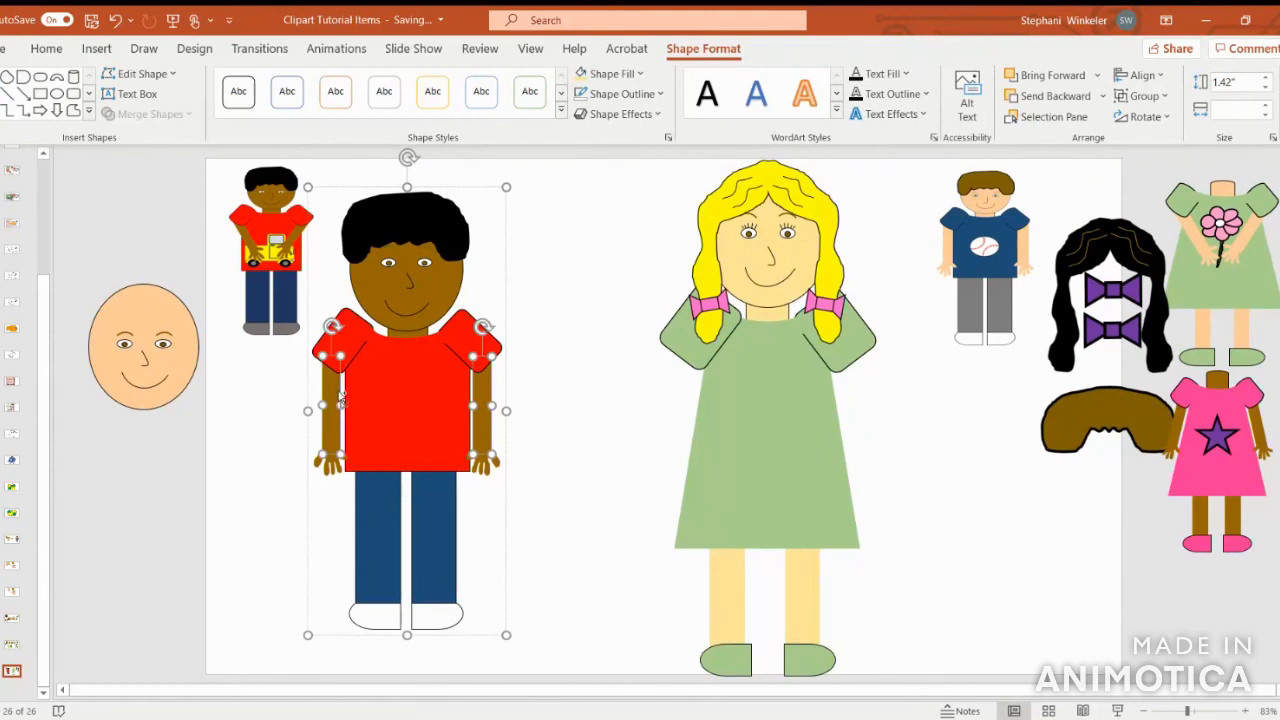
key("ctrl+c")
key("ctrl+v")
left_click_drag(491, 378, 858, 395)
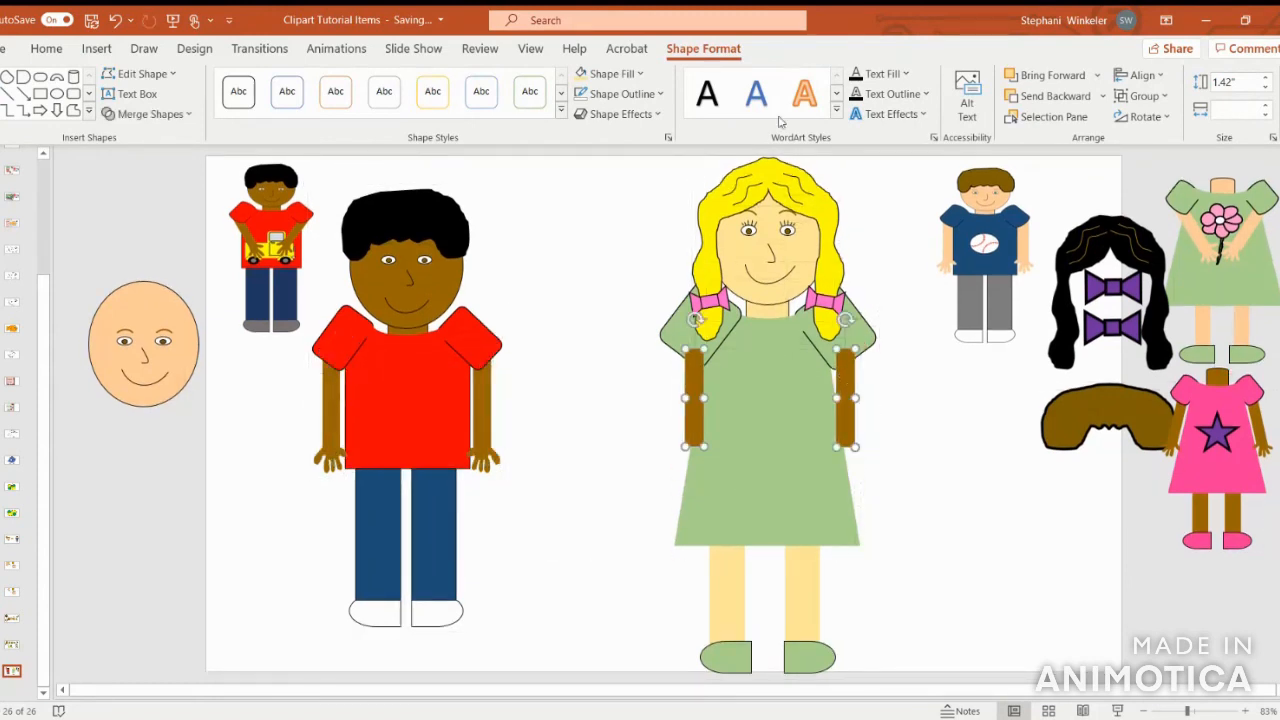
- Fill both of the girl's arms with the light yellow skin color
left_click(606, 75)
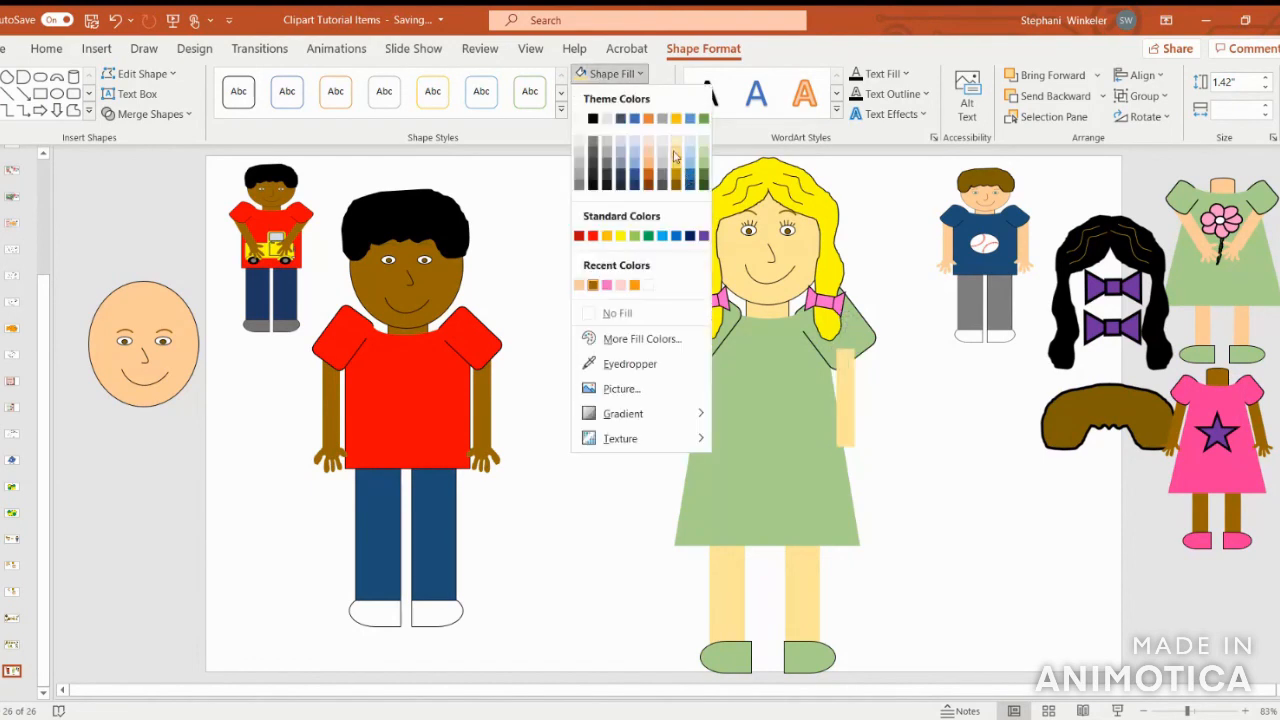
left_click(674, 155)
left_click(906, 468)
- Tilt the girl's right-hand arm inward, lengthen it to about 1.9", lay it across the dress, and try changing its stacking order
left_click(848, 376)
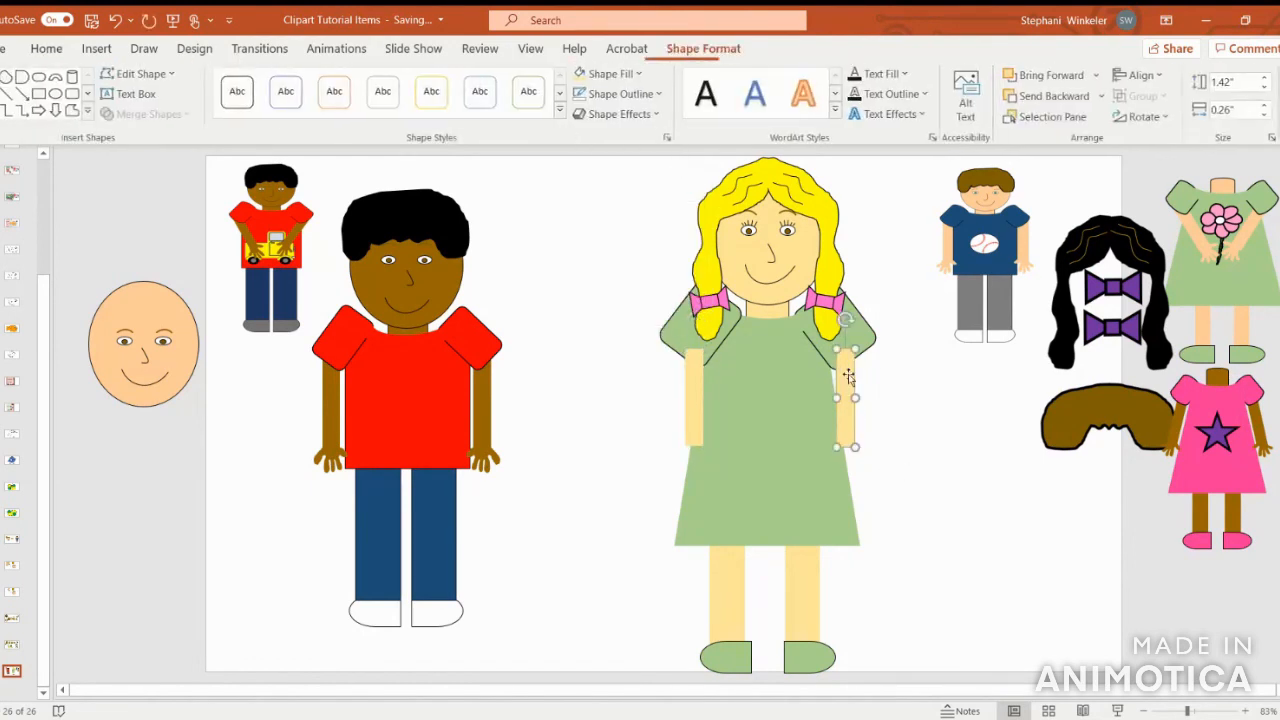
left_click_drag(848, 376, 855, 362)
left_click_drag(853, 318, 878, 321)
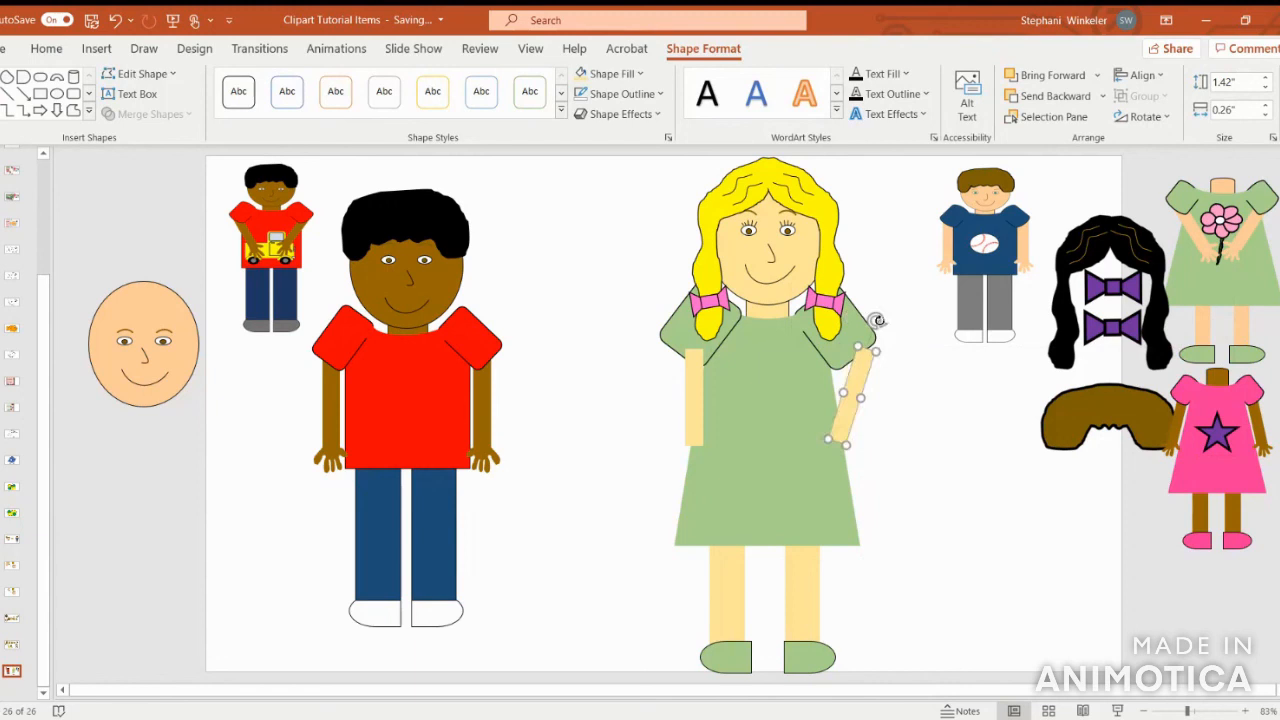
left_click_drag(846, 446, 838, 478)
left_click_drag(853, 394, 835, 375)
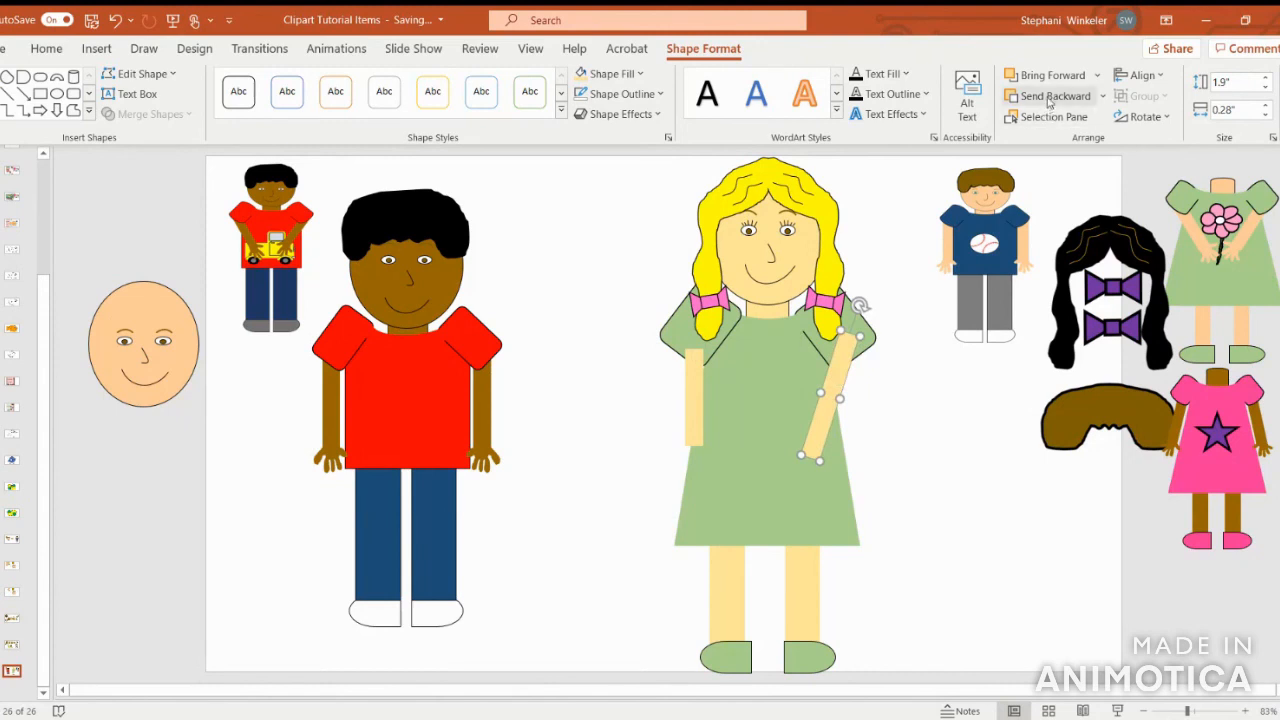
left_click(1050, 96)
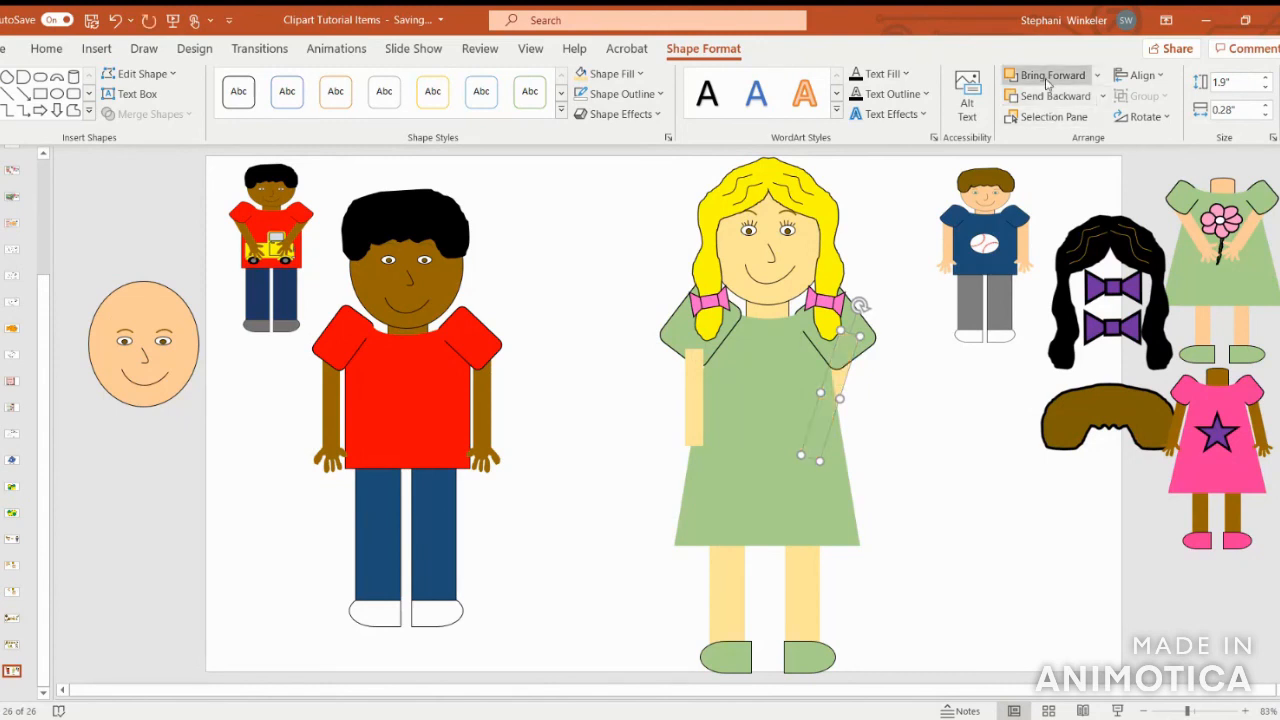
left_click(1050, 75)
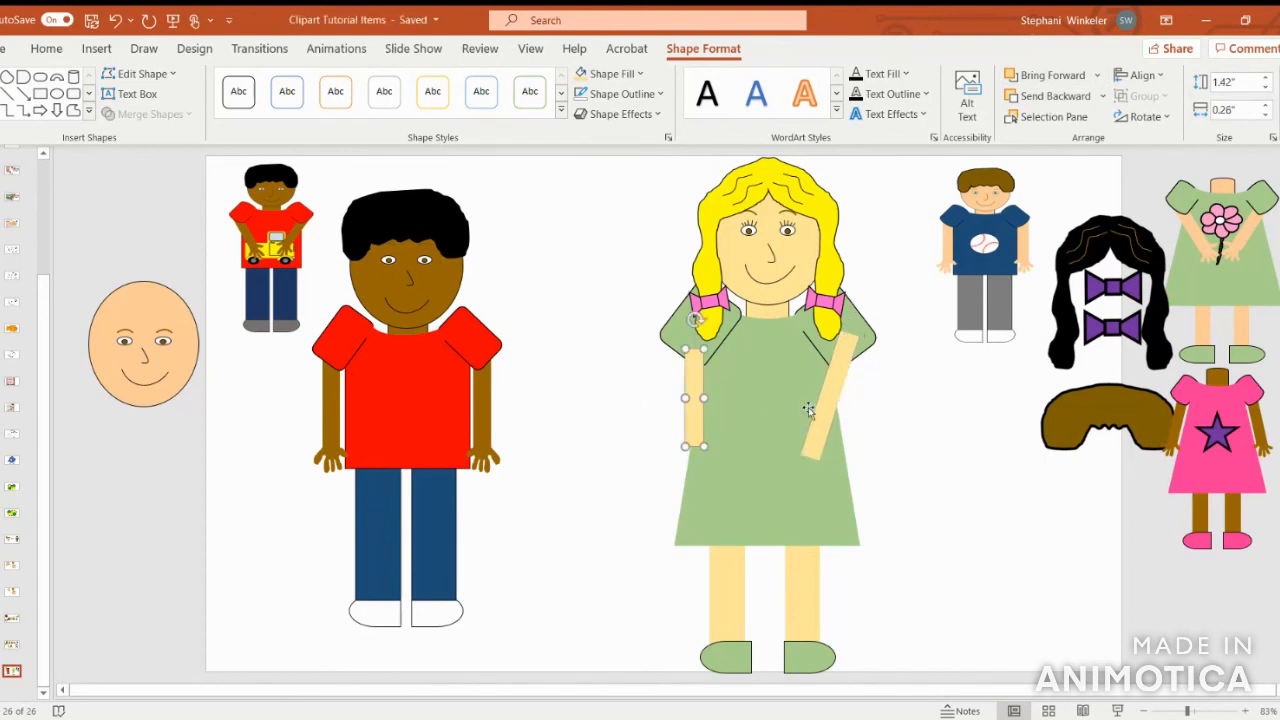
- Ungroup the girl's body, and ungroup the dress and sleeves so each part can be layered separately
left_click(783, 381)
right_click(783, 381)
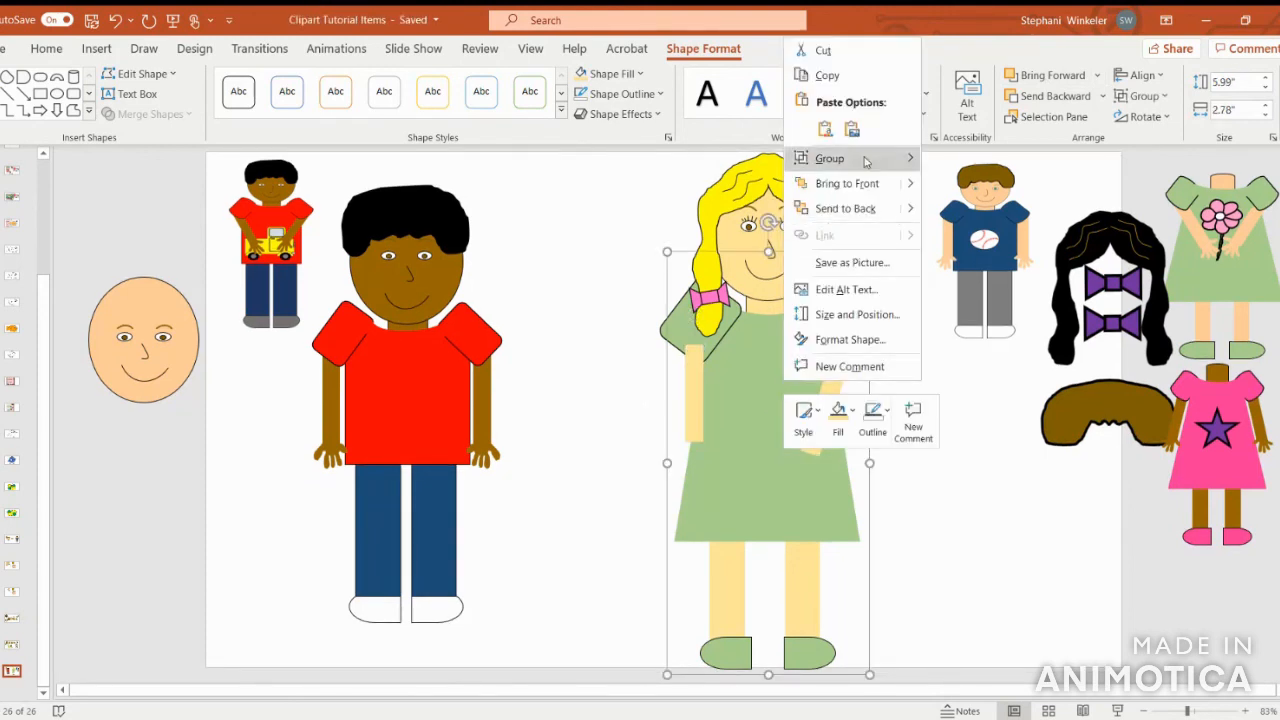
mouse_move(890, 157)
left_click(974, 211)
left_click(948, 416)
left_click(744, 381)
right_click(744, 381)
mouse_move(800, 158)
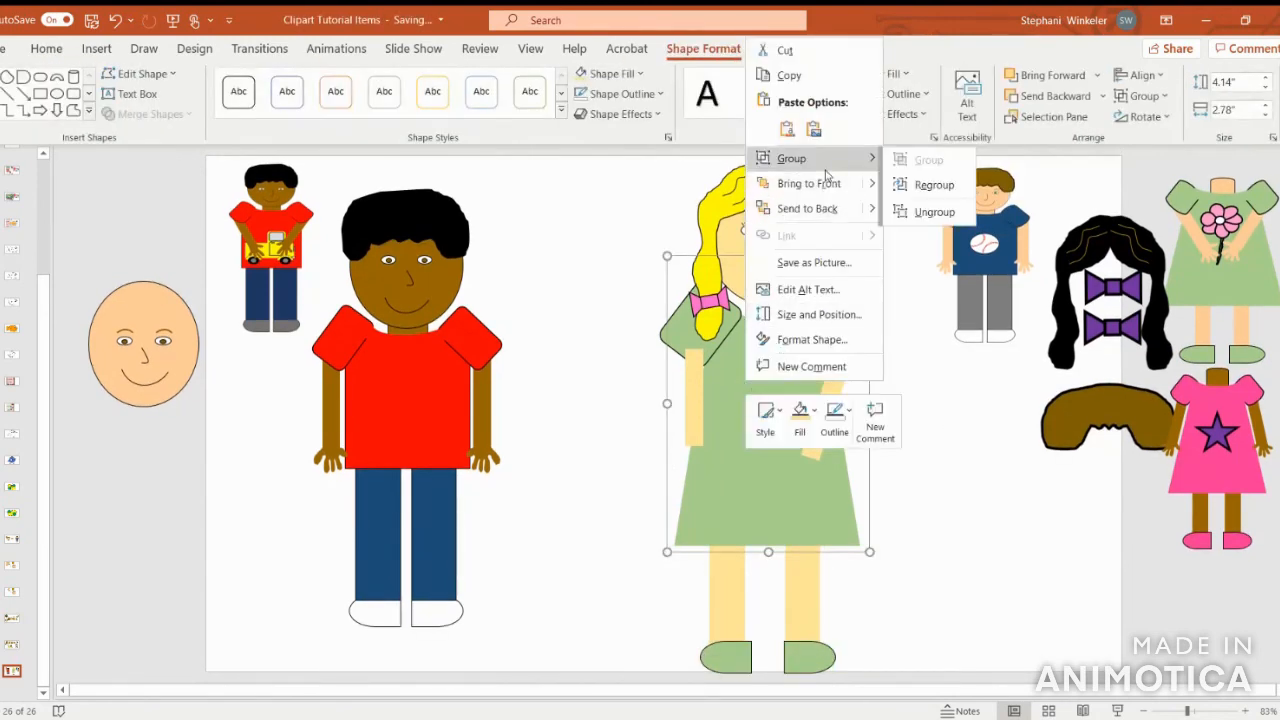
left_click(916, 211)
left_click(923, 371)
- Layer the tilted arm behind its sleeve but in front of the dress
left_click(830, 368)
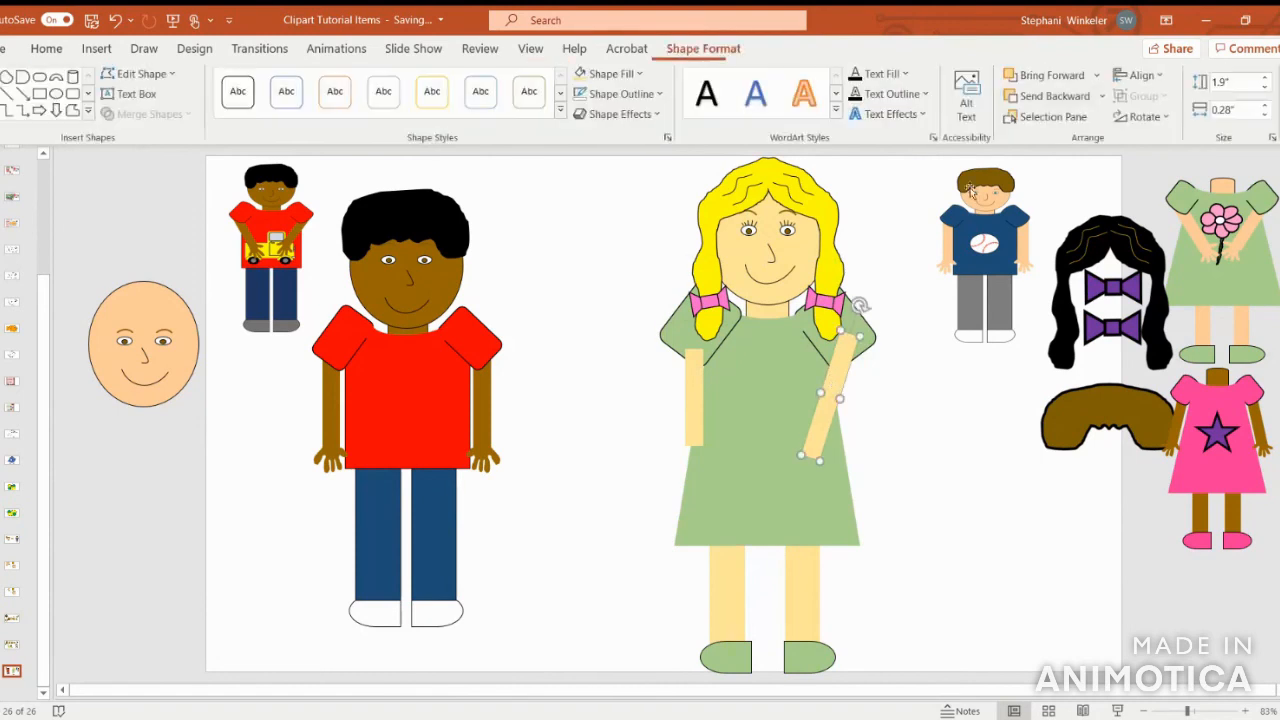
left_click(1062, 97)
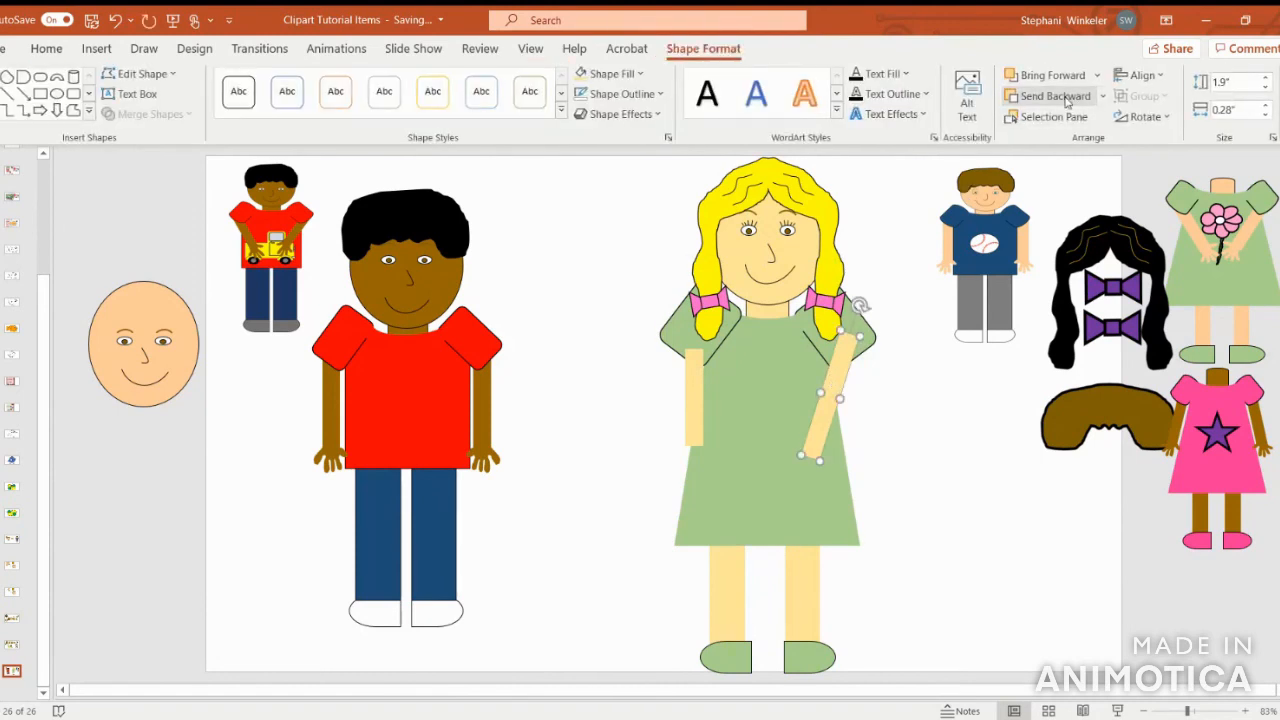
left_click(1055, 96)
left_click(1055, 96)
left_click(1050, 75)
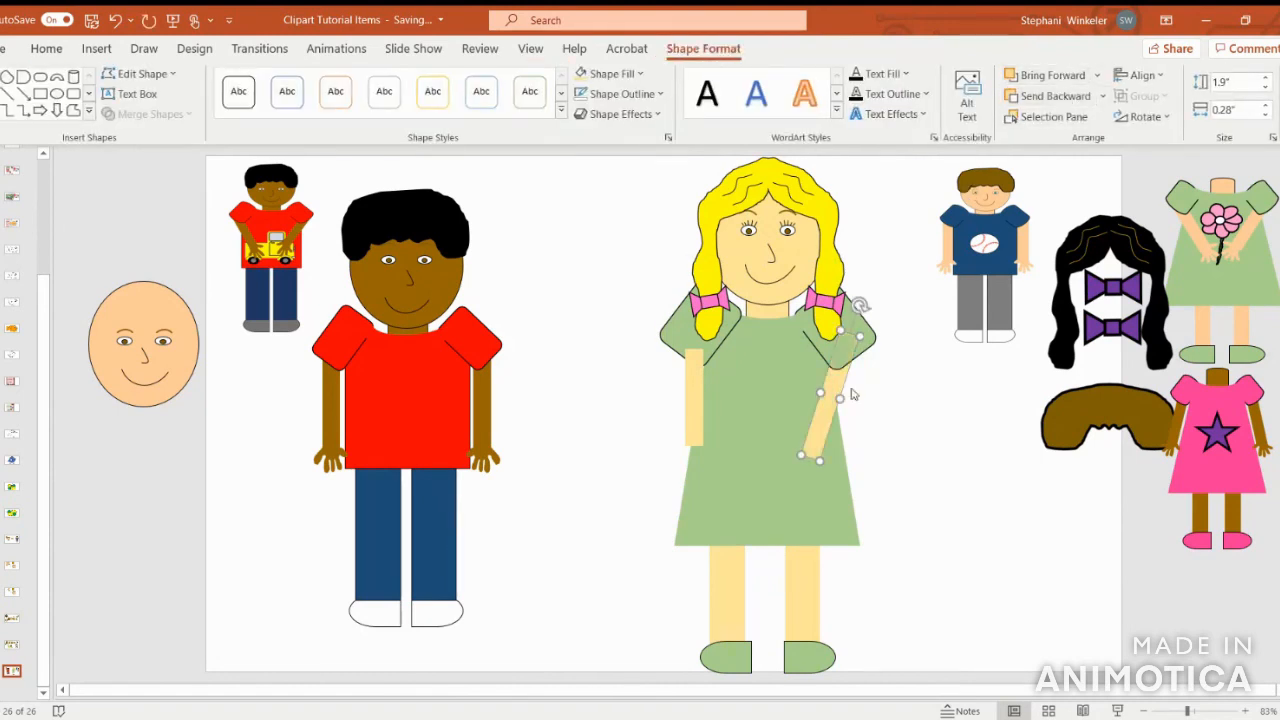
- Replace the straight arm with a copy of the tilted one, angled the opposite way and sent behind the left sleeve
left_click(700, 394)
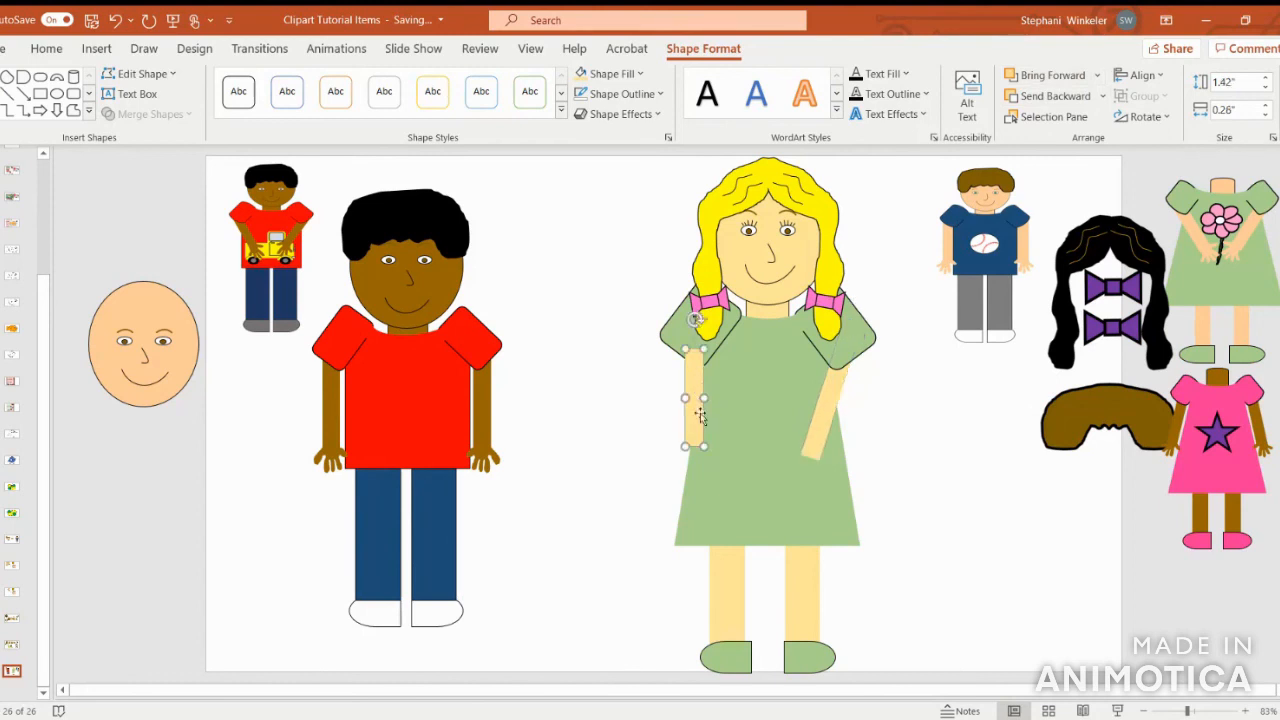
key("Delete")
key("ctrl+v")
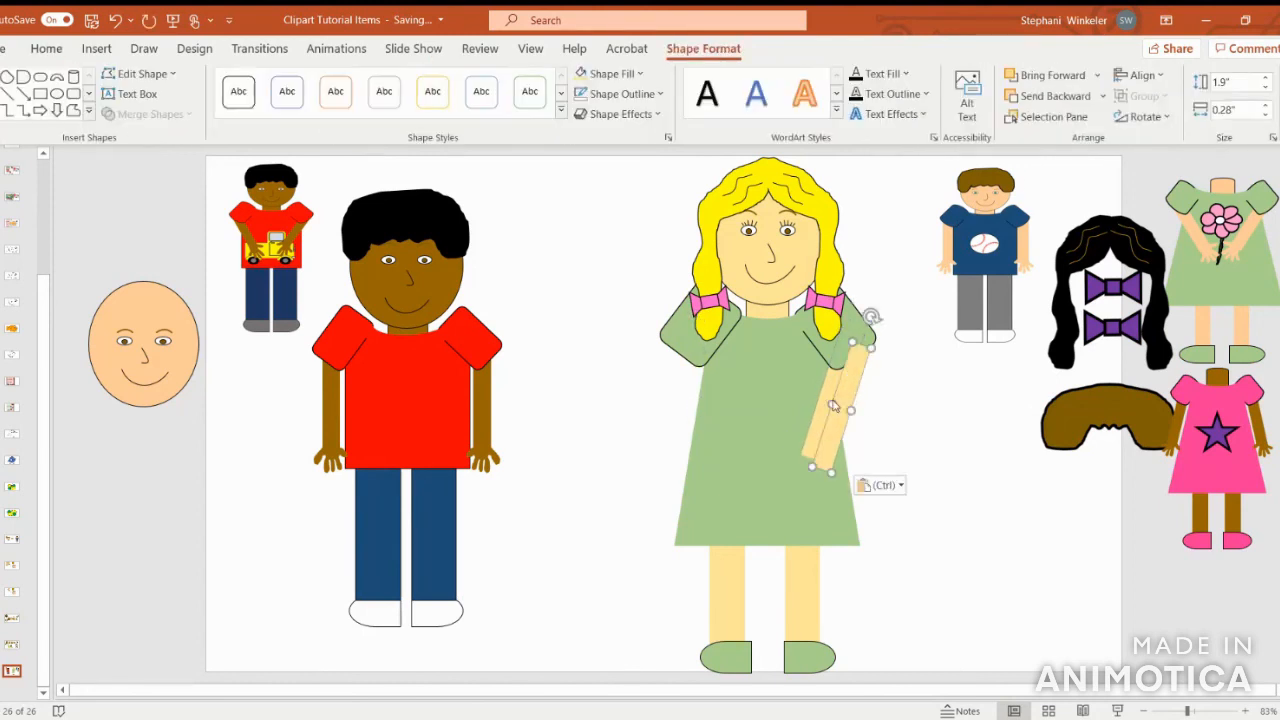
left_click_drag(848, 378, 677, 362)
left_click_drag(698, 304, 630, 308)
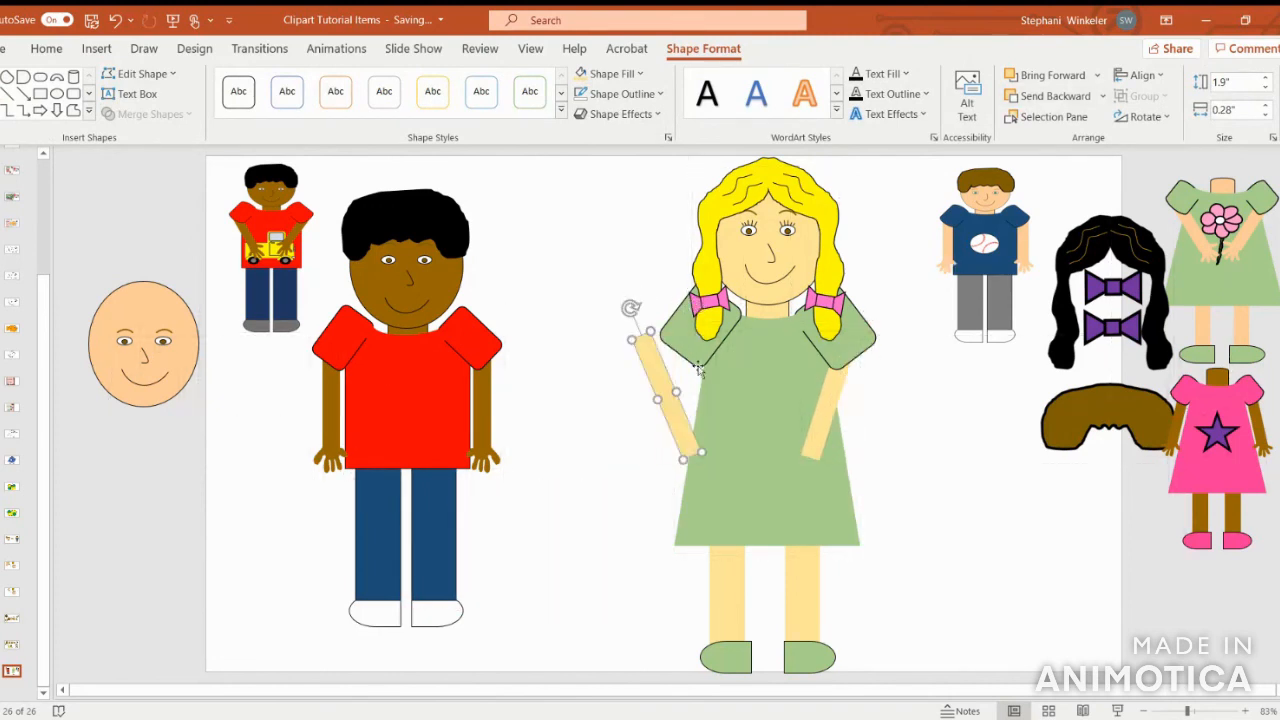
left_click_drag(660, 380, 705, 380)
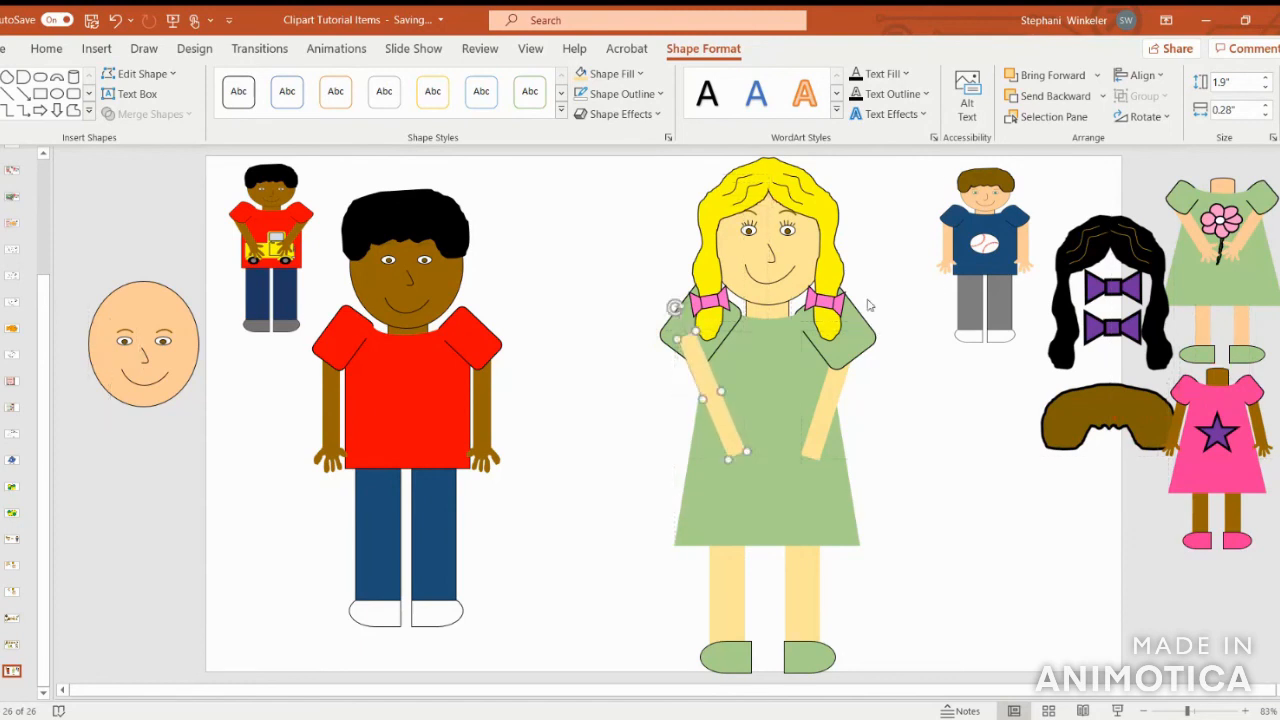
left_click(1049, 97)
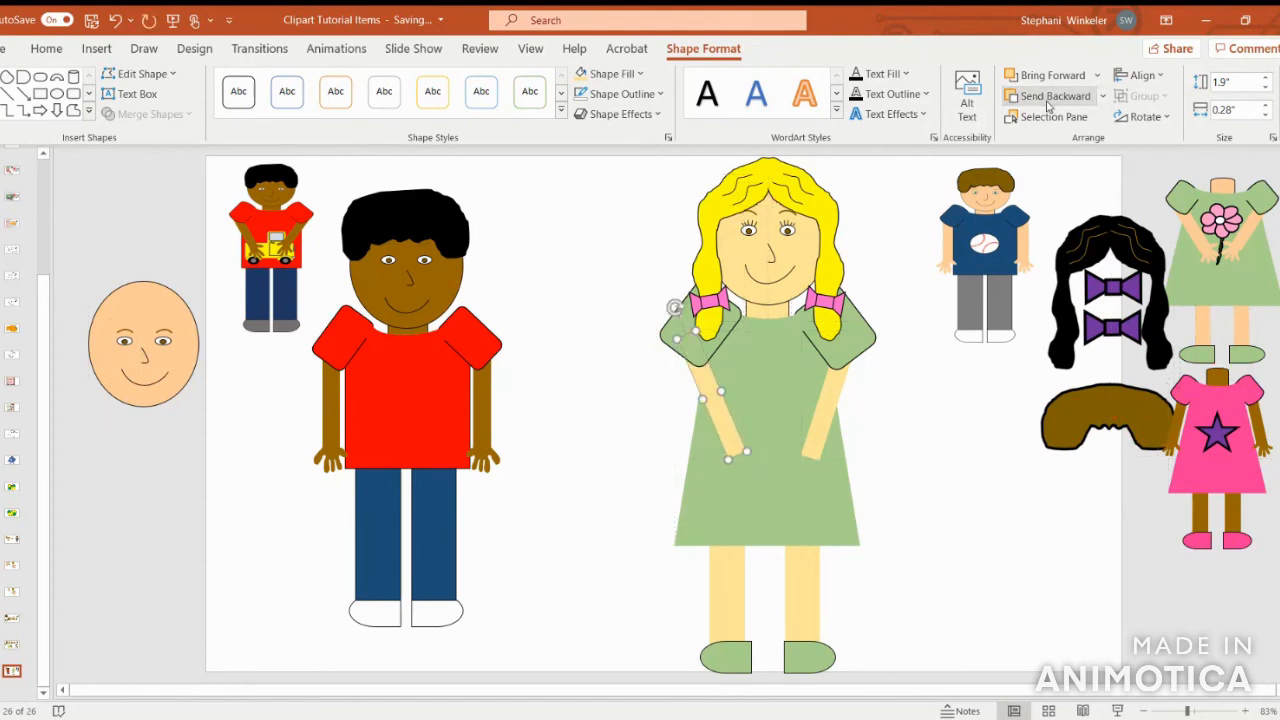
- Adjust the tilt and position of both arms so they angle symmetrically toward the middle of the dress
left_click_drag(830, 405, 812, 398)
left_click_drag(851, 299, 866, 304)
left_click_drag(826, 385, 827, 387)
left_click(720, 406)
left_click_drag(721, 406, 724, 405)
left_click_drag(679, 304, 673, 306)
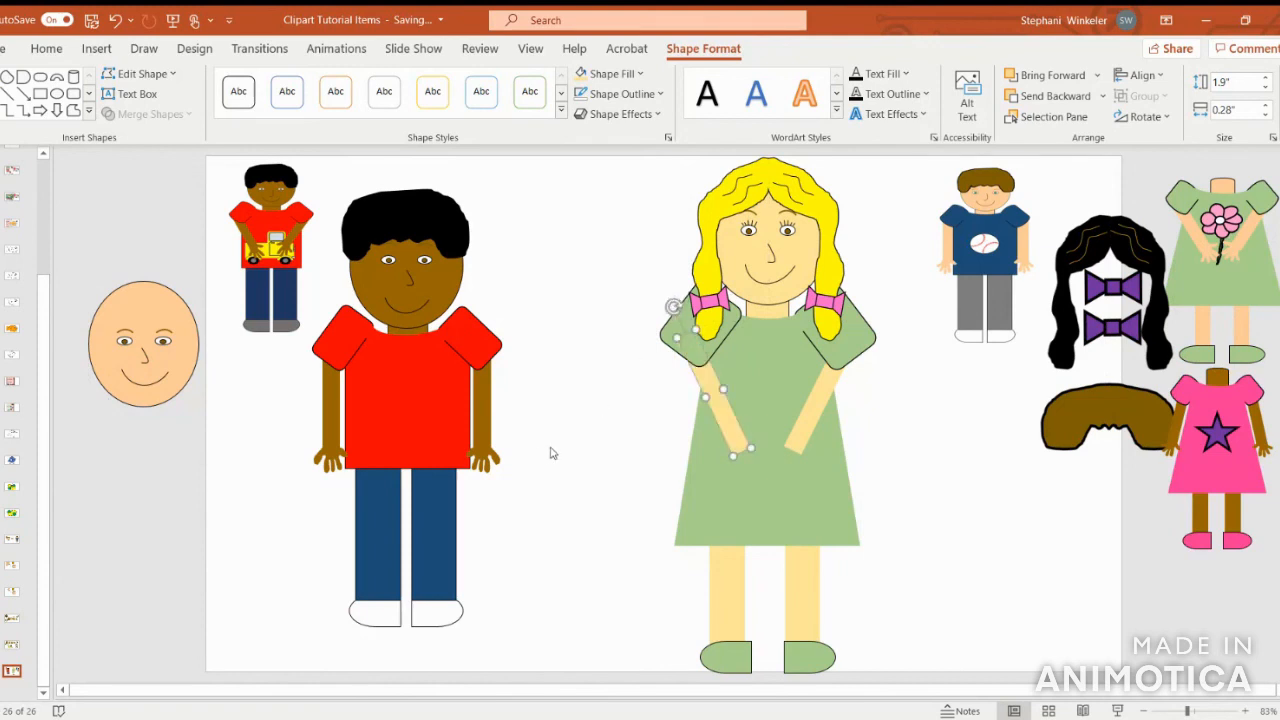
- Copy one of the boy's hands beside the girl and fill the copy with the light yellow skin color
left_click(496, 458)
left_click(487, 456)
key("ctrl+x")
key("ctrl+v")
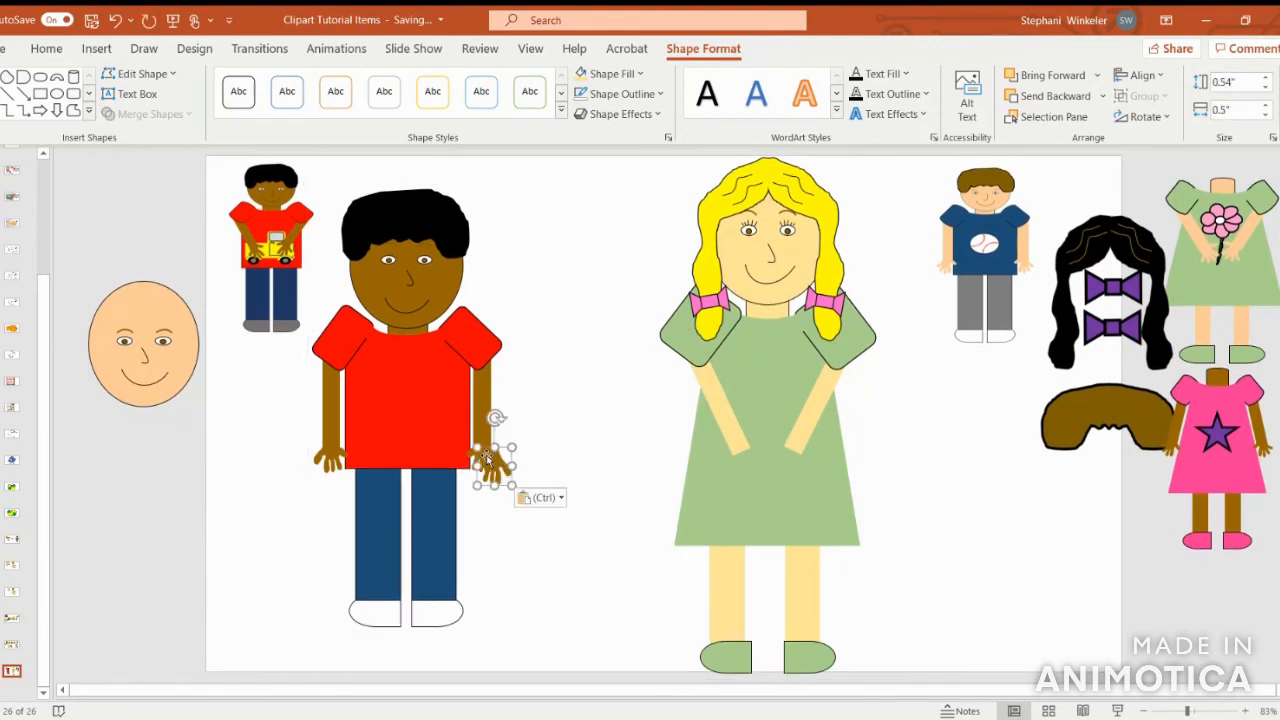
left_click_drag(492, 478, 654, 466)
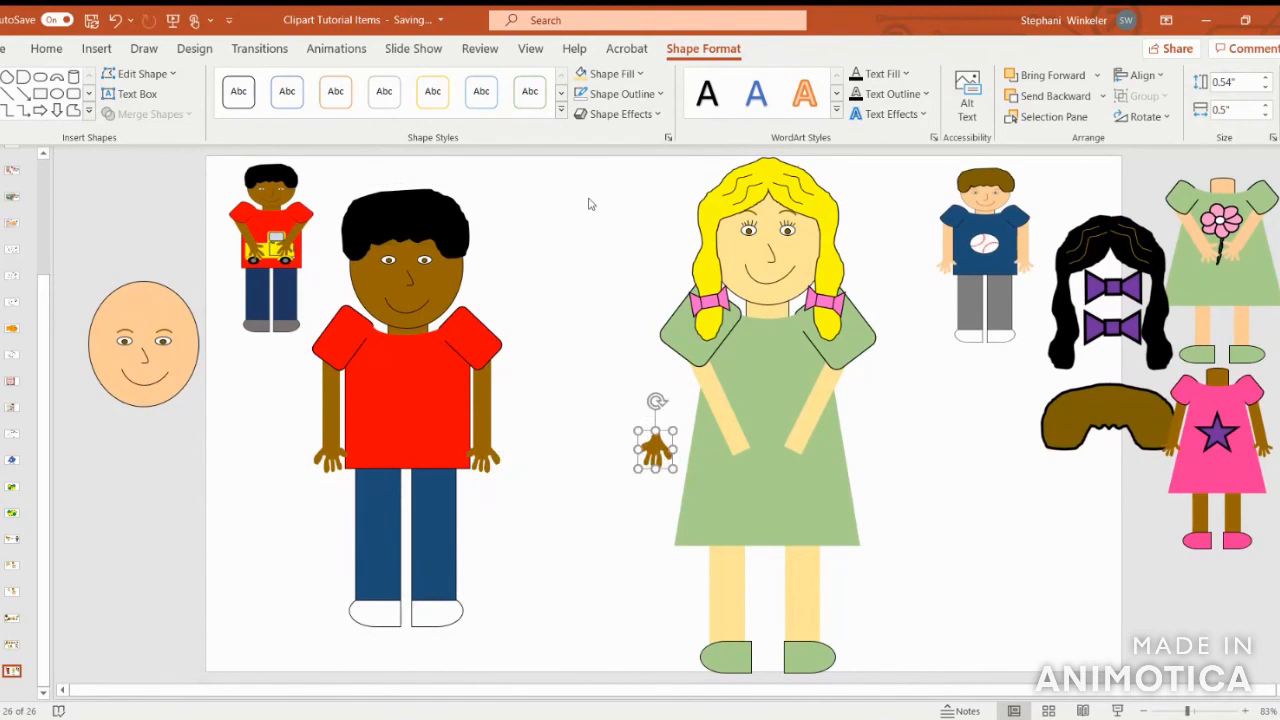
left_click(586, 76)
- Attach the hand to the end of the girl's right-hand arm, rotate it to match the arm's angle, and copy it
left_click_drag(655, 450, 801, 477)
left_click_drag(794, 403, 815, 405)
left_click_drag(792, 458, 788, 460)
key("ctrl+c")
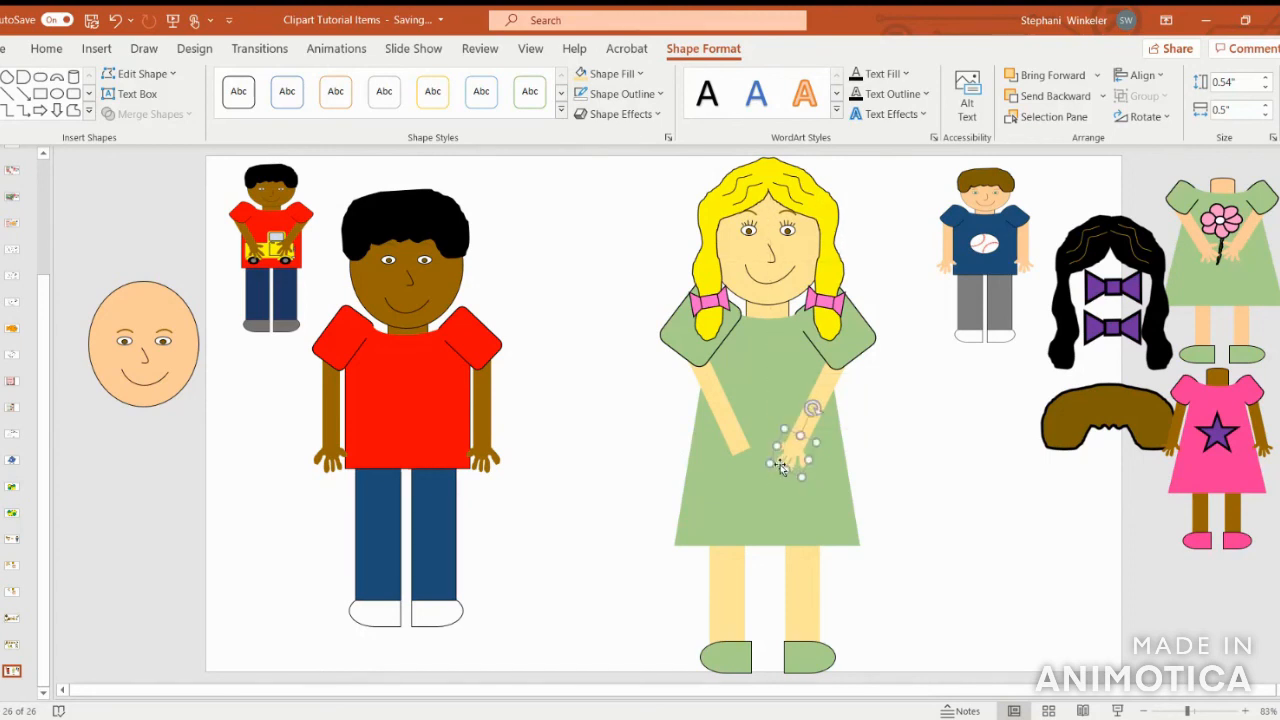
- Paste the copied hand onto the end of the girl's other arm and flip it horizontally to mirror the first hand
key("ctrl+v")
left_click_drag(786, 468, 742, 467)
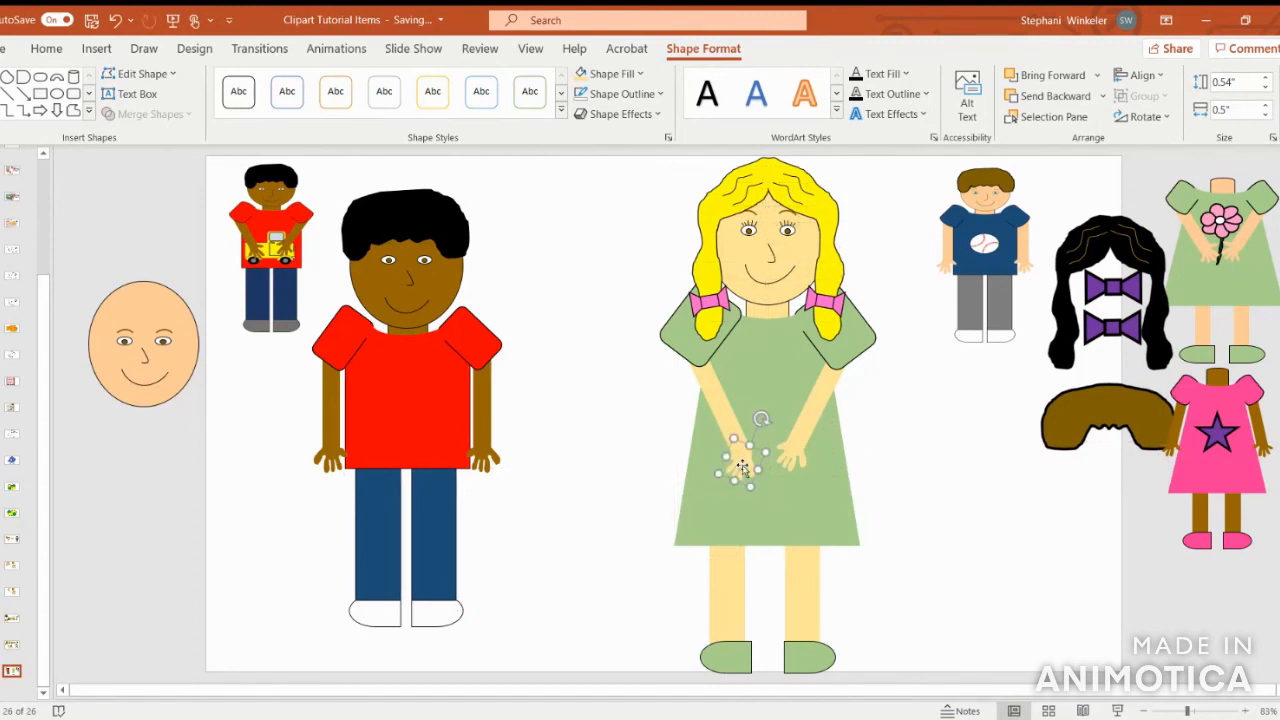
left_click(1143, 116)
left_click(1152, 212)
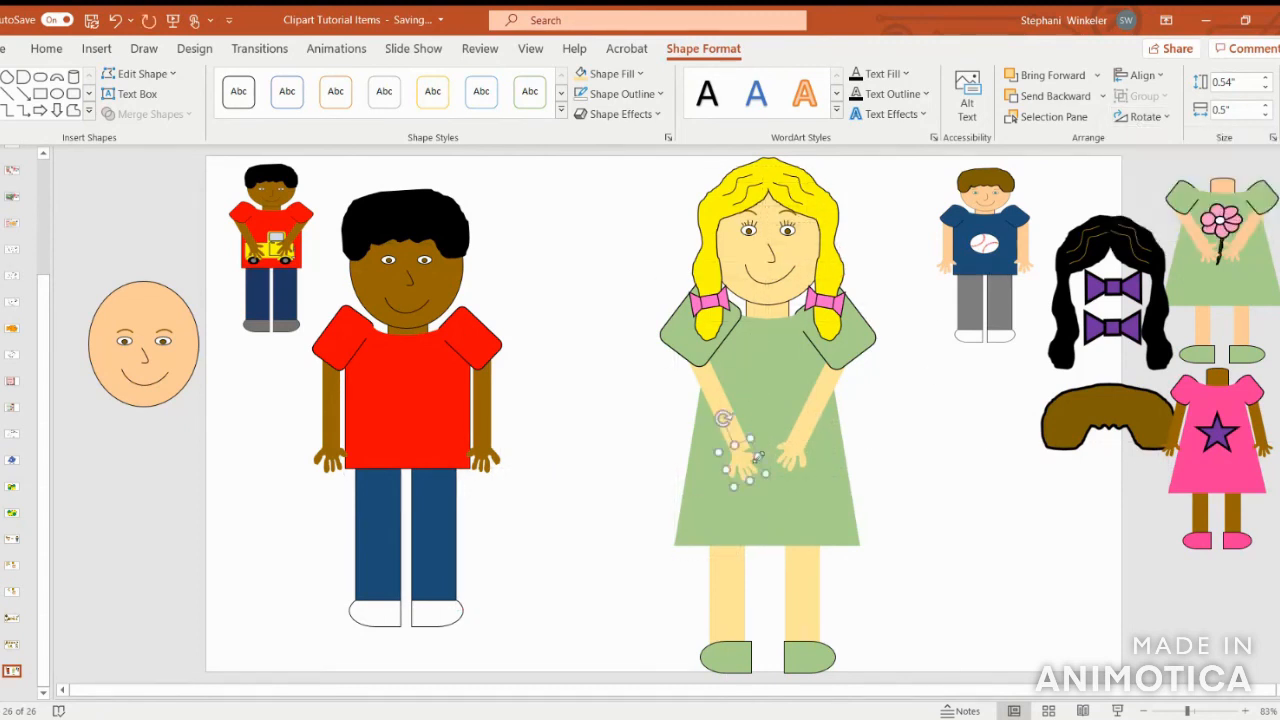
left_click_drag(742, 467, 744, 460)
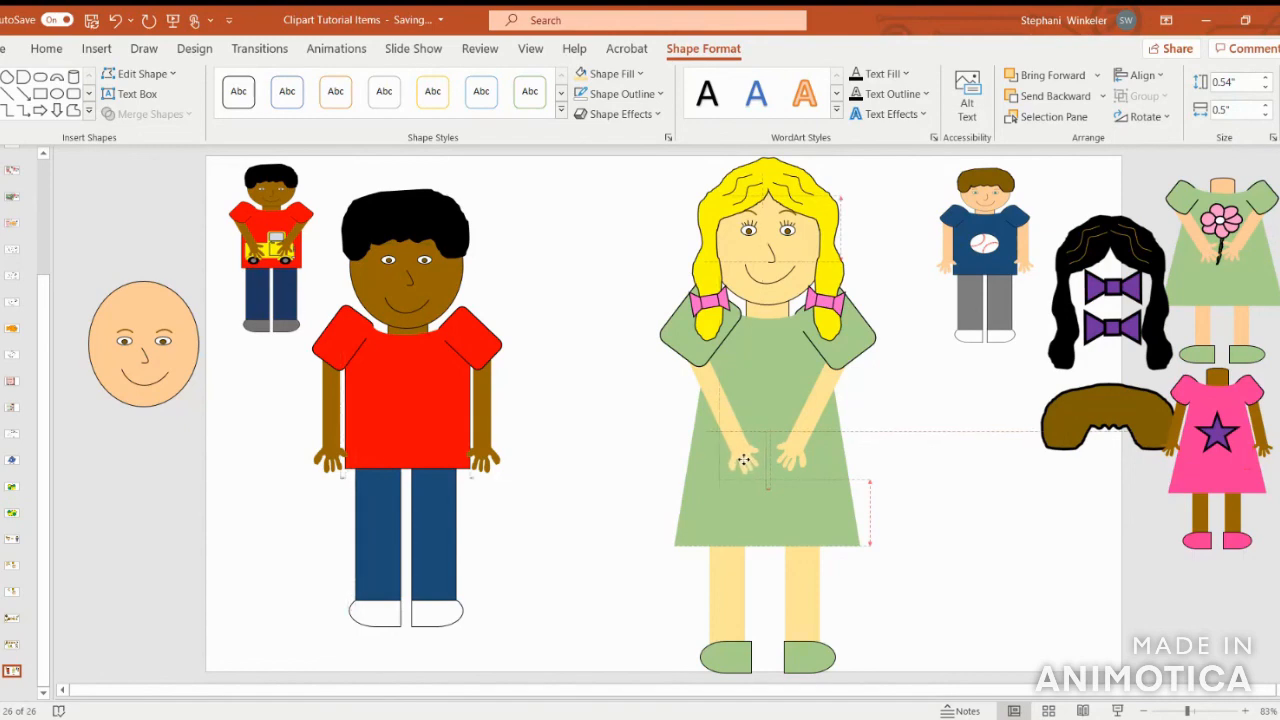
left_click_drag(744, 460, 744, 460)
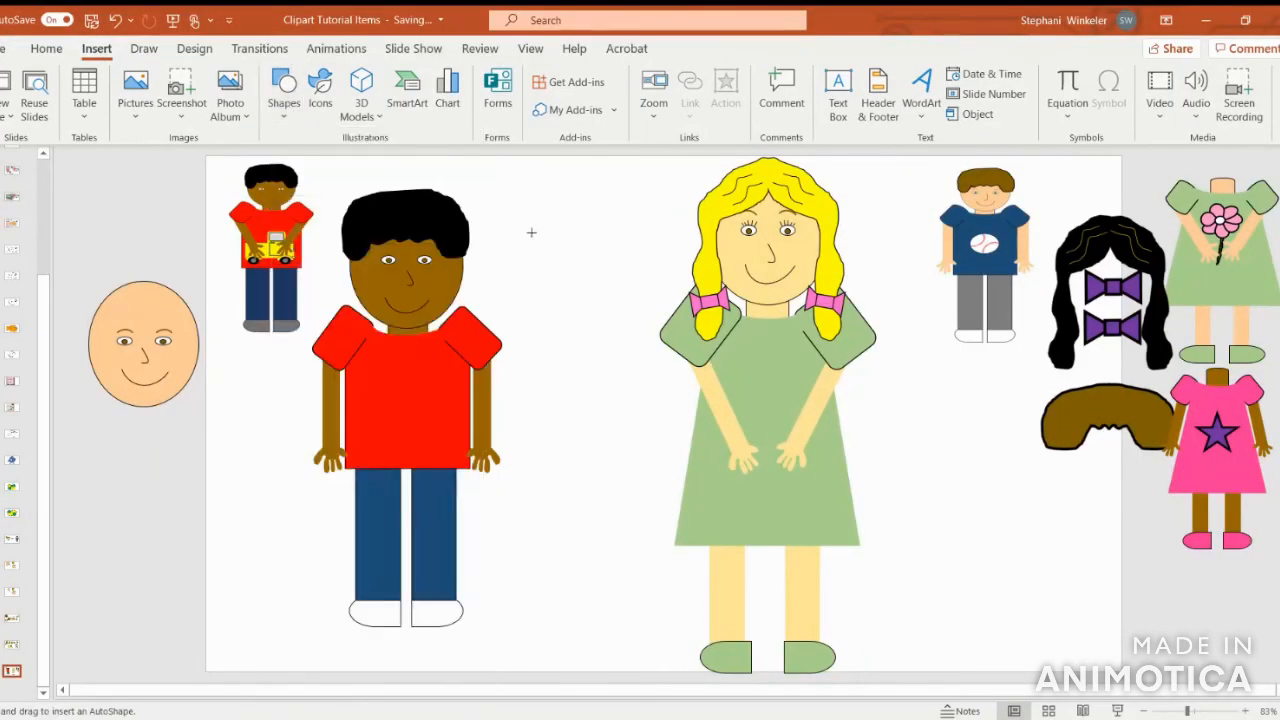
- Draw a narrow upright rectangle about 1.12" by 0.13" between the boy and the girl and fill it dark green as a flower stem
left_click_drag(578, 232, 586, 310)
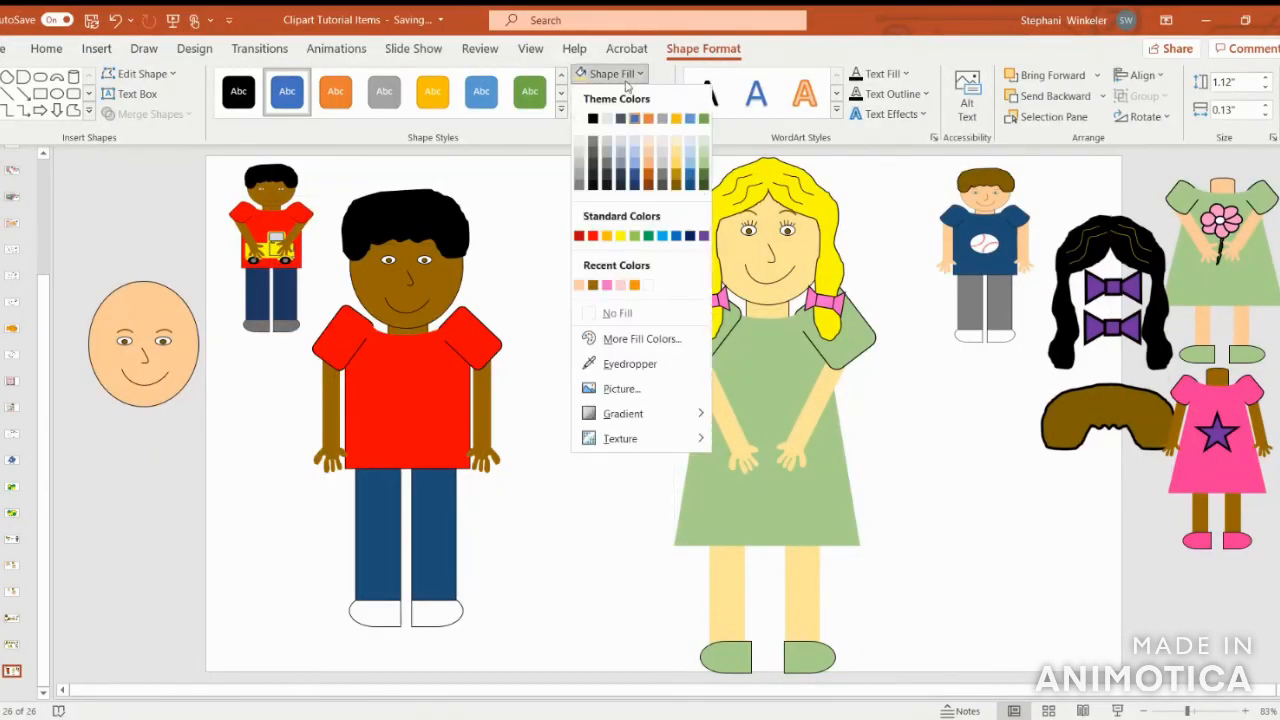
left_click(611, 90)
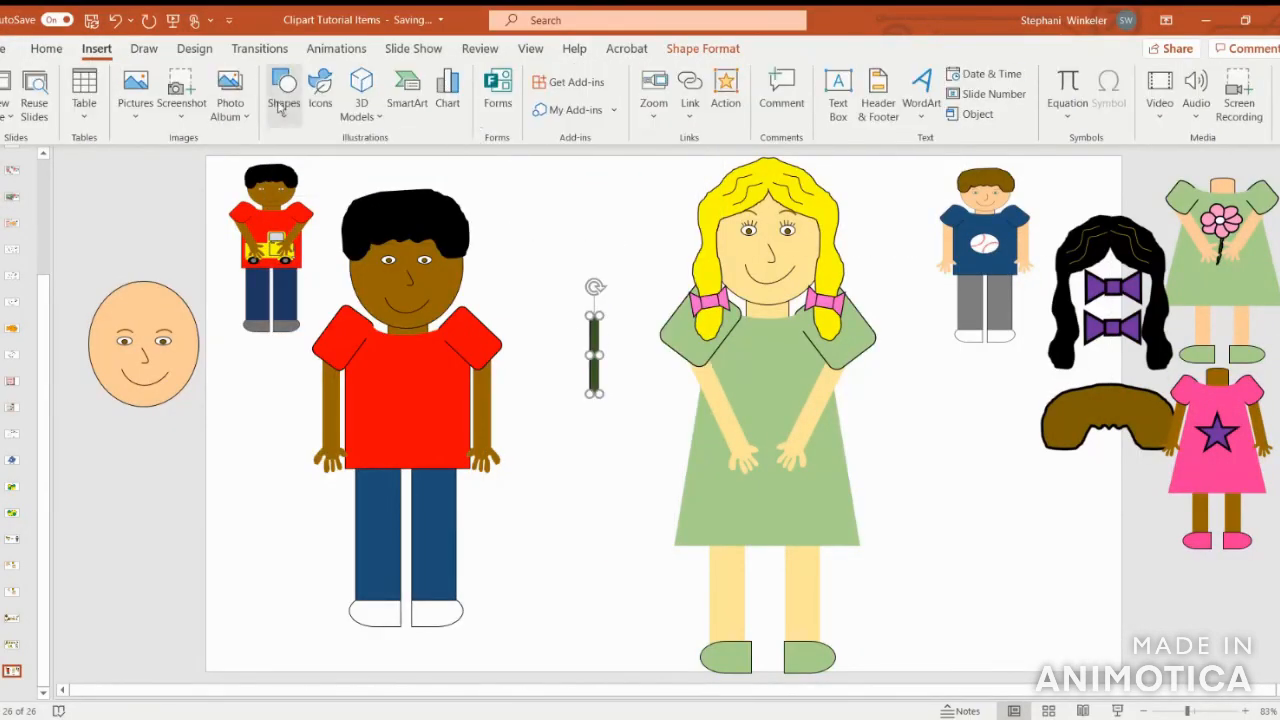
- Draw a small petal shape about 0.28" by 0.49" and position it above the green stem
left_click(281, 108)
left_click(302, 165)
left_click_drag(571, 213, 617, 259)
left_click(96, 49)
left_click(279, 110)
left_click(280, 166)
left_click_drag(505, 238, 522, 260)
mouse_move(507, 253)
left_mouse_down()
mouse_move(566, 245)
mouse_move(566, 219)
left_mouse_up()
- Duplicate the petal and arrange the copies in a ring to form a six-petal flower
key("ctrl+c")
key("ctrl+v")
left_click_drag(565, 183, 583, 213)
key("ctrl+c")
key("ctrl+v")
left_click_drag(613, 188, 634, 239)
left_click_drag(563, 245, 552, 243)
key("ctrl+v")
left_click_drag(587, 266, 610, 241)
- Select all six petals and group them into one object
left_click(589, 257, "shift")
left_click(568, 242, "shift")
left_click(570, 219, "shift")
left_click(588, 211, "shift")
left_click(609, 218, "shift")
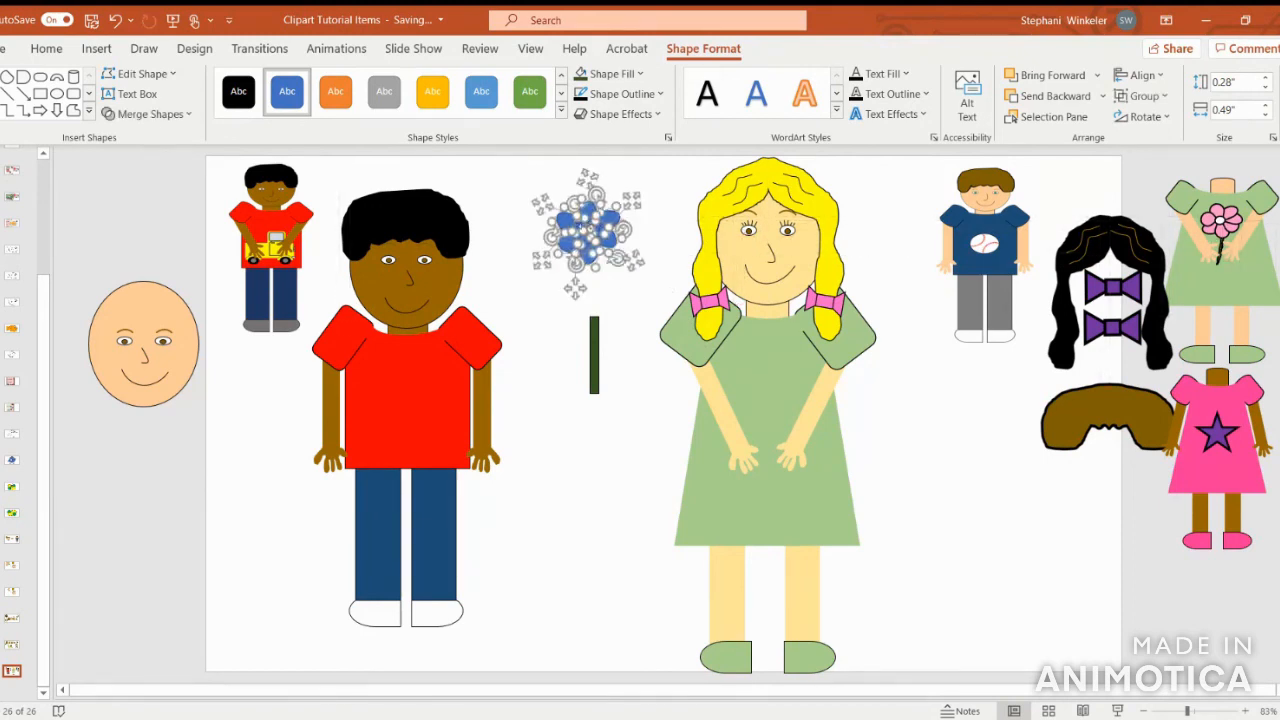
right_click(564, 221)
left_click(611, 341)
left_click(736, 343)
- Draw a round flower center about 0.46" by 0.5" over the middle of the petals
left_click(57, 93)
left_click_drag(571, 215, 606, 247)
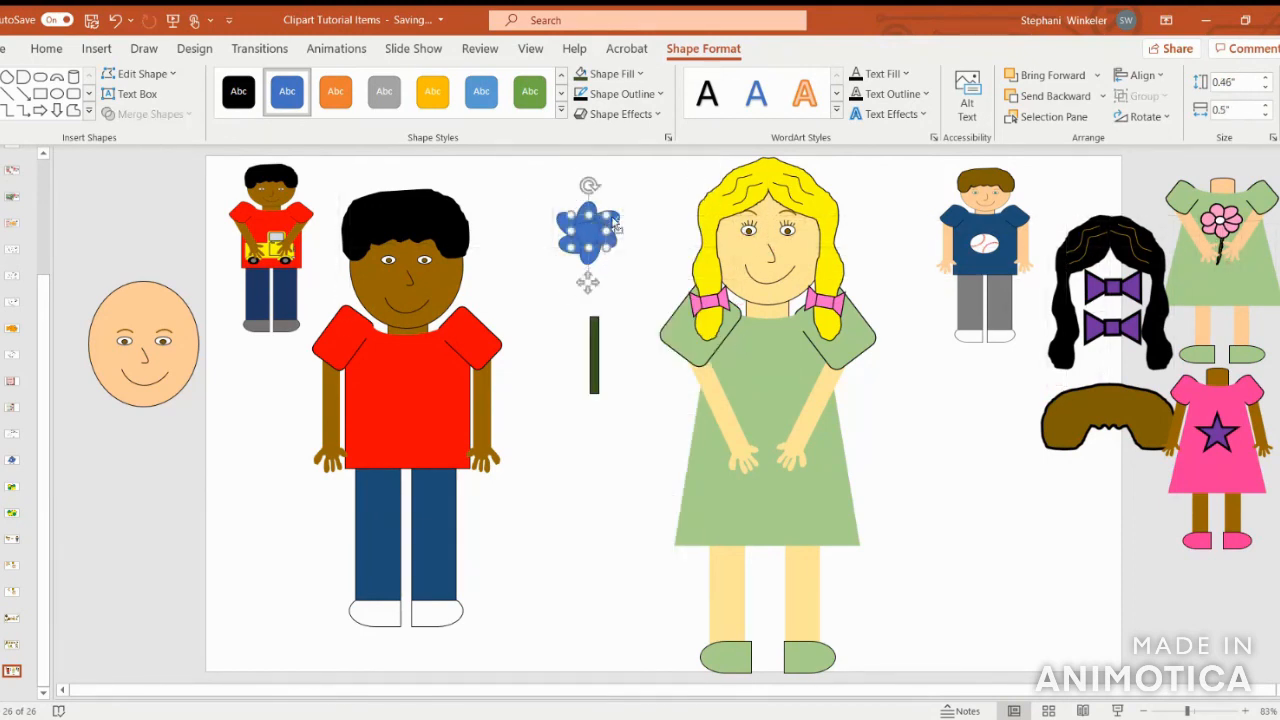
right_click(612, 217)
left_click(612, 217)
left_click(1052, 76)
left_click(652, 230)
- Fill the petals yellow and the round flower center dark green
left_click(611, 217)
left_click(611, 217)
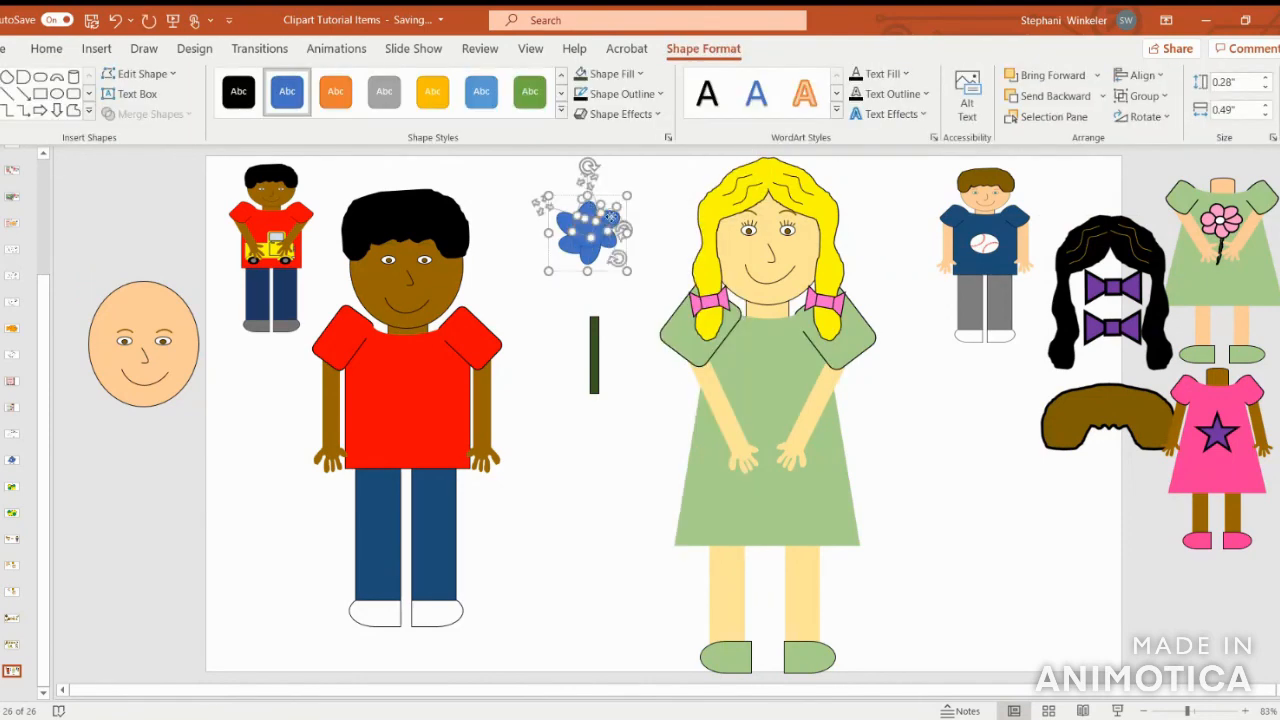
left_click(640, 74)
left_click(628, 229)
left_click(591, 233)
left_click(612, 74)
left_click(700, 175)
- Combine the flower head with its stem and place the flower on the dress between the girl's hands
left_click(609, 219, "shift")
left_click_drag(591, 233, 761, 408)
left_click(596, 381, "shift")
right_click(597, 382)
mouse_move(672, 163)
left_click(780, 155)
- Adjust the girl's hands around the flower stem and bring both hands in front of it
left_click(743, 460)
left_click_drag(743, 461, 751, 455)
left_click(1054, 77)
left_click(784, 453)
left_click(1054, 77)
left_click(827, 389)
left_click(884, 310)
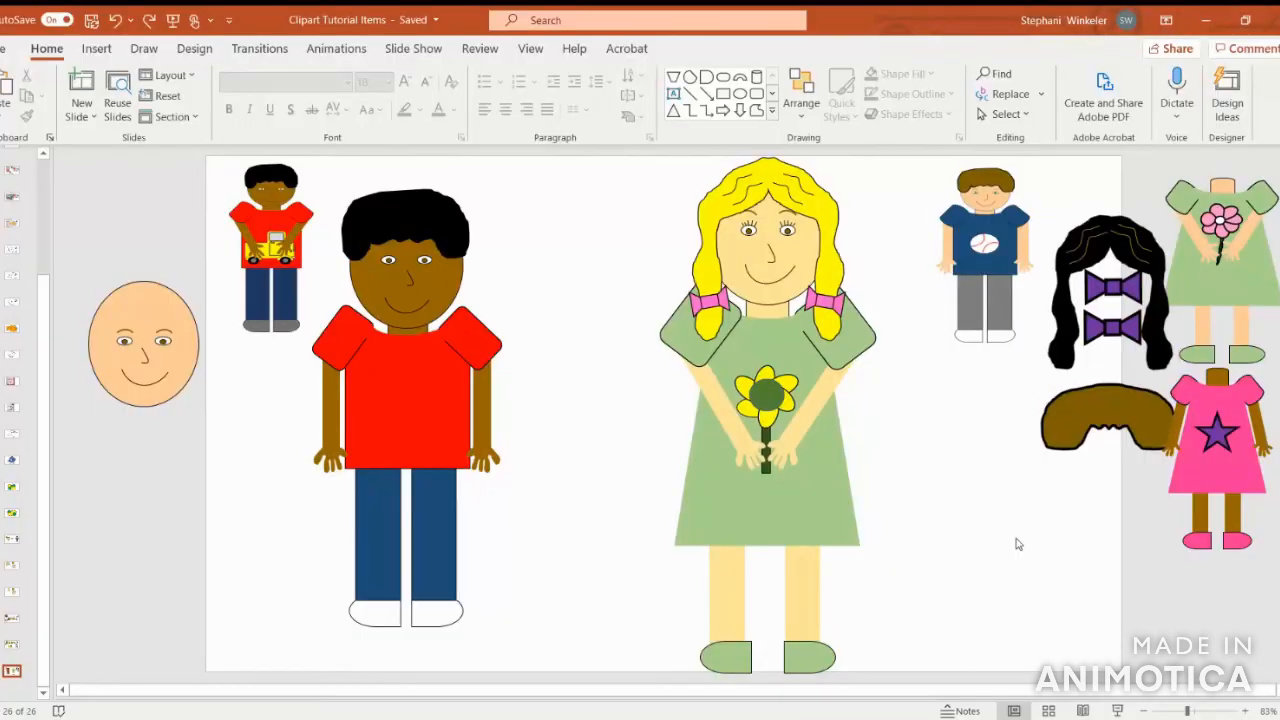